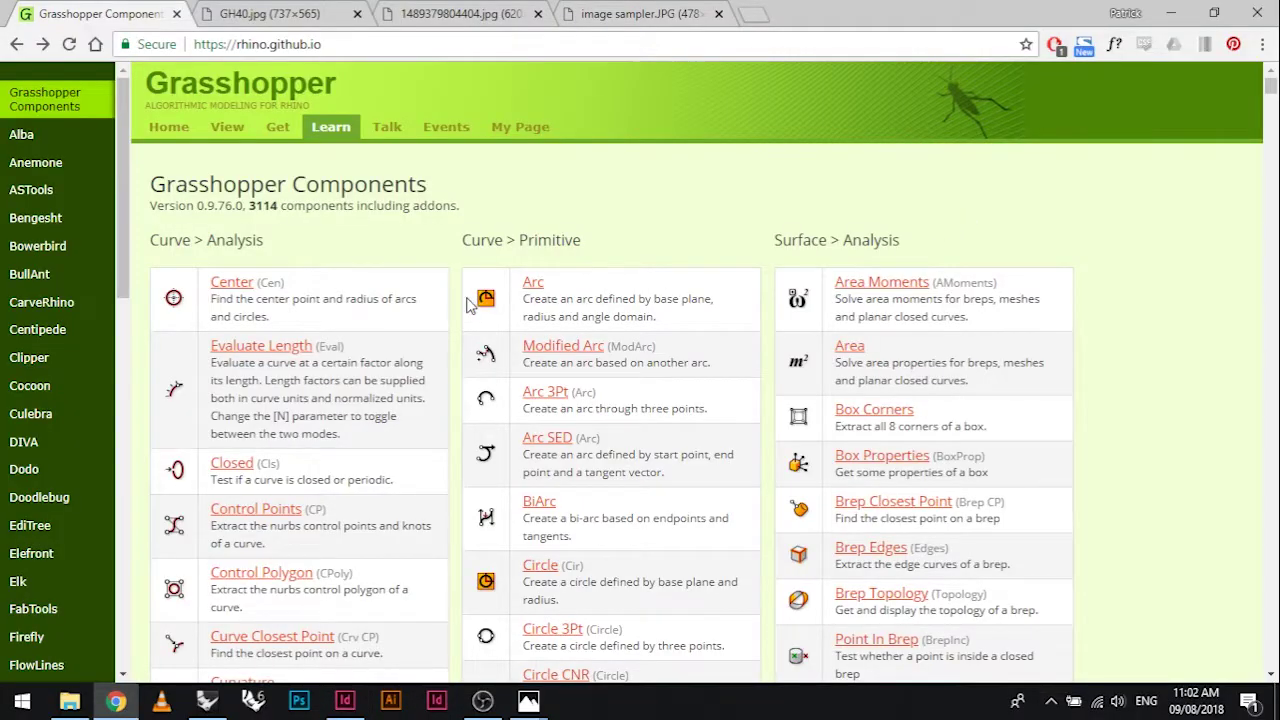
In Chrome's Grasshopper component index, open the Evaluate Surface page, review its inputs and outputs, and return to the start of the index
scroll(466, 300, down, 2)
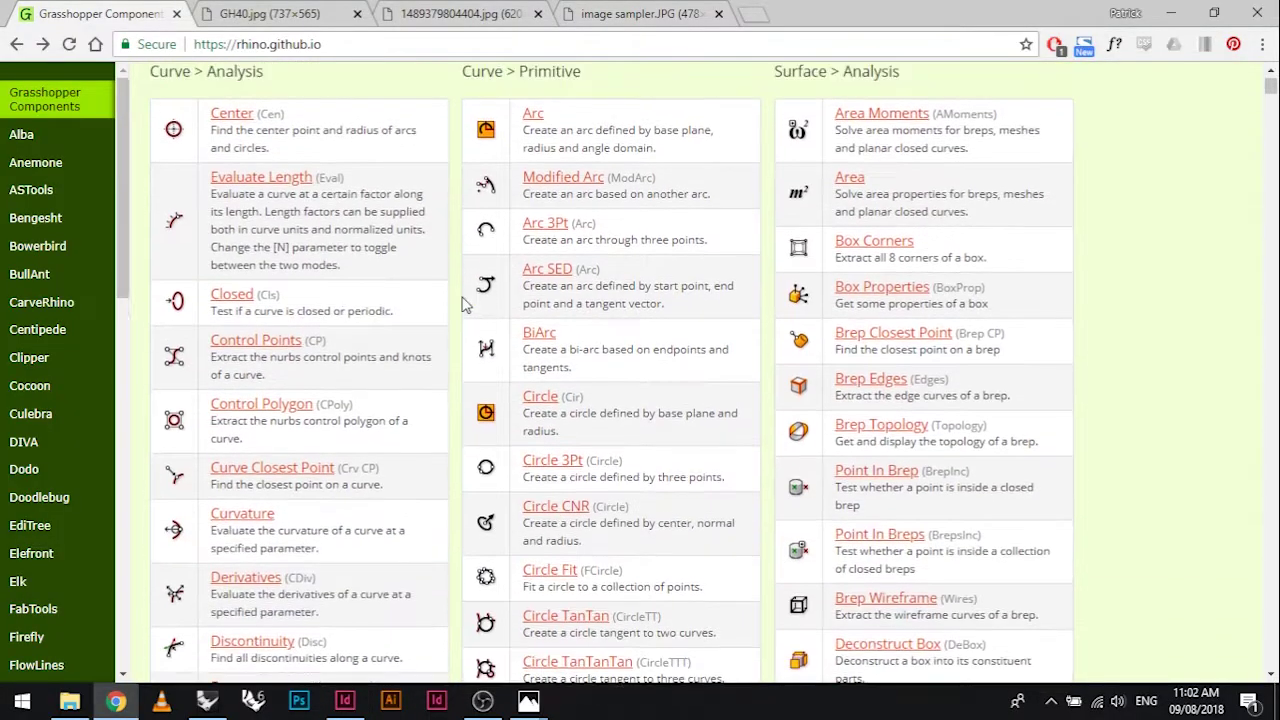
scroll(460, 295, up, 2)
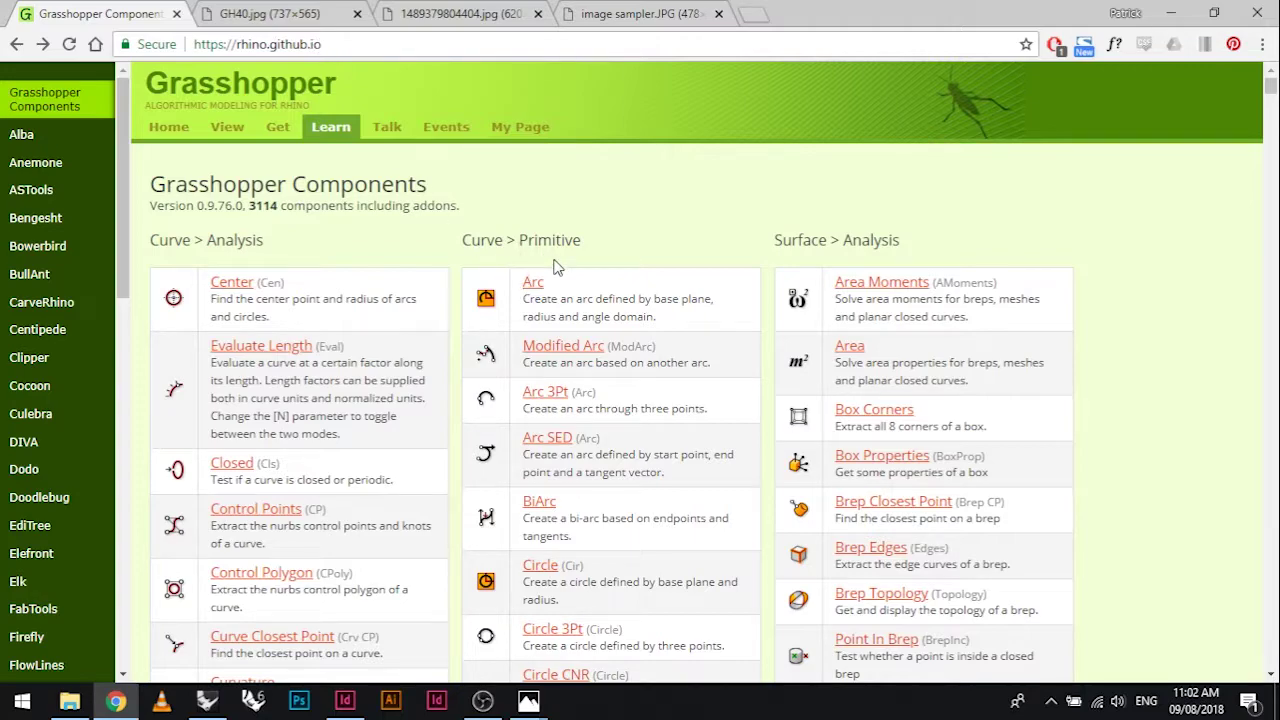
scroll(560, 285, down, 5)
scroll(560, 287, down, 3)
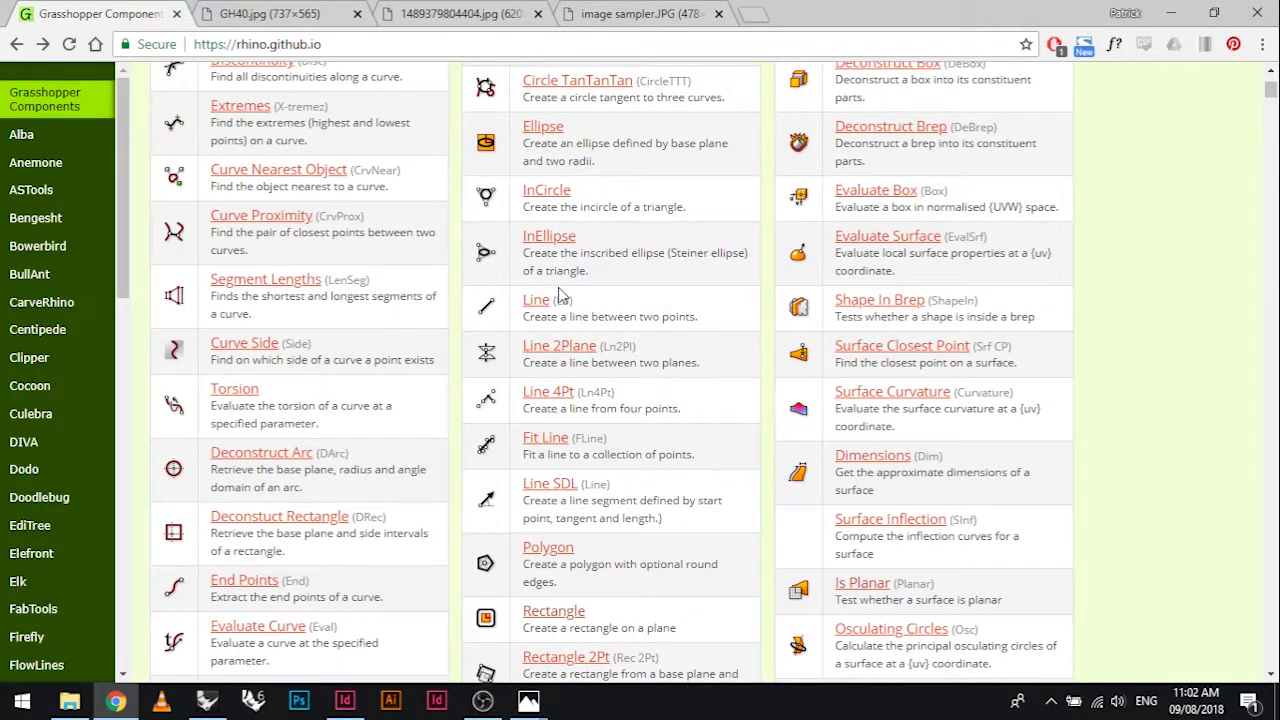
click(873, 245)
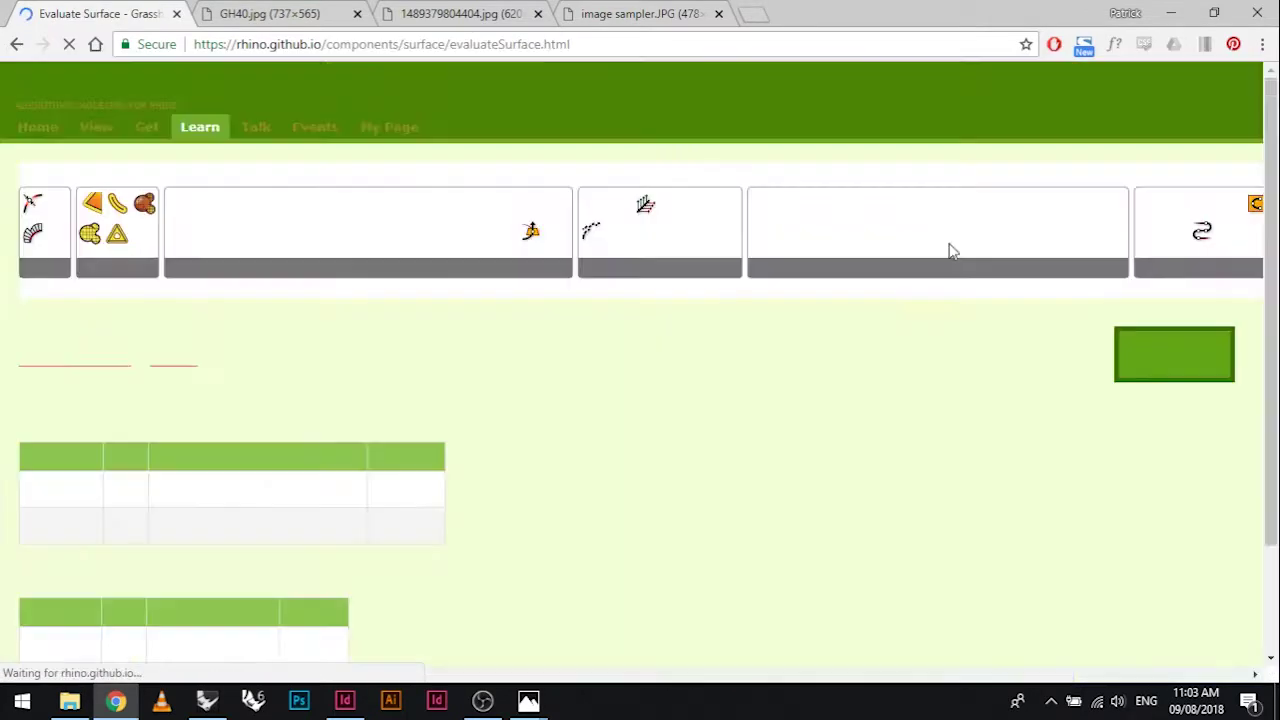
scroll(412, 455, down, 3)
scroll(414, 437, down, 1)
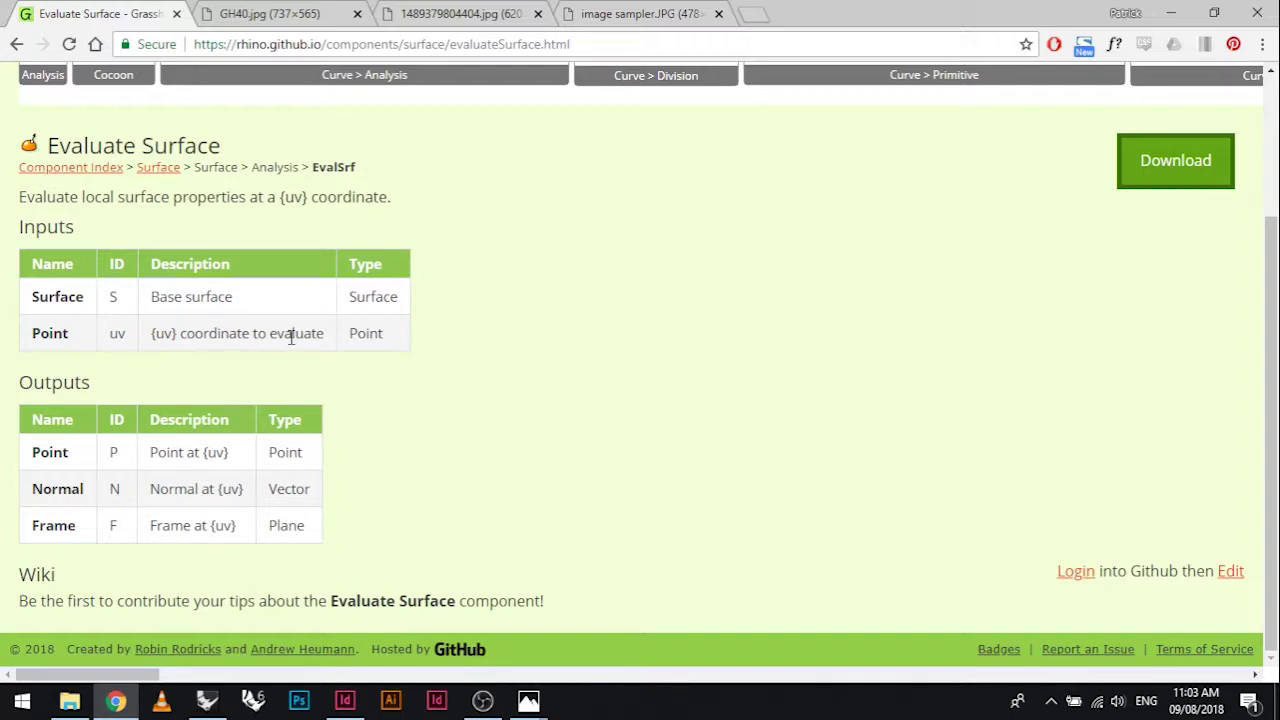
click(16, 44)
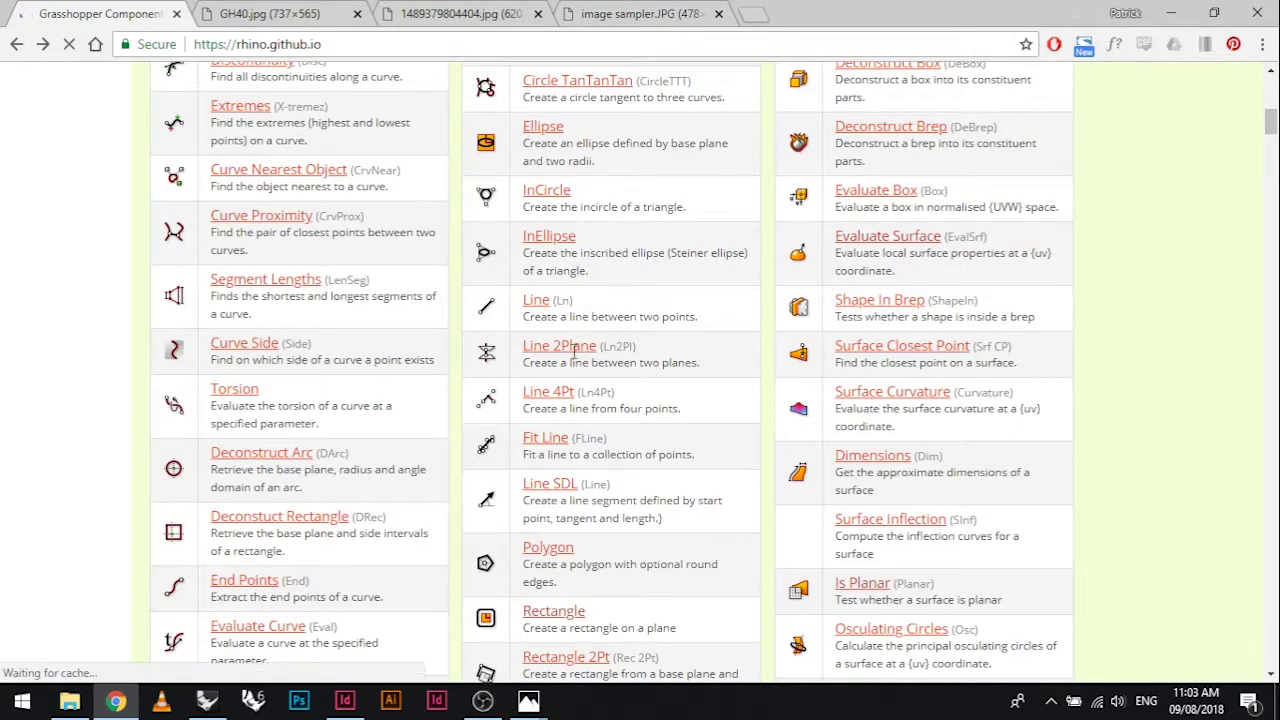
scroll(573, 393, down, 6)
scroll(574, 395, up, 13)
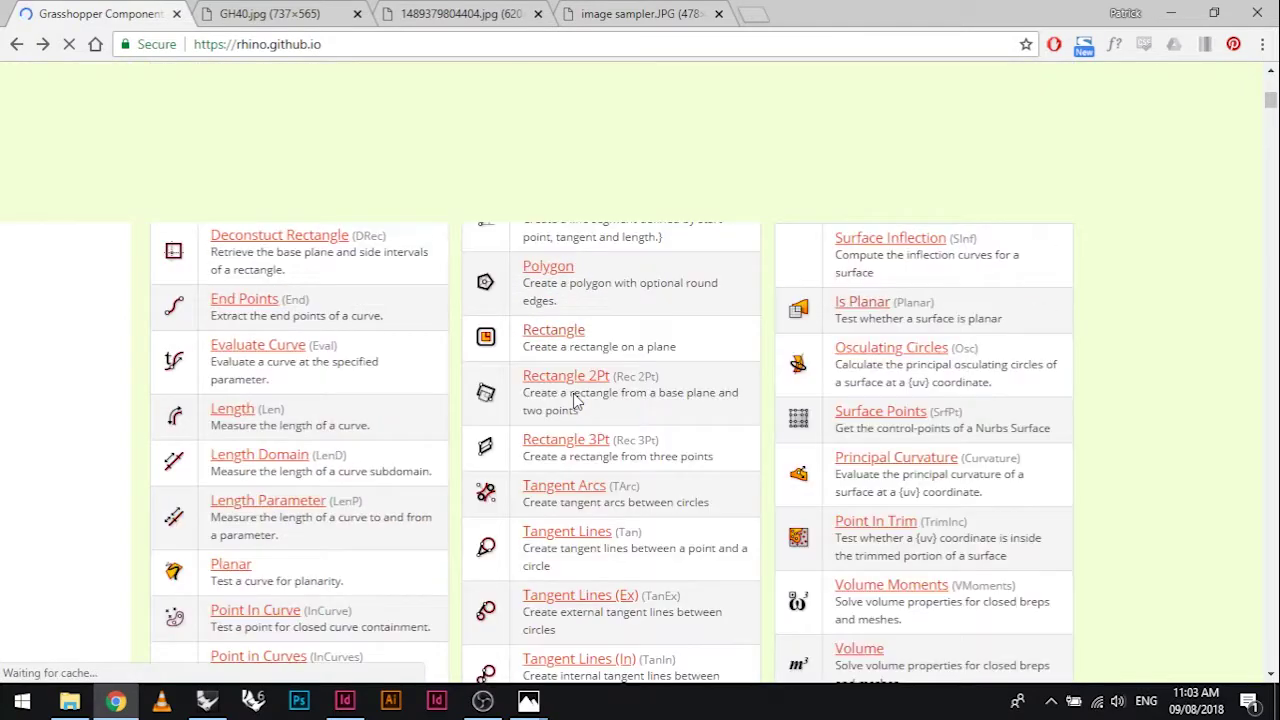
scroll(620, 395, up, 1)
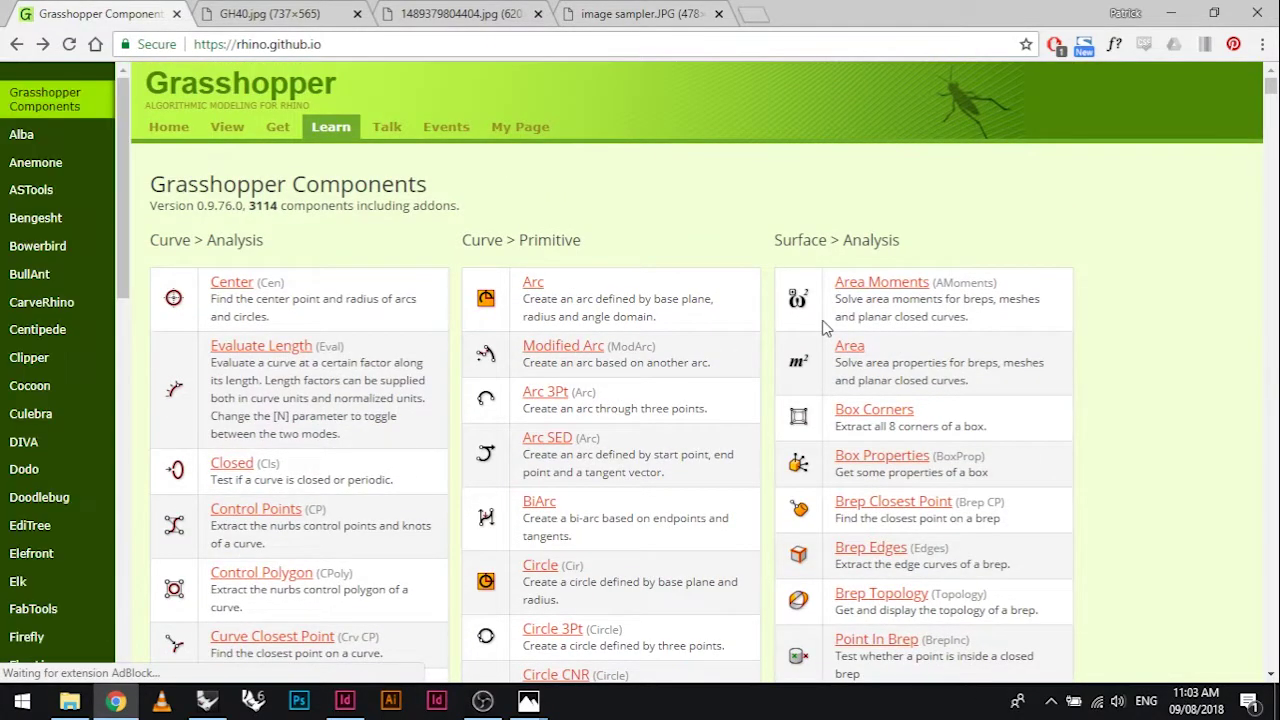
Search the component index page for "colo", step through the first few matches, and close the search
key(ctrl+f)
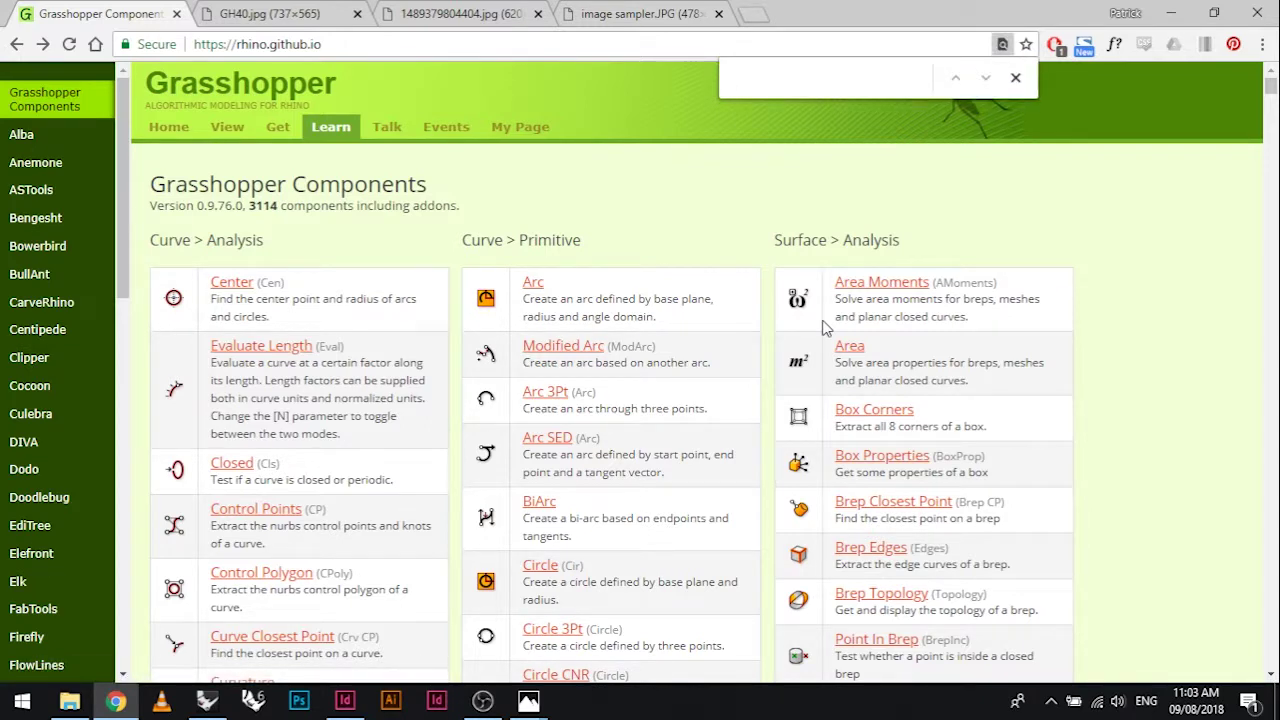
text(colo)
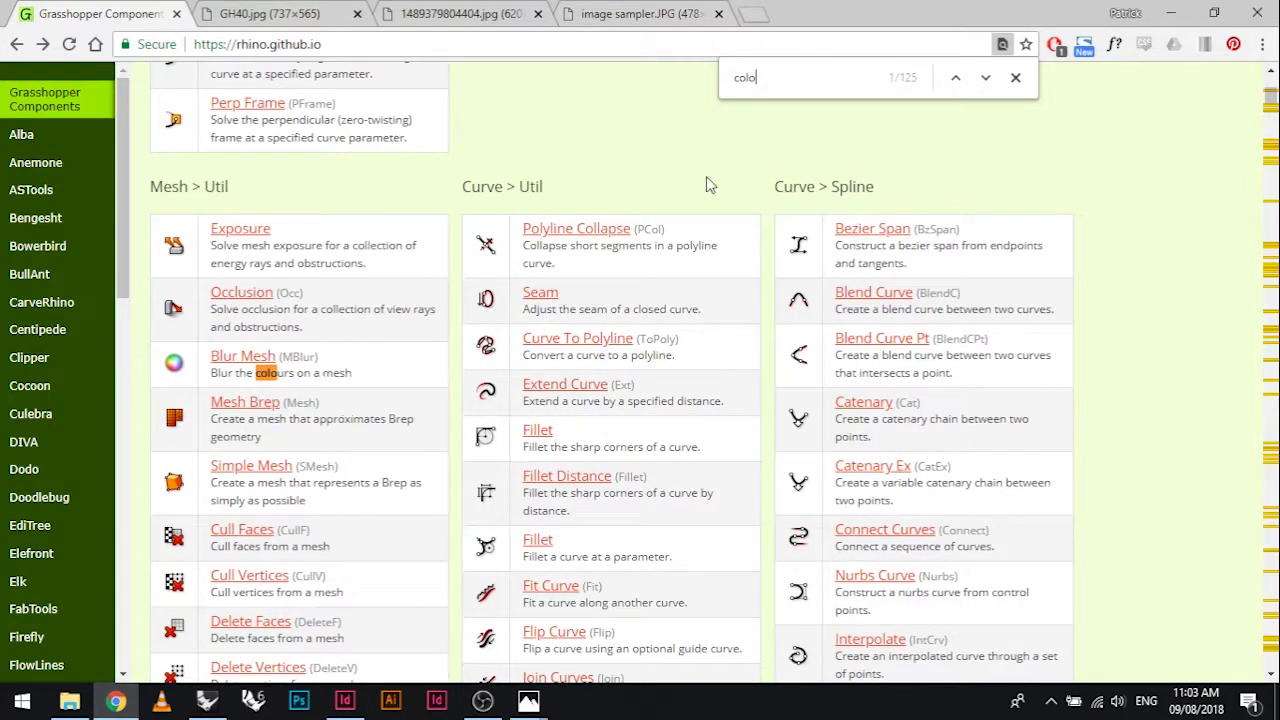
click(986, 79)
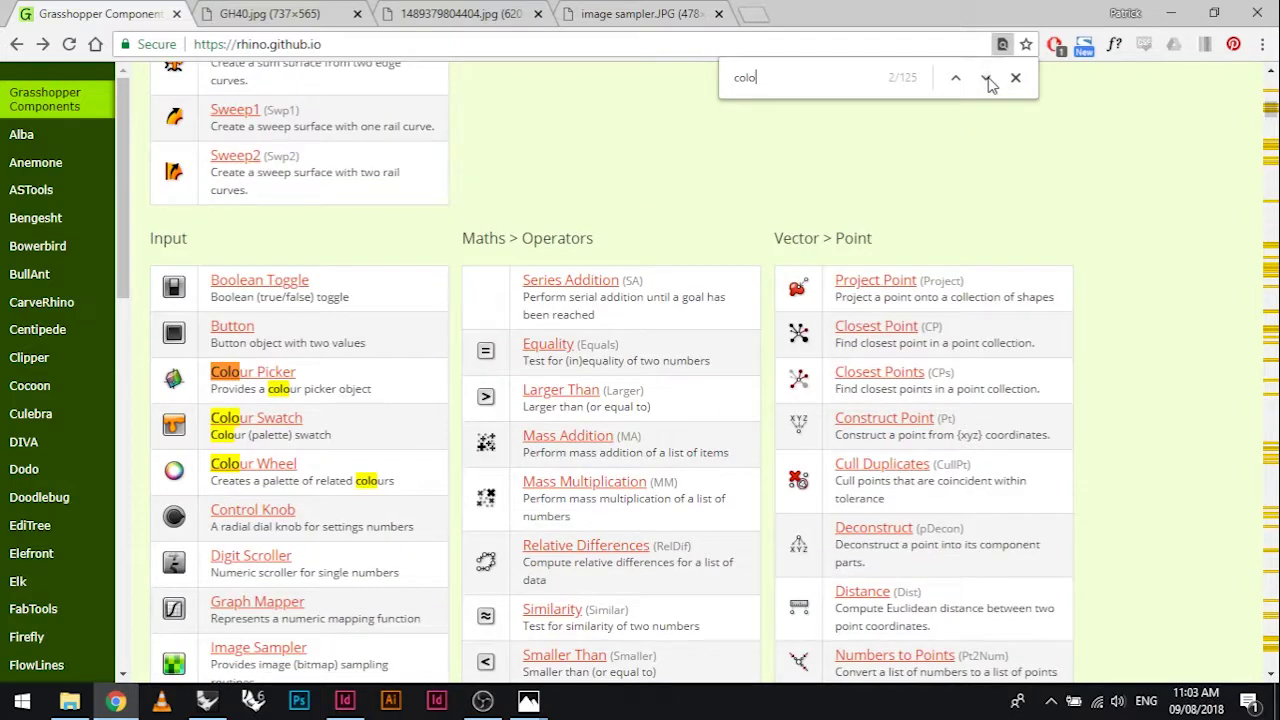
click(988, 80)
click(988, 80)
click(988, 80)
click(988, 80)
click(988, 80)
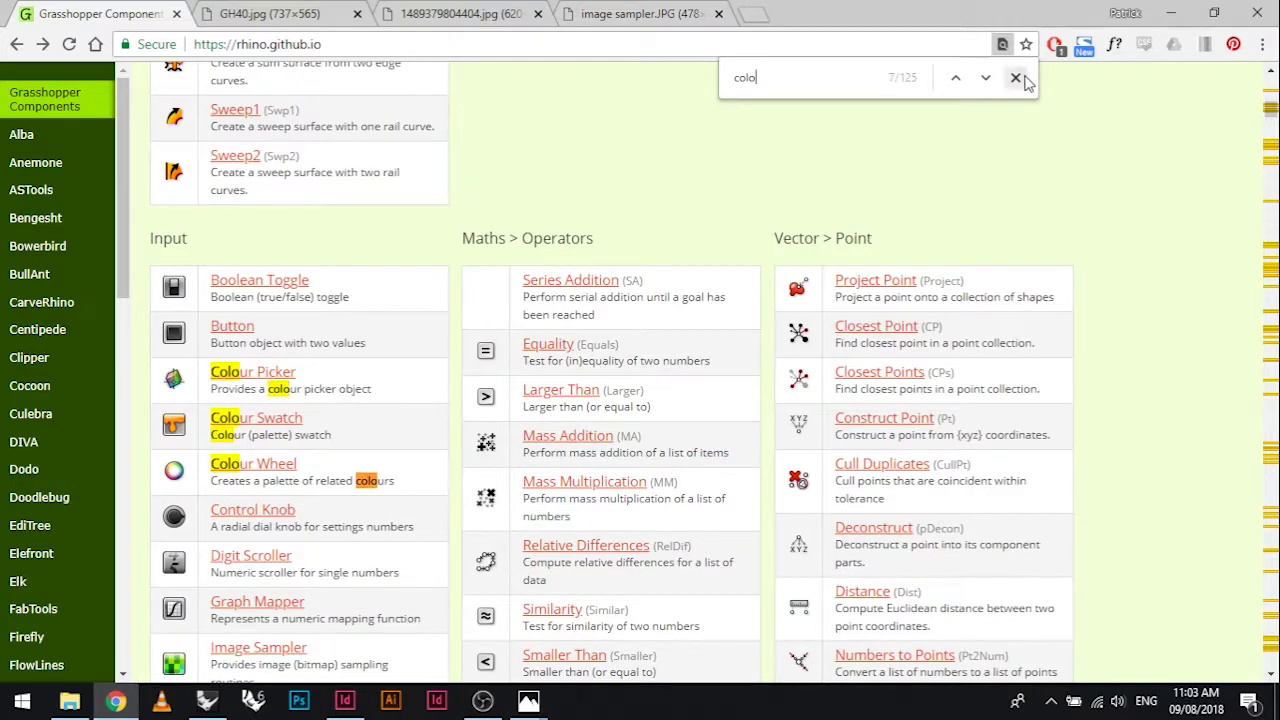
click(1015, 77)
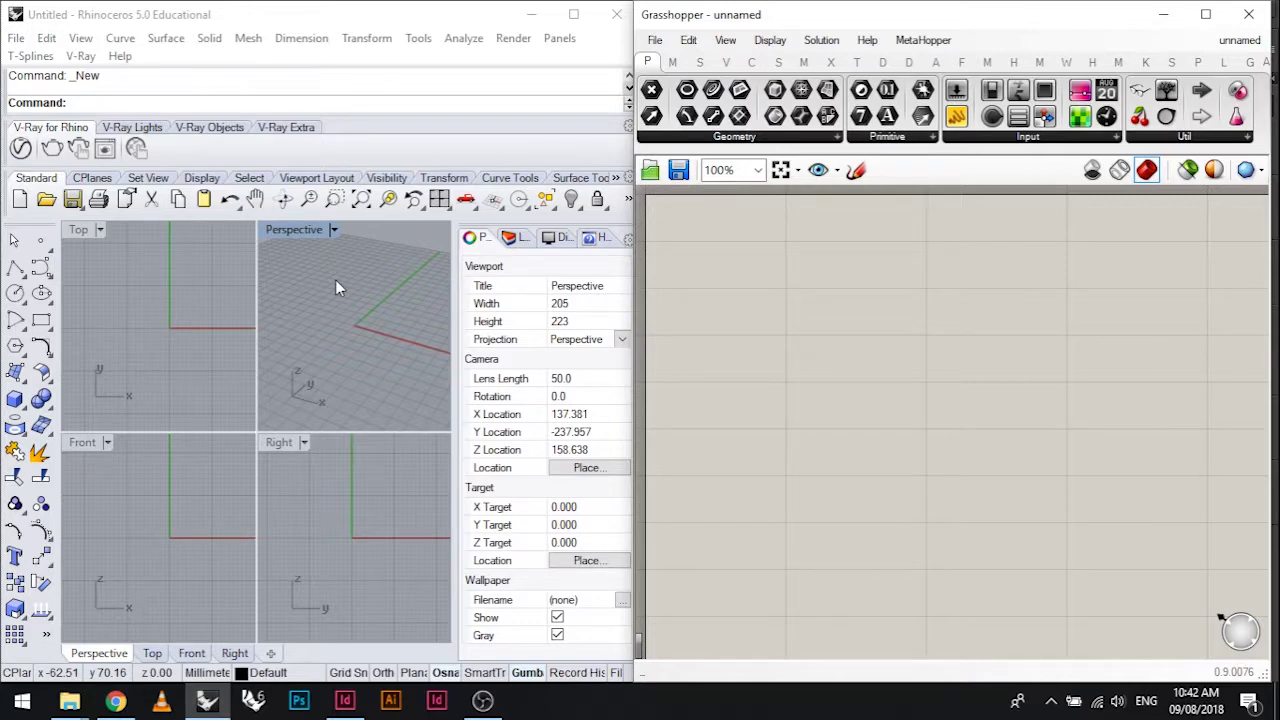
click(320, 106)
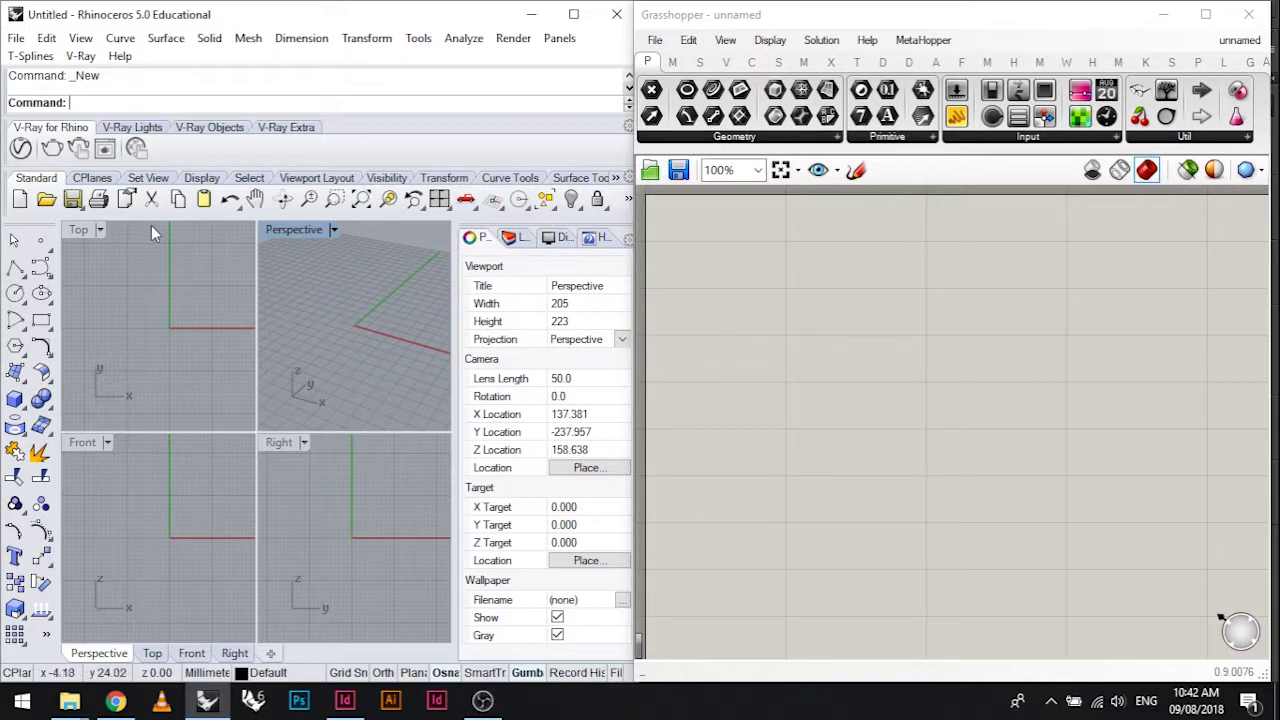
click(334, 229)
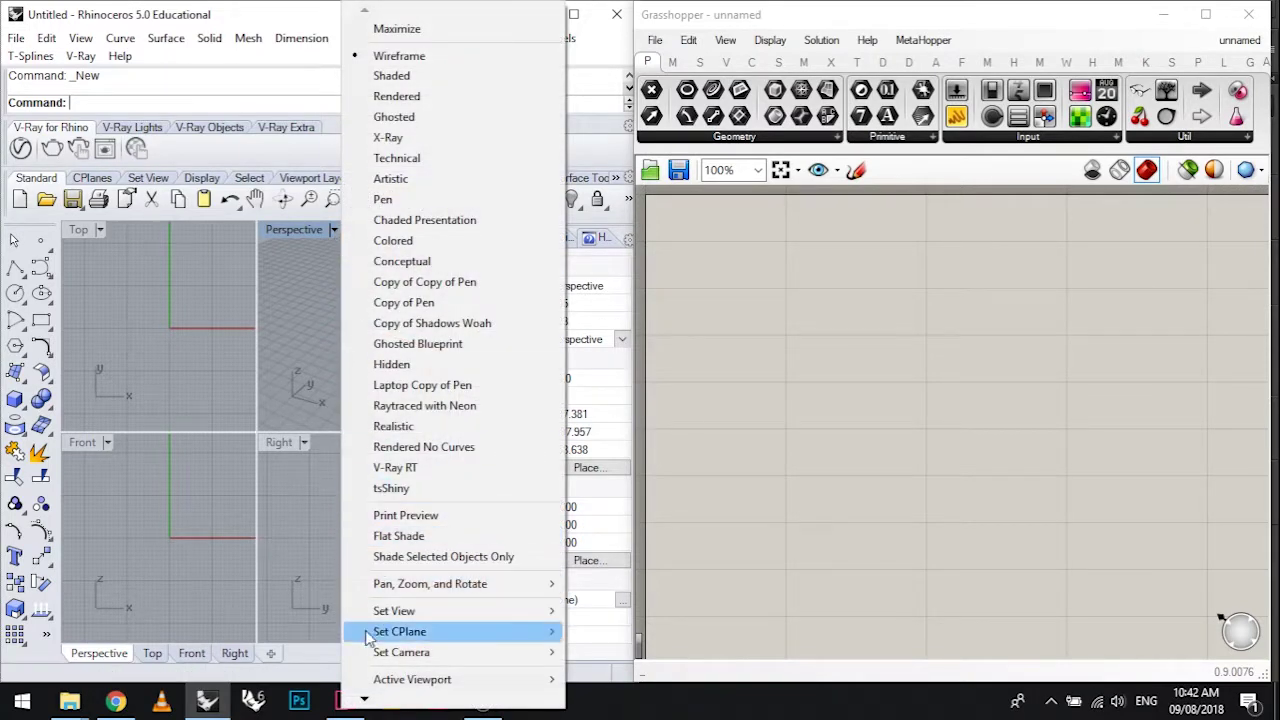
mouse_move(368, 702)
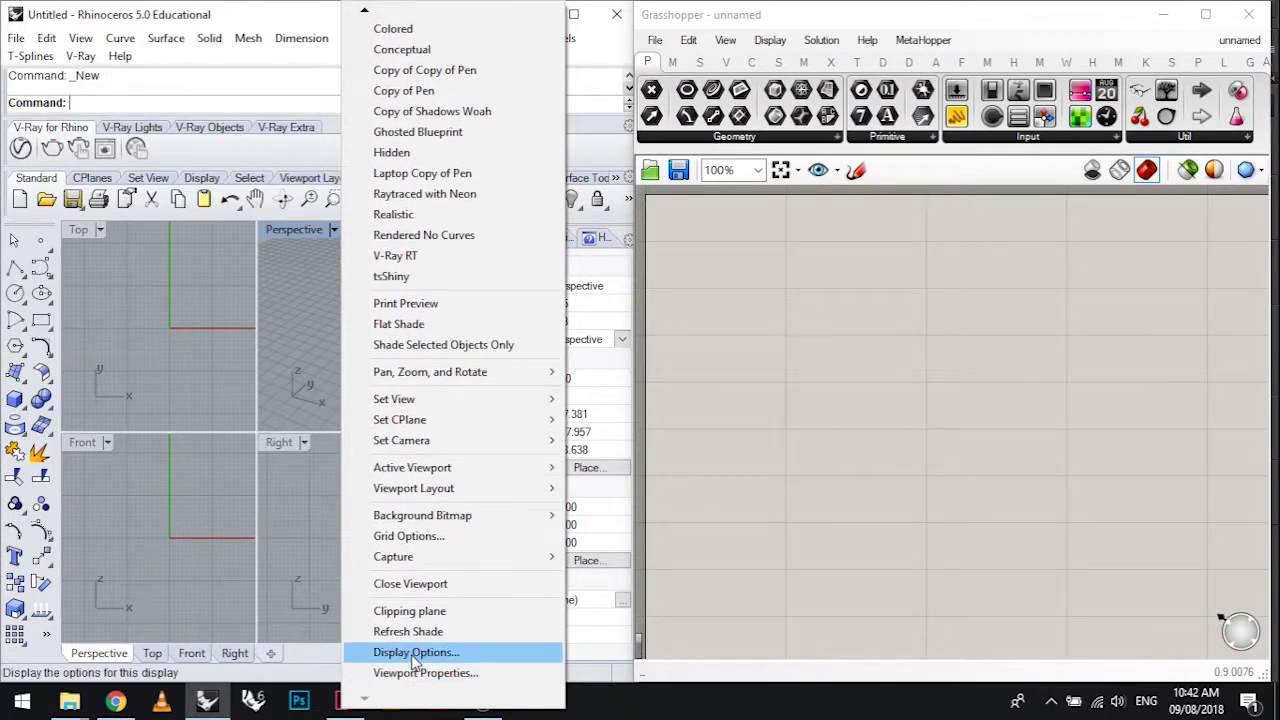
click(414, 655)
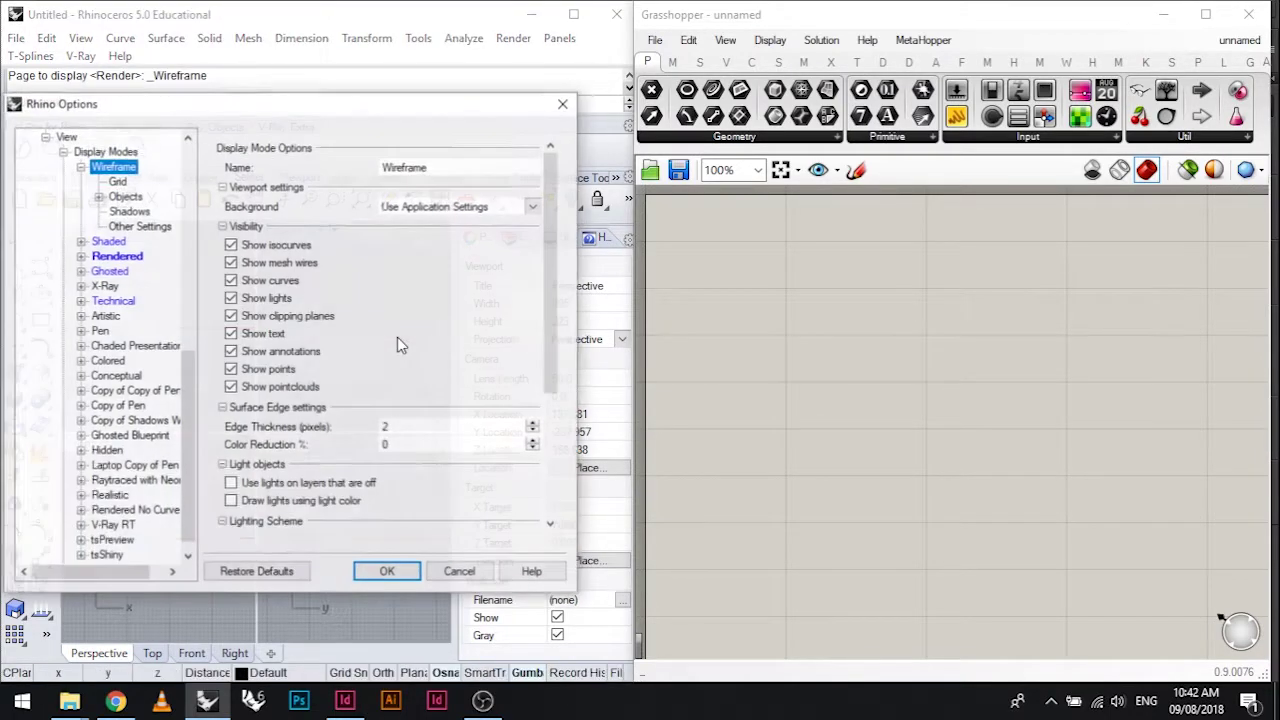
drag(366, 107, 556, 83)
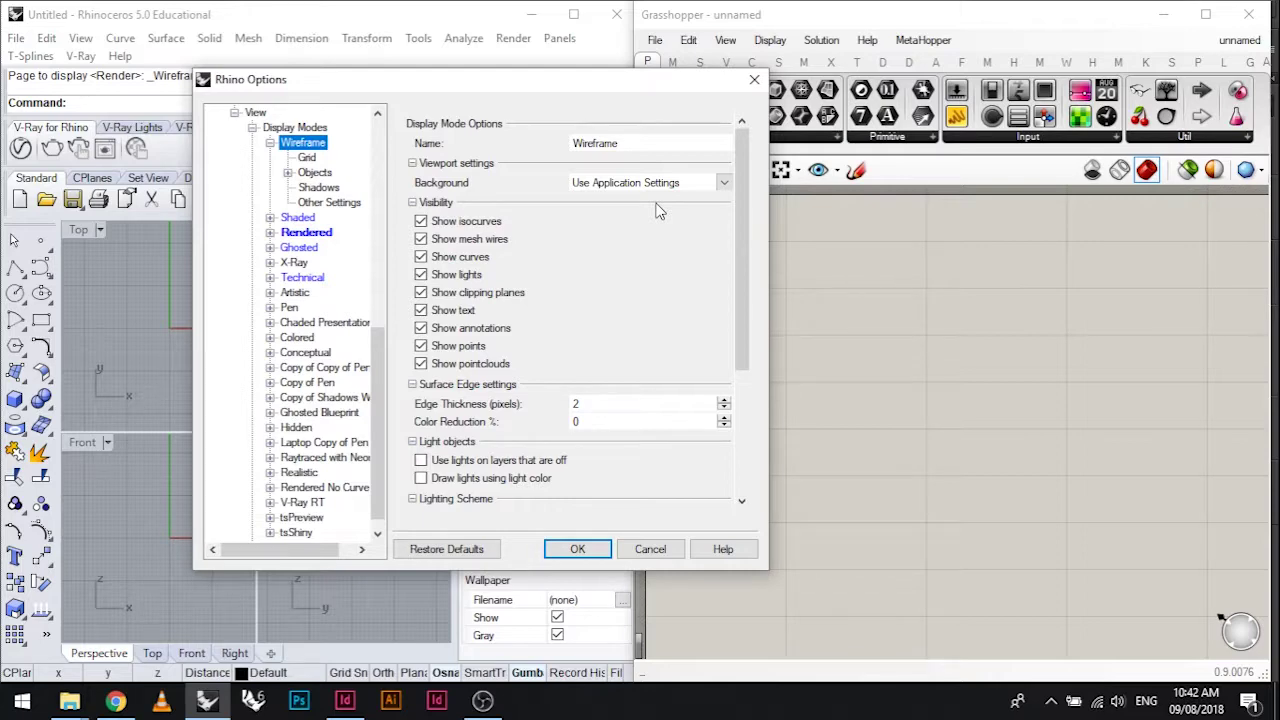
drag(619, 76, 949, 67)
click(1084, 71)
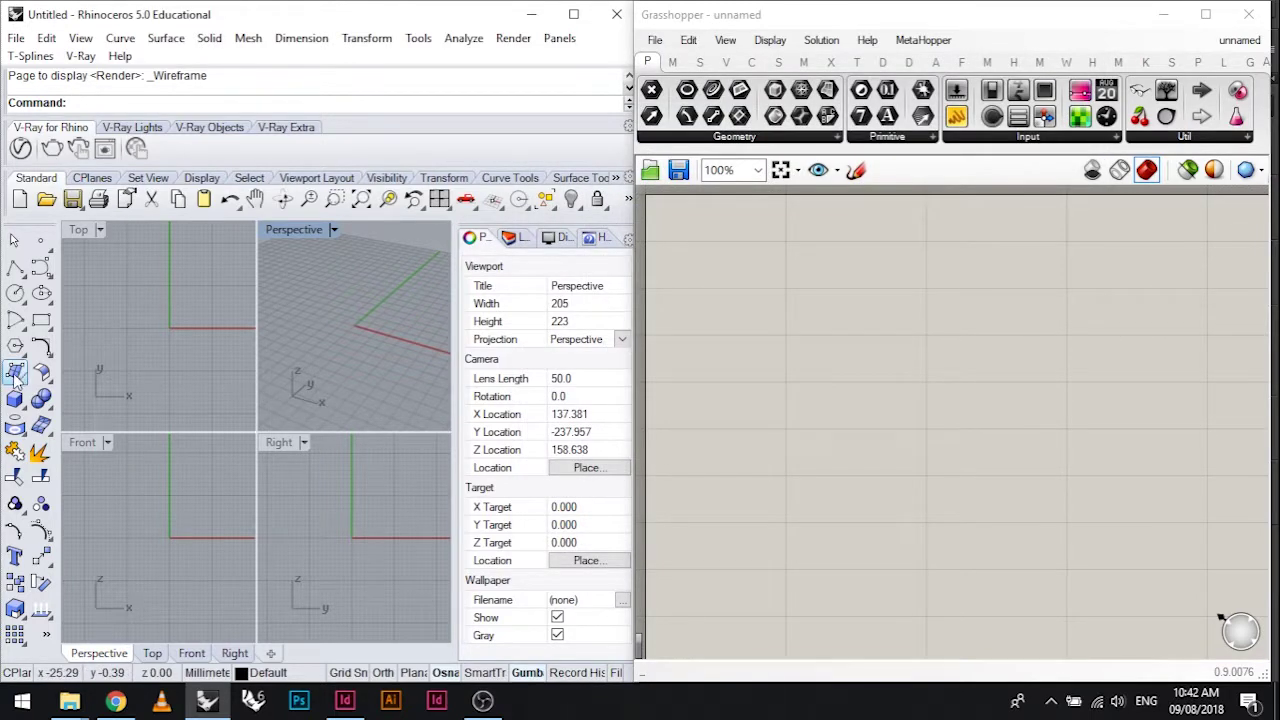
Draw a solid box about 46 mm high around the origin in Rhino's Perspective viewport
click(16, 400)
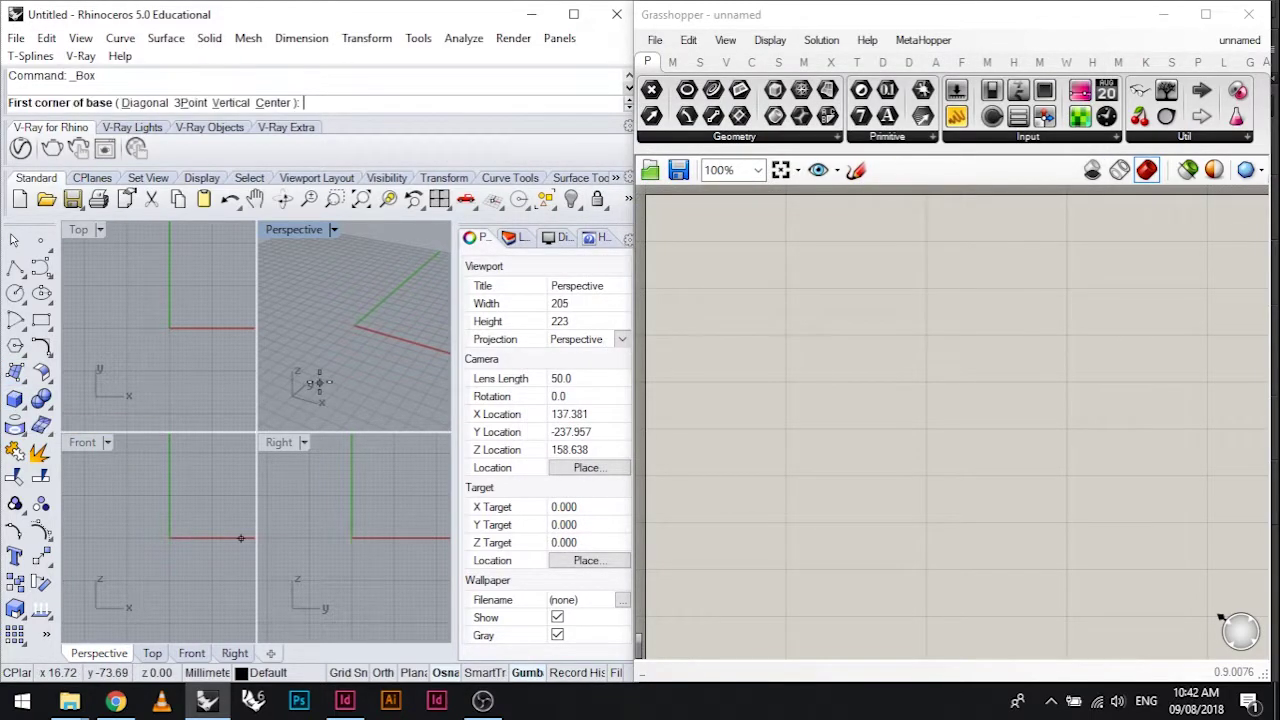
click(381, 358)
click(353, 309)
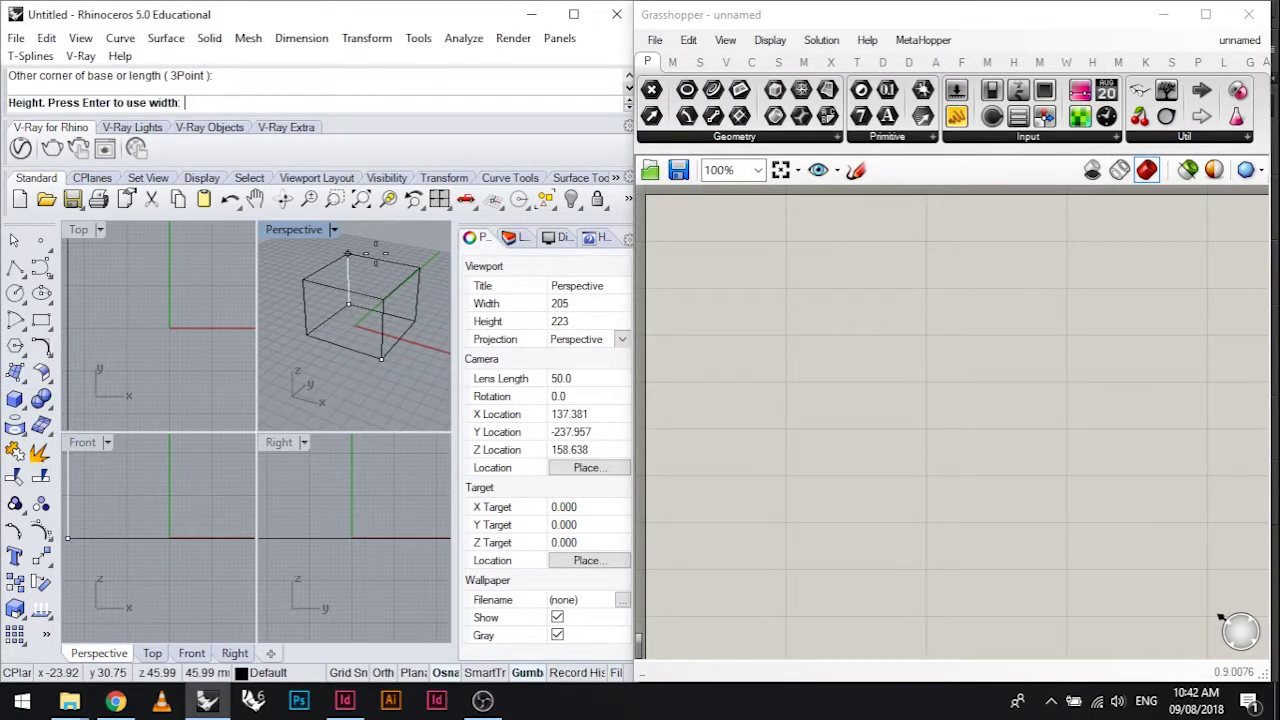
click(376, 253)
scroll(381, 339, down, 6)
scroll(389, 310, up, 6)
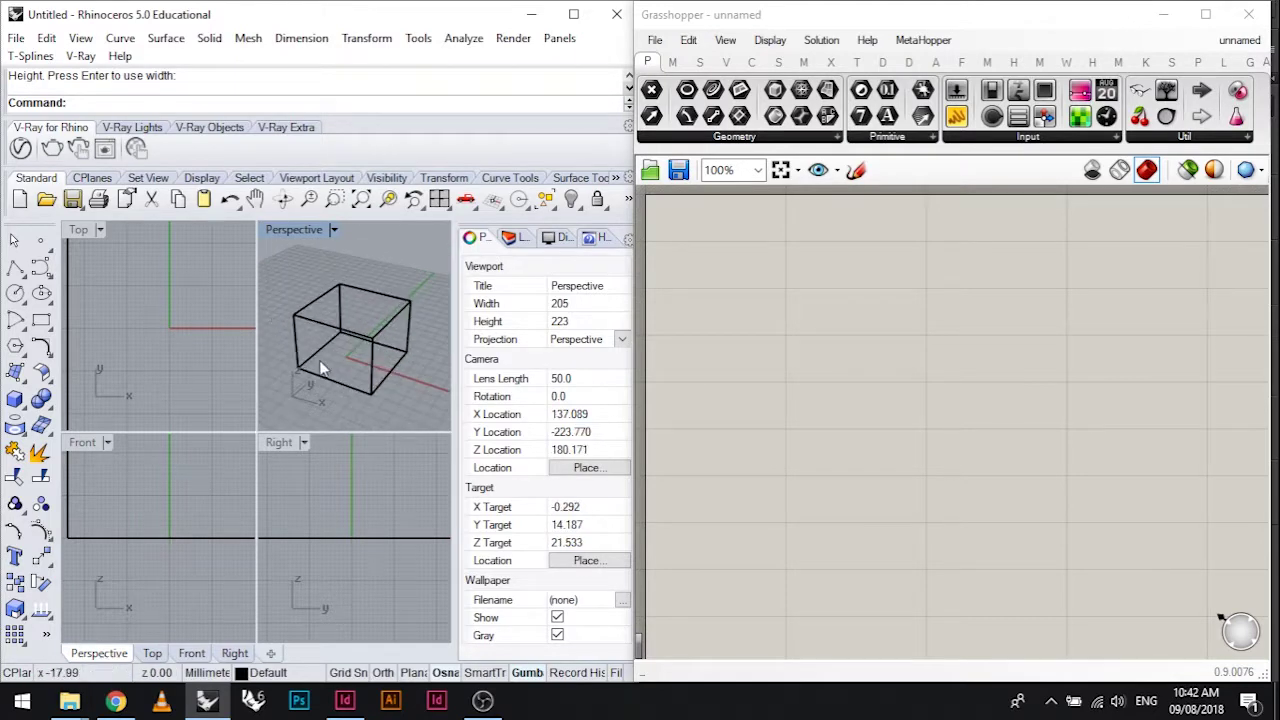
right_drag(369, 369, 350, 270)
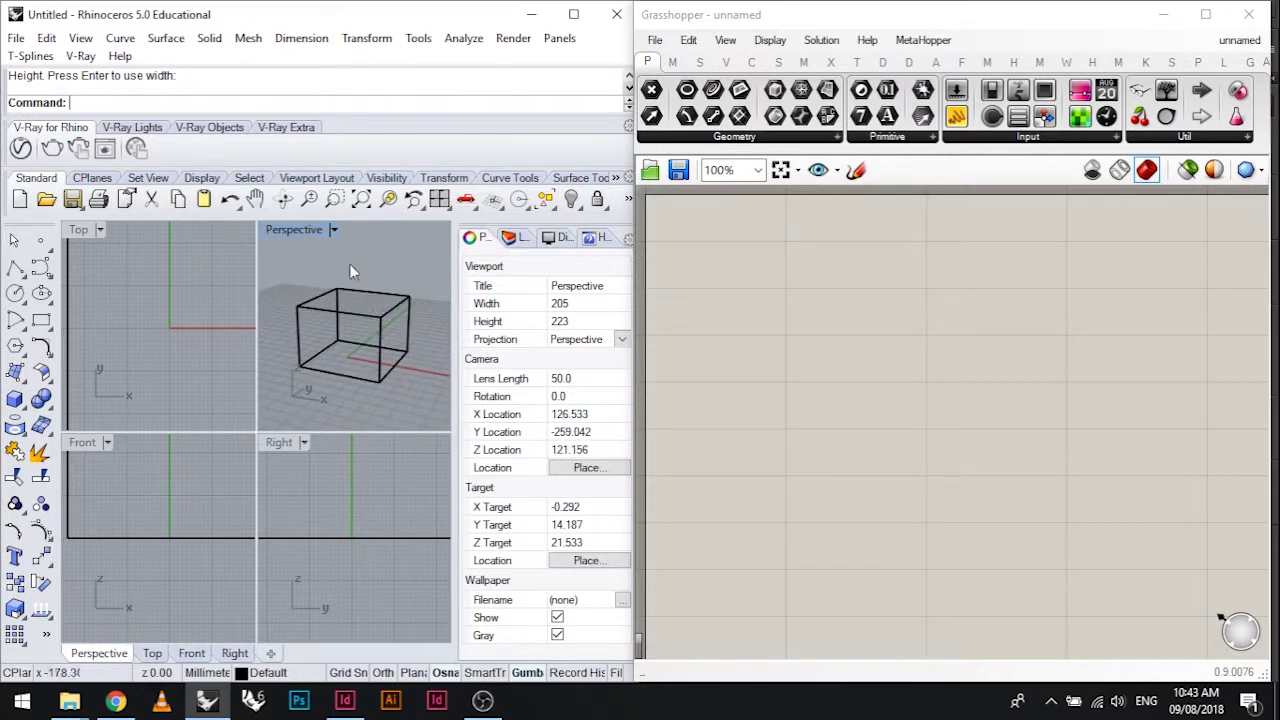
Preview the box in the Shaded and Rendered display modes, and return the Perspective viewport to Wireframe
click(334, 229)
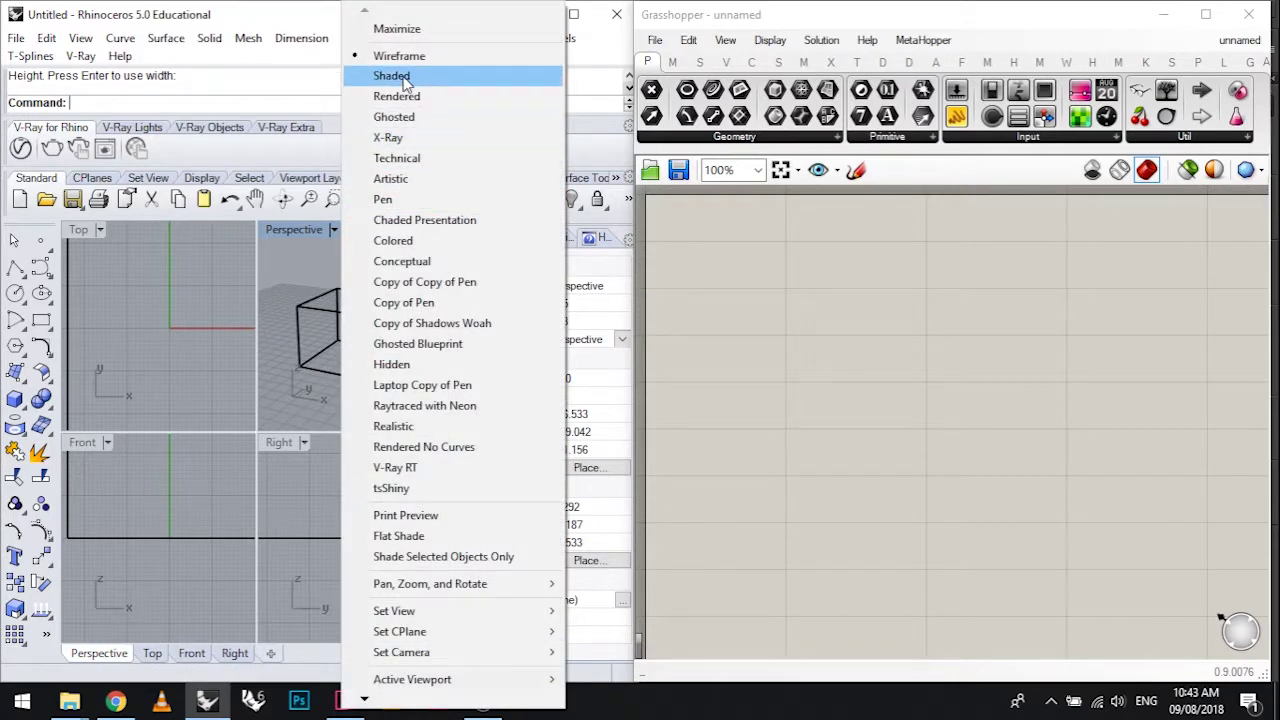
click(403, 80)
mouse_move(409, 280)
right_down()
mouse_move(305, 320)
mouse_move(380, 277)
mouse_move(363, 291)
mouse_move(335, 241)
right_up()
click(334, 229)
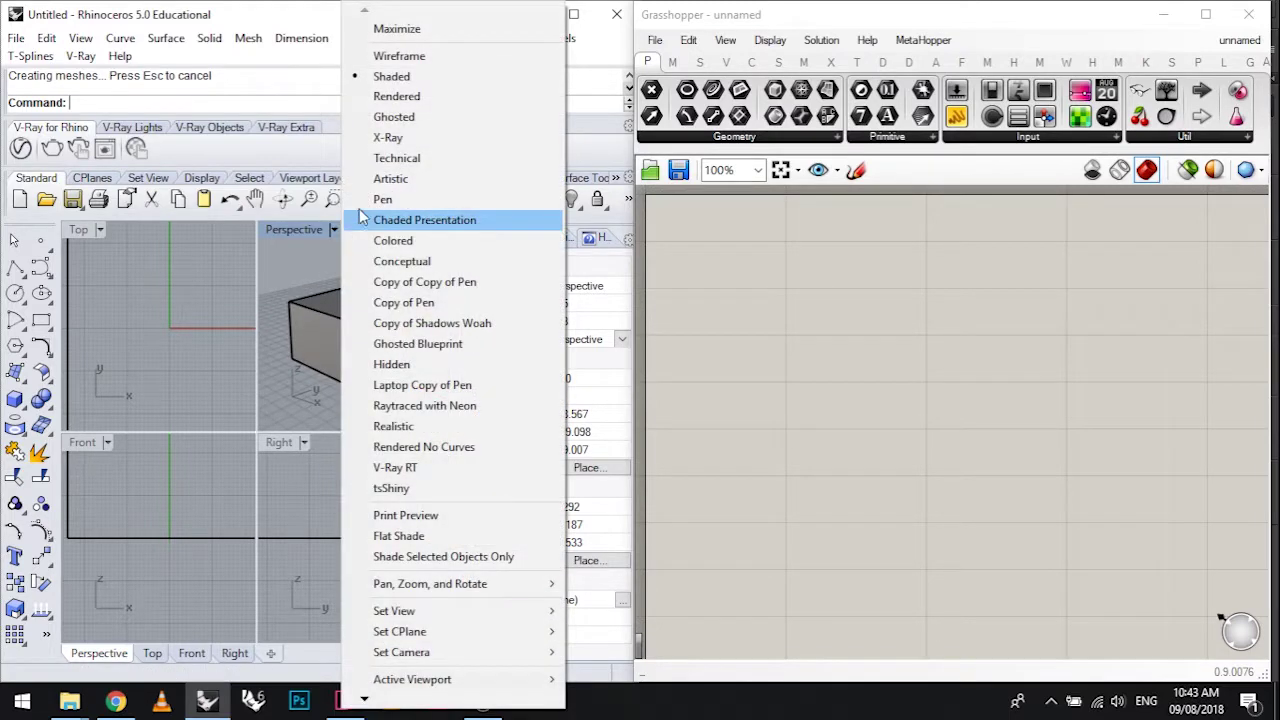
click(385, 96)
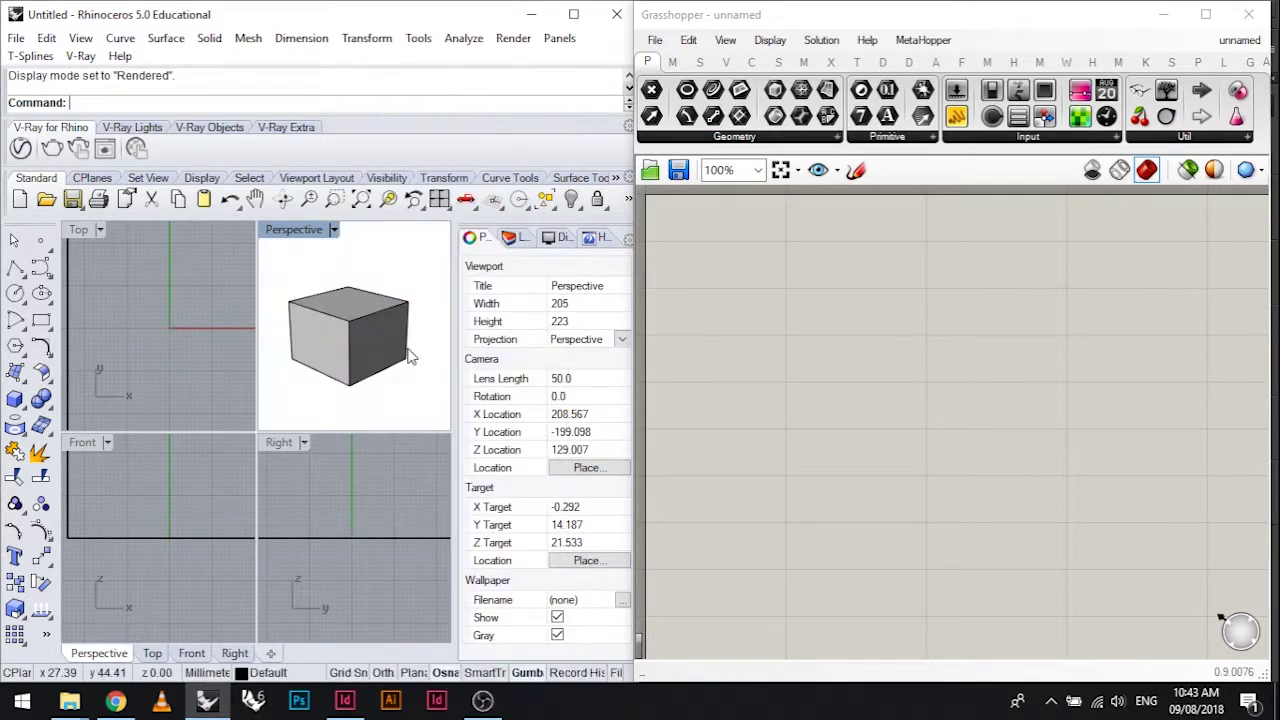
click(334, 229)
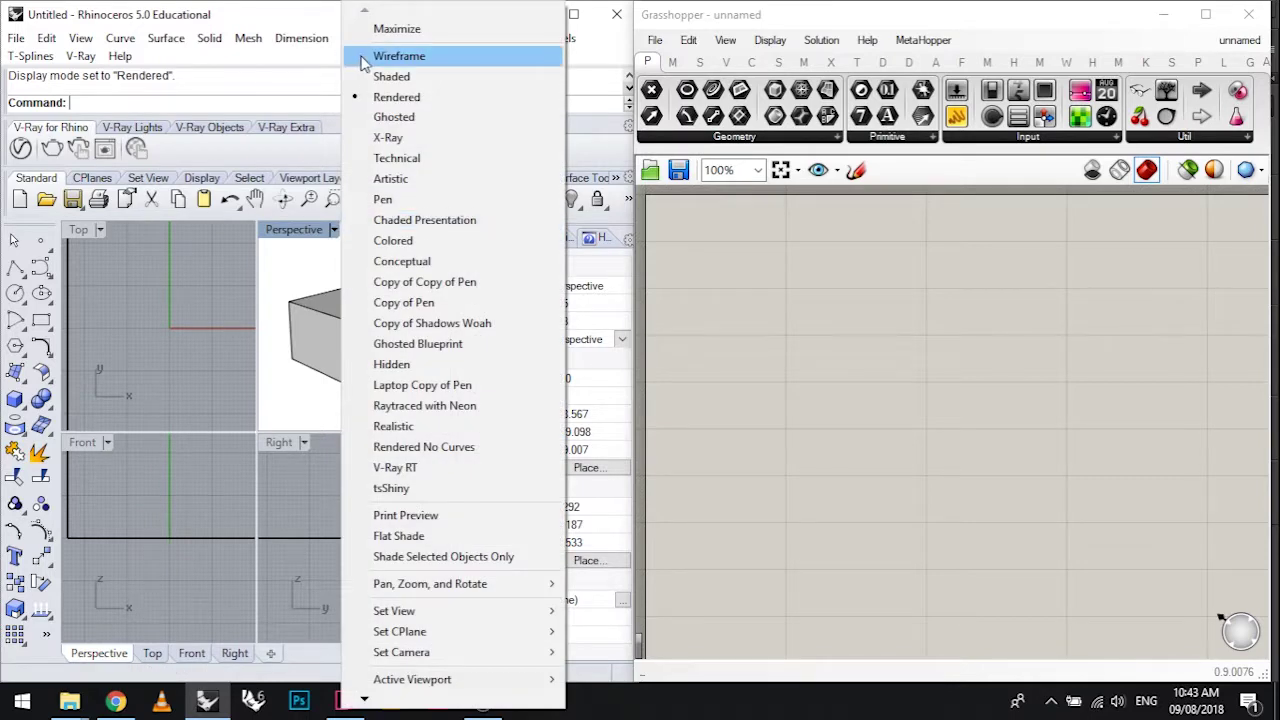
click(399, 56)
In the Wireframe display mode's grid options, set grid usage to Use Mode Specific Settings and hide the grid, grid axes and world axis icon
click(334, 228)
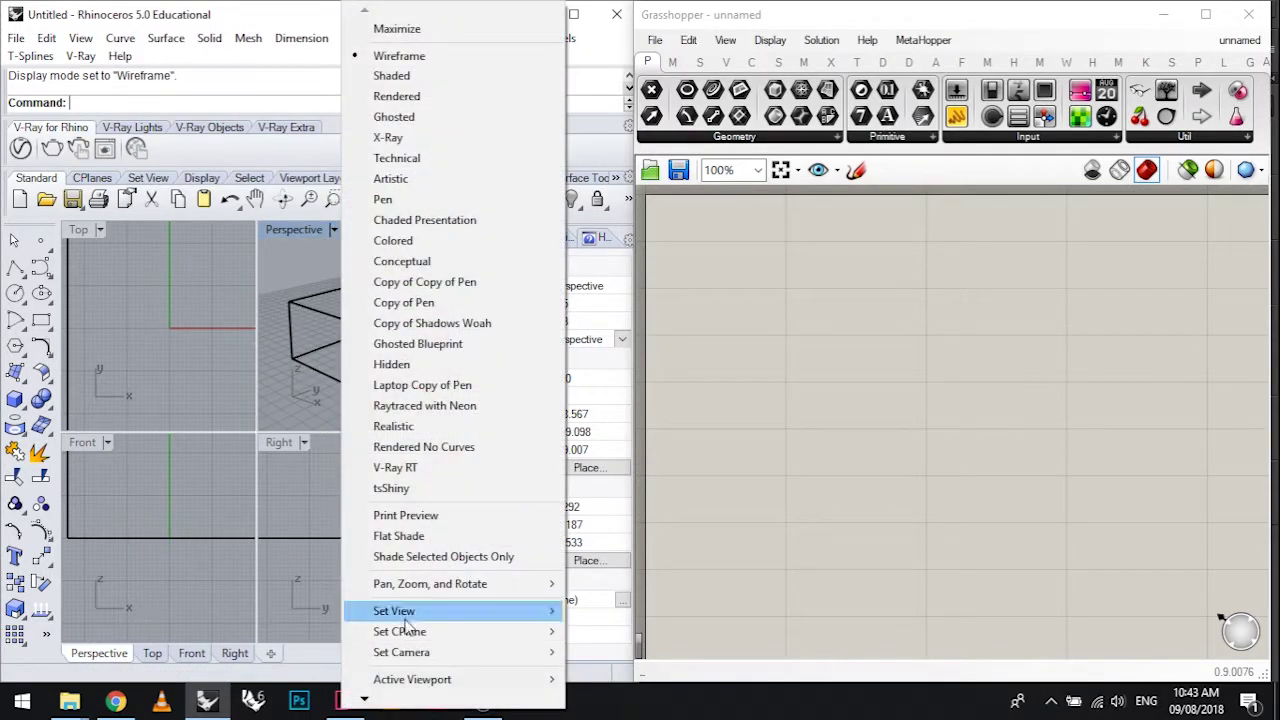
mouse_move(366, 699)
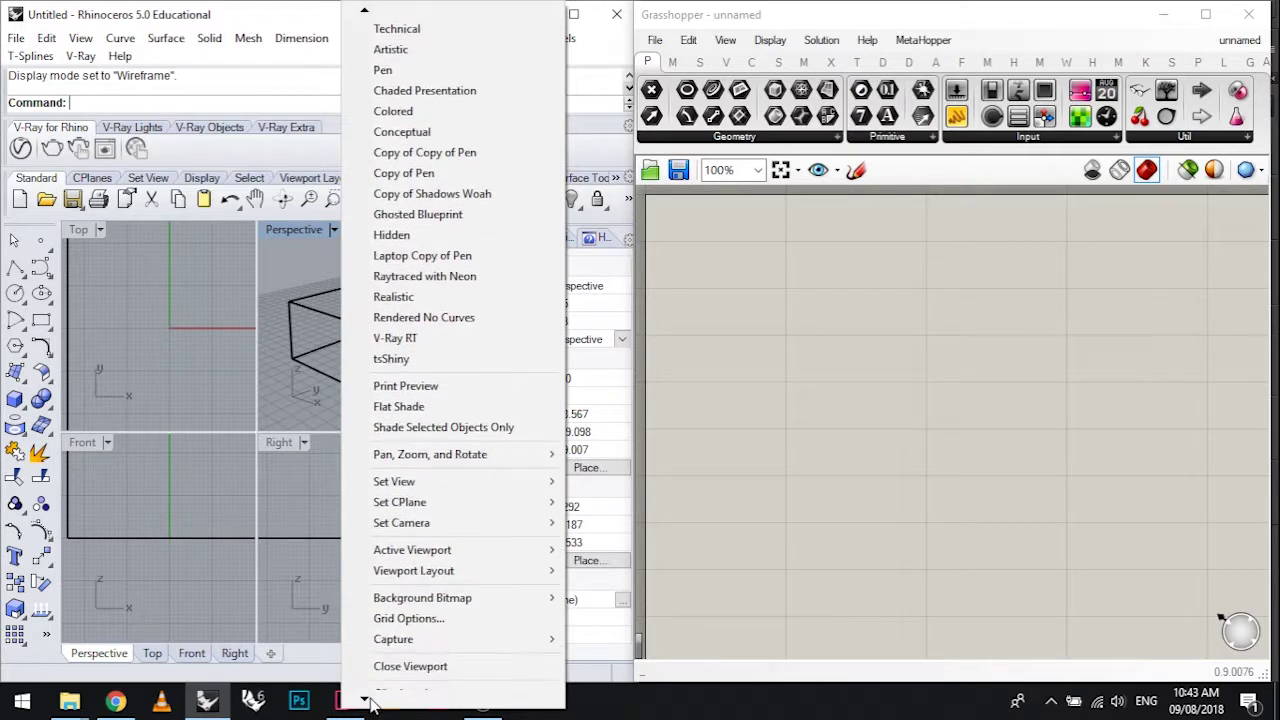
click(410, 672)
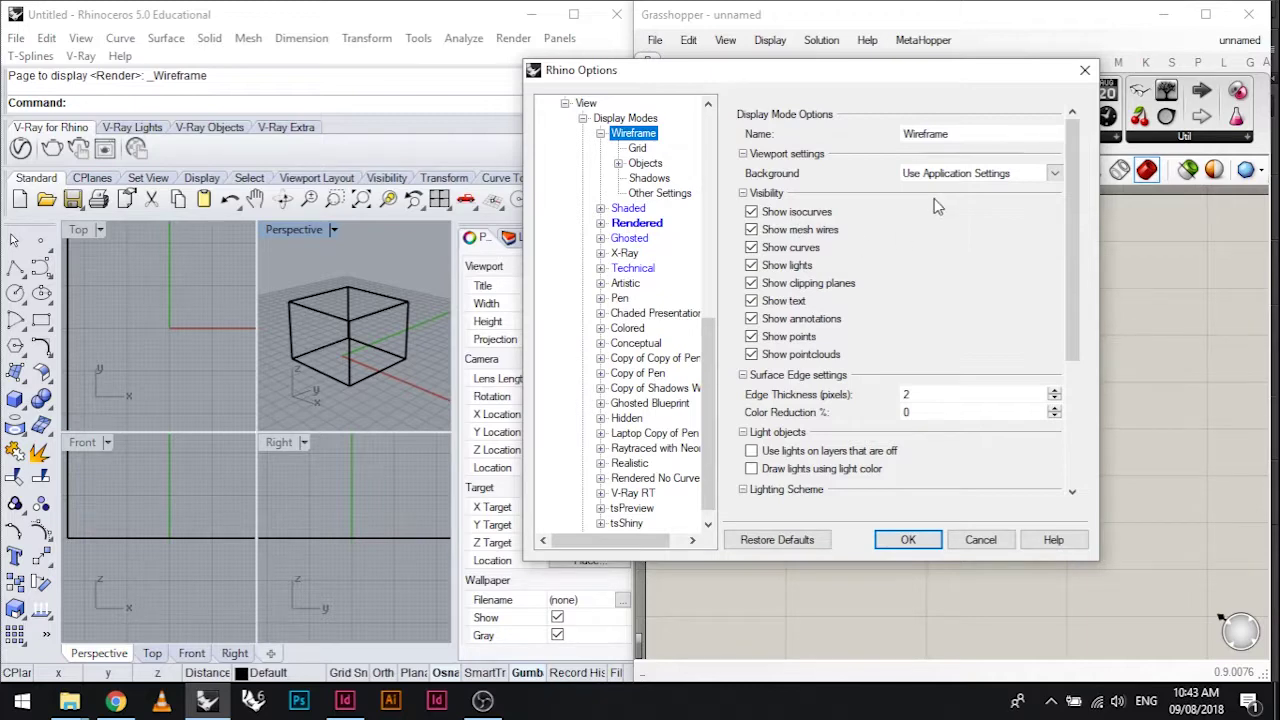
scroll(785, 317, down, 1)
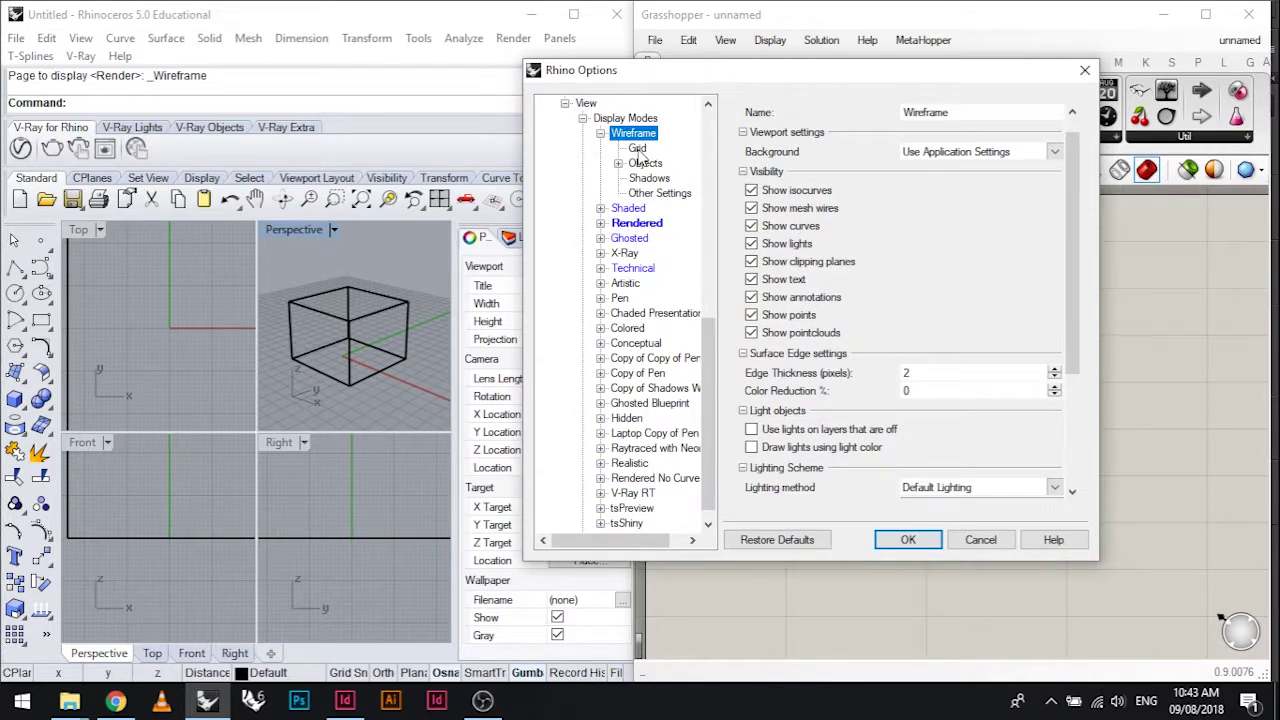
click(637, 150)
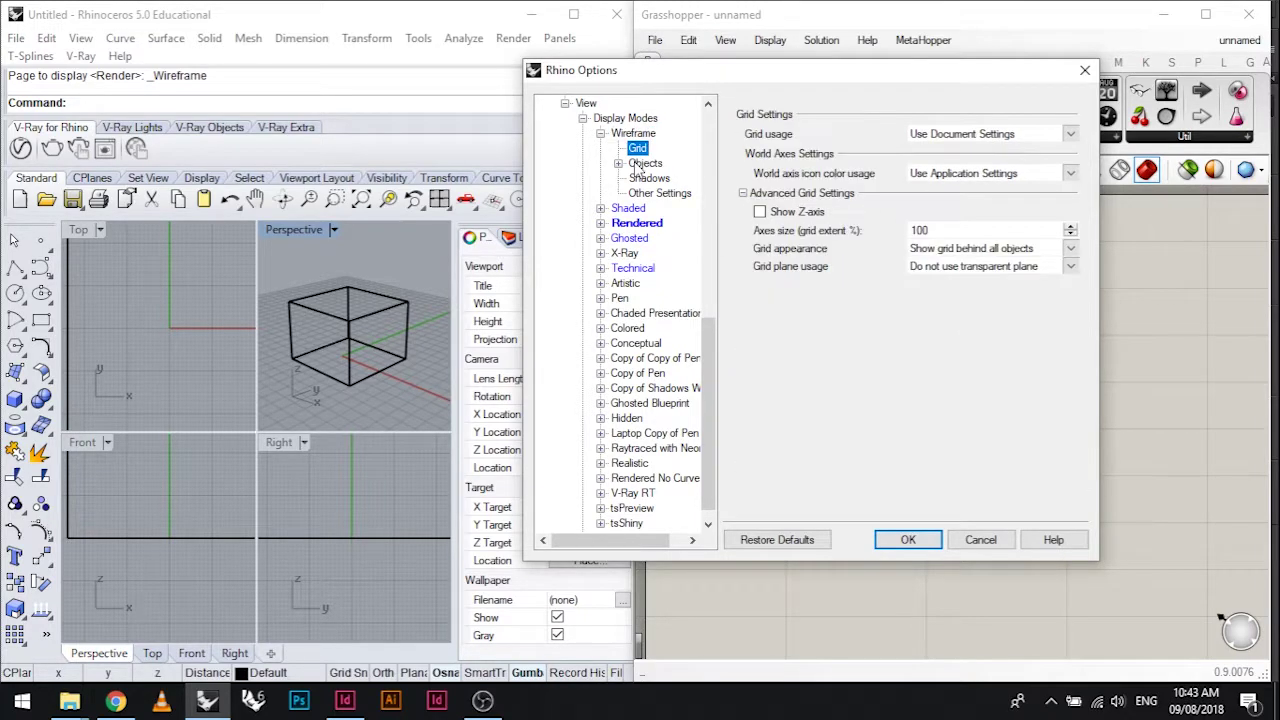
click(1012, 140)
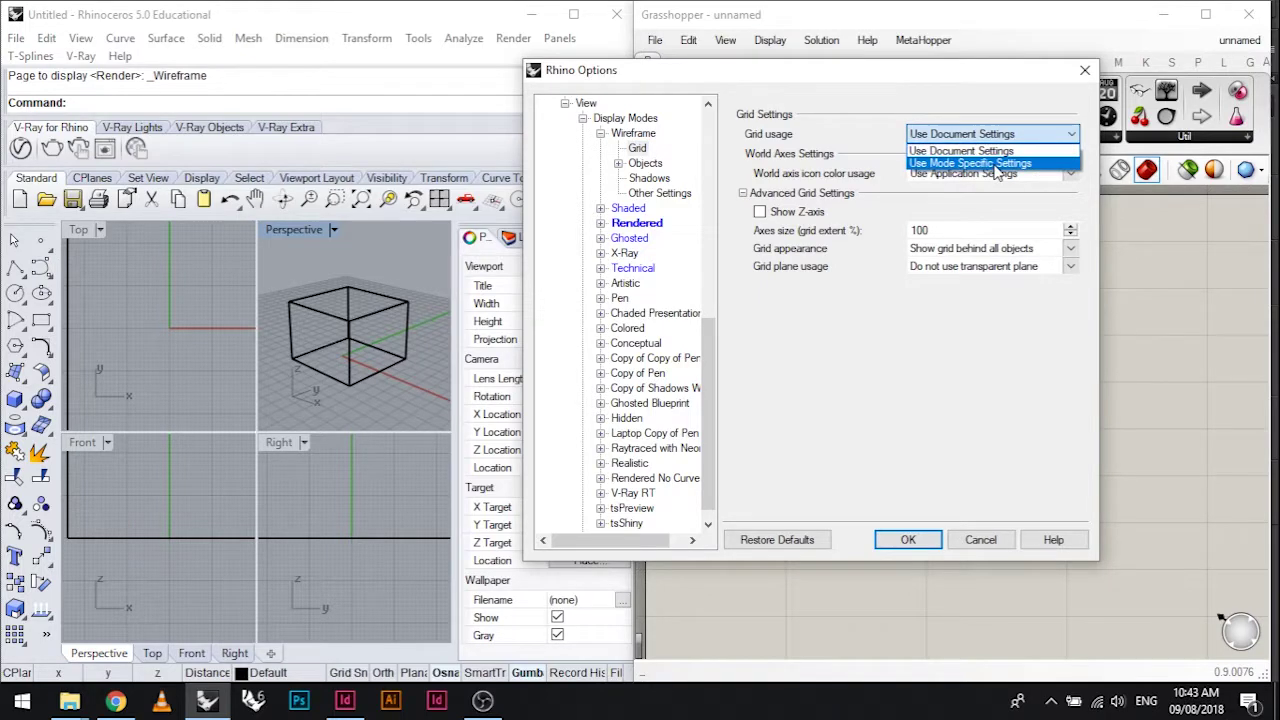
click(996, 161)
click(760, 151)
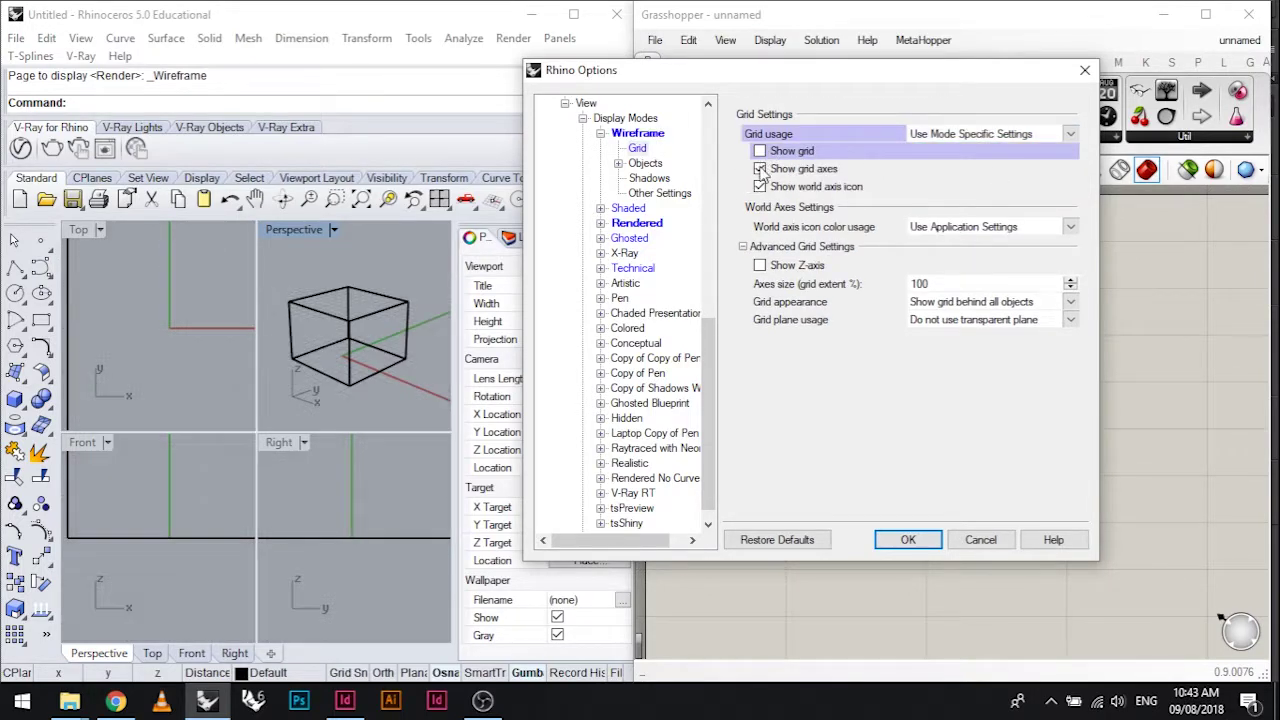
click(760, 168)
click(760, 187)
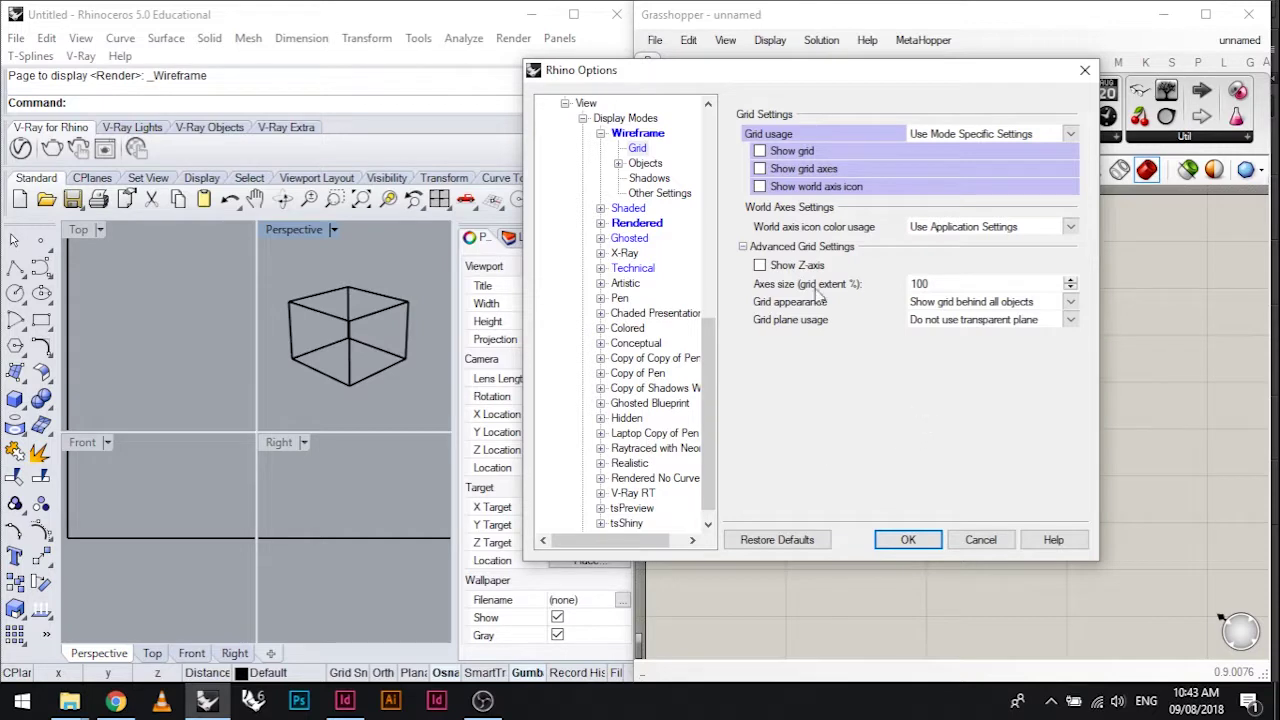
Set the Wireframe display mode's background to Solid Color, choose white as the colour, and apply the options
click(648, 136)
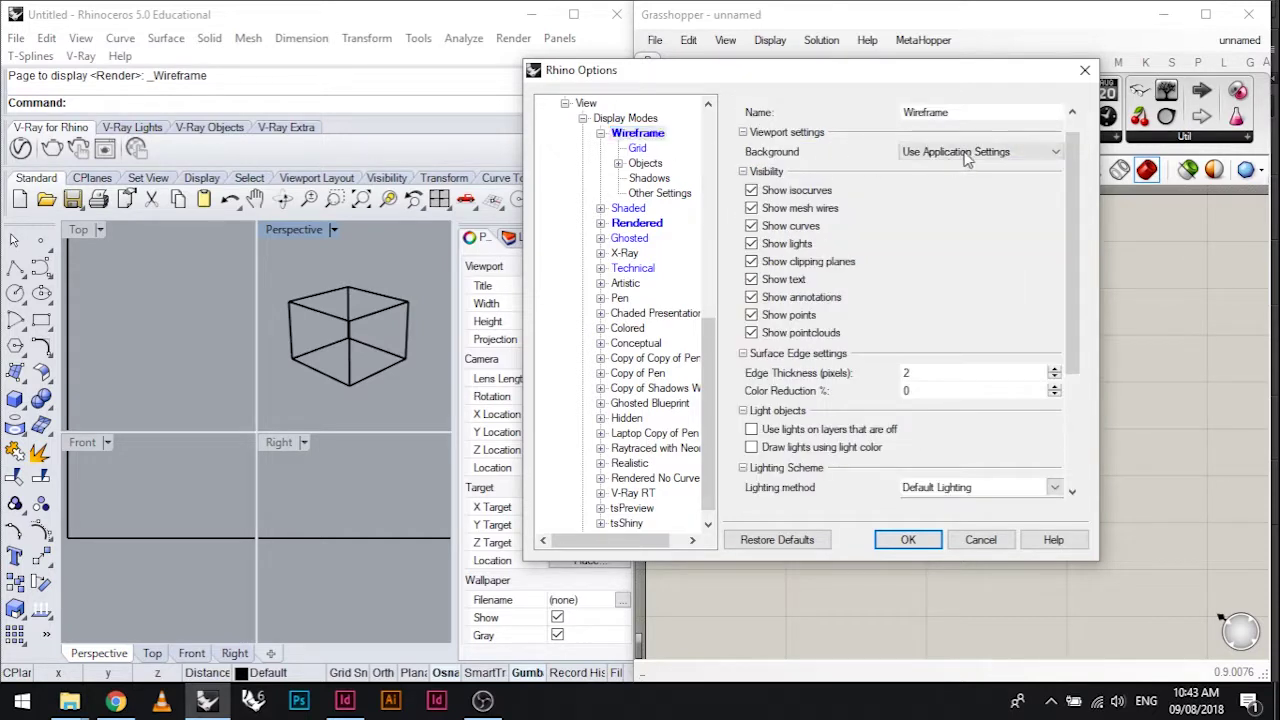
click(968, 155)
click(950, 178)
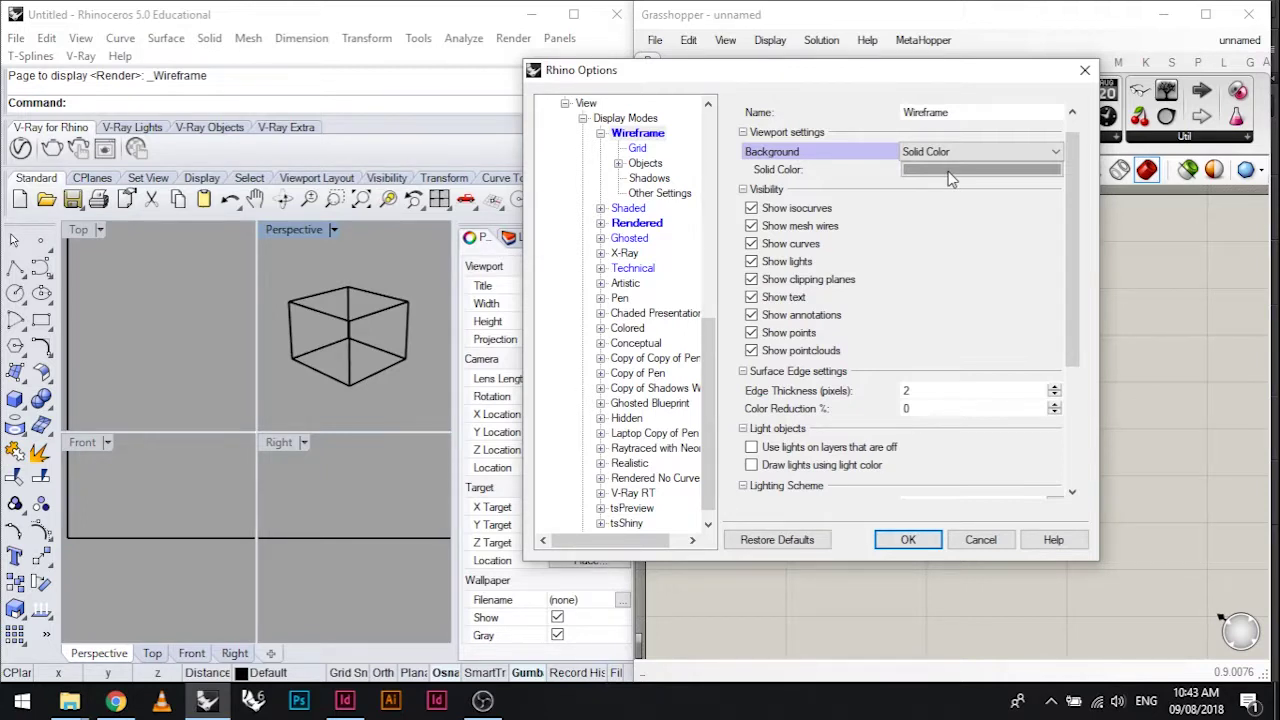
click(950, 178)
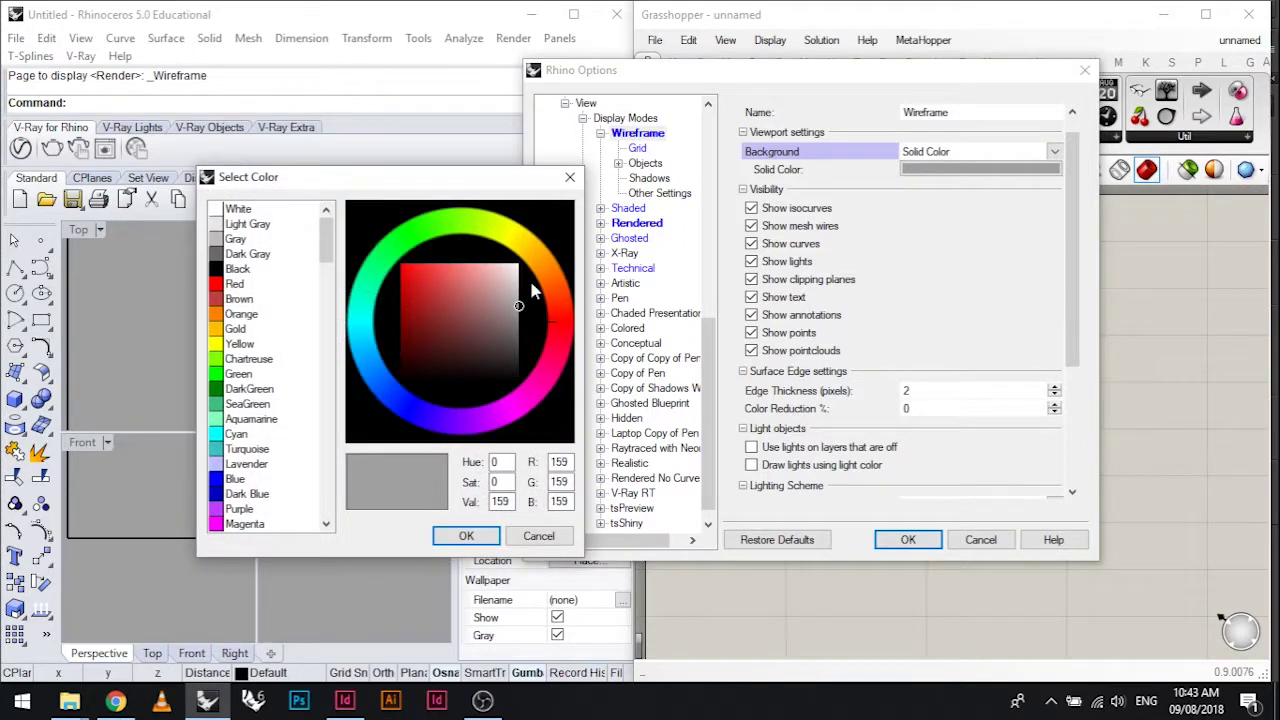
drag(536, 290, 543, 263)
click(466, 536)
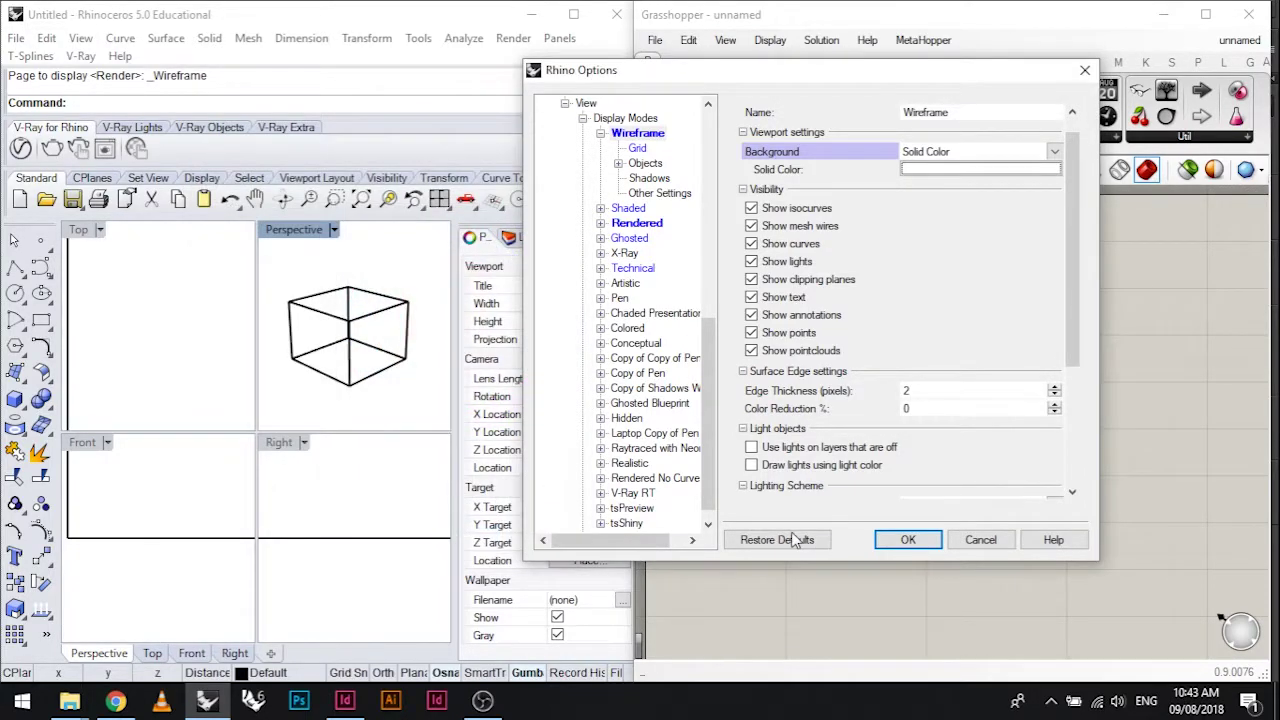
click(907, 539)
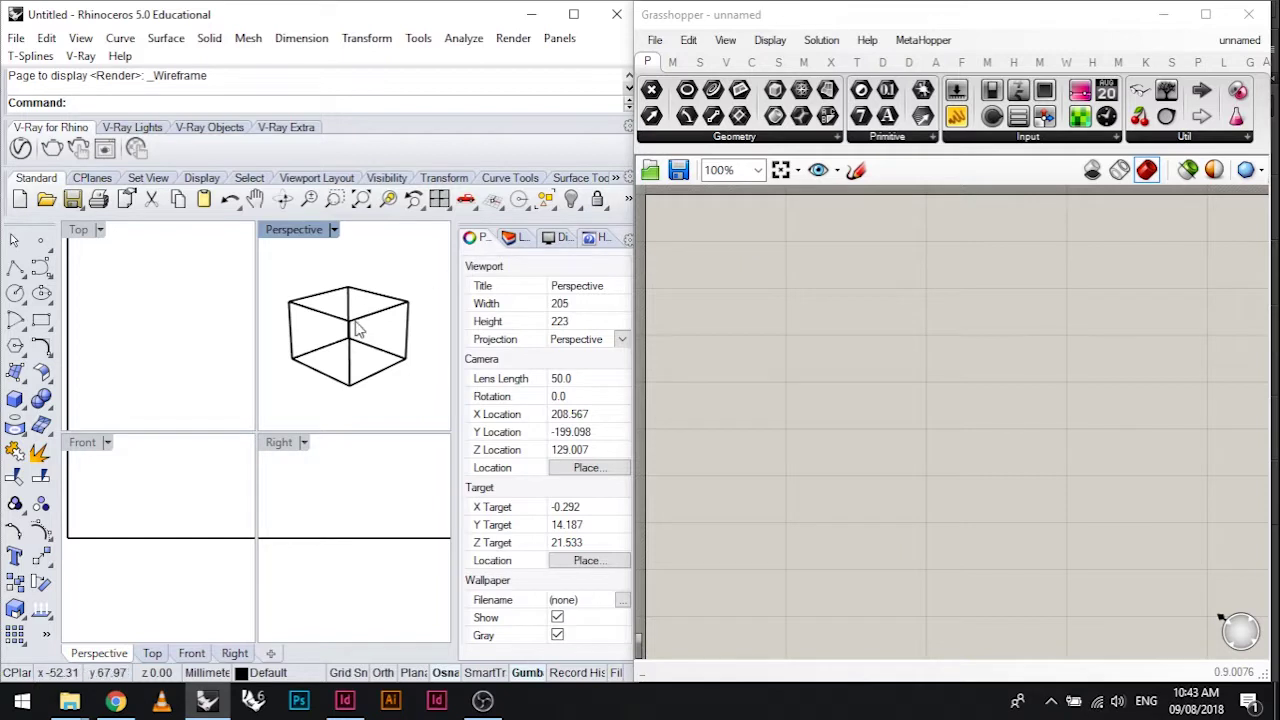
Switch Grasshopper's preview mesh quality to Custom Quality and toggle the Refine Base-Grid option in its mesh parameters
right_drag(969, 320, 1047, 364)
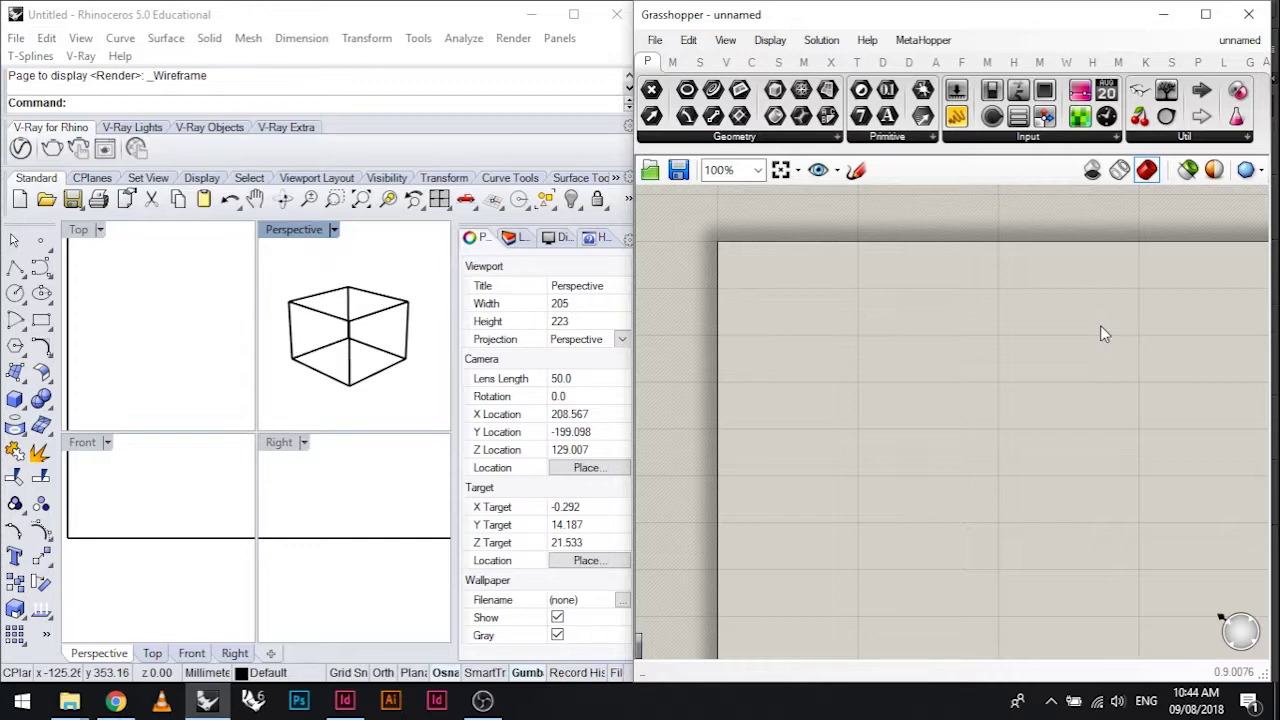
click(1252, 178)
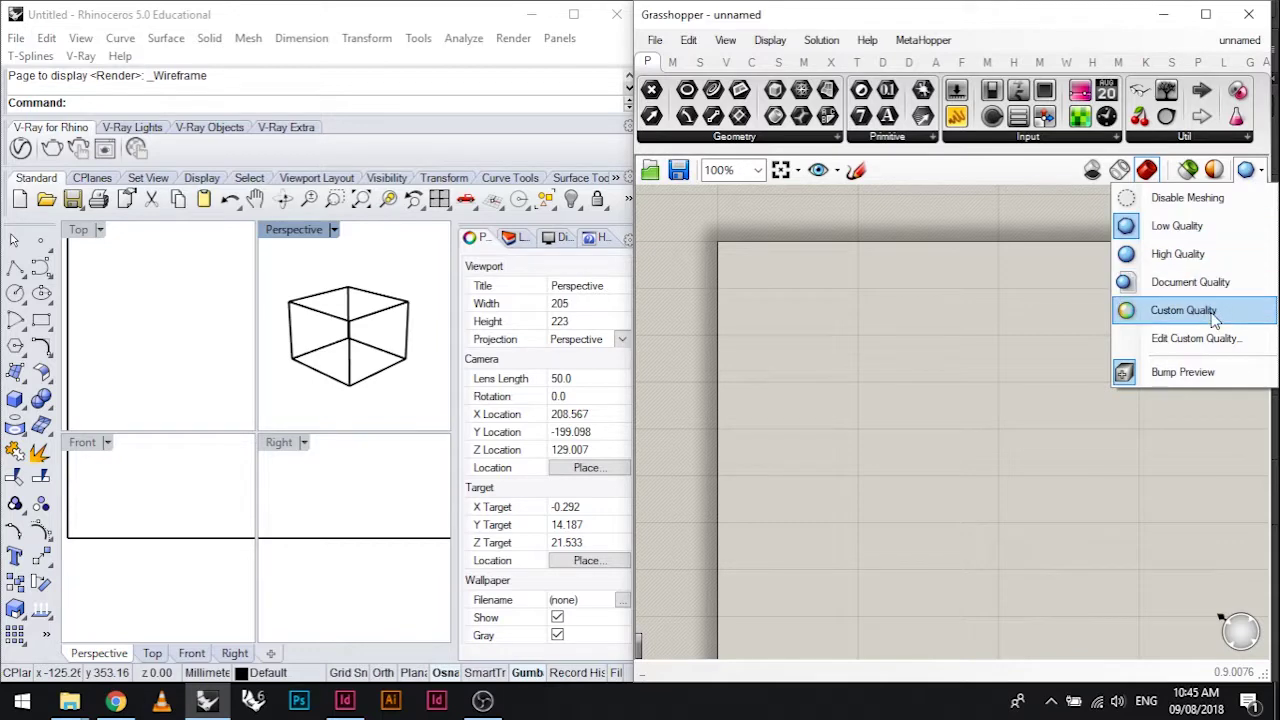
click(1178, 311)
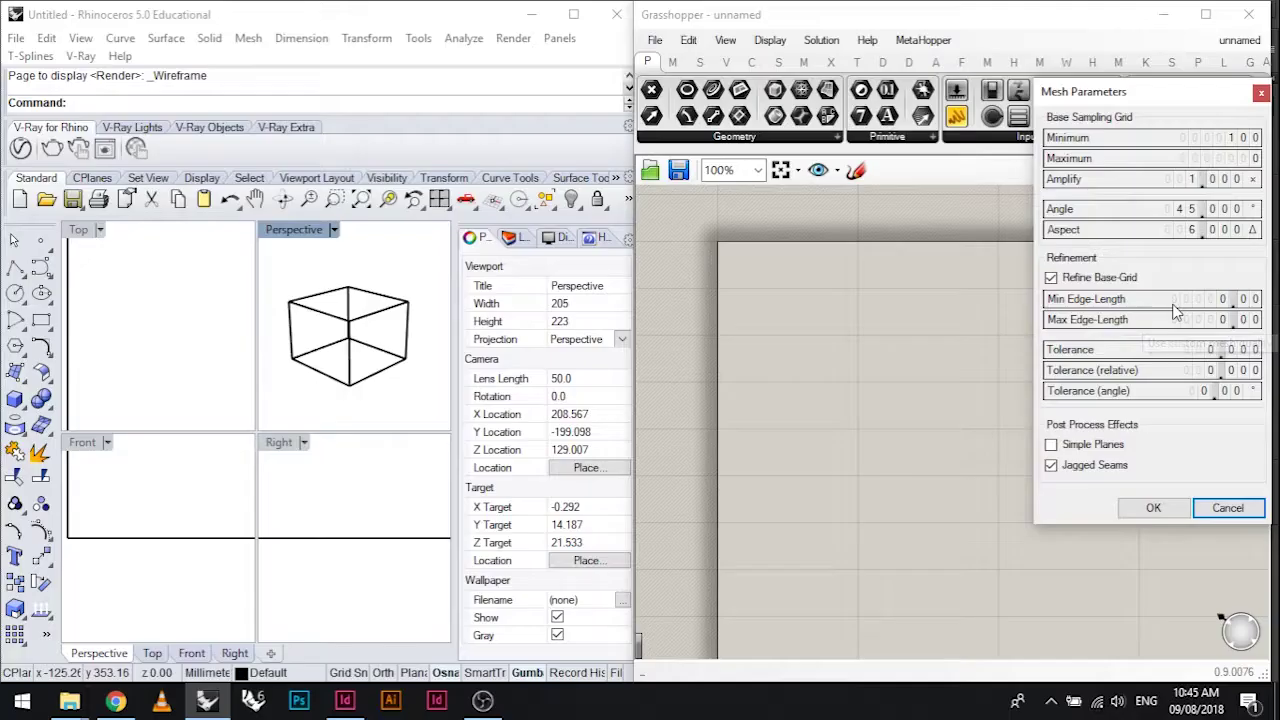
click(1051, 279)
click(1151, 508)
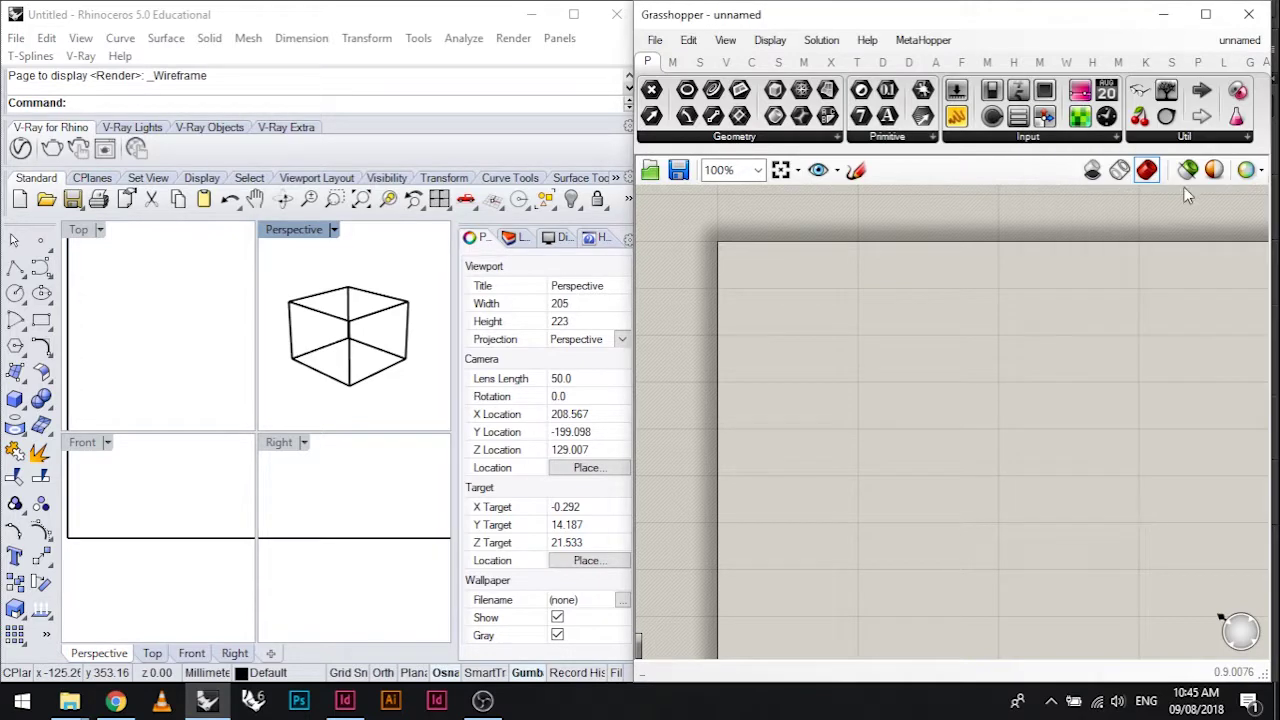
click(1257, 177)
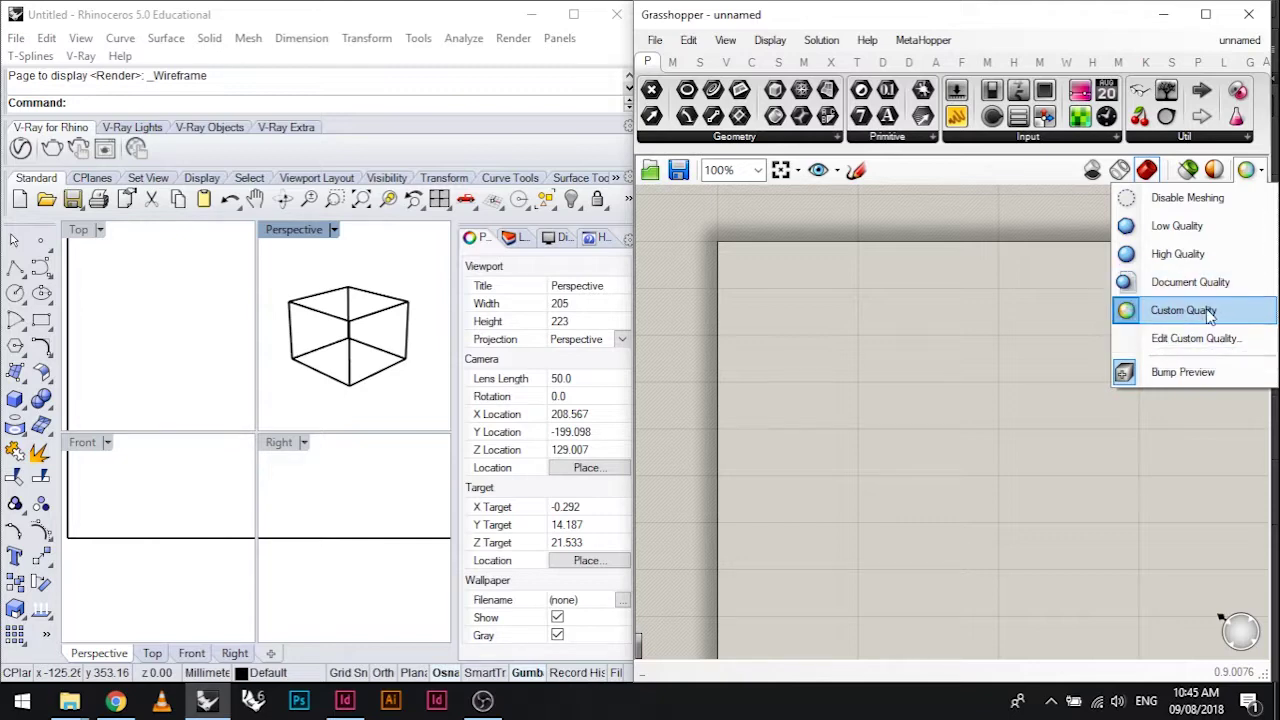
click(955, 300)
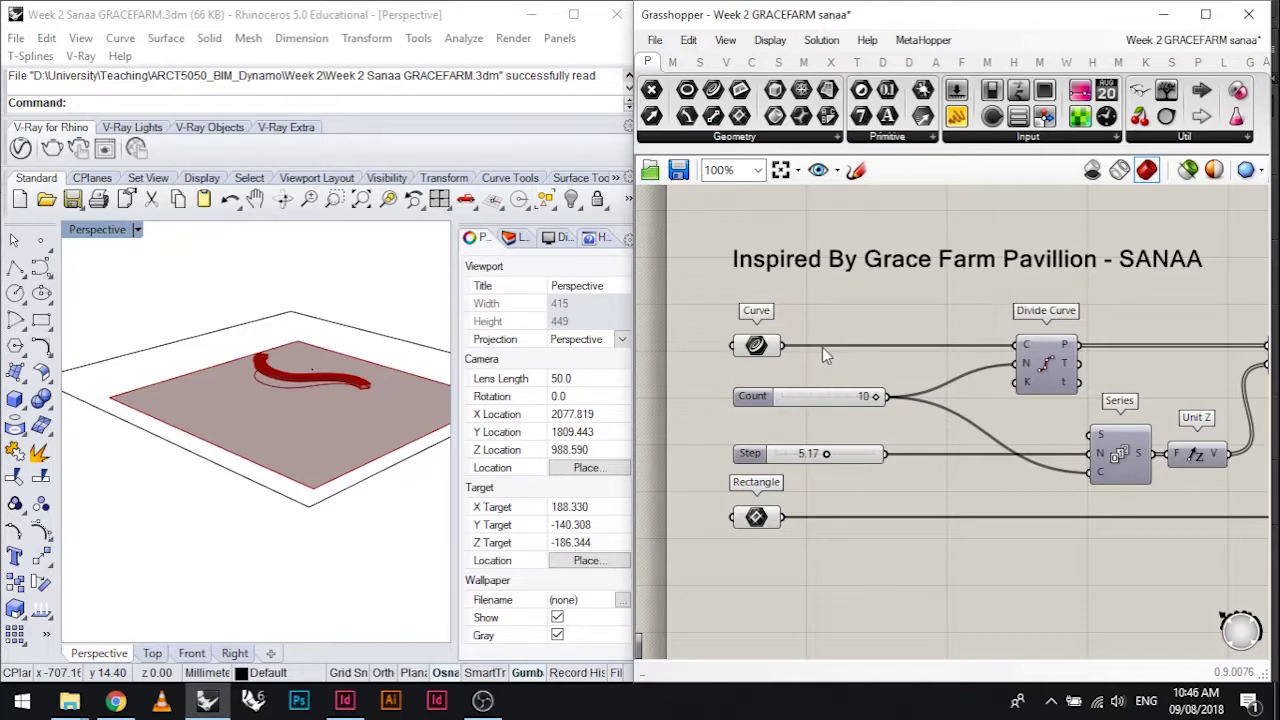
Examine the Grace Farm pavilion model up close and the Grasshopper definition around its curve inputs, Move, Interpolate and Landscape Patch components
right_drag(235, 430, 350, 389)
scroll(808, 371, down, 2)
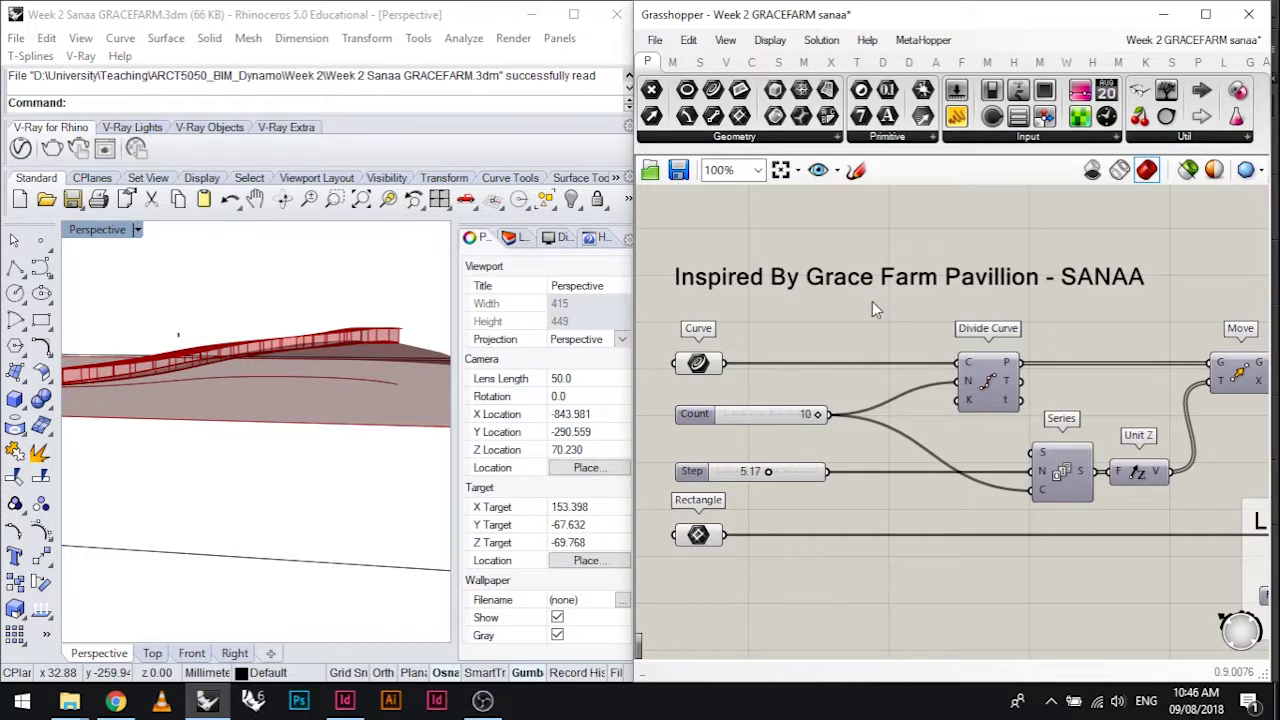
scroll(872, 301, down, 4)
scroll(870, 281, down, 3)
scroll(942, 307, up, 4)
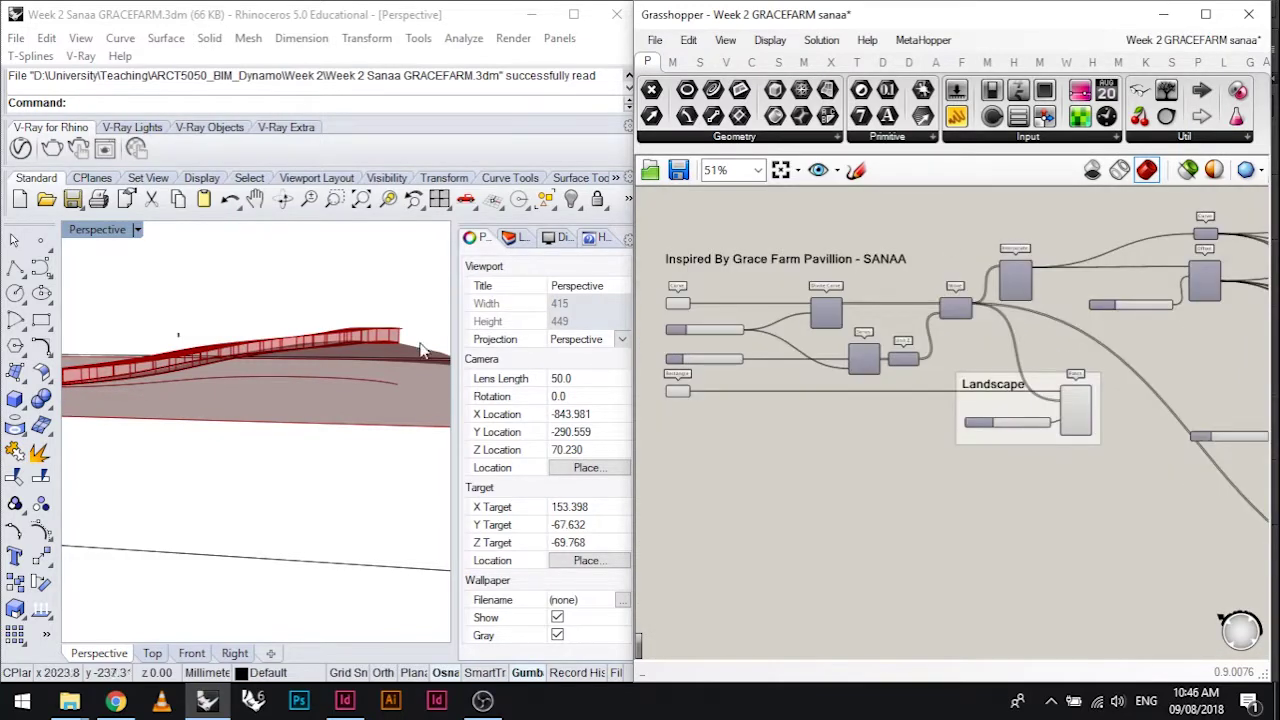
scroll(325, 356, up, 5)
scroll(325, 362, up, 2)
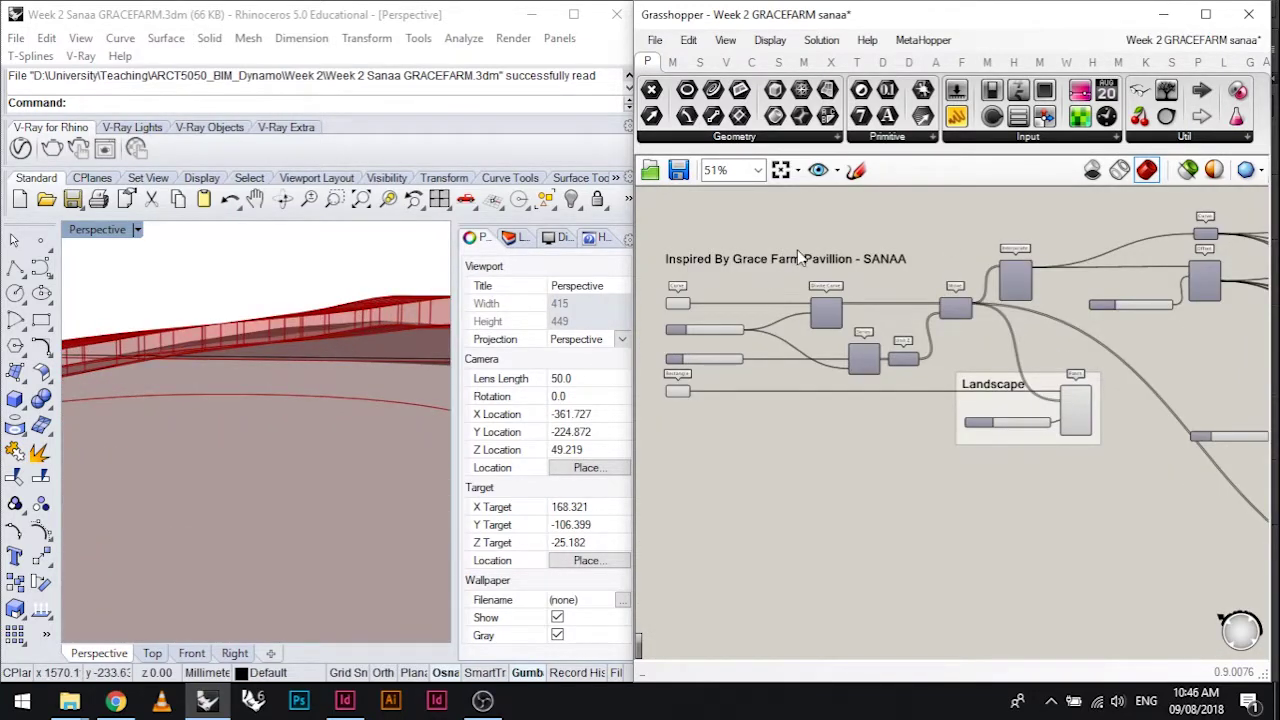
right_drag(302, 348, 307, 425)
scroll(281, 382, up, 6)
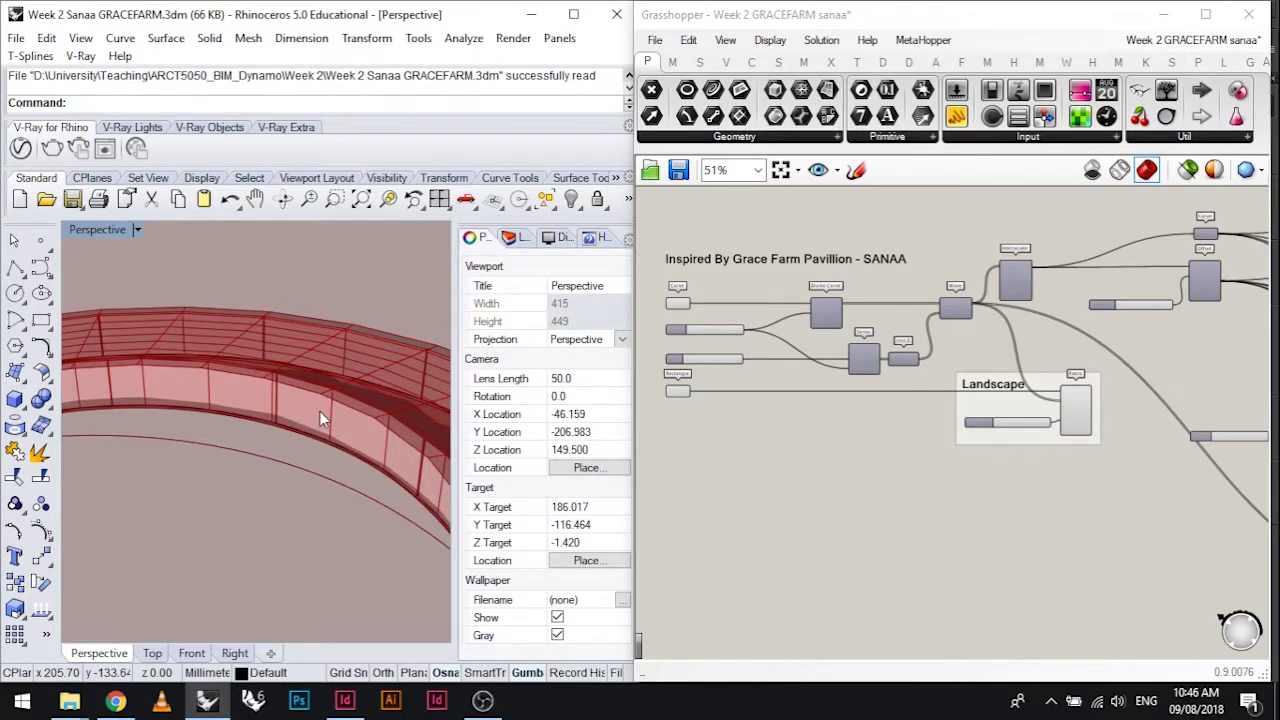
right_drag(1060, 310, 876, 345)
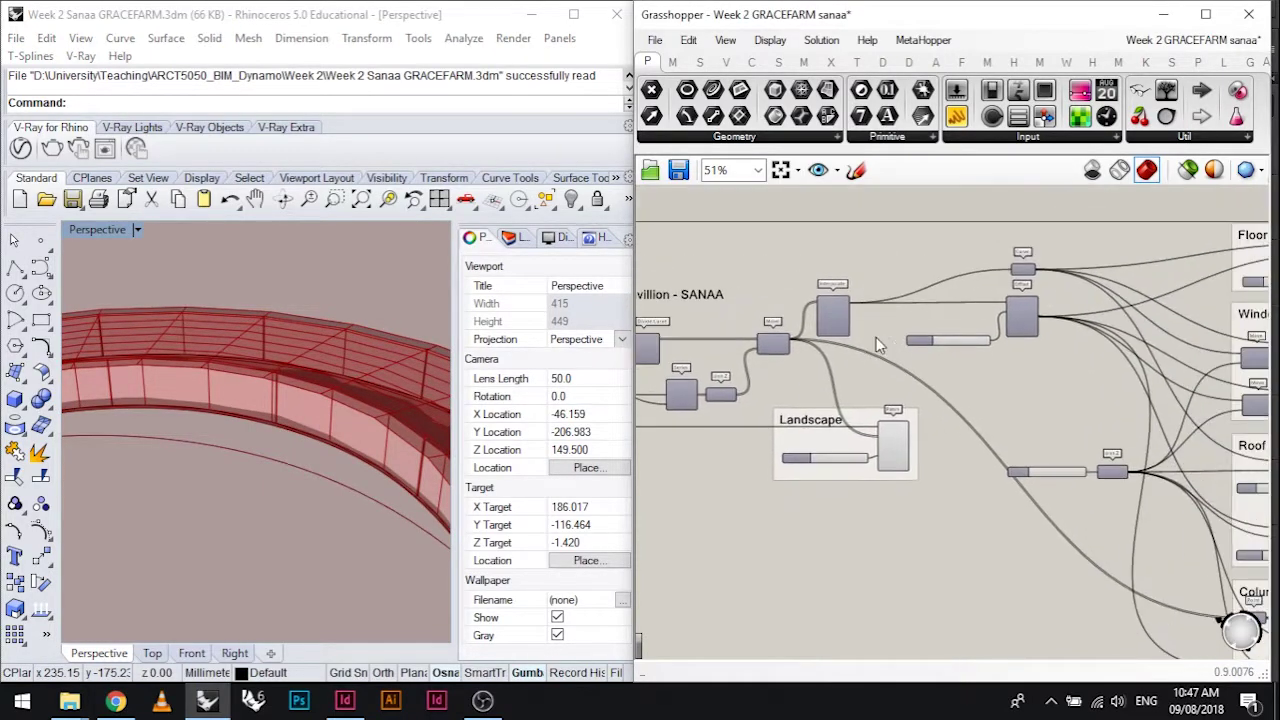
scroll(858, 336, down, 4)
scroll(857, 336, up, 3)
scroll(864, 365, up, 3)
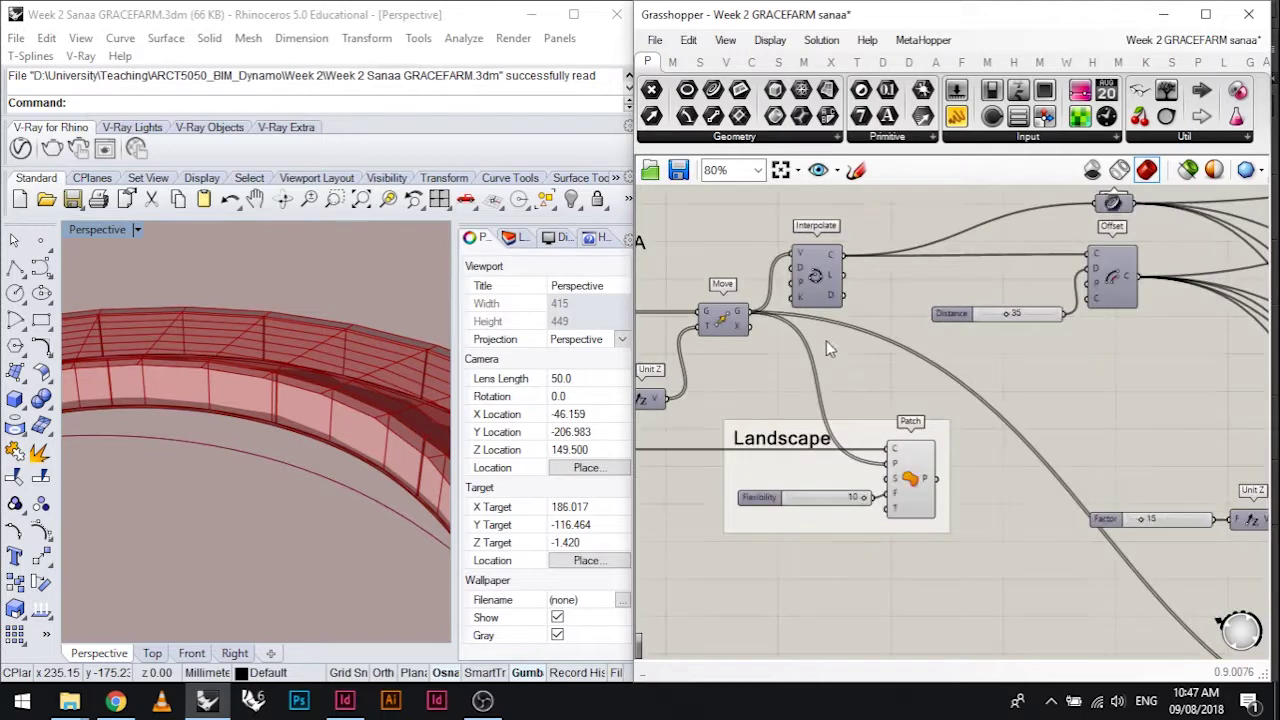
right_drag(826, 340, 1075, 332)
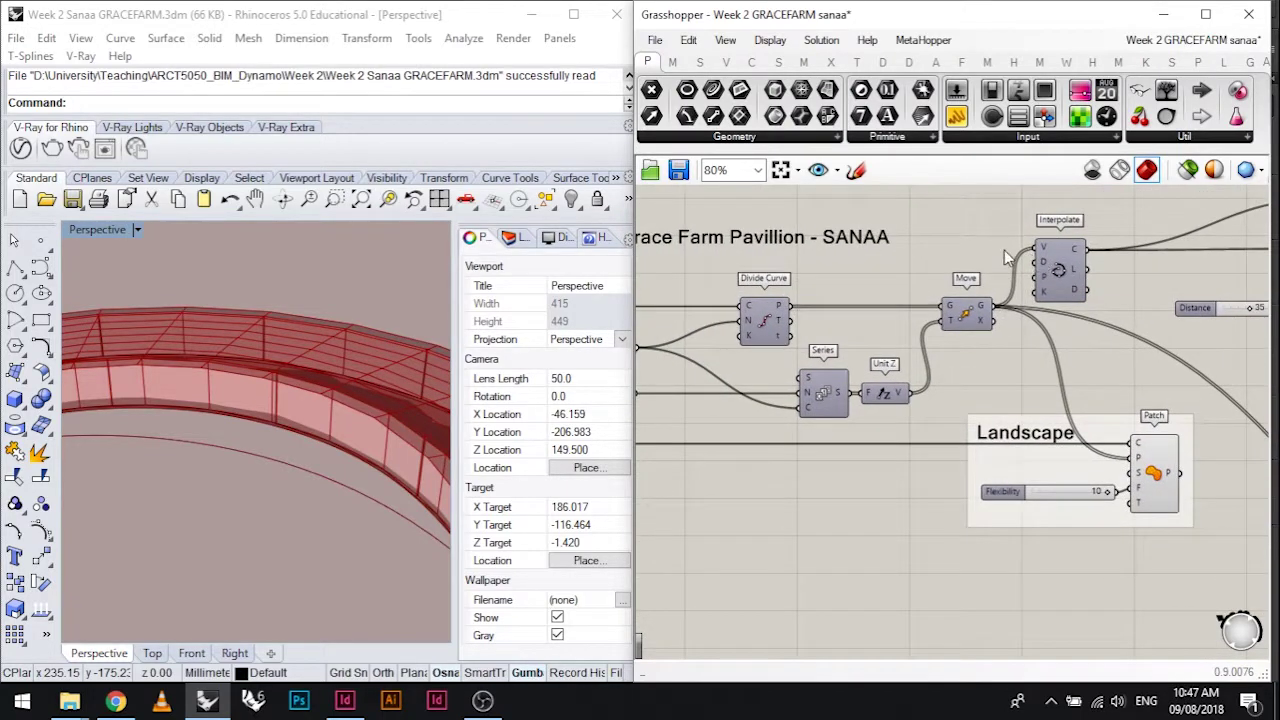
right_drag(644, 445, 780, 393)
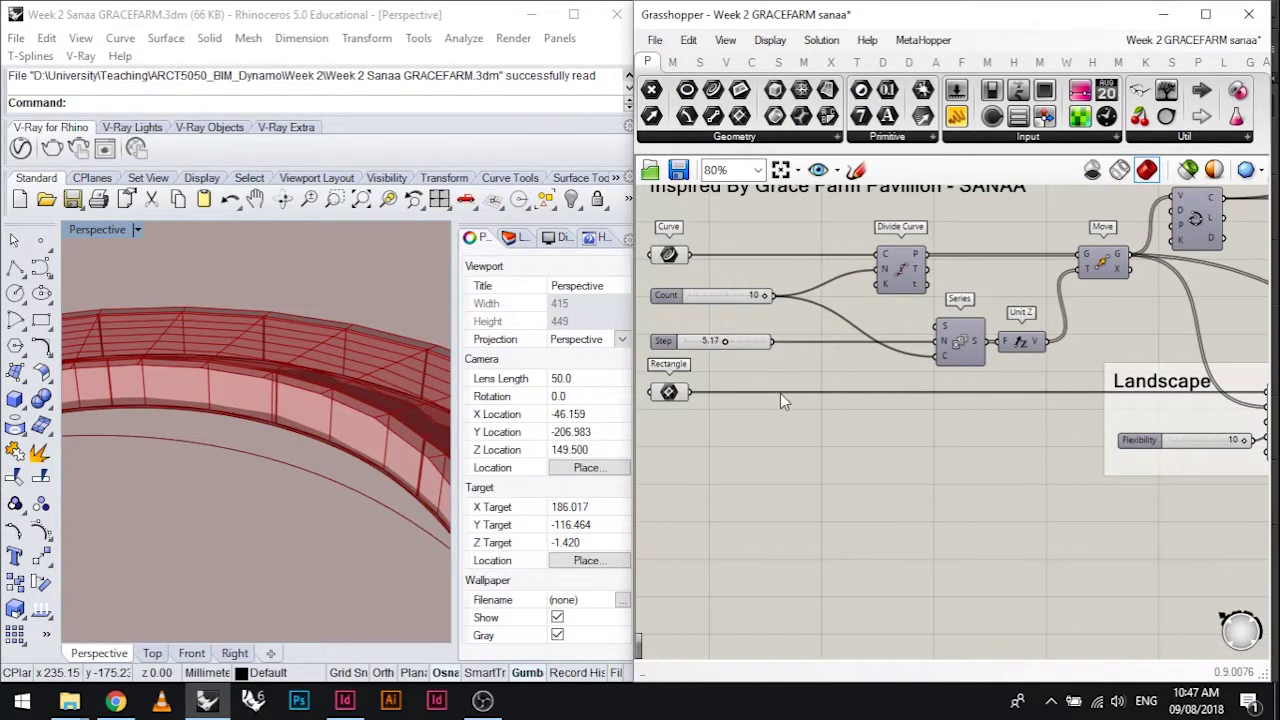
Add a Custom Preview component to the empty canvas area below the Rectangle parameter
double_click(800, 461)
text(custom)
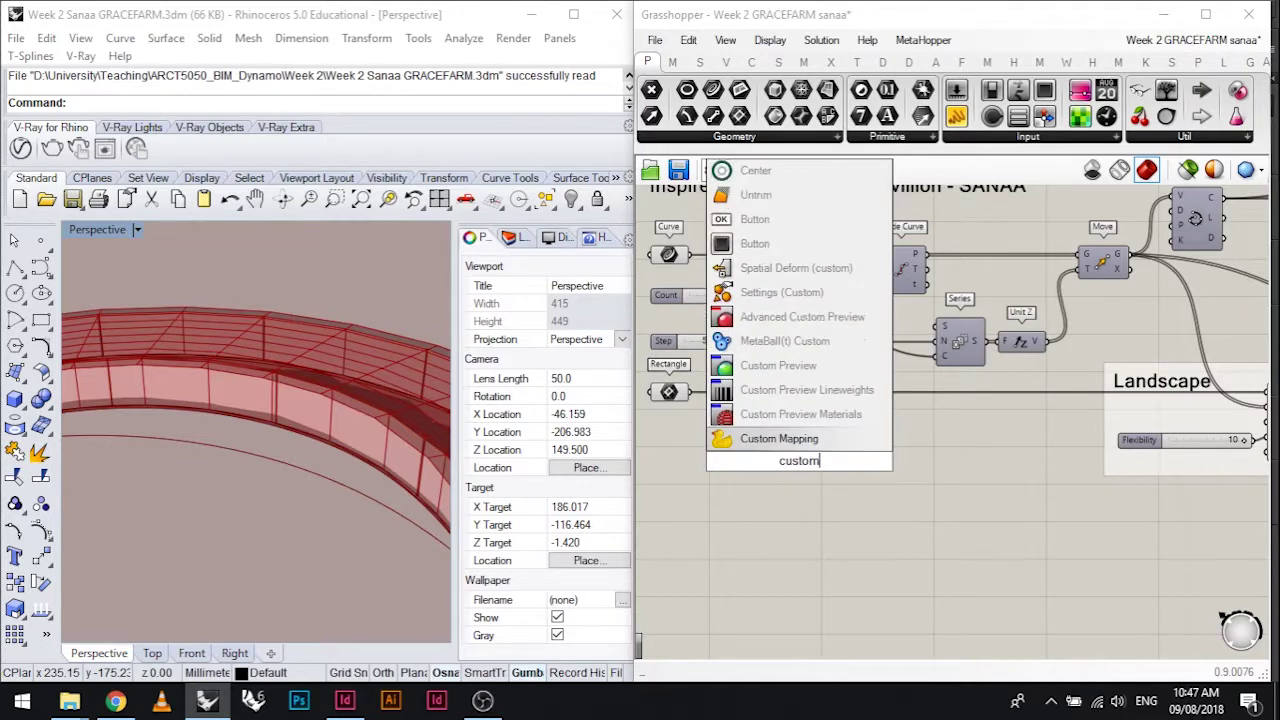
text( preview)
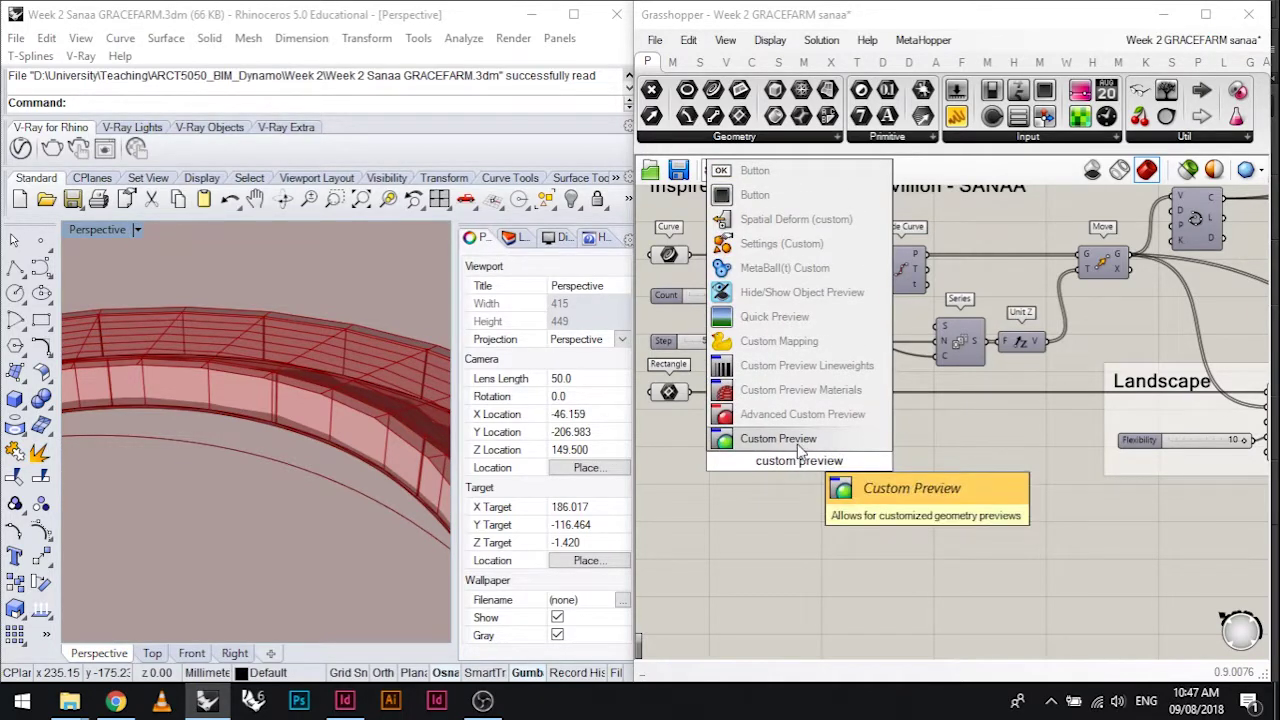
key(Return)
drag(800, 452, 823, 474)
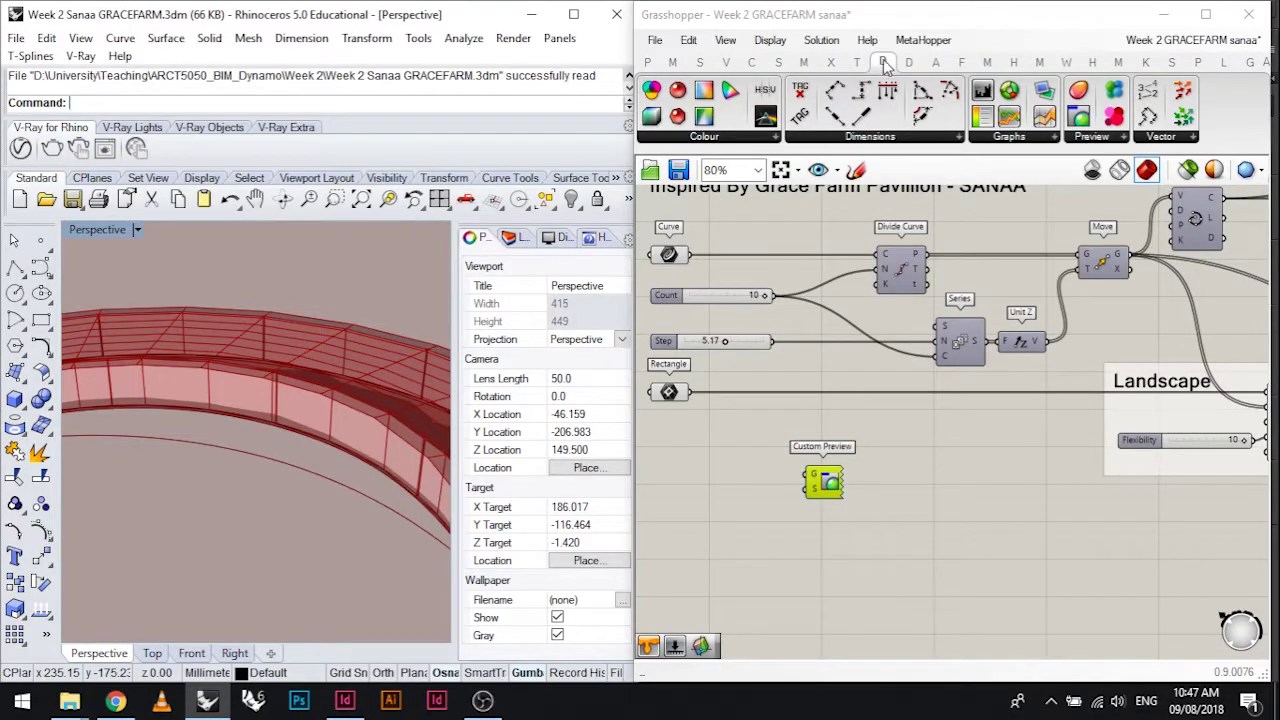
mouse_move(884, 64)
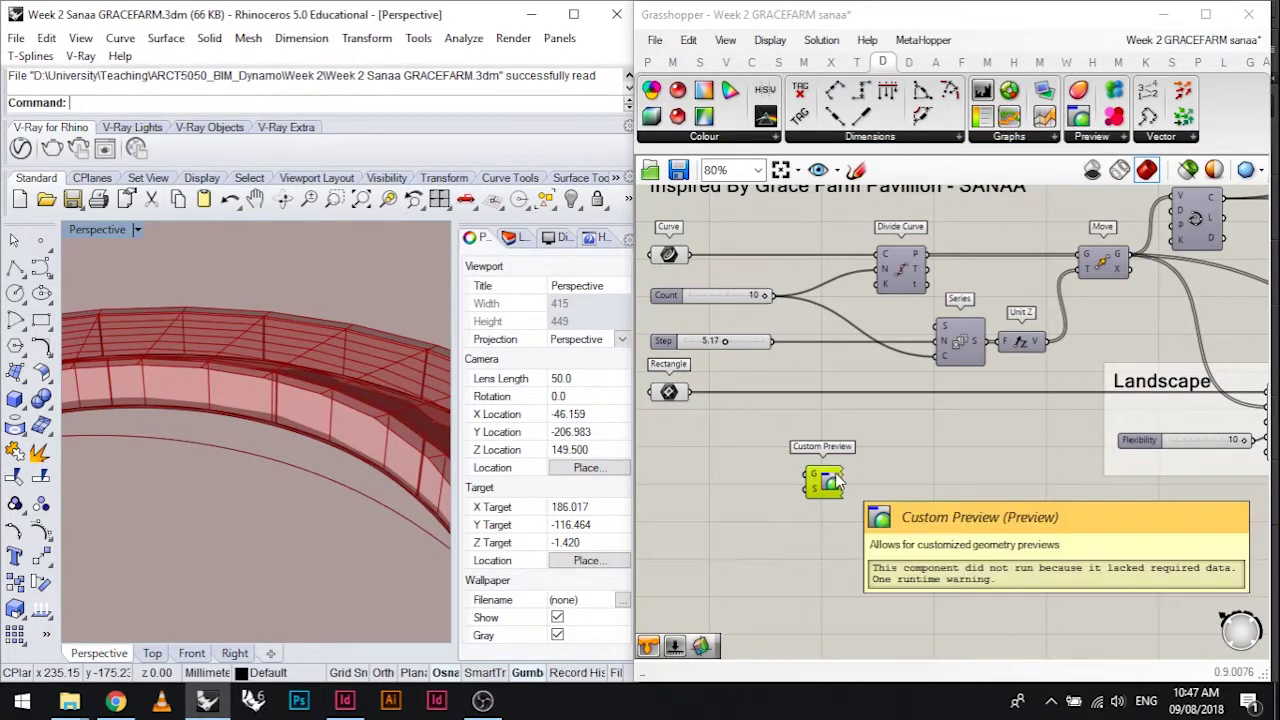
Move the Custom Preview beside the Floor group and connect the Floor Extrude output to its G input
scroll(836, 480, down, 8)
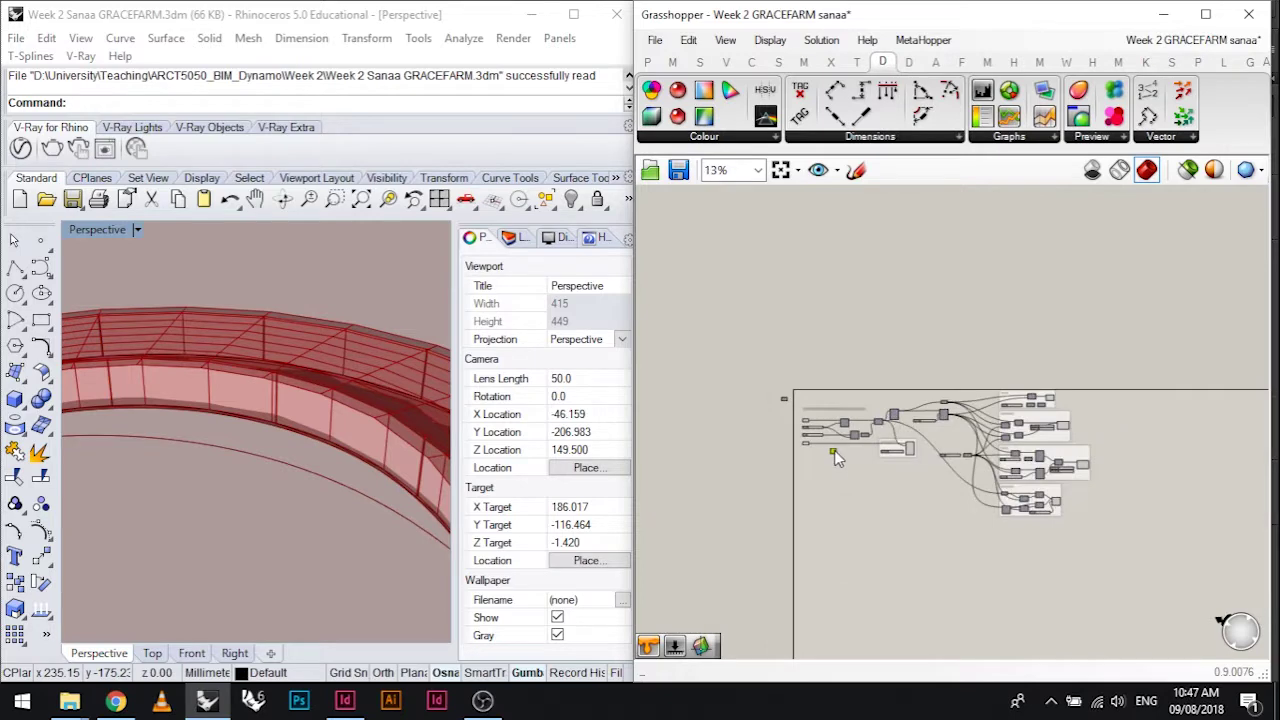
scroll(1066, 412, up, 6)
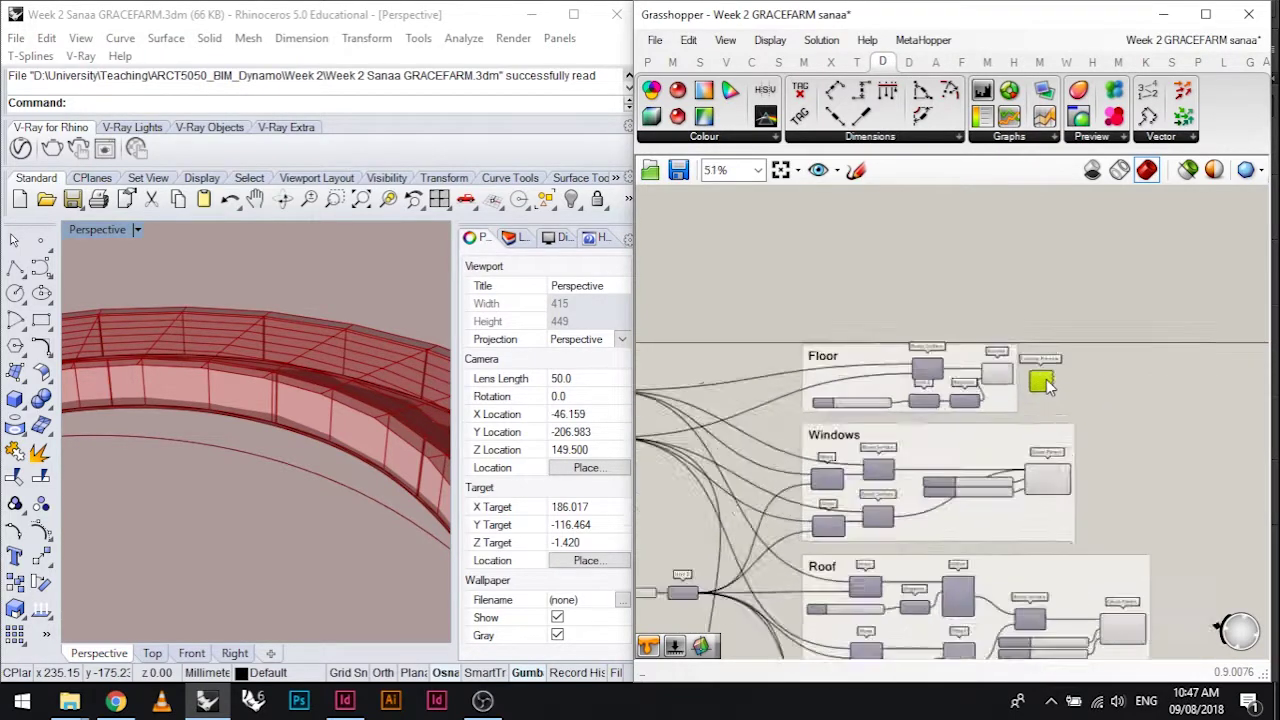
scroll(1047, 387, up, 7)
click(814, 371)
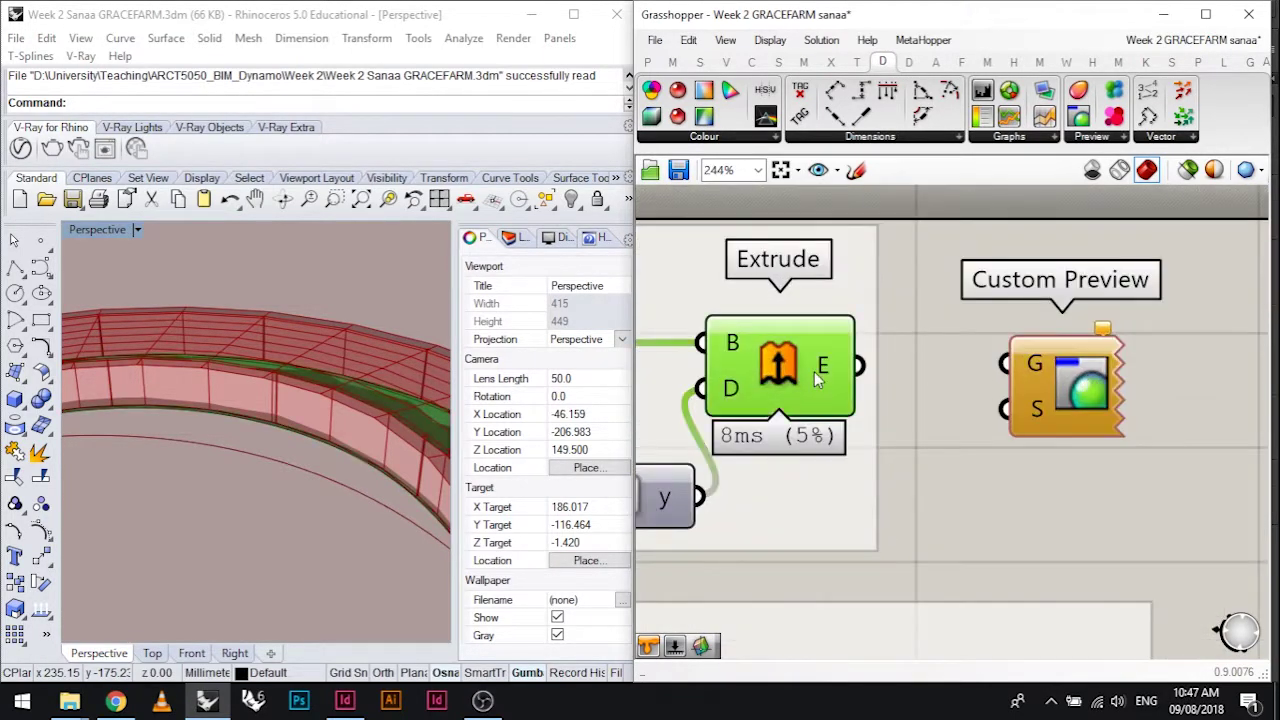
drag(1057, 370, 1156, 369)
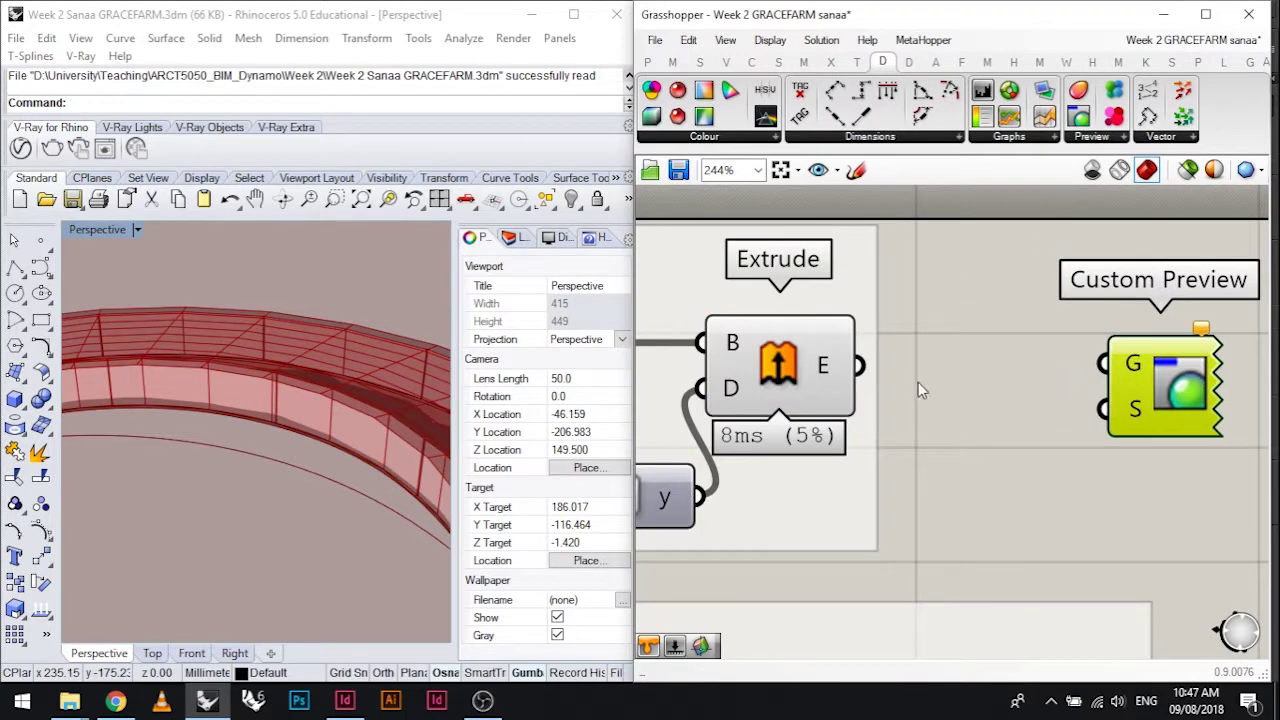
drag(858, 366, 1201, 371)
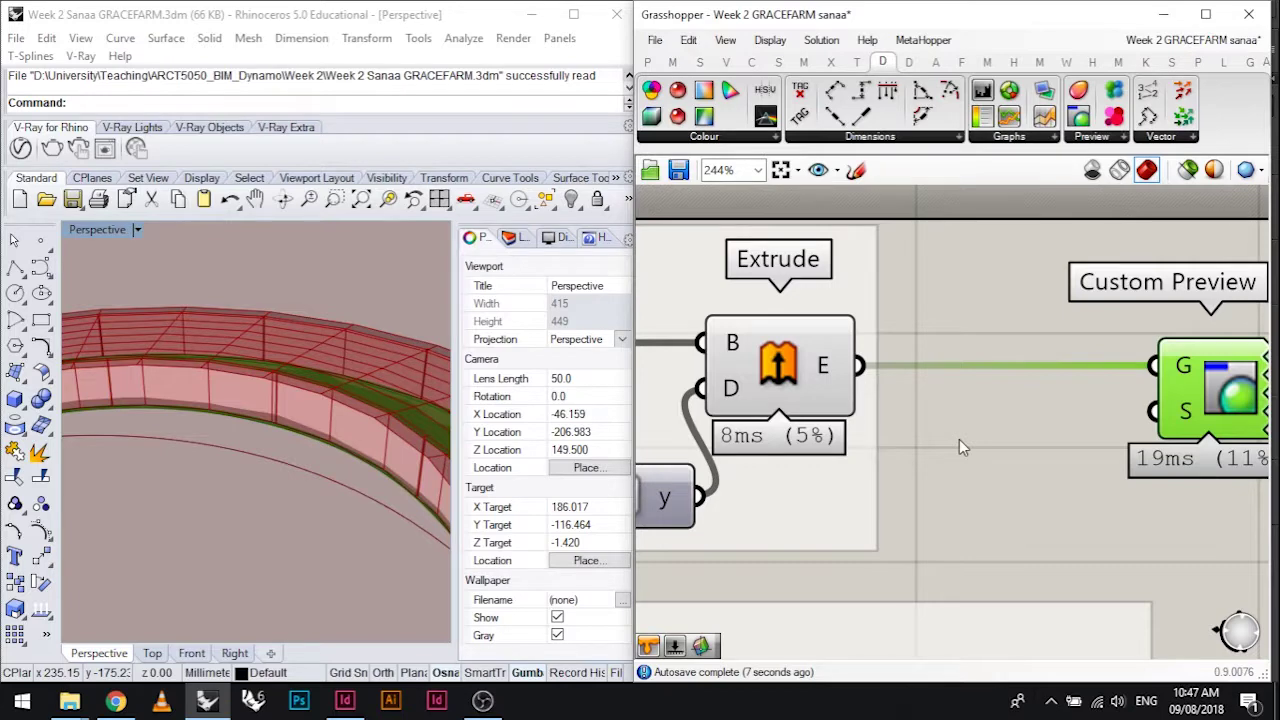
Look through the available colour components and add a Colour Swatch between the Floor Extrude and the Custom Preview
click(737, 141)
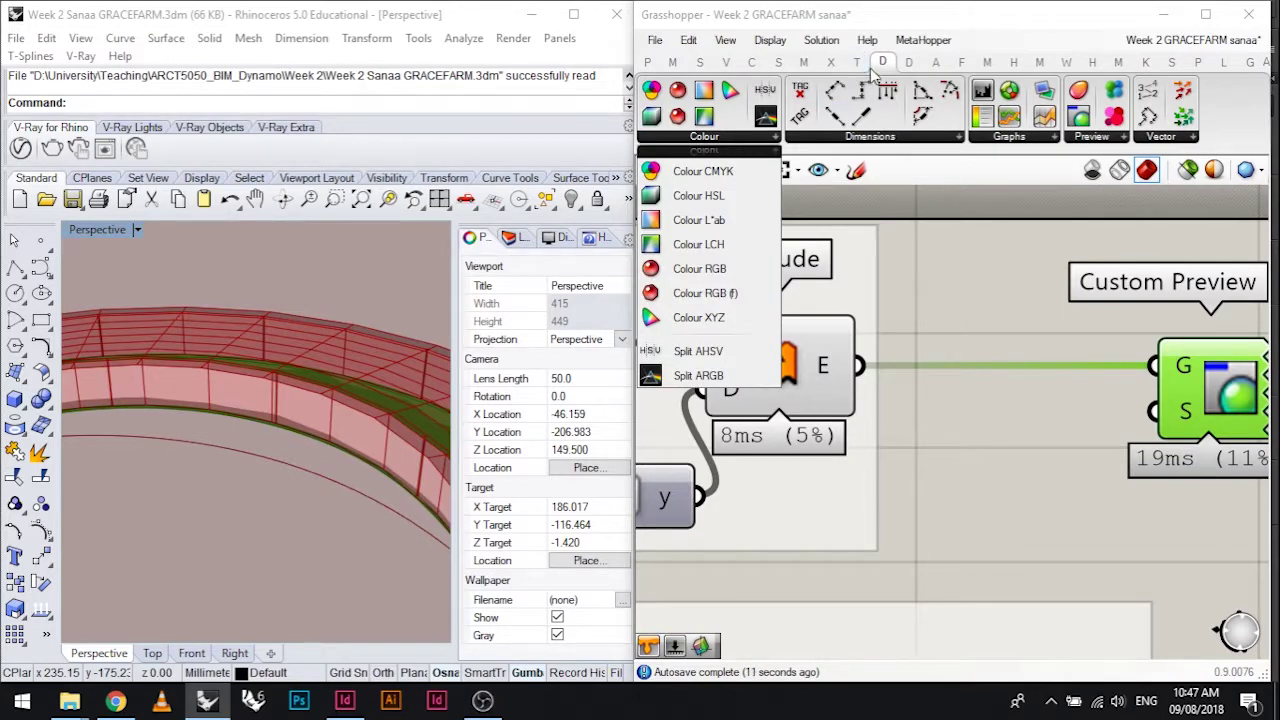
mouse_move(873, 70)
click(998, 436)
double_click(987, 434)
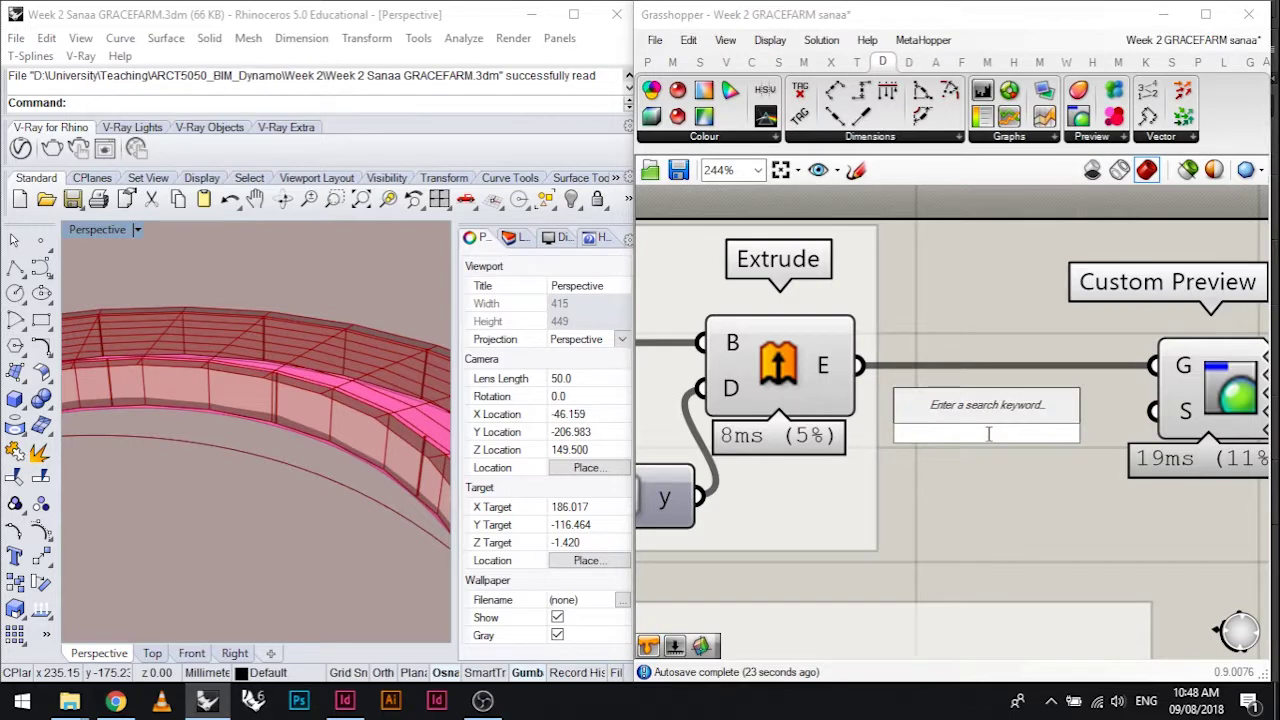
text(colour)
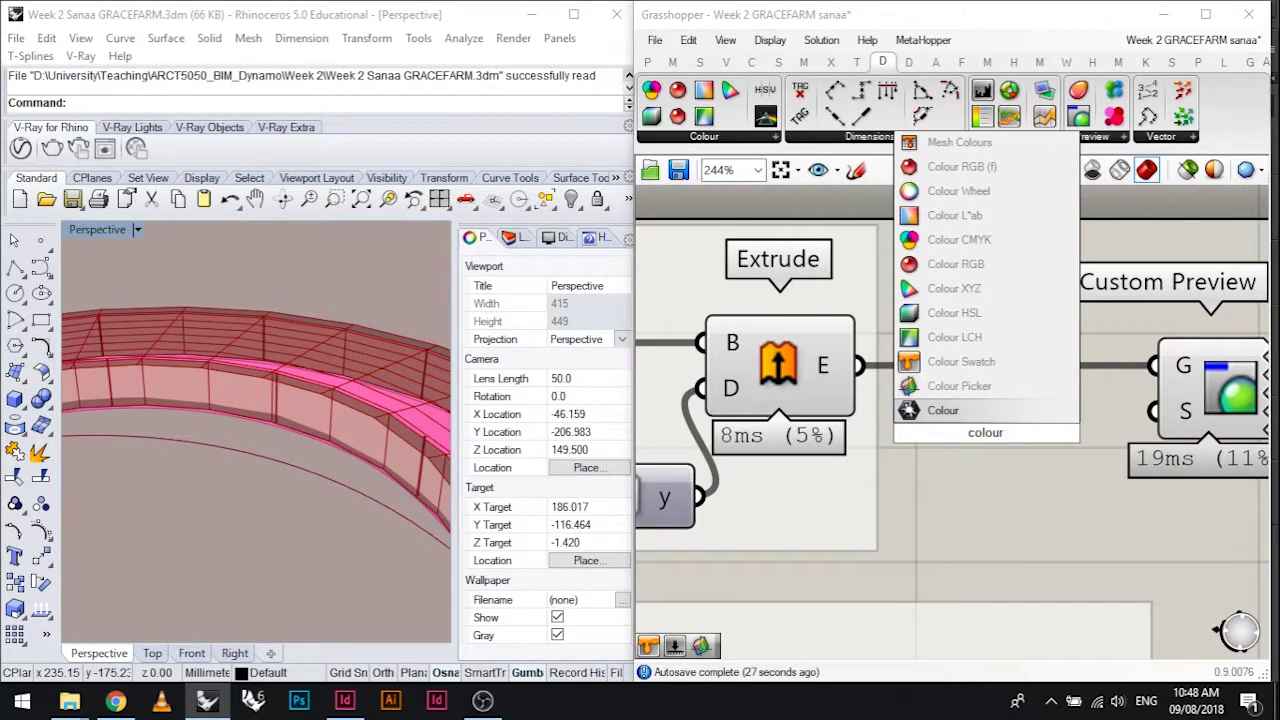
click(988, 364)
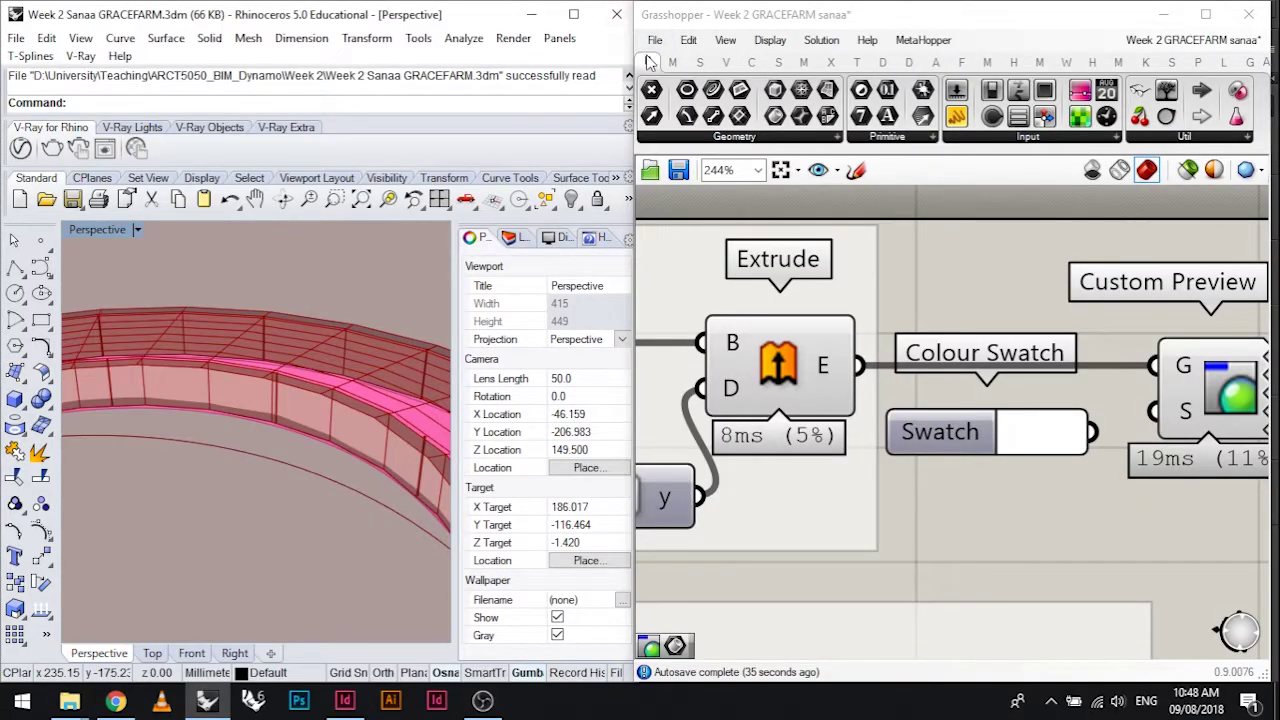
click(1004, 140)
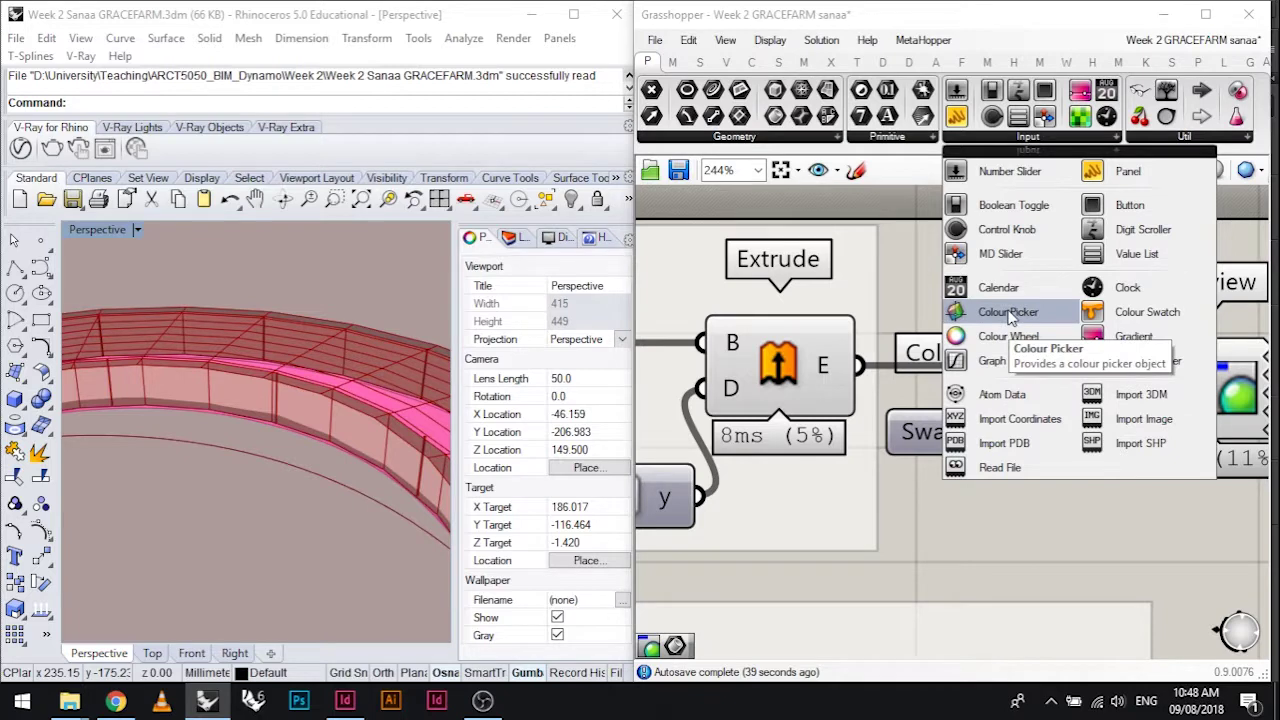
click(1064, 525)
Move the Colour Swatch clear of the wire, just below and before the Custom Preview's S input
scroll(838, 365, down, 4)
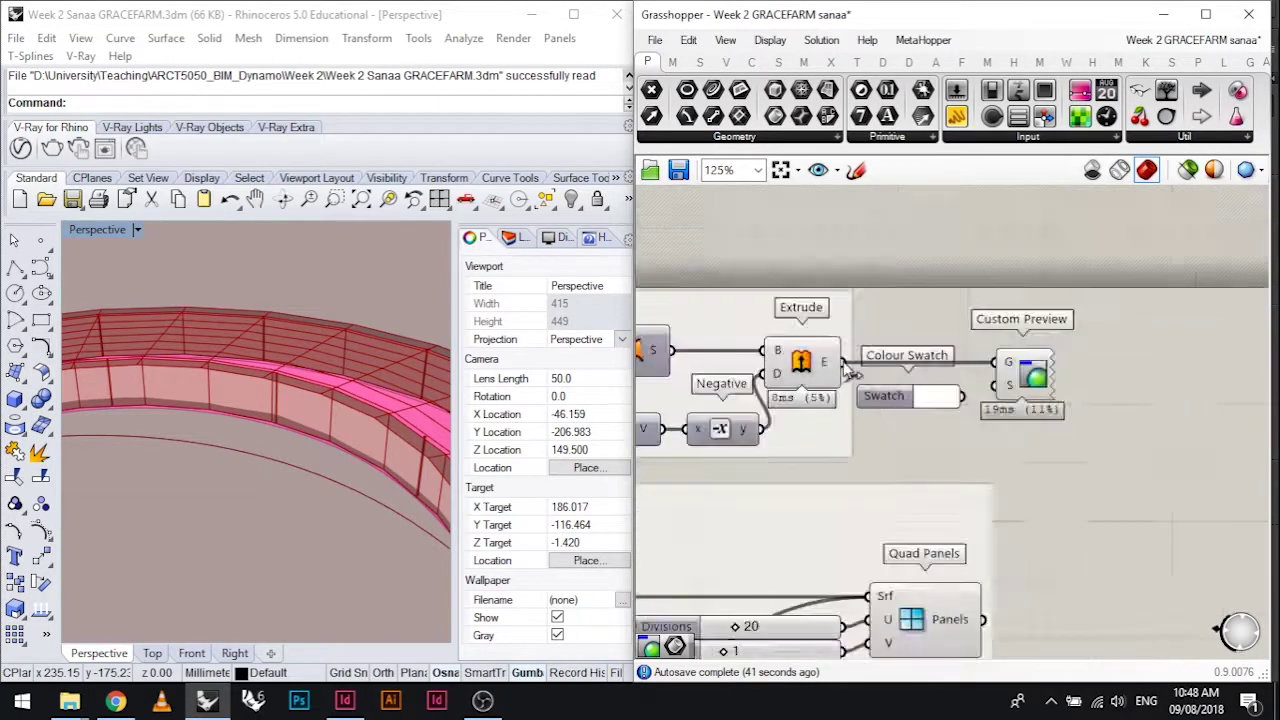
scroll(976, 437, up, 4)
drag(815, 345, 833, 429)
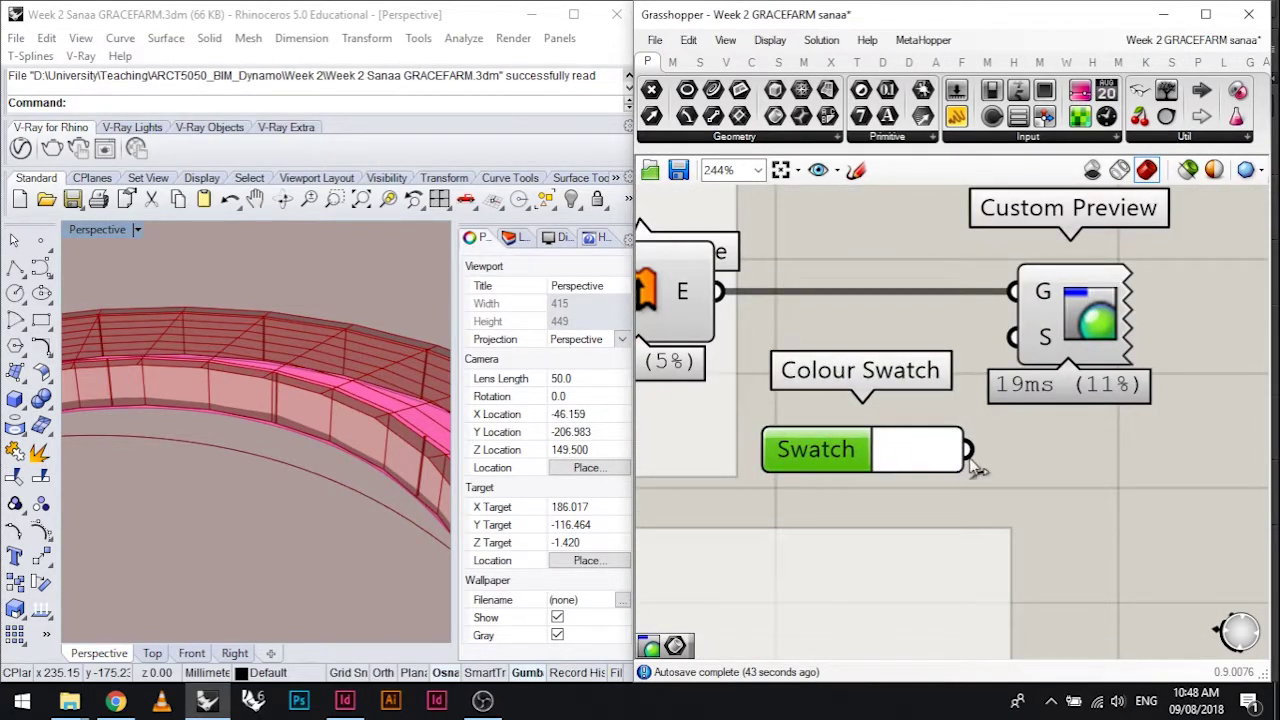
Connect the Colour Swatch to the S input of the Floor's Custom Preview and check the floor's colour from a distance
drag(968, 450, 1018, 345)
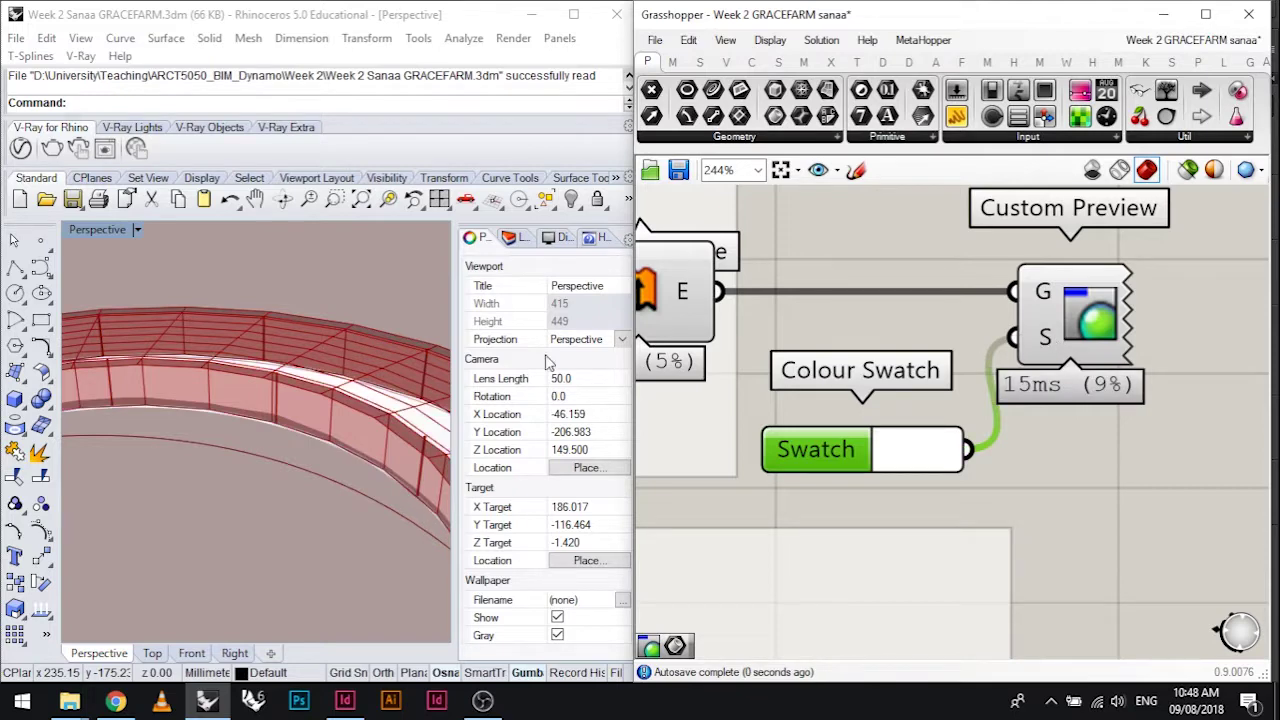
right_drag(250, 370, 313, 382)
scroll(313, 382, down, 6)
right_drag(138, 417, 175, 378)
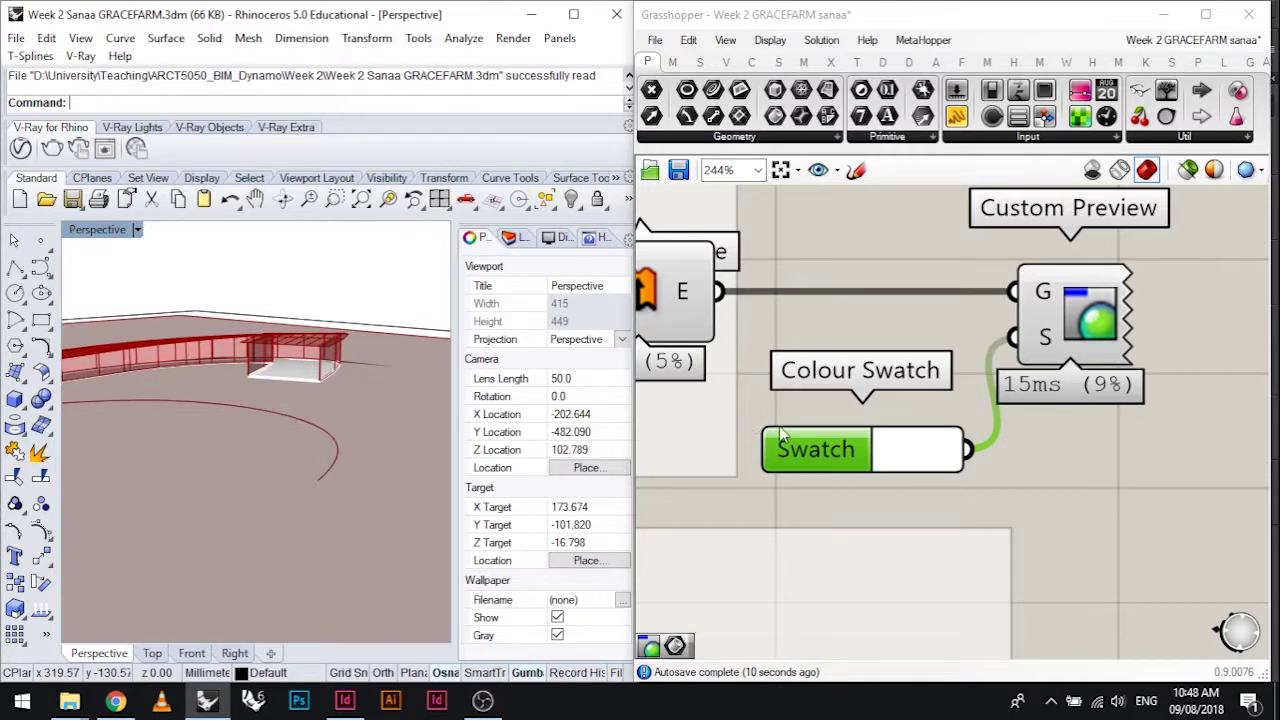
Set the Floor's Colour Swatch to a dark grey of about R 99, G 99, B 100 and check it in perspective
click(928, 455)
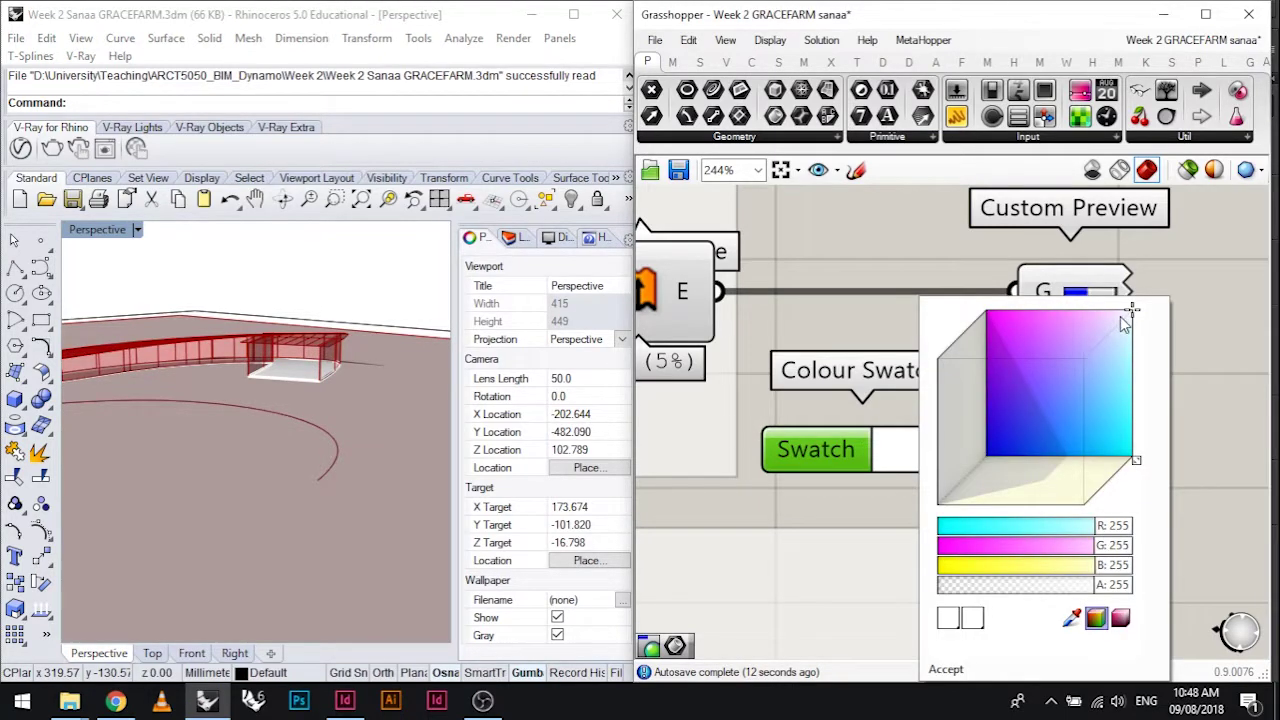
mouse_move(1120, 316)
mouse_down()
mouse_move(1088, 327)
mouse_move(1038, 377)
mouse_move(1132, 310)
mouse_up()
drag(1116, 572, 1016, 566)
drag(1110, 546, 1014, 556)
drag(1106, 533, 1012, 538)
click(769, 537)
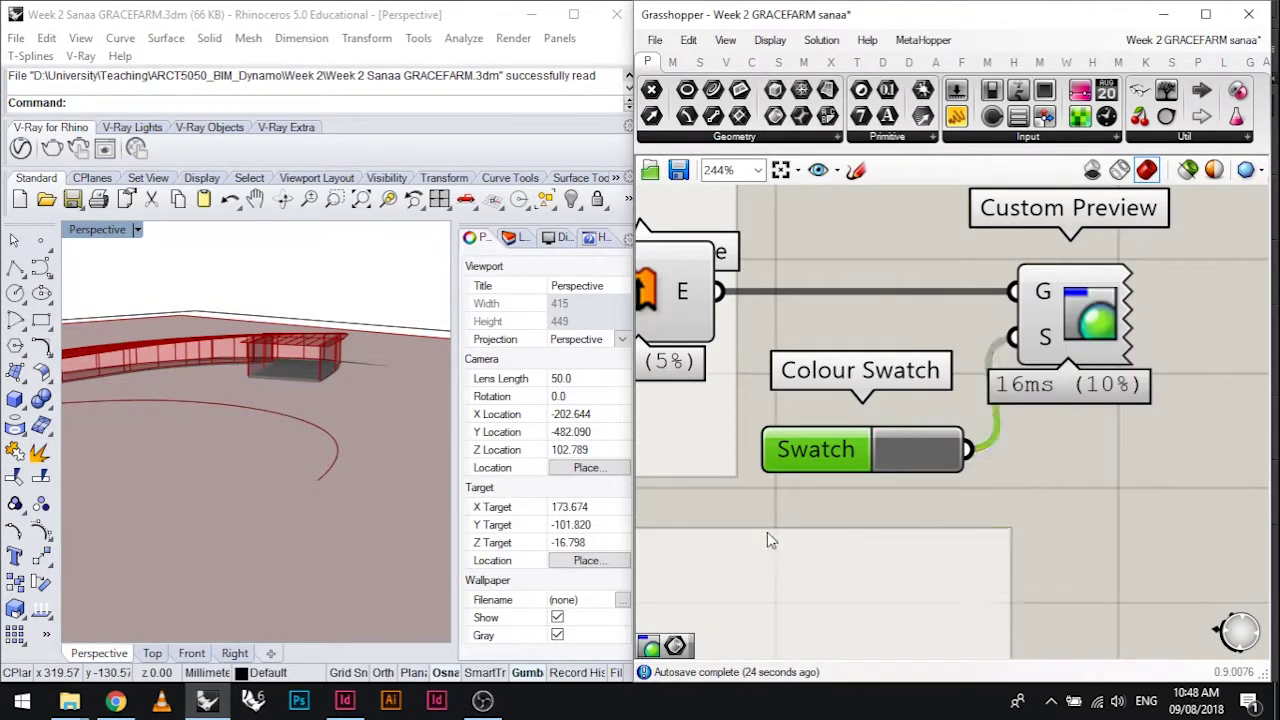
right_drag(275, 352, 363, 369)
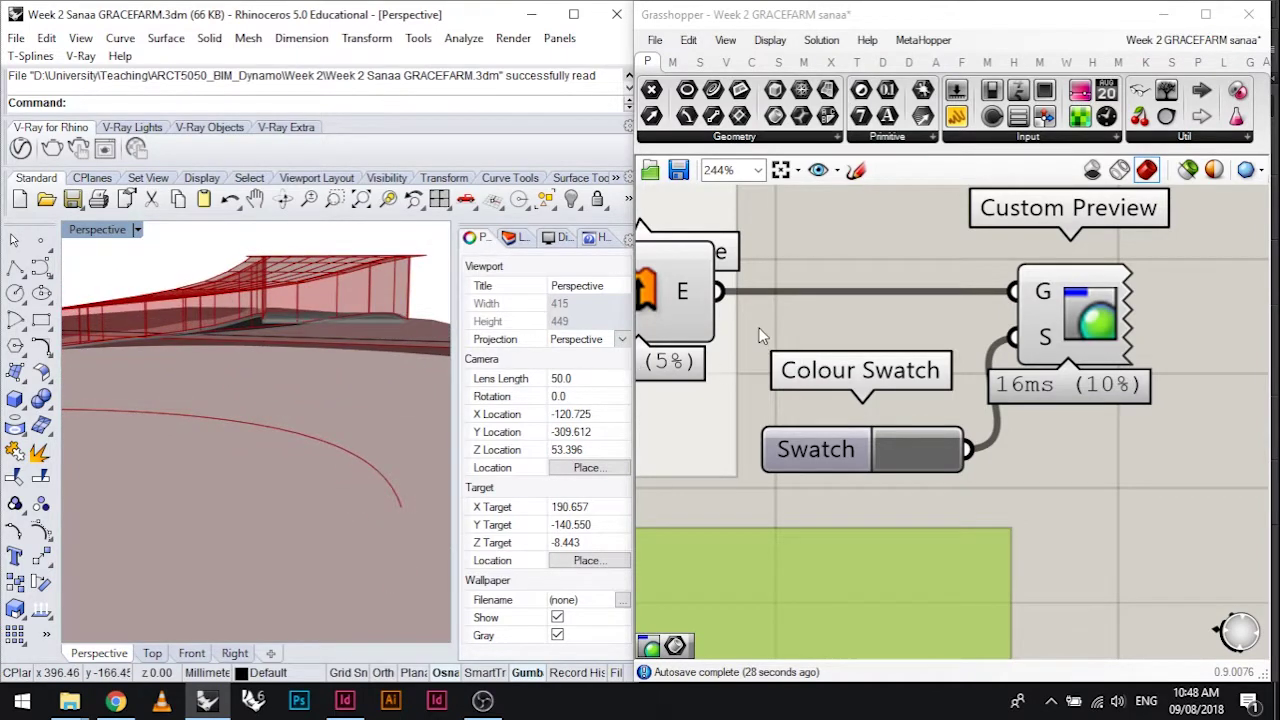
Turn off the default preview of the Floor's Extrude component and check the floor's custom colour in perspective
right_drag(799, 238, 986, 303)
click(835, 352)
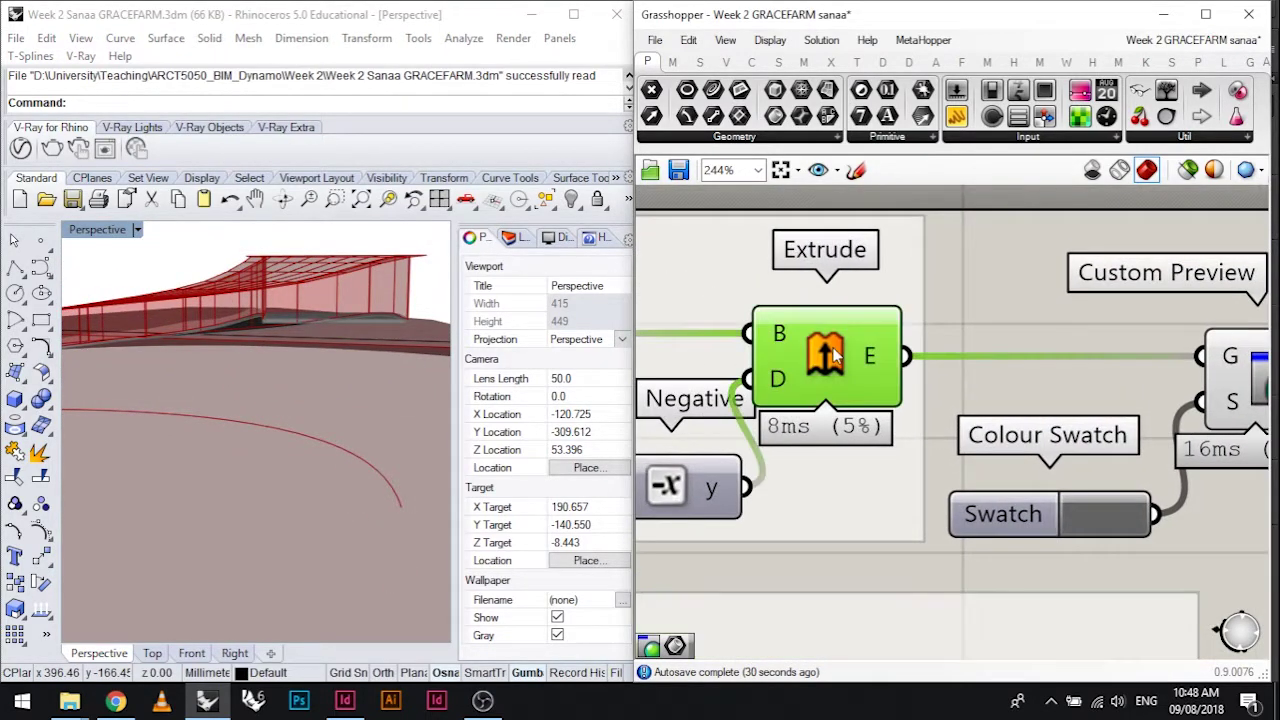
middle_click(983, 287)
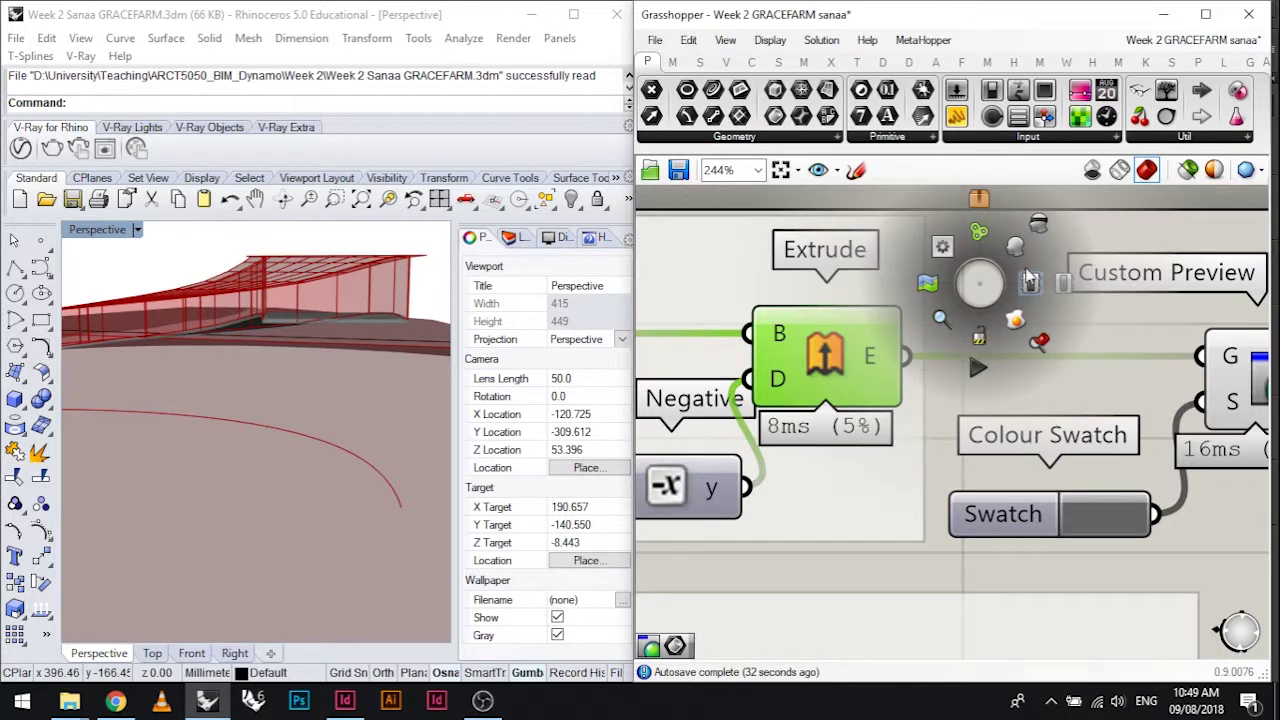
click(1040, 228)
click(962, 268)
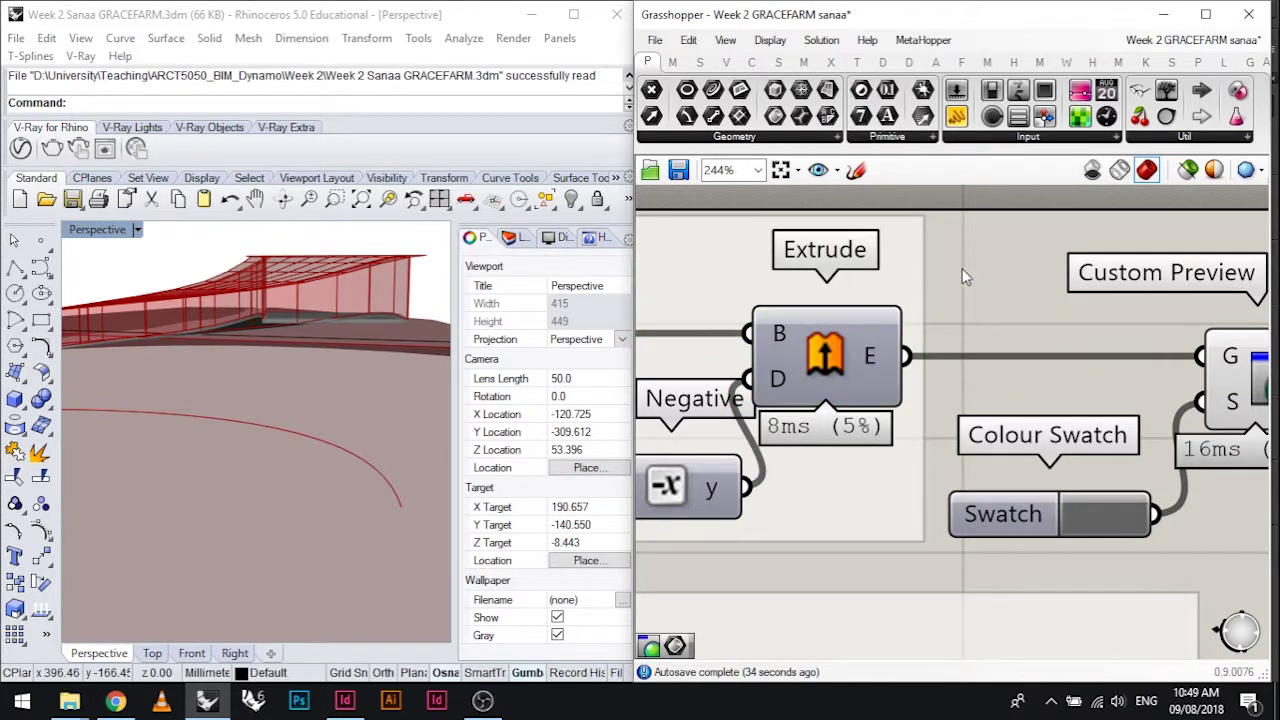
right_drag(289, 282, 277, 314)
scroll(306, 349, down, 12)
right_drag(291, 368, 288, 347)
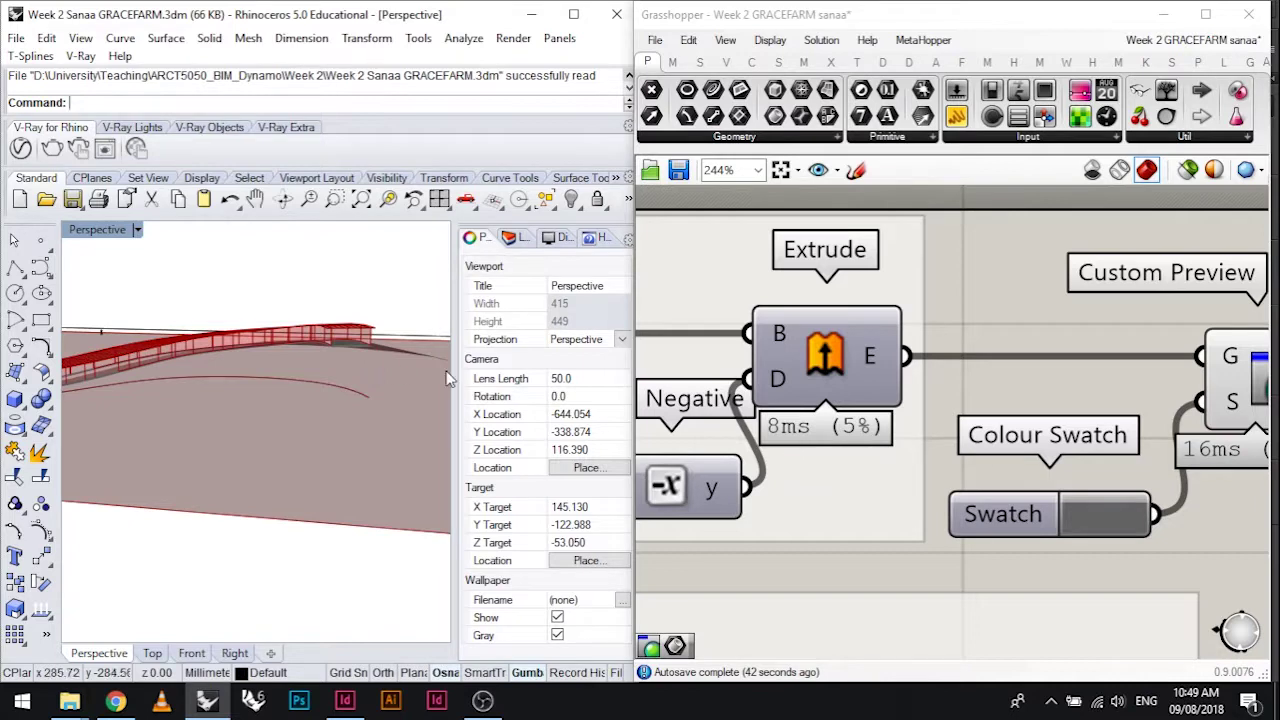
Duplicate the Floor's Custom Preview and Colour Swatch beside the Landscape group and connect the Patch output to the copy's G input
scroll(930, 408, down, 3)
drag(930, 408, 783, 297)
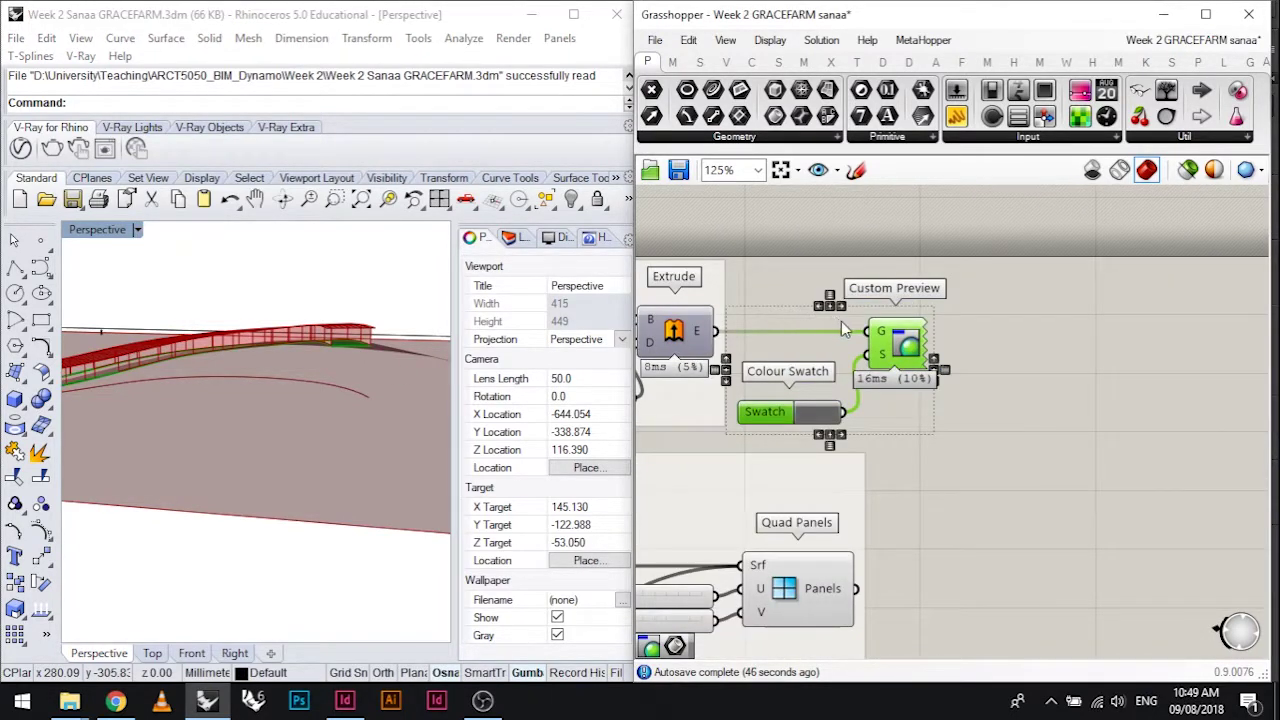
key(ctrl+c)
key(ctrl+v)
drag(891, 354, 1003, 343)
scroll(977, 360, down, 9)
scroll(810, 435, up, 6)
scroll(845, 404, up, 3)
right_drag(926, 257, 922, 339)
drag(855, 320, 983, 416)
click(954, 324)
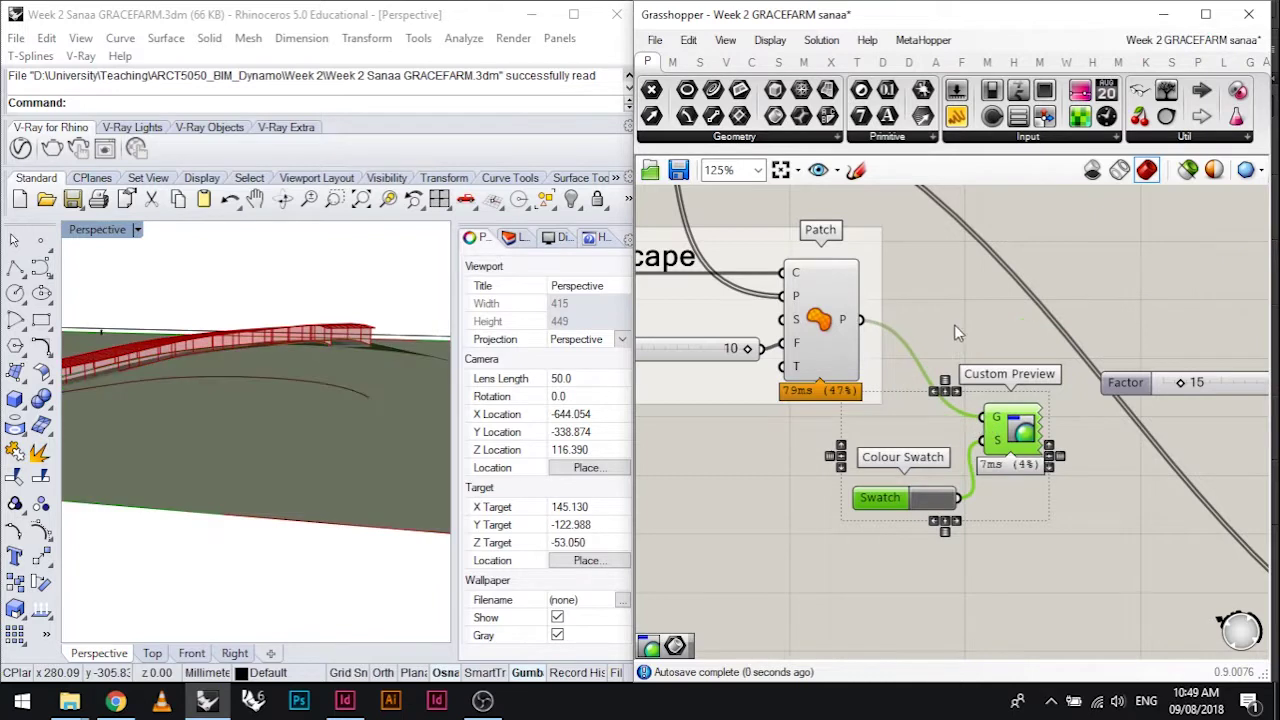
Set the Landscape's Colour Swatch to a light grey of about R 172, G 171, B 171
click(939, 507)
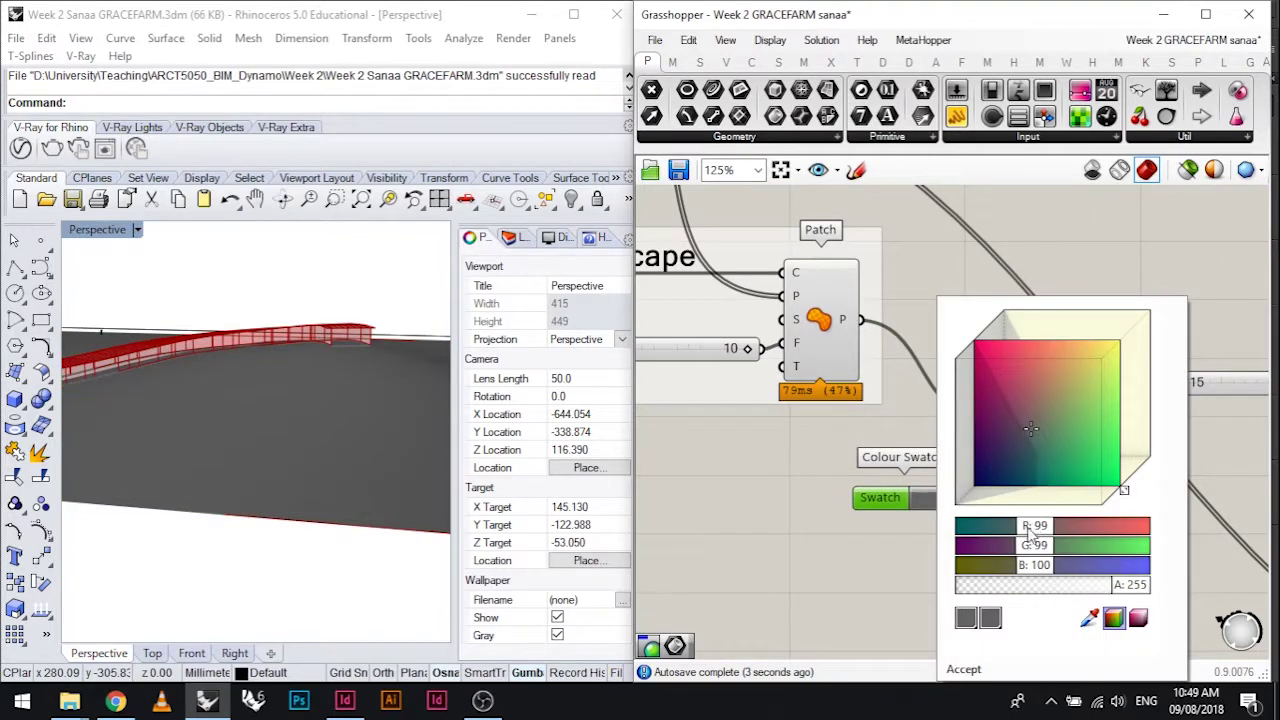
drag(1033, 530, 1082, 574)
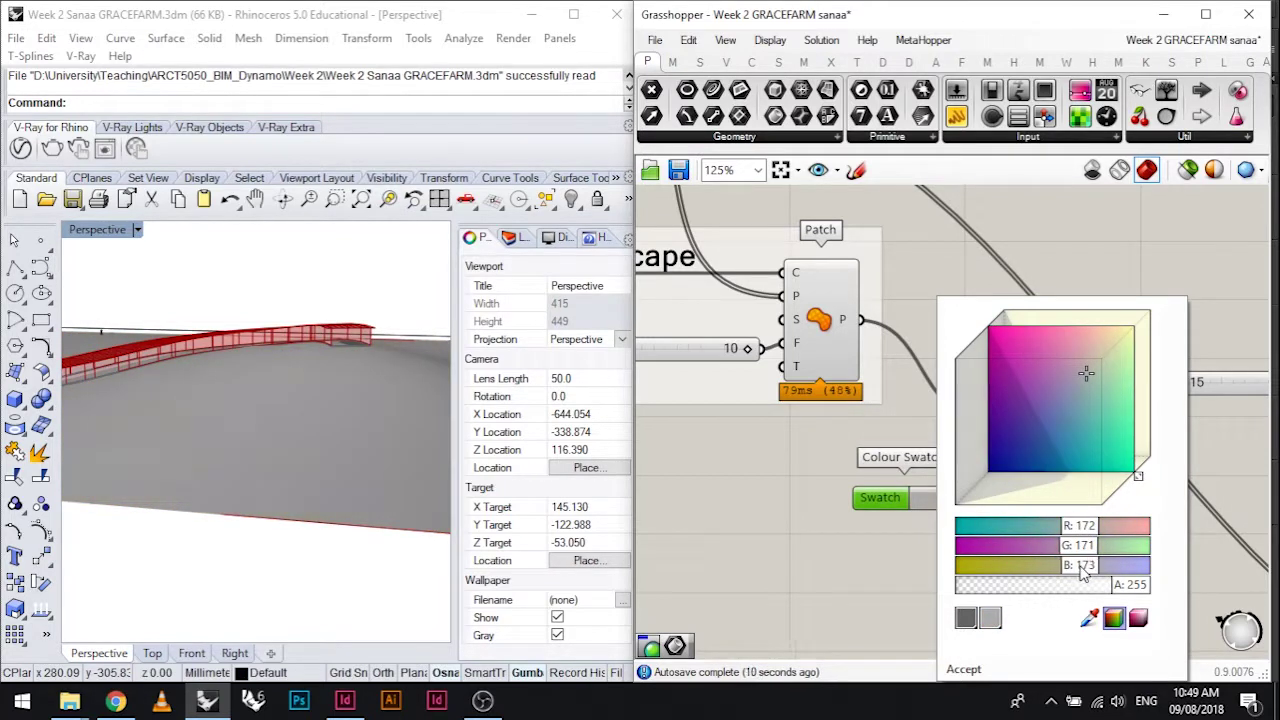
click(906, 545)
right_drag(363, 400, 275, 380)
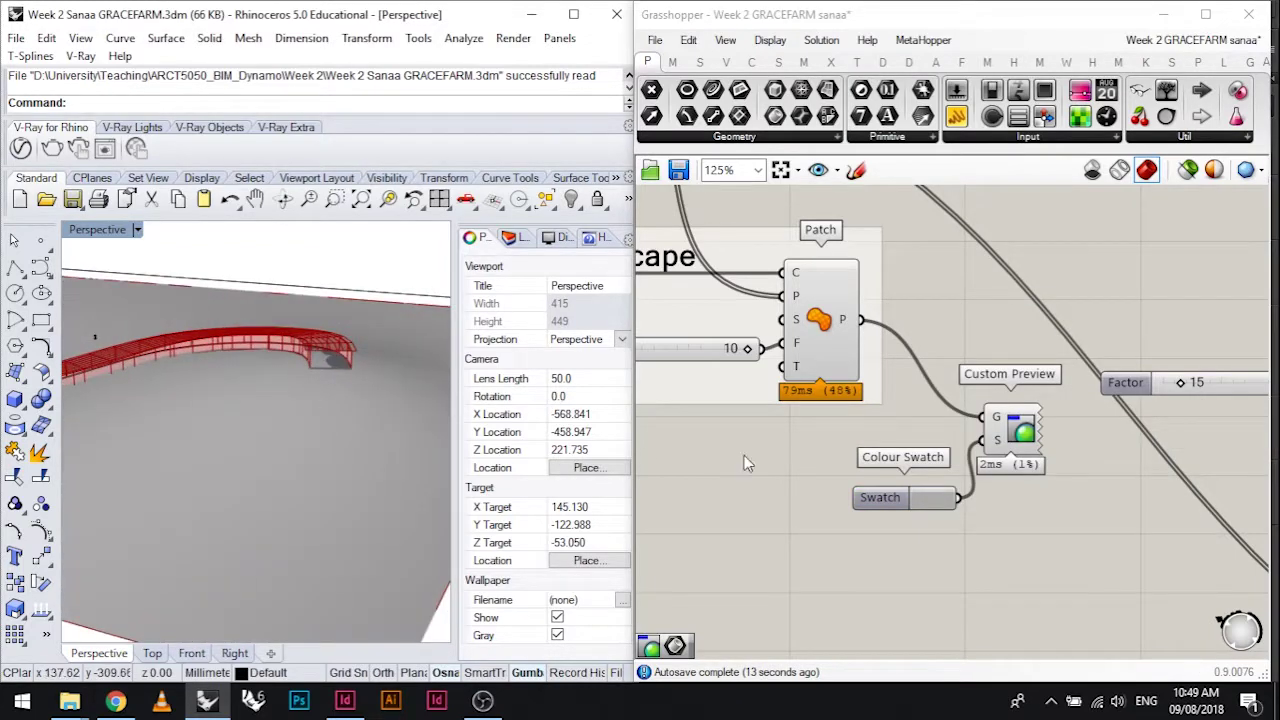
Duplicate the Floor's Custom Preview and Colour Swatch and place the copies beside the Quad Panels in the Windows group
scroll(778, 434, down, 8)
right_drag(990, 448, 837, 420)
scroll(888, 383, up, 5)
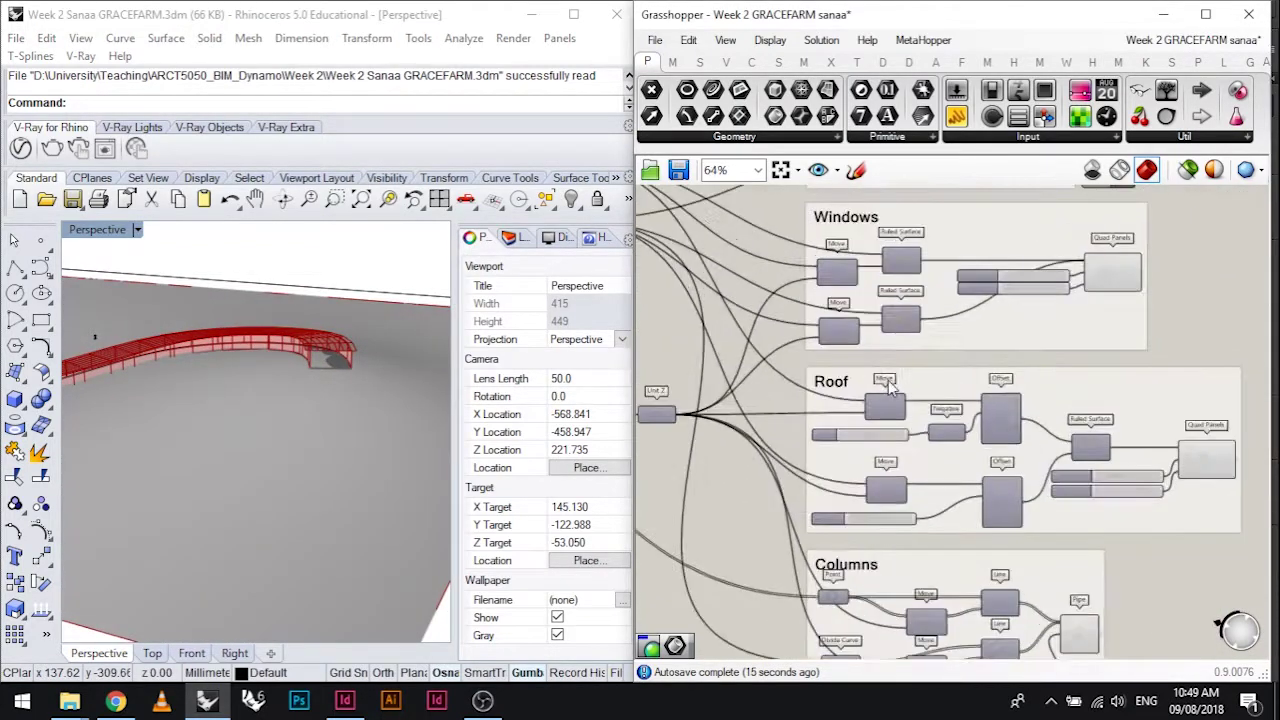
right_drag(991, 368, 953, 414)
scroll(1068, 378, down, 2)
right_drag(1128, 314, 1058, 336)
scroll(1060, 308, up, 4)
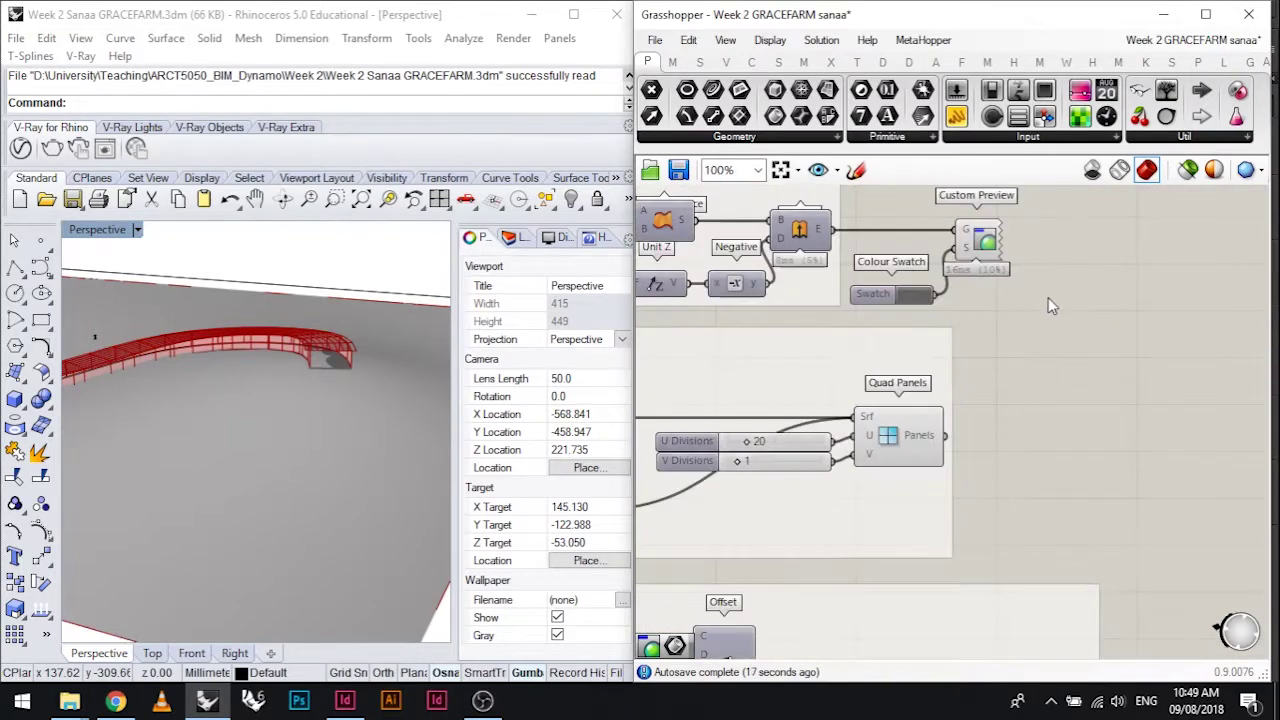
drag(1034, 316, 900, 217)
scroll(960, 258, up, 3)
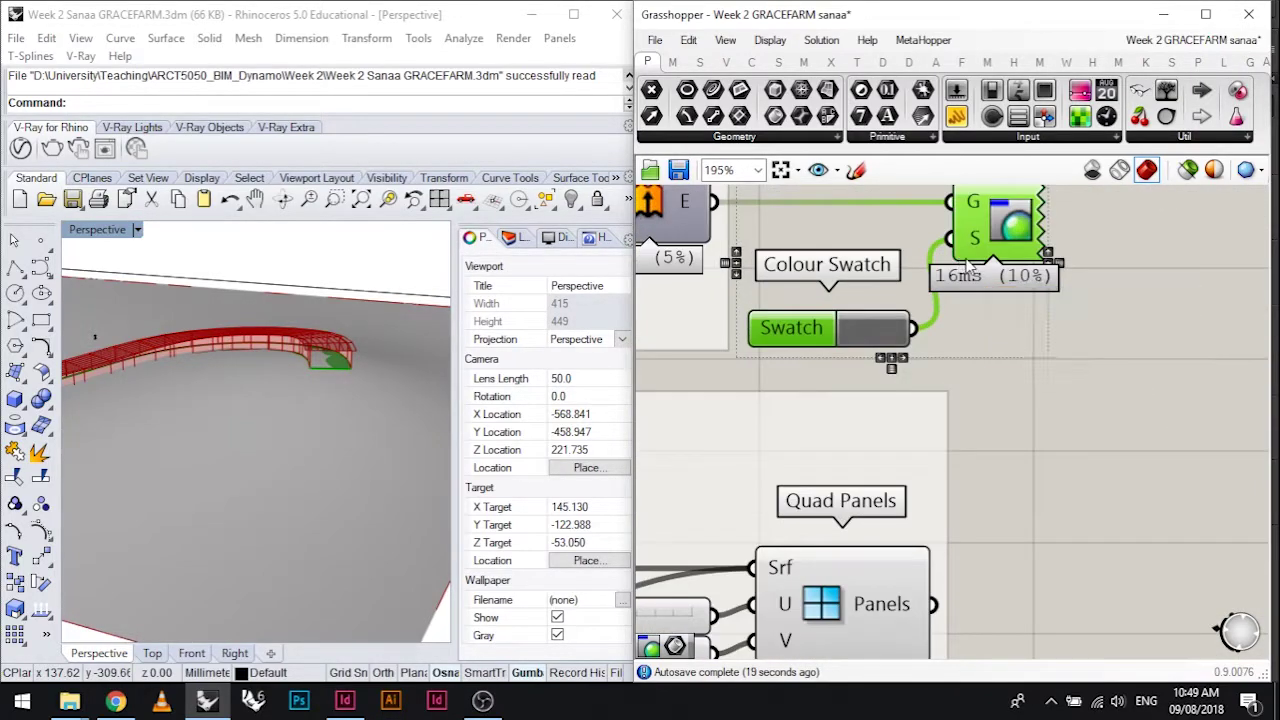
key(ctrl+c)
key(ctrl+v)
scroll(950, 252, down, 3)
scroll(975, 247, up, 2)
drag(996, 268, 1091, 520)
Connect the Windows Quad Panels output to the Custom Preview's G input and set its Colour Swatch's alpha to about 35
drag(858, 442, 1040, 476)
click(996, 490)
click(984, 589)
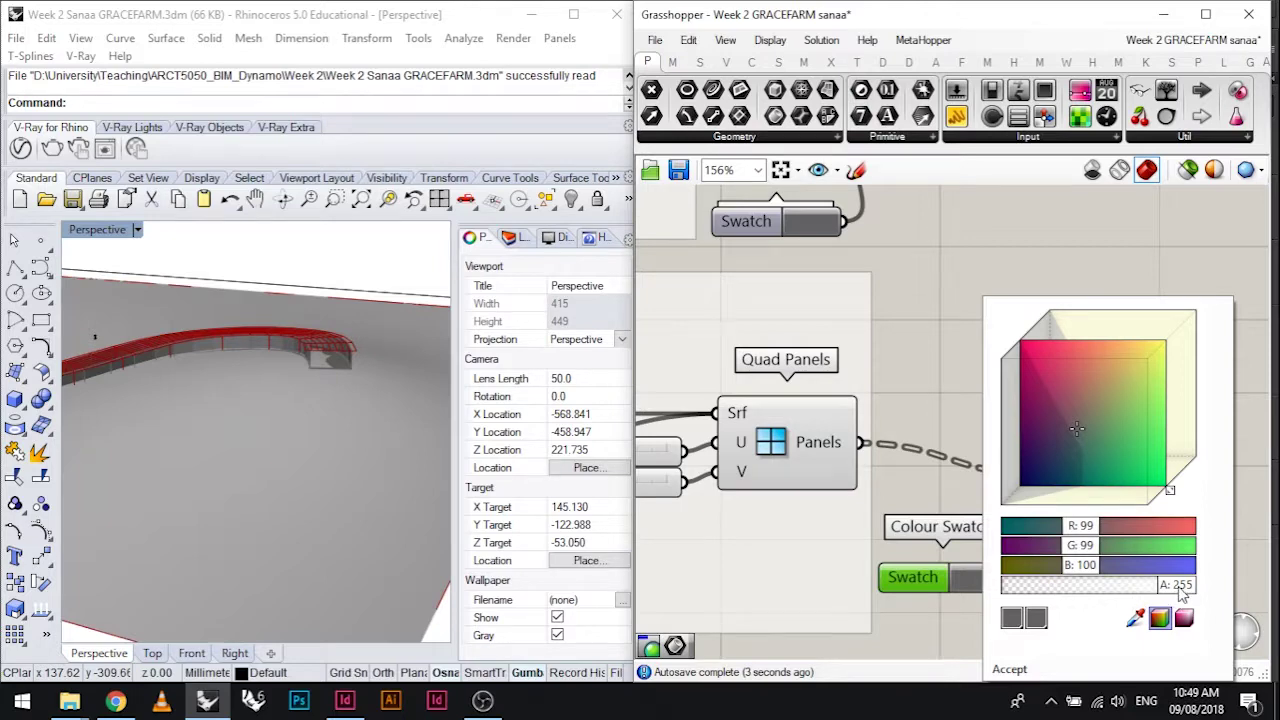
drag(1177, 593, 1040, 592)
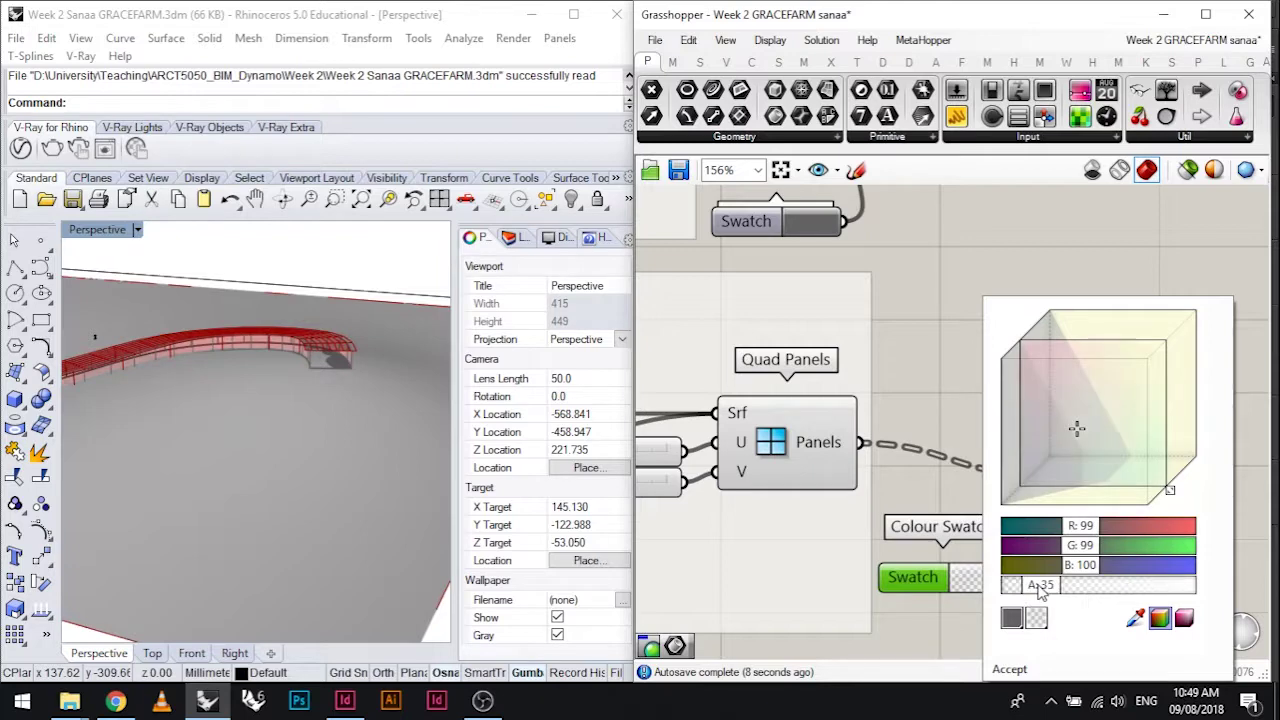
click(1028, 672)
Turn off the default preview of the Windows group's Quad Panels component
scroll(969, 491, down, 3)
click(857, 430)
middle_click(985, 358)
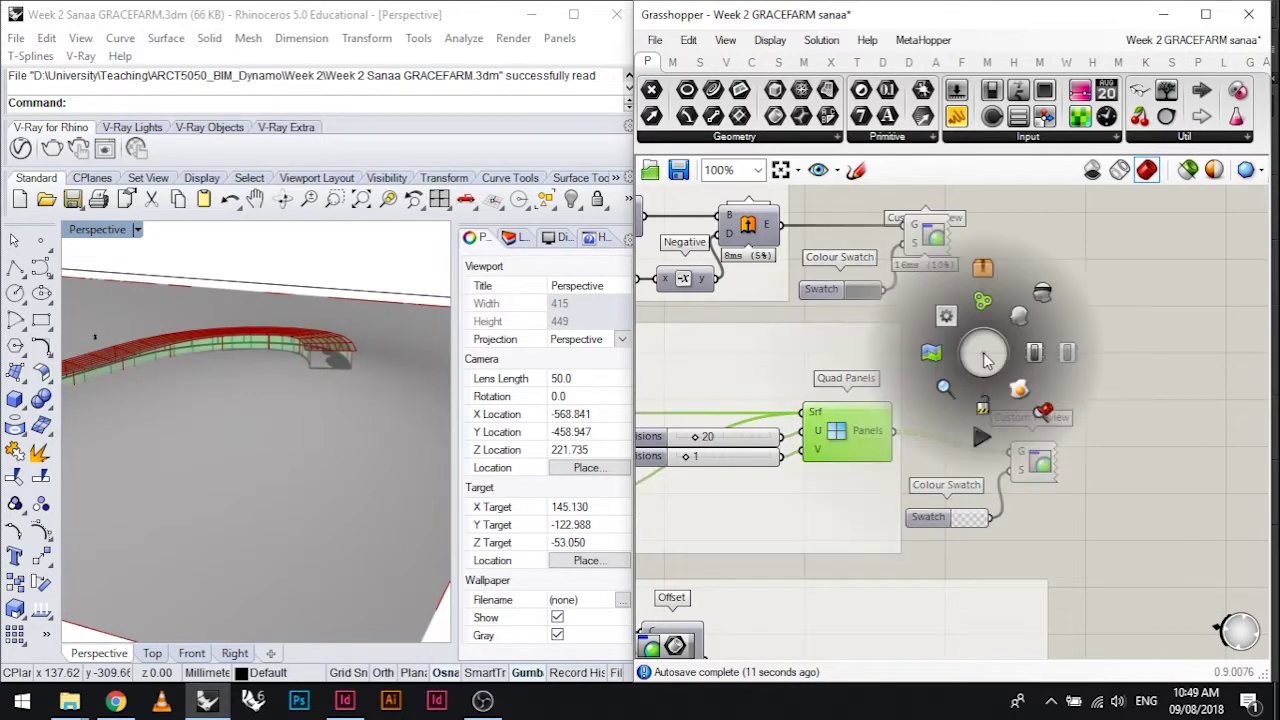
click(1050, 296)
click(1072, 302)
Turn off the default preview of the Landscape group's Patch component
scroll(1006, 417, down, 9)
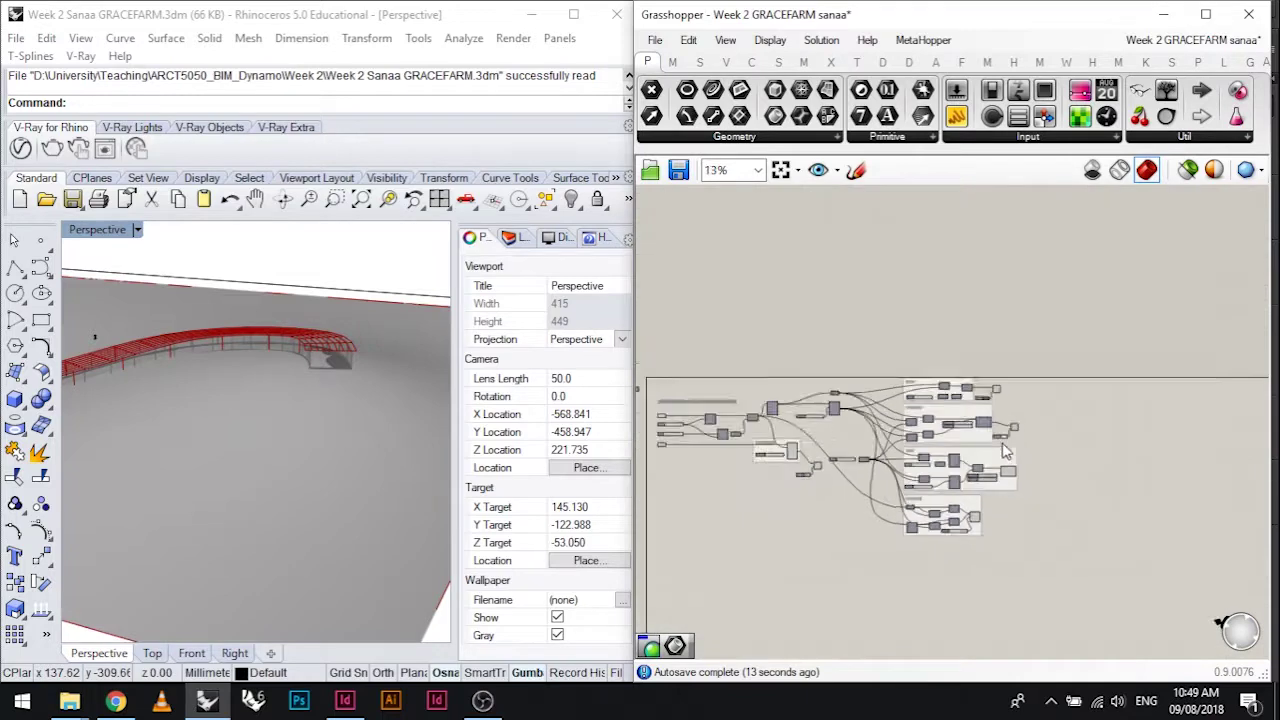
scroll(794, 445, up, 5)
scroll(790, 447, up, 4)
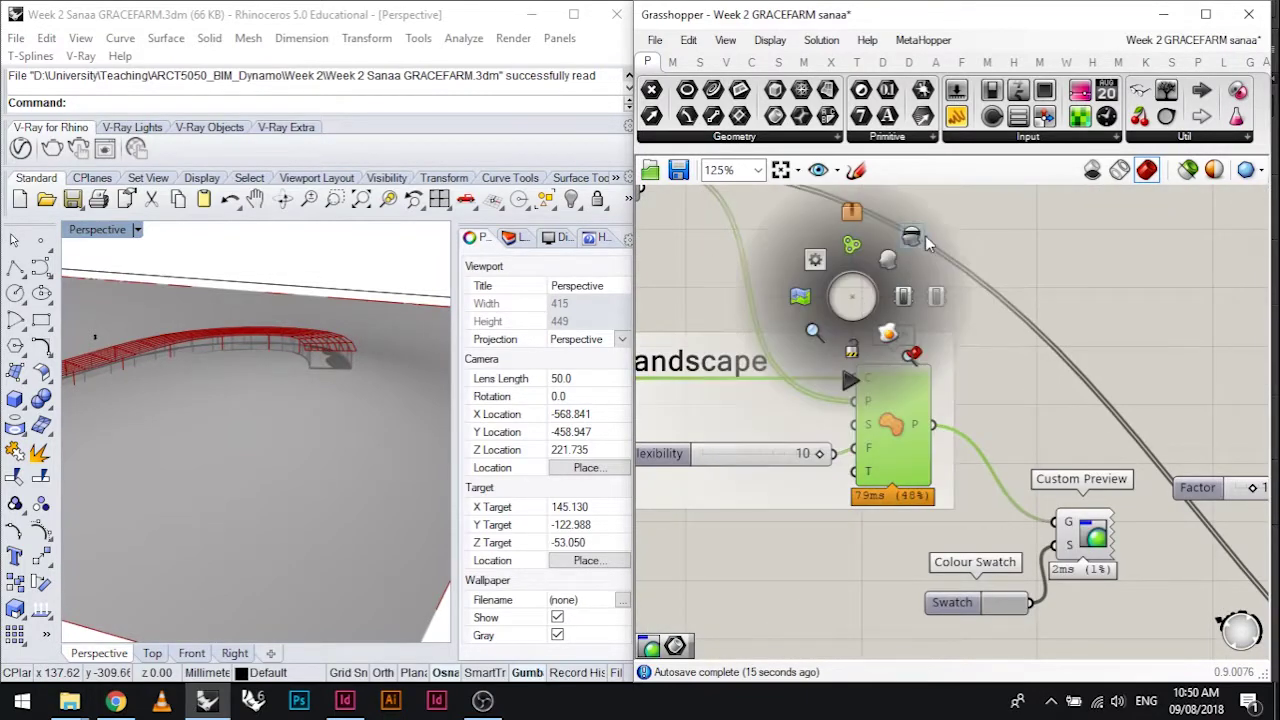
click(997, 288)
Examine the pavilion's translucent windows, columns and roof up close in the perspective view
scroll(931, 397, down, 8)
right_drag(1217, 406, 1080, 406)
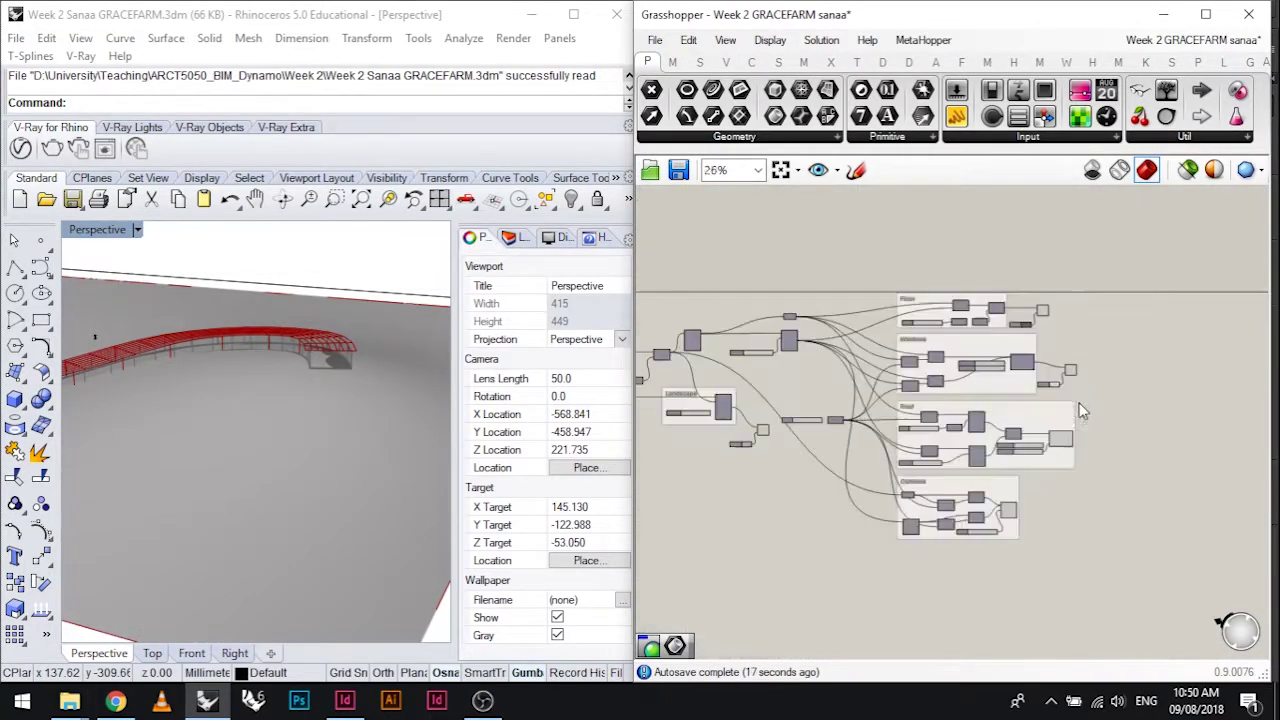
scroll(1085, 385, up, 7)
scroll(1093, 368, up, 1)
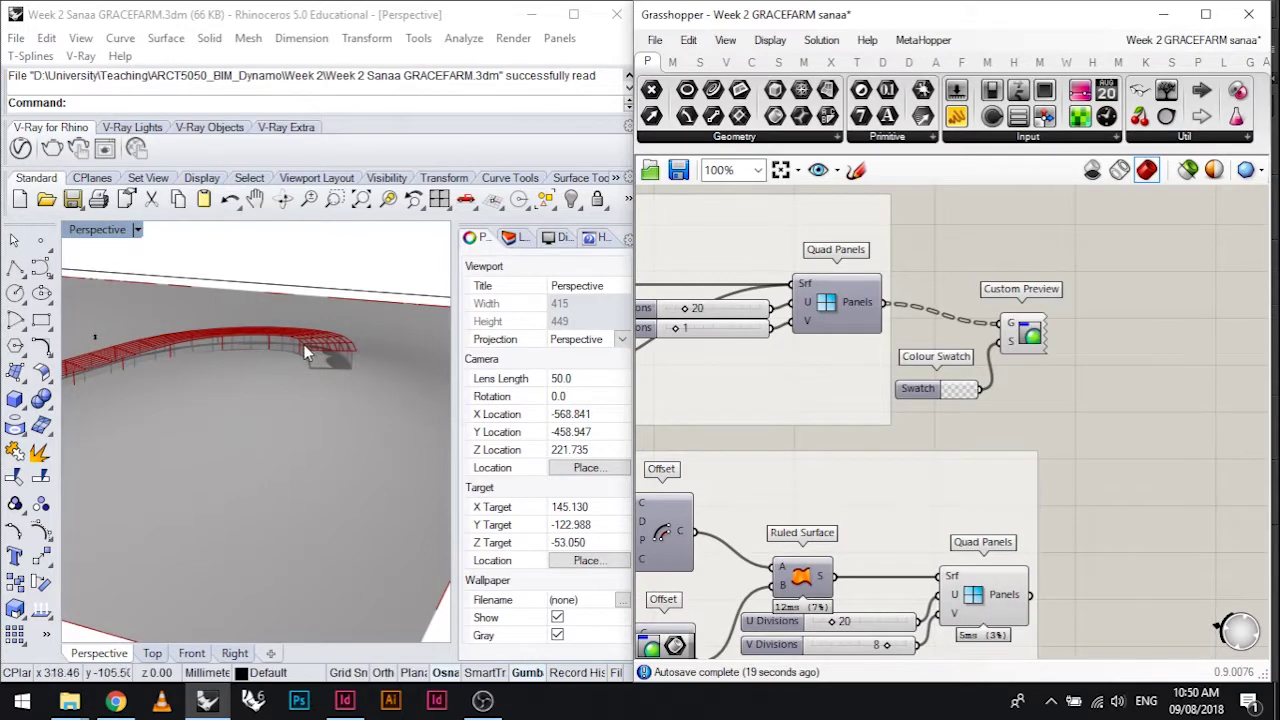
scroll(305, 356, up, 8)
right_drag(301, 371, 370, 362)
scroll(282, 332, up, 9)
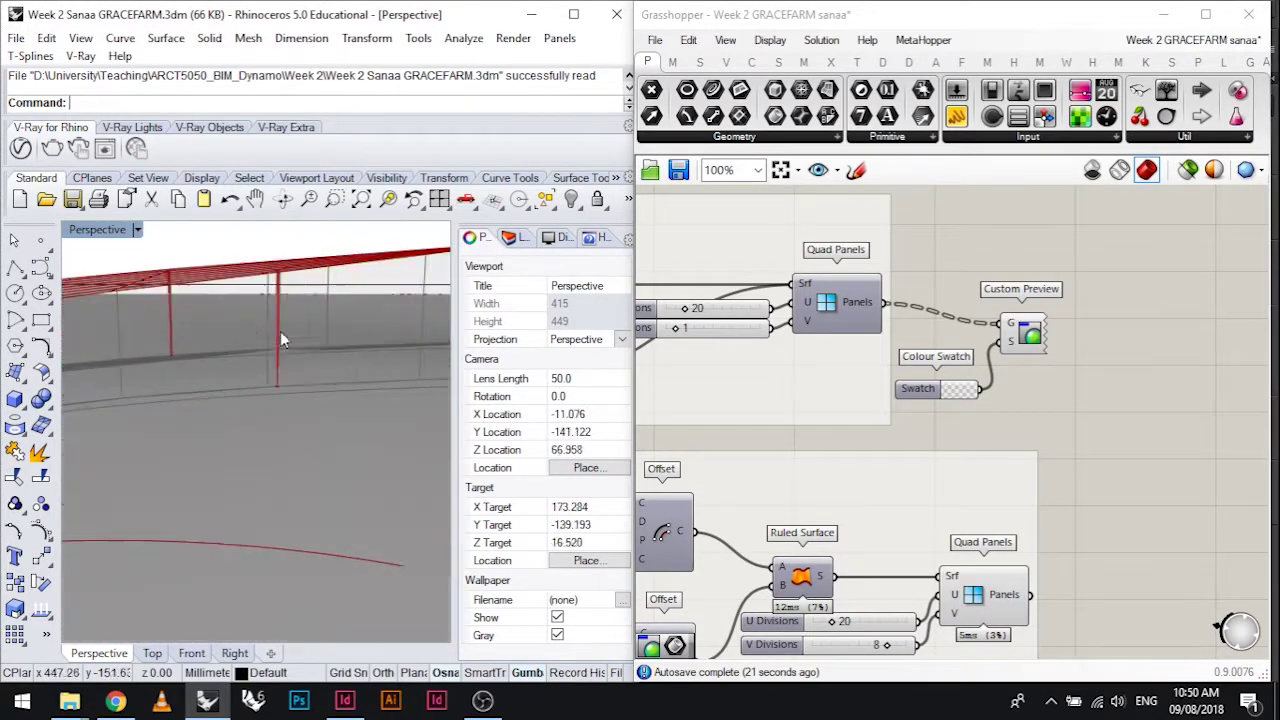
right_drag(279, 305, 245, 341)
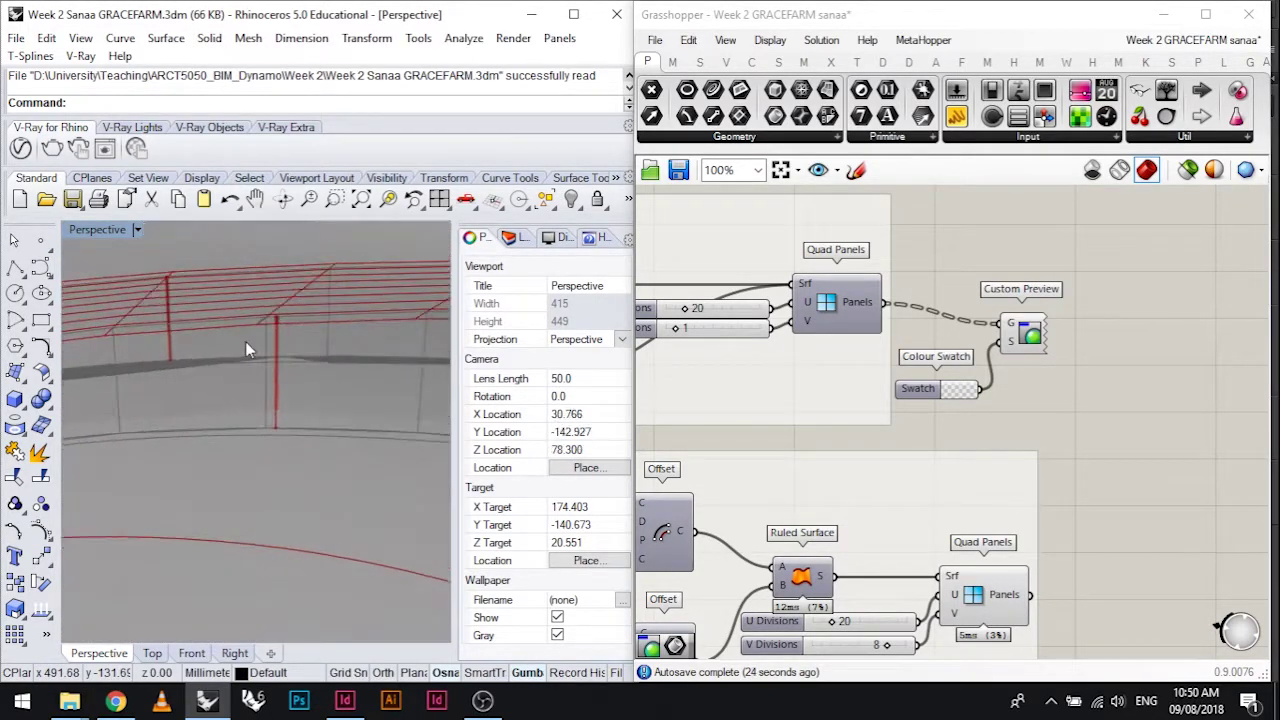
Duplicate the grey Custom Preview and Colour Swatch beside the Roof group and connect its Quad Panels output to the copy's G input
scroll(953, 250, down, 2)
right_drag(930, 345, 1128, 297)
drag(1226, 304, 1131, 247)
right_drag(1225, 334, 1143, 412)
click(1087, 256)
right_drag(1087, 256, 1086, 320)
drag(1086, 307, 1121, 411)
key(ctrl+v)
scroll(1048, 262, down, 3)
scroll(1076, 425, up, 5)
drag(955, 384, 1095, 403)
Set the Roof's Colour Swatch to a near-white grey of about R 219, G 224, B 225
click(1060, 476)
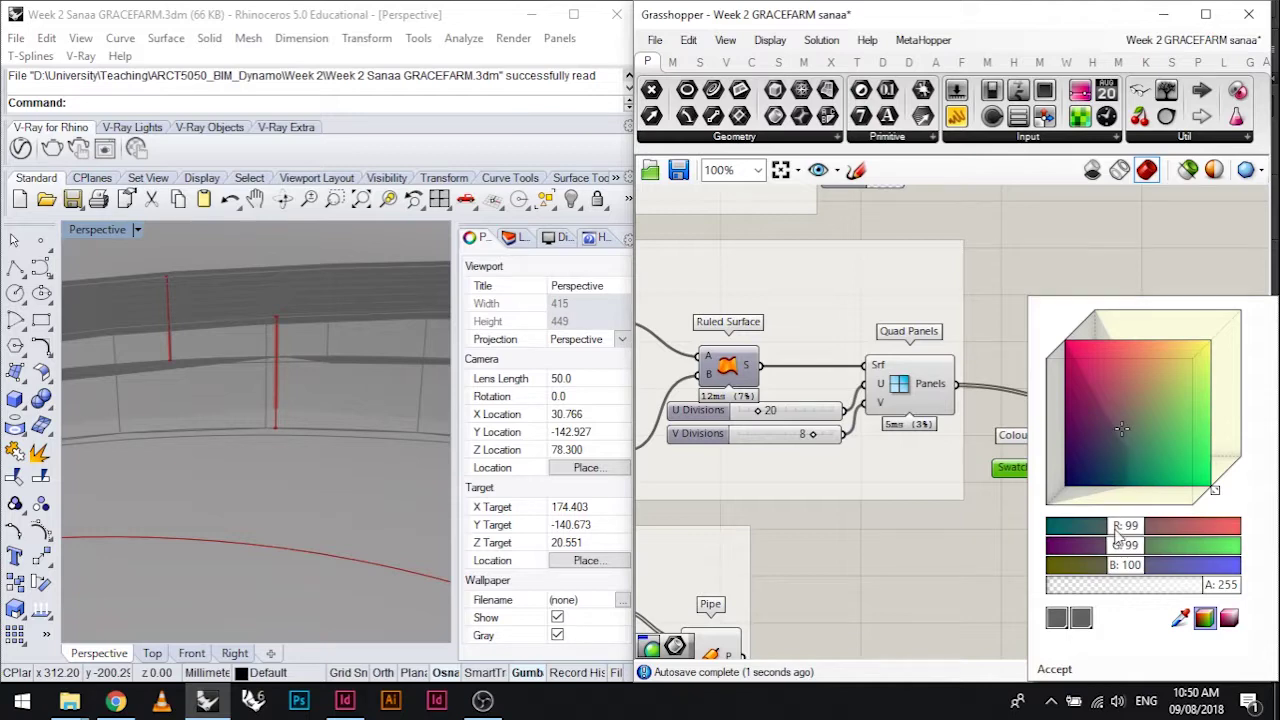
drag(1118, 535, 1024, 550)
mouse_move(1118, 570)
mouse_down()
mouse_move(1052, 570)
mouse_move(1105, 572)
mouse_up()
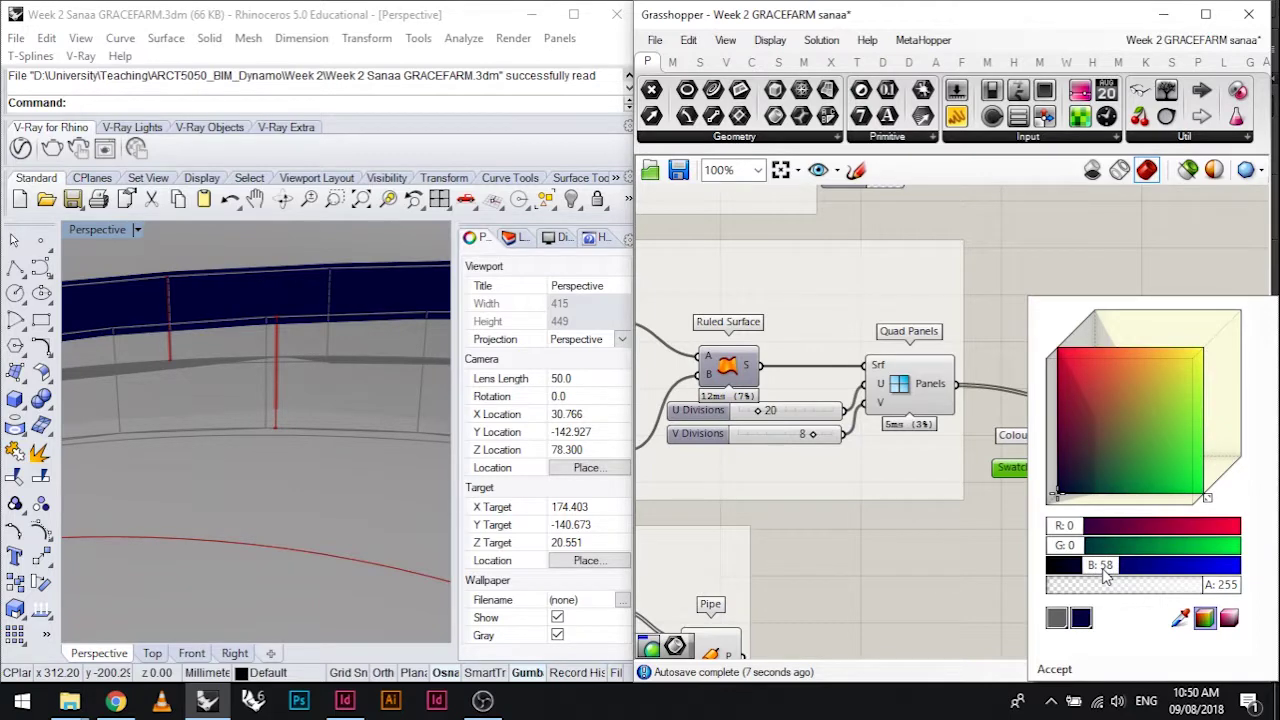
drag(1060, 546, 1202, 570)
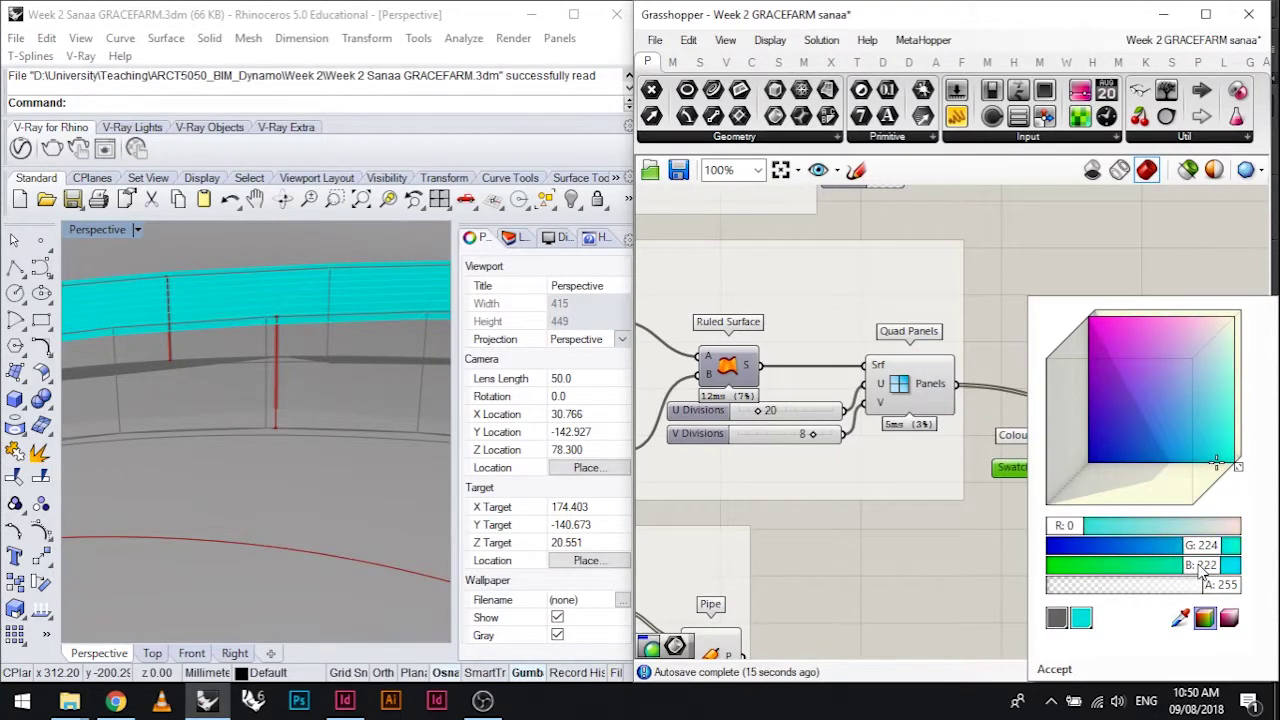
drag(1202, 568, 1204, 570)
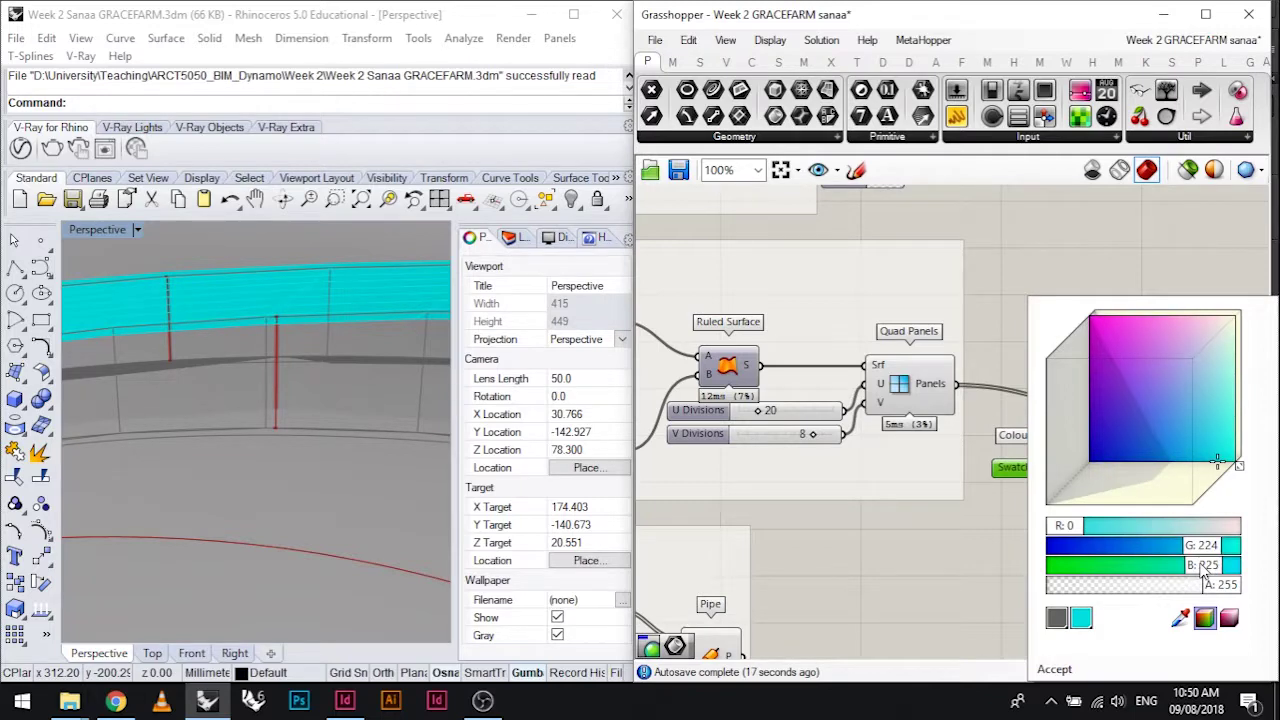
mouse_move(1055, 527)
mouse_down()
mouse_move(1180, 526)
mouse_move(1196, 542)
mouse_up()
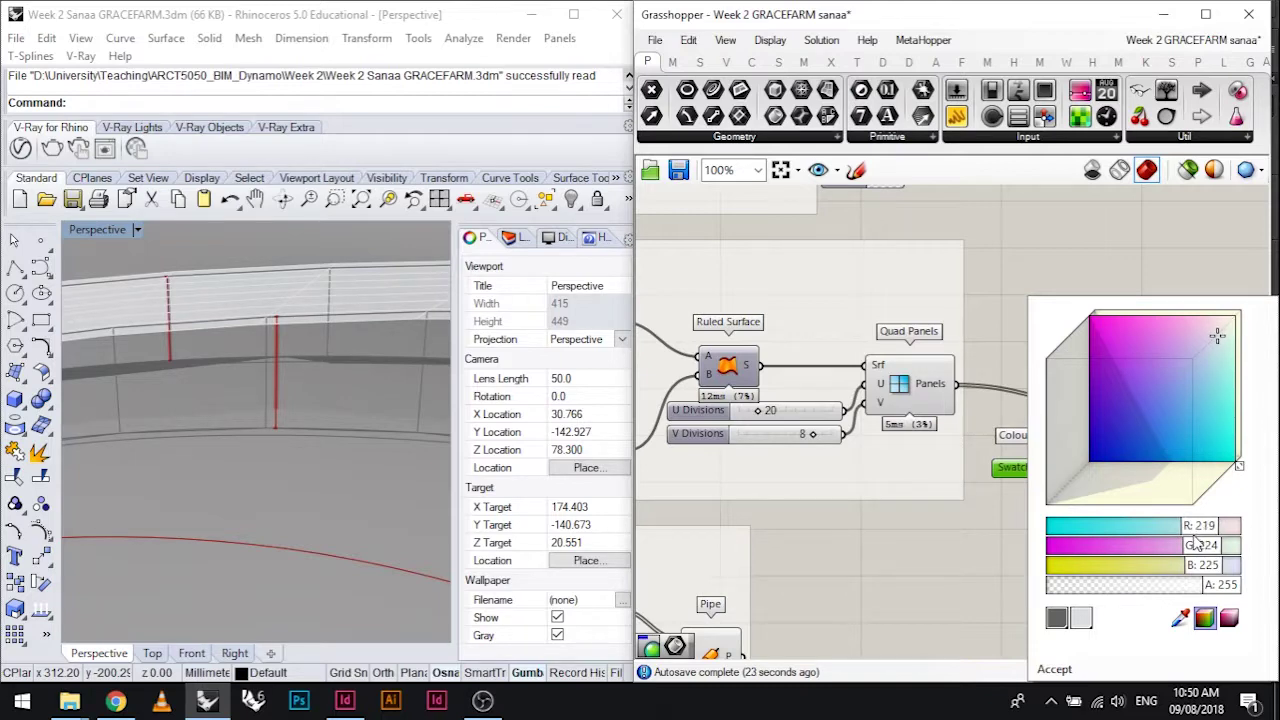
Compare the Roof swatch's HSV and RGB colour modes, close the colour picker and inspect the roof and columns in perspective
click(1230, 619)
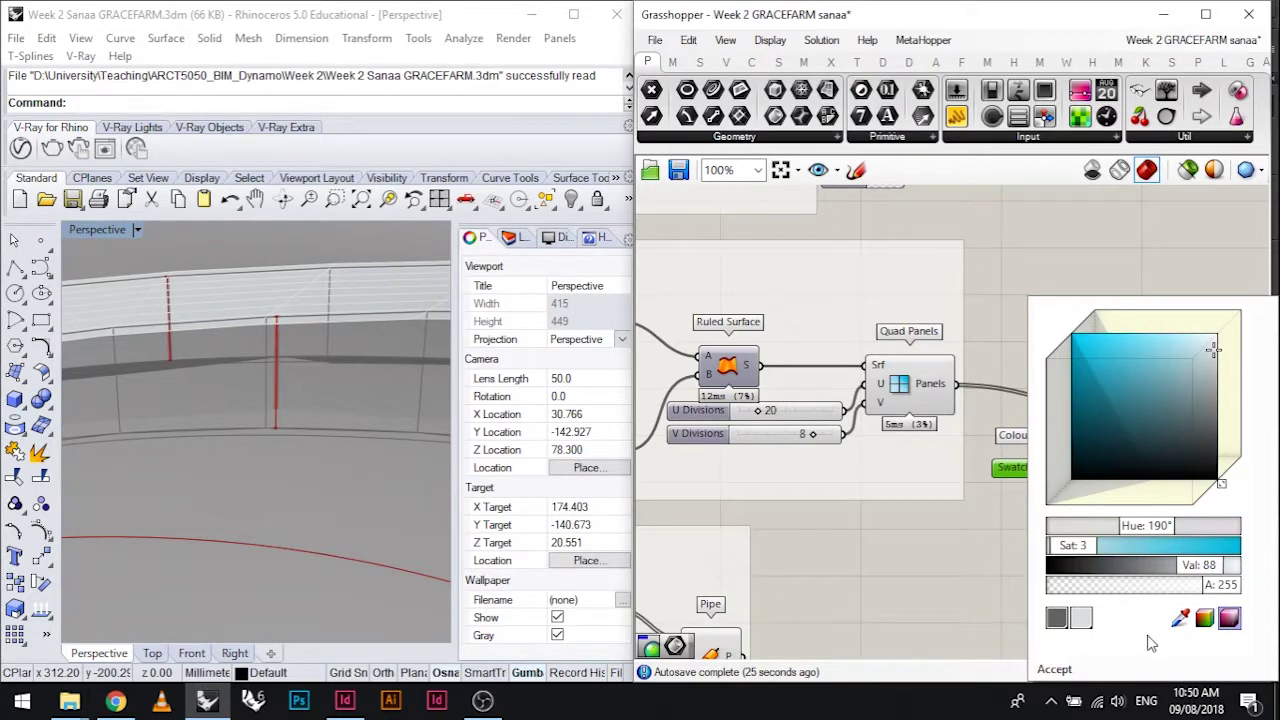
click(1206, 620)
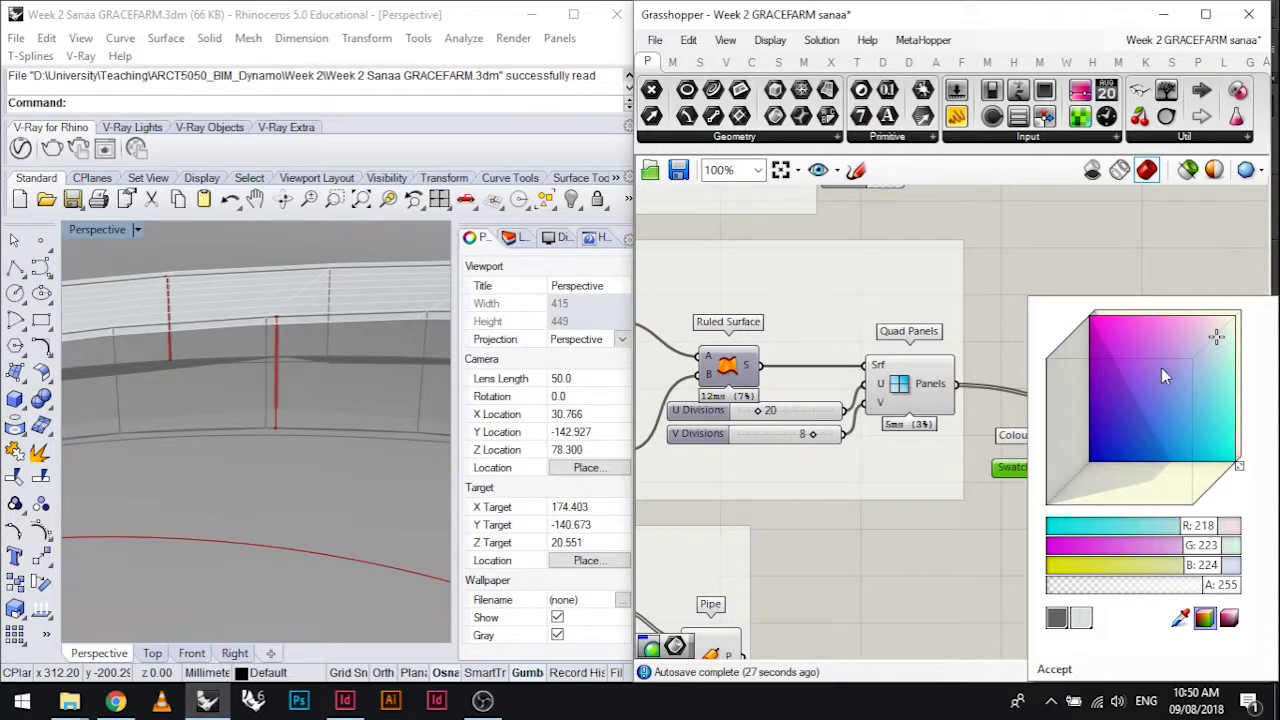
click(1230, 619)
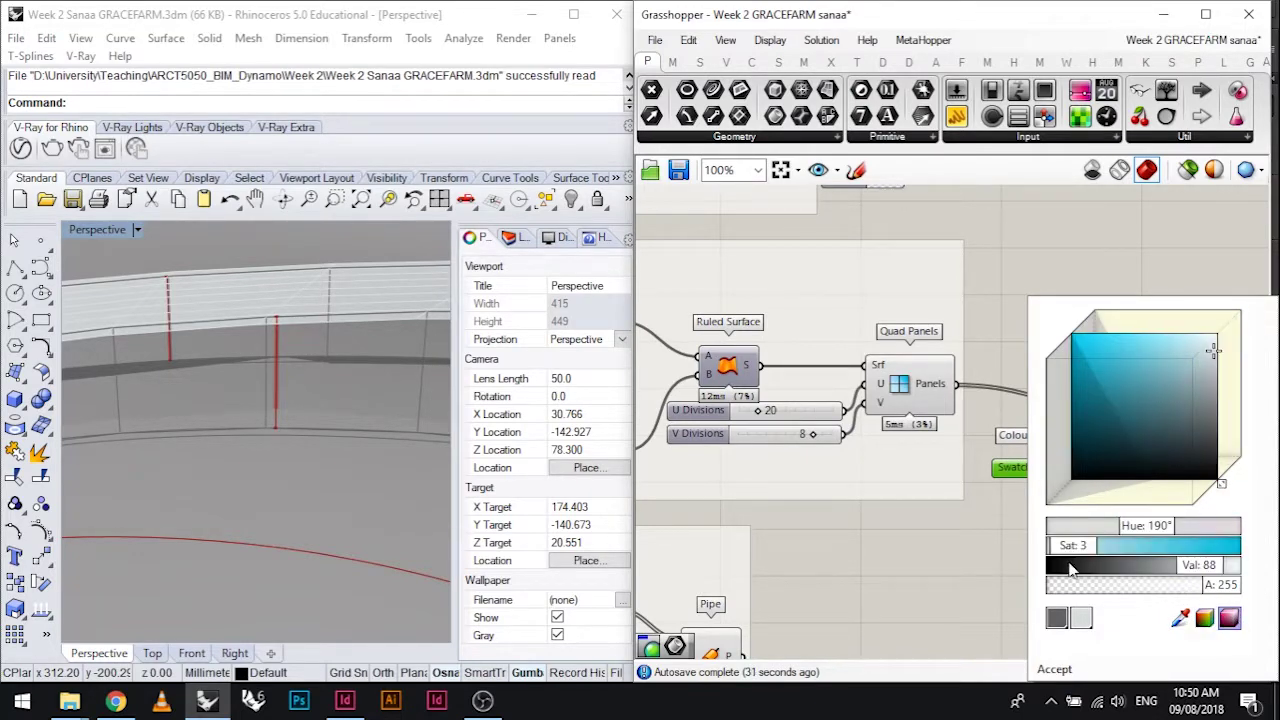
click(944, 575)
scroll(1054, 408, down, 1)
right_drag(1009, 520, 1026, 452)
mouse_move(380, 450)
right_down()
mouse_move(262, 437)
mouse_move(373, 437)
right_up()
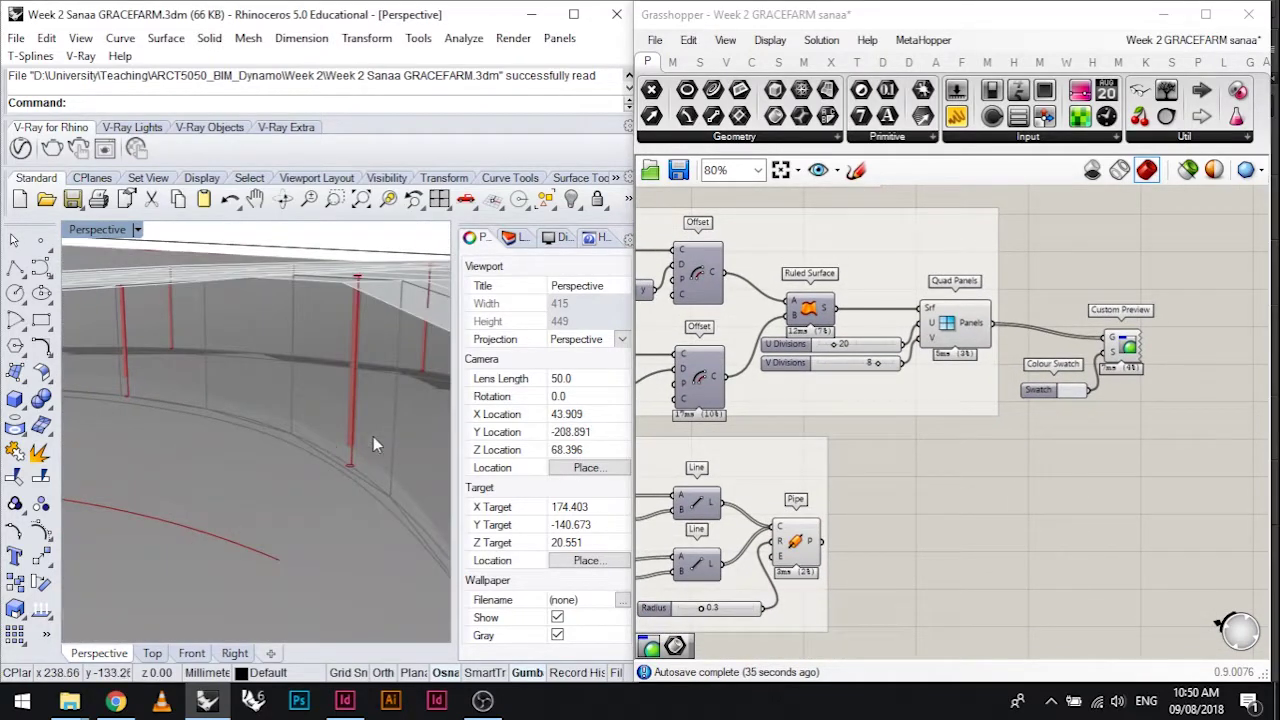
Duplicate the Landscape's Custom Preview and Colour Swatch beside the Pipe component and connect the Pipe's P output to the copy's G input
scroll(373, 441, up, 2)
scroll(820, 472, down, 4)
right_drag(821, 472, 978, 426)
right_drag(700, 410, 926, 418)
scroll(852, 364, up, 4)
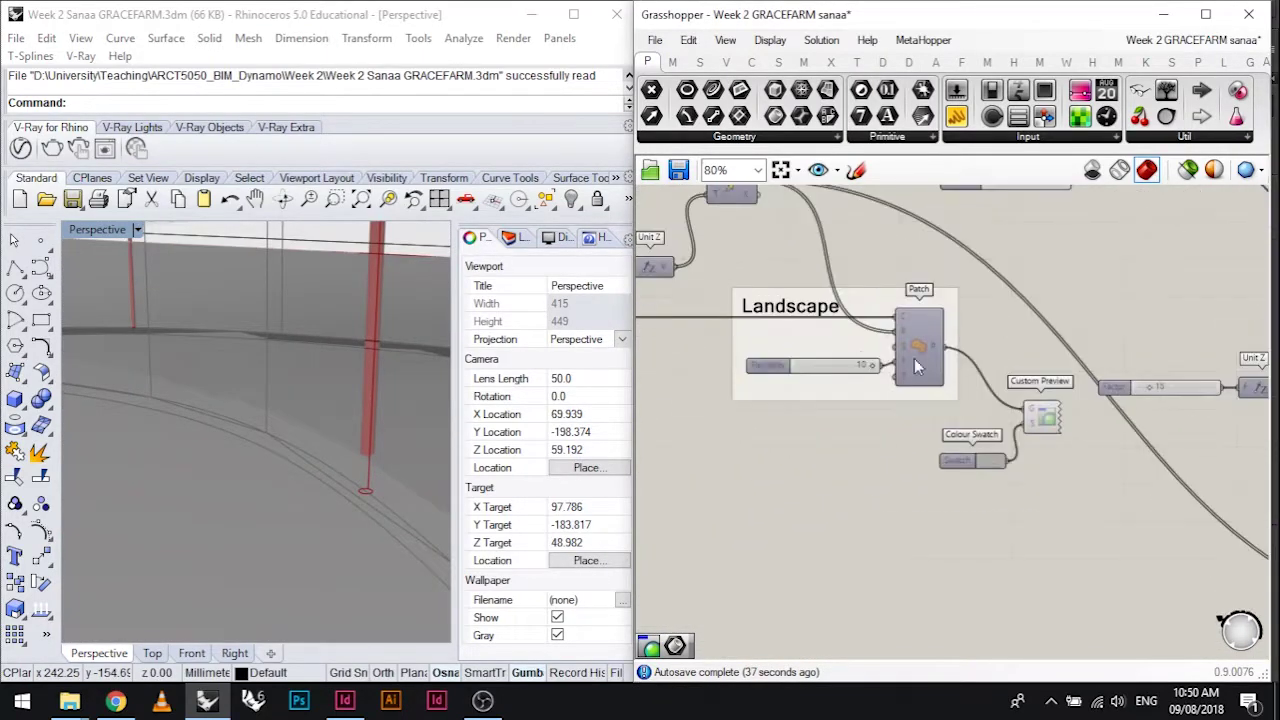
drag(1042, 504, 866, 386)
key(ctrl+c)
key(ctrl+v)
scroll(877, 436, down, 5)
scroll(1002, 478, up, 5)
click(794, 349)
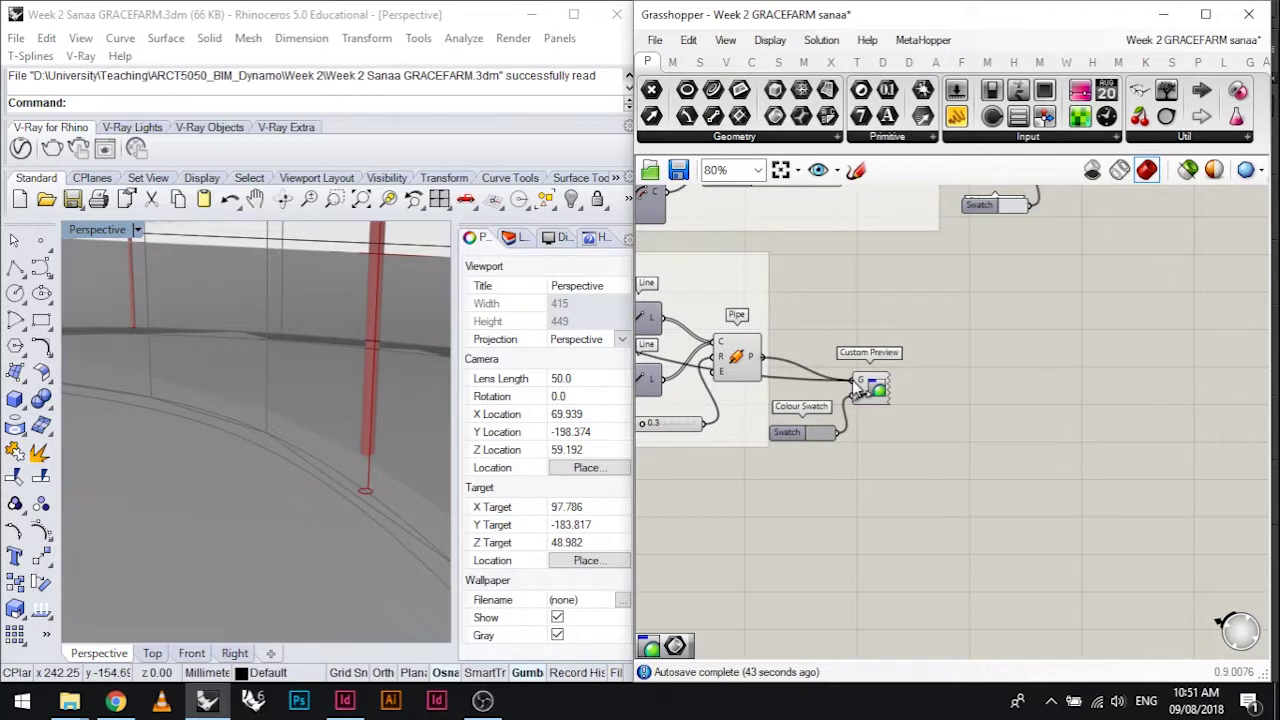
Turn off the default preview of the Pipe component that generates the columns
click(745, 360)
middle_click(815, 320)
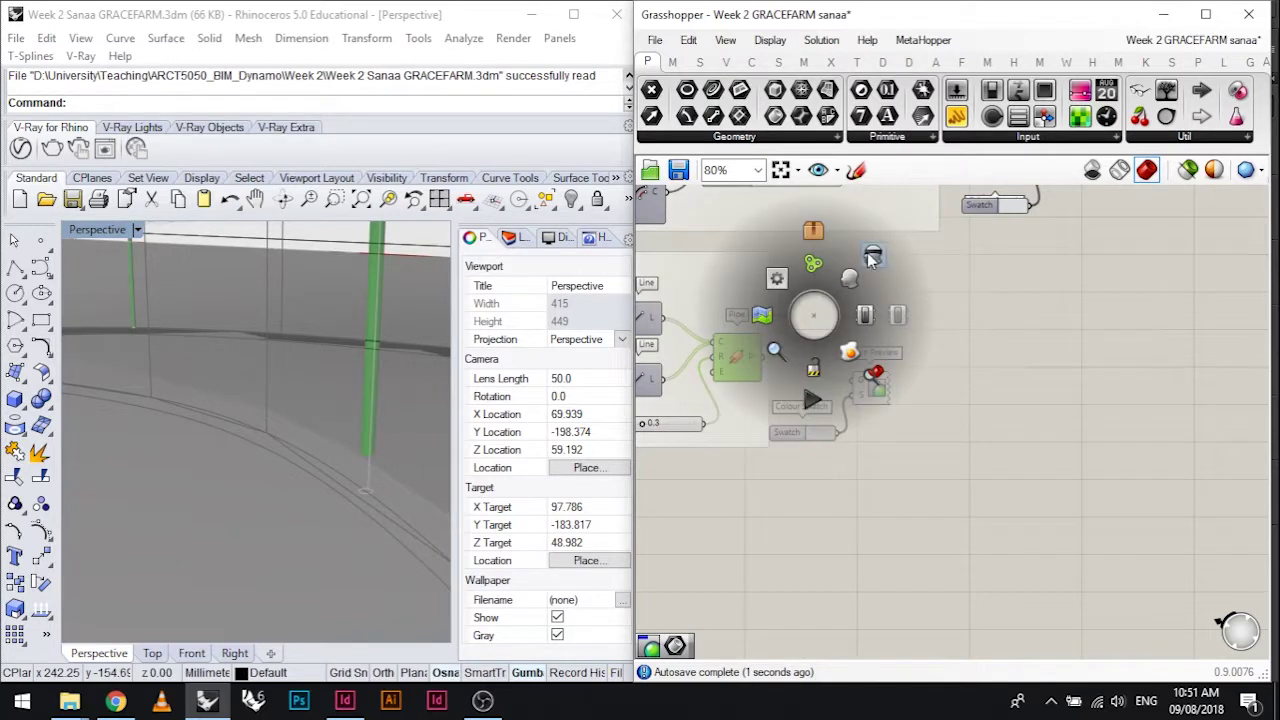
click(871, 258)
Highlight the columns through their Custom Preview and examine them up close in the perspective view
scroll(868, 393, up, 1)
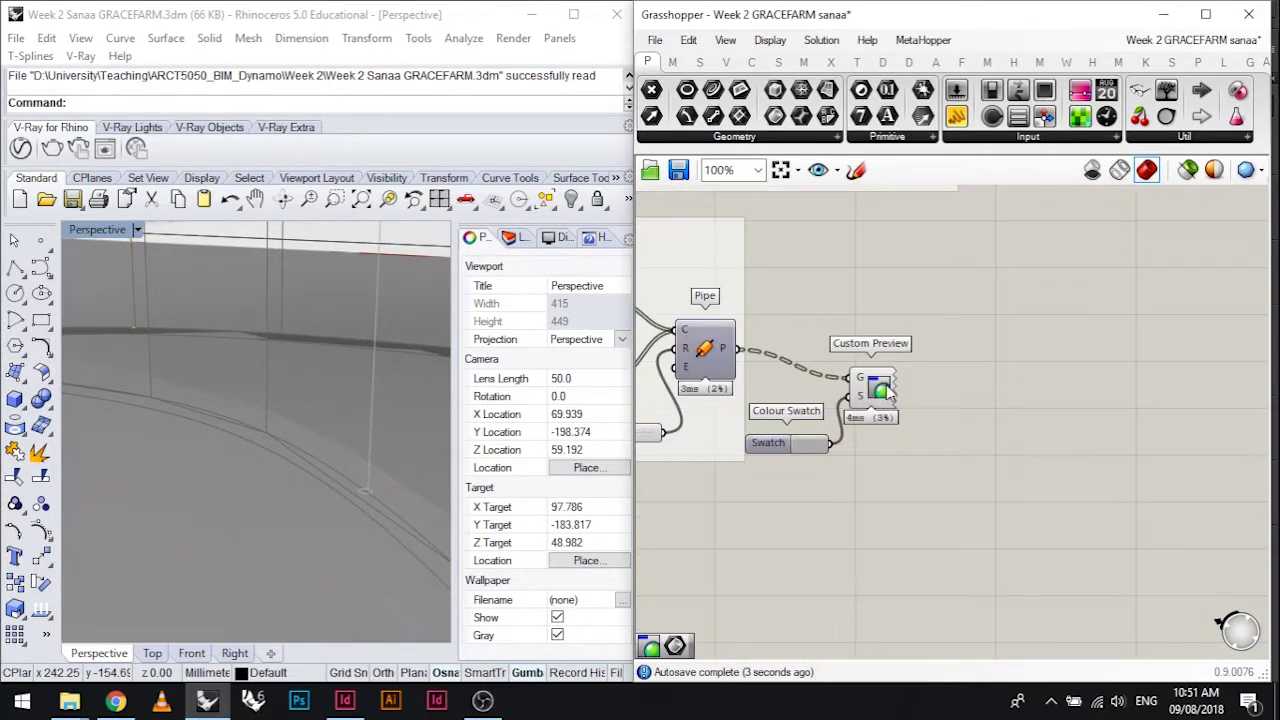
click(877, 390)
right_drag(405, 392, 217, 402)
scroll(245, 437, down, 8)
scroll(245, 444, down, 3)
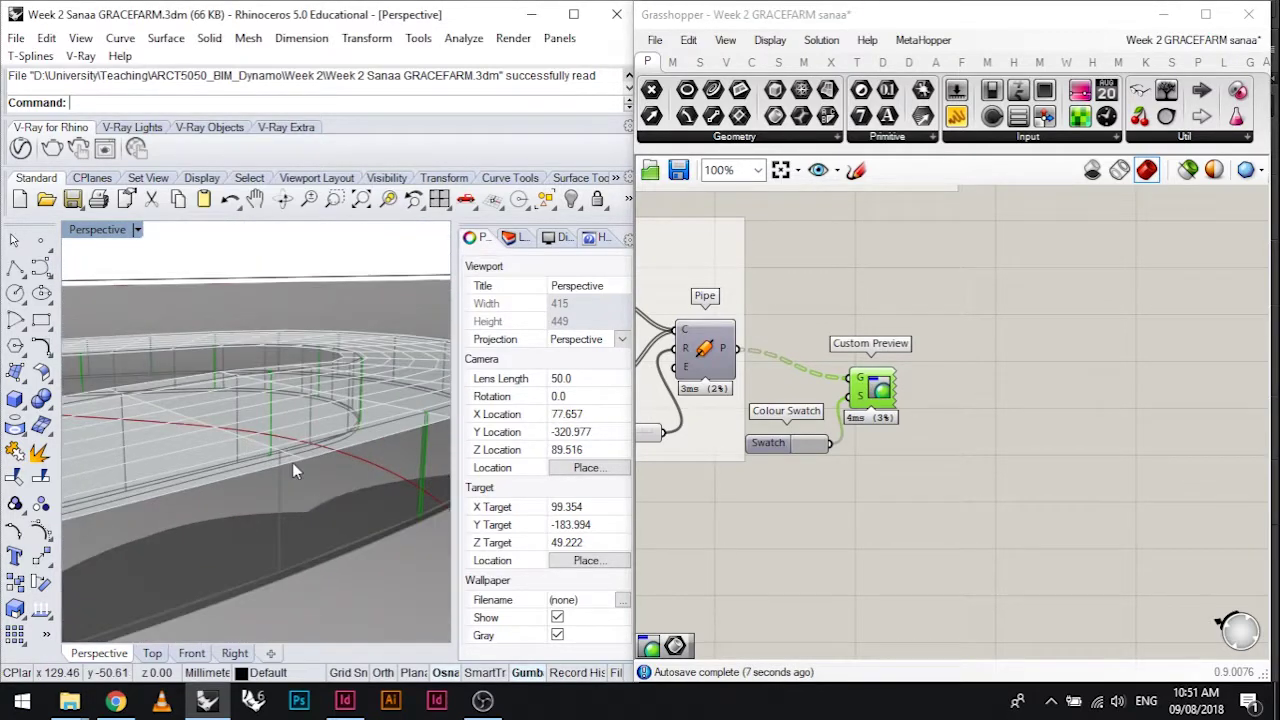
right_drag(292, 462, 262, 456)
scroll(351, 448, up, 6)
right_drag(351, 448, 371, 399)
click(823, 524)
Examine the whole coloured pavilion and landscape from several distances and angles, looking for leftover red curves
scroll(261, 448, down, 2)
scroll(157, 393, up, 4)
scroll(371, 399, down, 8)
scroll(254, 436, up, 6)
mouse_move(254, 436)
right_down()
mouse_move(383, 374)
mouse_move(207, 420)
mouse_move(217, 360)
mouse_move(391, 386)
mouse_move(236, 438)
right_up()
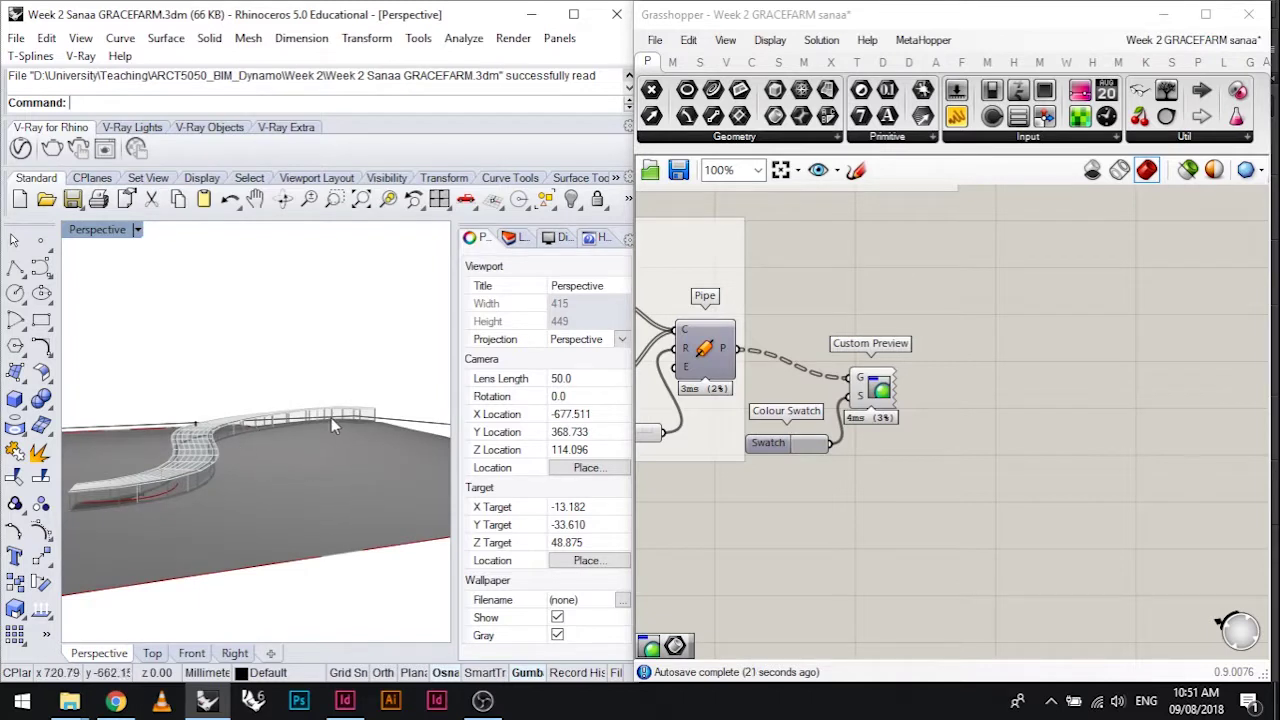
scroll(246, 422, up, 15)
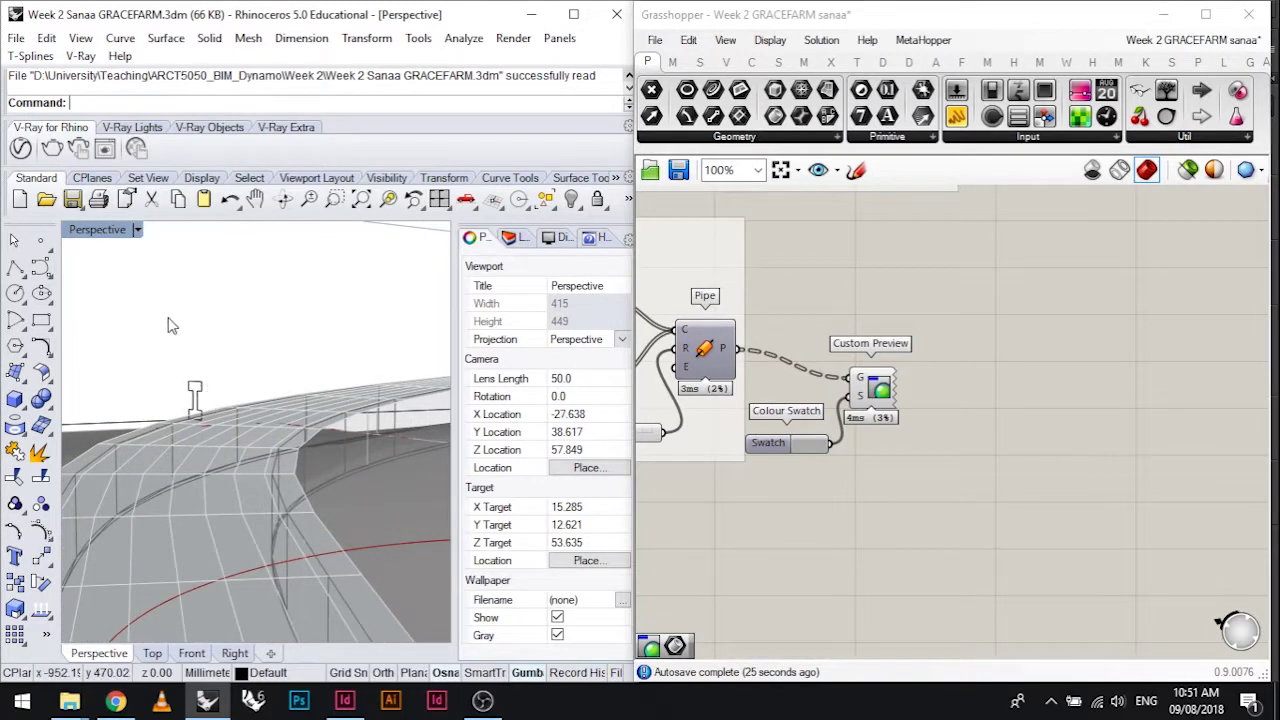
scroll(252, 427, down, 15)
scroll(257, 426, up, 6)
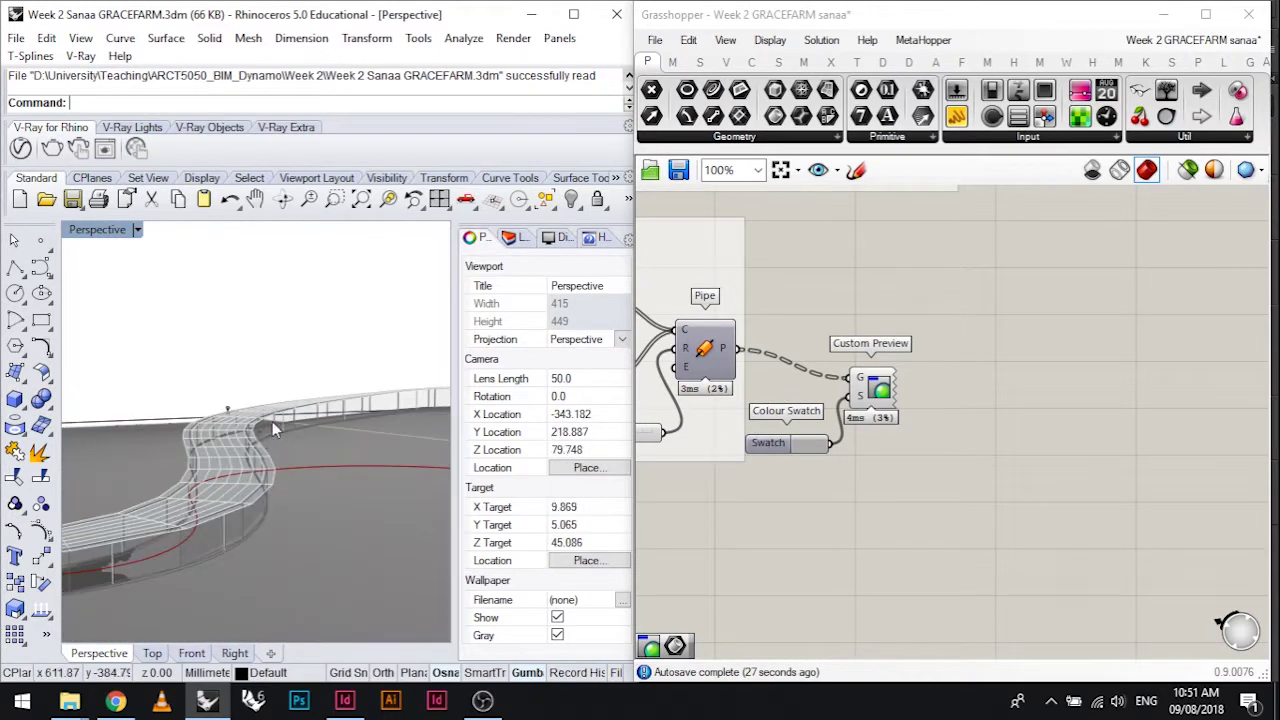
right_drag(272, 421, 255, 451)
Turn off Show curves in the Wireframe display mode options of the perspective viewport and check the model
click(138, 230)
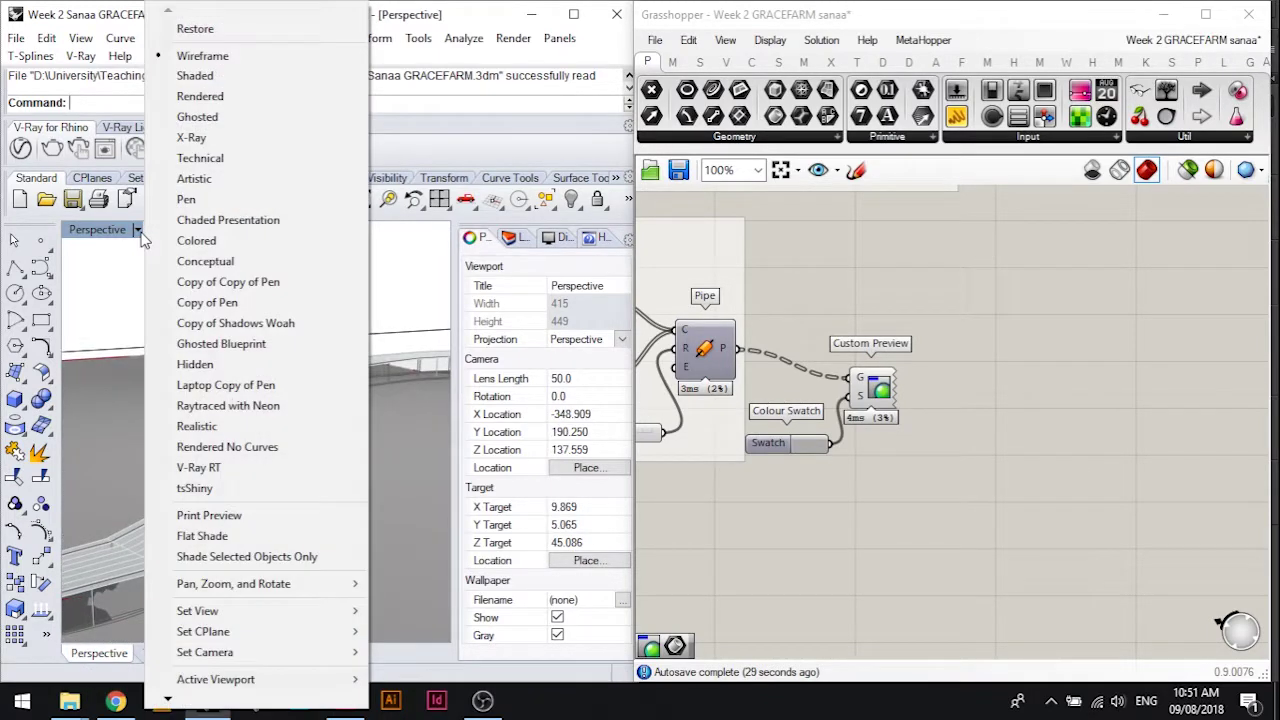
mouse_move(170, 700)
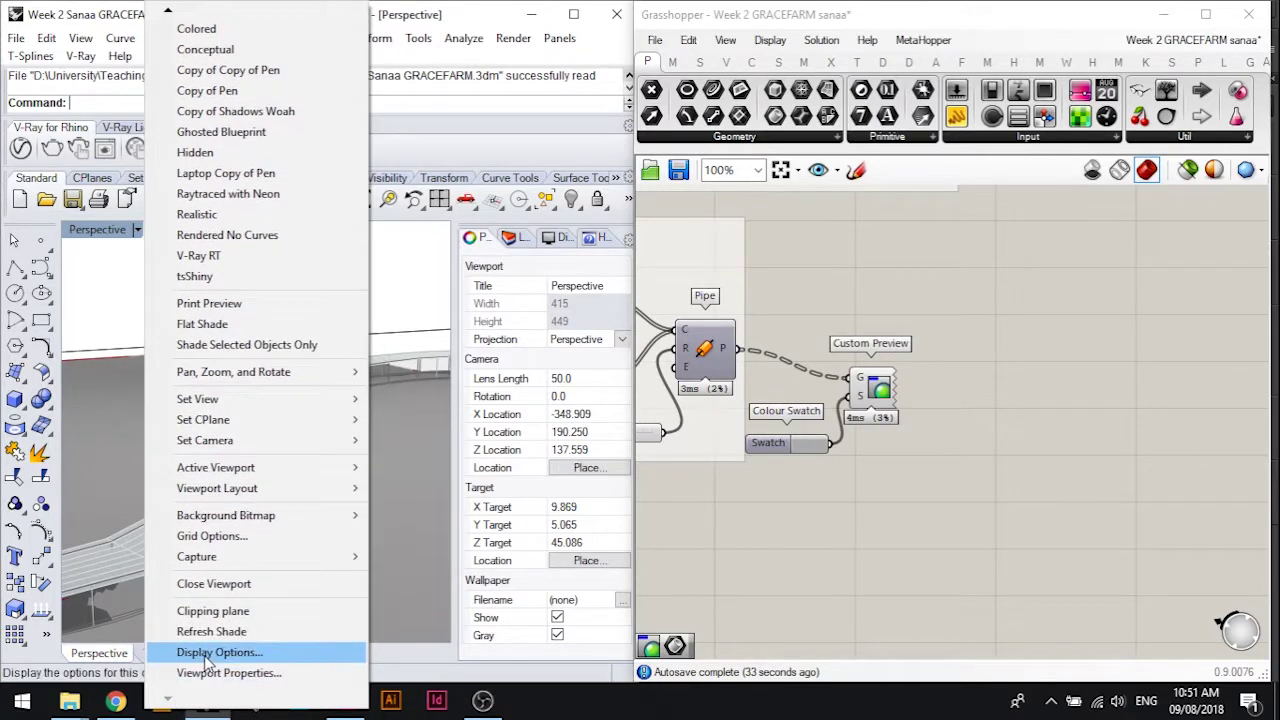
click(205, 672)
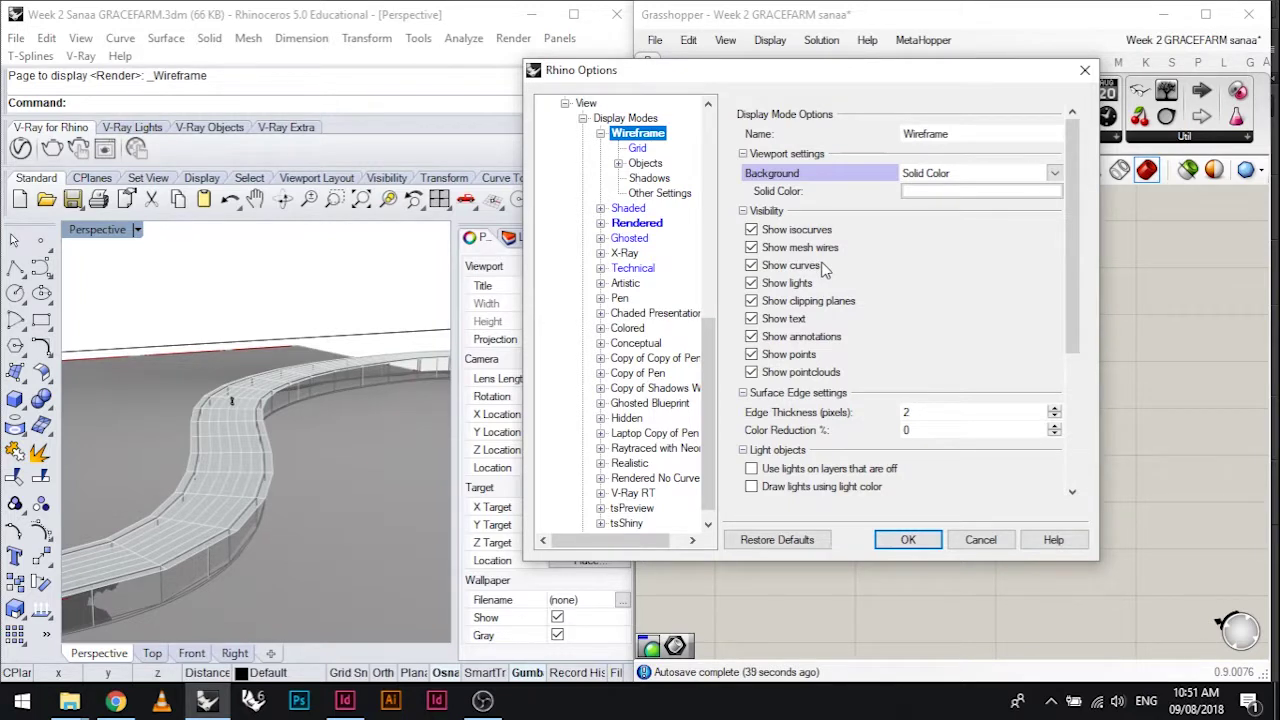
click(751, 266)
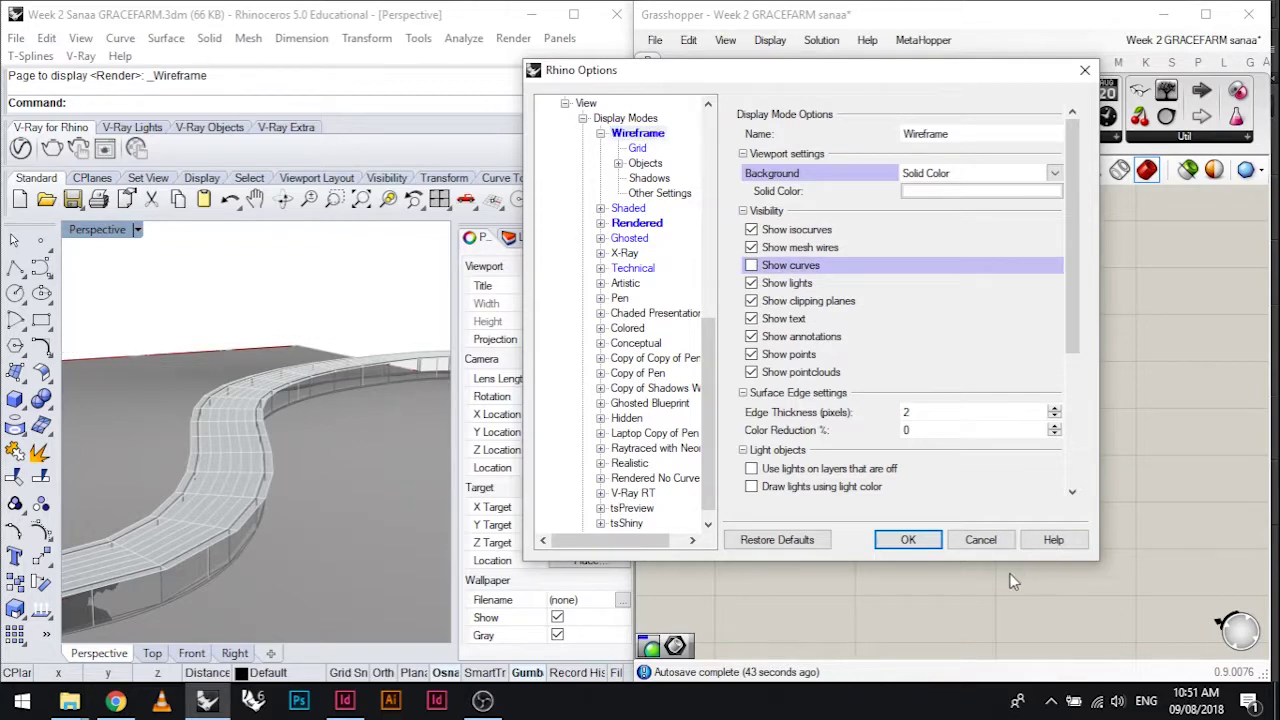
click(907, 539)
scroll(194, 347, up, 2)
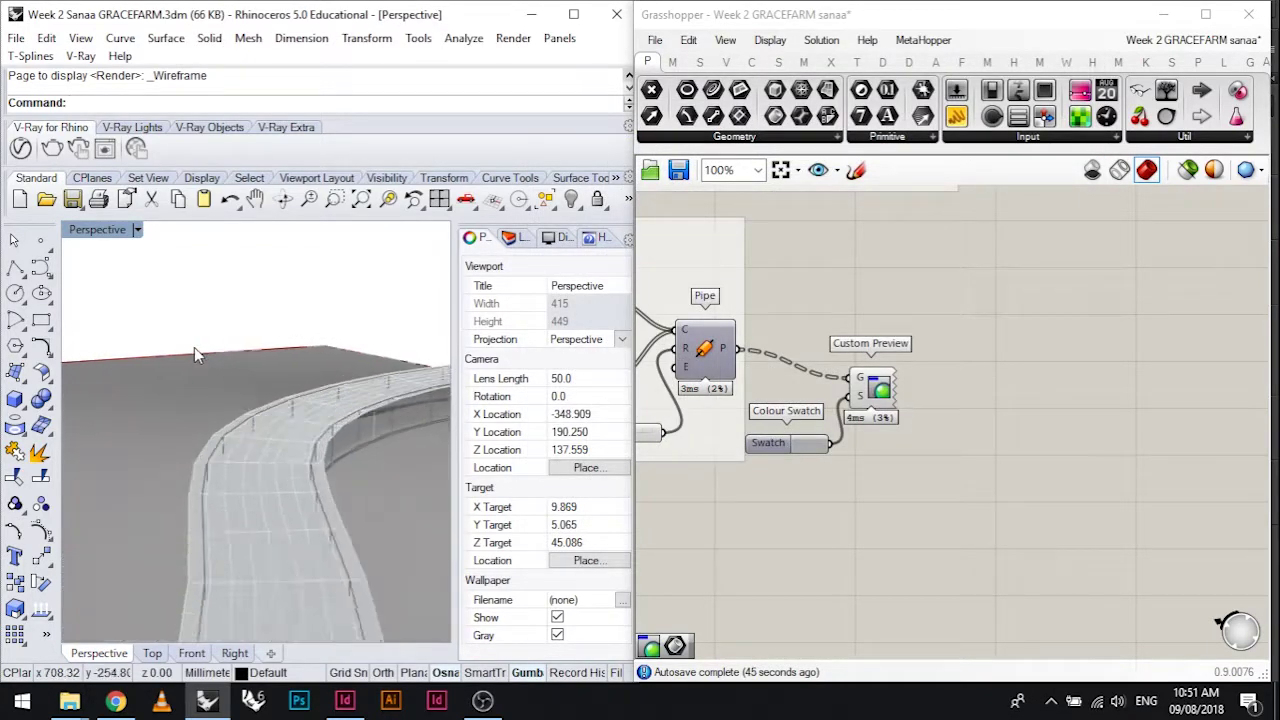
scroll(238, 362, down, 5)
scroll(229, 397, up, 3)
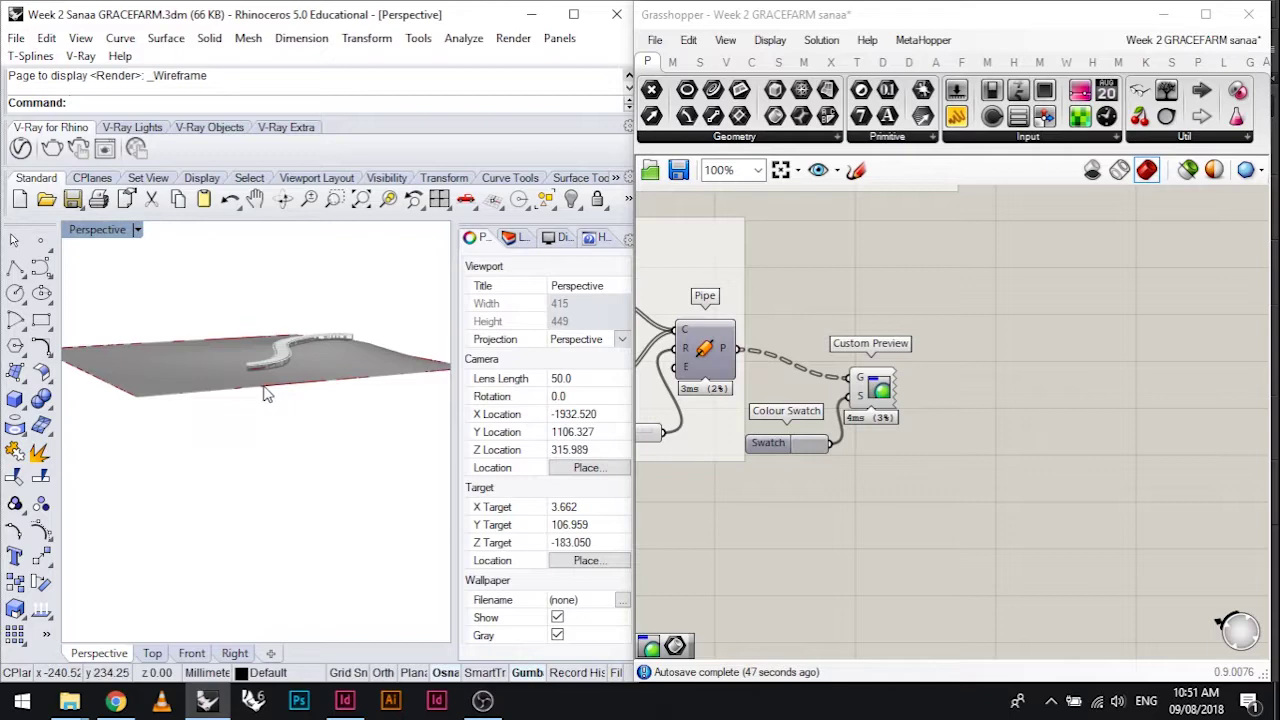
Turn off the preview of the Curve and Rectangle input components at the start of the Grace Farm definition
scroll(884, 349, down, 3)
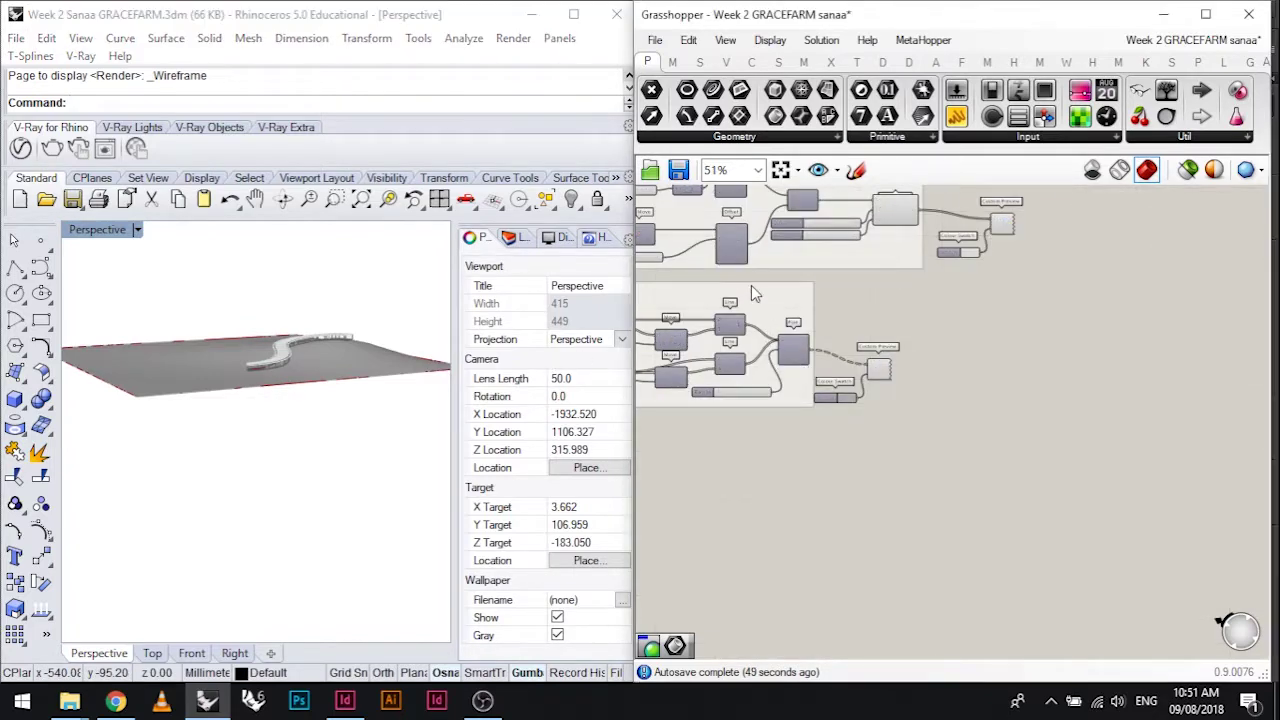
right_drag(751, 285, 1077, 398)
scroll(995, 415, down, 4)
scroll(820, 370, up, 6)
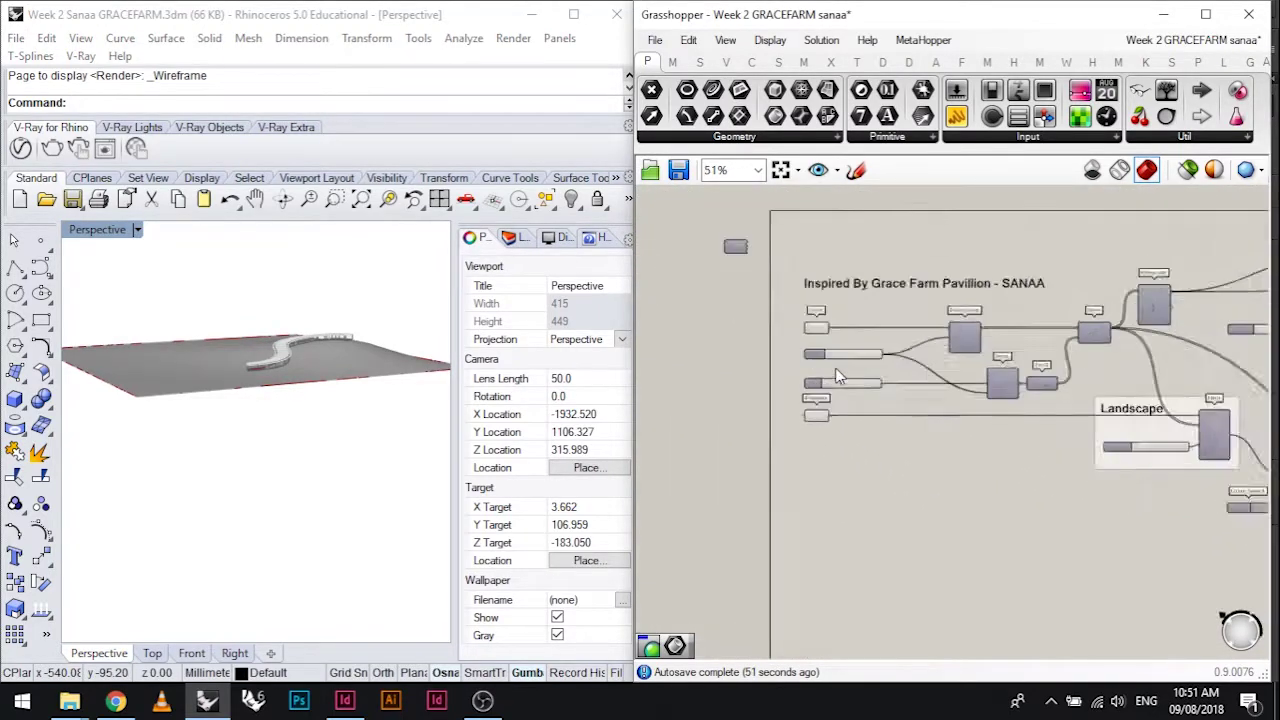
drag(894, 514, 752, 268)
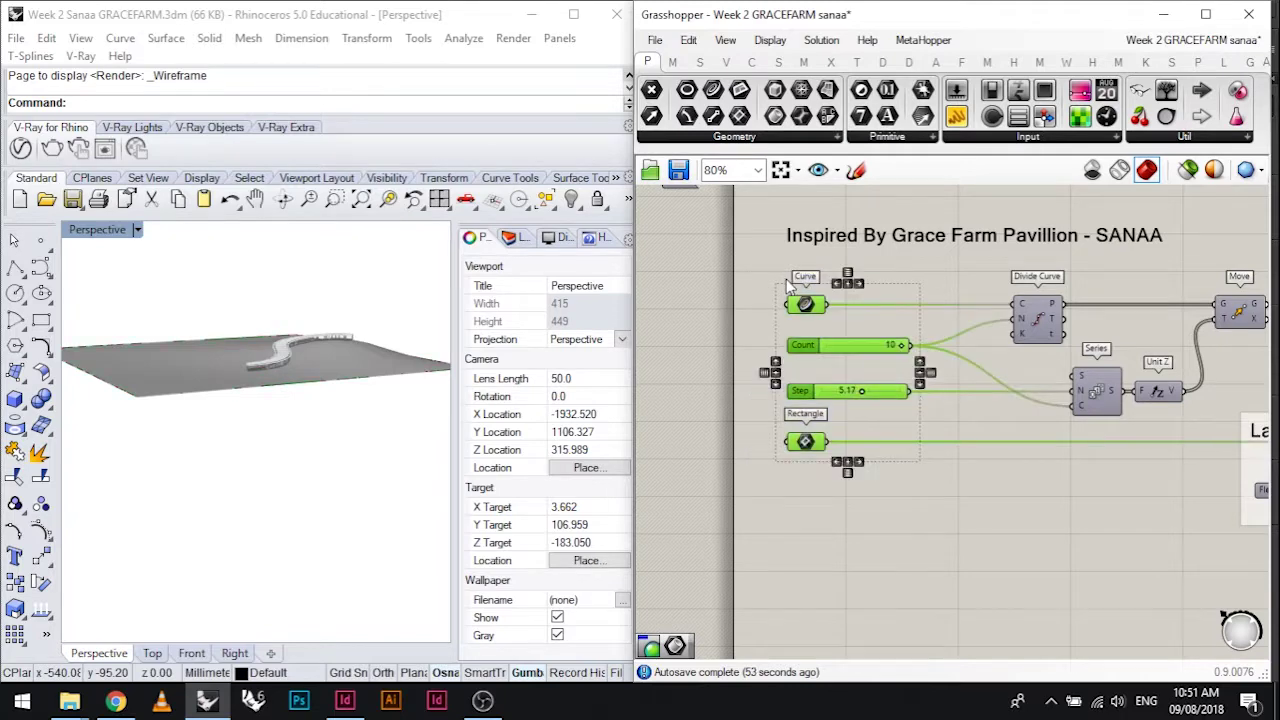
middle_click(787, 285)
click(845, 227)
click(952, 504)
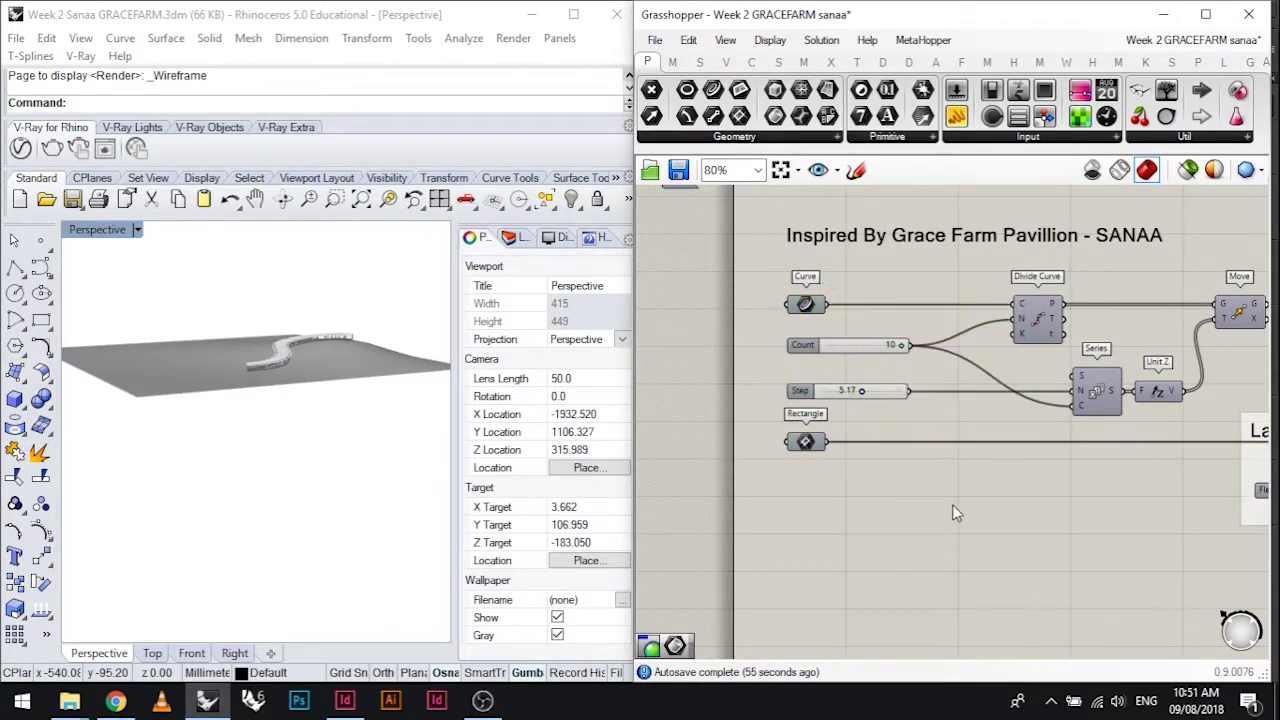
Maximize the Rhino window, minimize Grasshopper and frame the whole pavilion on its landscape in the perspective view
scroll(900, 470, down, 4)
scroll(345, 358, up, 4)
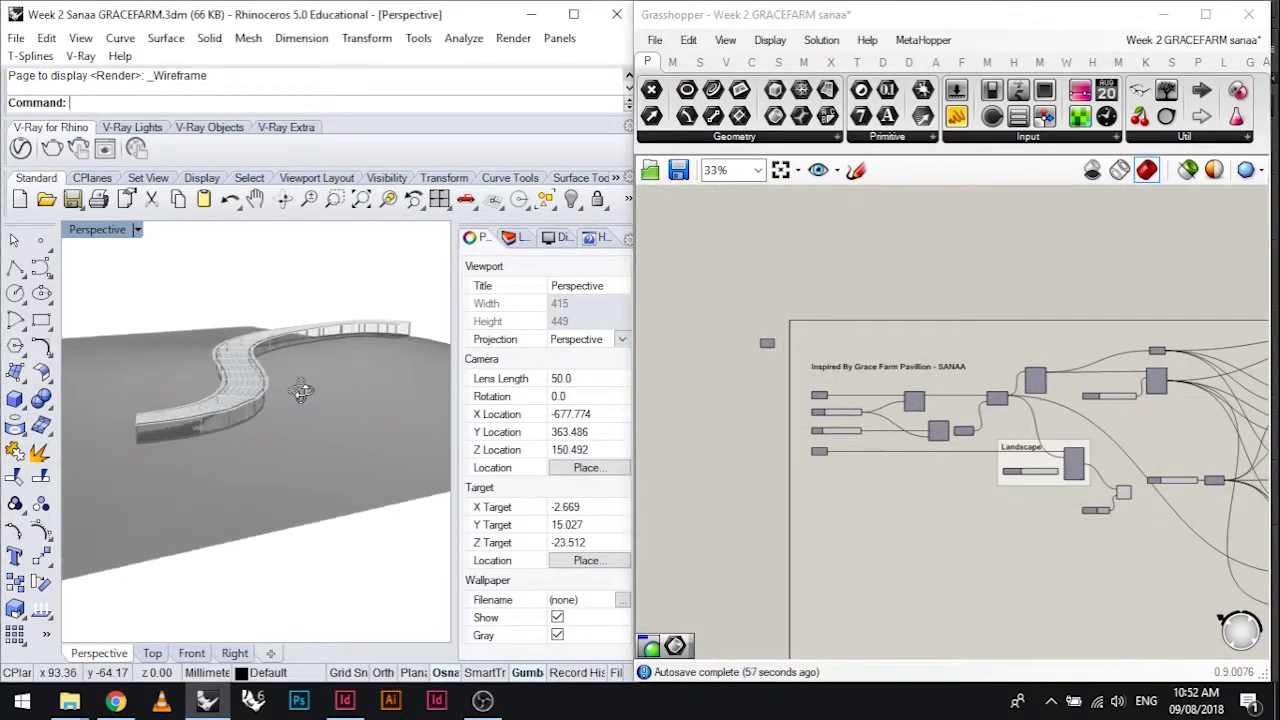
right_drag(307, 342, 200, 377)
scroll(284, 428, up, 18)
scroll(300, 438, down, 8)
right_drag(302, 440, 196, 424)
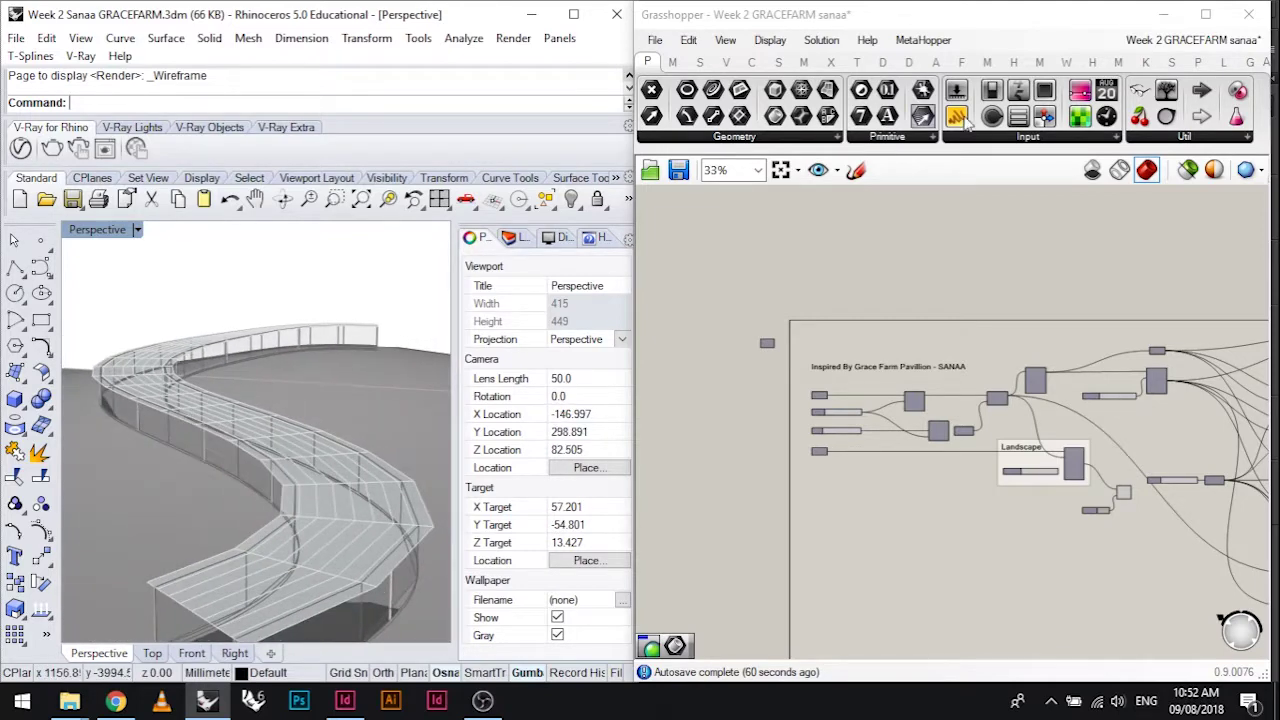
click(574, 14)
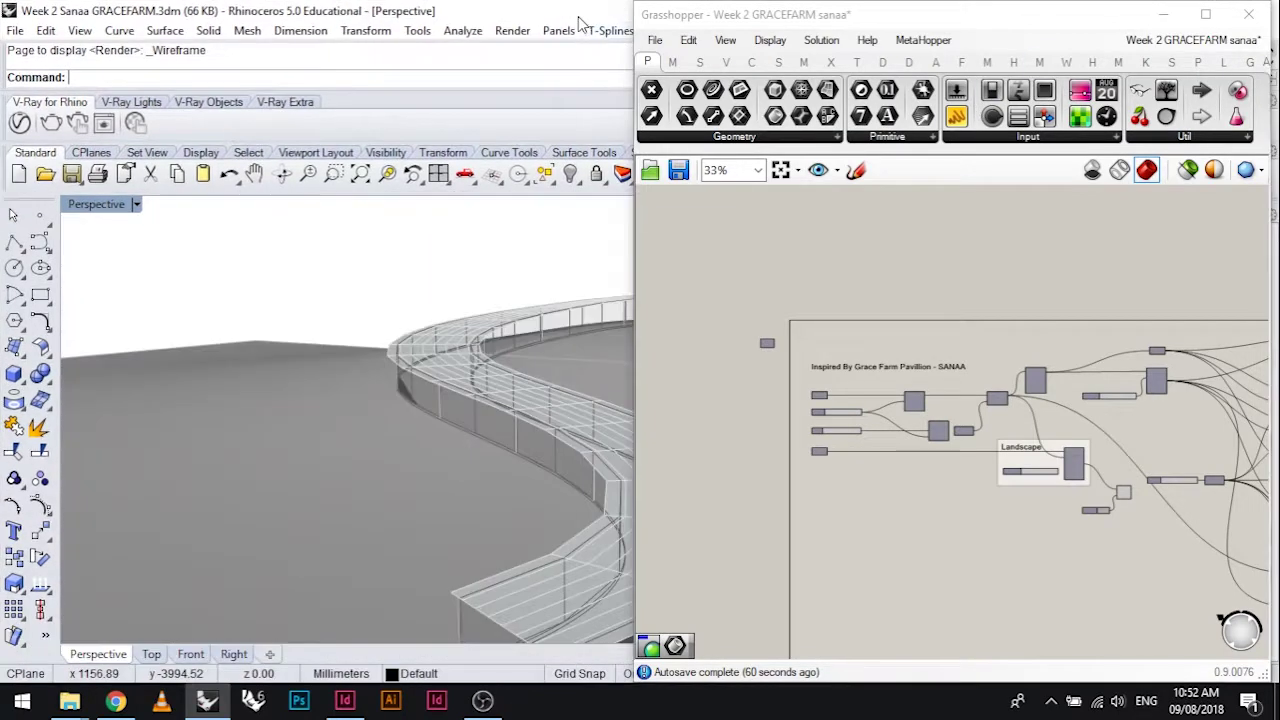
click(1167, 15)
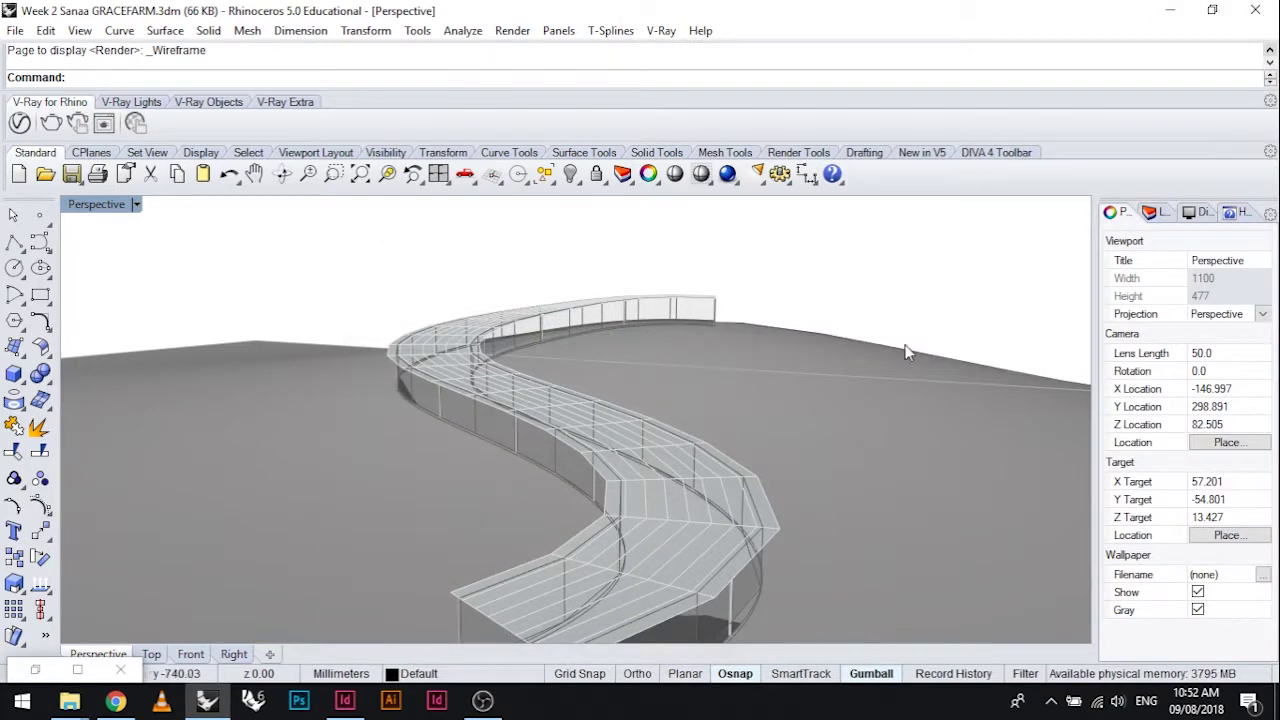
right_drag(893, 398, 697, 389)
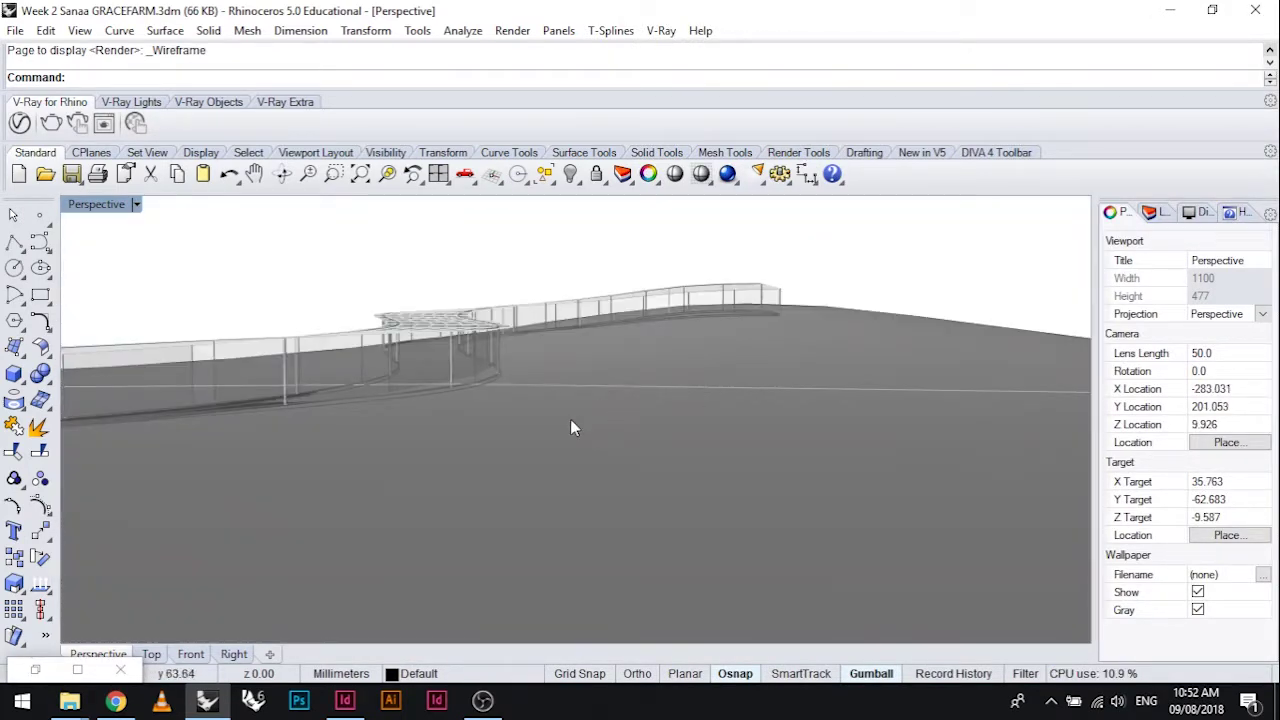
right_drag(570, 428, 846, 331)
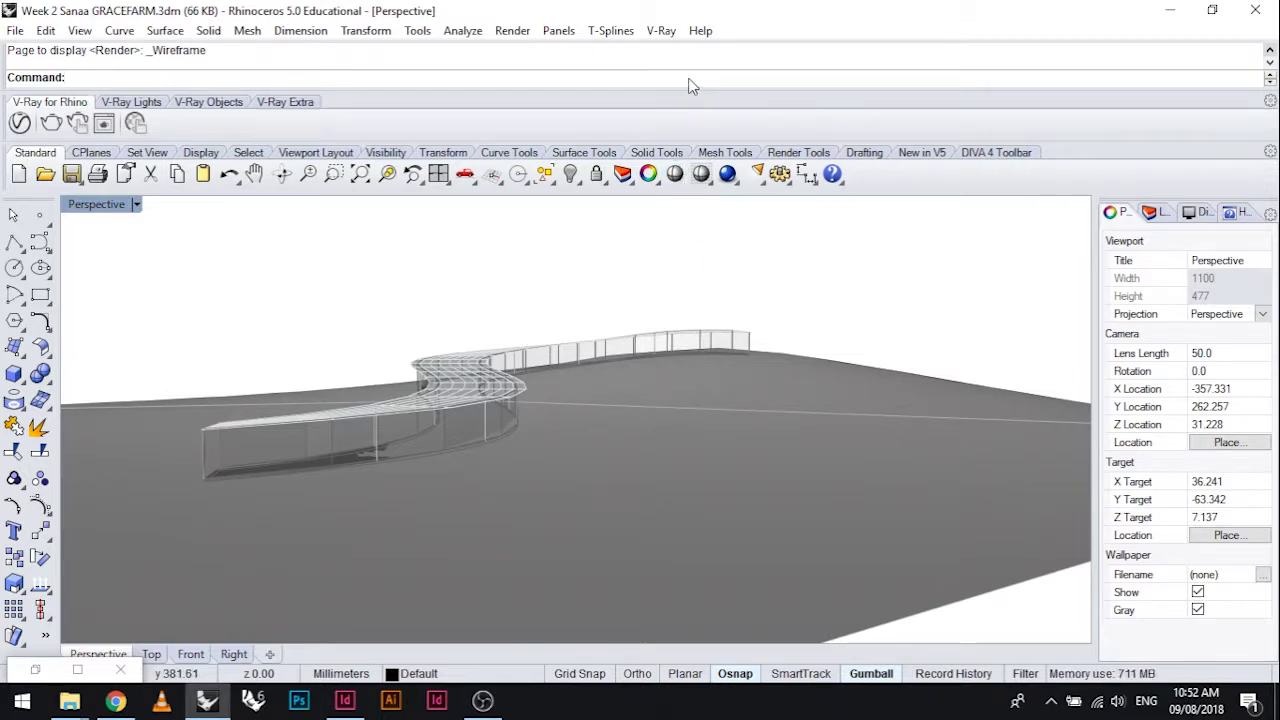
Start the ViewCaptureToFile command for the perspective viewport
text(View)
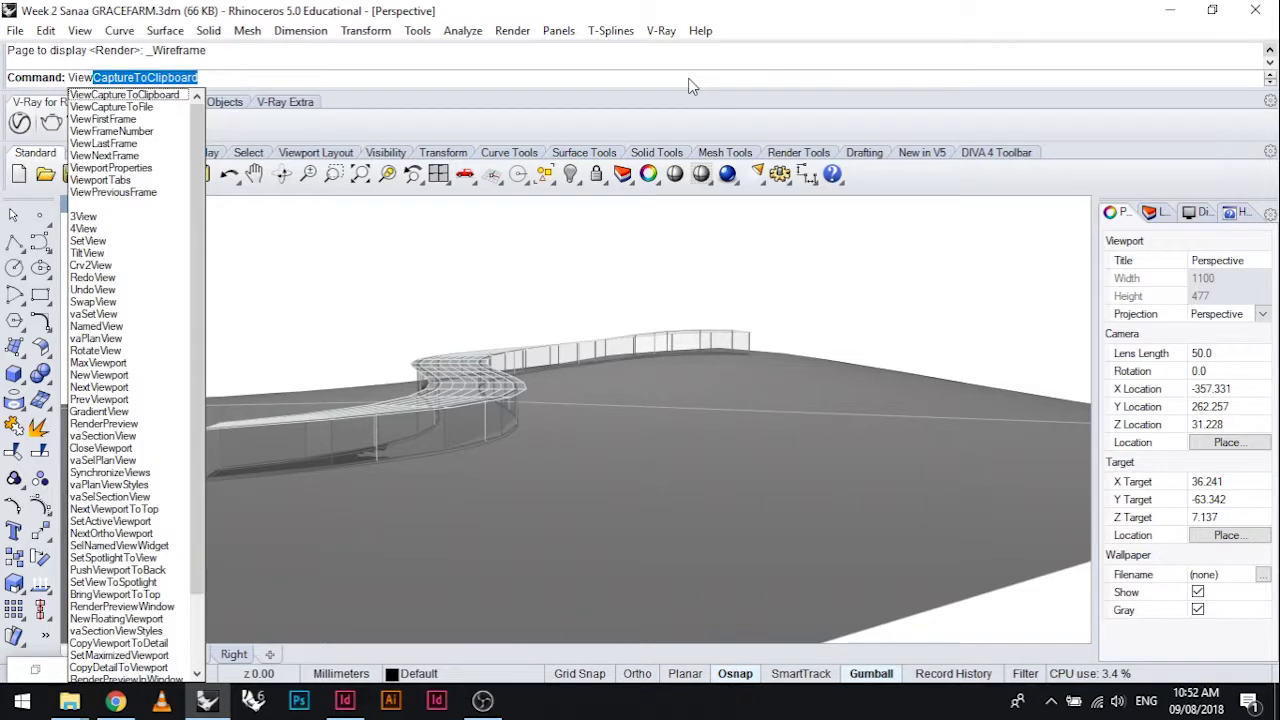
text(Cap)
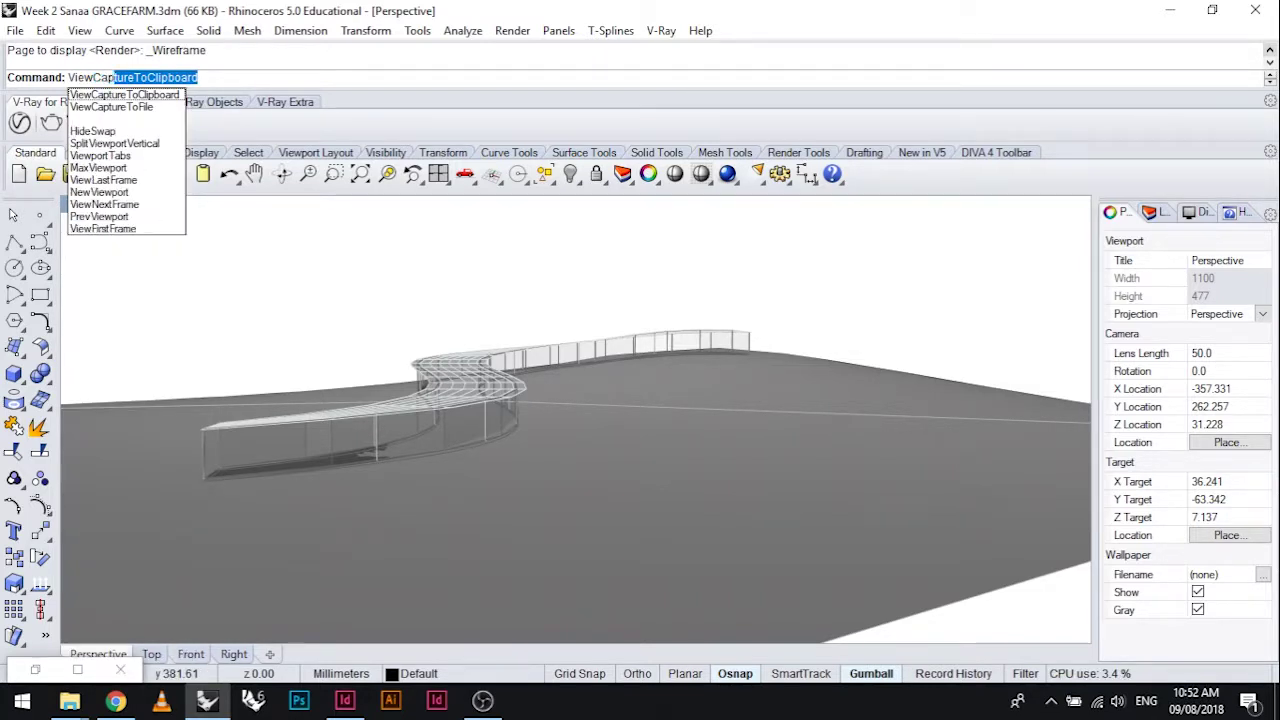
text(ture)
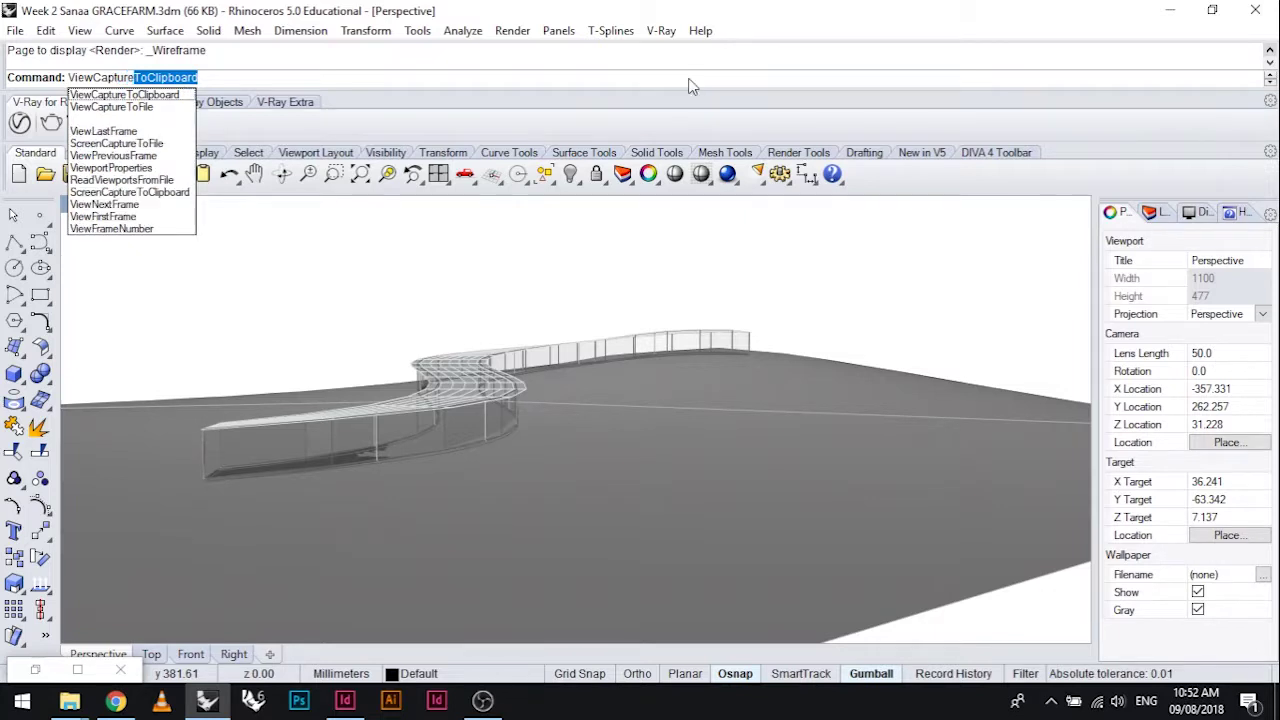
text(ToFile)
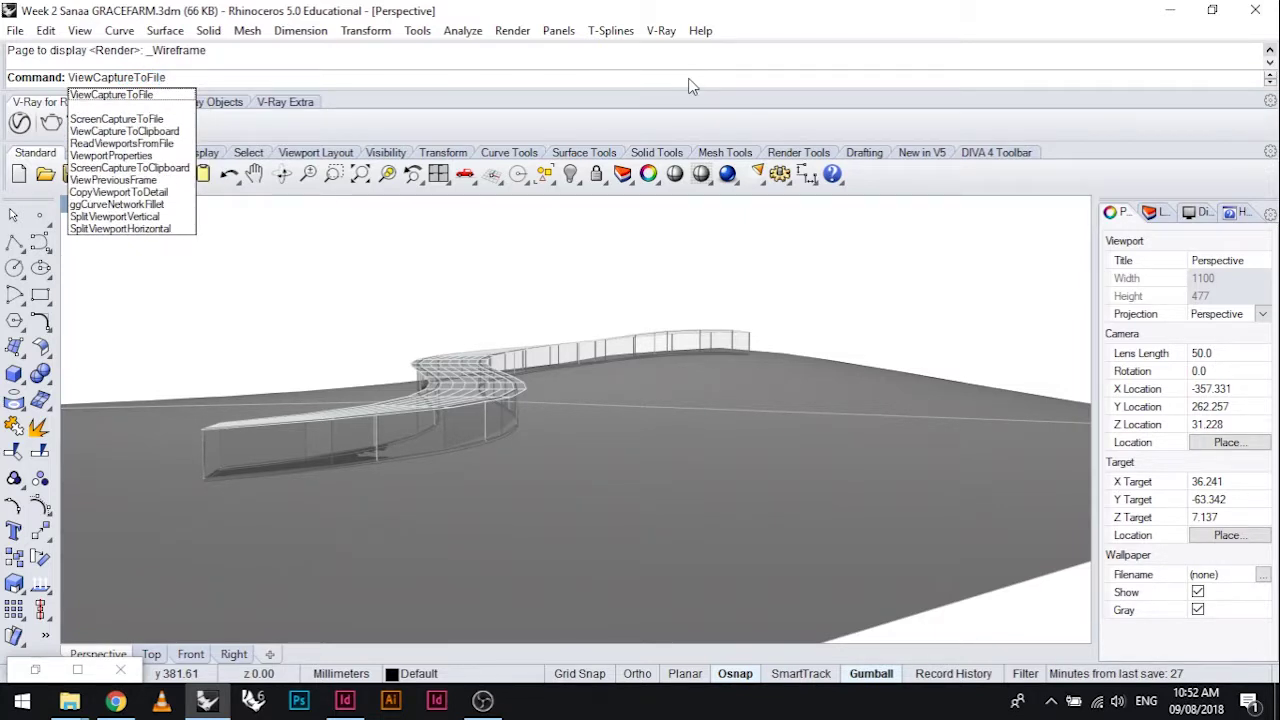
key(Return)
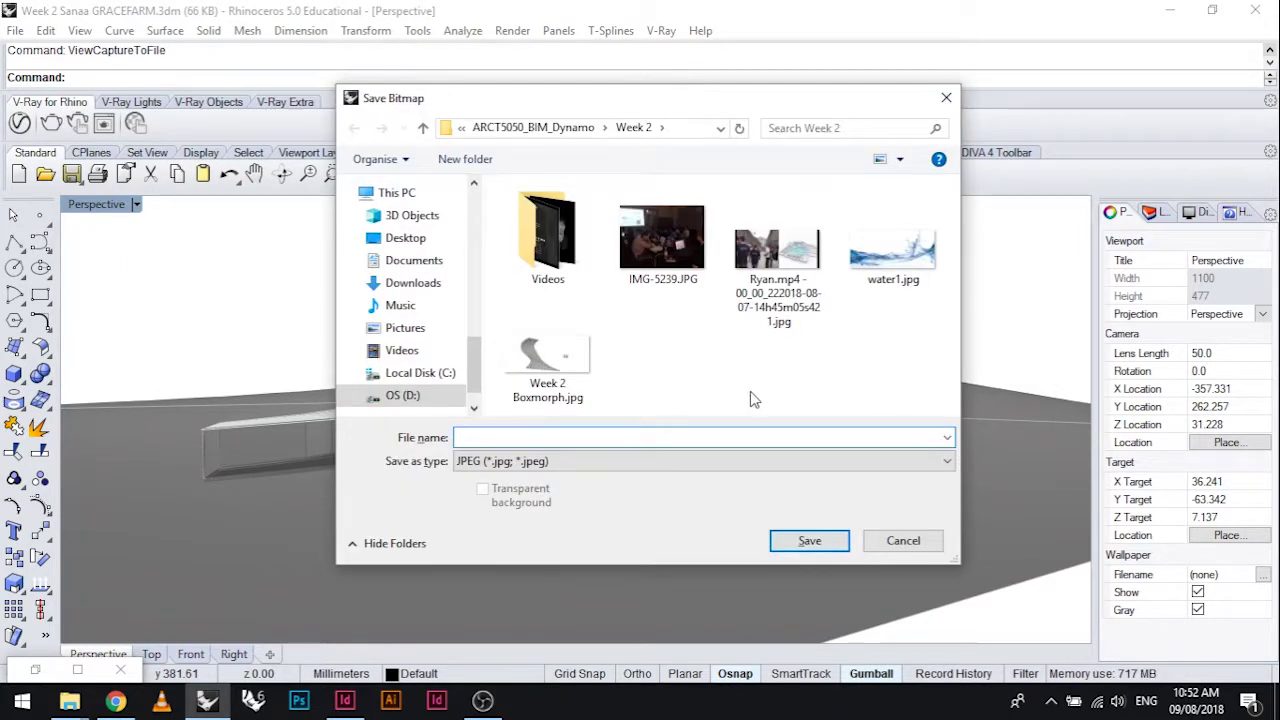
Create a folder named "Week 2 Script Captures" inside the Week 2 folder and open it as the save location
right_click(656, 351)
mouse_move(721, 565)
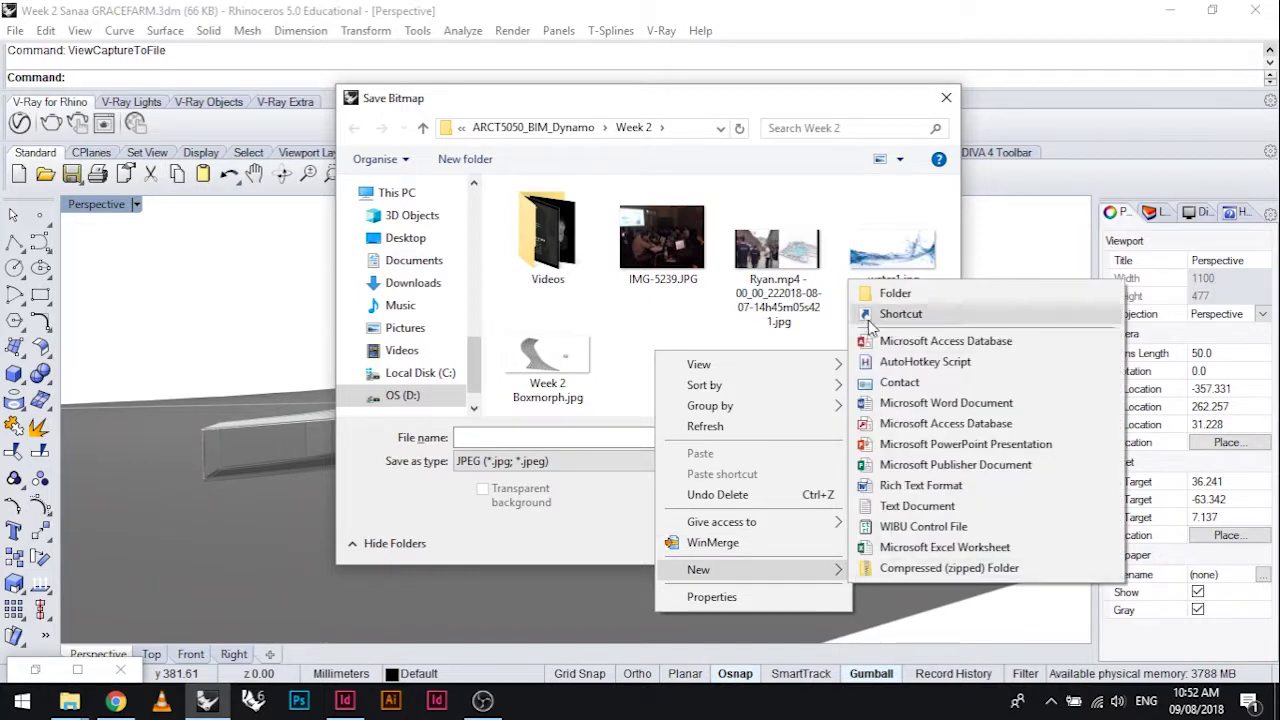
click(872, 297)
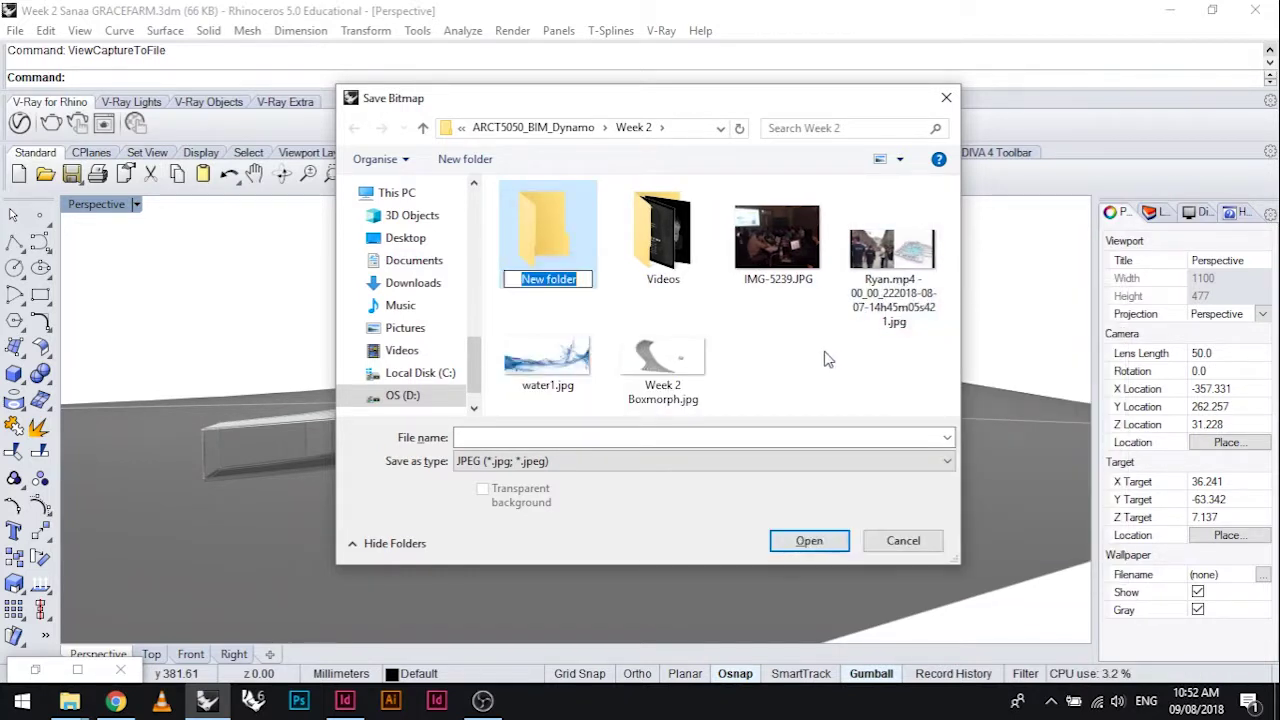
text(Week )
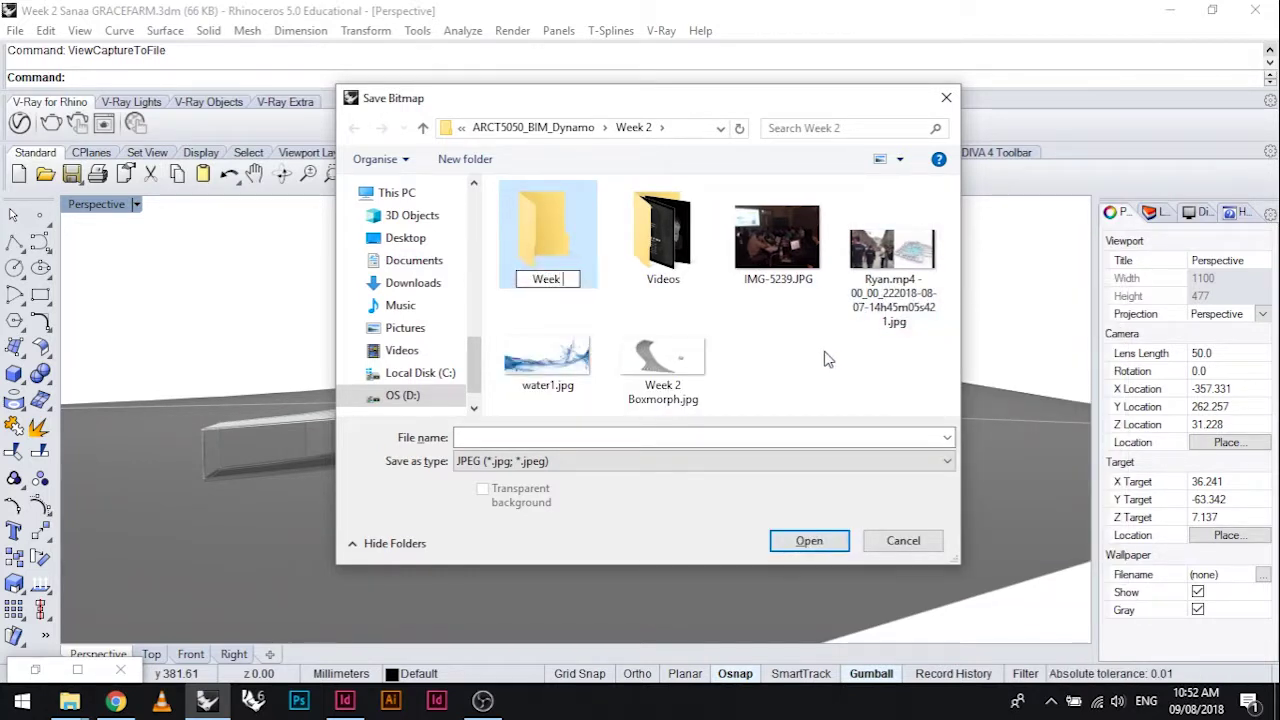
text(2 Scr)
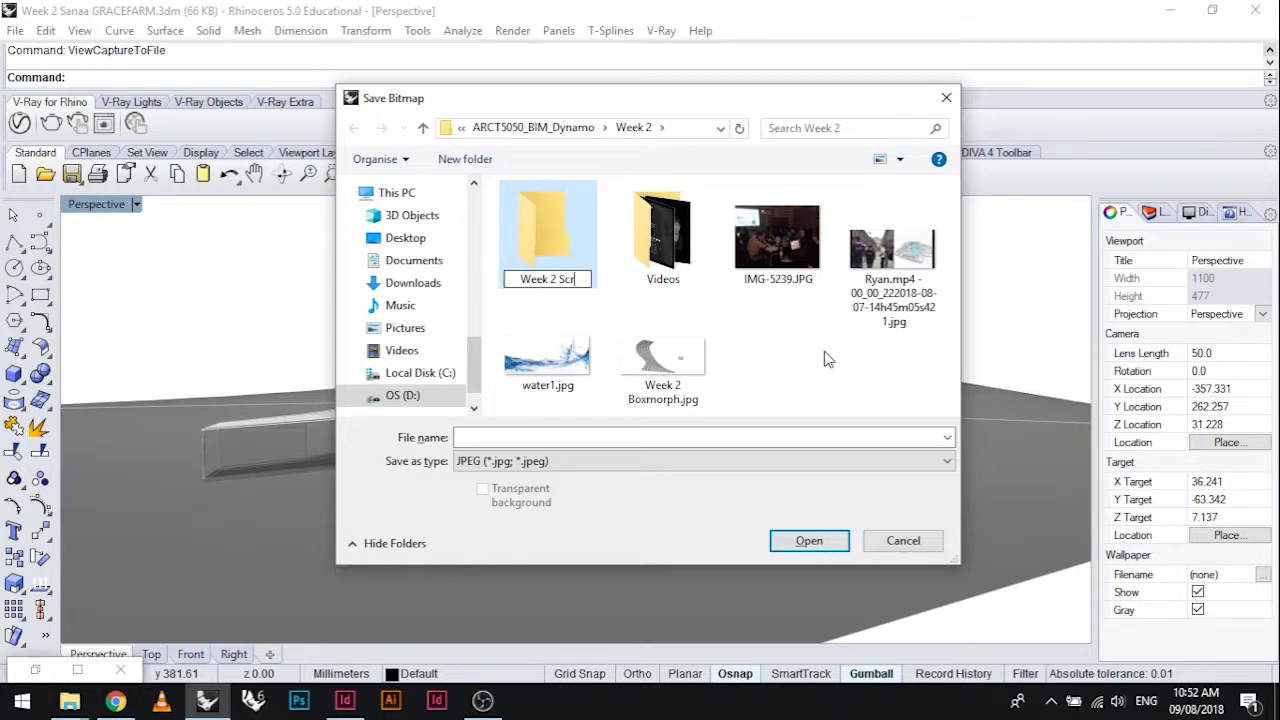
text(ipt Captur)
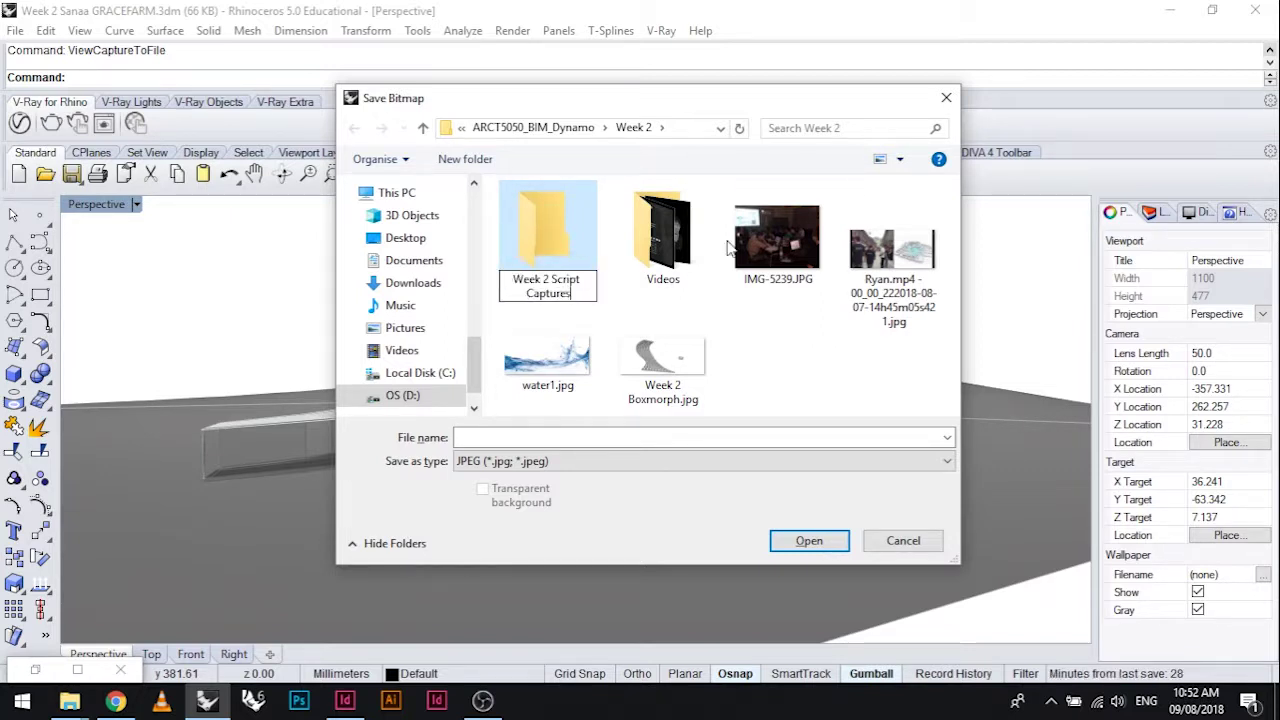
text(es)
key(Return)
key(Return)
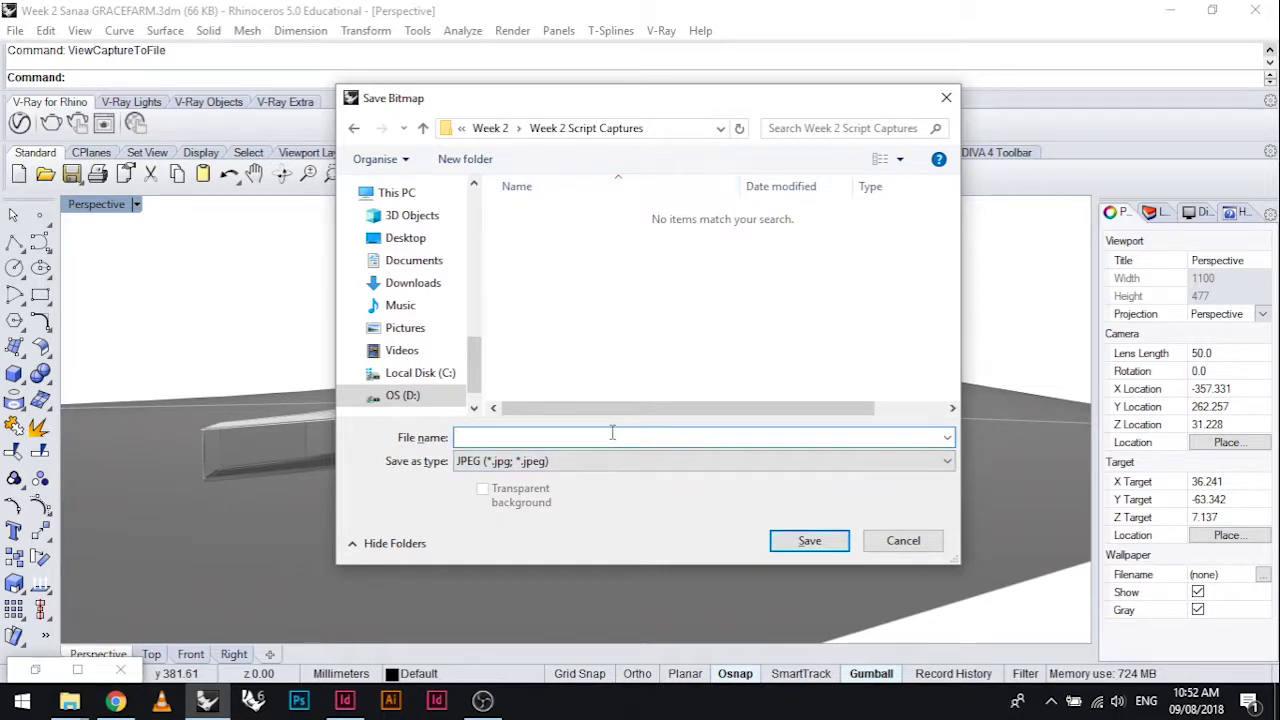
Save the perspective view capture as a JPEG named 1 in the Week 2 Script Captures folder
text(1)
click(809, 541)
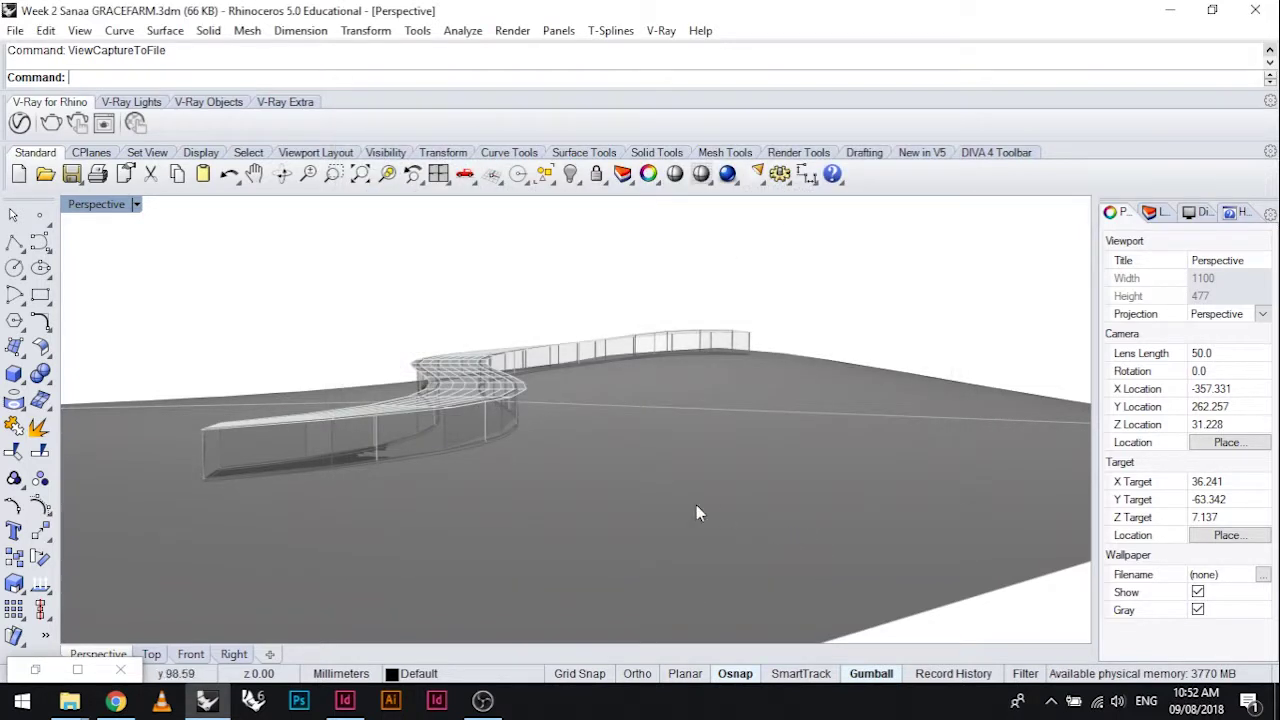
scroll(527, 413, up, 4)
scroll(522, 428, up, 2)
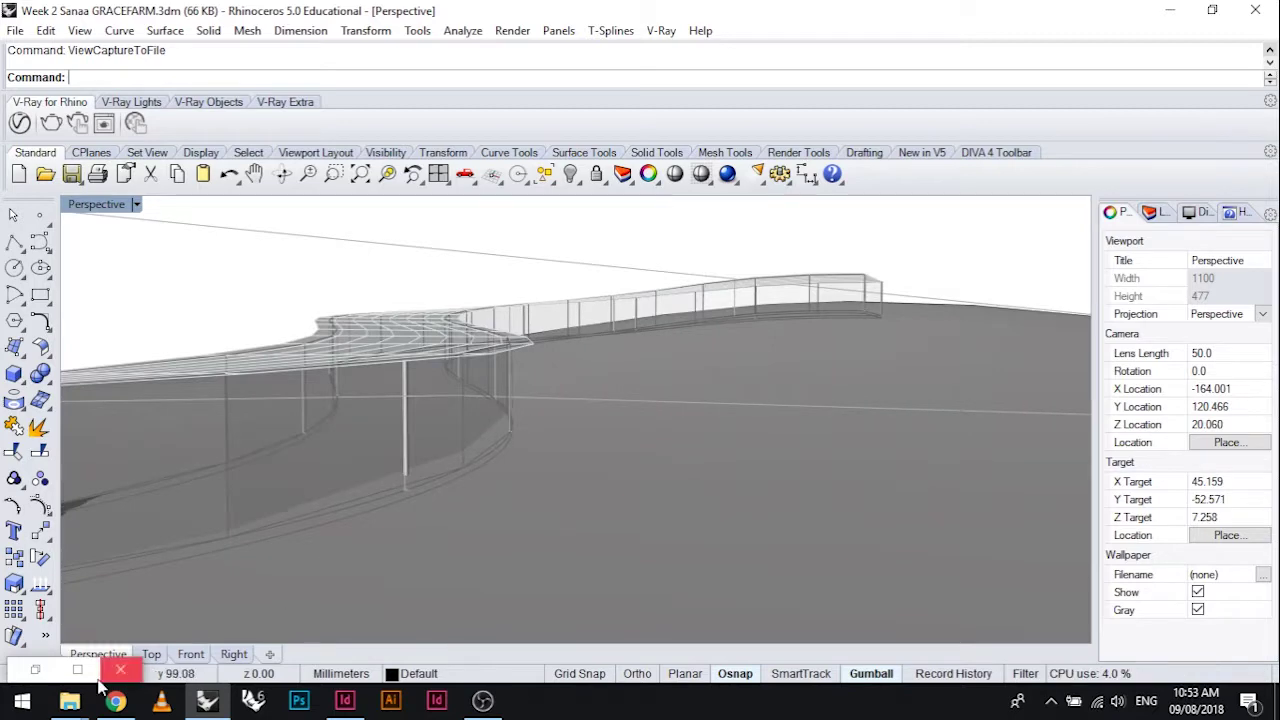
Switch to File Explorer, open 1.jpg from the Week 2 Script Captures folder and examine its image resolution up close
mouse_move(70, 705)
click(70, 640)
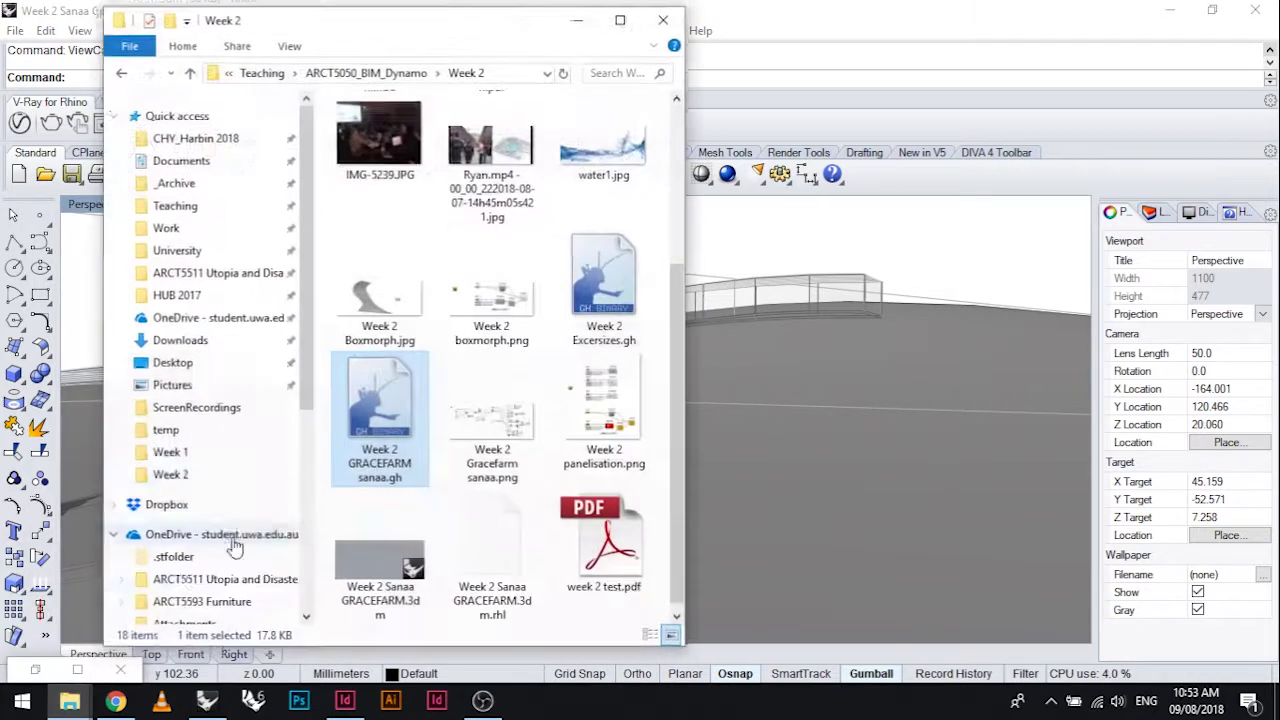
scroll(459, 153, up, 4)
double_click(494, 150)
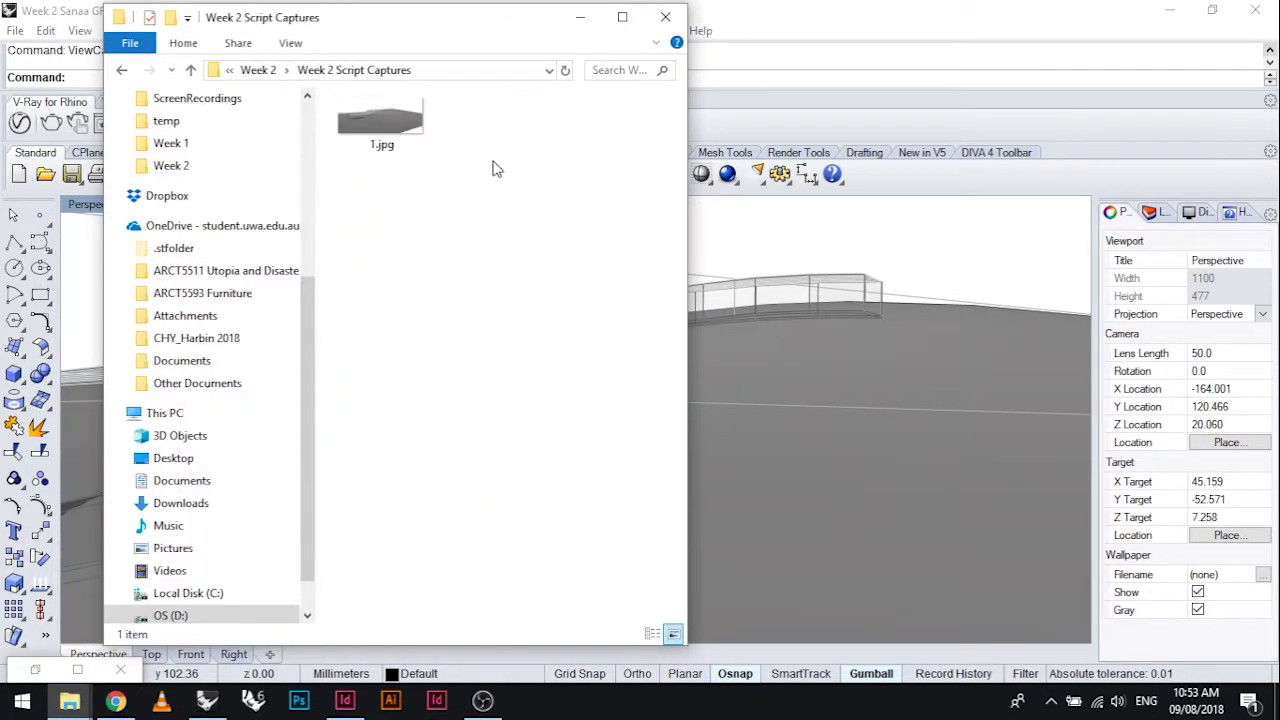
double_click(405, 130)
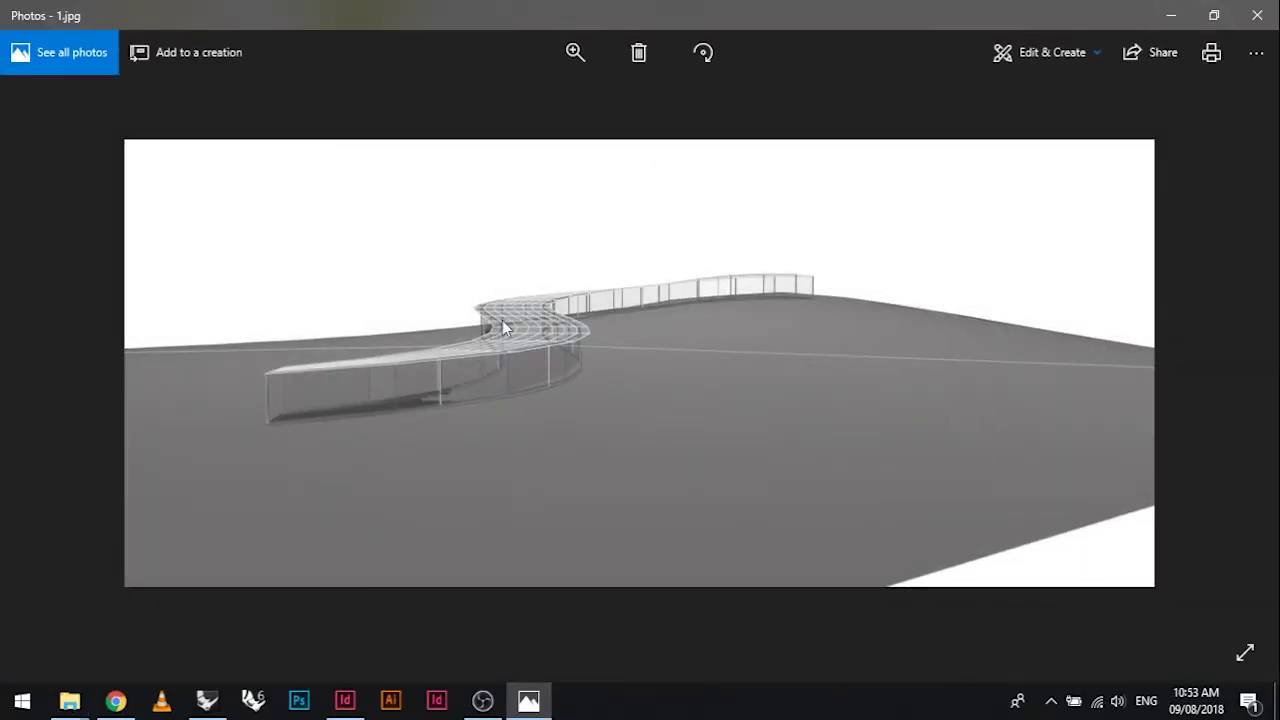
scroll(557, 325, up, 4)
drag(590, 245, 598, 550)
drag(740, 375, 679, 298)
click(1171, 15)
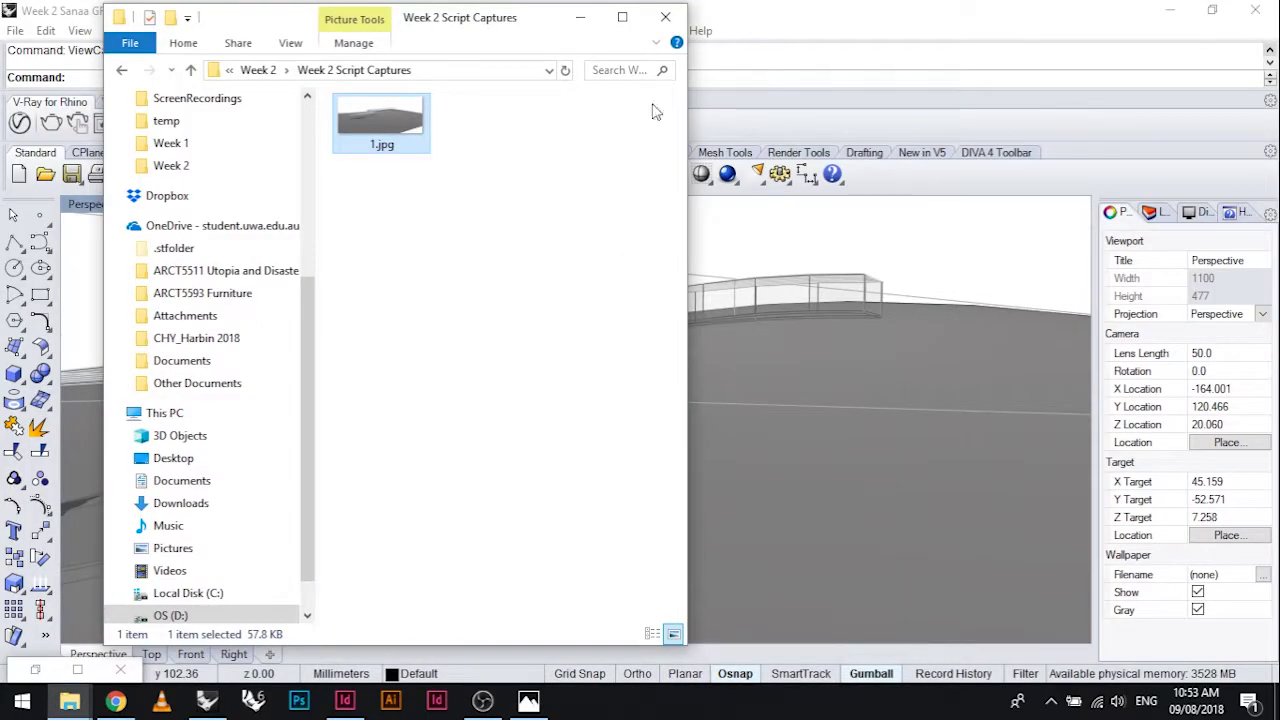
click(590, 16)
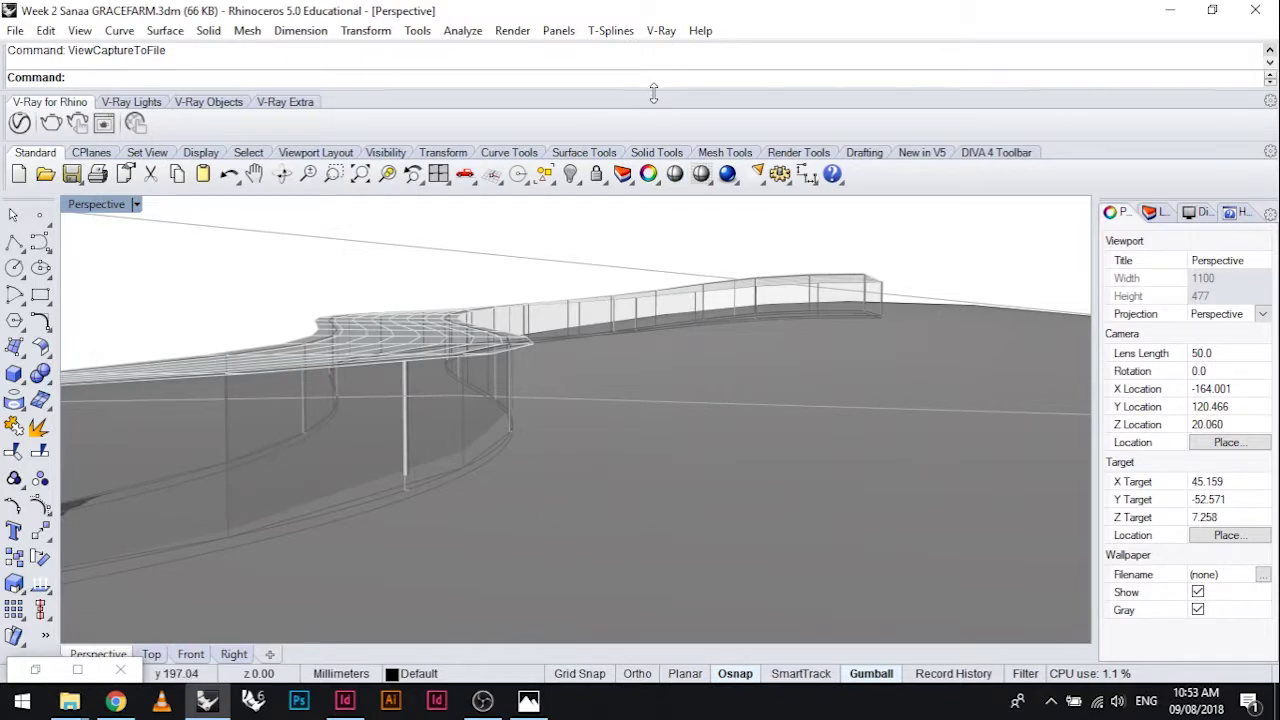
Frame the whole pavilion from a higher viewpoint and run -ViewCaptureToFile with 2.jpg in Week 2 Script Captures as the output file
right_drag(692, 314, 720, 314)
scroll(703, 334, down, 6)
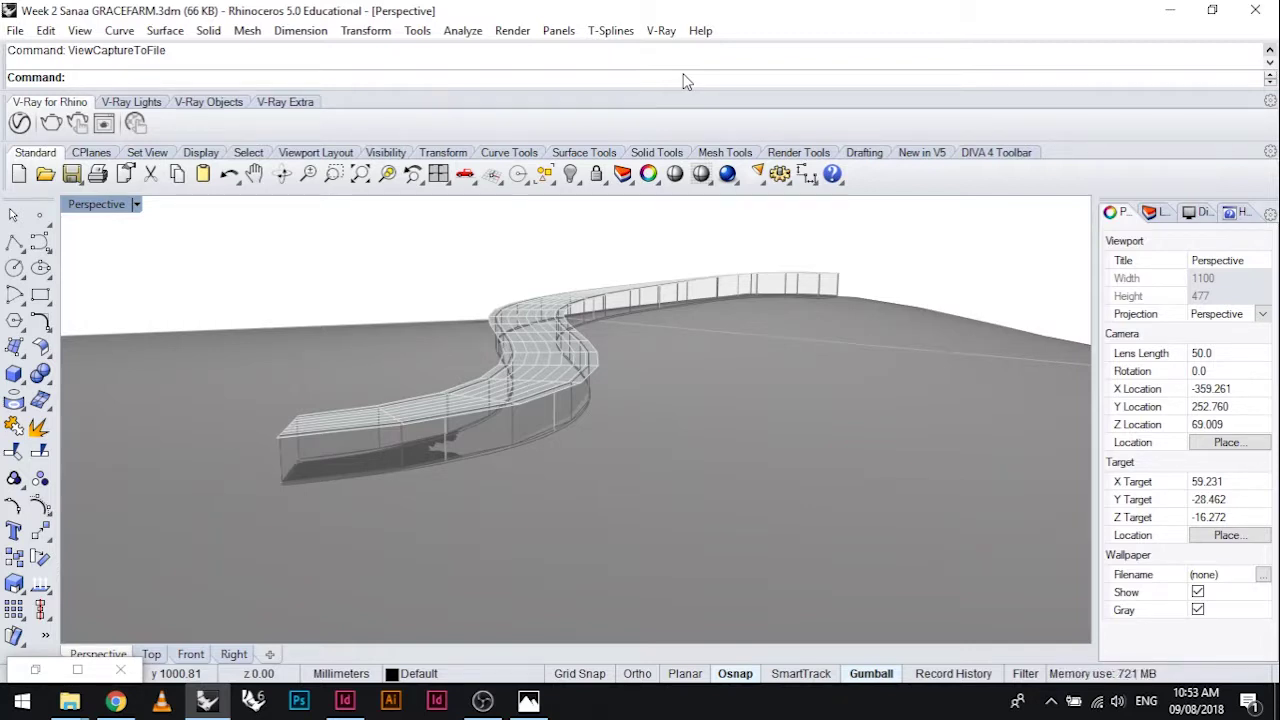
text(View)
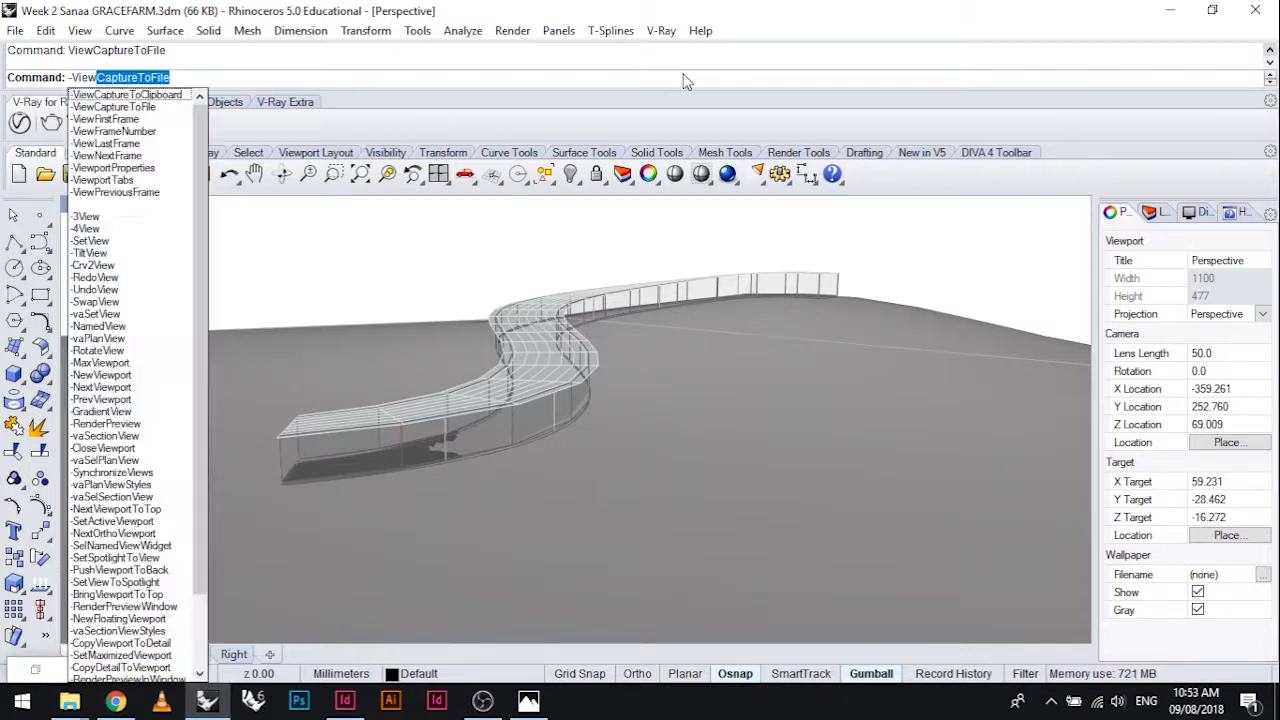
text(CaptureToFile)
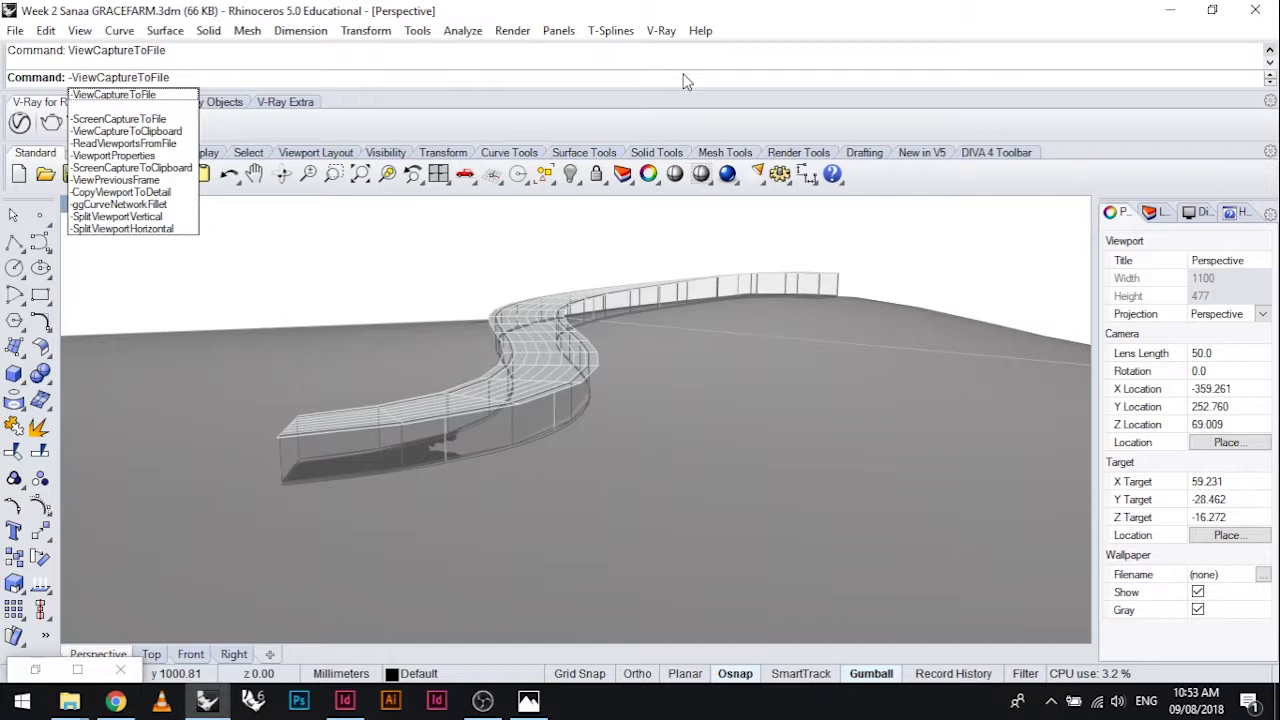
key(Return)
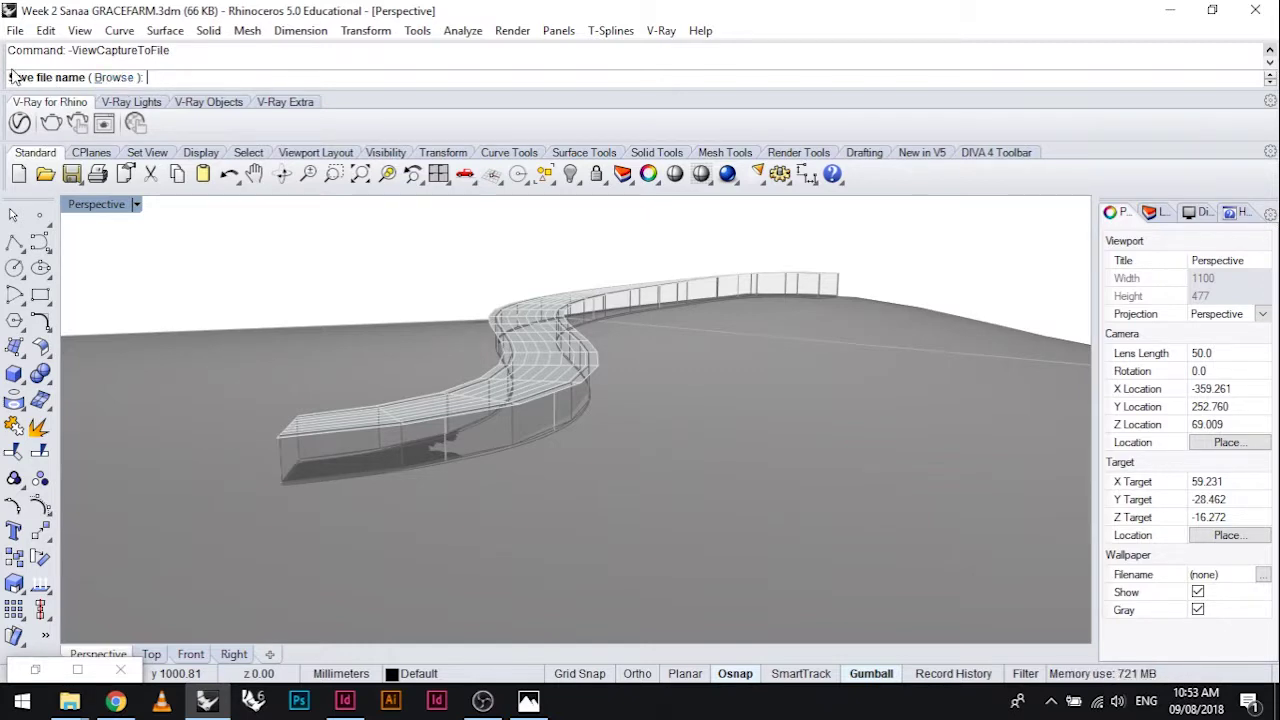
click(113, 77)
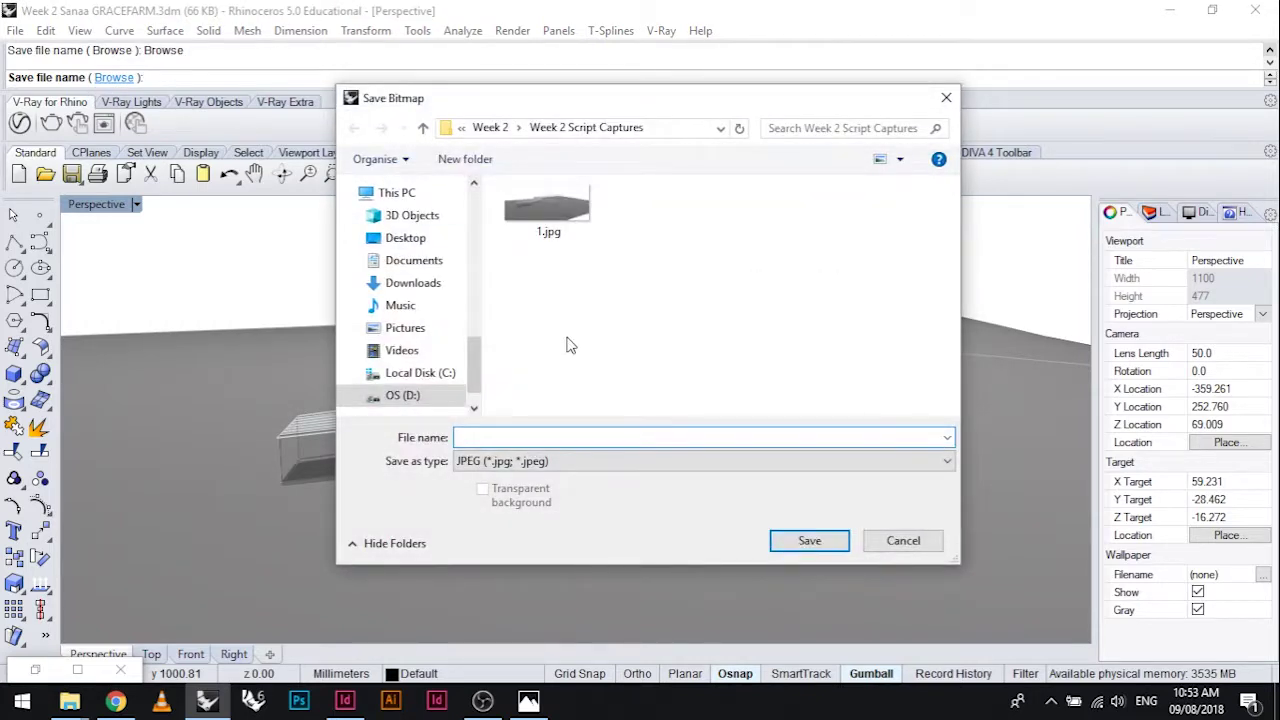
click(834, 545)
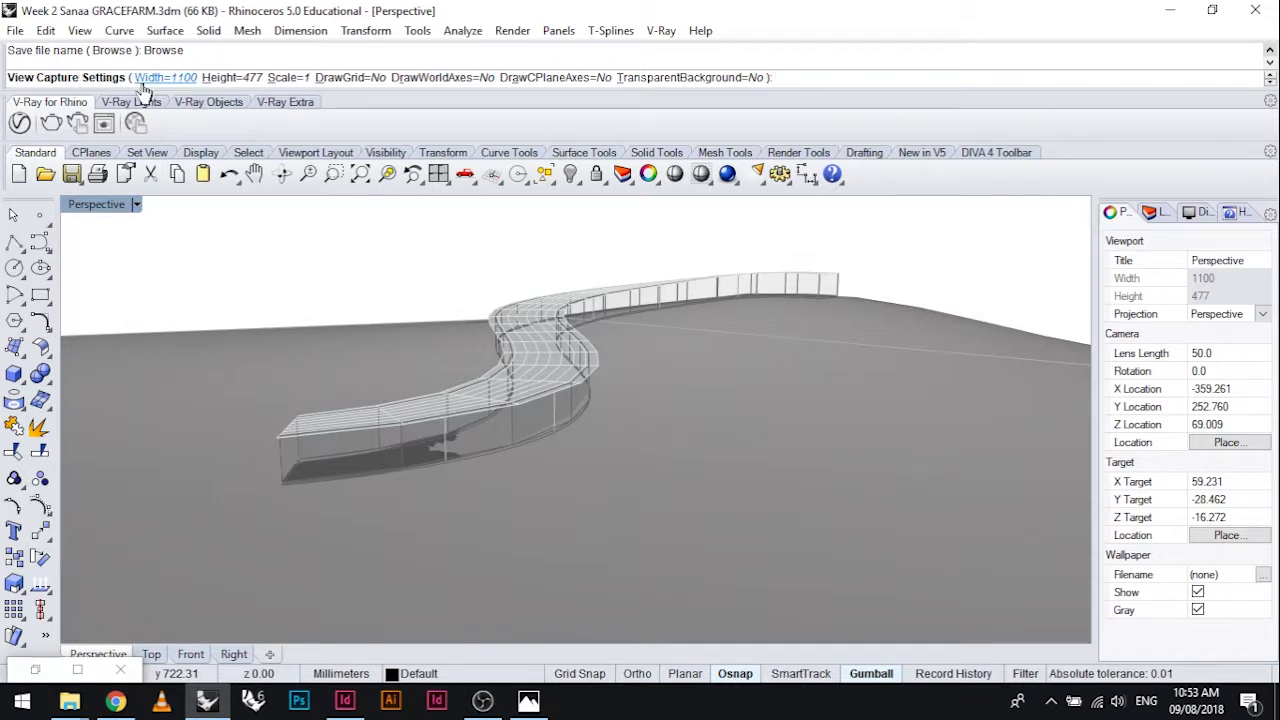
Set the view capture scale multiplier to 4 and complete the capture
click(293, 80)
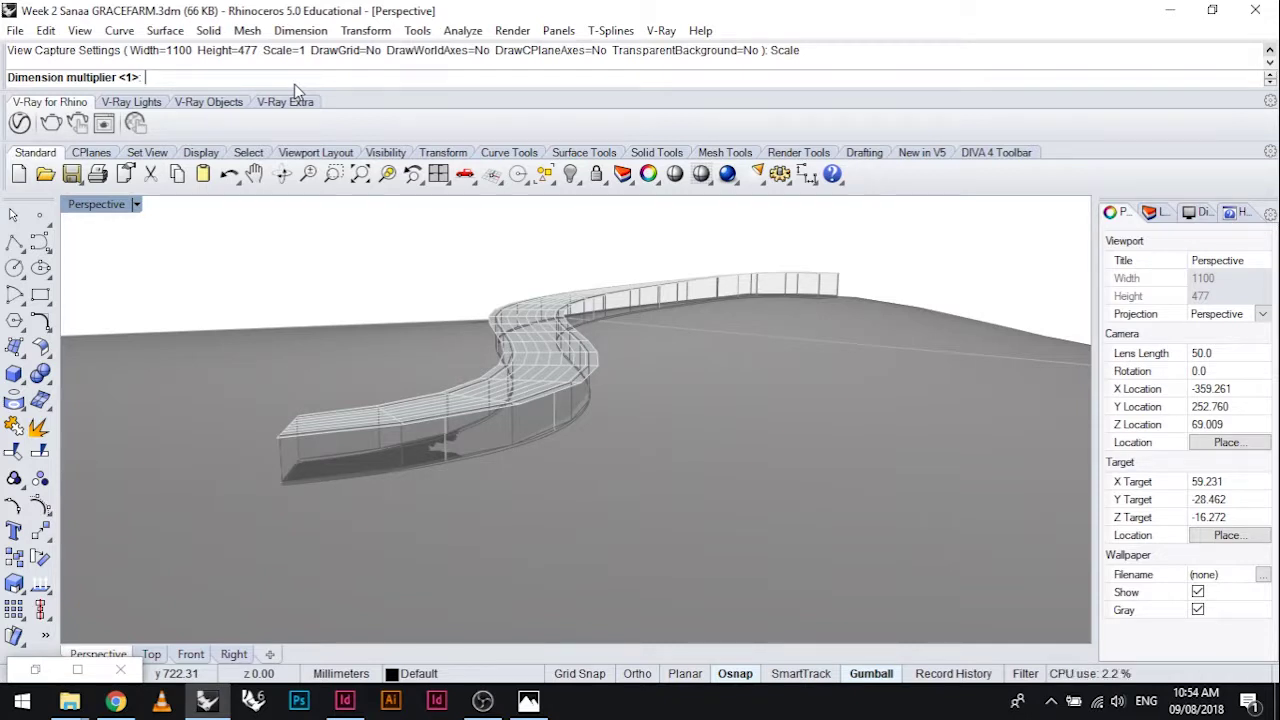
text(4)
key(Return)
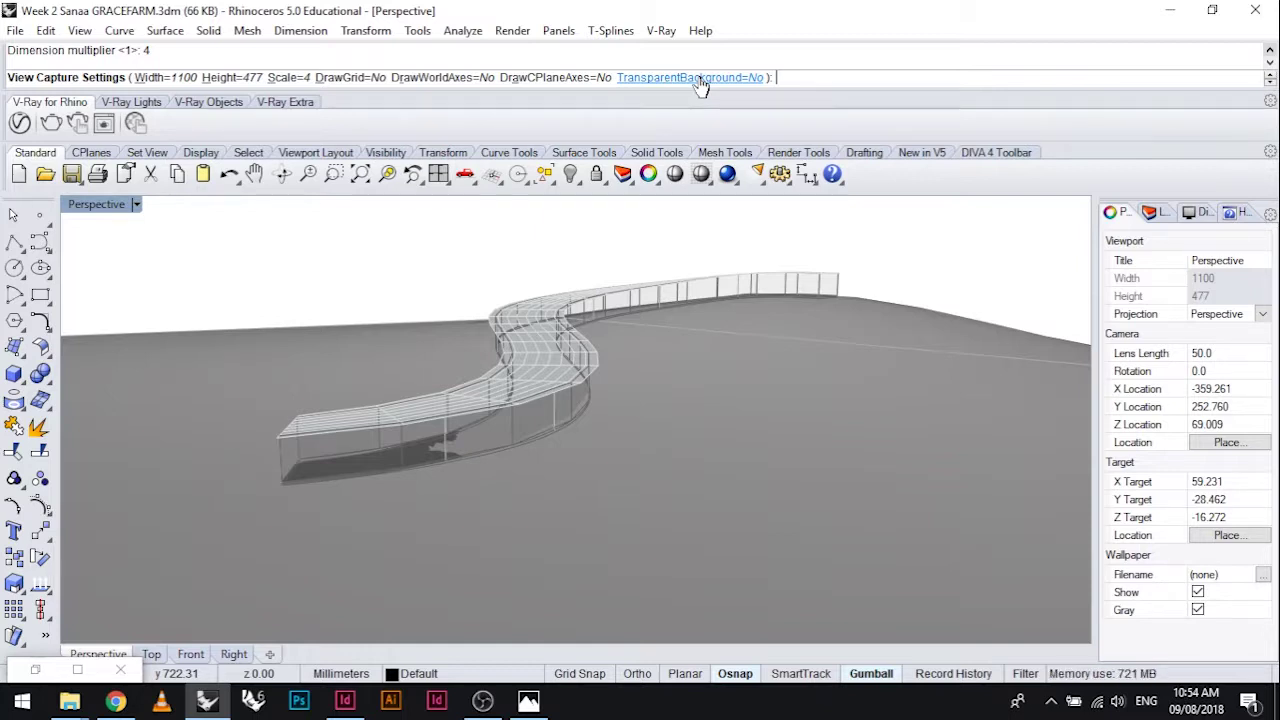
key(Return)
key(Return)
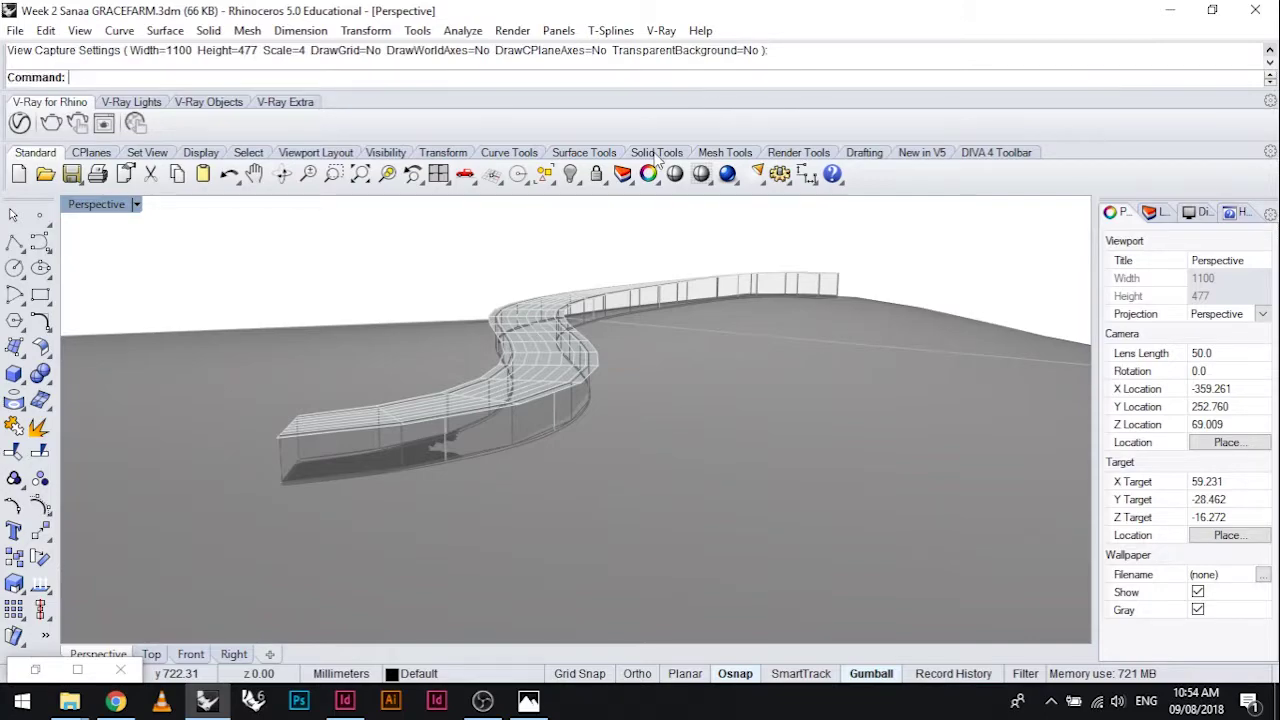
Switch to File Explorer, open 2.jpg from Week 2 Script Captures and examine the pavilion's roof, glazing and columns up close
mouse_move(69, 701)
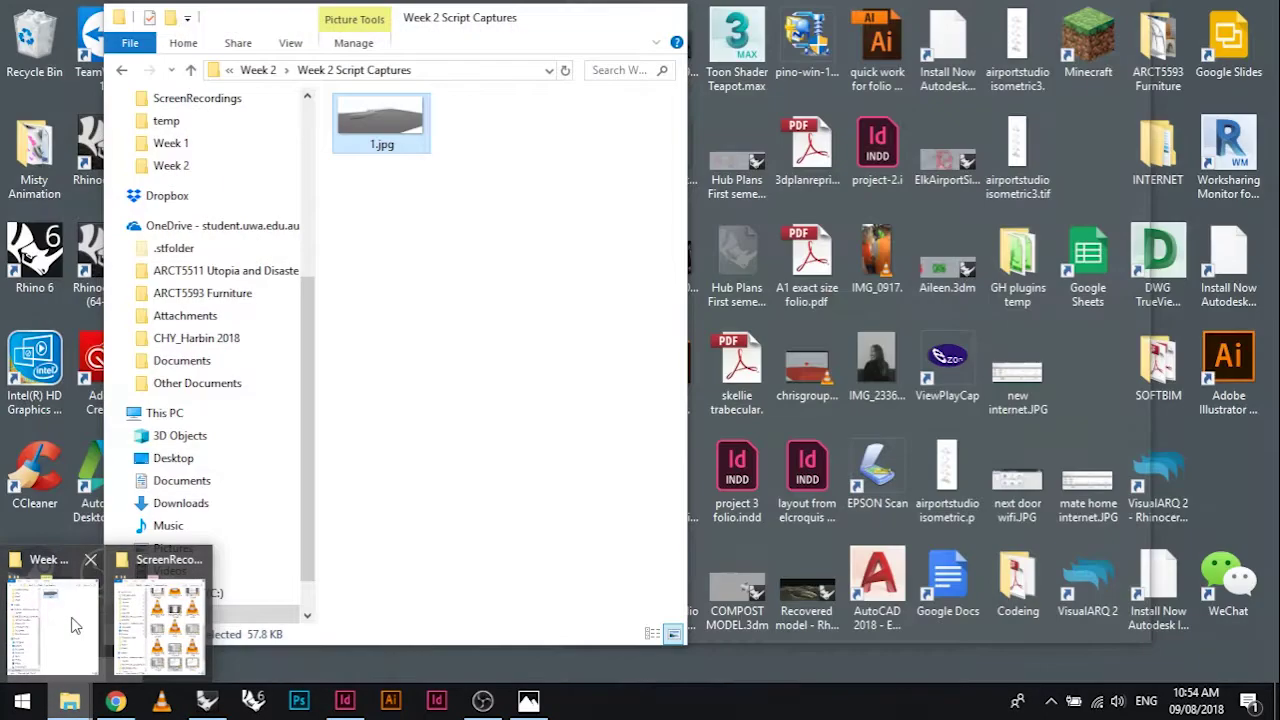
click(80, 625)
click(519, 165)
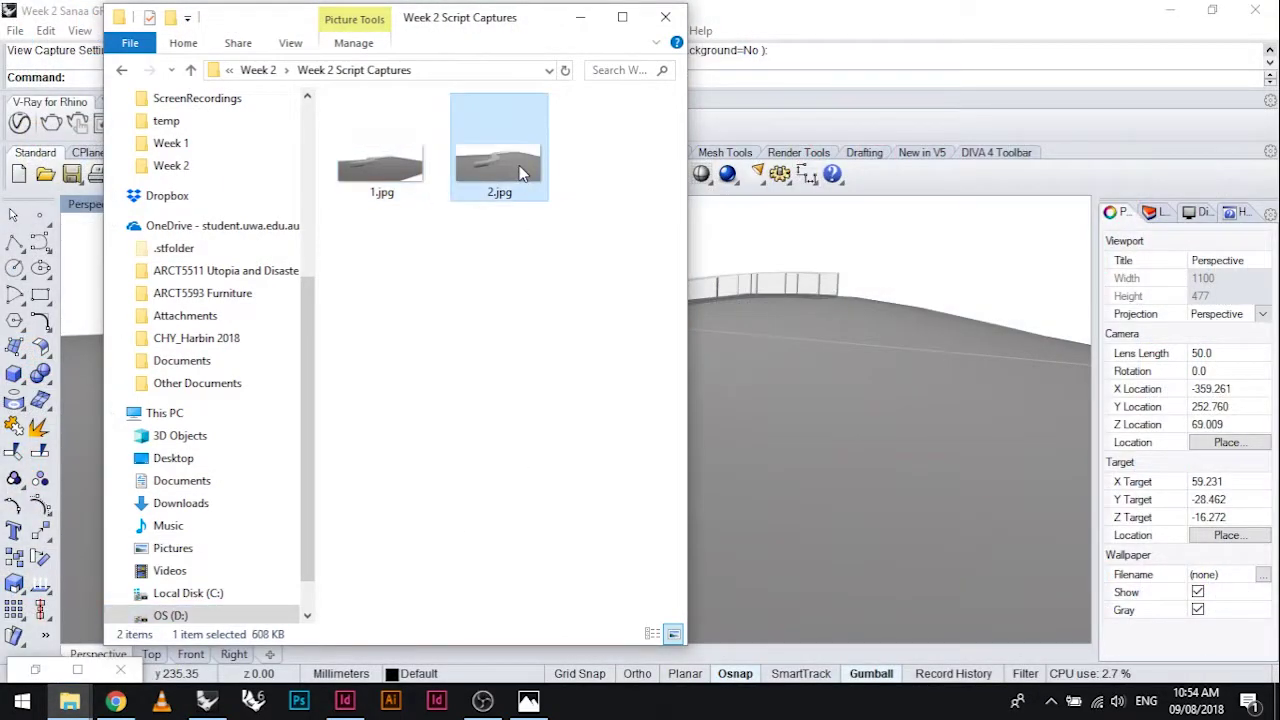
scroll(620, 330, up, 3)
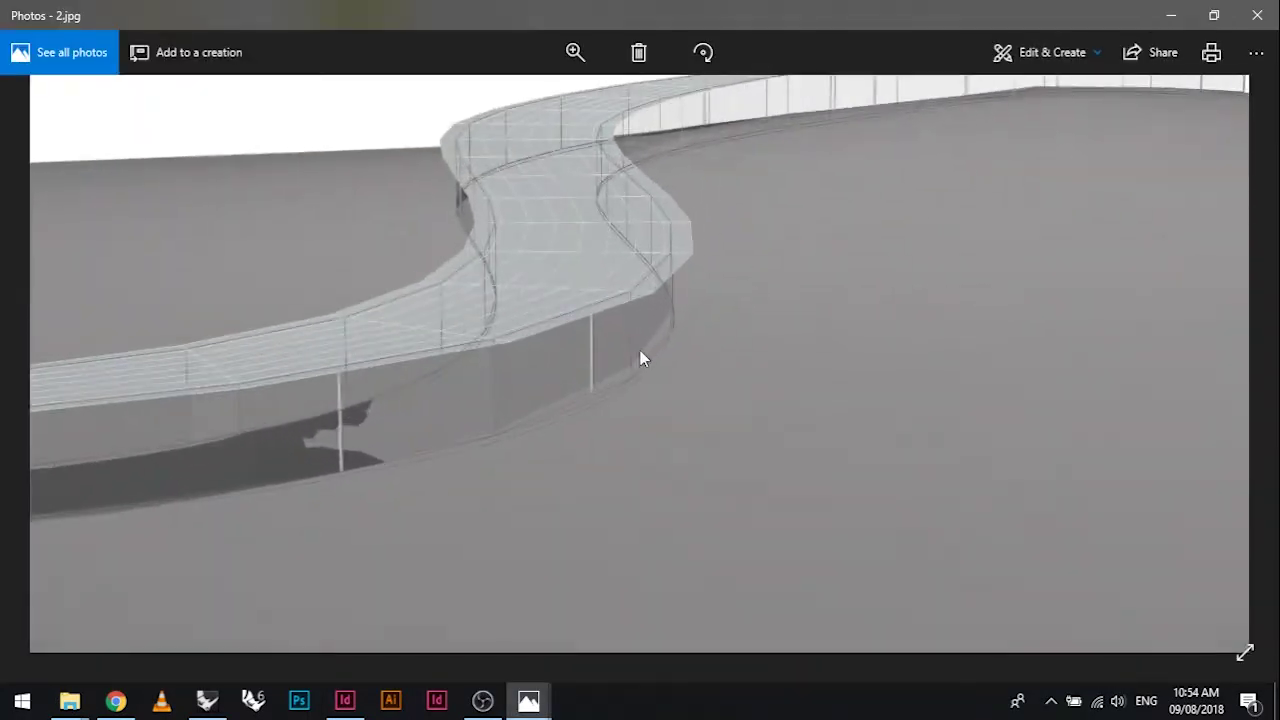
scroll(710, 246, up, 3)
drag(641, 235, 433, 287)
drag(909, 363, 511, 289)
drag(612, 290, 1037, 263)
drag(668, 525, 737, 269)
scroll(741, 273, down, 2)
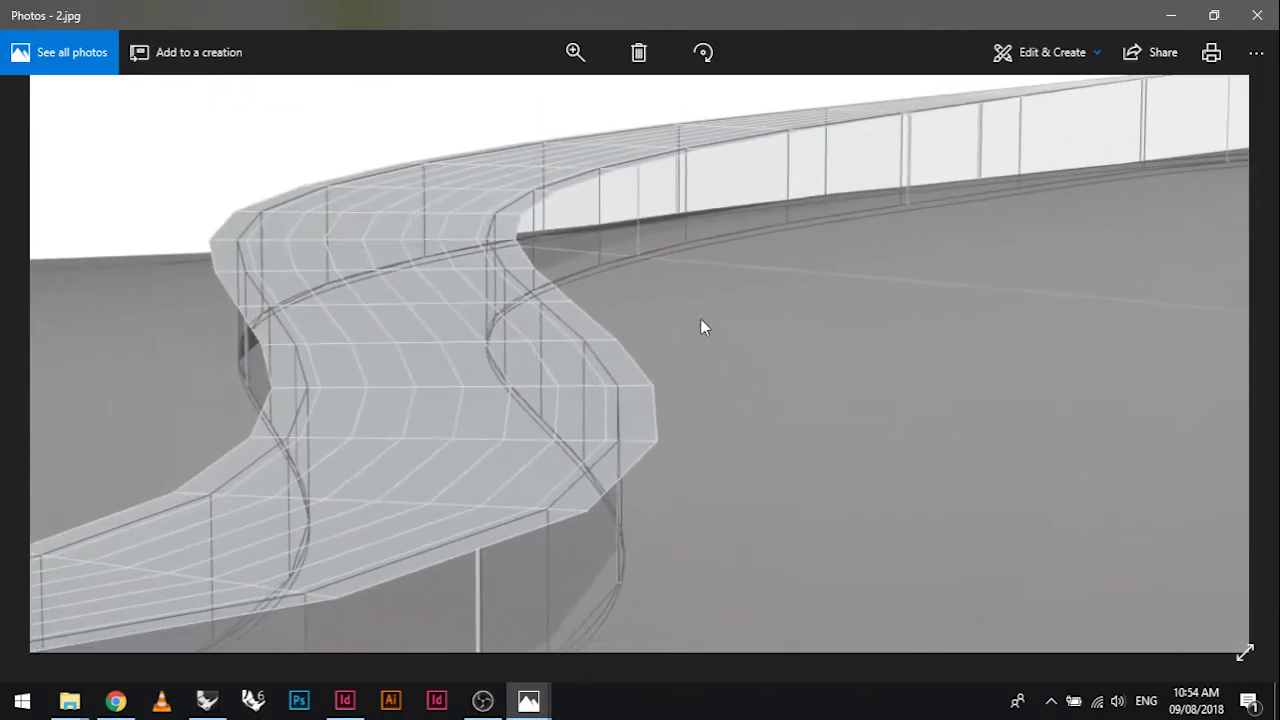
drag(672, 375, 635, 286)
scroll(638, 296, down, 3)
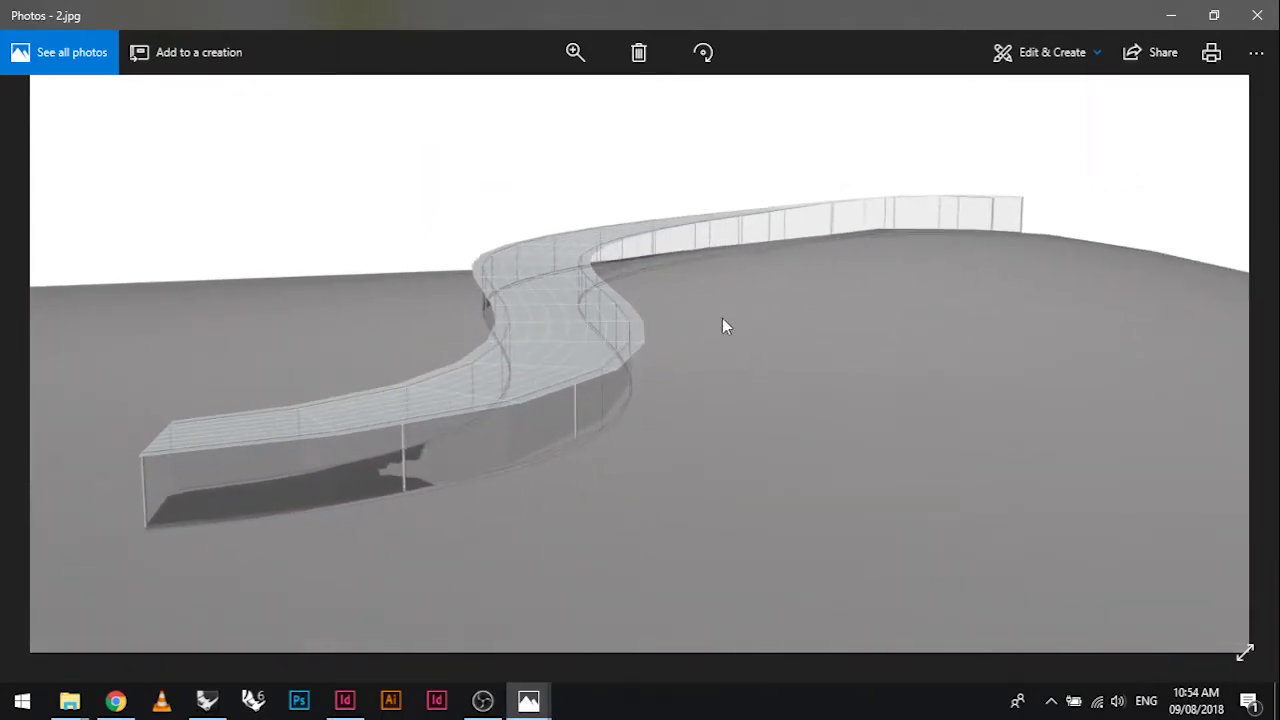
scroll(600, 314, up, 1)
scroll(594, 314, down, 2)
click(1171, 15)
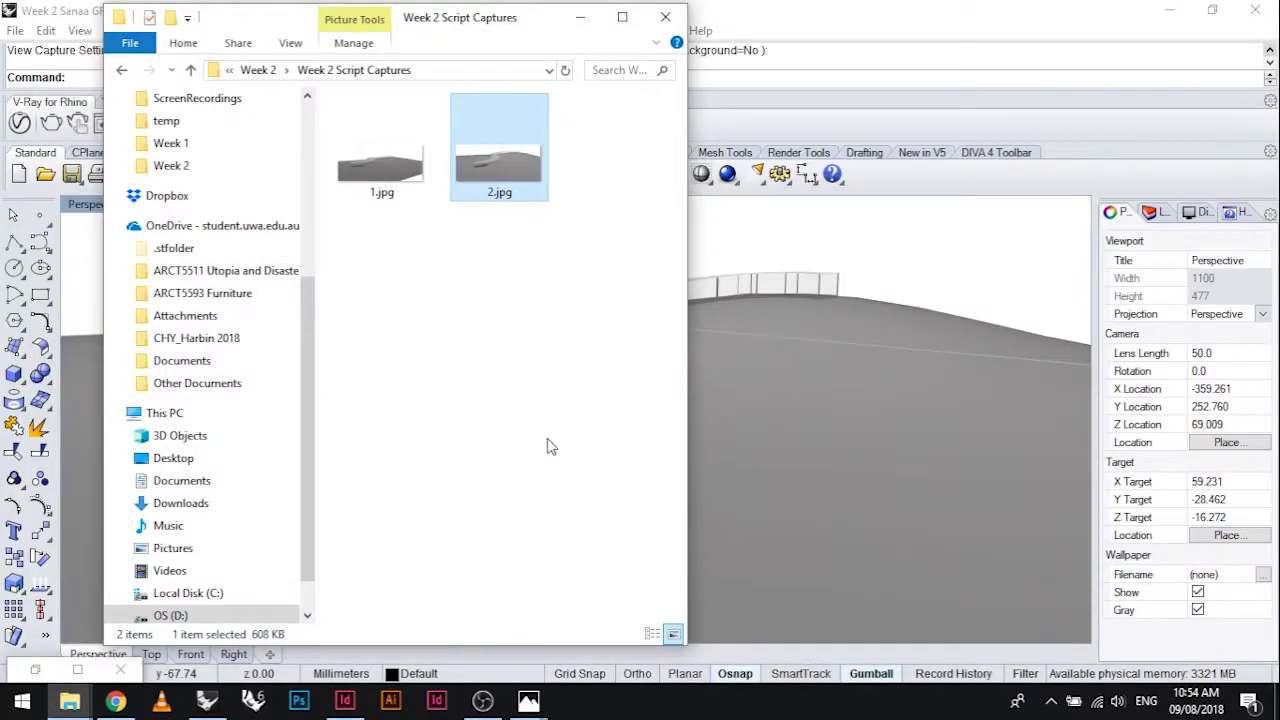
click(581, 17)
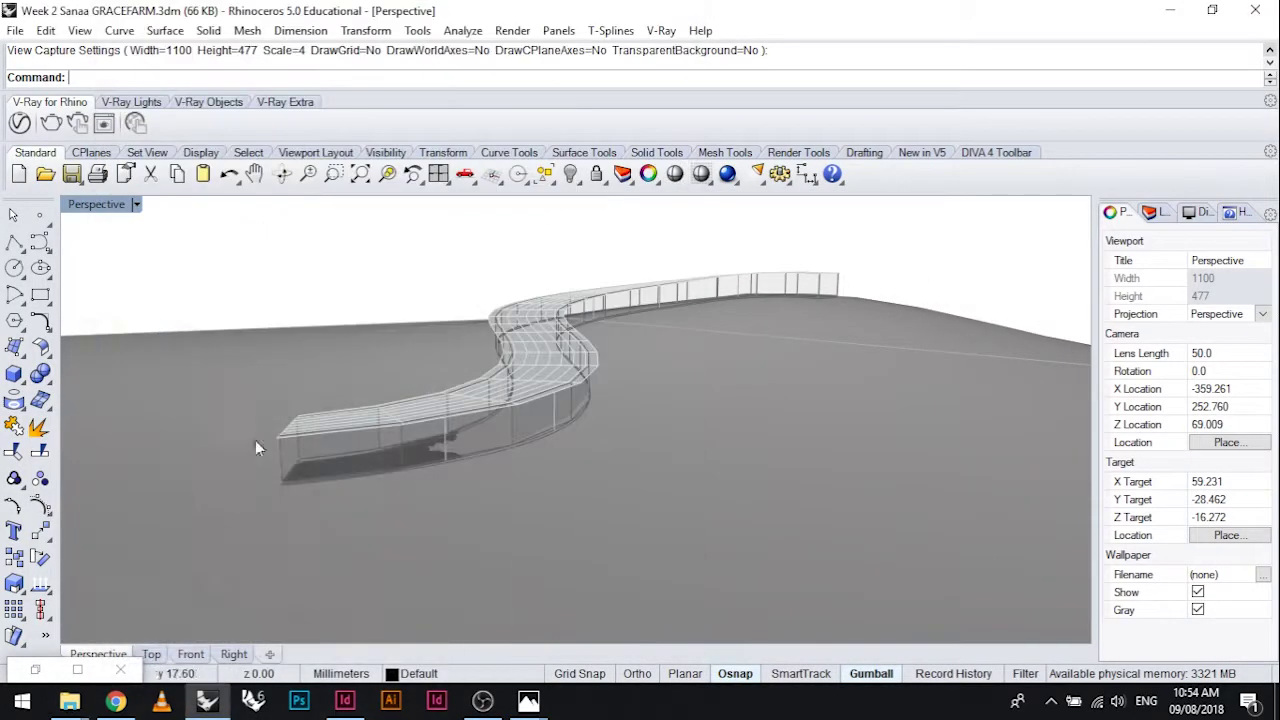
Restore the Grasshopper window on the Grace Farm definition and start a hi-res image export of the script
double_click(35, 668)
scroll(1013, 393, down, 3)
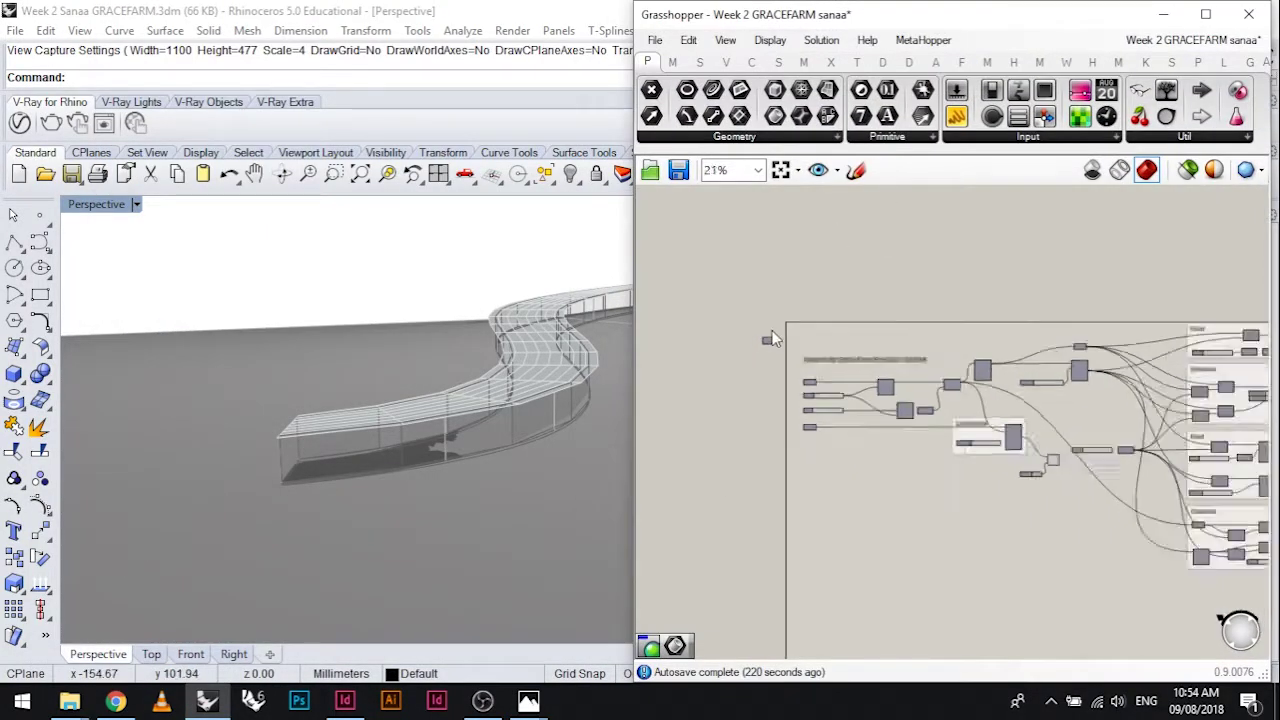
scroll(1011, 391, up, 3)
right_drag(799, 300, 927, 278)
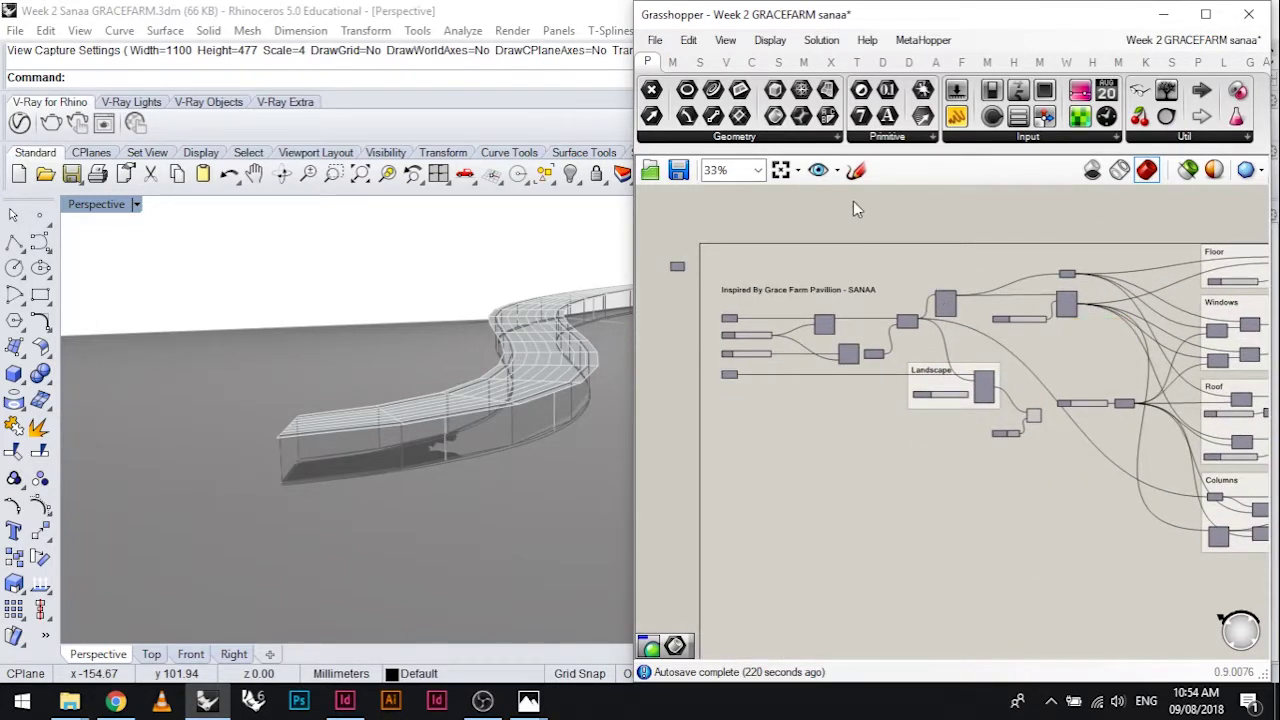
scroll(754, 283, up, 2)
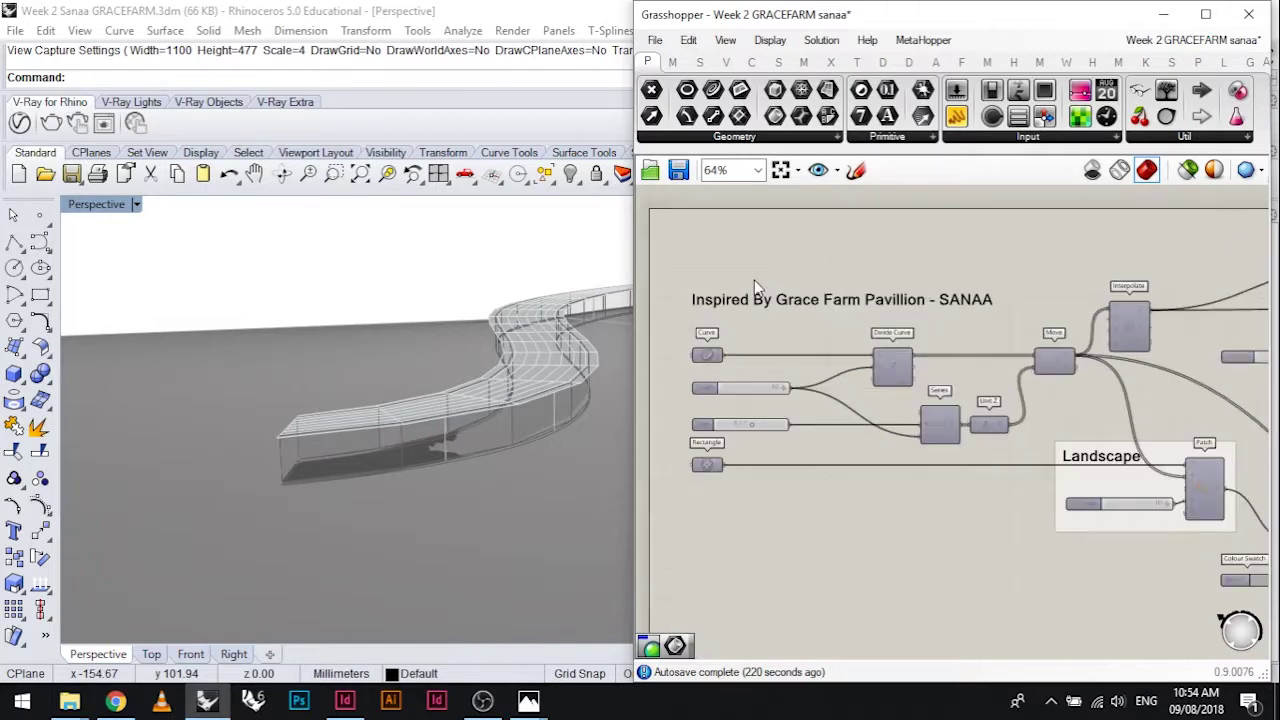
click(653, 40)
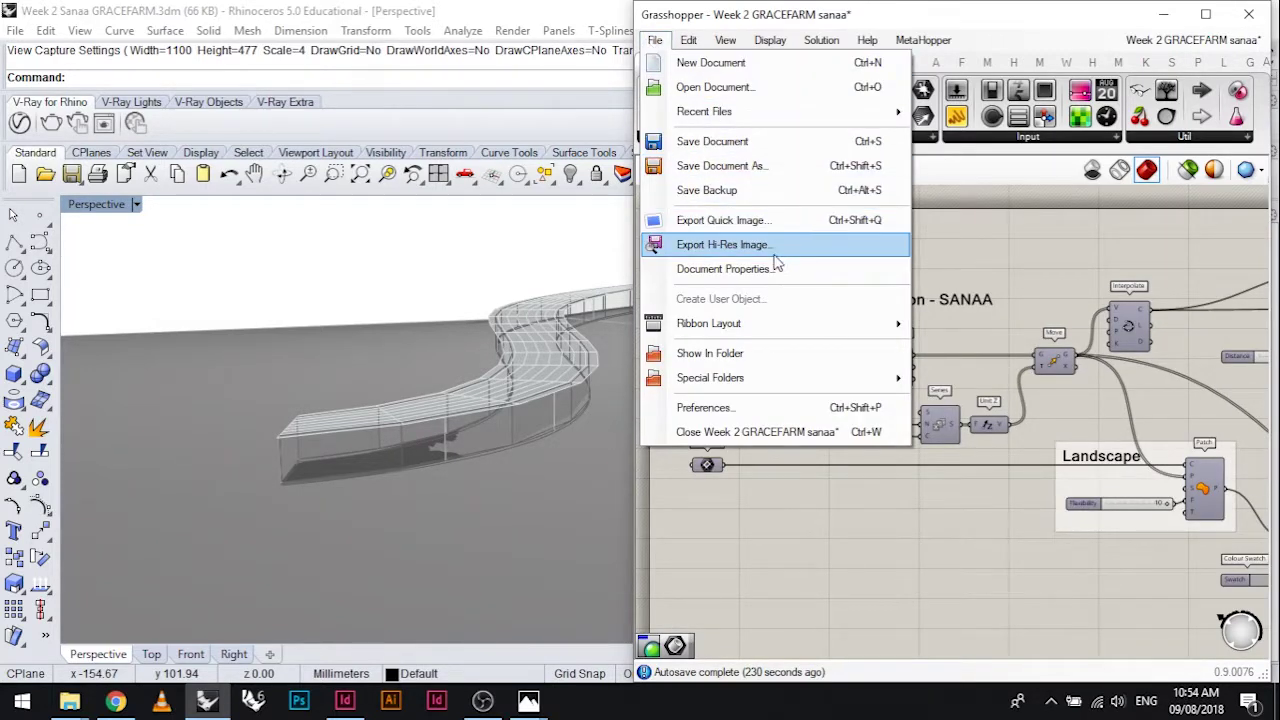
click(727, 248)
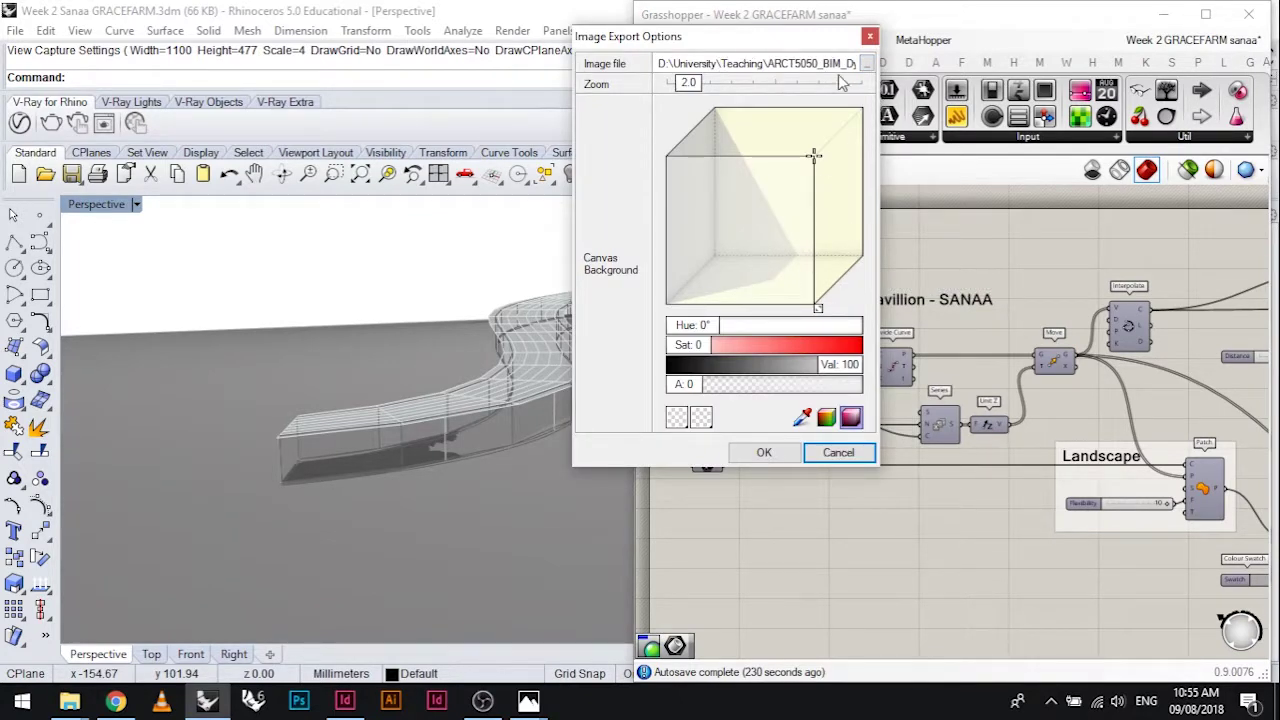
Export the hi-res script image as Week 2 panelisation.png into the Week 2 Script Captures folder, without replacing the file in Week 2
click(868, 64)
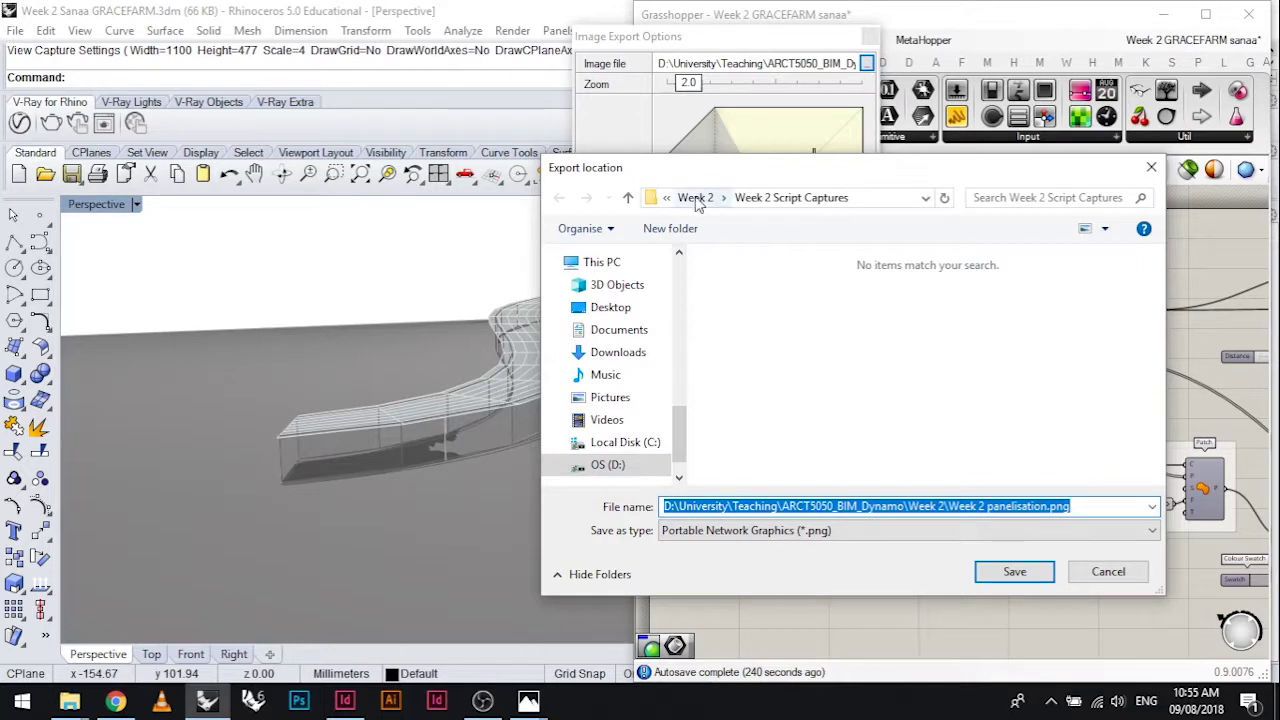
click(1008, 571)
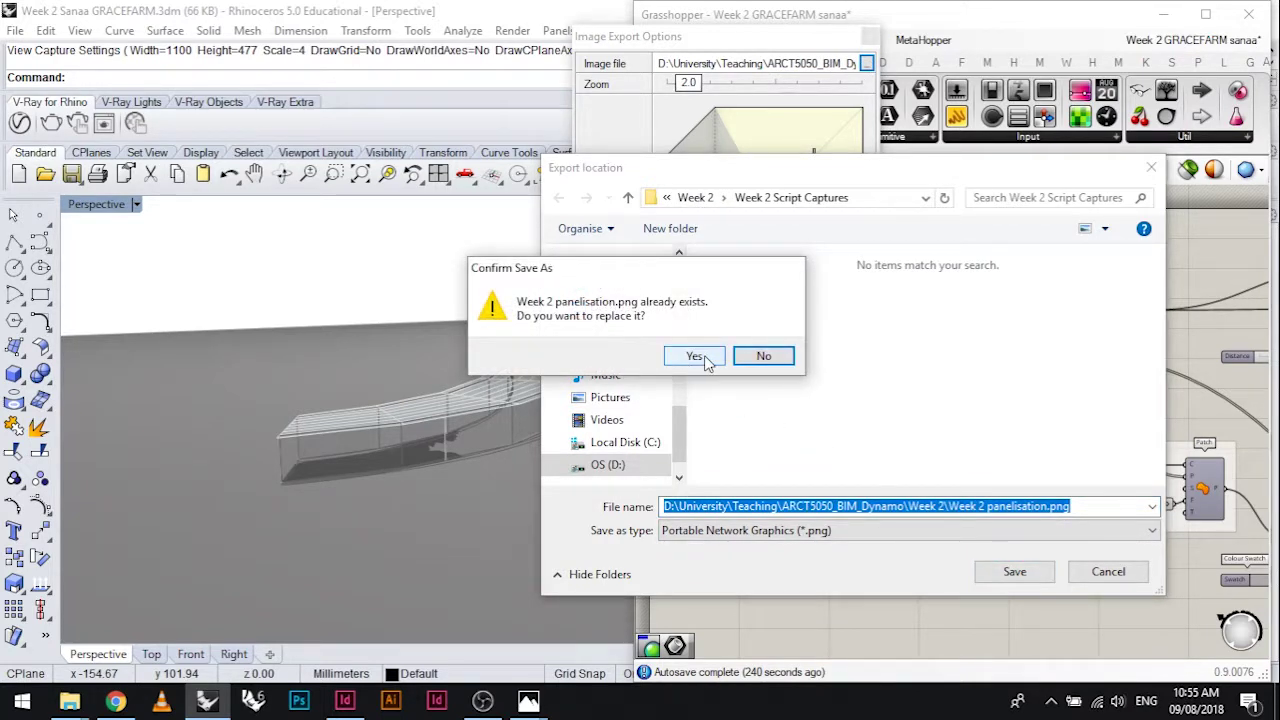
click(760, 357)
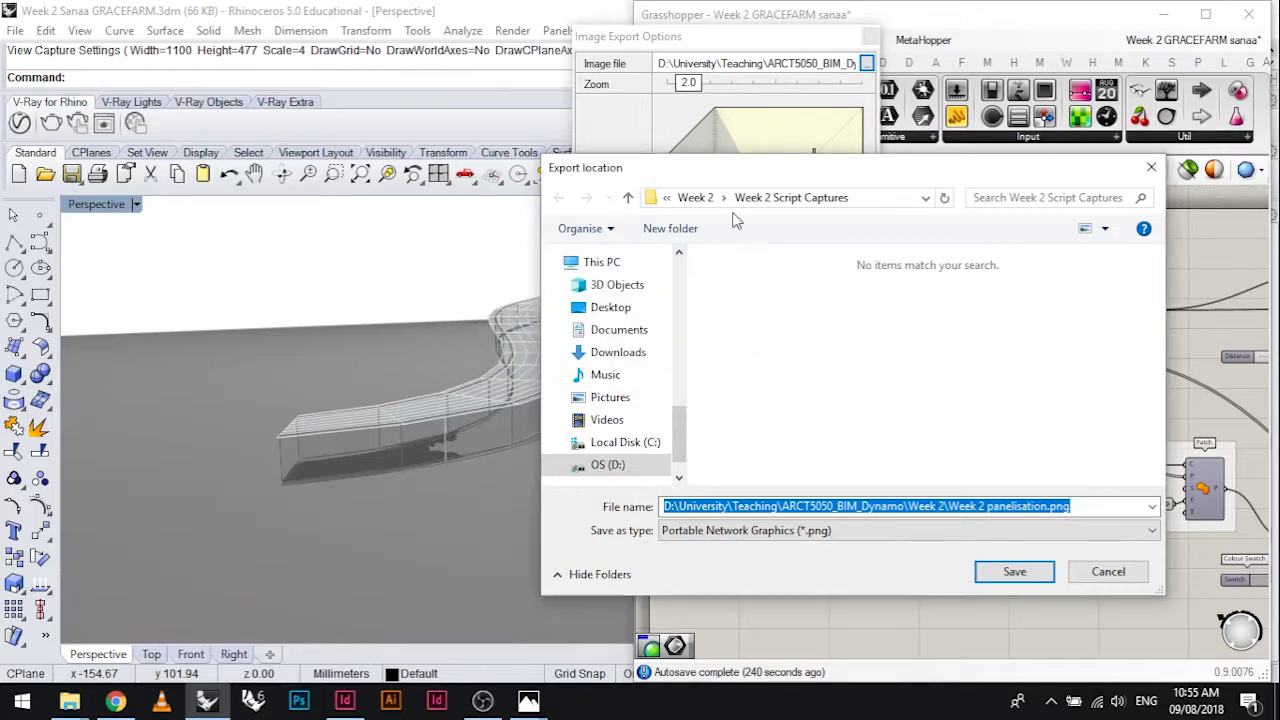
click(700, 197)
double_click(856, 302)
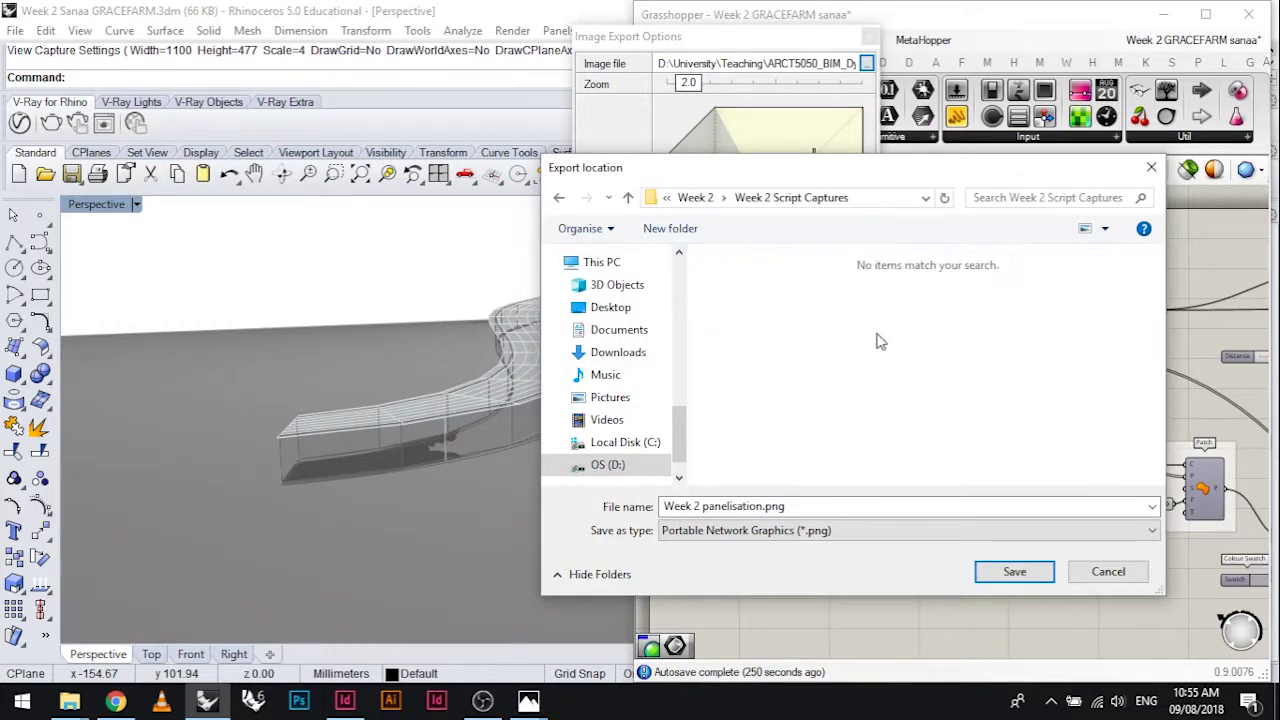
click(1016, 571)
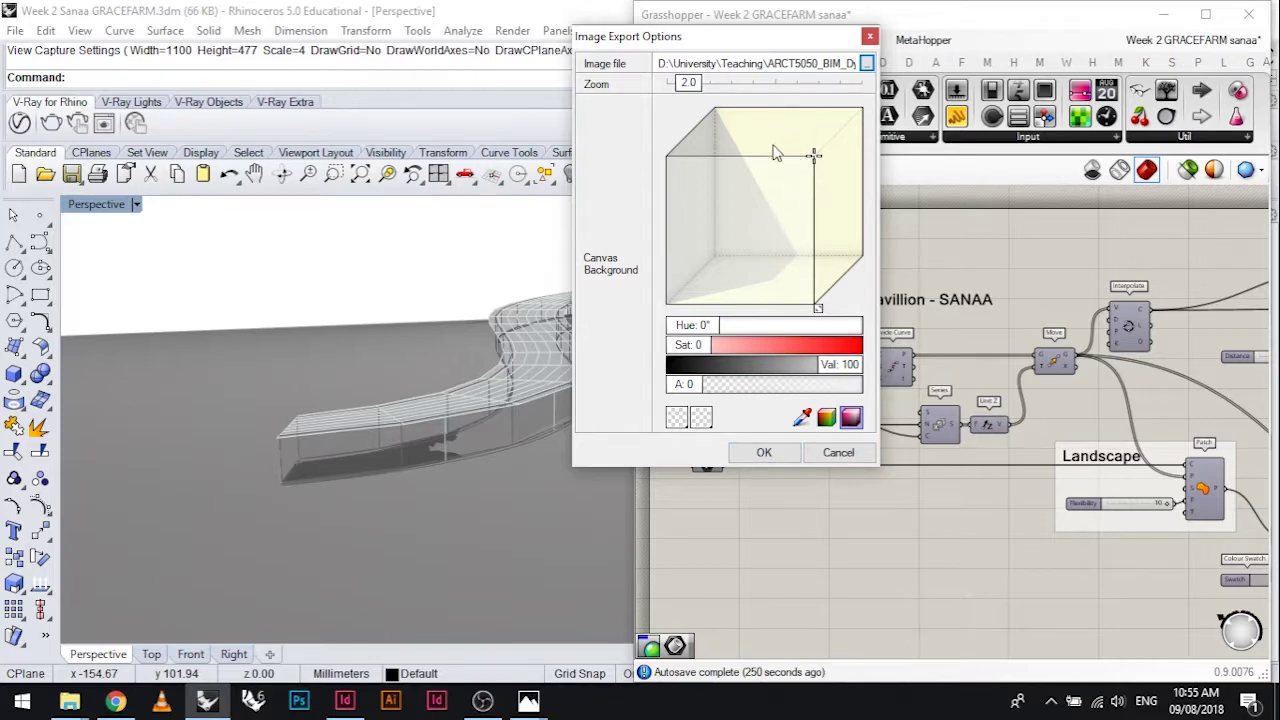
click(764, 455)
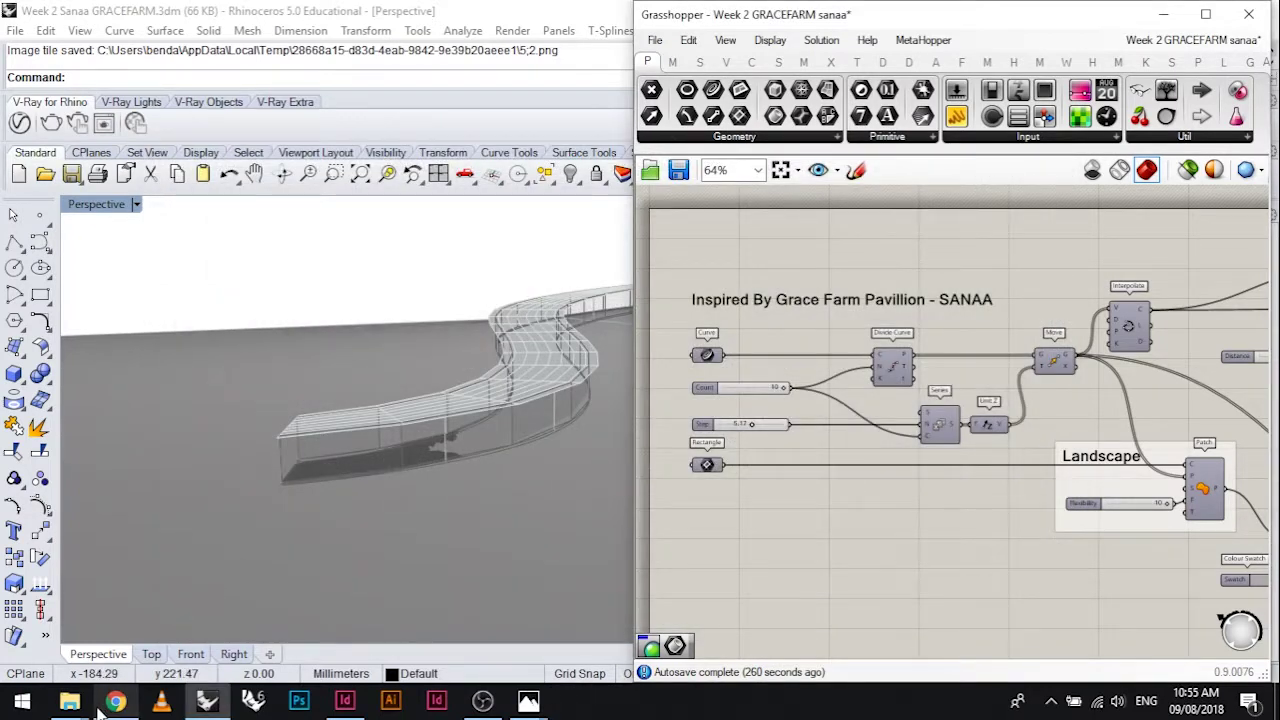
Open Week 2 panelisation.png from Week 2 Script Captures in Photoshop and examine the exported script's components and wires up close
mouse_move(69, 700)
click(55, 622)
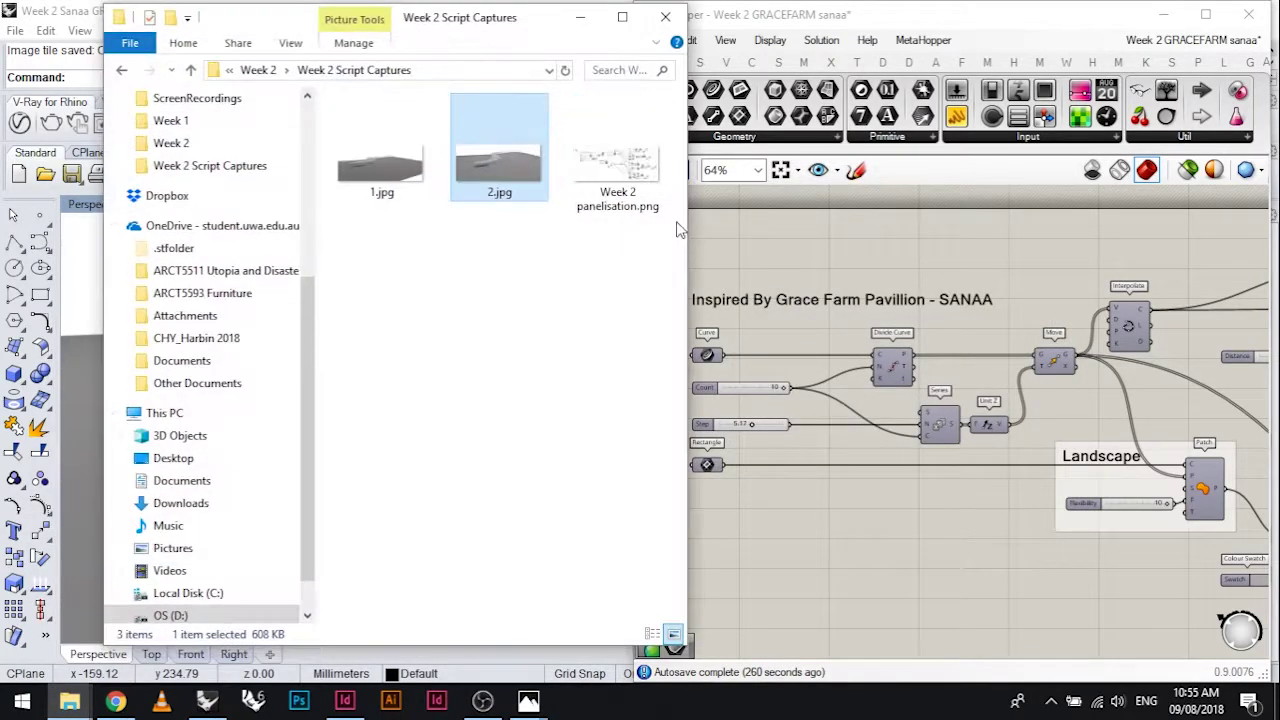
click(631, 160)
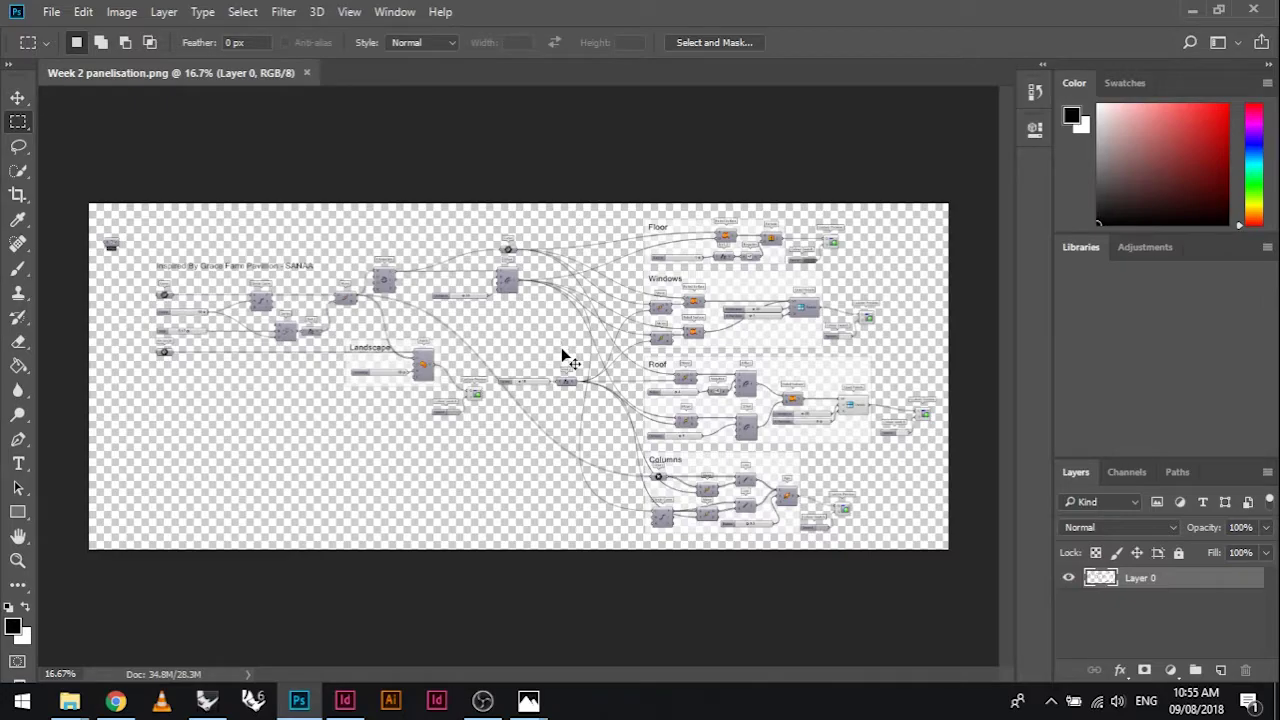
alt+scroll(565, 357, up, 5)
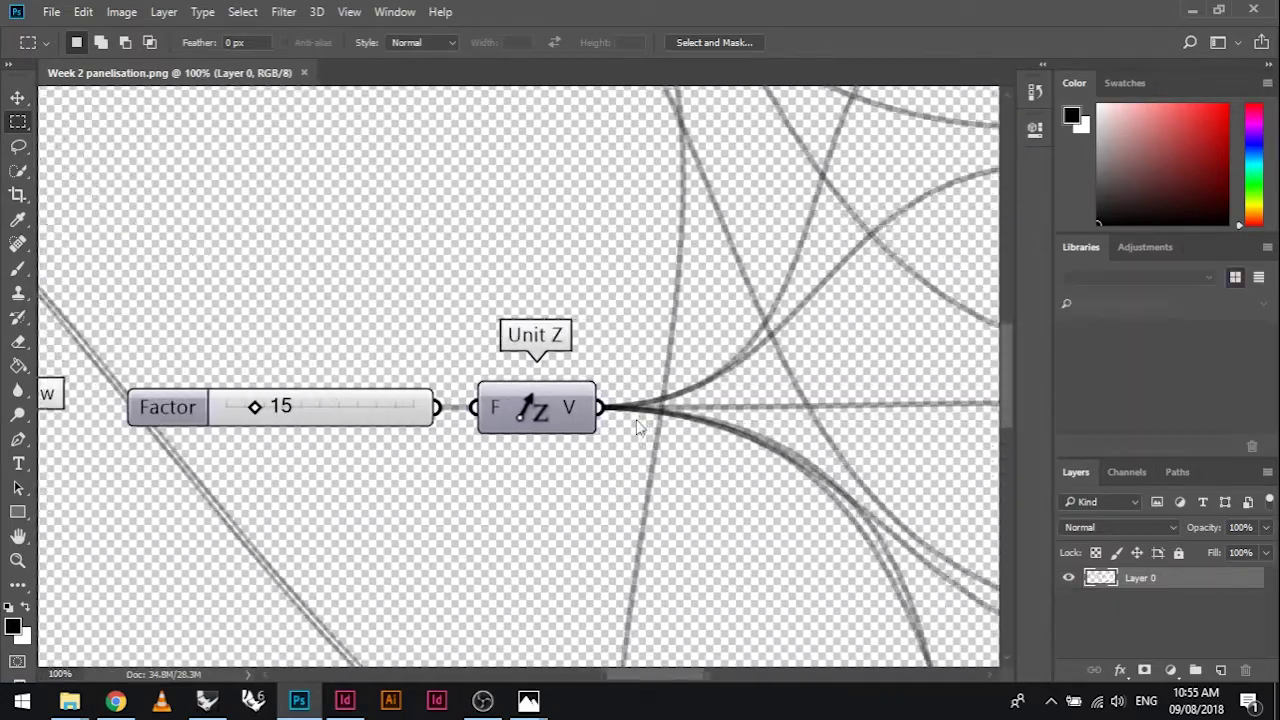
scroll(638, 428, right, 6)
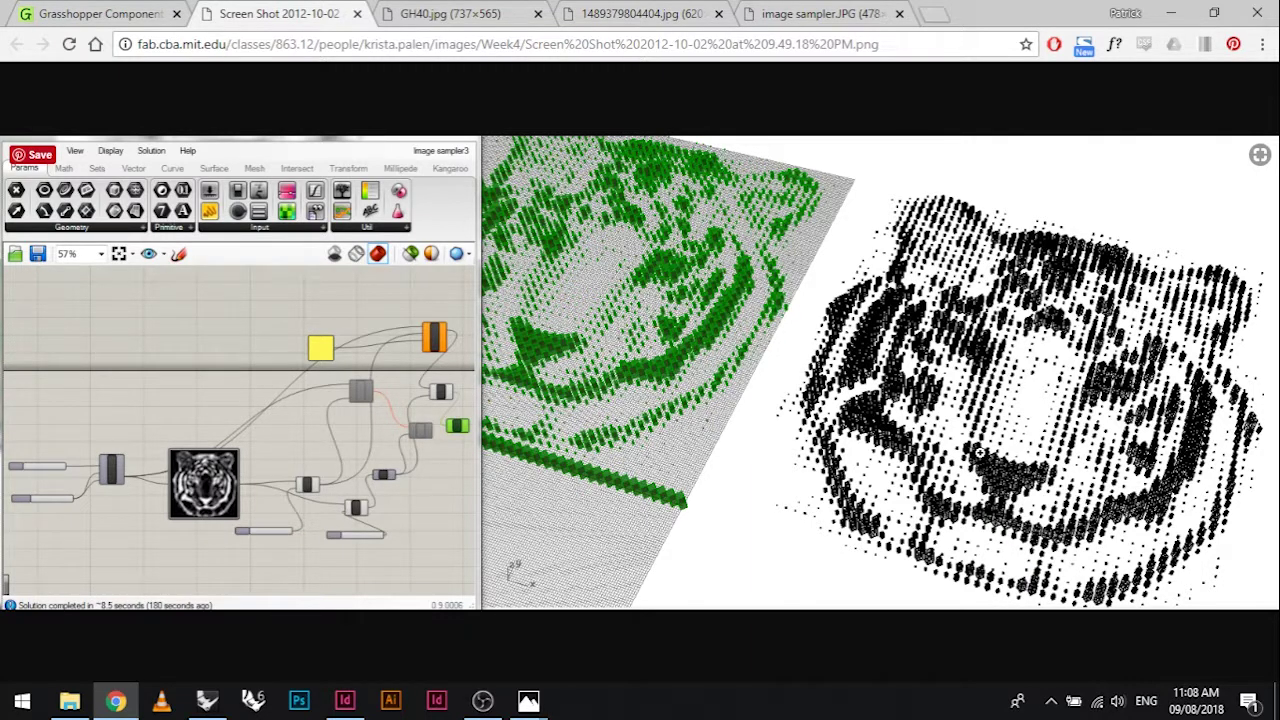
Look through the image sampler reference pictures open in the browser and return to the empty Rhino and Grasshopper files
key(ctrl+Tab)
key(ctrl+Tab)
key(ctrl+Tab)
click(222, 702)
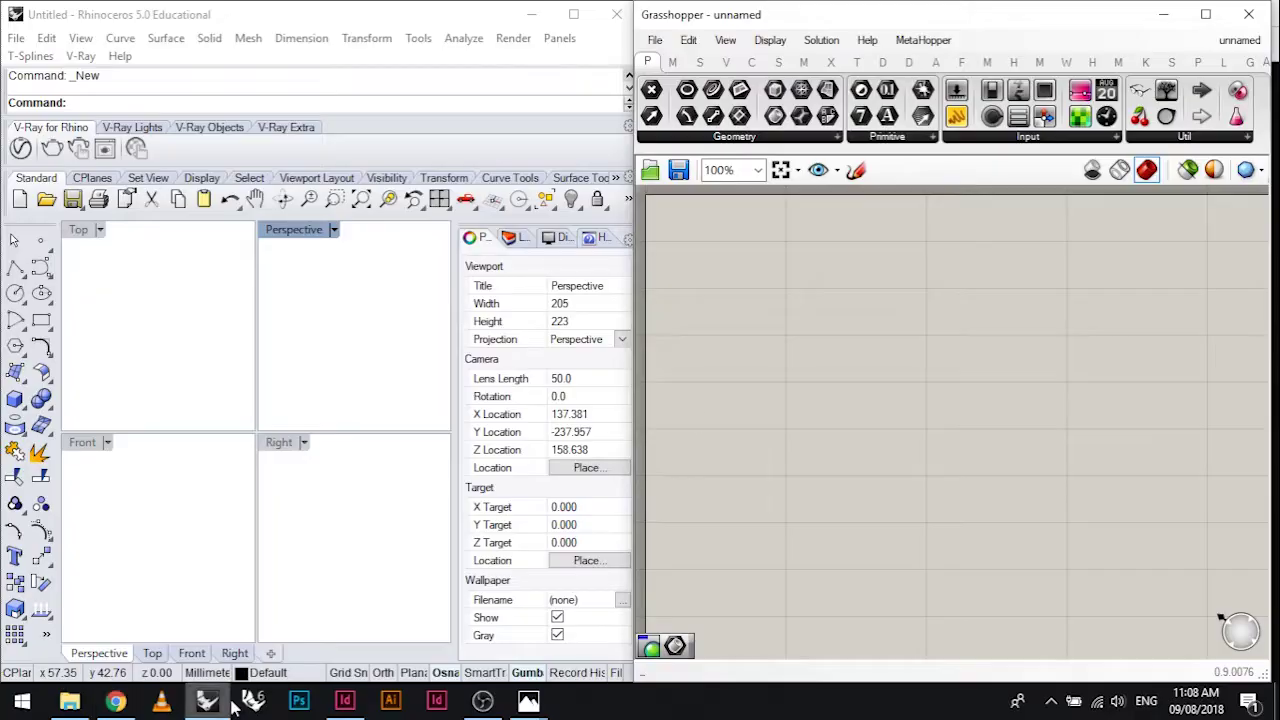
Draw a rectangular corner-to-corner plane surface in Rhino's Front view
click(14, 372)
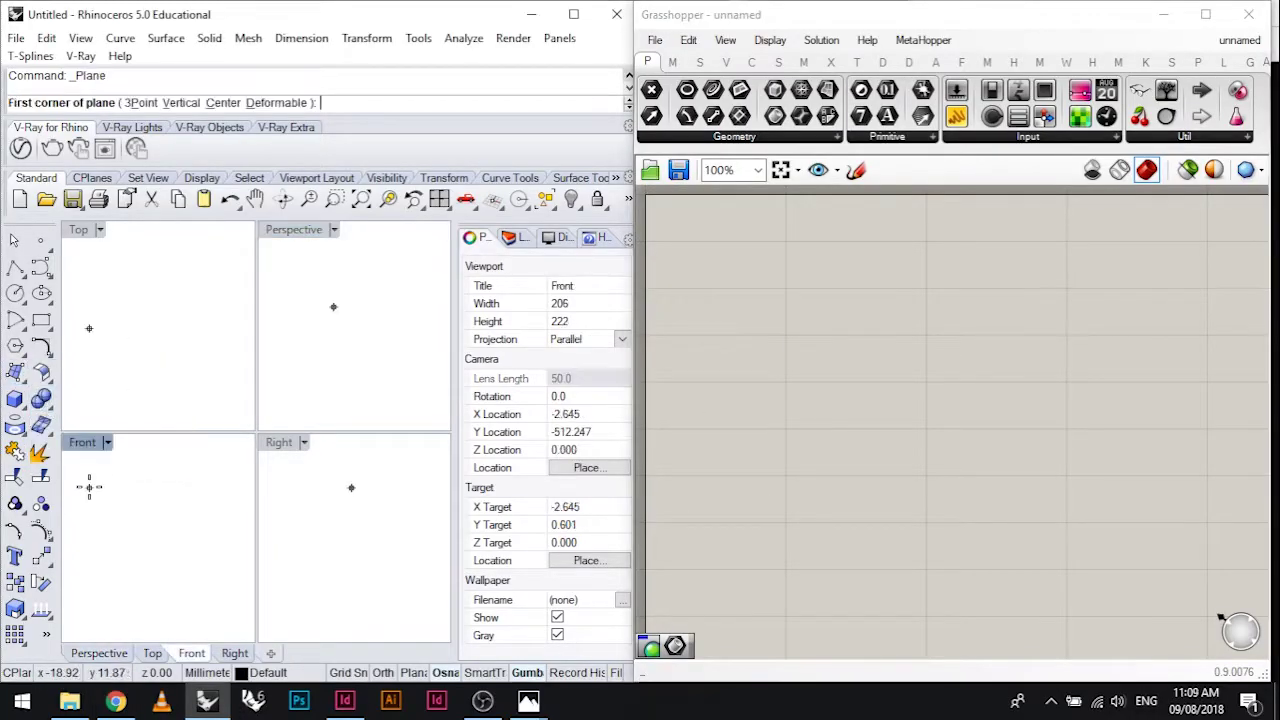
click(89, 488)
click(231, 577)
click(41, 320)
Place a Surface parameter on the Grasshopper canvas and reference the Rhino plane as its single surface
click(735, 136)
right_click(752, 291)
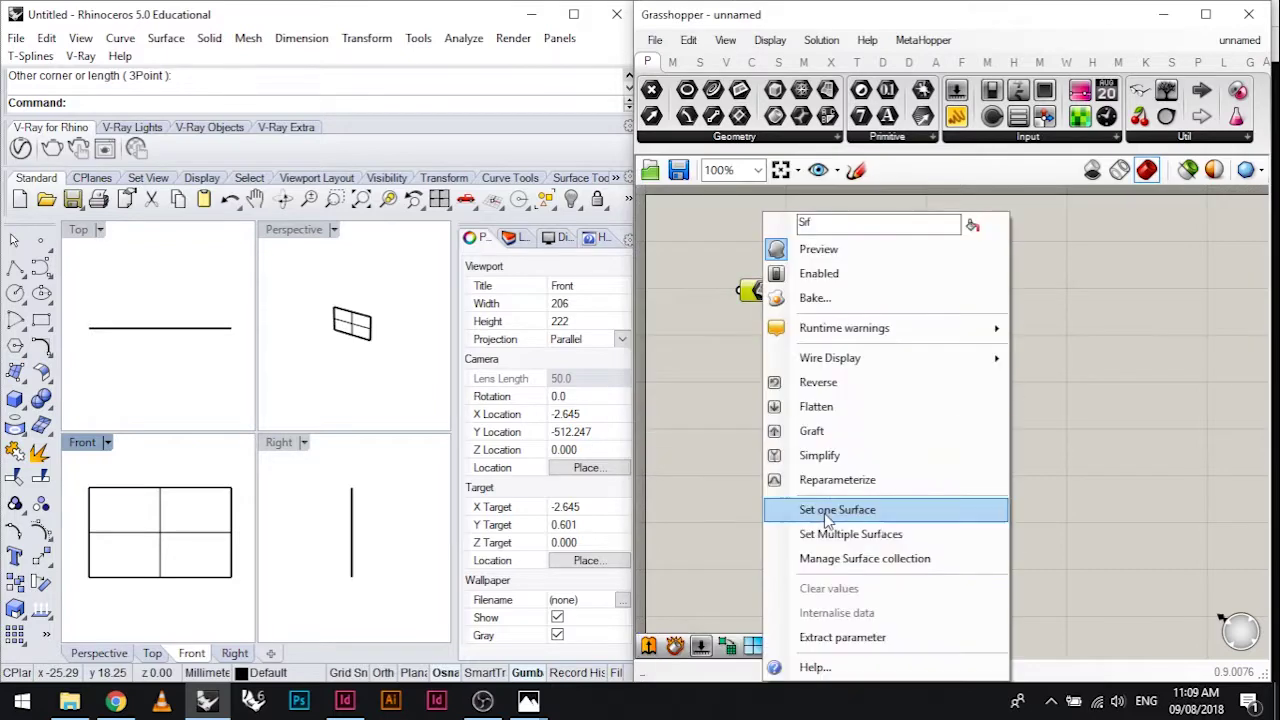
click(827, 510)
scroll(880, 351, down, 1)
Add a Quad Panels component fed by the surface, with sliders setting U Divisions to 16 and V Divisions to 31
click(1221, 63)
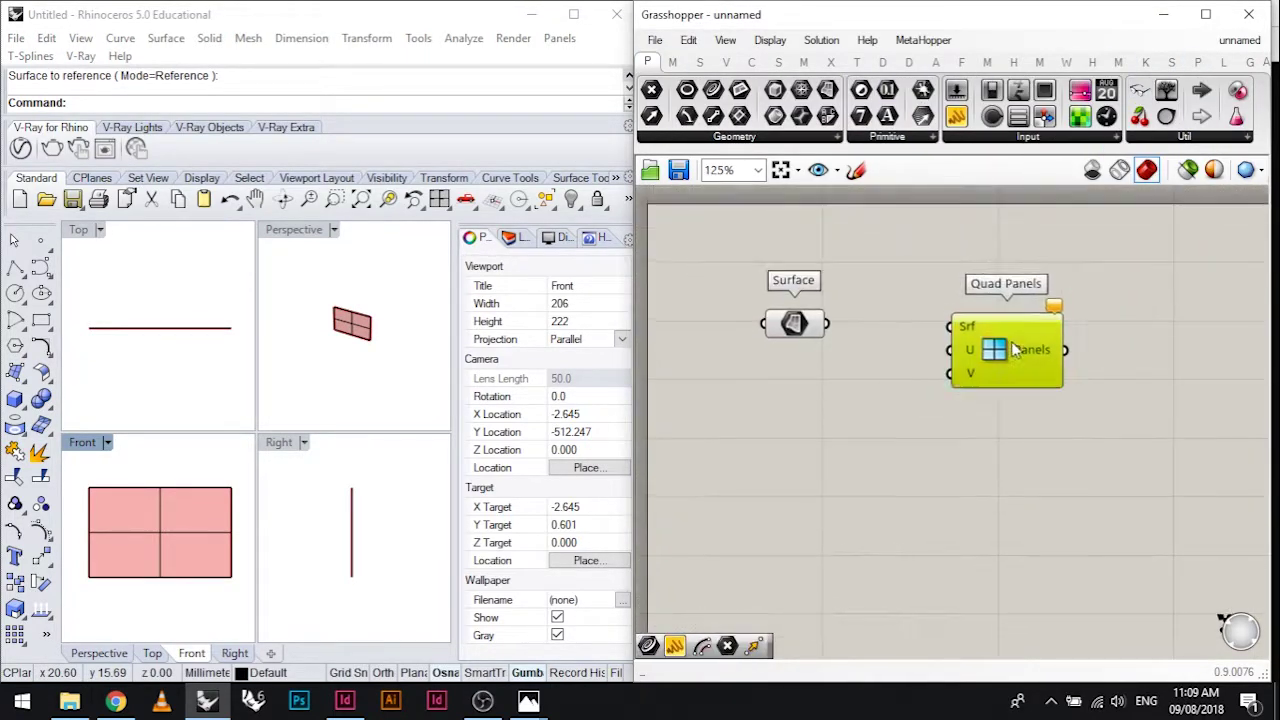
drag(826, 323, 981, 322)
double_click(790, 388)
text(10)
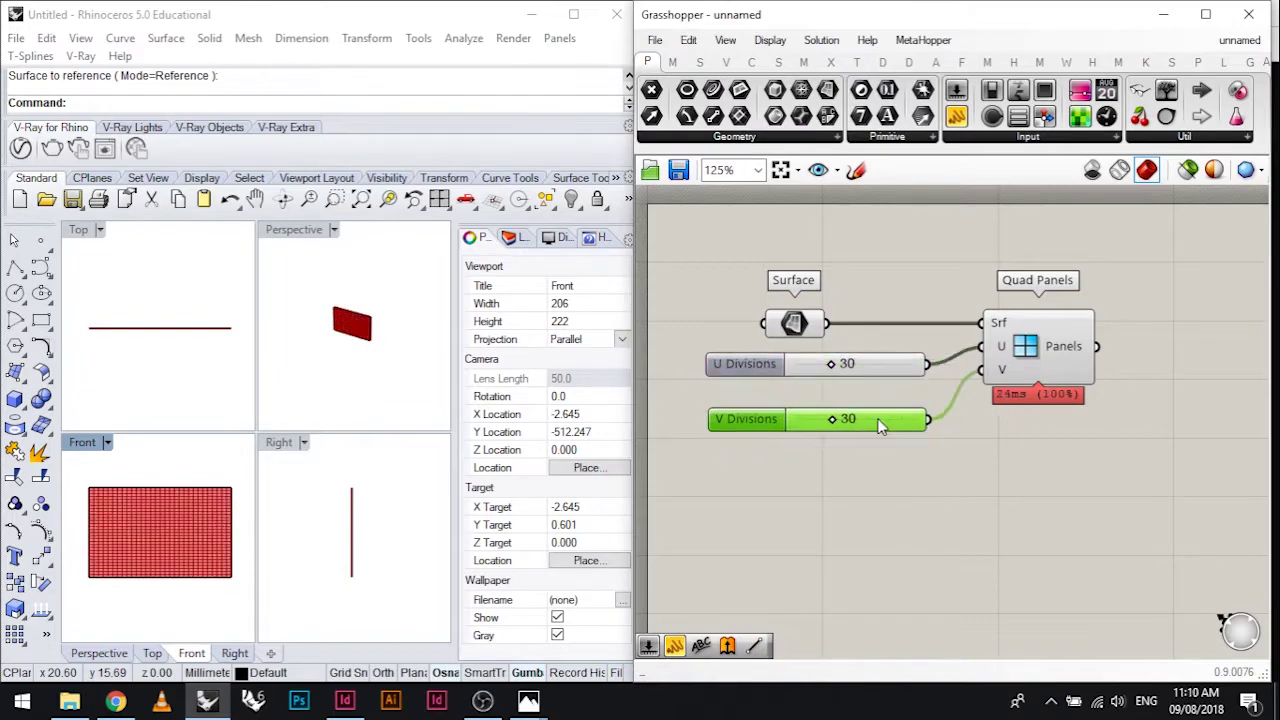
drag(880, 425, 885, 425)
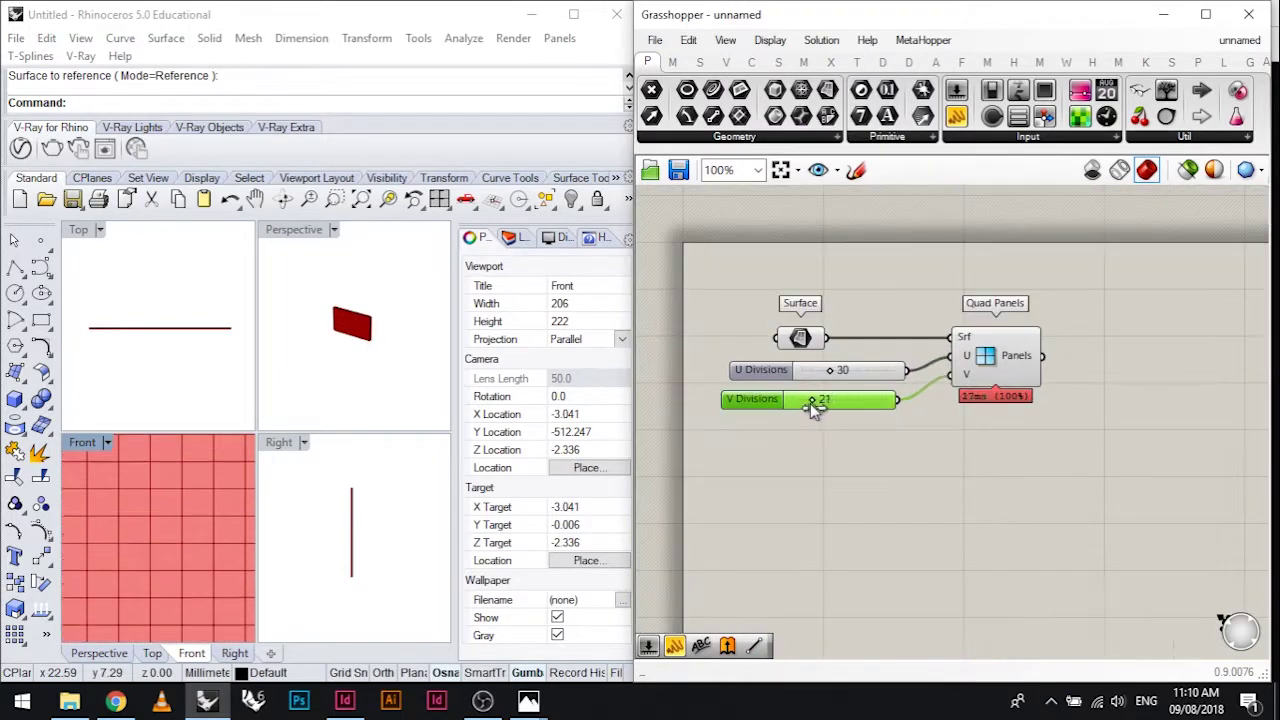
drag(830, 370, 816, 370)
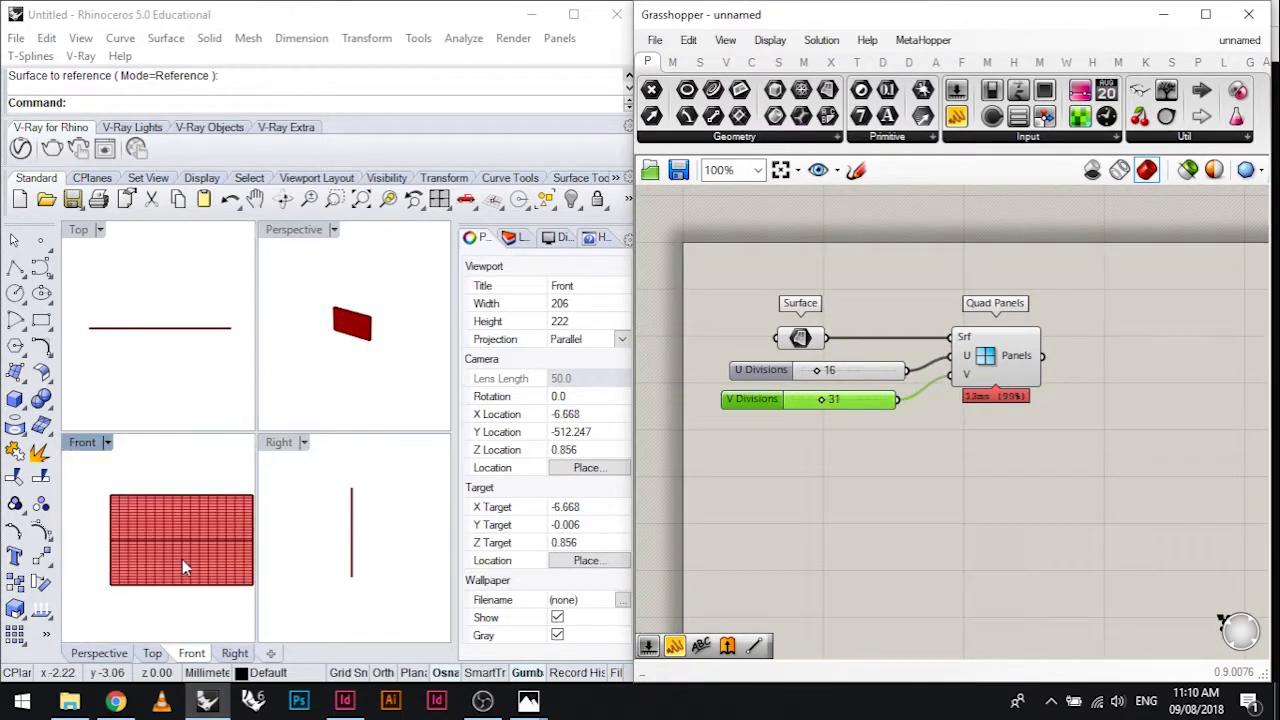
Examine the panelled surface from several angles in Rhino's maximised Perspective view
scroll(182, 560, up, 3)
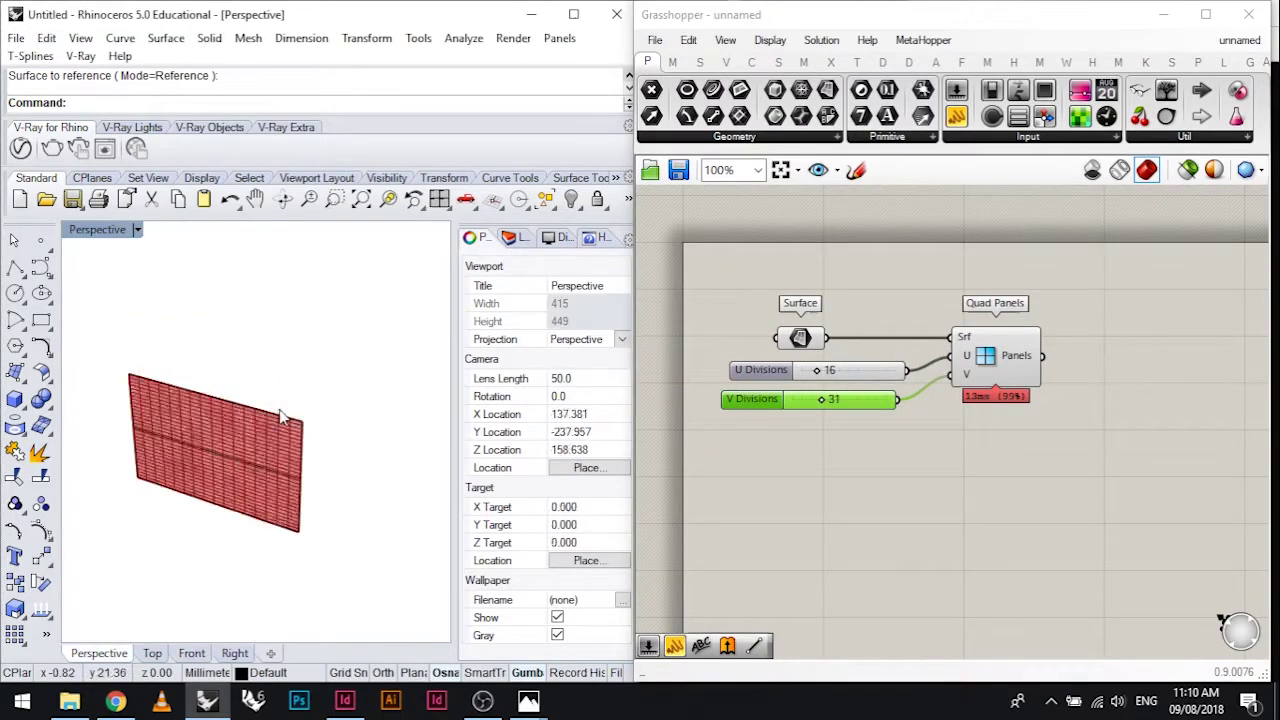
right_drag(280, 417, 249, 471)
scroll(249, 471, up, 4)
scroll(249, 494, down, 4)
scroll(249, 494, up, 2)
click(156, 460)
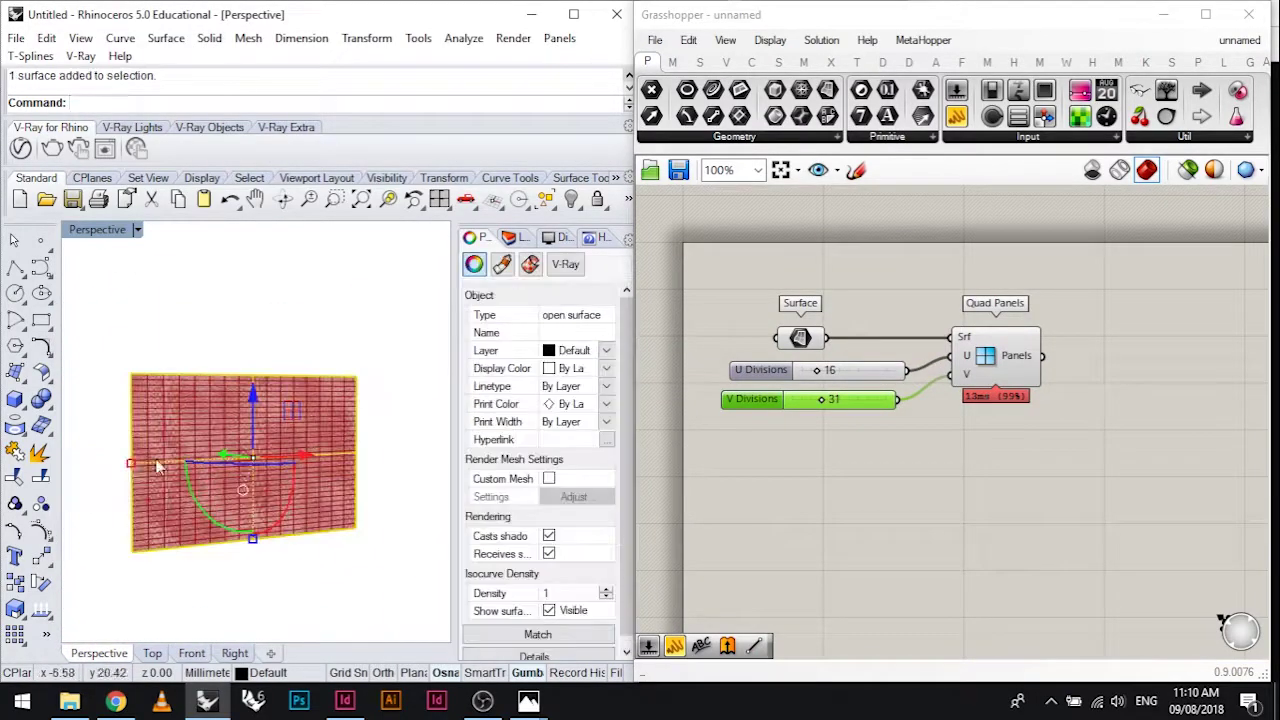
key(Escape)
Set up an Image Sampler that samples the Bass logo PNG from the Week 2 folder
scroll(282, 481, up, 3)
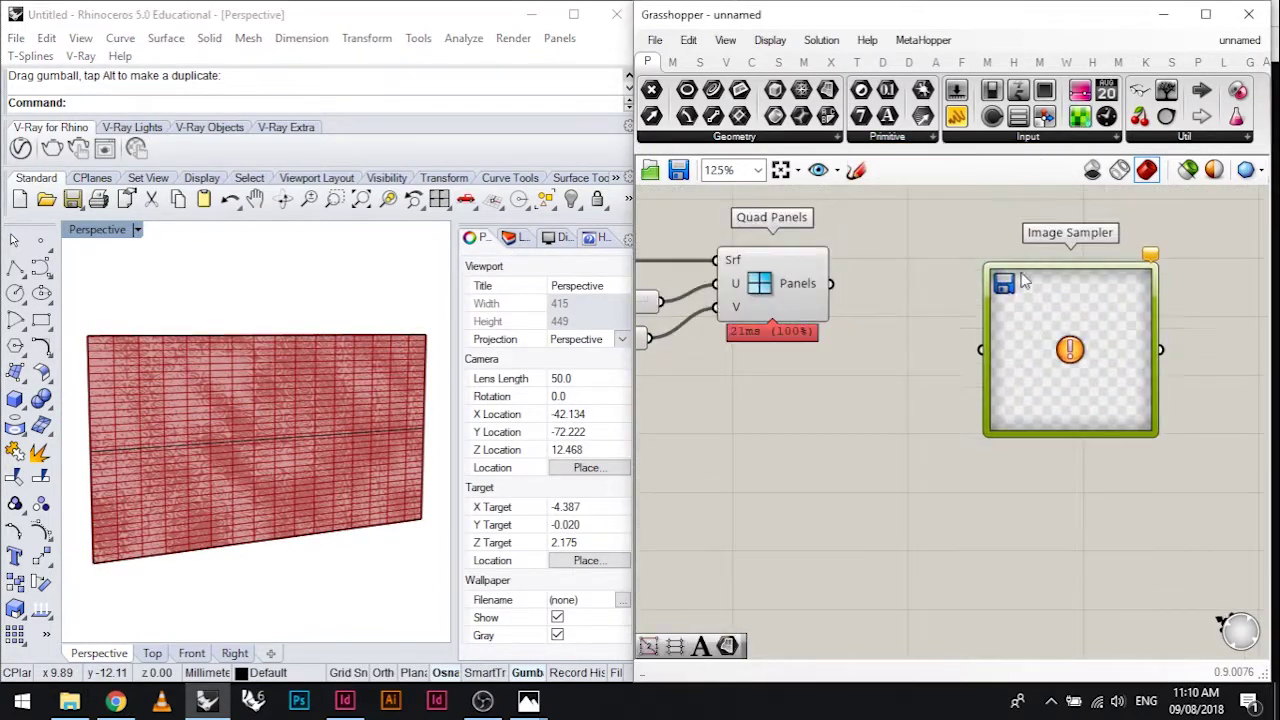
right_click(1022, 282)
click(1075, 340)
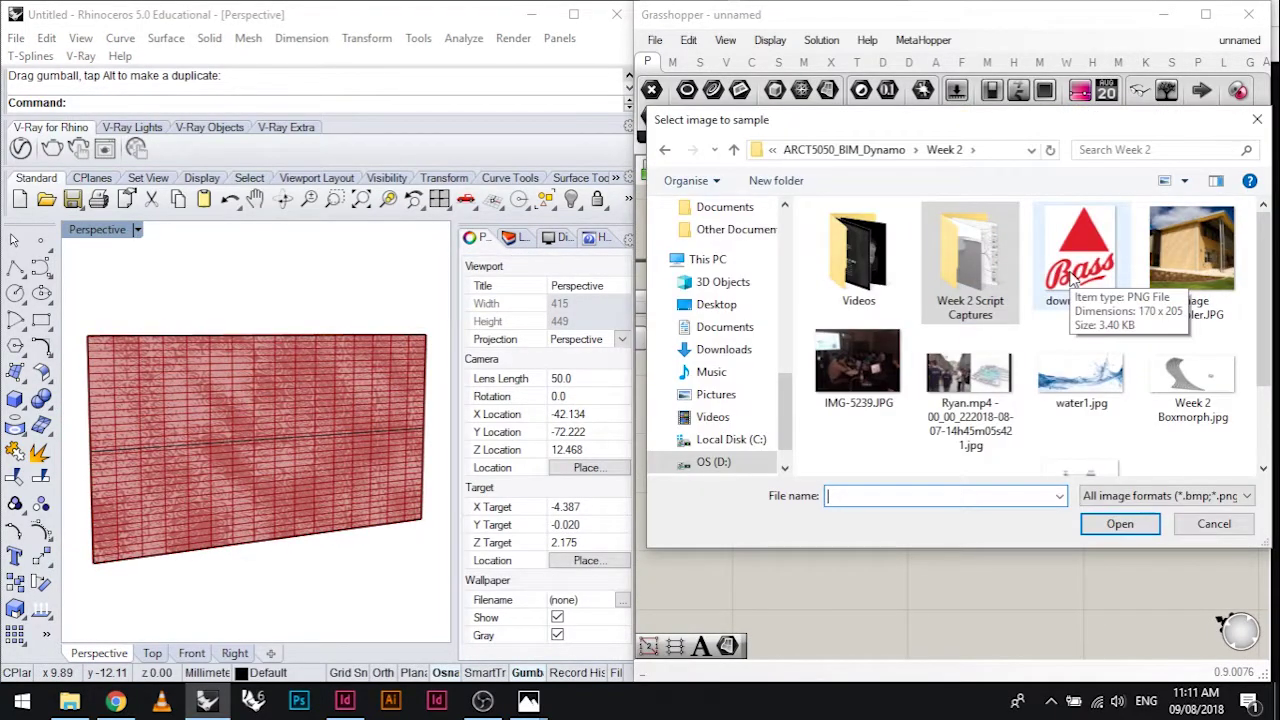
double_click(1072, 278)
scroll(1043, 354, up, 2)
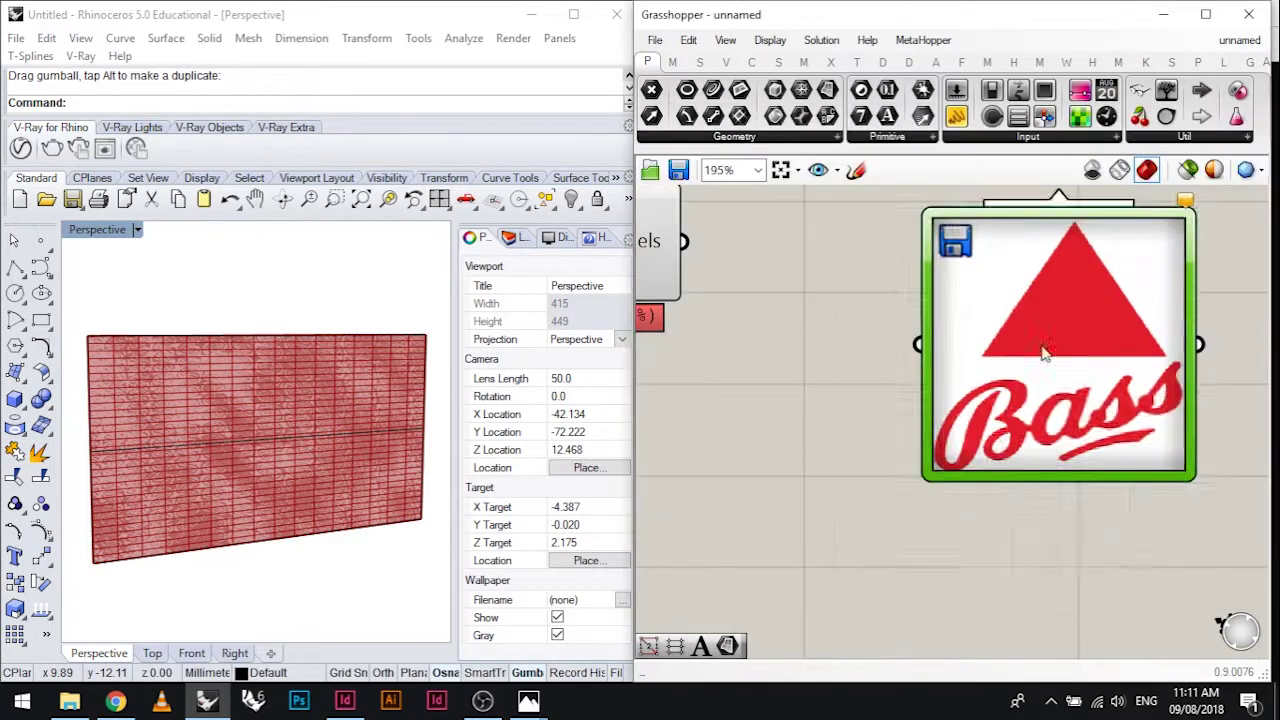
Find the Rectangular grid component and place it below Quad Panels
drag(1043, 354, 1163, 436)
scroll(1200, 382, down, 4)
scroll(1090, 300, up, 2)
double_click(861, 500)
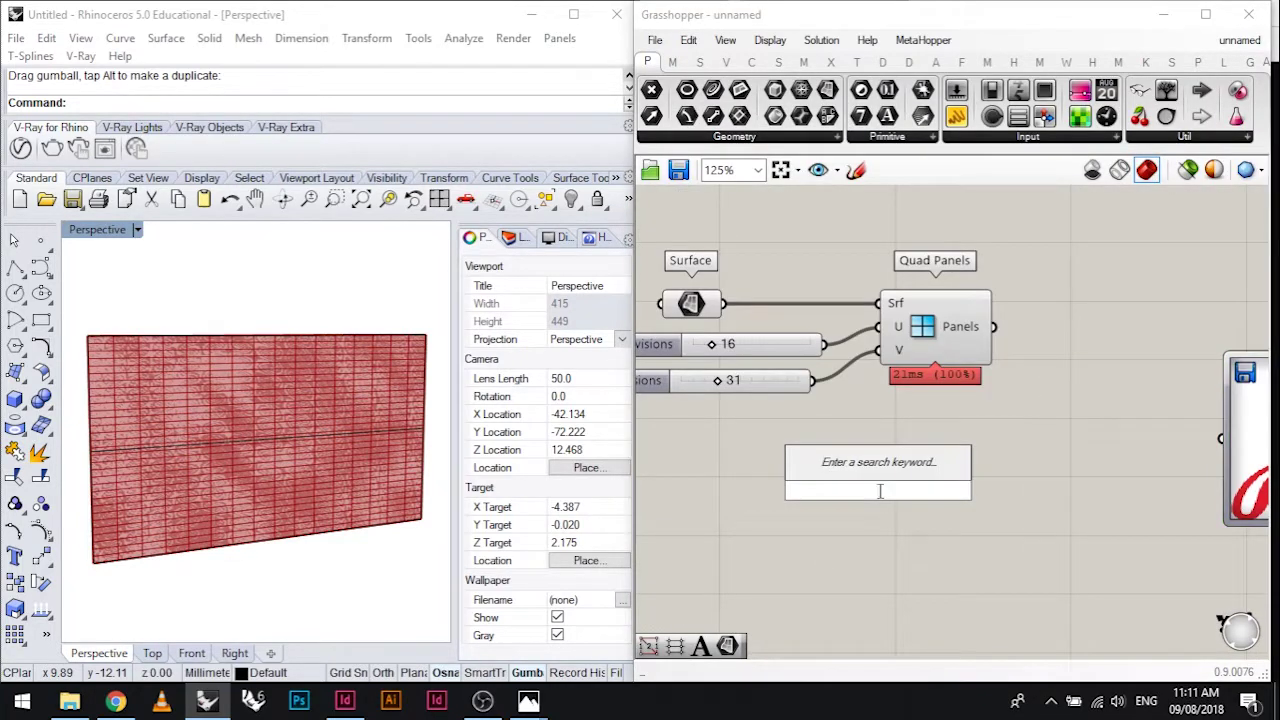
text(rect)
click(885, 393)
click(726, 62)
scroll(969, 399, down, 4)
drag(943, 425, 981, 442)
scroll(981, 442, up, 3)
drag(1200, 337, 1200, 285)
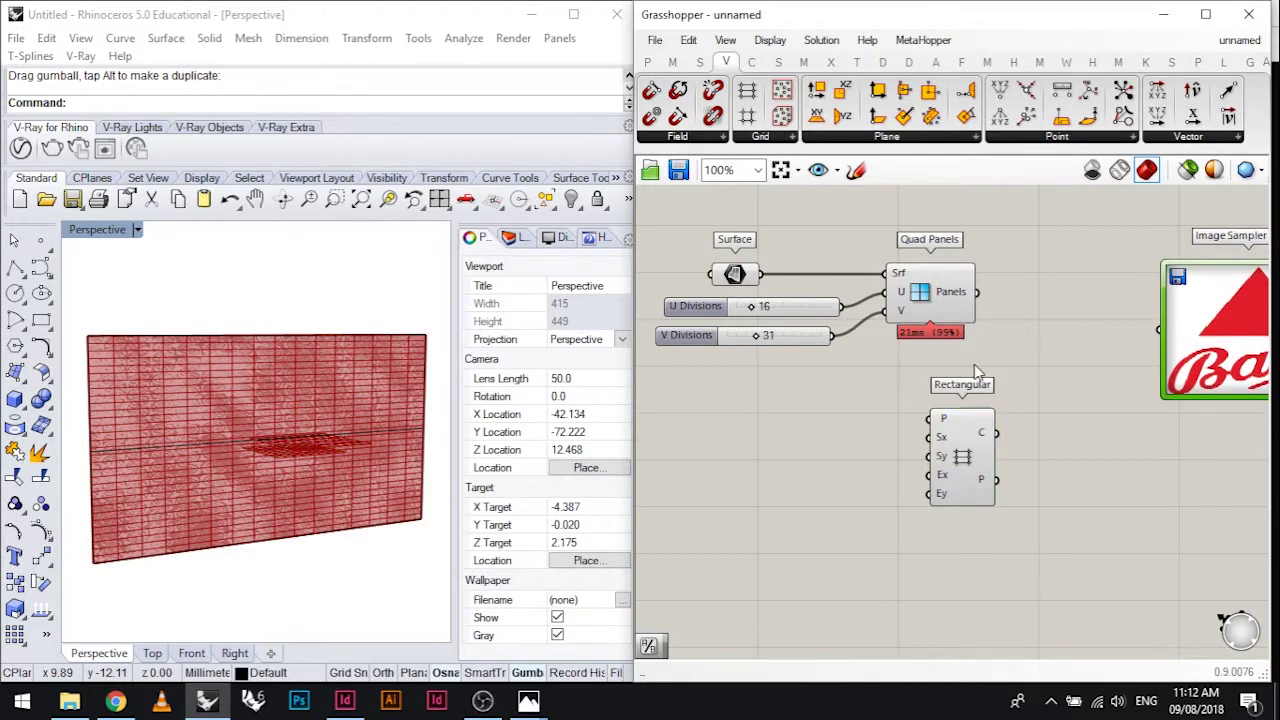
Add a Division component beside the inputs of the Rectangular grid
click(260, 380)
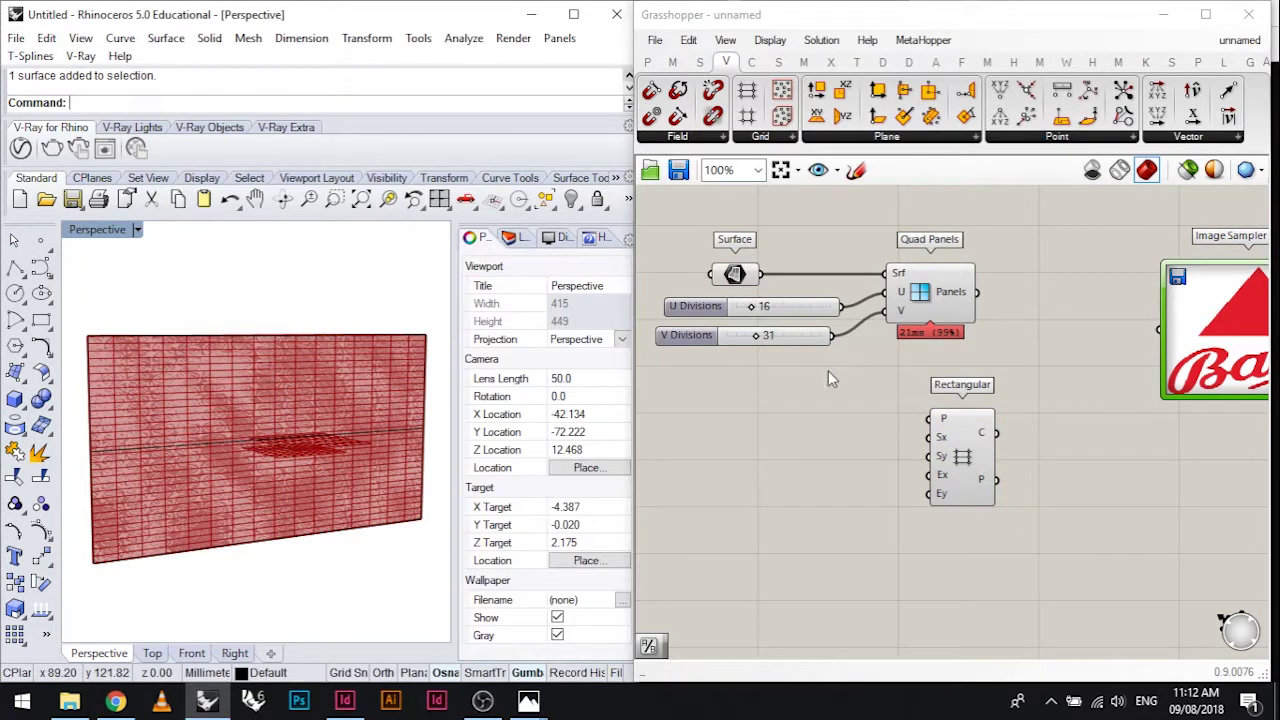
scroll(1020, 360, up, 3)
click(1090, 480)
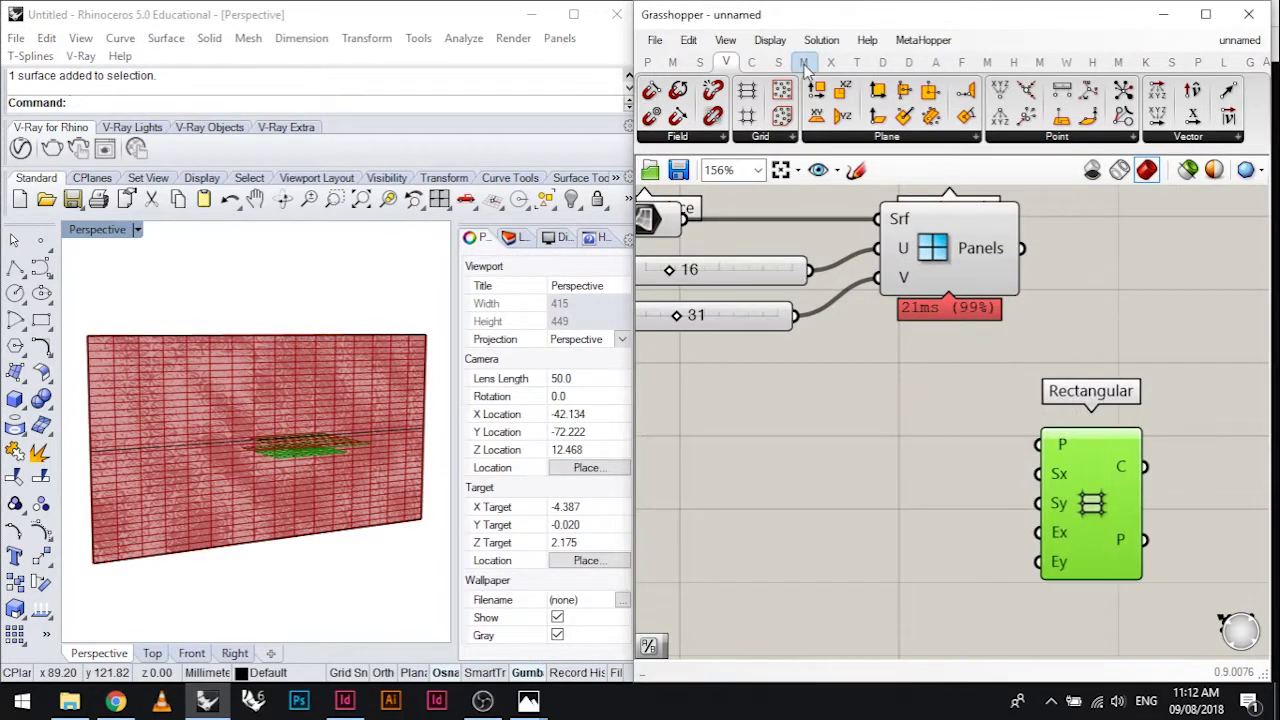
click(672, 62)
click(829, 136)
click(935, 172)
click(862, 478)
drag(877, 500, 925, 489)
right_drag(712, 449, 809, 449)
Feed the Division's A input with a slider of 1 and its B input with the U Divisions slider
double_click(809, 449)
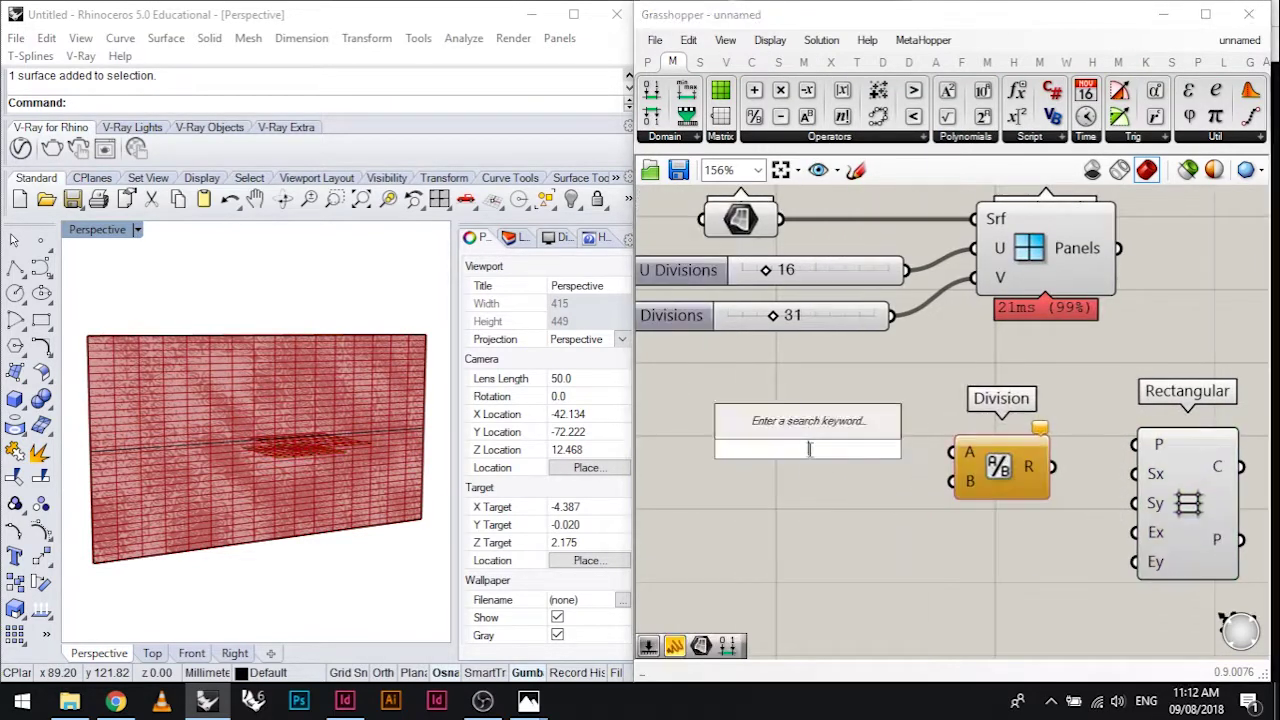
text(1)
key(Return)
drag(888, 455, 952, 452)
drag(906, 270, 951, 481)
right_drag(1040, 500, 946, 479)
Connect the Division result to the Rectangular grid's Sx input
scroll(1050, 445, up, 2)
drag(1057, 440, 1043, 400)
scroll(1043, 400, up, 1)
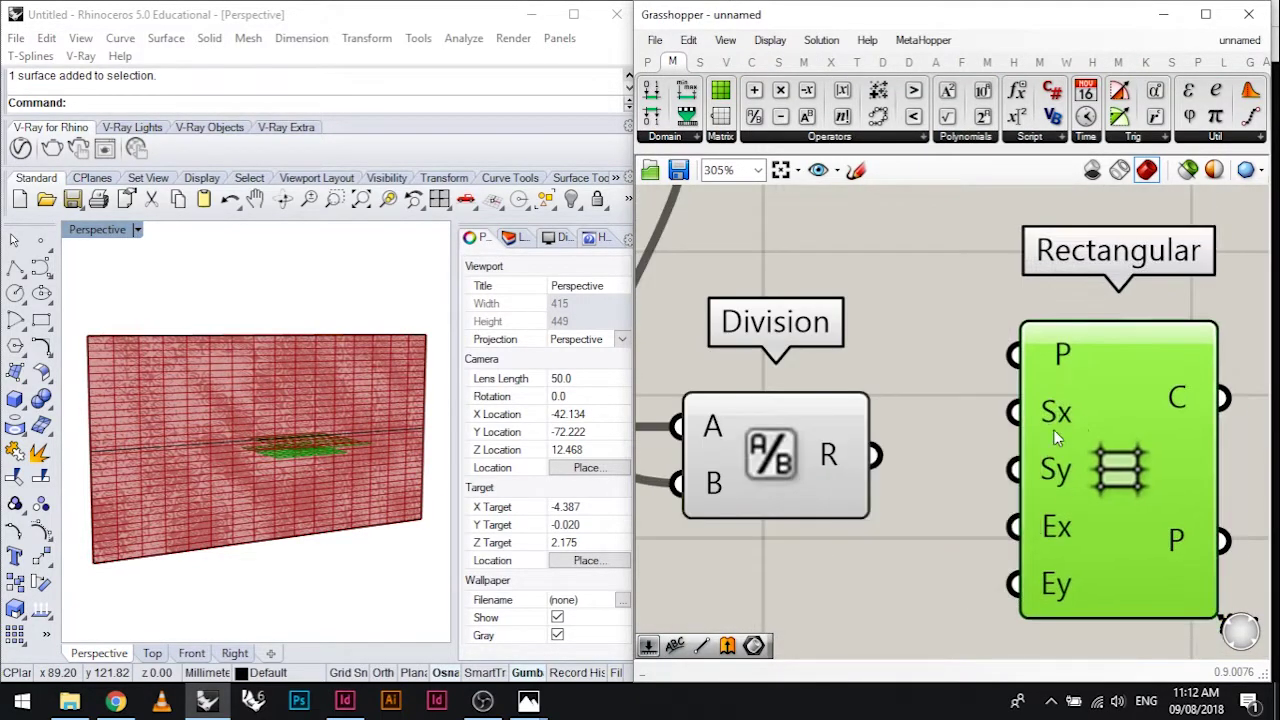
scroll(837, 442, down, 3)
drag(986, 452, 985, 479)
right_drag(986, 485, 1086, 495)
drag(956, 458, 1030, 463)
scroll(814, 267, down, 2)
Drive the grid's Sy input with a second Division of 1 by V Divisions, and Ex and Ey with the U and V Divisions
drag(814, 269, 963, 434)
scroll(700, 385, up, 2)
drag(1000, 450, 837, 518)
scroll(840, 300, up, 1)
mouse_move(853, 233)
mouse_down()
mouse_move(874, 455)
mouse_move(908, 558)
mouse_up()
scroll(880, 522, down, 2)
mouse_move(990, 546)
mouse_down()
mouse_move(1040, 476)
mouse_move(1137, 523)
mouse_up()
drag(863, 334, 1079, 541)
Examine the rectangular grid against the panelled surface in the Perspective view
scroll(925, 408, down, 1)
click(1062, 460)
scroll(1062, 460, up, 1)
scroll(300, 420, up, 10)
right_drag(325, 380, 272, 383)
scroll(232, 439, down, 10)
right_drag(1095, 482, 935, 517)
drag(1060, 290, 1208, 366)
right_drag(991, 326, 934, 334)
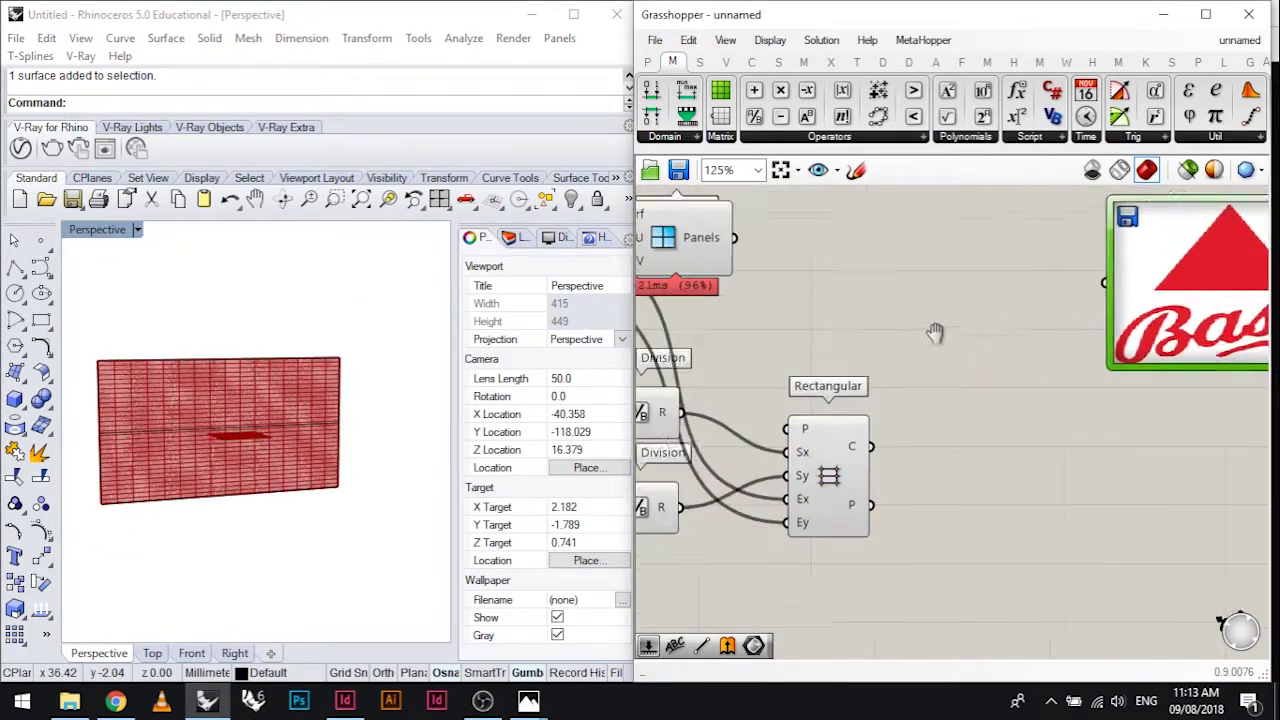
scroll(680, 535, up, 1)
right_drag(285, 390, 258, 440)
scroll(256, 443, up, 10)
Try an Area component connected to the Rectangular grid's Cells output for finding the cell centres
right_drag(989, 361, 887, 359)
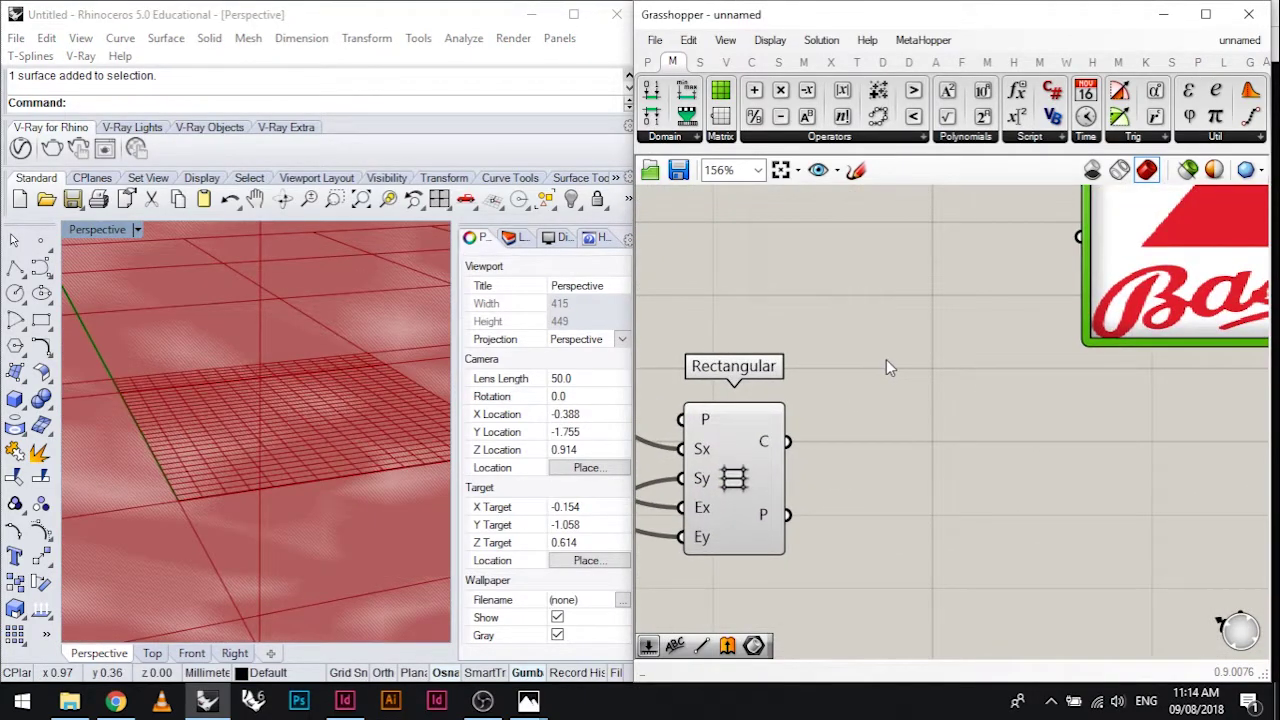
double_click(886, 359)
text(area)
key(Return)
drag(917, 416, 945, 447)
drag(787, 441, 914, 441)
click(887, 316)
text(po)
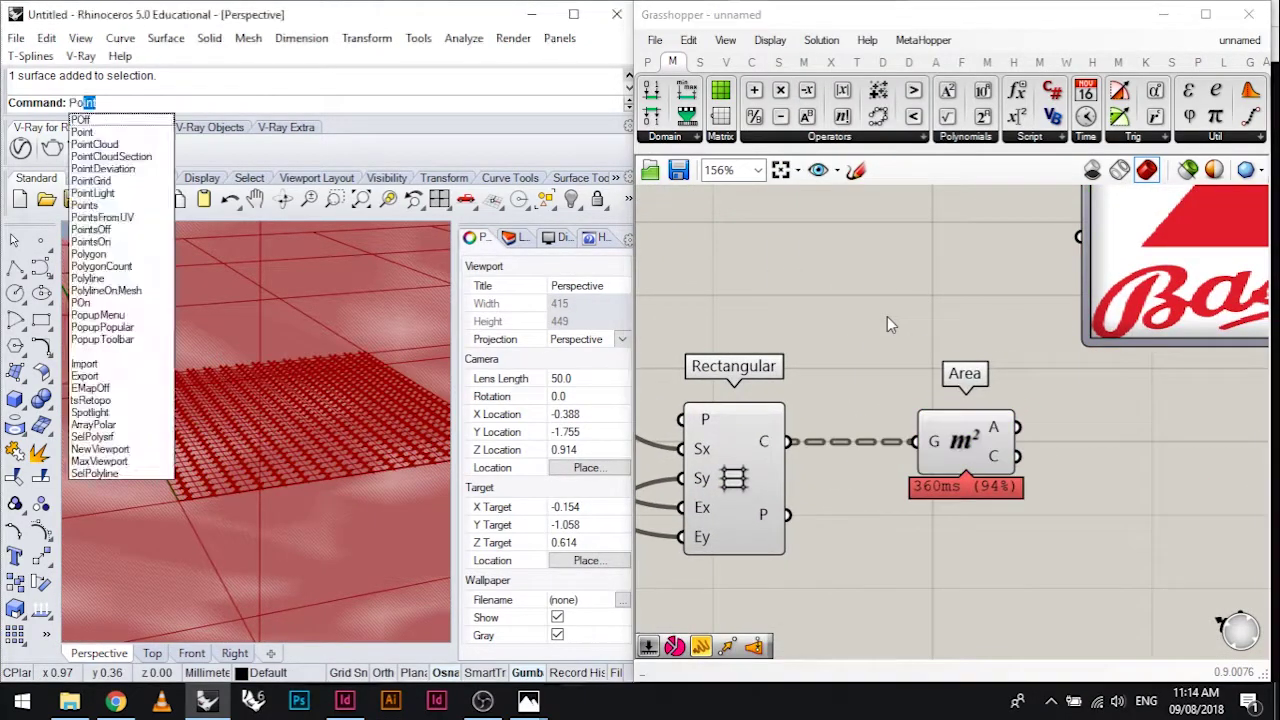
key(Escape)
Add a Polygon Center component and connect the Rectangular grid's Cells output to it
double_click(869, 258)
text(poly)
click(851, 17)
drag(883, 225, 943, 307)
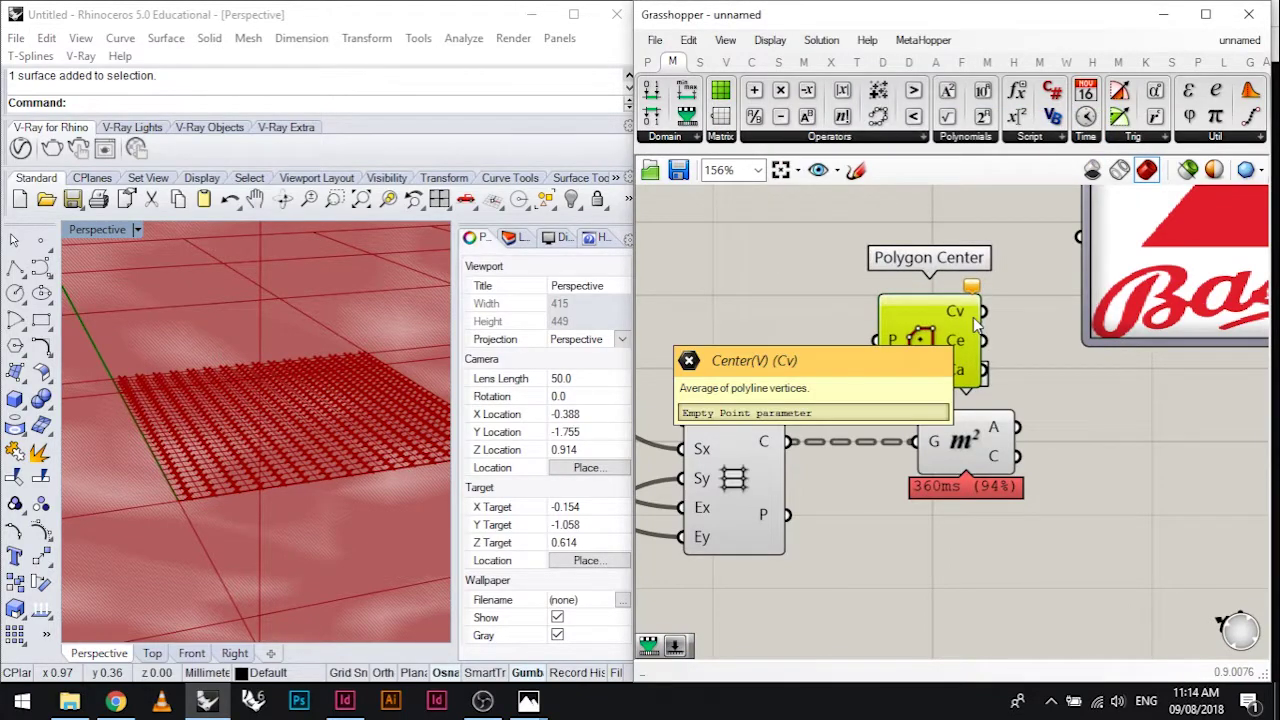
drag(787, 441, 876, 340)
Delete the Area component and move Polygon Center between the Rectangular grid and the Image Sampler
drag(988, 448, 985, 477)
key(Delete)
drag(932, 322, 1006, 424)
scroll(822, 451, down, 3)
right_drag(867, 448, 964, 437)
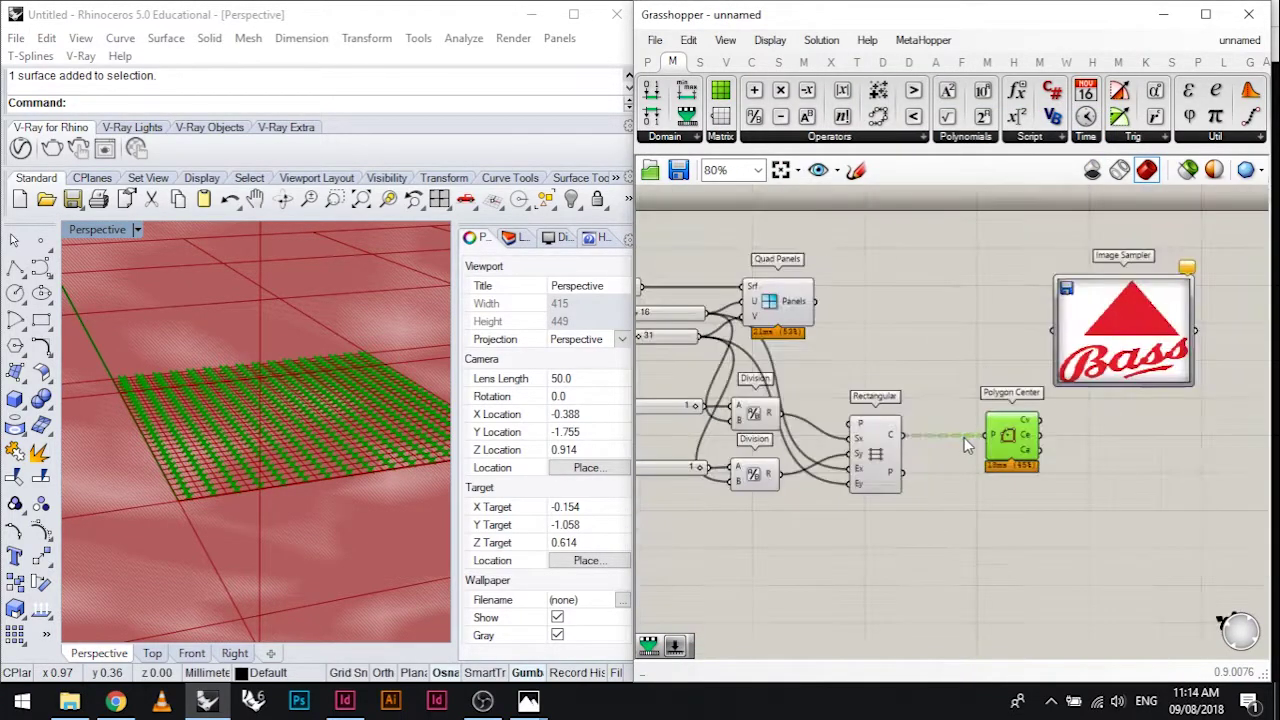
Inspect the Rectangular grid's Cells output and flatten it
scroll(852, 320, up, 4)
scroll(775, 310, down, 4)
scroll(1010, 435, up, 6)
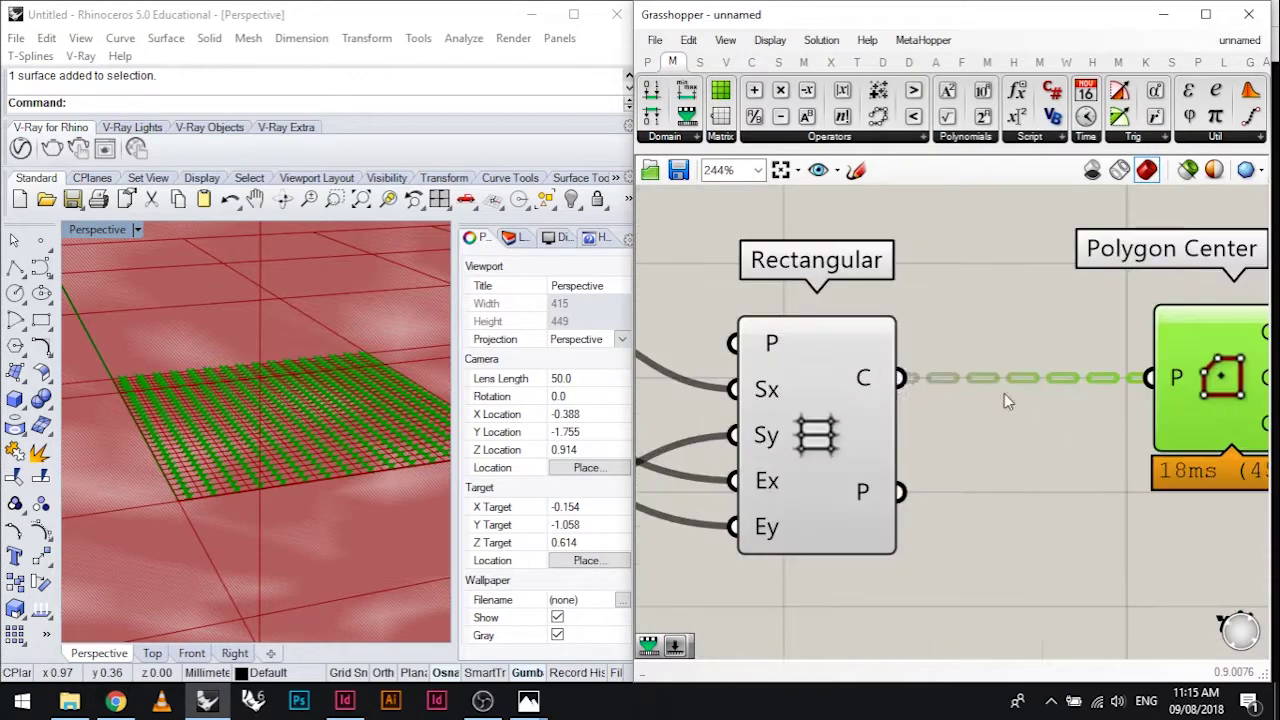
mouse_move(877, 373)
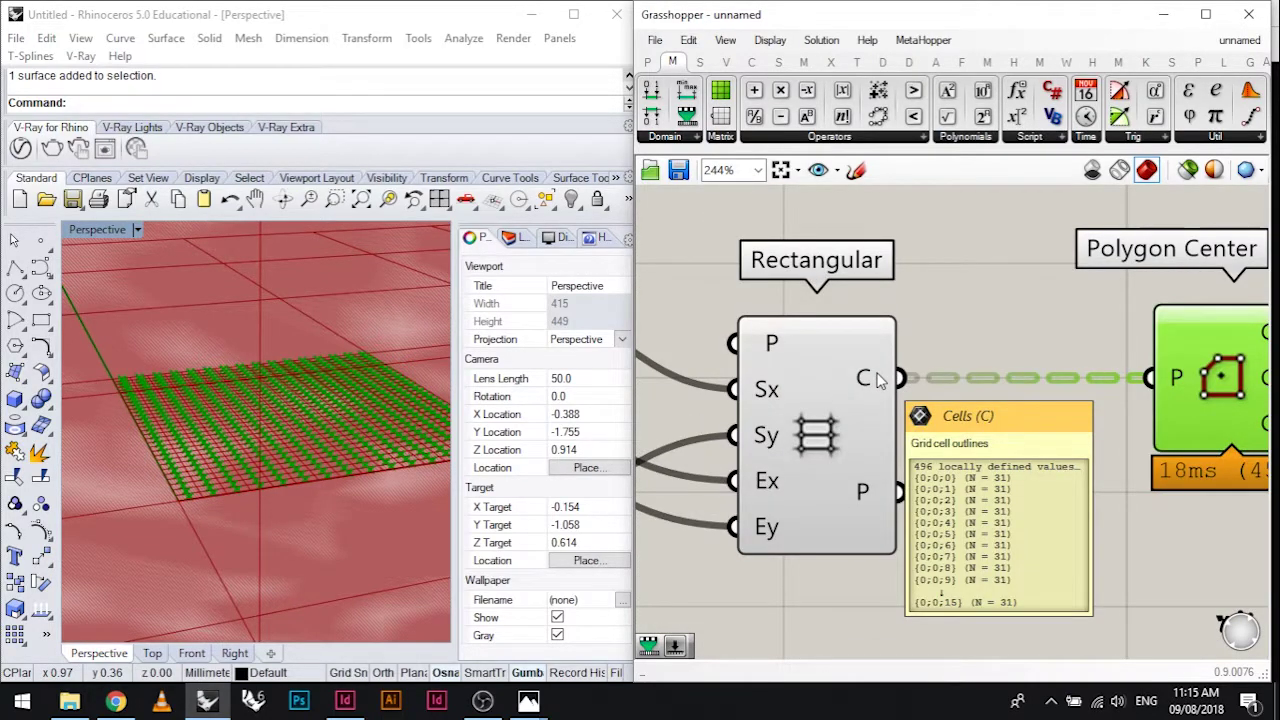
scroll(878, 378, down, 4)
click(877, 456)
Connect Polygon Center's Cv output to the Image Sampler and list the sampled colour values in a panel
scroll(877, 456, up, 2)
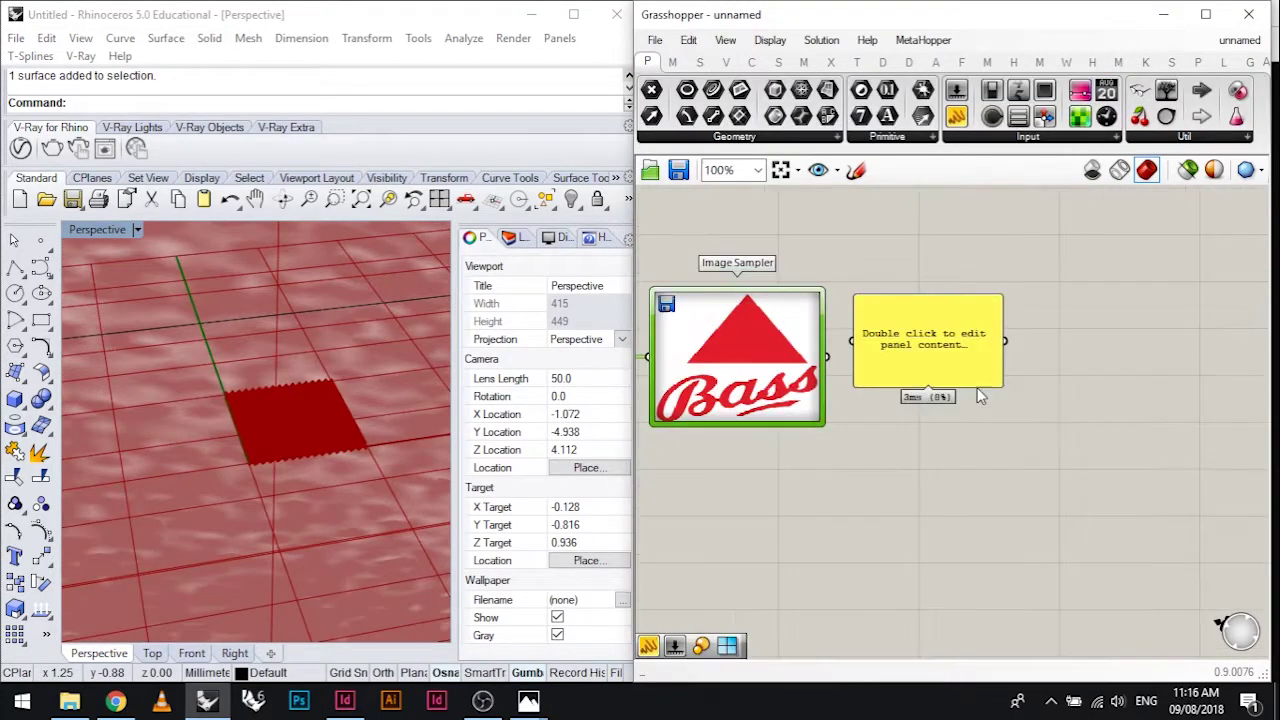
drag(834, 360, 886, 360)
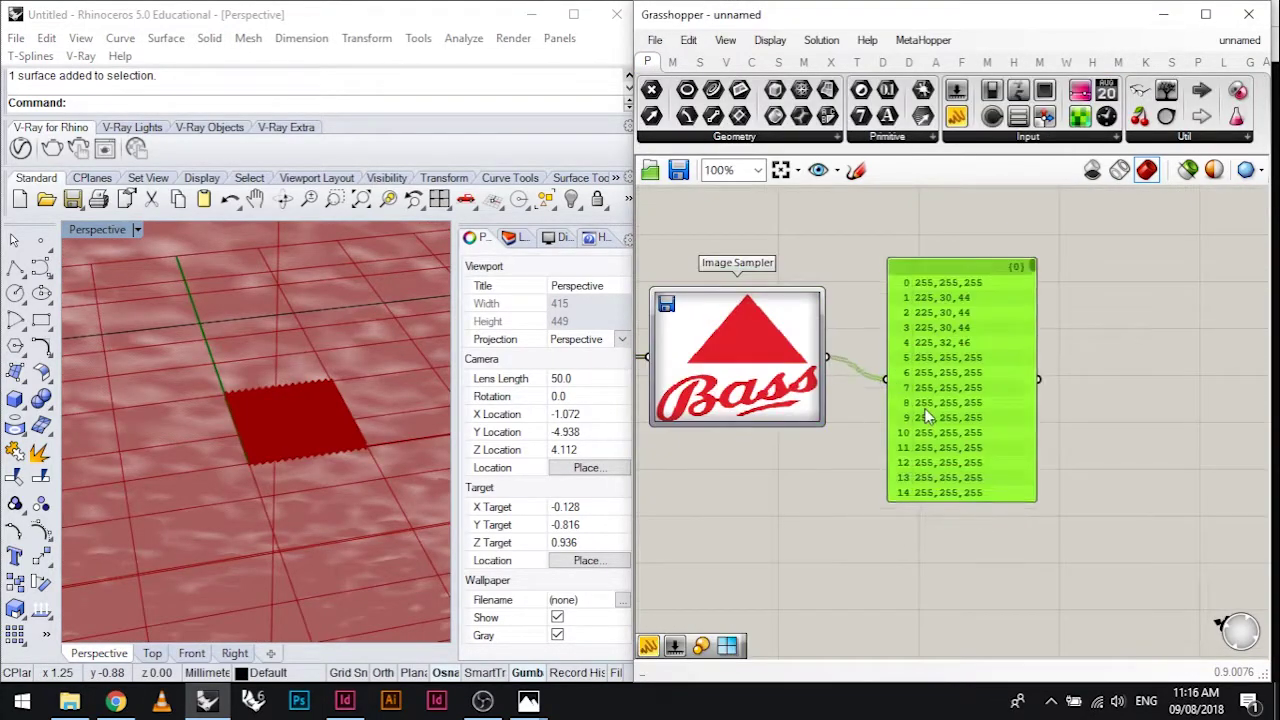
scroll(924, 408, up, 2)
drag(1209, 212, 1210, 280)
right_drag(782, 476, 984, 460)
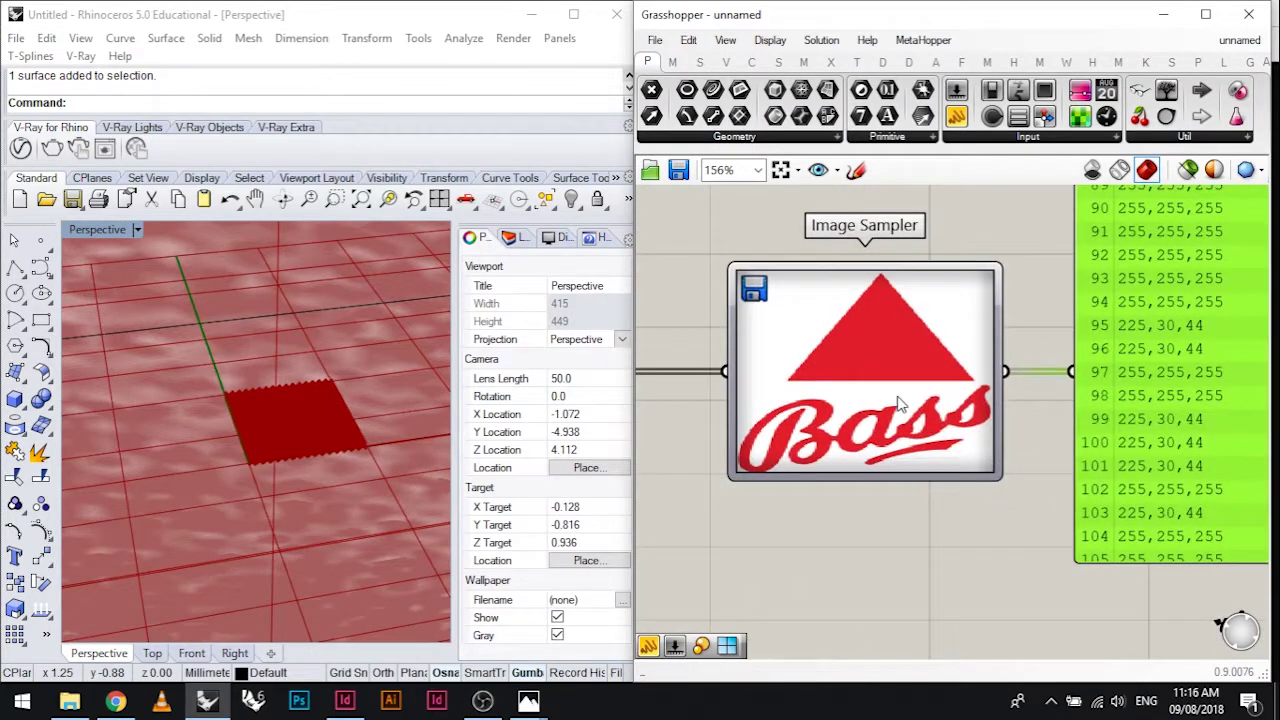
Set the Image Sampler to the greyscale brightness channel and check the sampled values in the panel
double_click(838, 322)
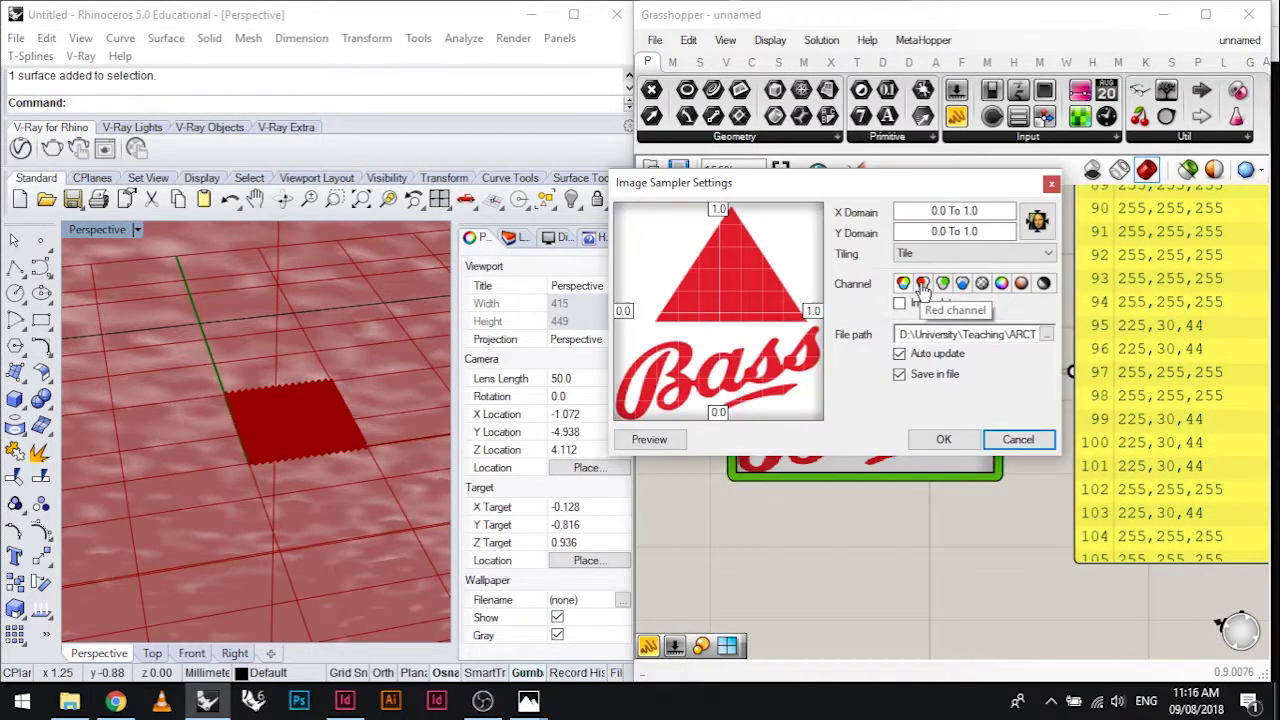
click(1043, 284)
click(945, 440)
scroll(1083, 414, down, 1)
right_drag(1180, 390, 1086, 385)
scroll(1028, 349, up, 1)
scroll(1086, 385, down, 2)
scroll(1085, 388, down, 1)
Add a Scale component beside the Quad Panels output
right_drag(840, 322, 937, 390)
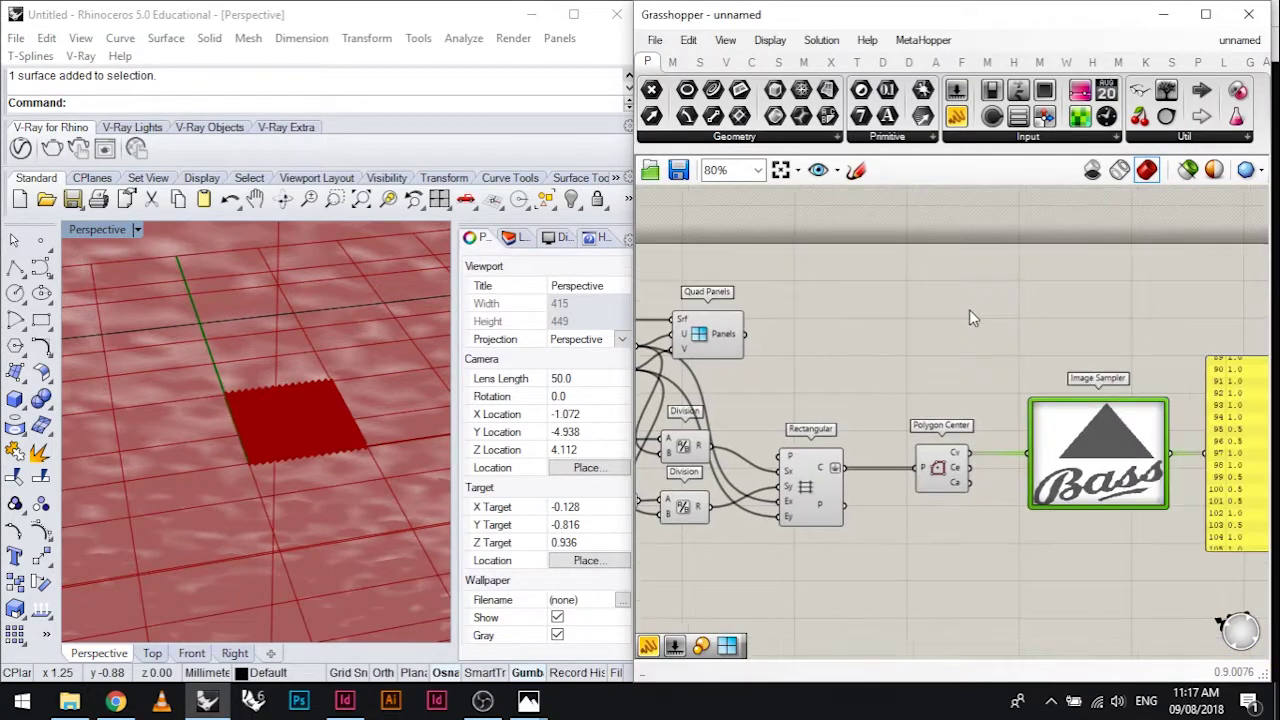
scroll(312, 433, down, 15)
click(856, 62)
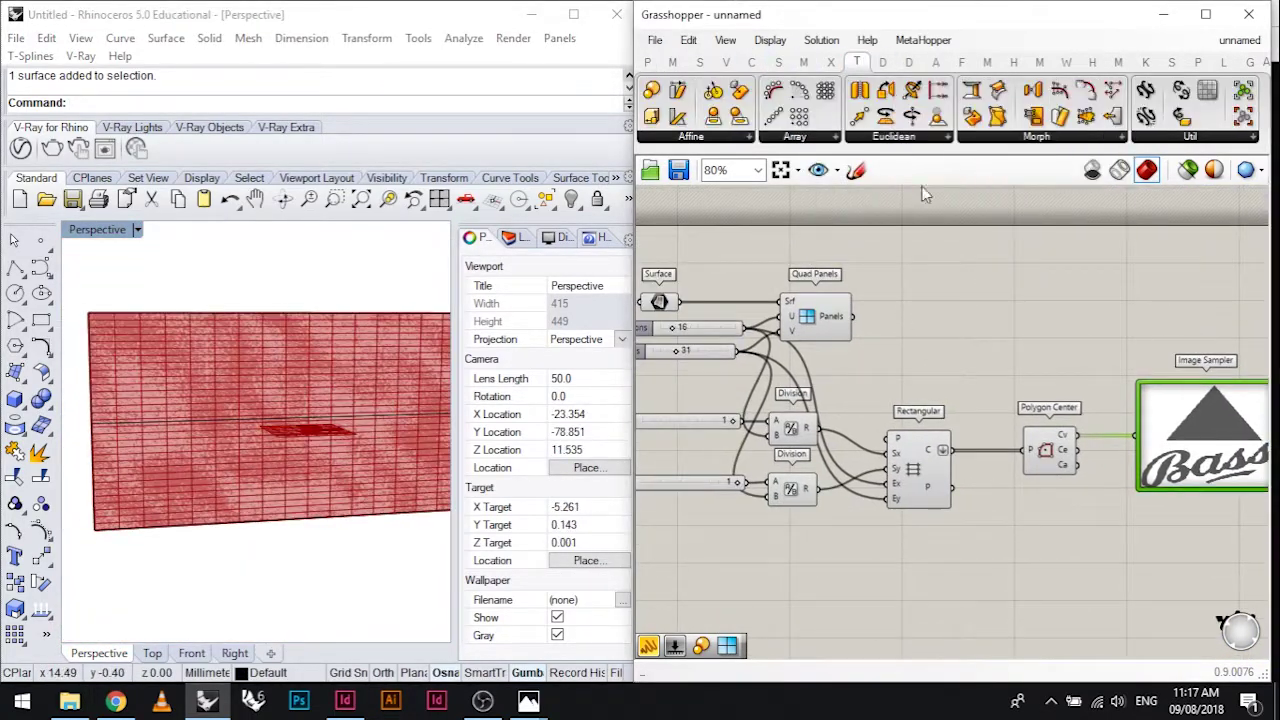
drag(655, 92, 885, 323)
scroll(724, 331, up, 3)
scroll(742, 336, down, 1)
right_drag(1200, 525, 805, 374)
right_drag(750, 280, 1150, 405)
scroll(780, 300, up, 2)
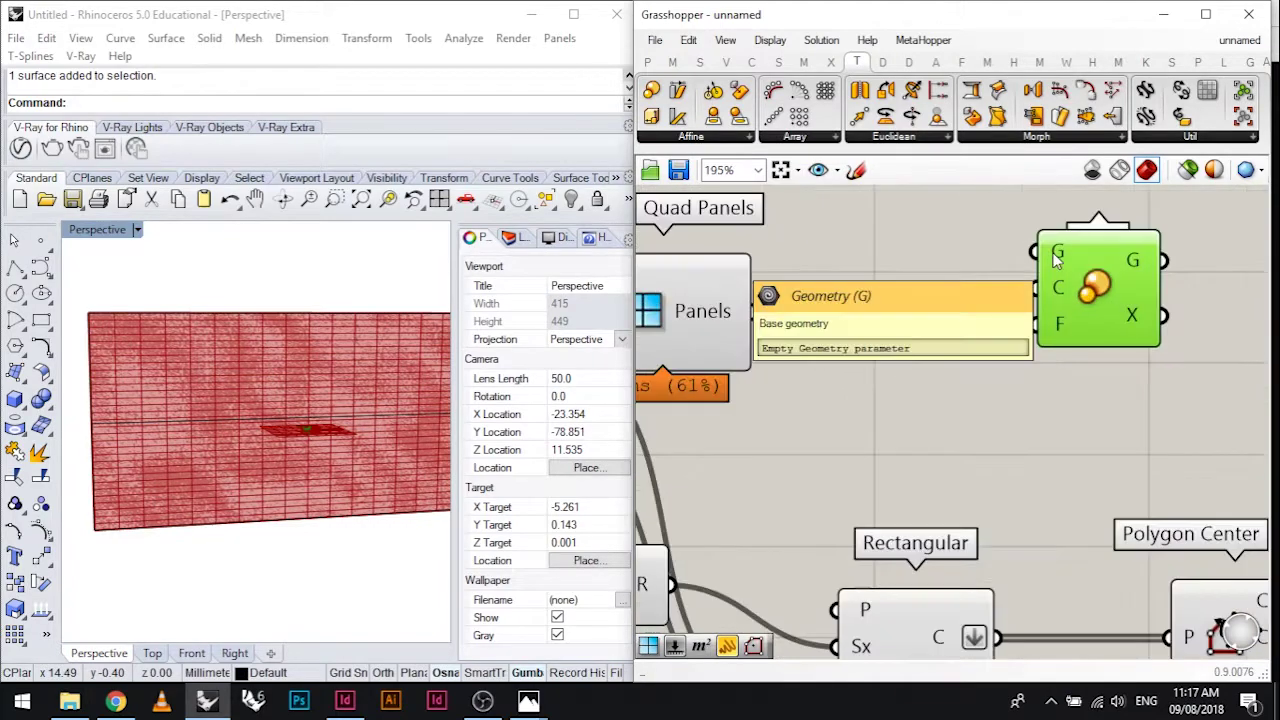
Move the Scale component above the Image Sampler, leaving space after Quad Panels
right_drag(1057, 257, 1063, 297)
scroll(760, 400, down, 4)
right_drag(1207, 506, 975, 415)
scroll(1063, 349, up, 1)
right_drag(760, 349, 1060, 349)
drag(871, 258, 1061, 234)
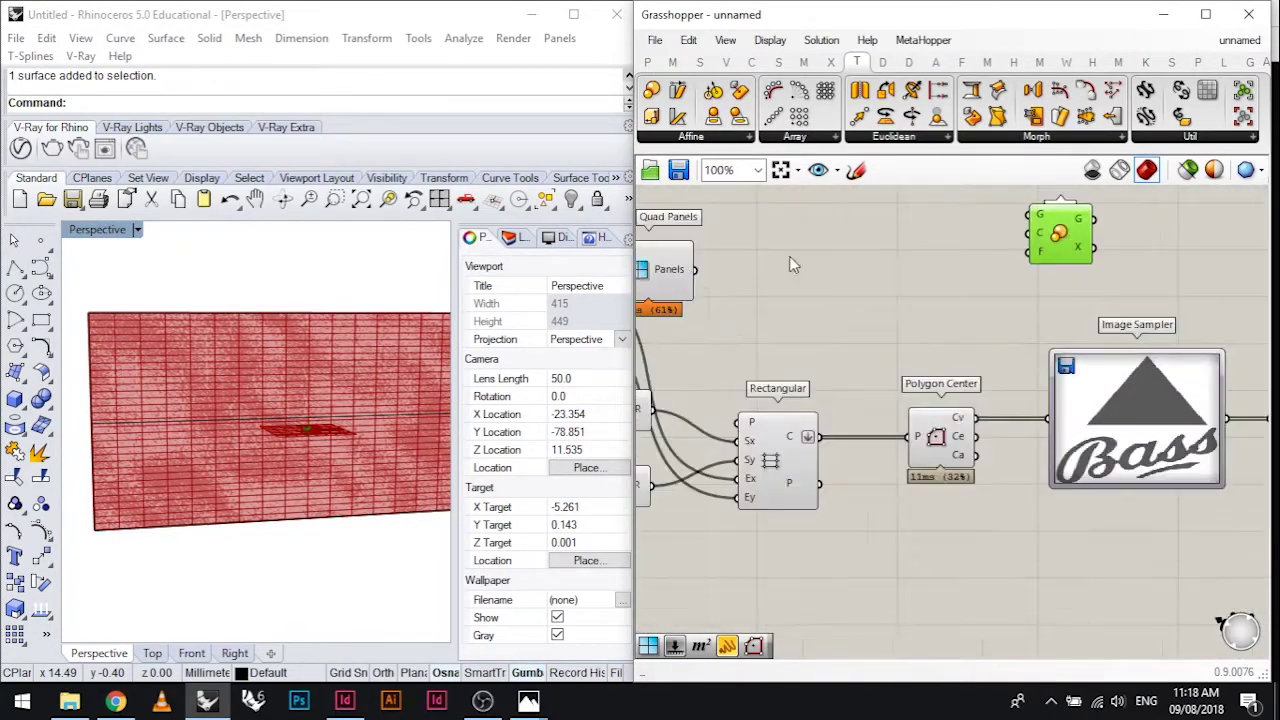
Feed the Quad Panels output into Scale's geometry input and, through a second Polygon Center's Cv output, into its center input
drag(695, 269, 1028, 214)
alt+drag(950, 432, 1028, 233)
right_drag(1130, 260, 1024, 309)
drag(959, 296, 1092, 296)
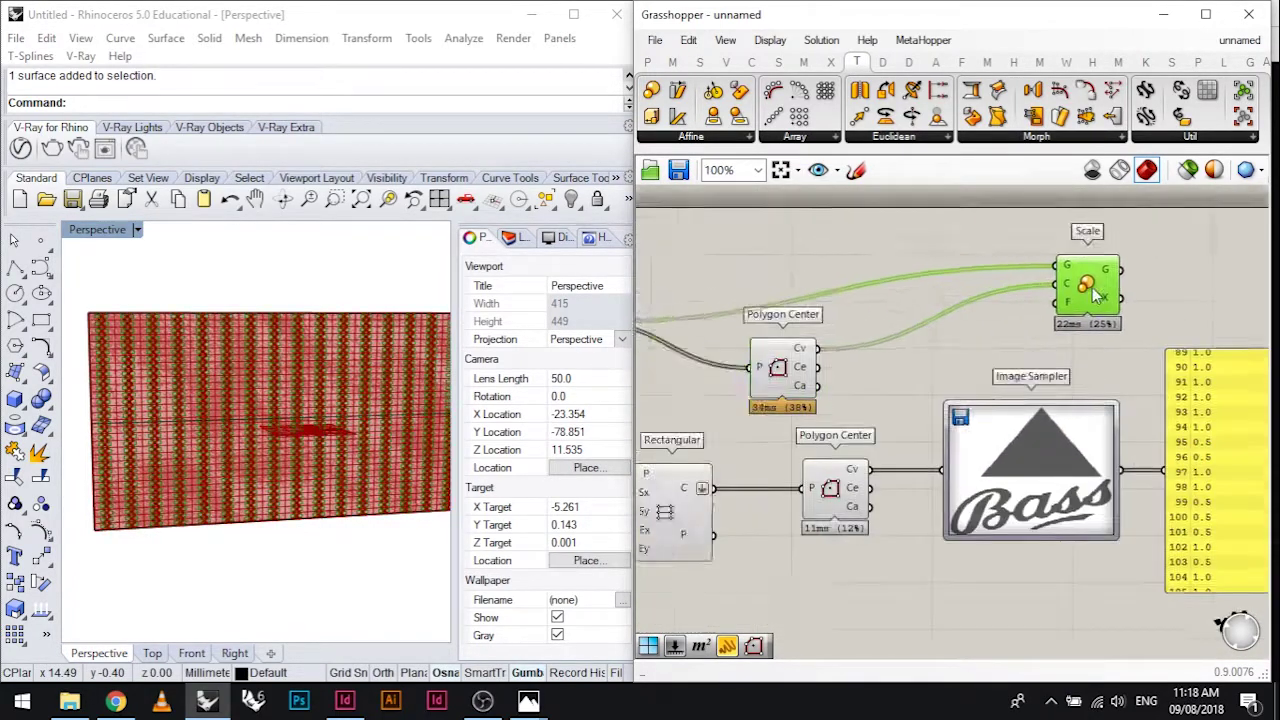
Connect the Image Sampler output to Scale's factor input and hide the previews of the upstream components
right_drag(1140, 400, 1025, 368)
drag(1006, 434, 940, 268)
right_drag(783, 610, 1113, 472)
drag(1113, 472, 655, 245)
scroll(887, 390, down, 3)
key(ctrl+q)
scroll(902, 249, up, 2)
click(940, 291)
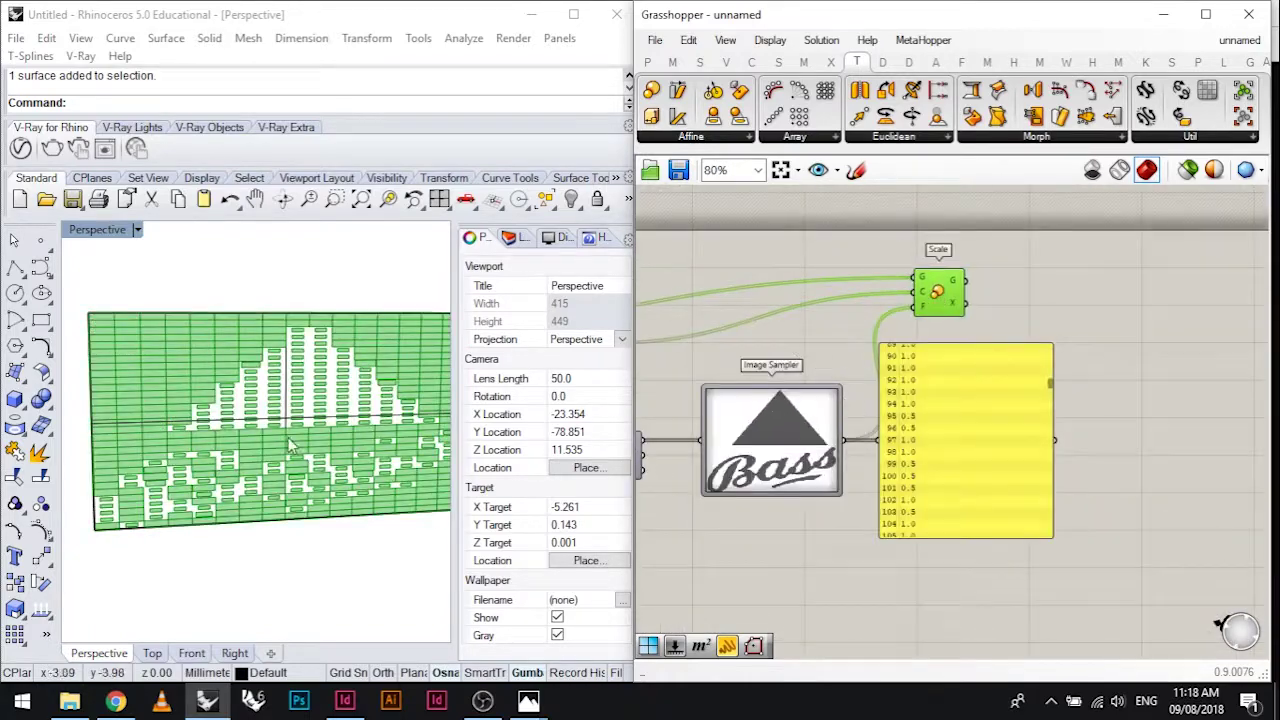
Move the sampled values panel clear of the widened Image Sampler and inspect the scaled panels in the Perspective viewport
right_drag(300, 430, 230, 400)
drag(910, 440, 1067, 441)
scroll(340, 452, down, 4)
scroll(340, 452, up, 4)
right_drag(380, 345, 434, 341)
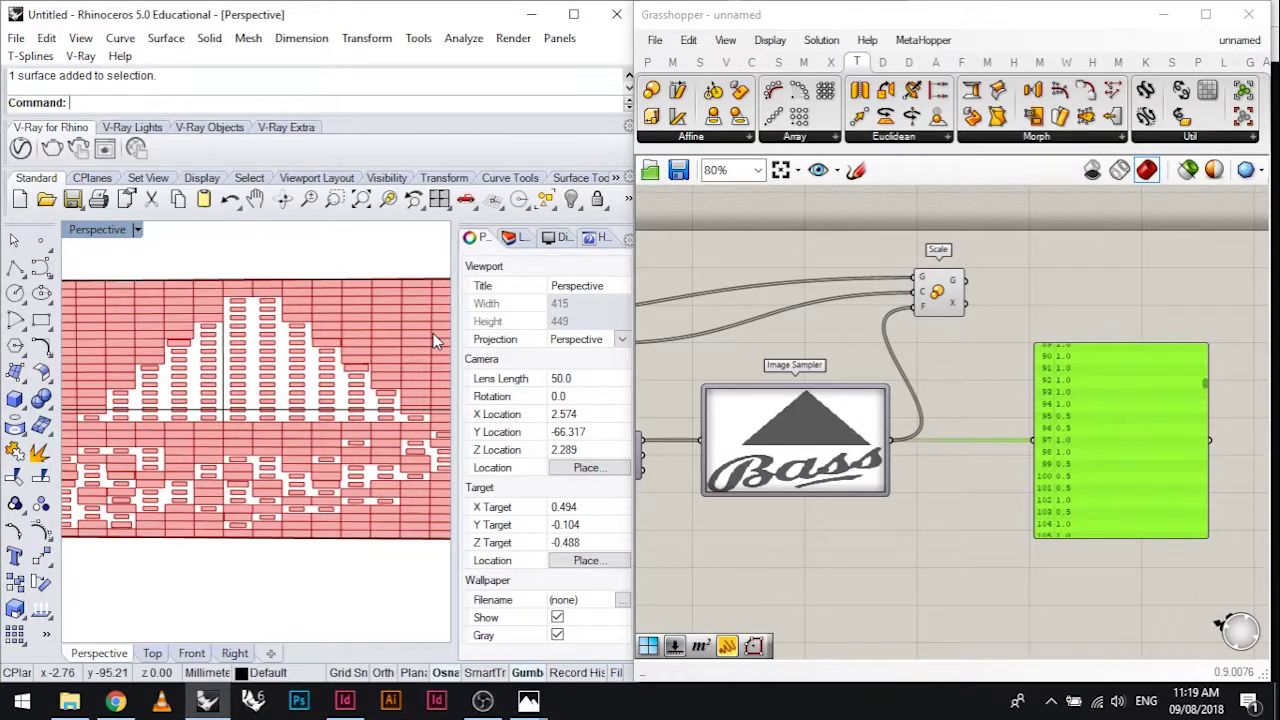
right_drag(300, 400, 443, 366)
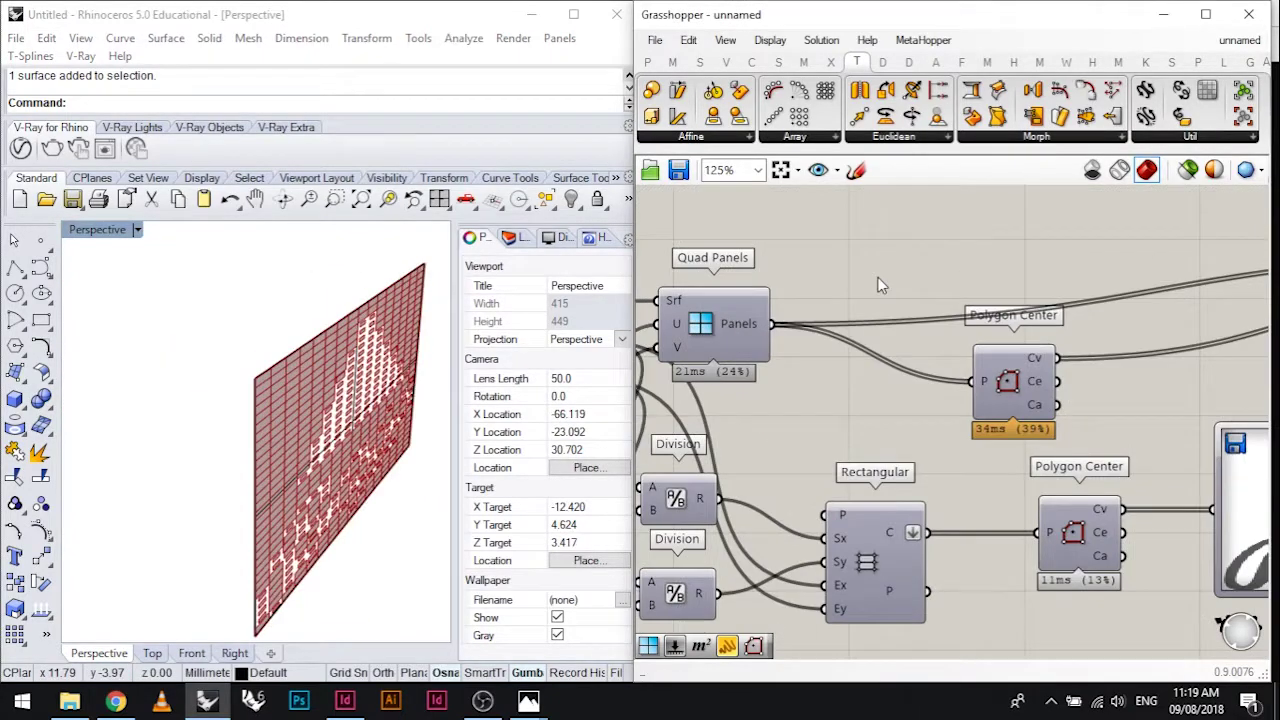
Add an Extrude component to the canvas beside the Scale component
double_click(840, 230)
text(extrude)
key(Return)
drag(840, 231, 1114, 222)
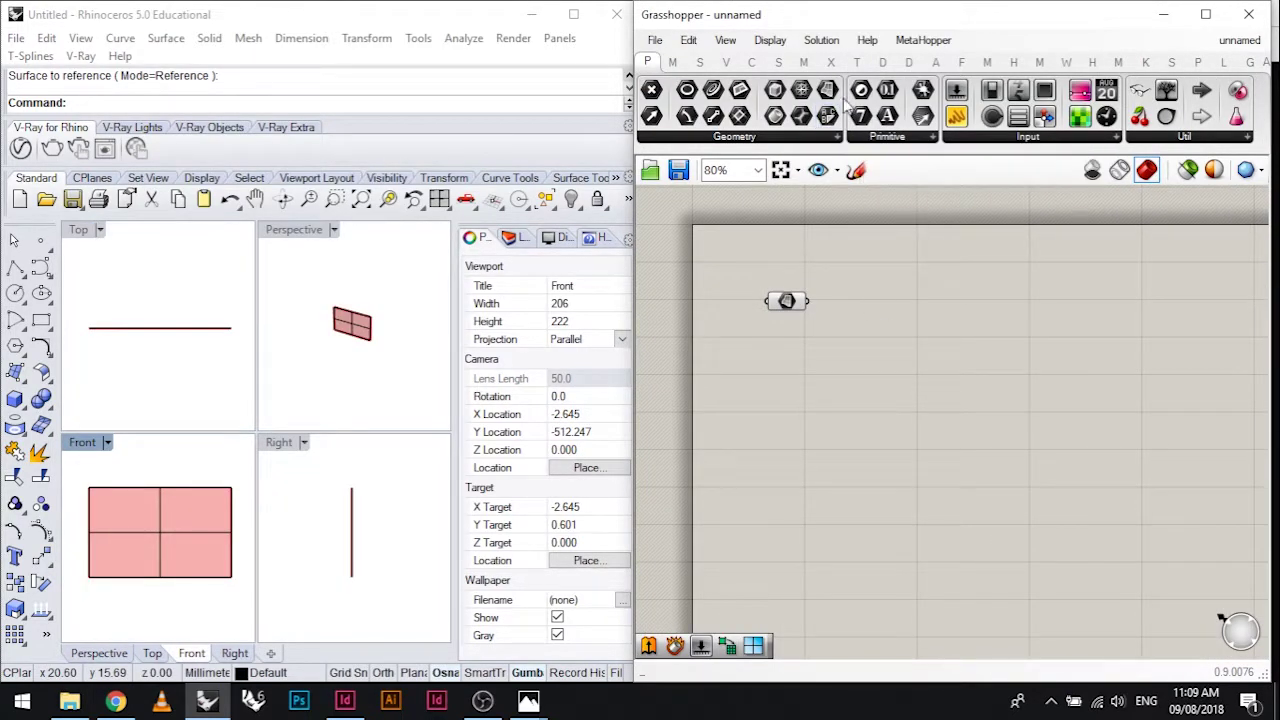
Add a LunchBox Quad Panels component beside the Surface parameter
click(1228, 64)
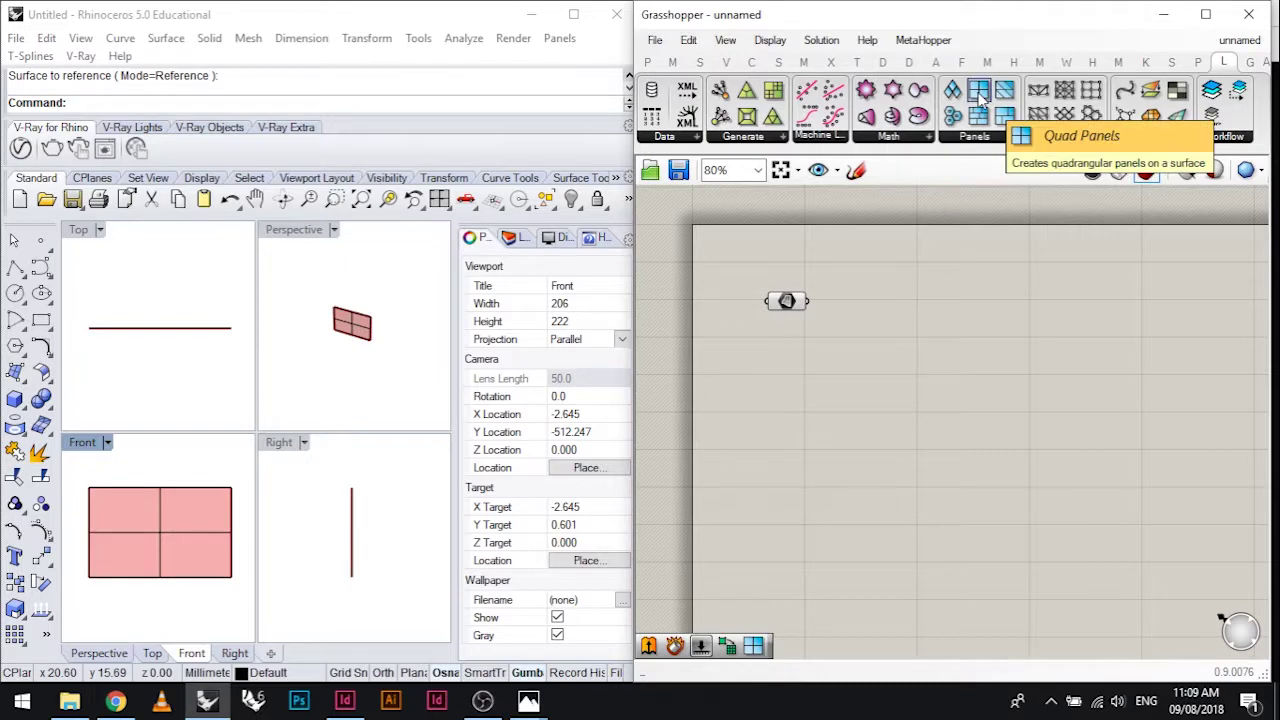
drag(980, 97, 905, 310)
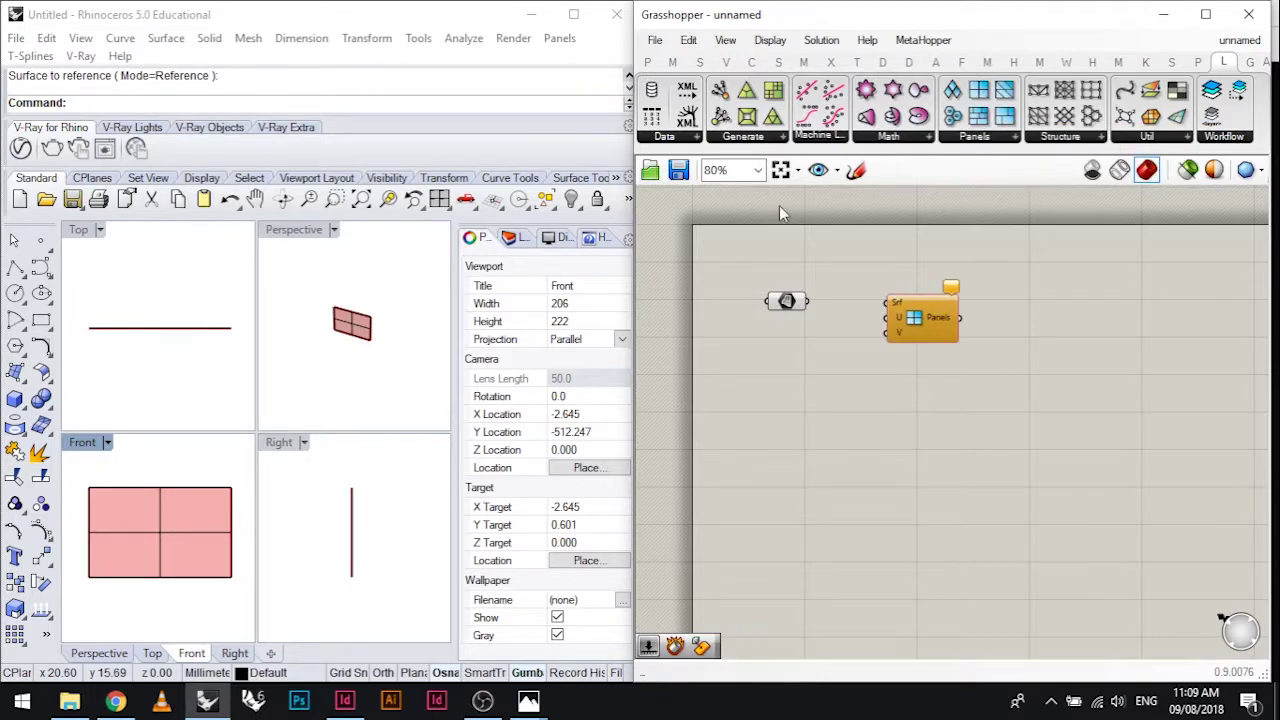
click(647, 62)
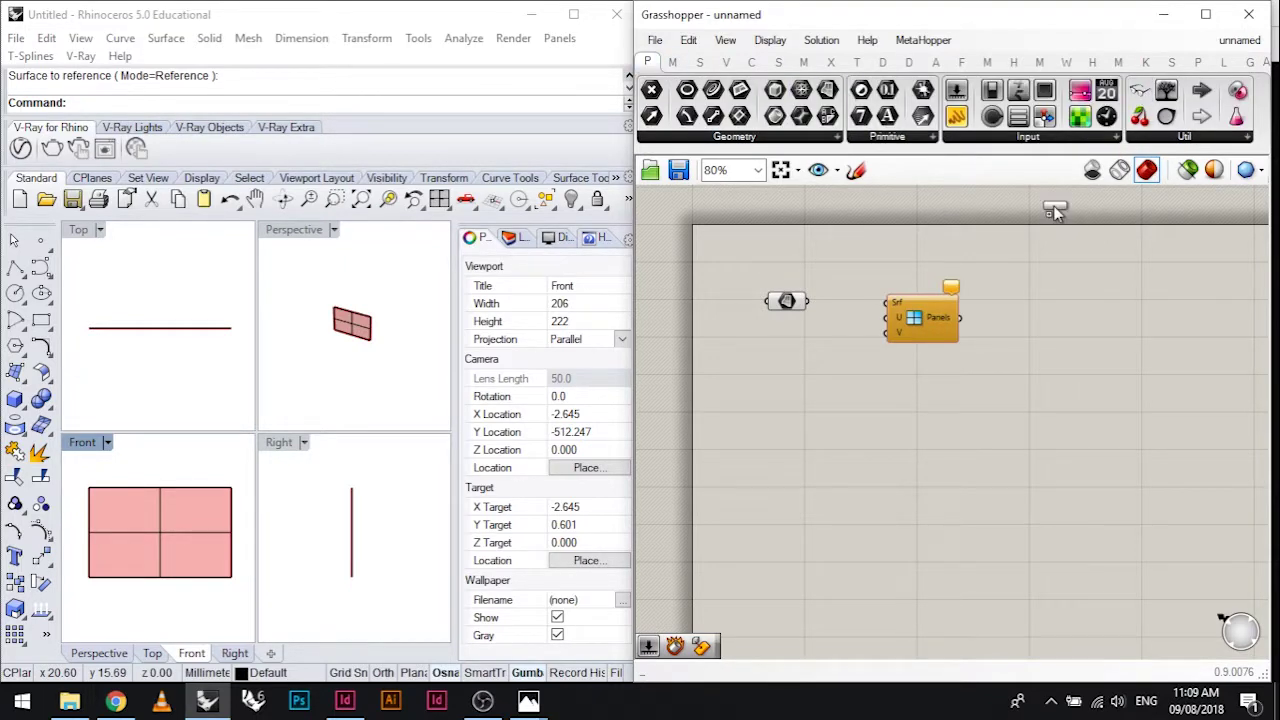
scroll(984, 313, down, 3)
drag(889, 370, 708, 389)
scroll(929, 346, up, 5)
Connect the Surface parameter to the Srf input of Quad Panels and space the two components apart
right_drag(884, 284, 887, 379)
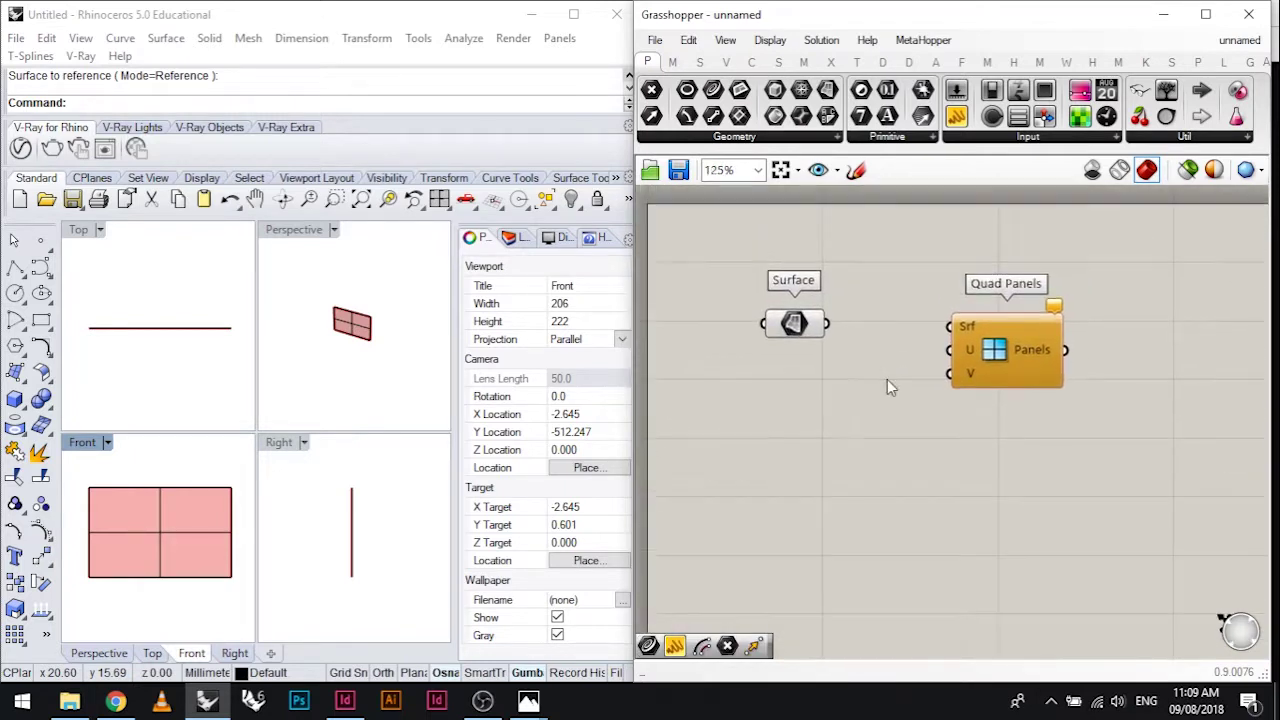
drag(1010, 343, 974, 339)
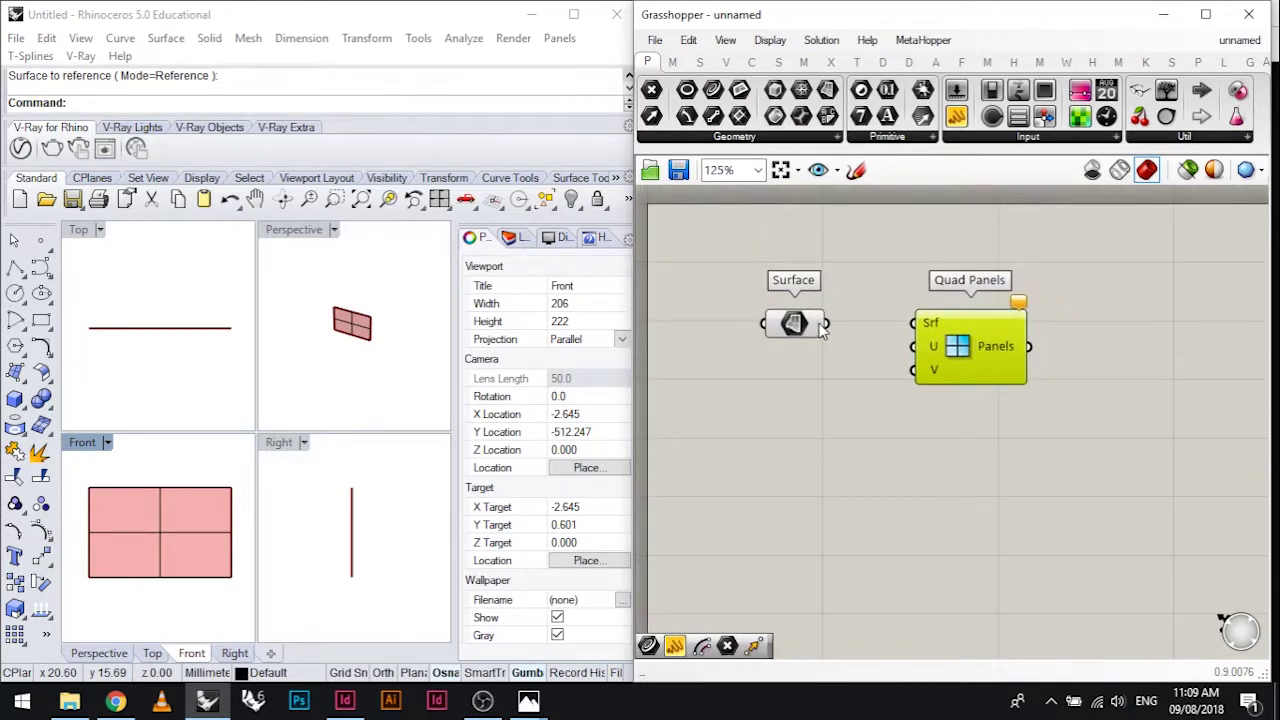
drag(826, 323, 1025, 340)
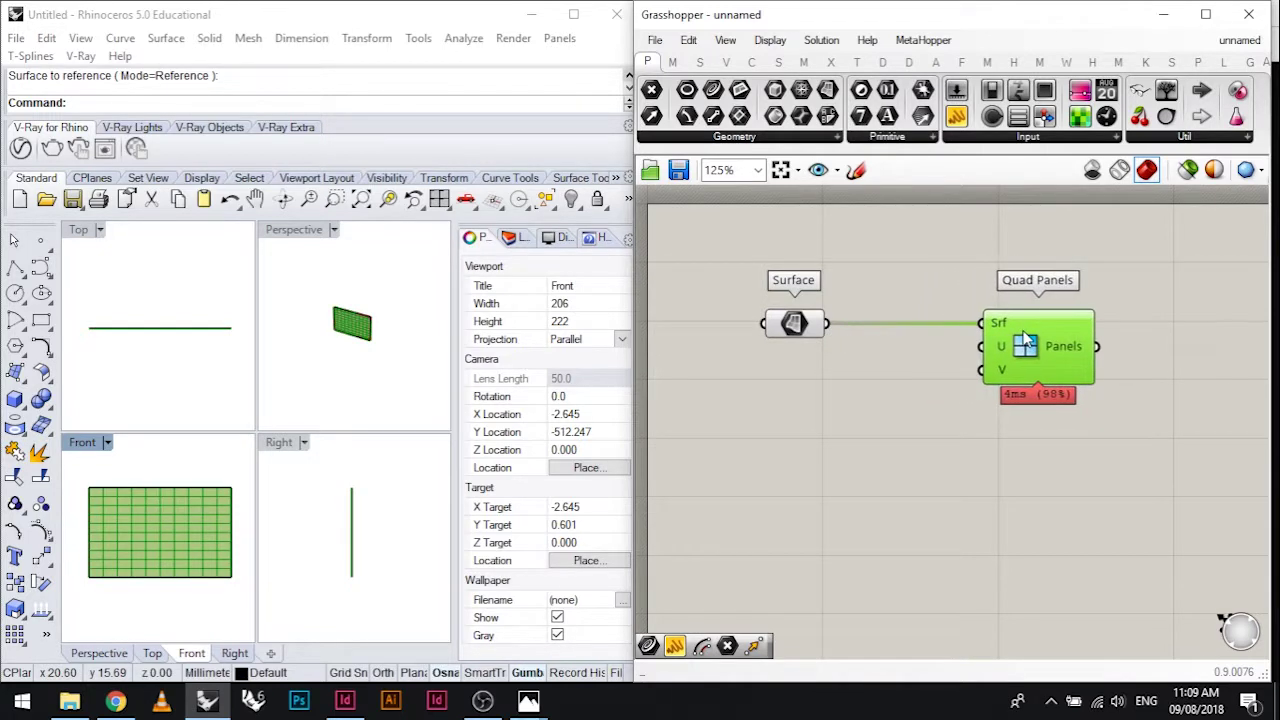
Add a number slider with the value 30 below the Surface parameter
double_click(841, 406)
text(10)
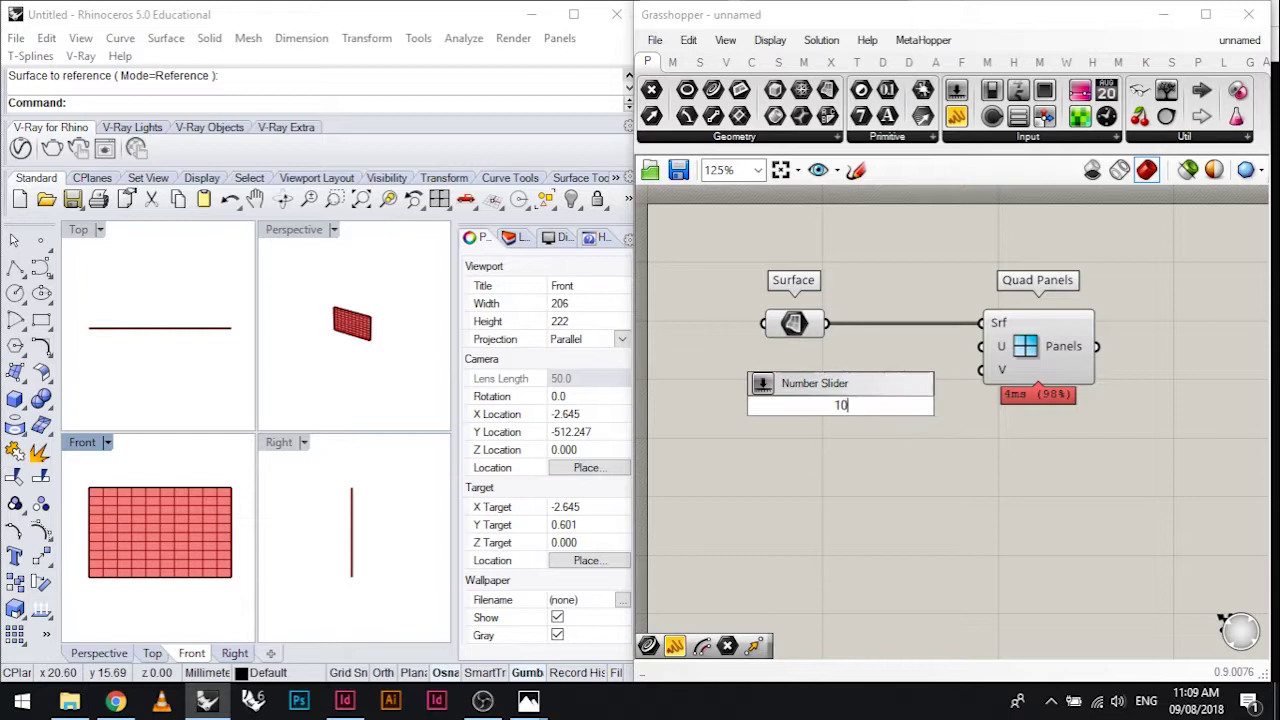
text(0)
key(BackSpace)
key(BackSpace)
key(BackSpace)
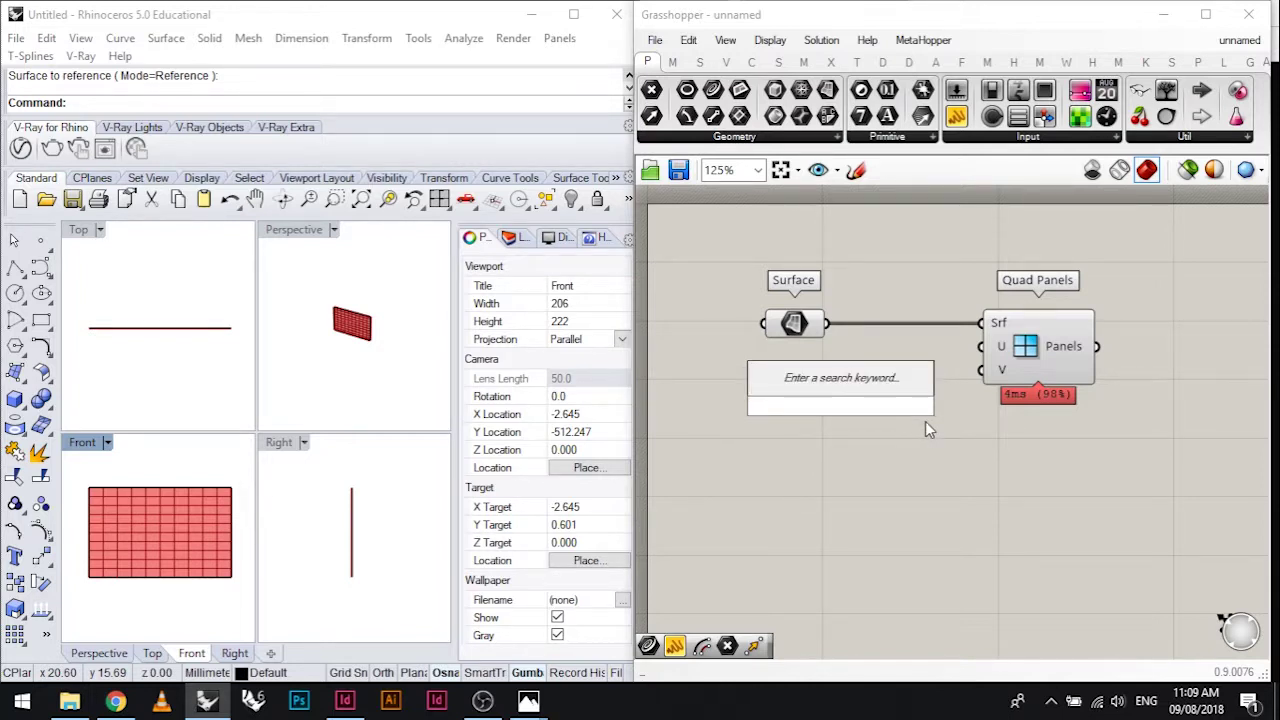
text(30)
key(Return)
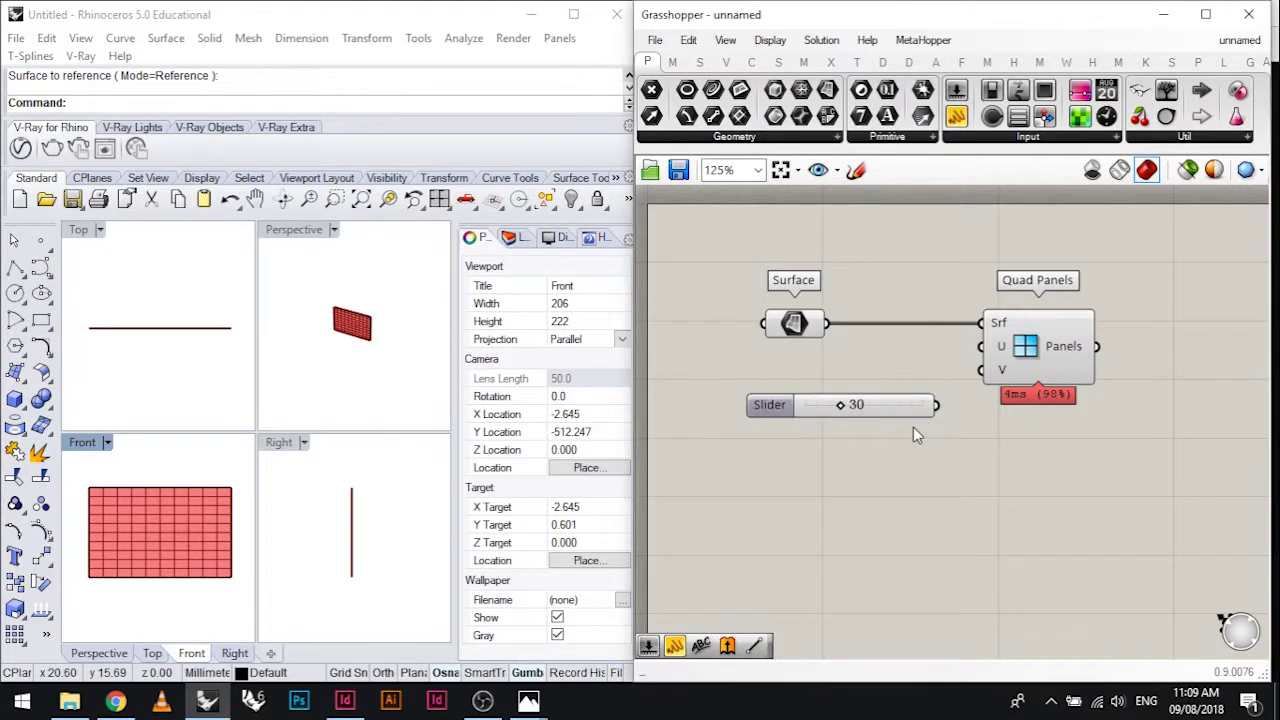
Connect the slider and a second slider of 30 to the V and U inputs of Quad Panels, stacked below Surface
drag(893, 424, 981, 370)
drag(881, 394, 886, 374)
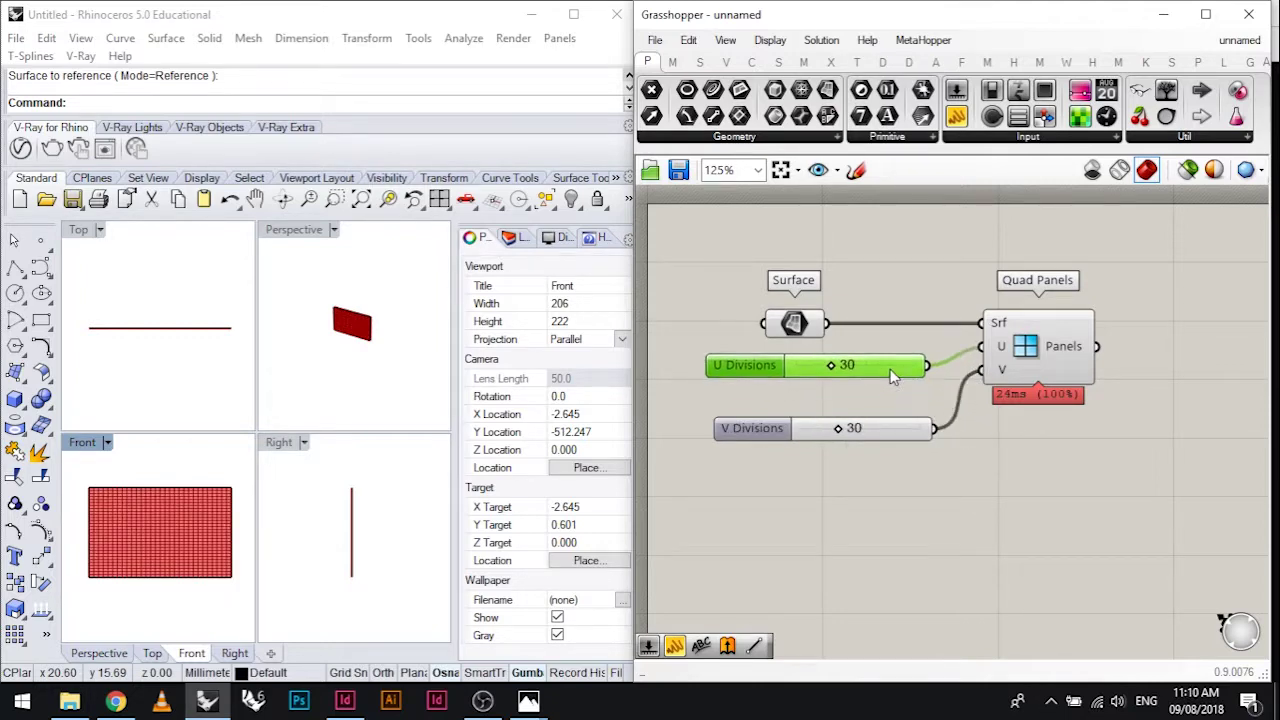
drag(888, 430, 869, 402)
Set the U Divisions slider to 16 and the V Divisions slider to 31, checking the panel proportions in the Front viewport
scroll(150, 550, up, 4)
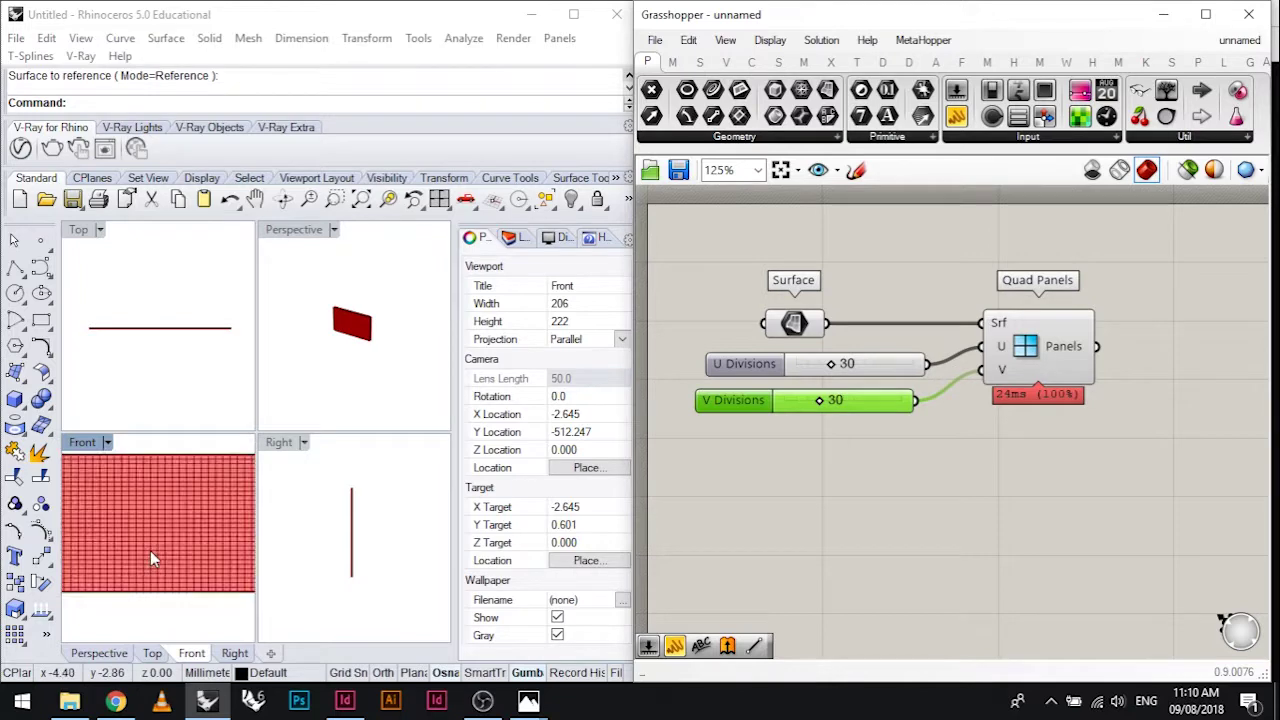
scroll(186, 547, up, 3)
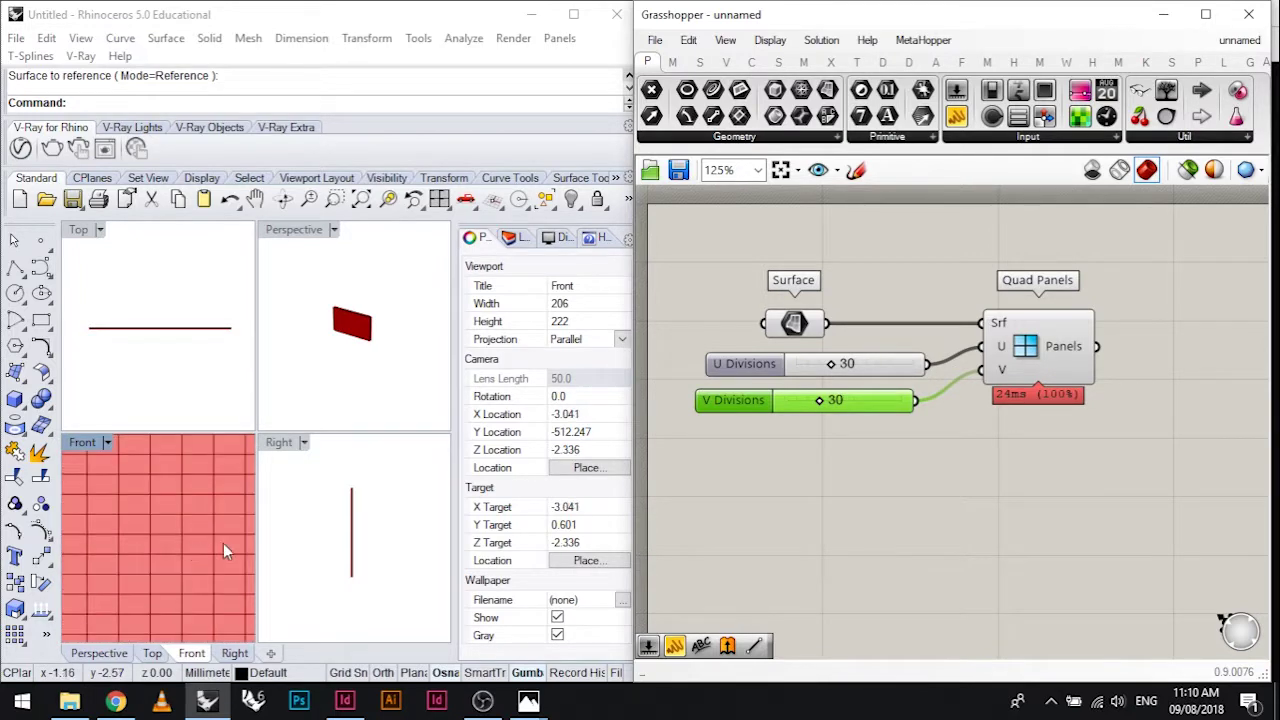
scroll(828, 395, down, 1)
mouse_move(818, 400)
mouse_down()
mouse_move(831, 371)
mouse_move(817, 377)
mouse_up()
scroll(182, 559, down, 3)
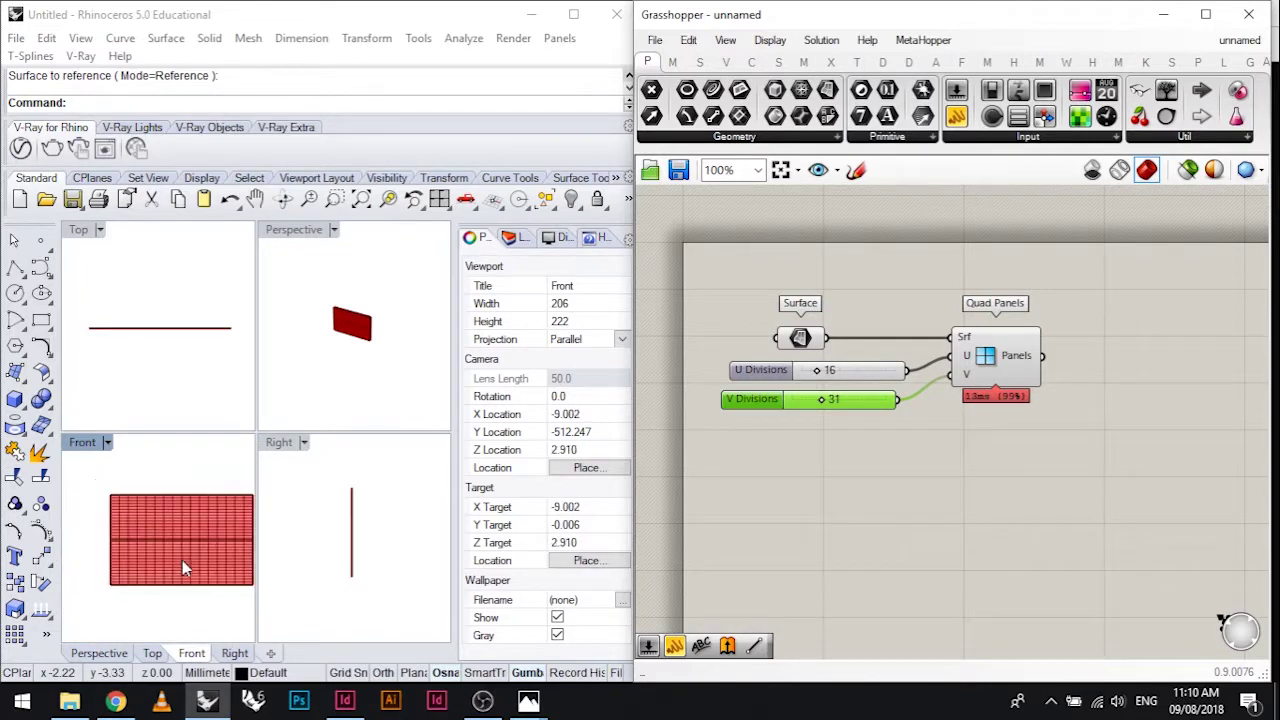
scroll(190, 545, up, 2)
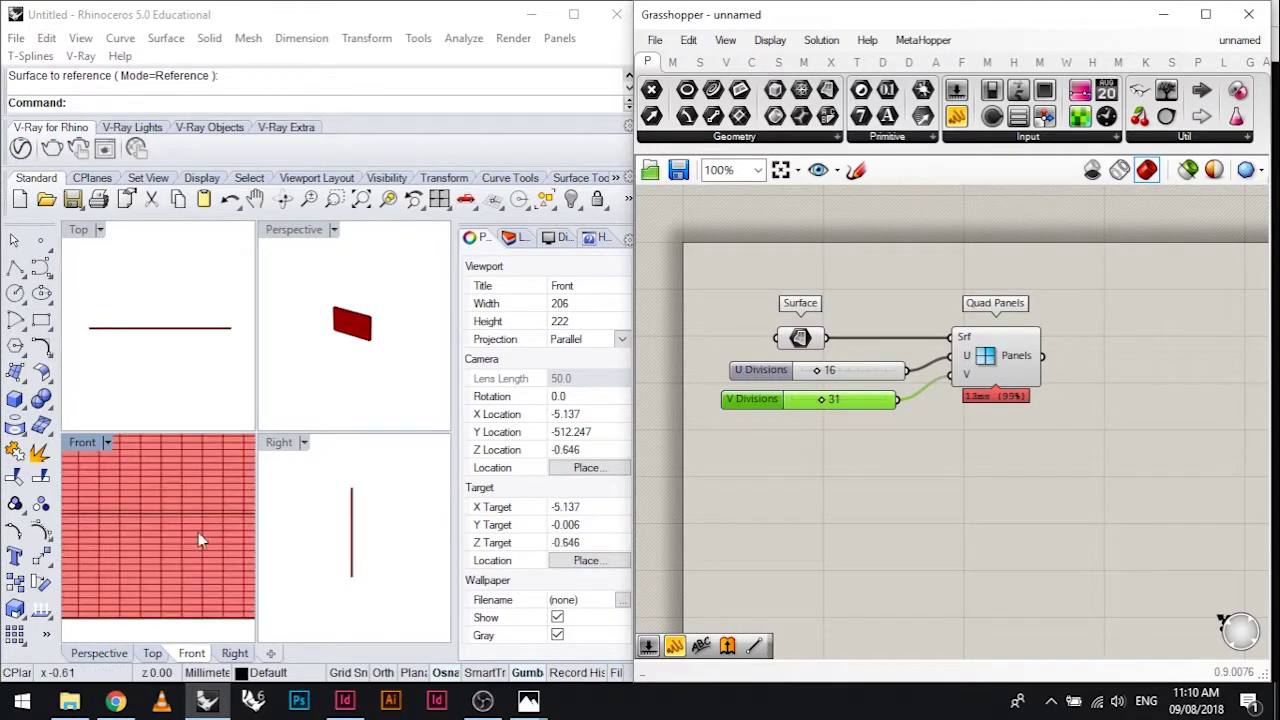
Maximize the Perspective viewport and examine the panelled surface from the front
click(287, 232)
double_click(287, 230)
scroll(273, 448, up, 6)
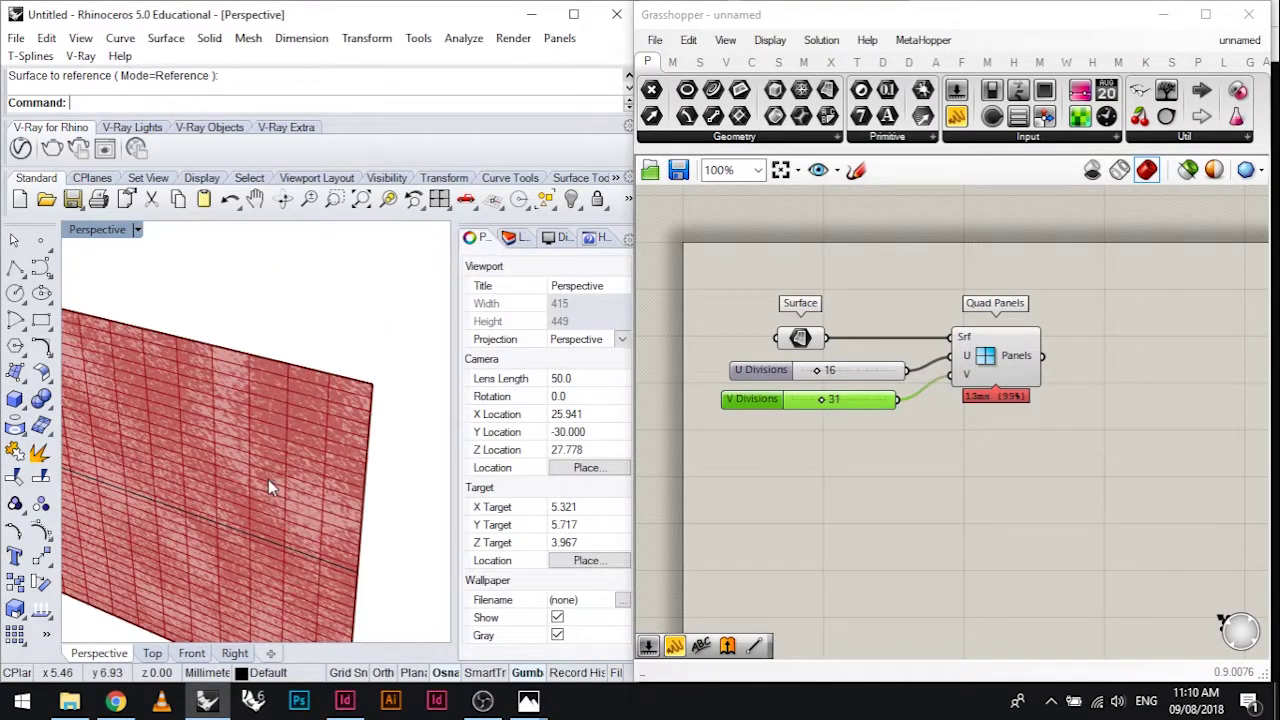
right_drag(386, 432, 436, 416)
scroll(358, 416, down, 8)
right_drag(207, 519, 280, 512)
scroll(260, 481, up, 5)
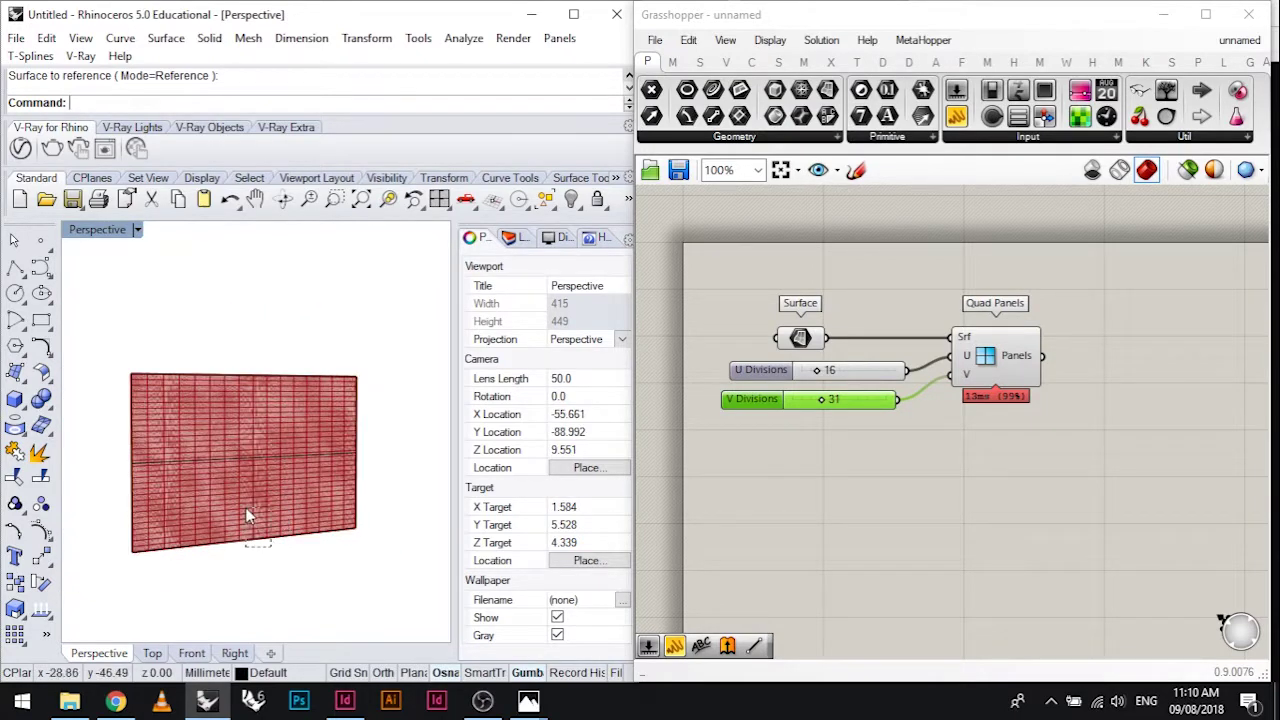
Select the surface in the Perspective viewport and stretch it wider with the gumball
click(160, 466)
drag(130, 463, 145, 510)
click(206, 569)
right_drag(206, 569, 283, 490)
scroll(305, 471, down, 4)
scroll(257, 492, up, 4)
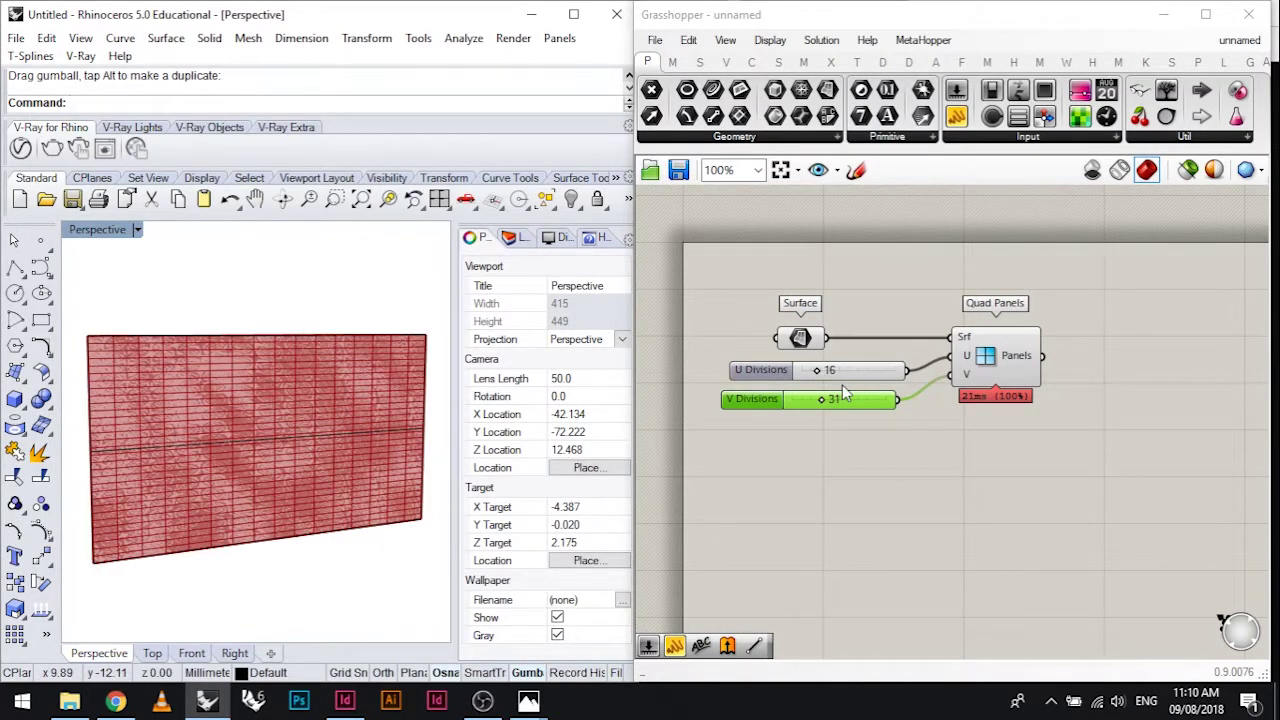
Add an Image Sampler component beside Quad Panels
click(1083, 118)
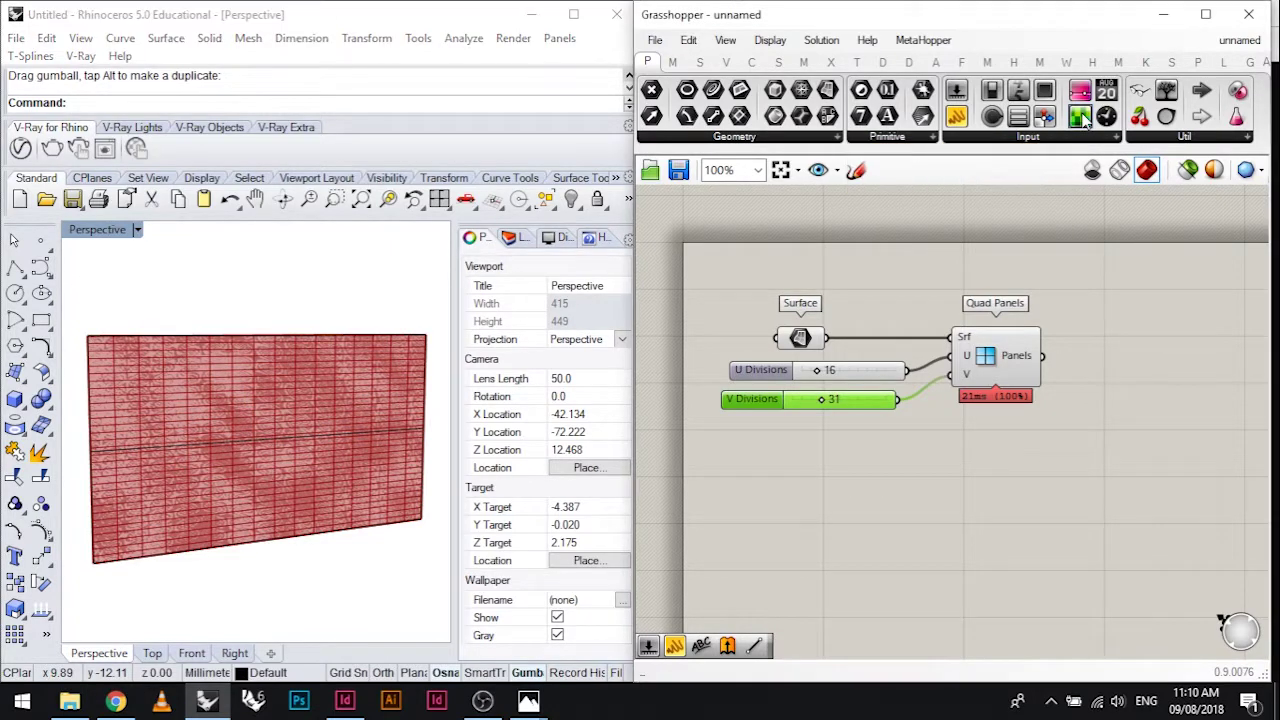
scroll(920, 228, down, 4)
click(1067, 312)
scroll(1067, 312, up, 5)
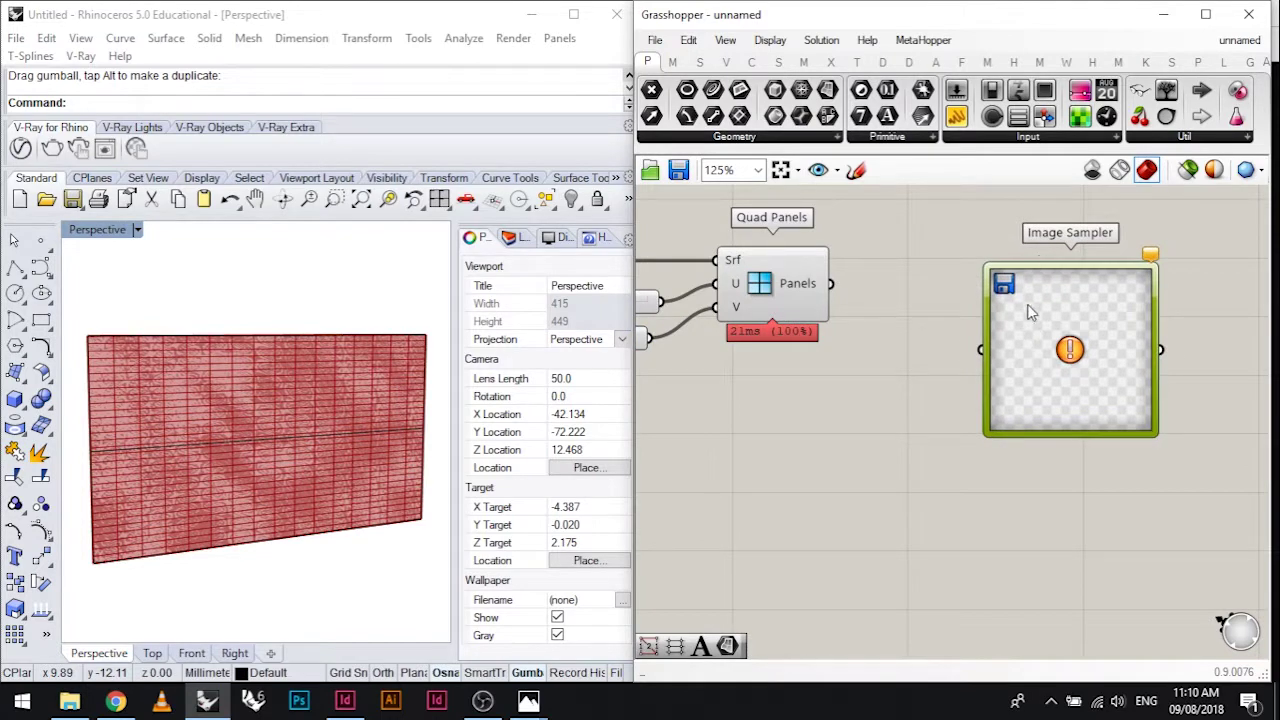
Open the Image Sampler's image selection and browse to the Week 2 folder
right_click(1030, 318)
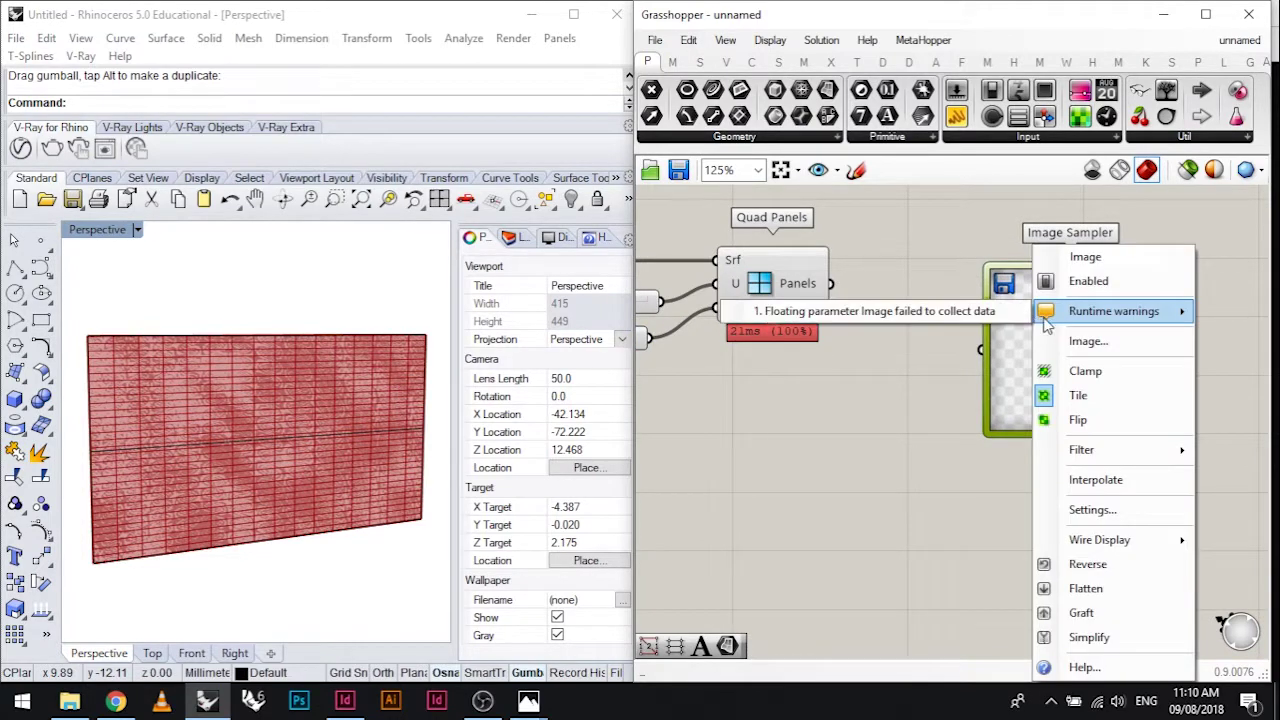
click(1115, 349)
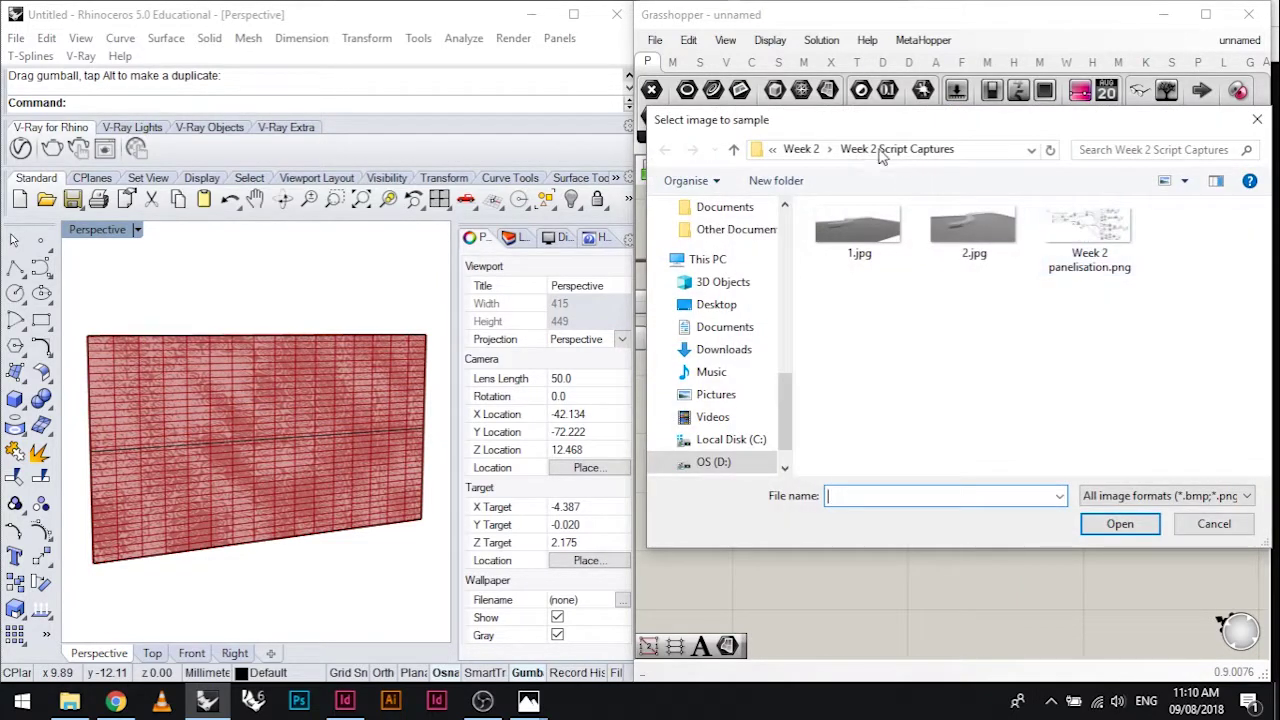
click(805, 149)
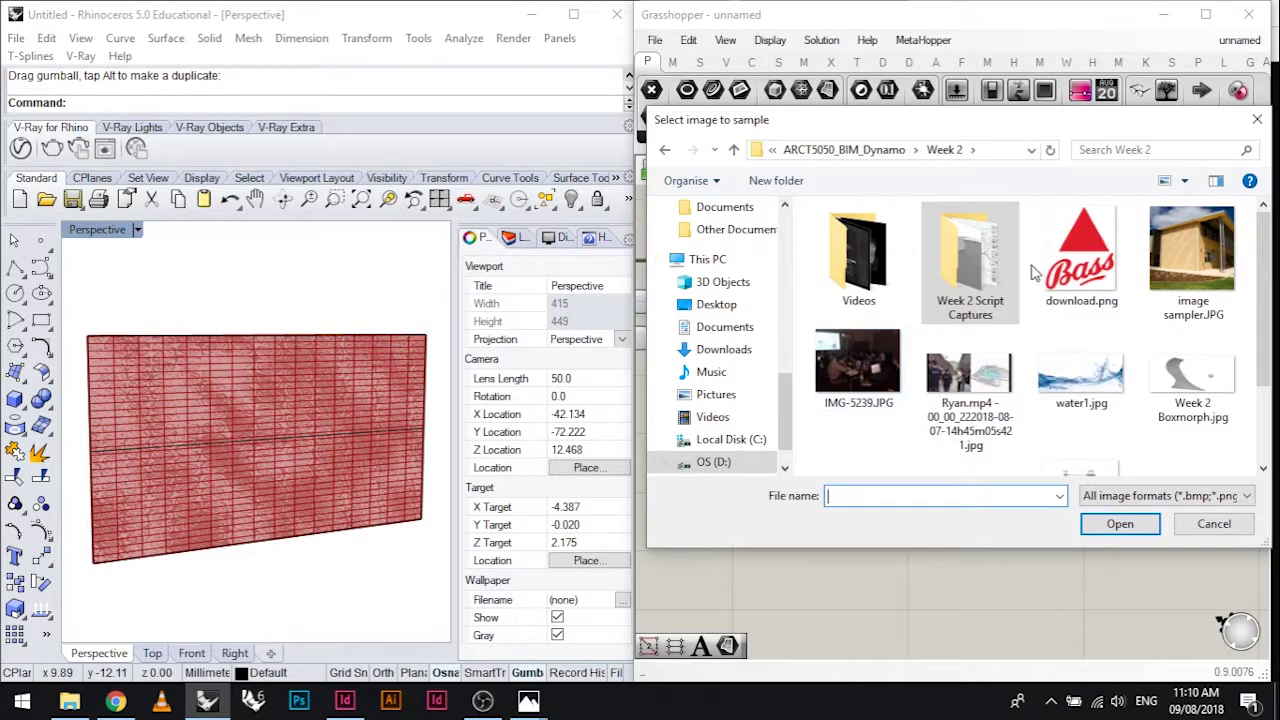
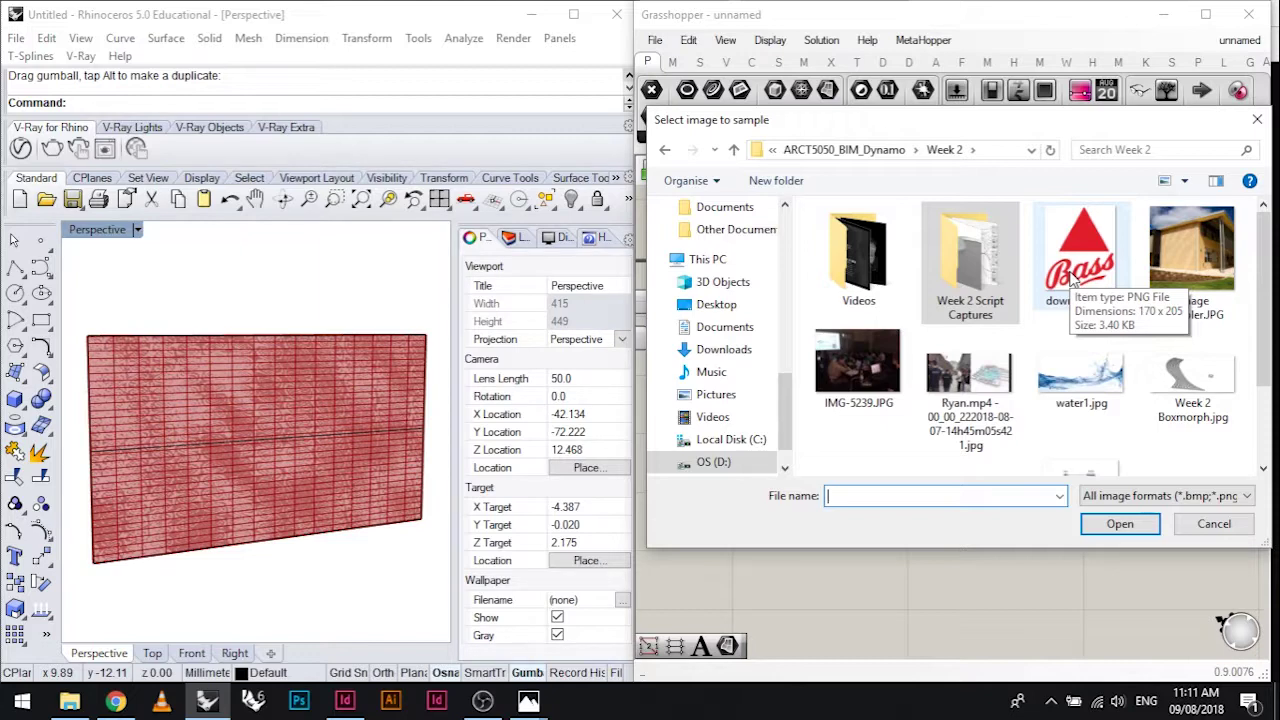
Load download.png into the Image Sampler and move the component farther away from Quad Panels
click(1072, 280)
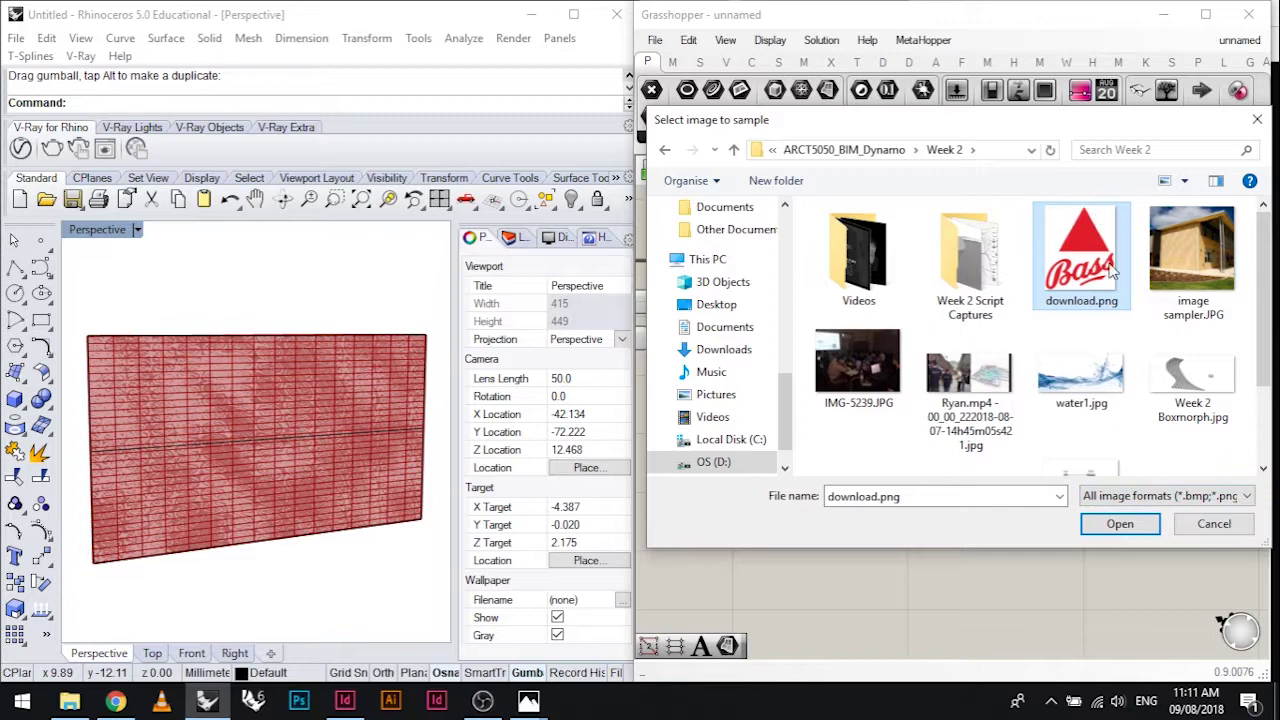
click(1120, 523)
scroll(1063, 354, up, 5)
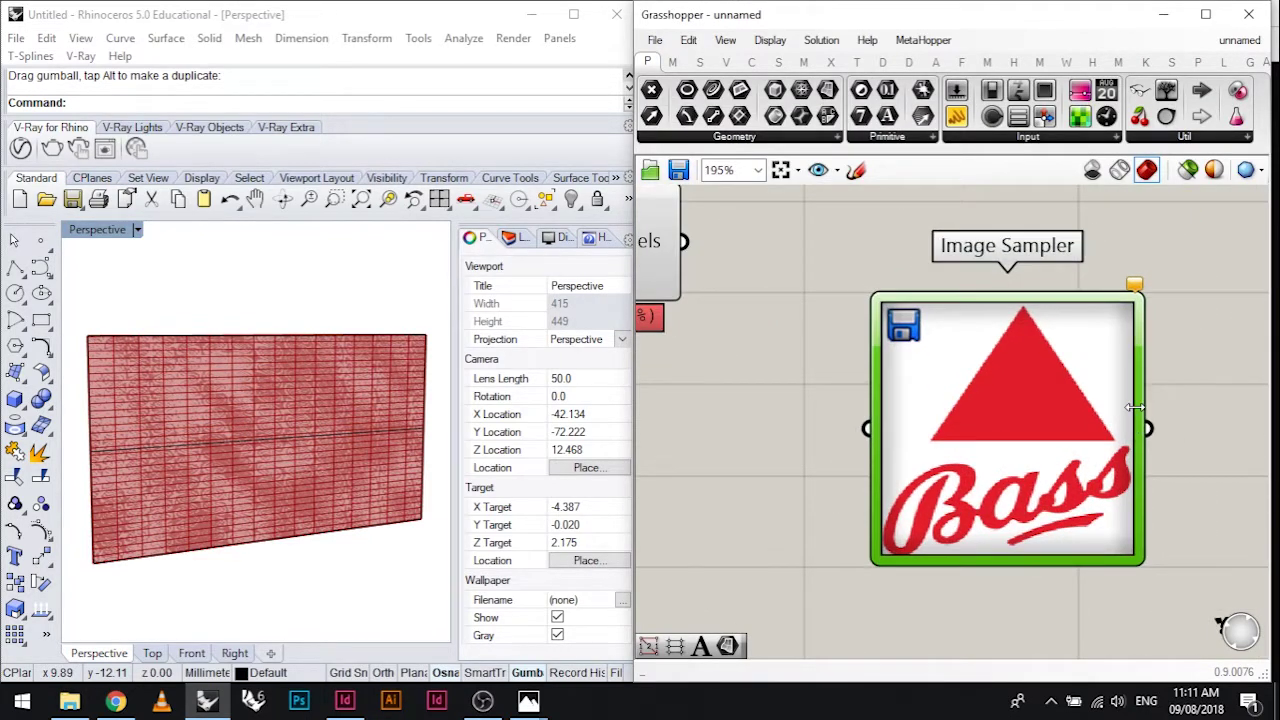
scroll(1137, 407, down, 5)
right_drag(846, 388, 1001, 381)
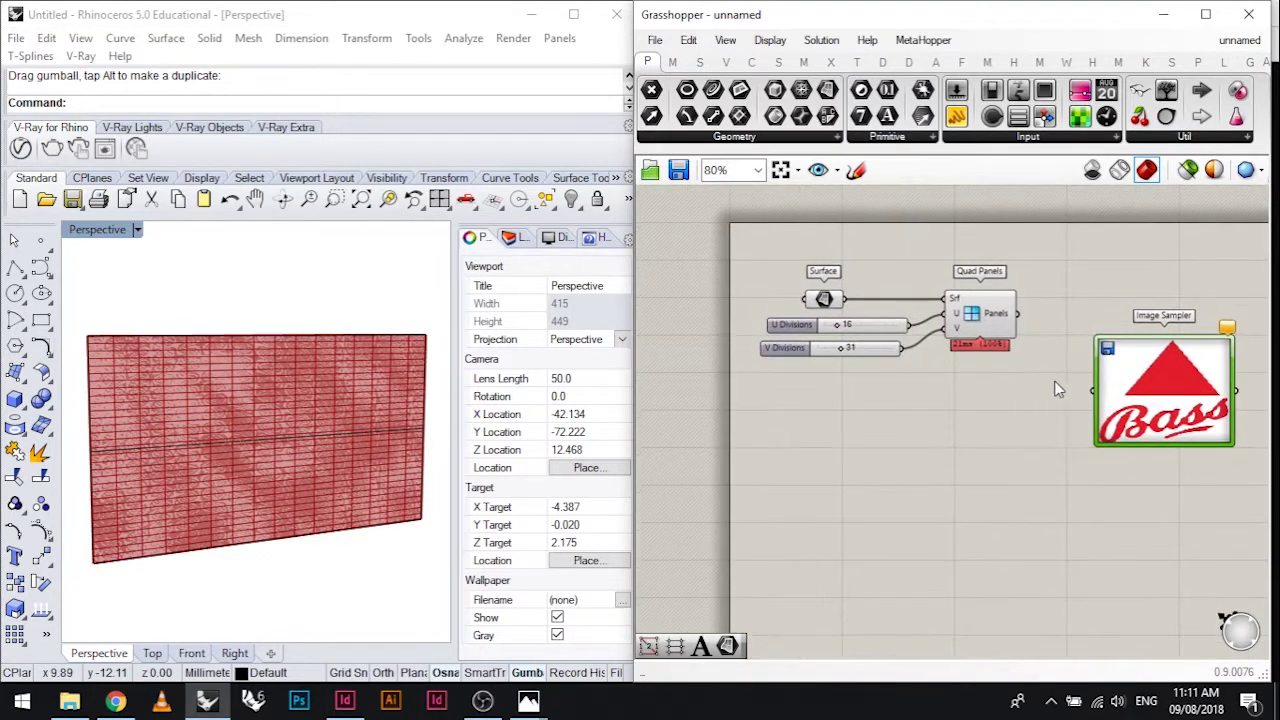
drag(1118, 382, 1189, 377)
scroll(1042, 405, up, 2)
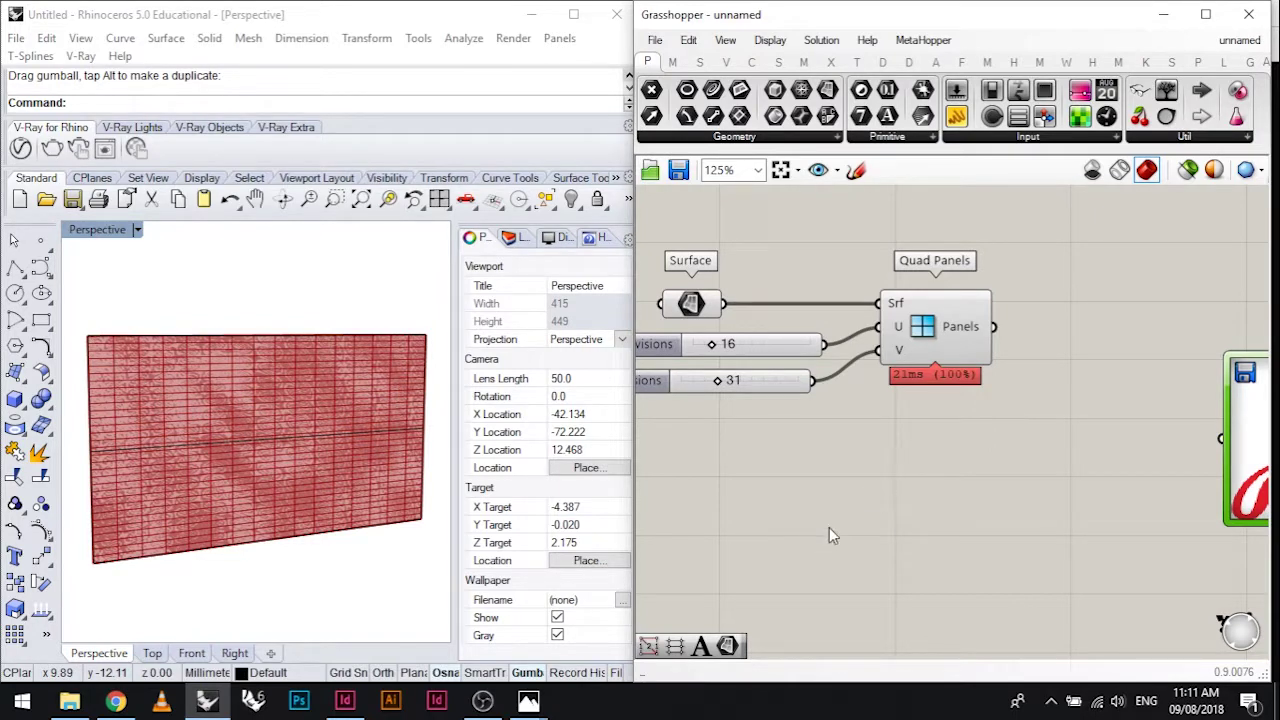
Add a Rectangular grid component below Quad Panels and move the Image Sampler up the canvas
double_click(880, 498)
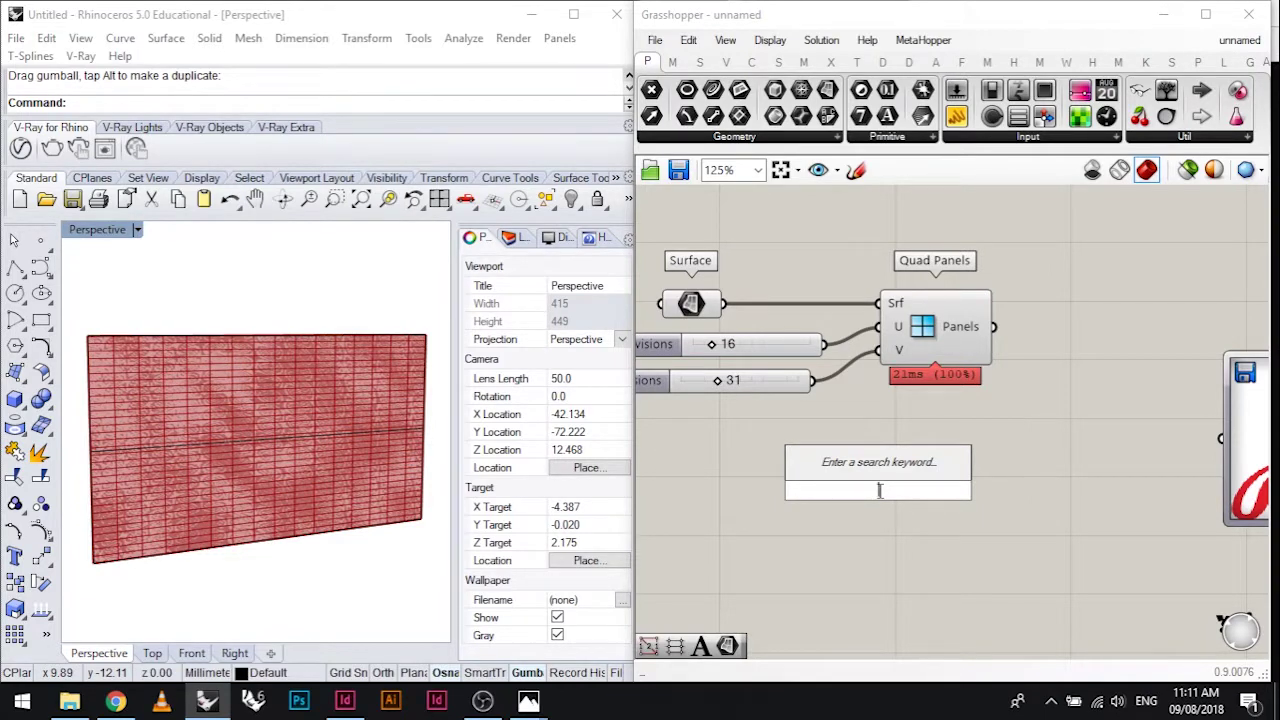
text(rec)
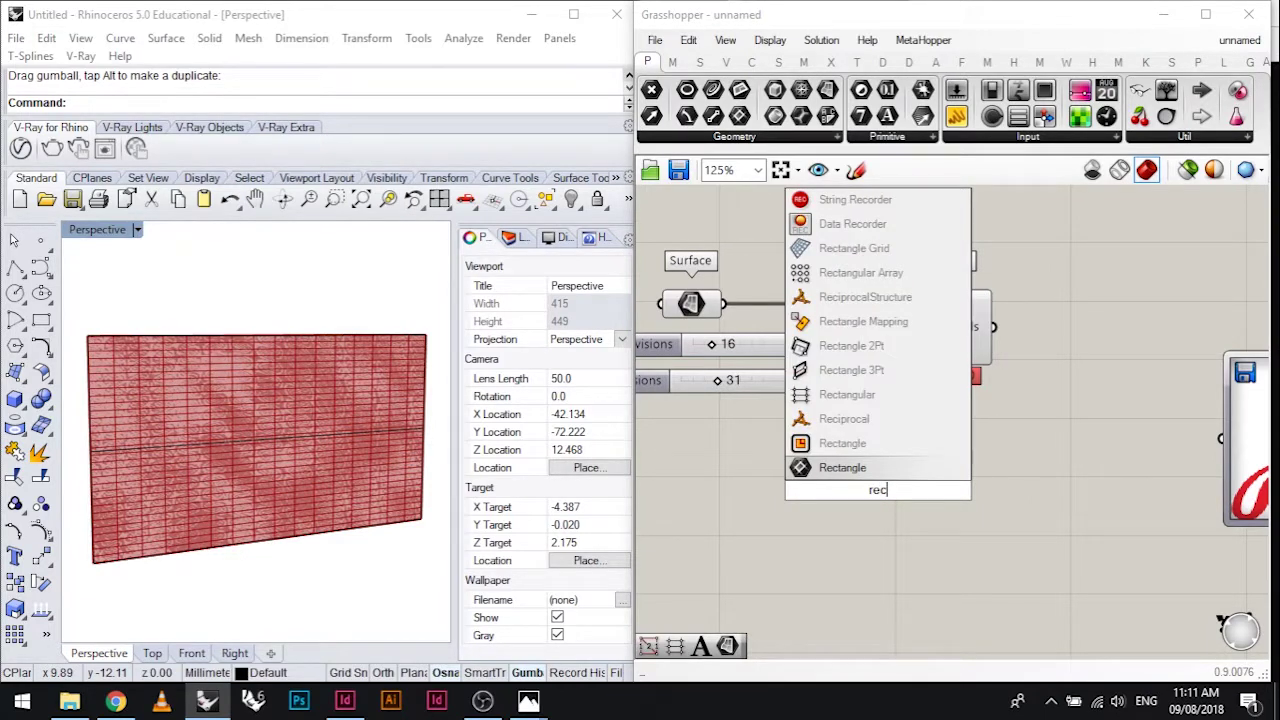
click(886, 394)
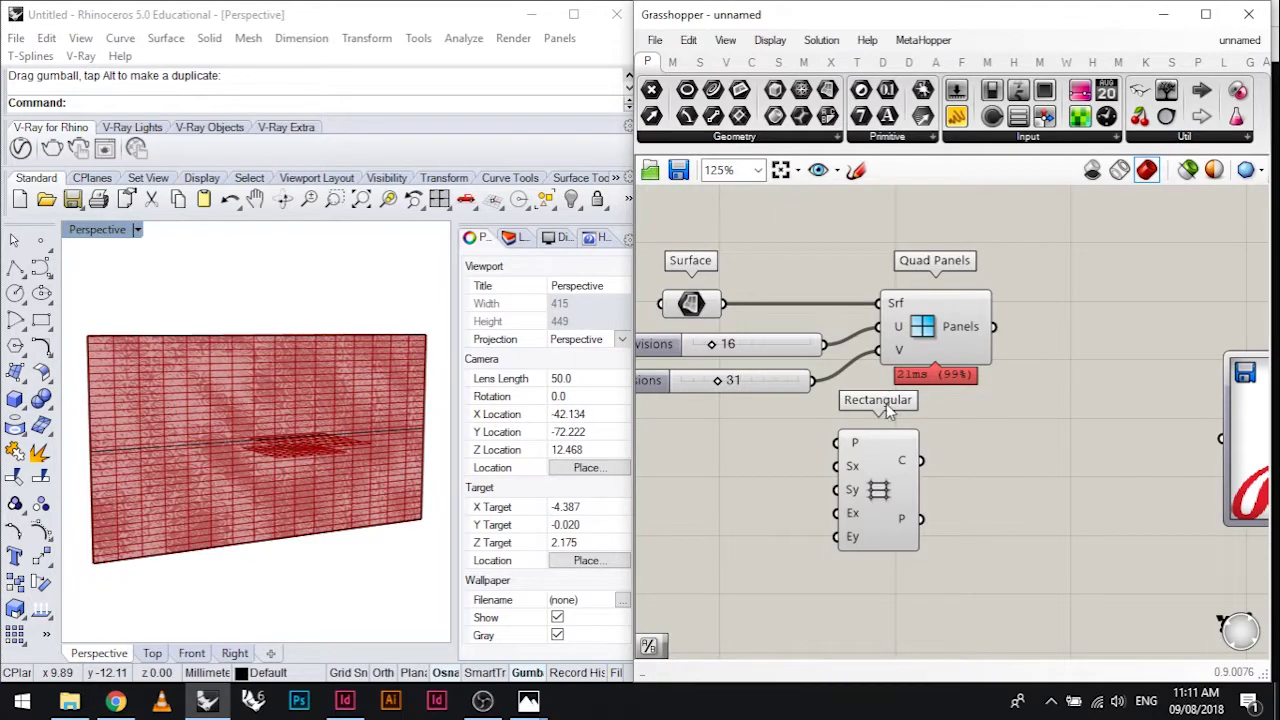
ctrl+alt+click(877, 477)
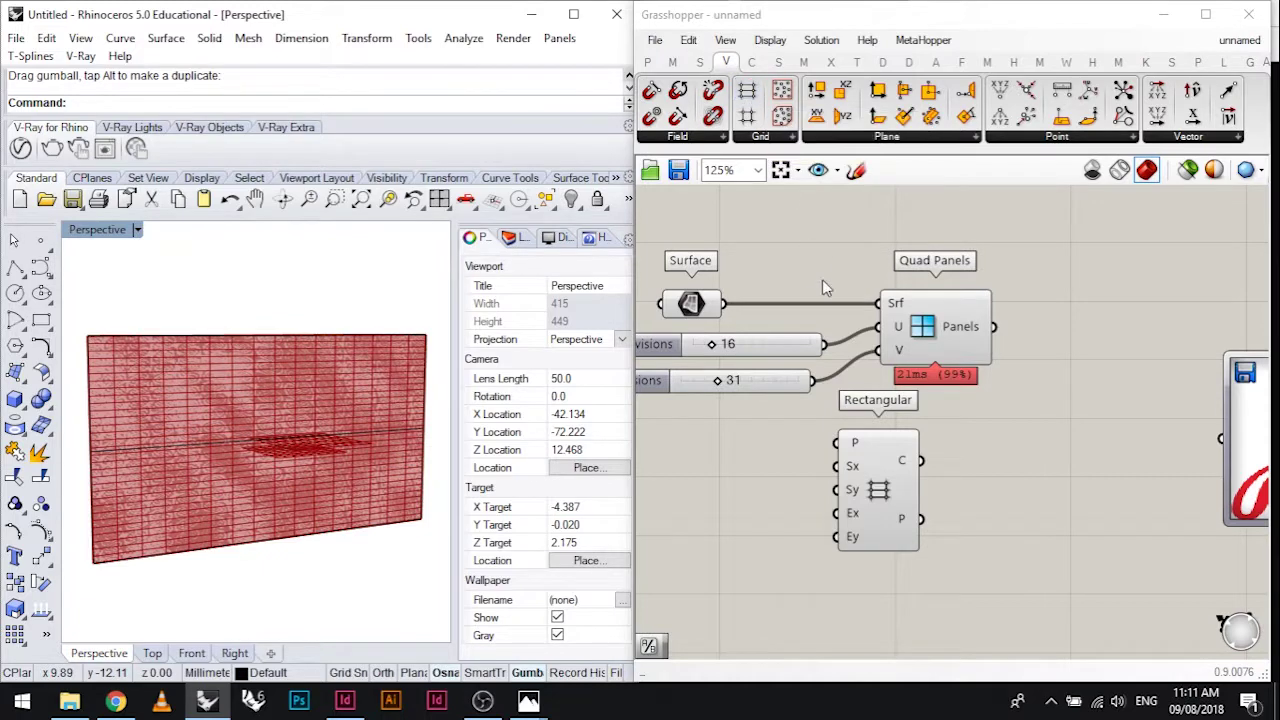
drag(899, 465, 980, 438)
scroll(972, 440, down, 3)
scroll(978, 450, up, 2)
mouse_move(982, 443)
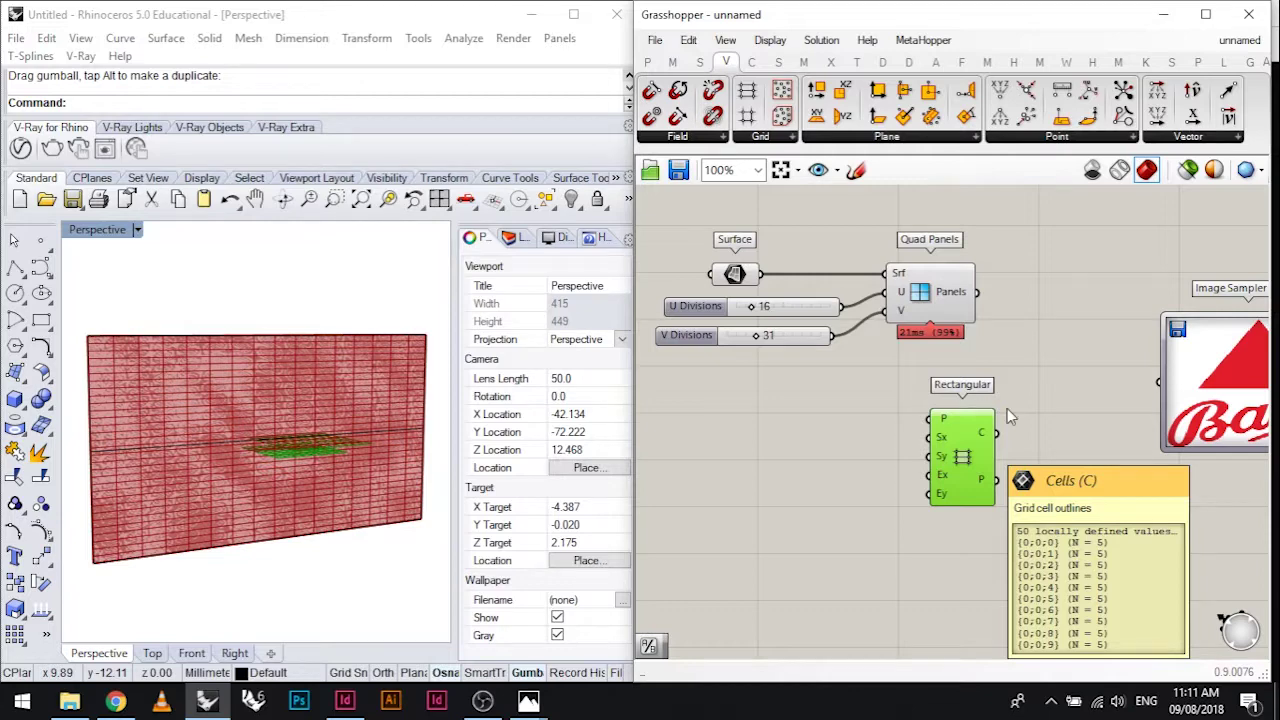
drag(1210, 357, 1210, 304)
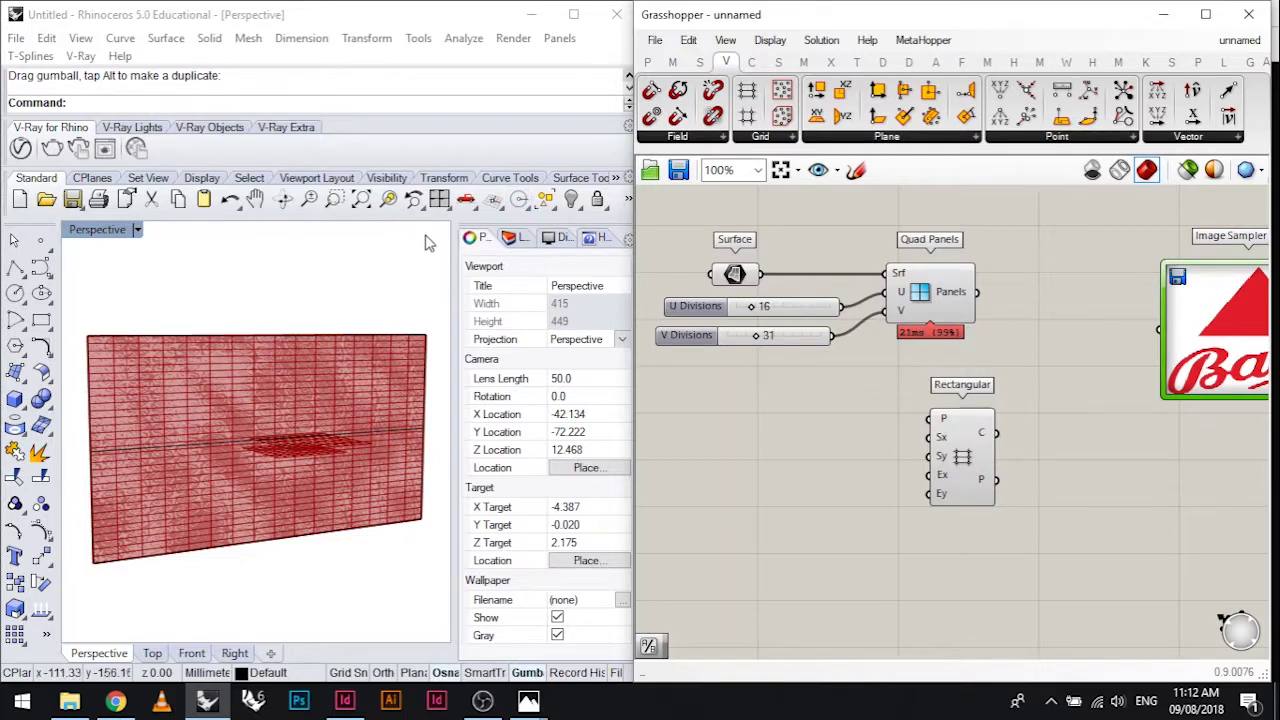
click(347, 311)
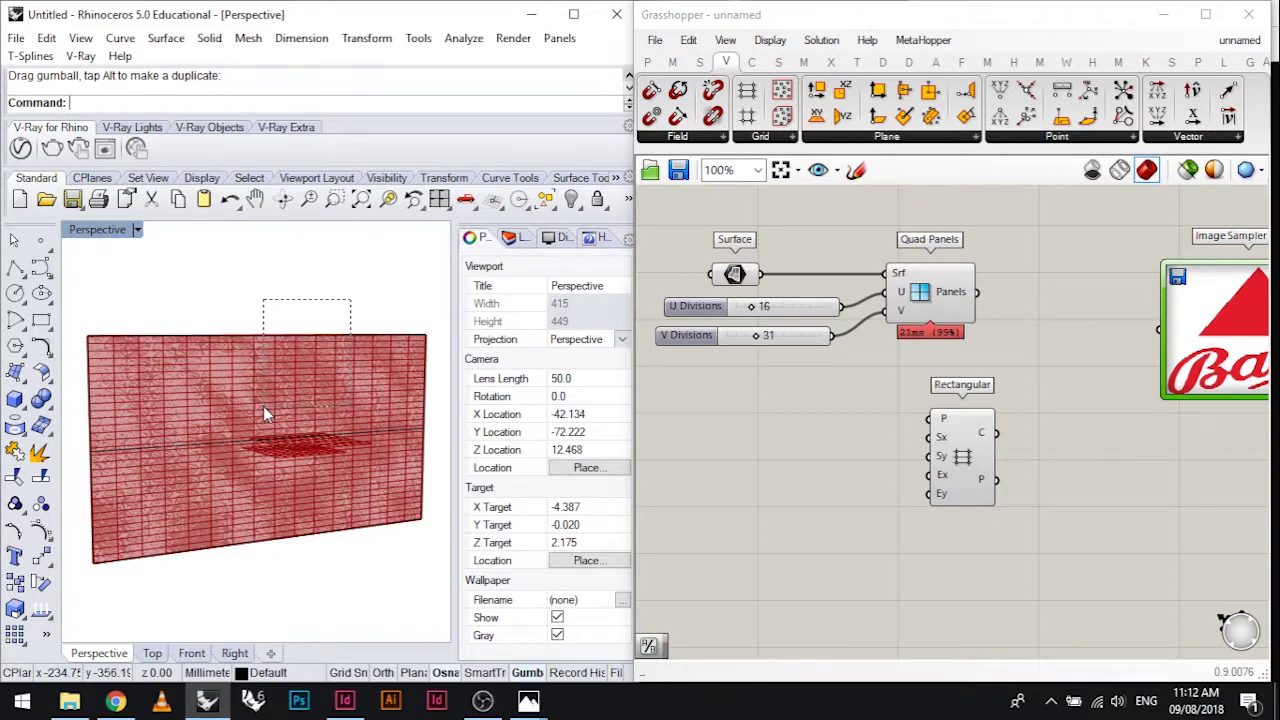
drag(263, 406, 263, 408)
click(298, 301)
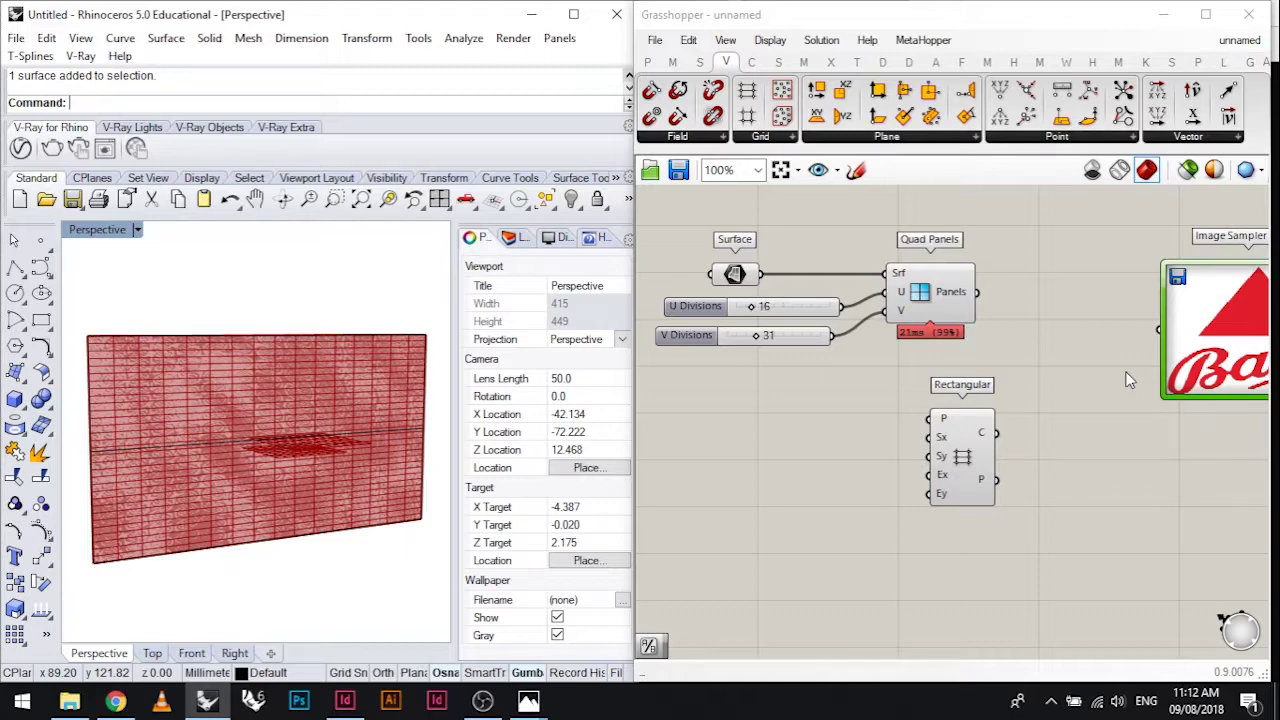
Shift the Rectangular component aside and place a Division component in front of its inputs
scroll(890, 372, up, 3)
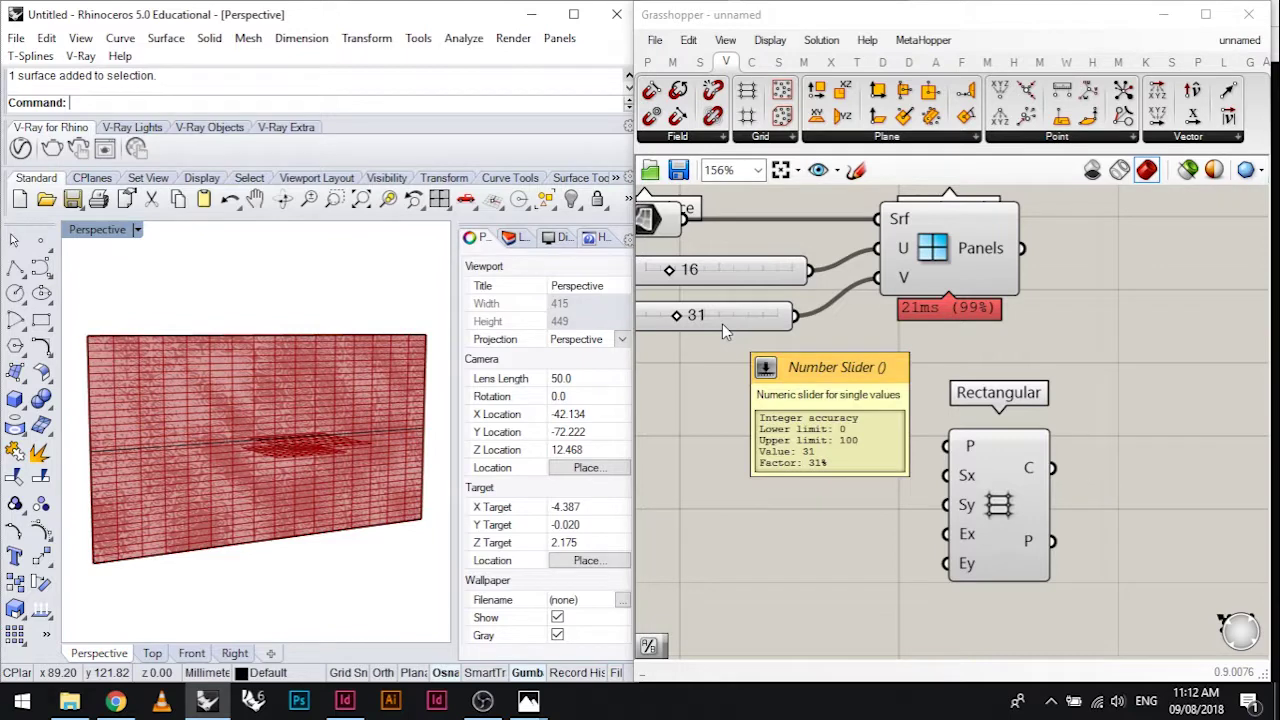
drag(974, 437, 1066, 436)
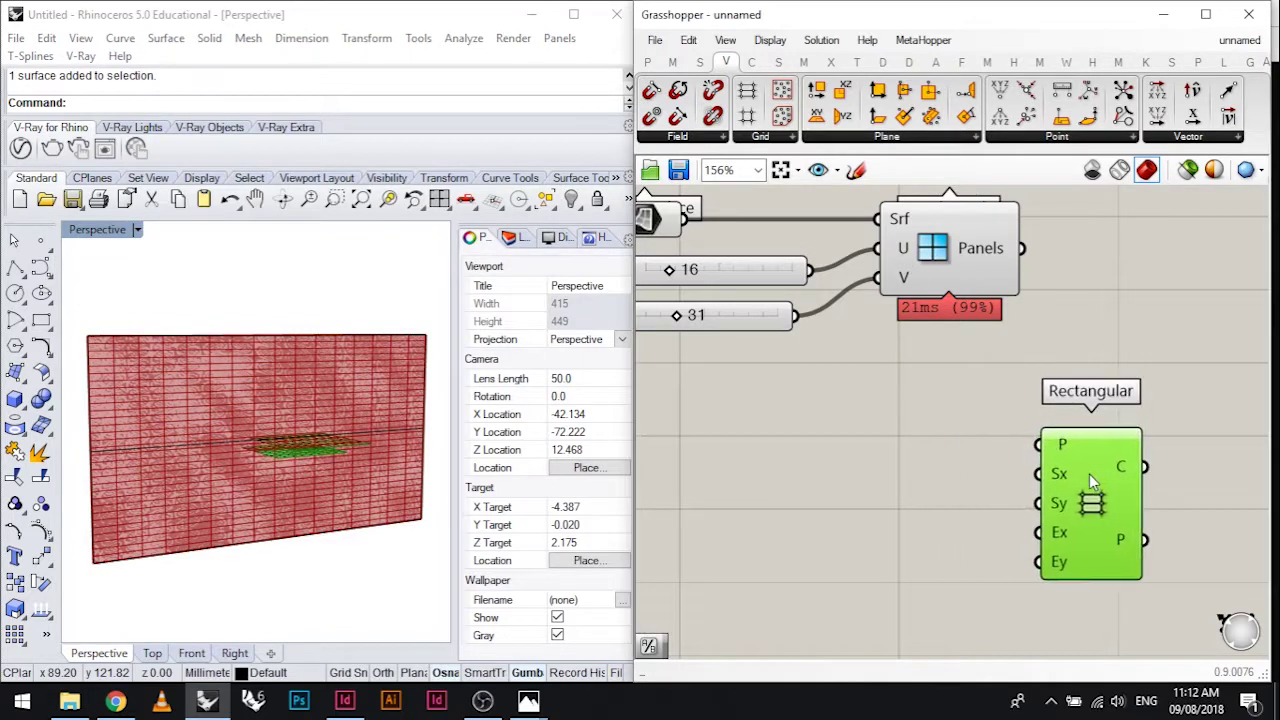
click(804, 62)
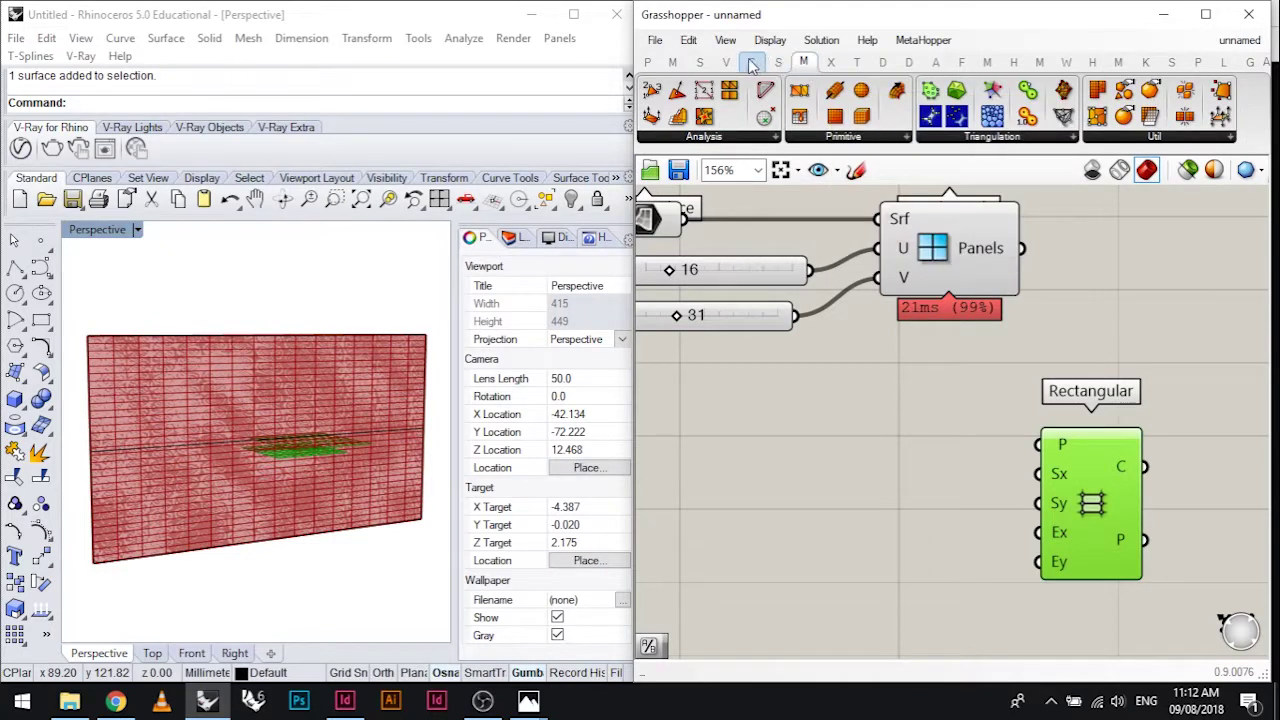
click(672, 62)
click(842, 137)
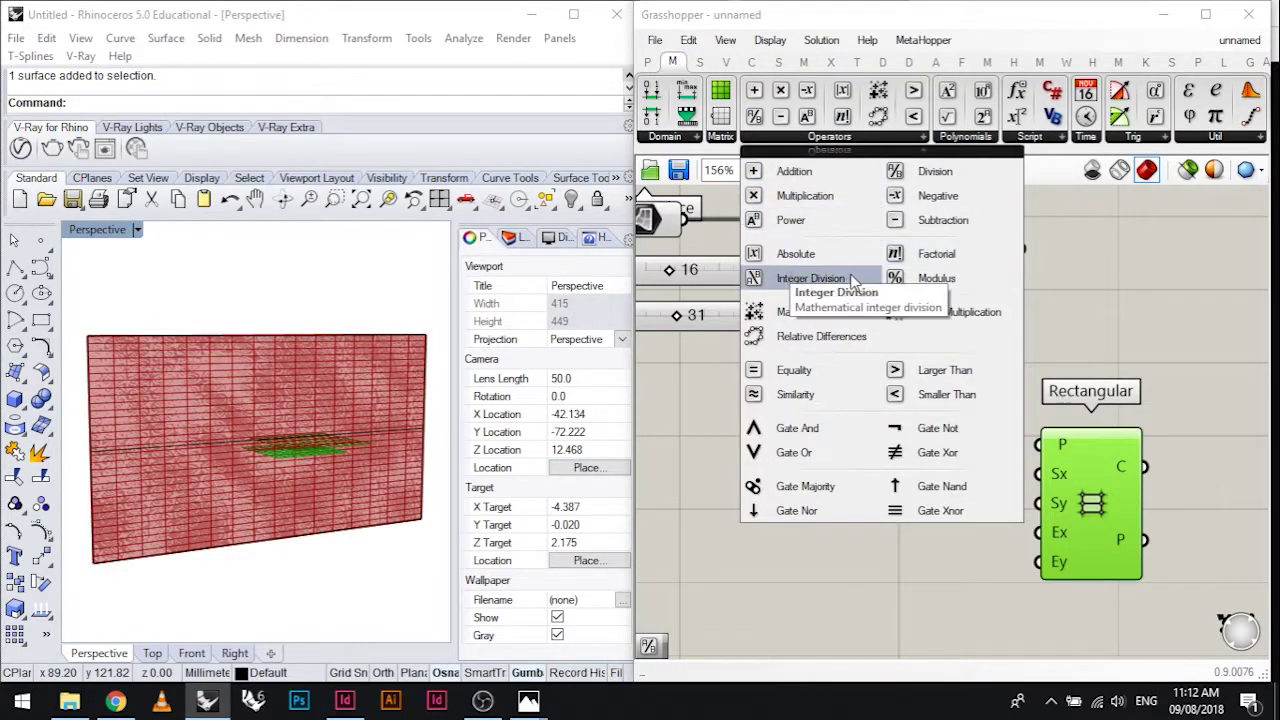
click(938, 174)
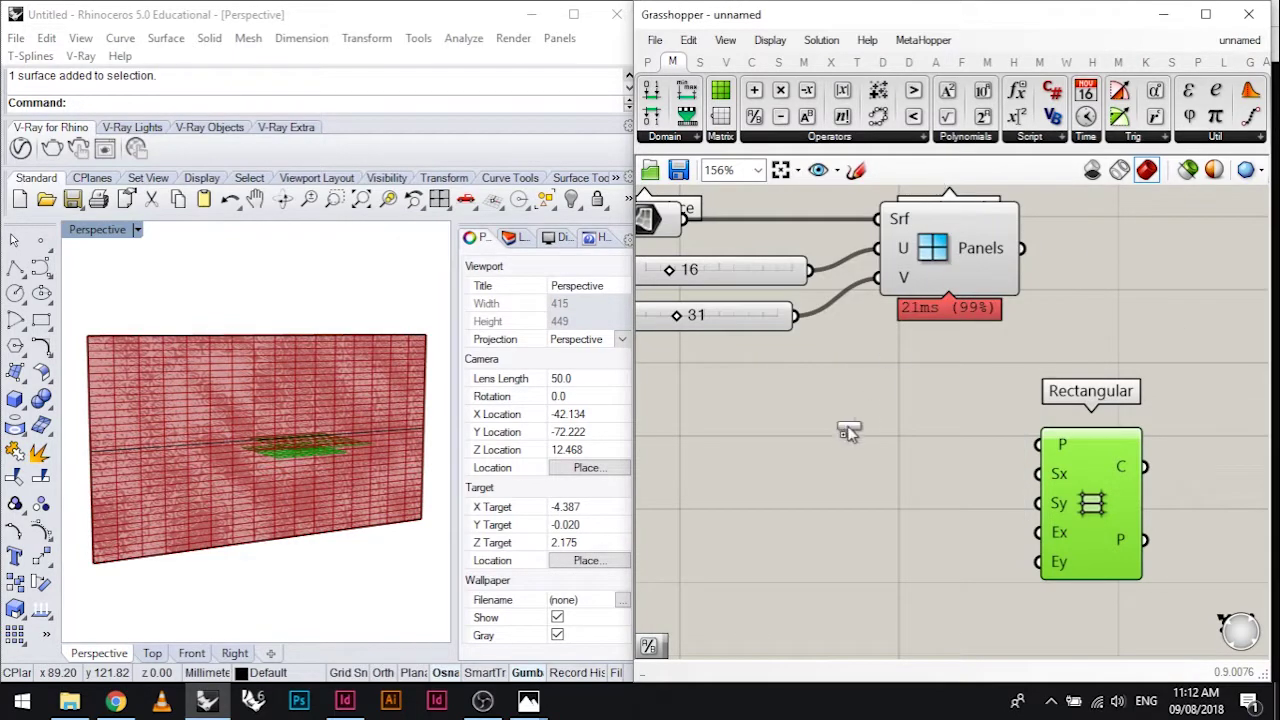
click(862, 481)
drag(868, 493, 913, 482)
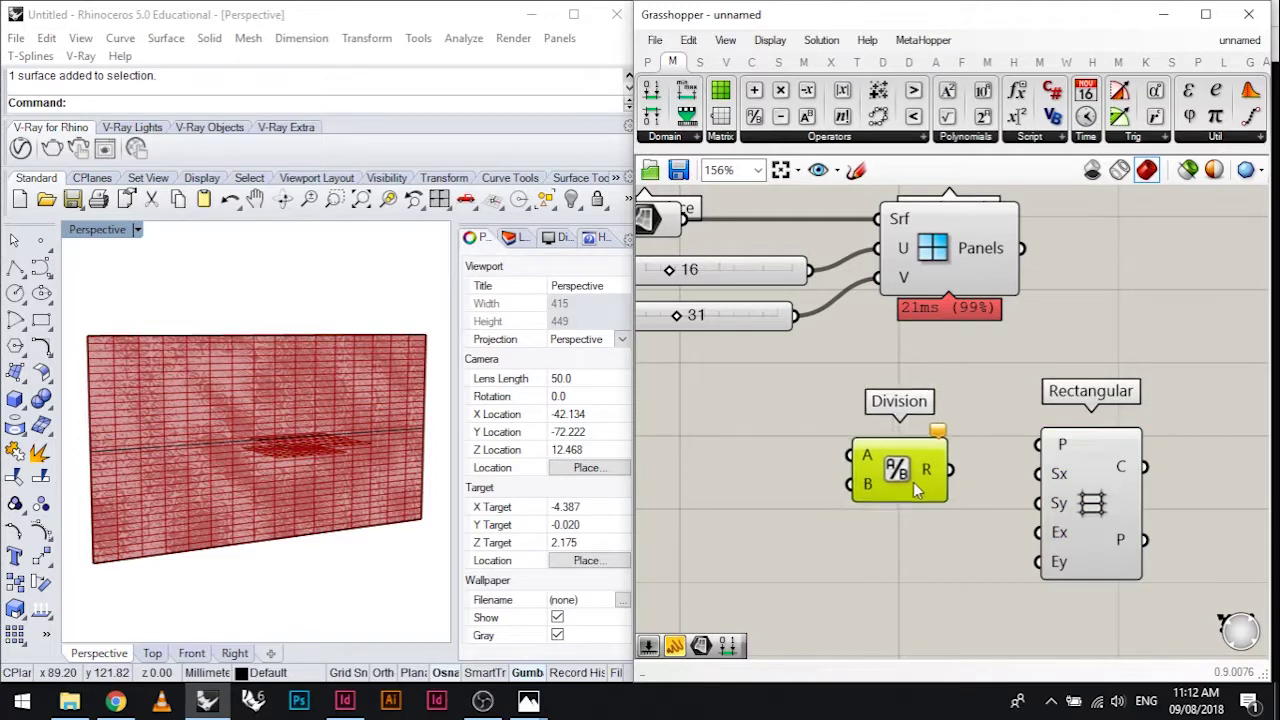
Add a number slider with the value 1 and wire it to the Division component's A input
right_drag(741, 458, 834, 460)
double_click(808, 449)
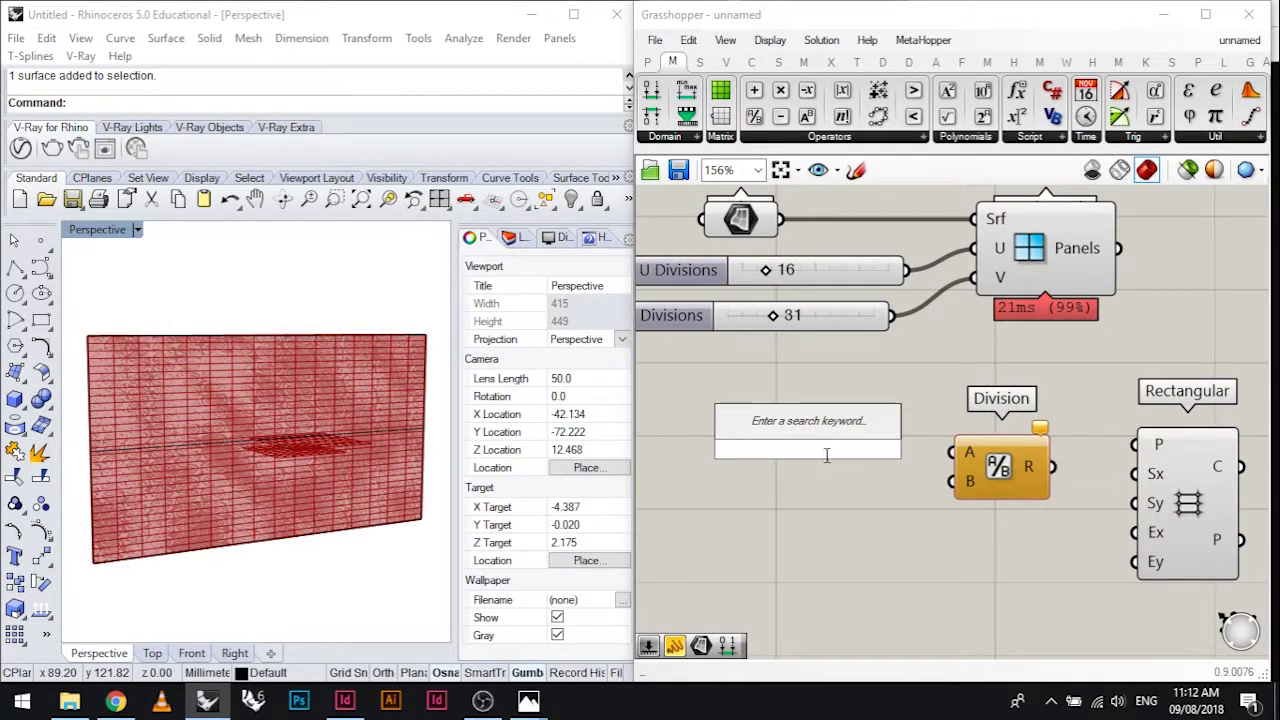
text(1)
key(Return)
click(877, 455)
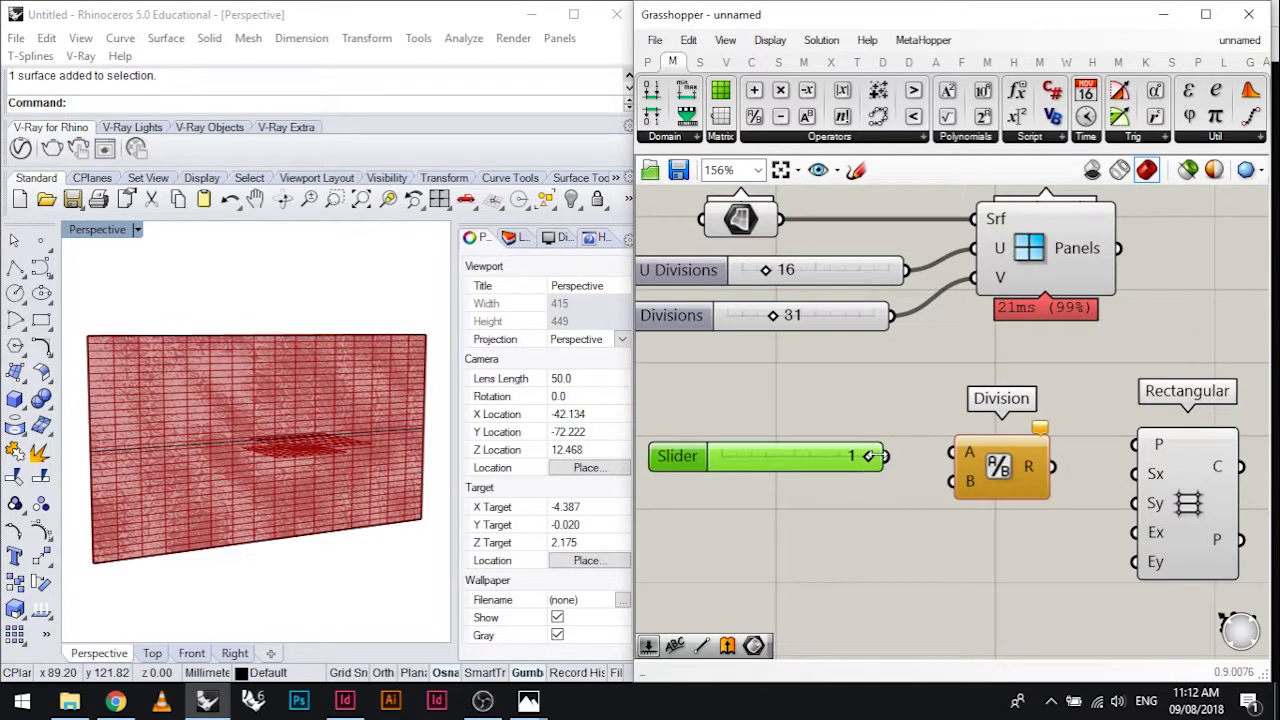
drag(877, 456, 952, 454)
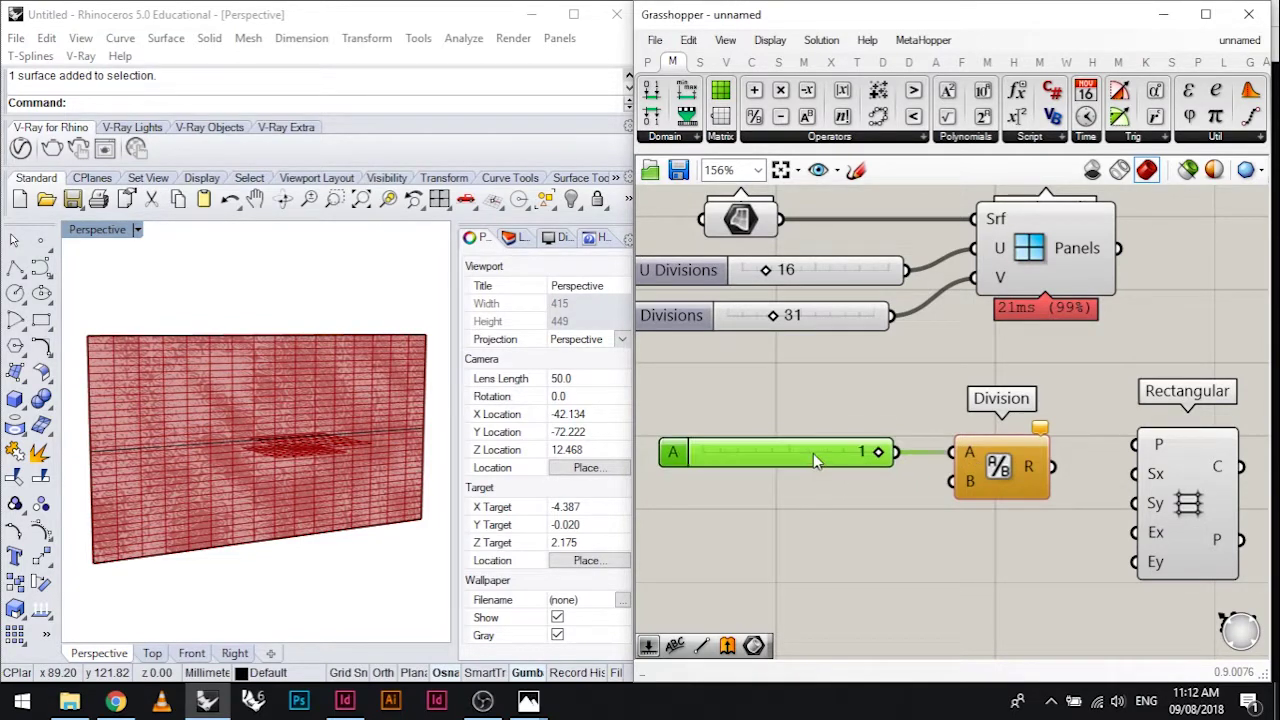
drag(813, 453, 819, 455)
Wire the U Divisions slider to the Division component's B input
drag(906, 270, 963, 430)
scroll(928, 288, down, 2)
scroll(928, 390, up, 2)
scroll(963, 430, down, 4)
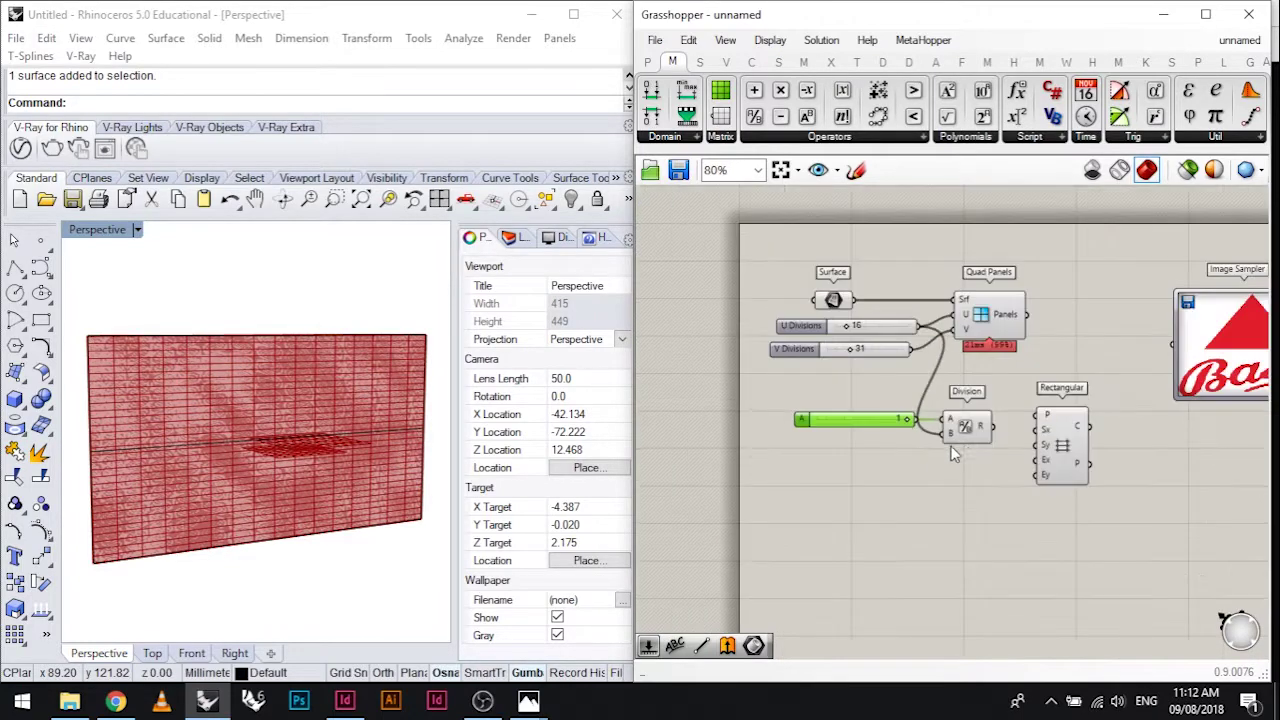
scroll(963, 430, up, 4)
Wire the Division result to the Rectangular grid's Sx input and the U Divisions slider to its Ex input
click(1090, 410)
scroll(1045, 405, up, 3)
scroll(1047, 405, up, 2)
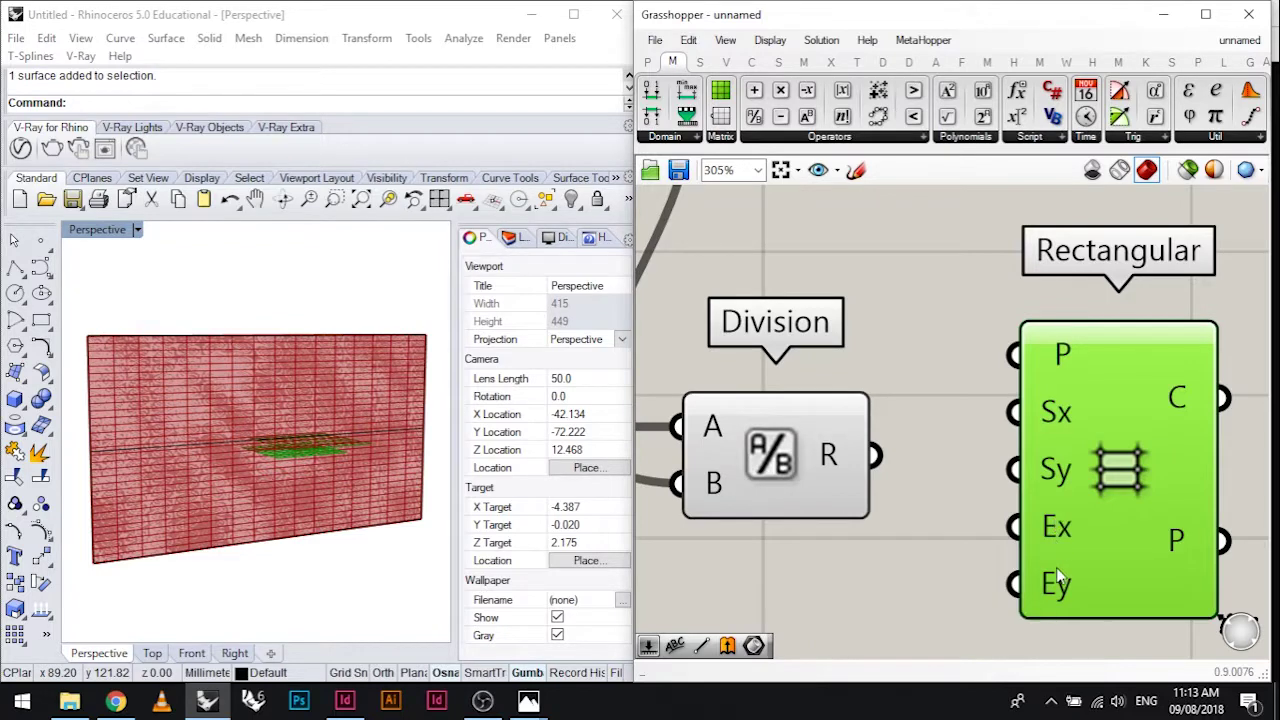
scroll(905, 528, down, 3)
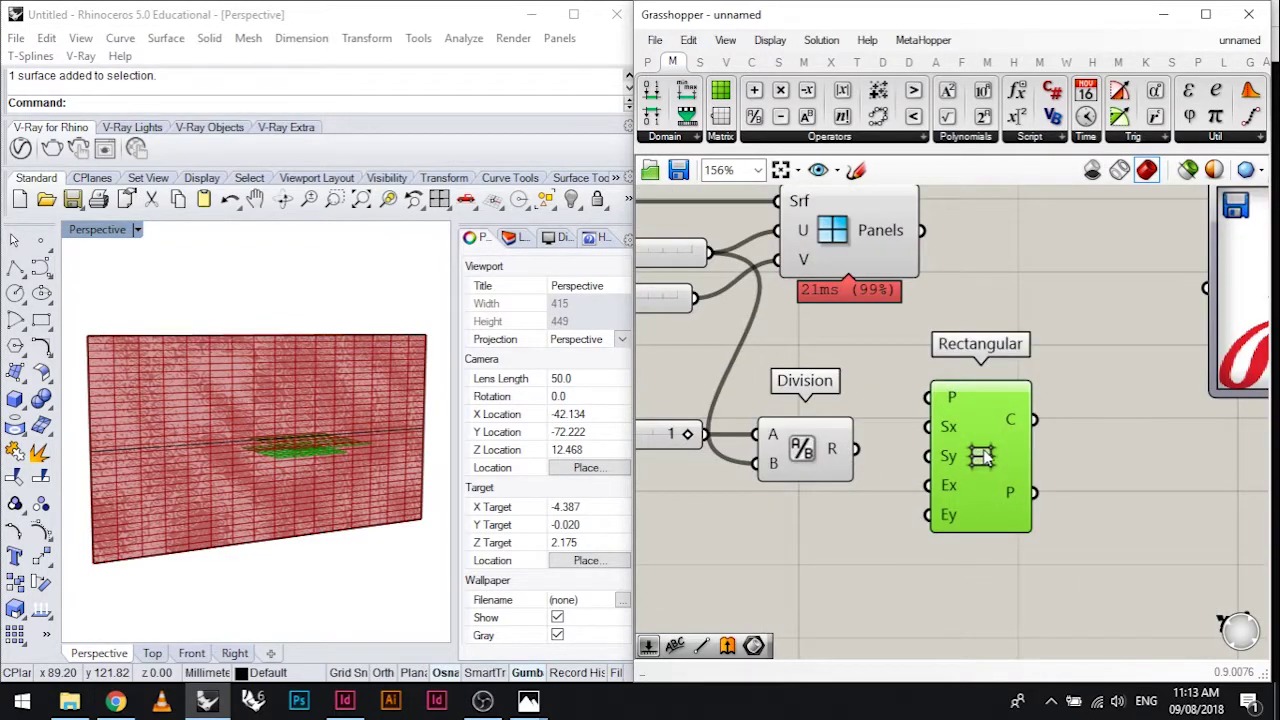
drag(990, 460, 984, 490)
right_drag(820, 504, 924, 515)
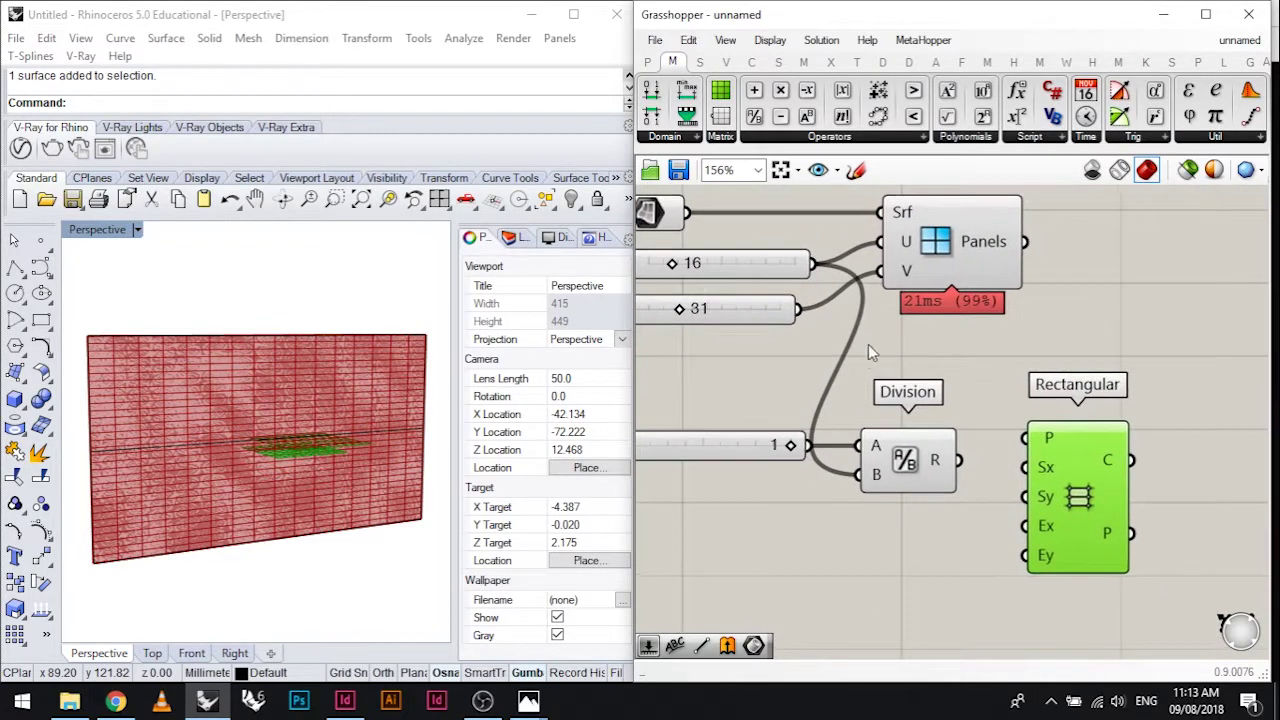
drag(960, 462, 1078, 490)
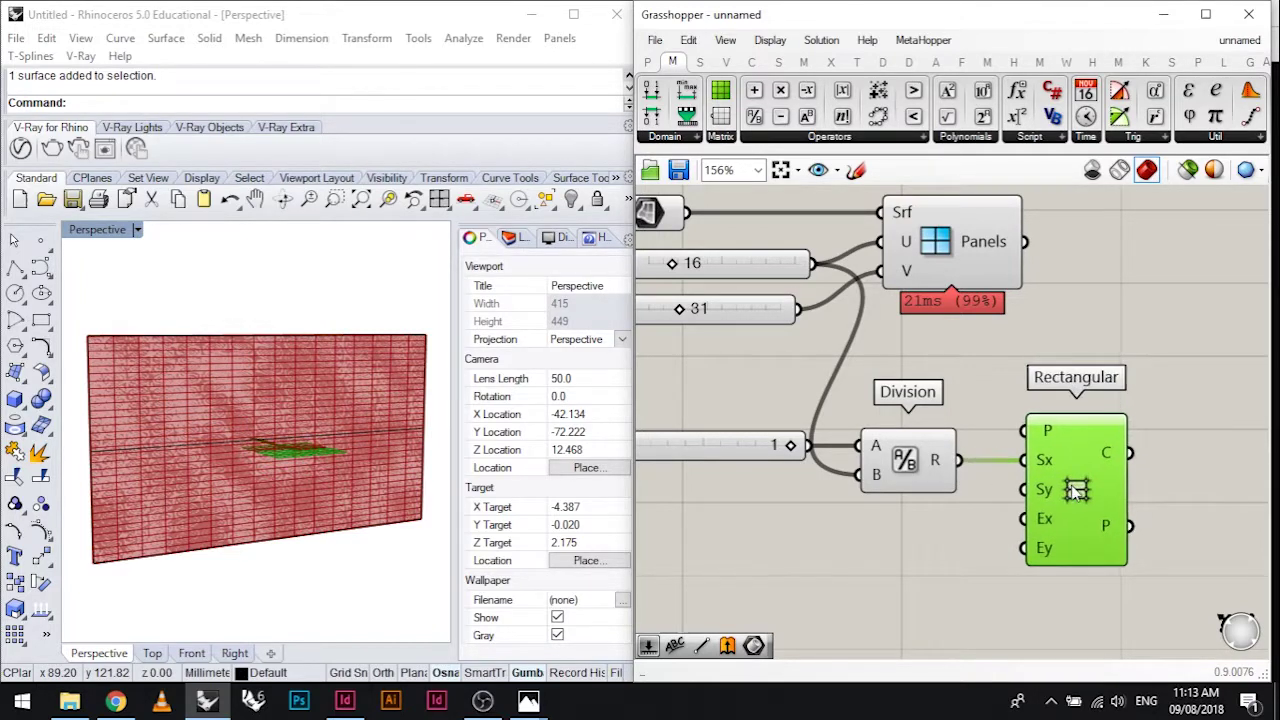
scroll(836, 279, down, 2)
drag(836, 277, 1046, 469)
scroll(822, 368, up, 2)
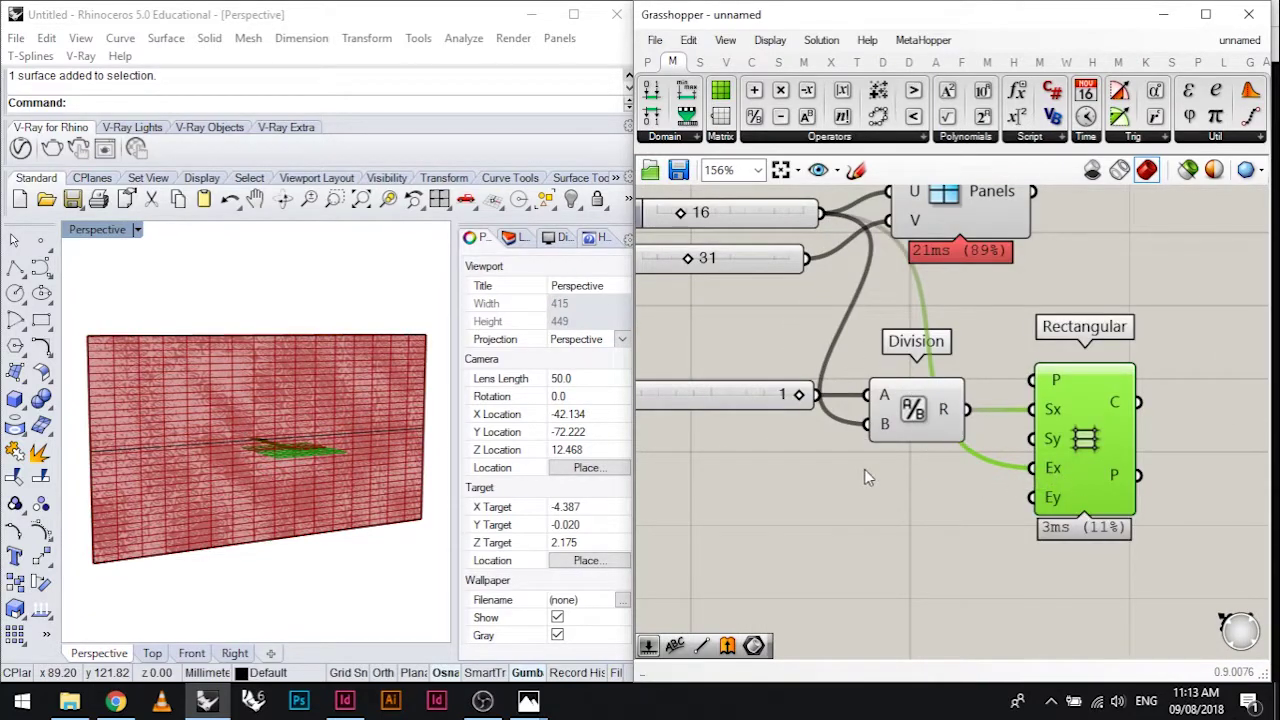
Duplicate the slider and its Division component and place the copies directly below the originals
right_drag(899, 482, 969, 473)
drag(977, 483, 785, 363)
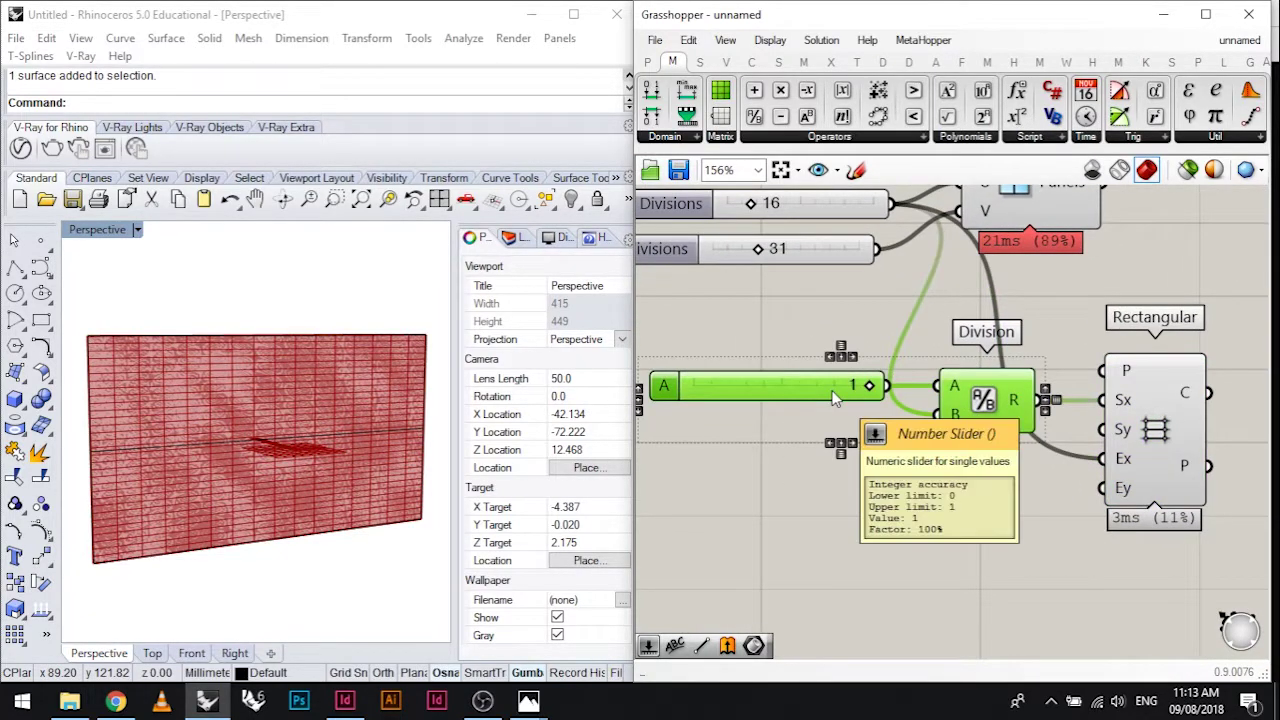
key(ctrl+c)
key(ctrl+v)
drag(965, 404, 968, 513)
scroll(811, 329, down, 2)
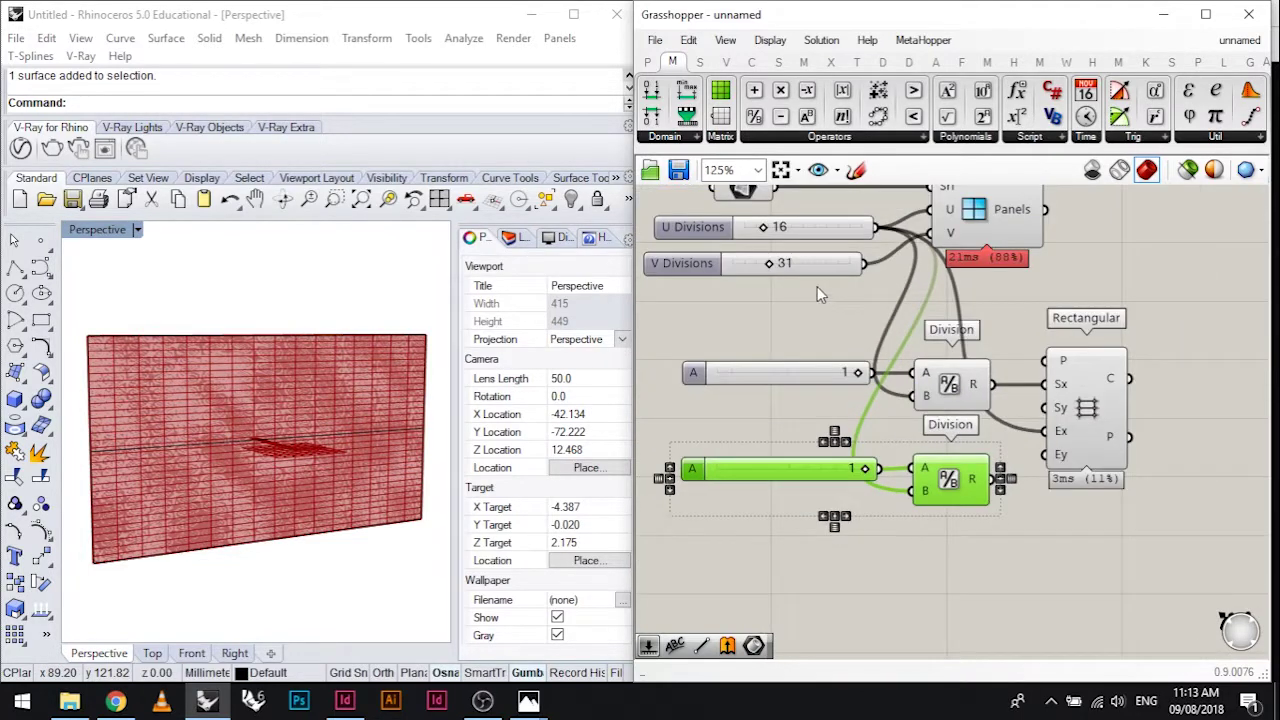
Wire the V Divisions slider to the copied Division's B input and its result to the Rectangular grid's Sy input
drag(870, 268, 912, 564)
scroll(891, 319, up, 2)
scroll(880, 512, down, 2)
drag(998, 540, 1147, 545)
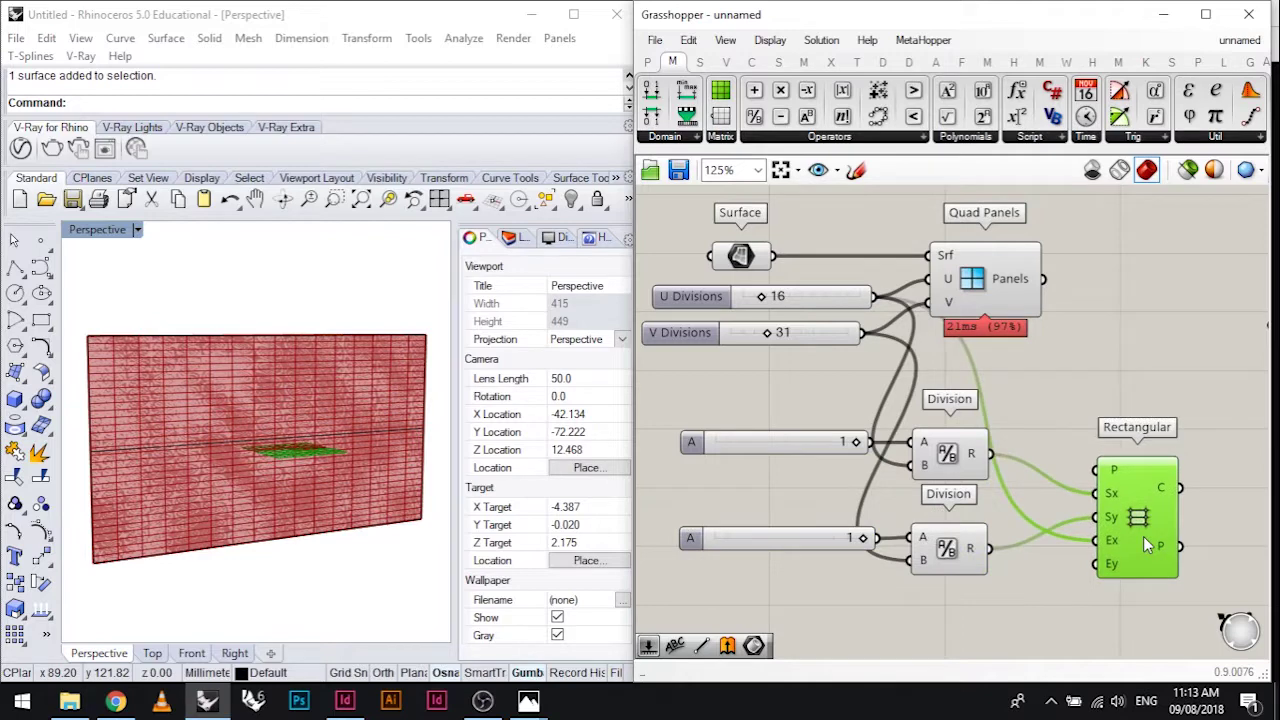
Wire the V Divisions slider to the Rectangular grid's Ey input
click(893, 338)
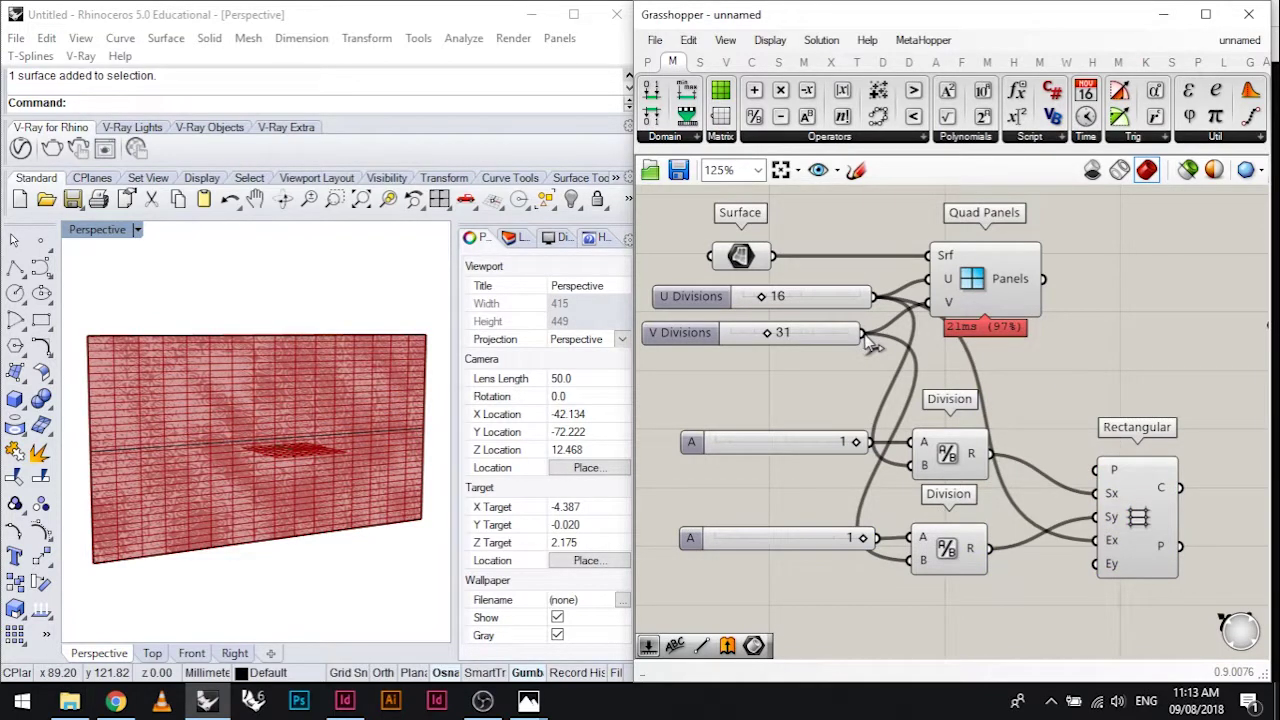
scroll(878, 352, down, 2)
scroll(928, 456, up, 1)
drag(912, 446, 1091, 534)
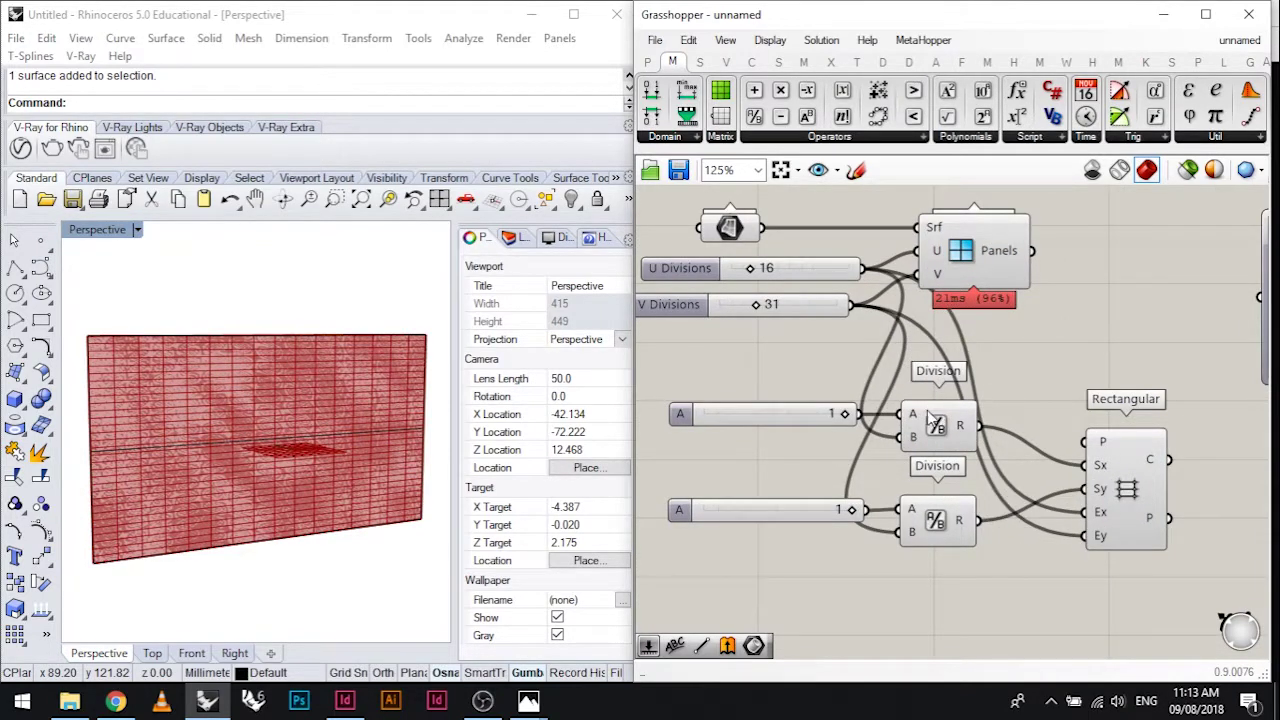
scroll(1078, 503, down, 2)
scroll(1080, 503, up, 2)
Select the Rectangular component and examine its grid up close in the Perspective viewport
click(1053, 427)
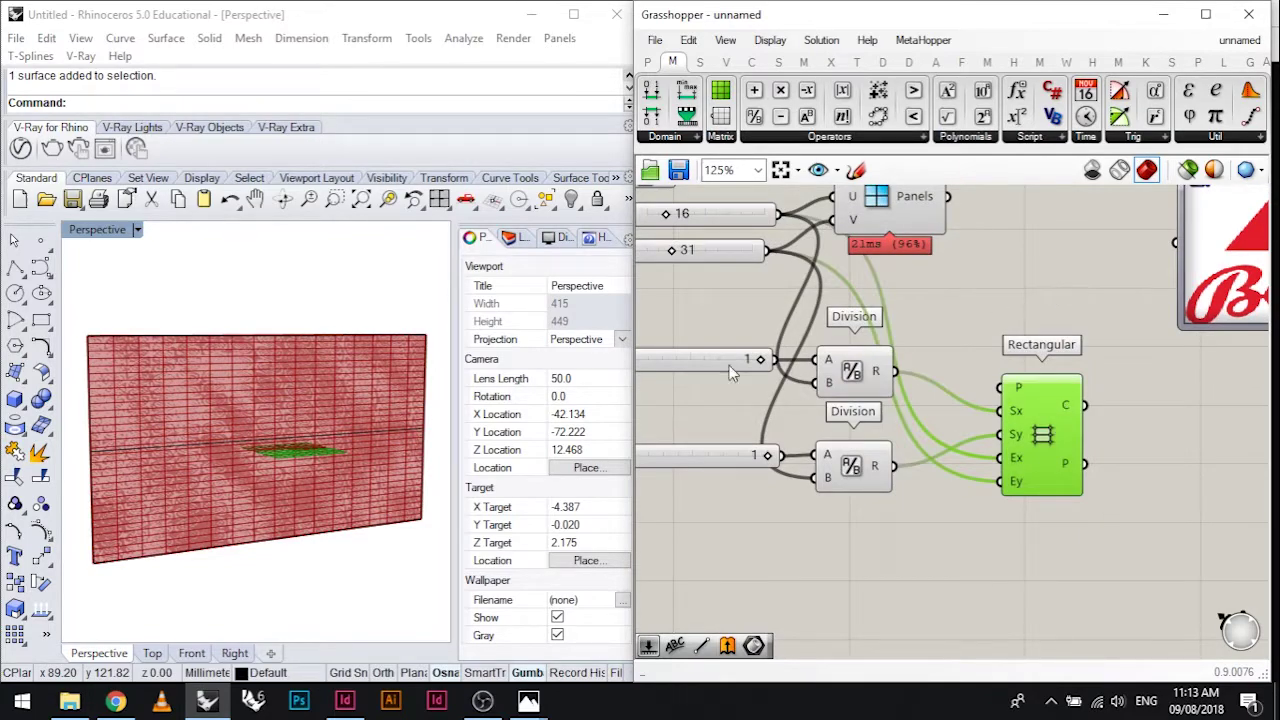
right_drag(291, 460, 267, 503)
scroll(301, 451, up, 8)
scroll(299, 411, up, 20)
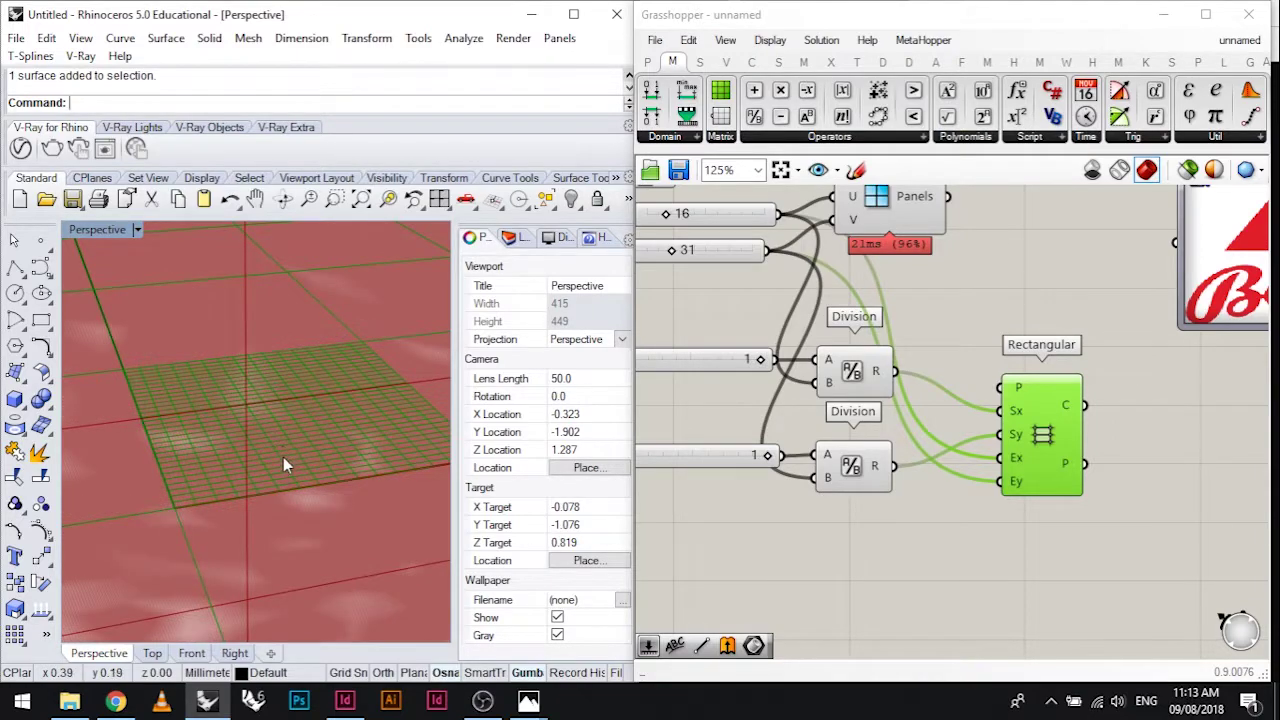
scroll(322, 415, down, 10)
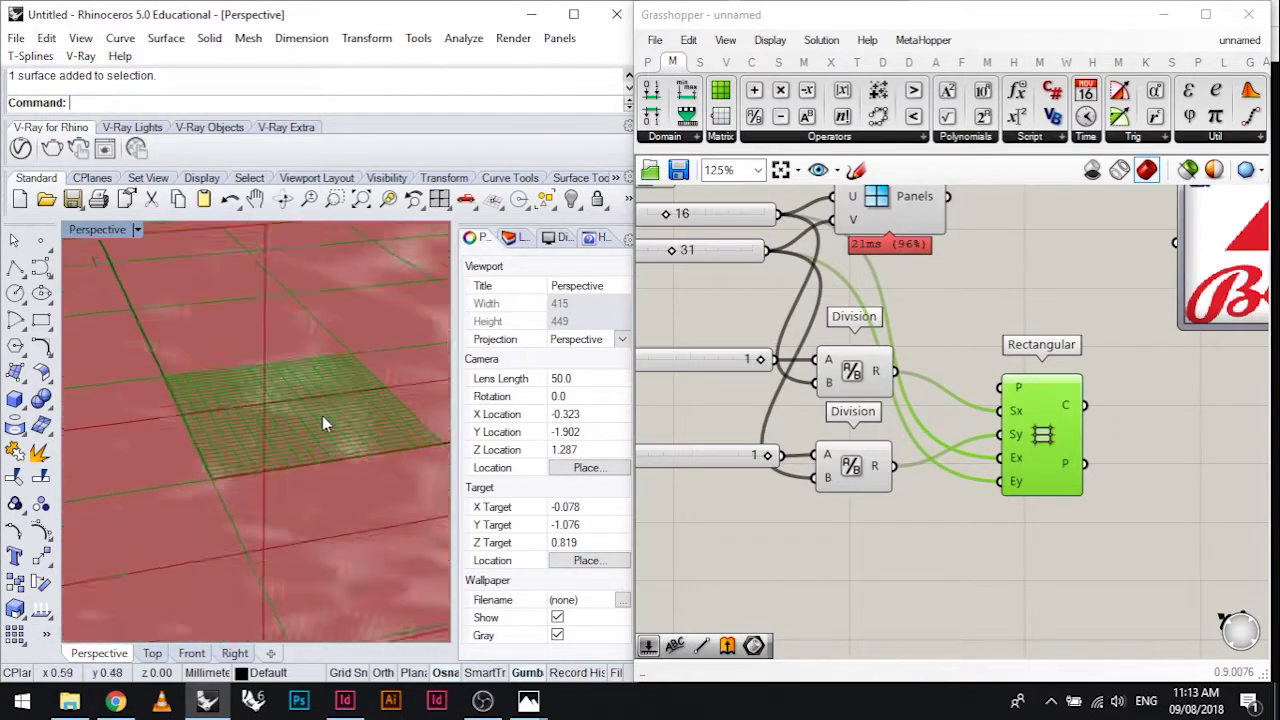
Move the Image Sampler farther from the Rectangular component to free space between them
right_drag(176, 448, 178, 383)
right_drag(1045, 370, 887, 402)
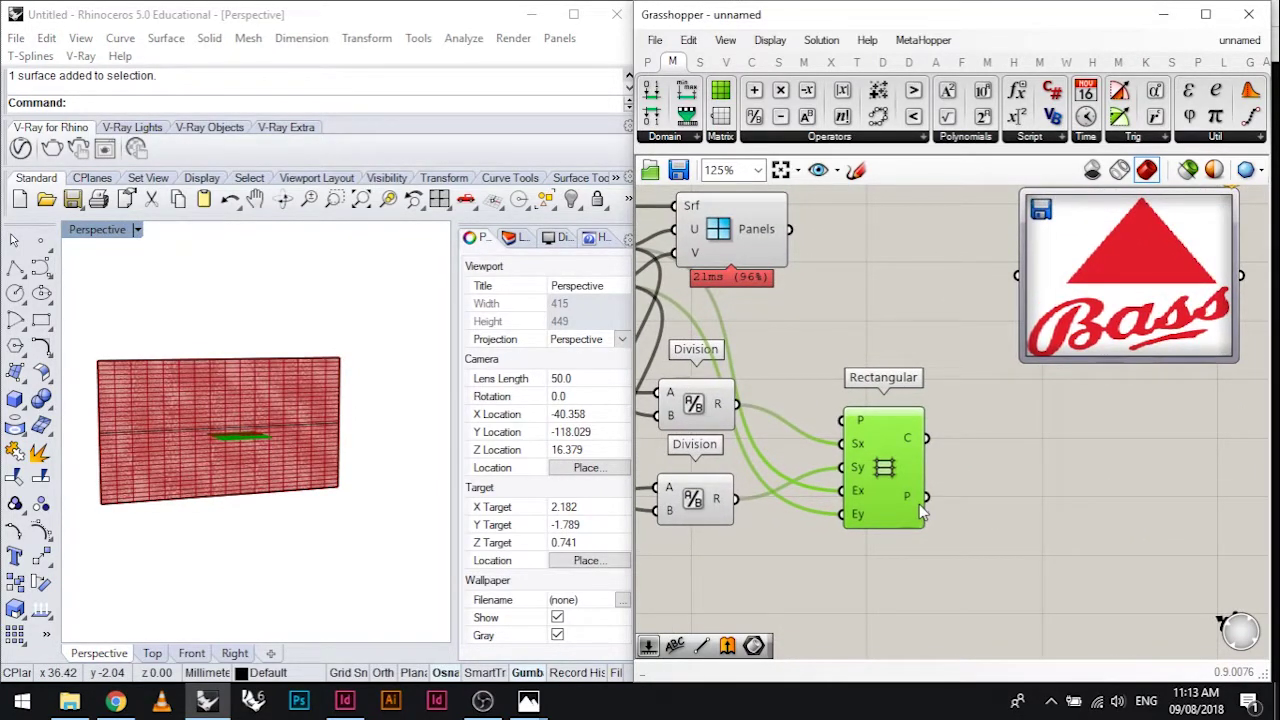
right_drag(995, 463, 852, 444)
click(960, 300)
drag(960, 300, 1104, 300)
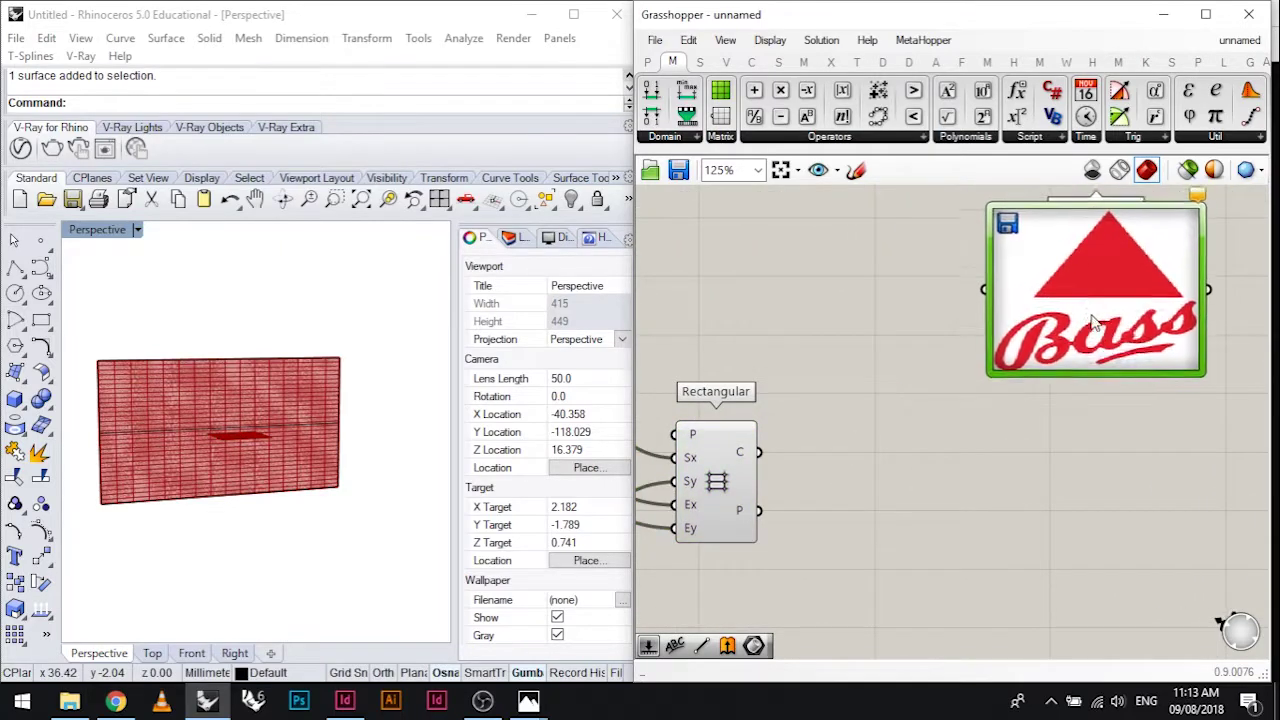
Add an Area component beside the Rectangular grid and wire the grid's C output to its G input
right_drag(816, 344, 991, 321)
scroll(966, 436, up, 1)
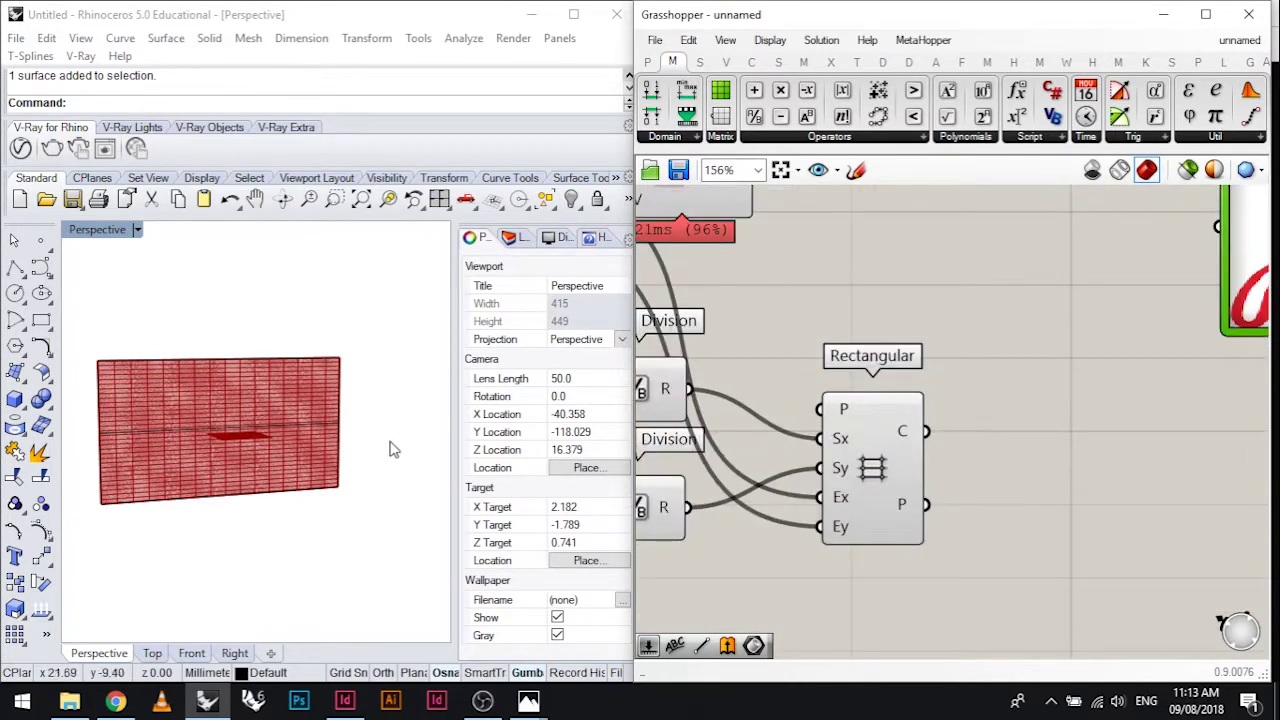
right_drag(205, 456, 210, 490)
scroll(240, 434, up, 20)
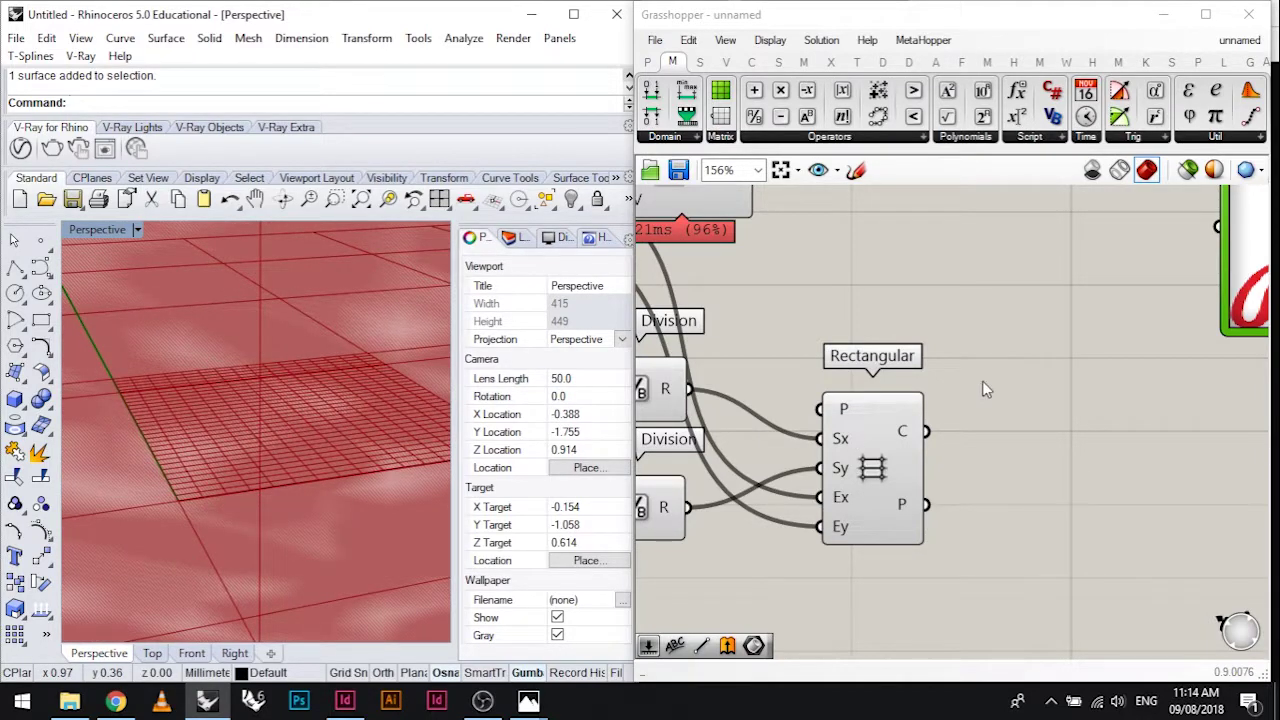
right_drag(997, 383, 869, 383)
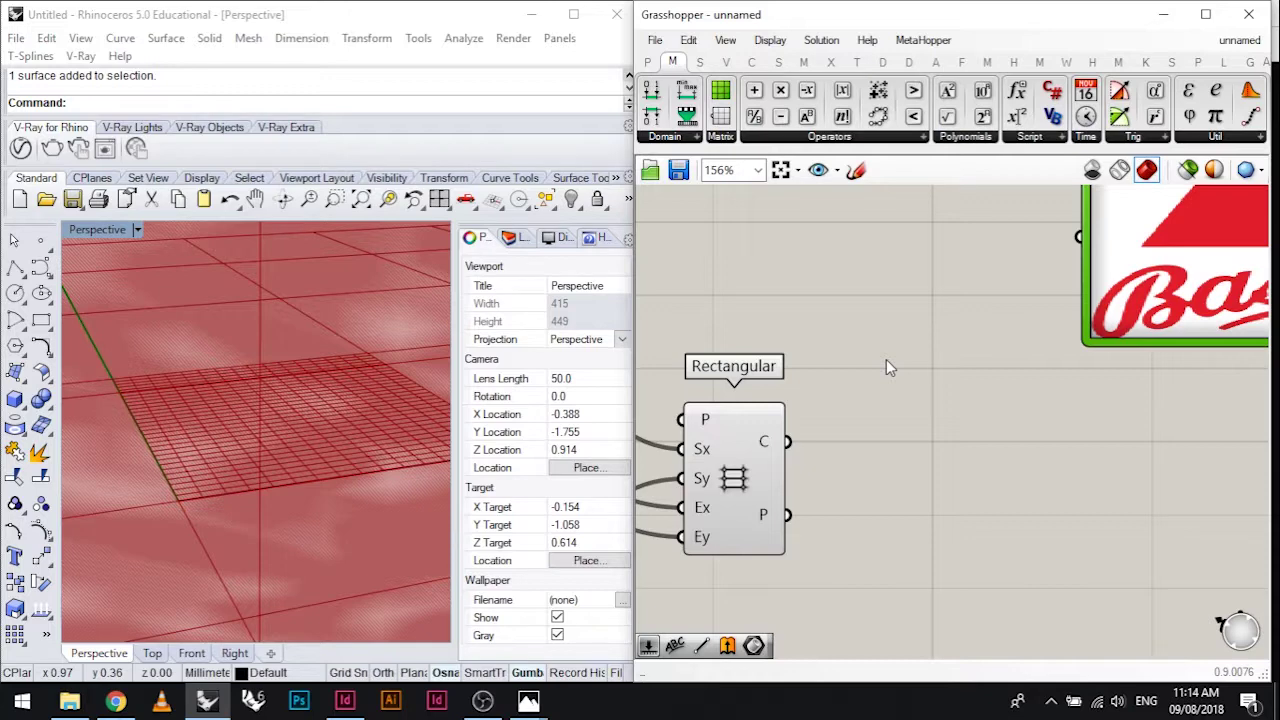
double_click(868, 338)
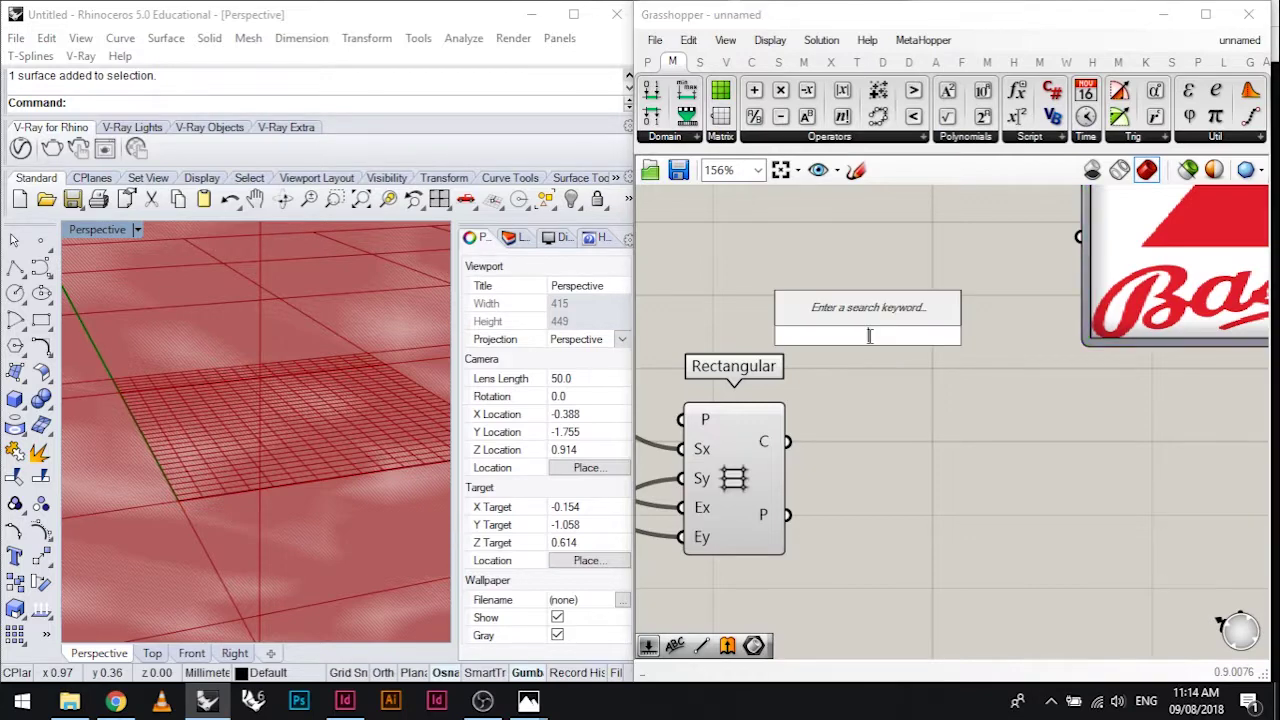
text(ar)
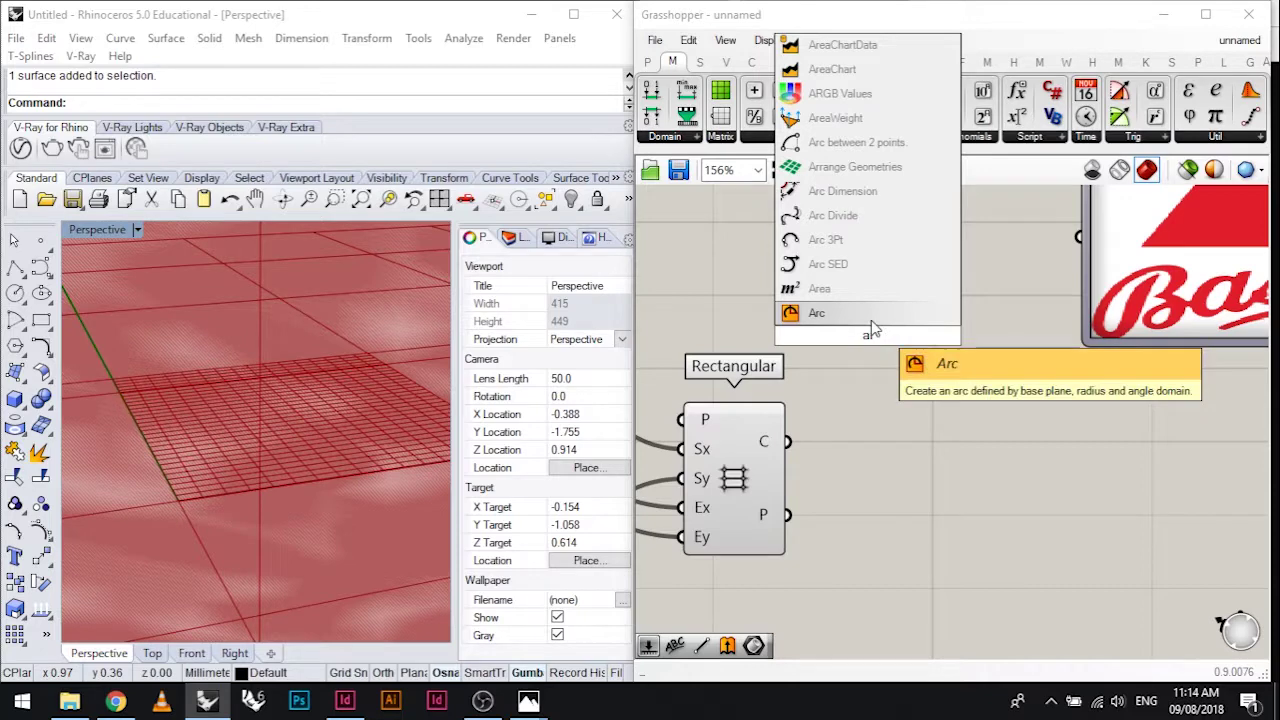
text(ea)
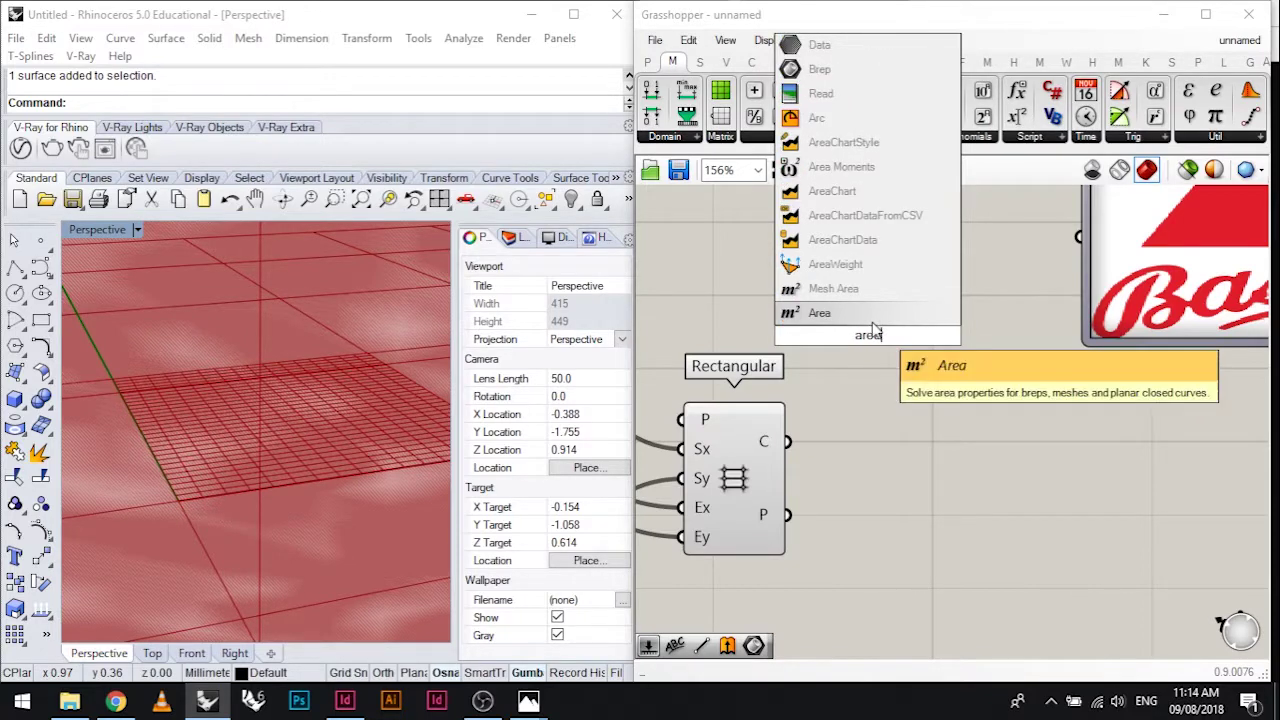
key(Return)
drag(843, 337, 919, 423)
drag(787, 441, 960, 446)
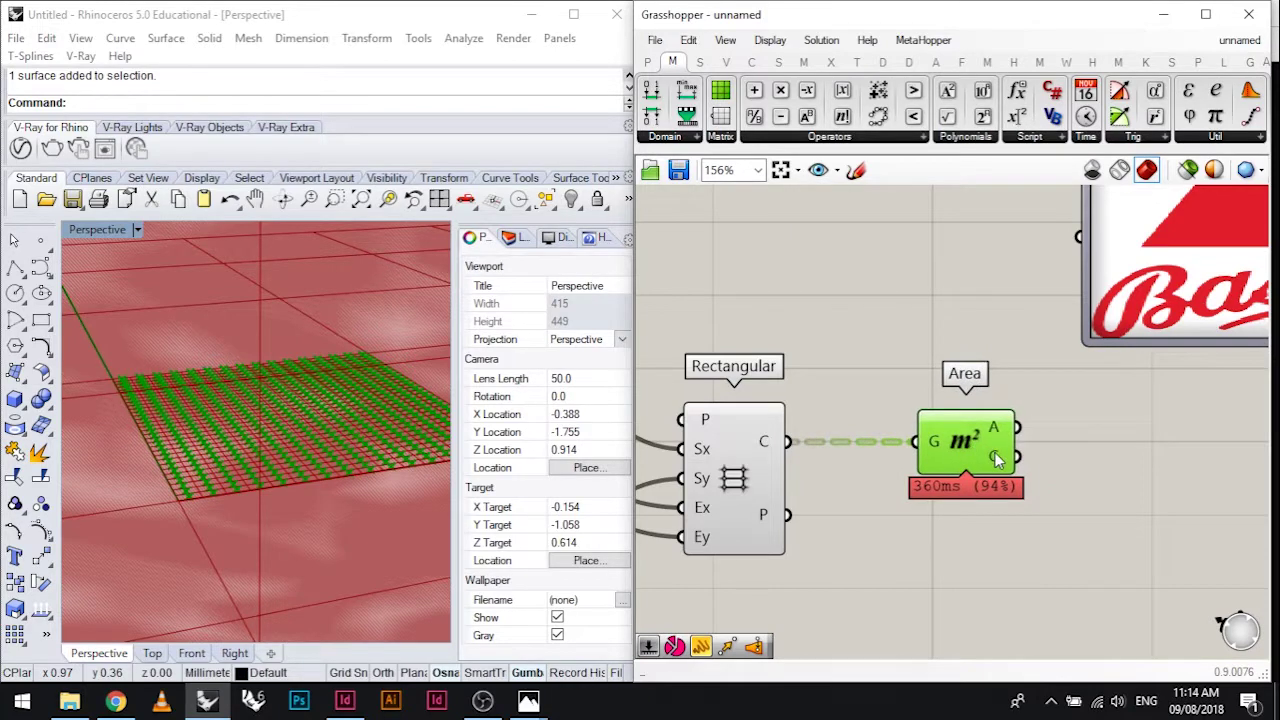
mouse_move(997, 458)
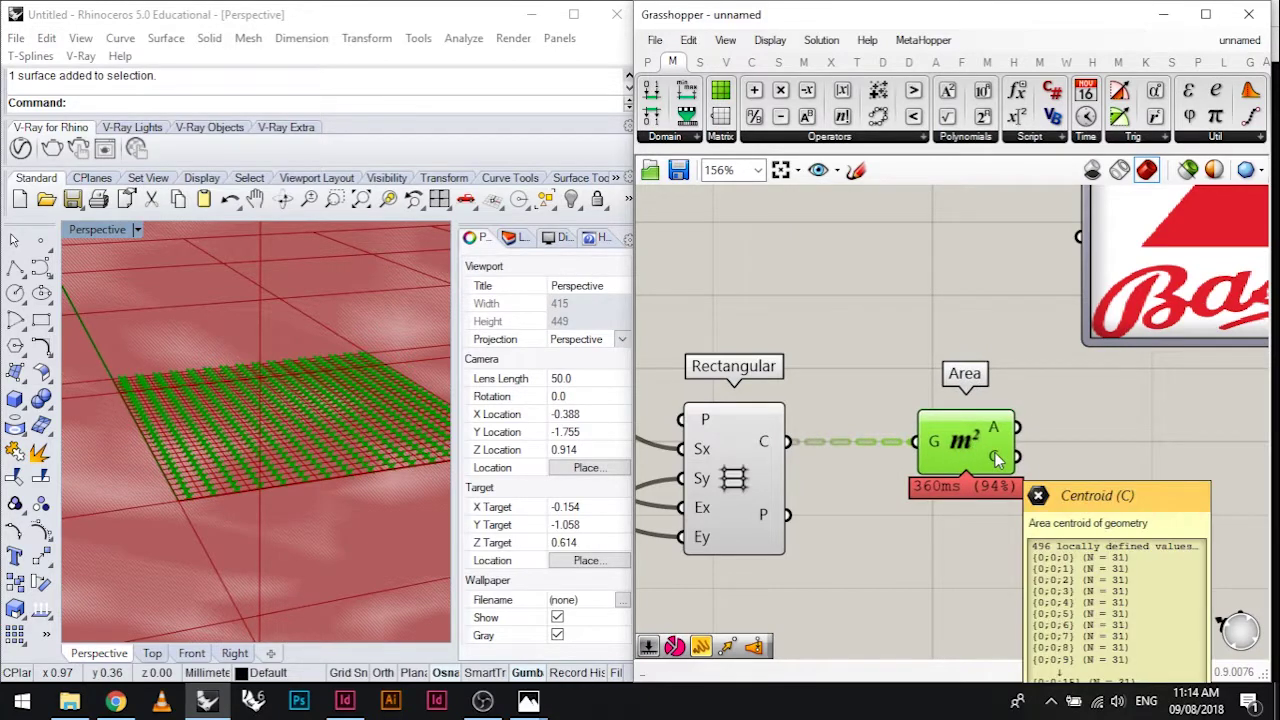
Add a Polygon Center component above the Area component and wire the Rectangular grid's C output to its P input
click(881, 324)
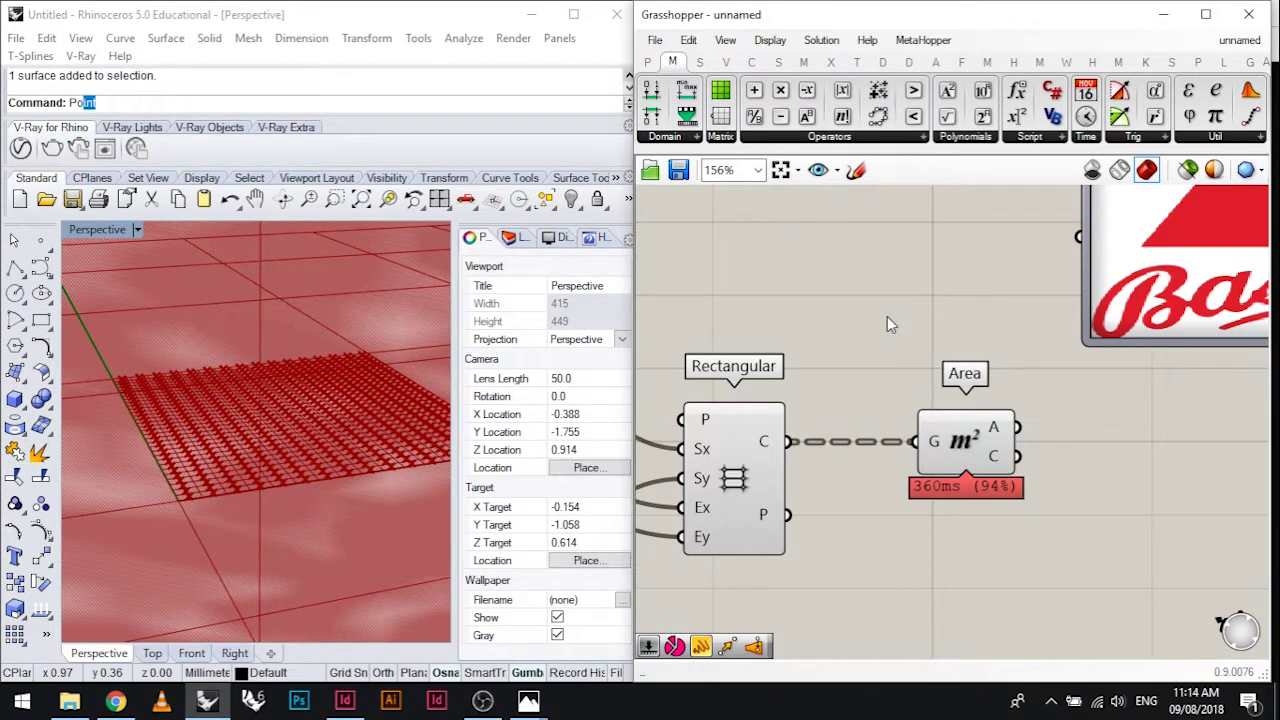
key(BackSpace)
double_click(870, 259)
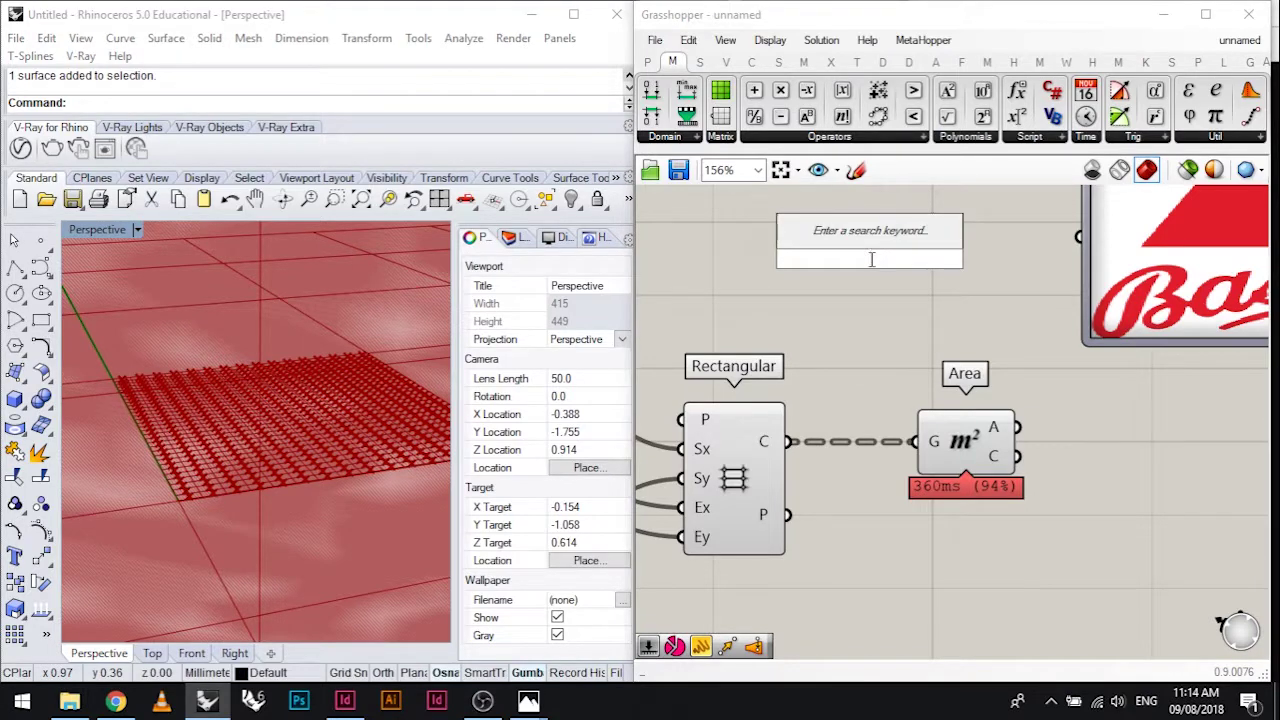
text(poly)
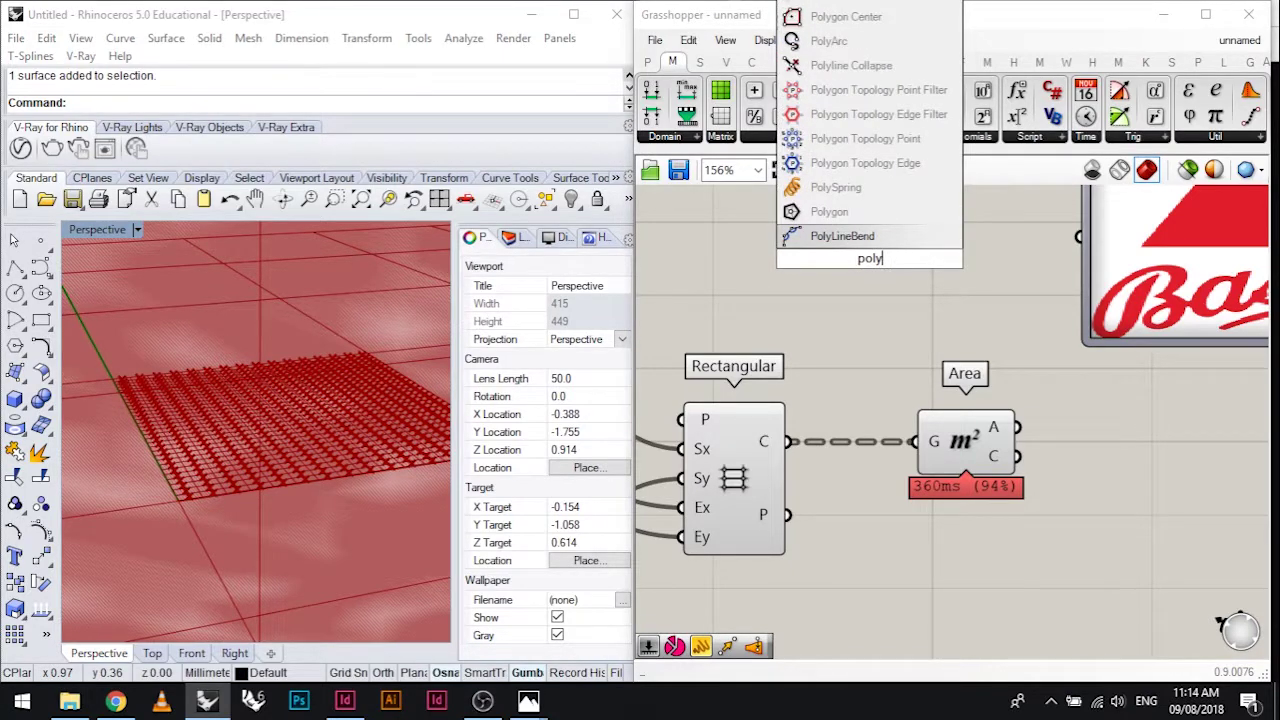
text(gon)
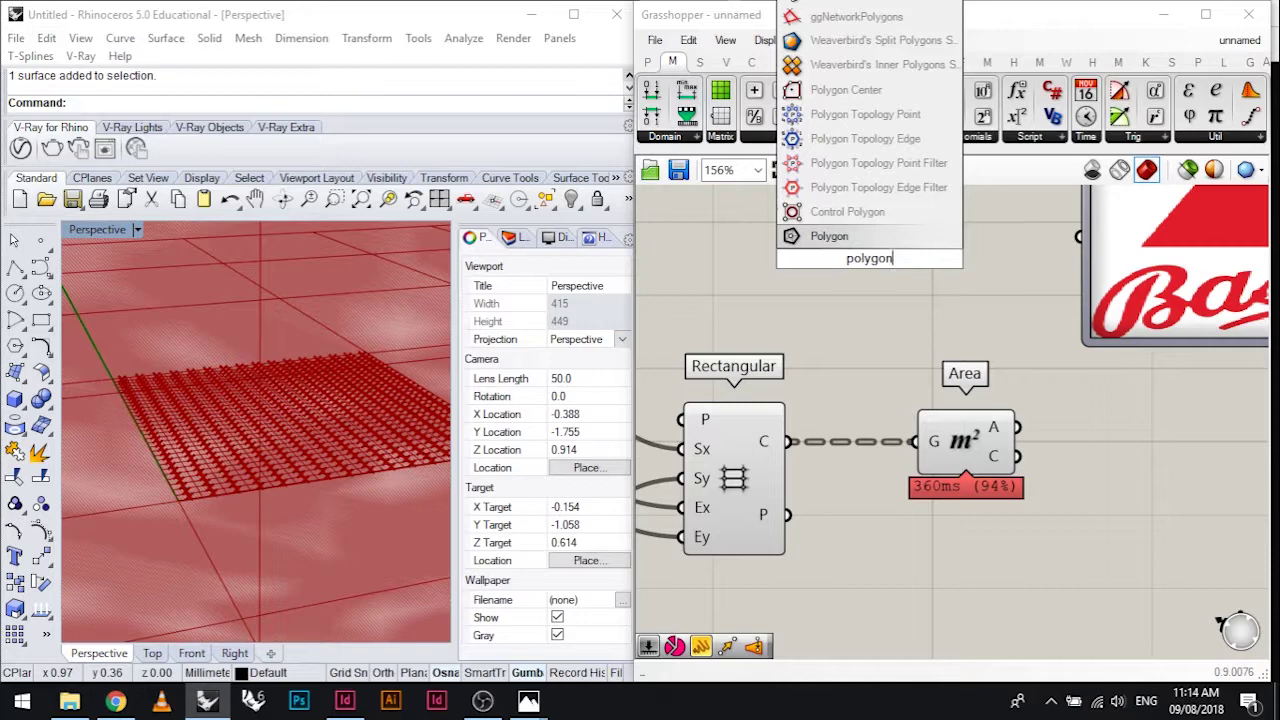
click(855, 89)
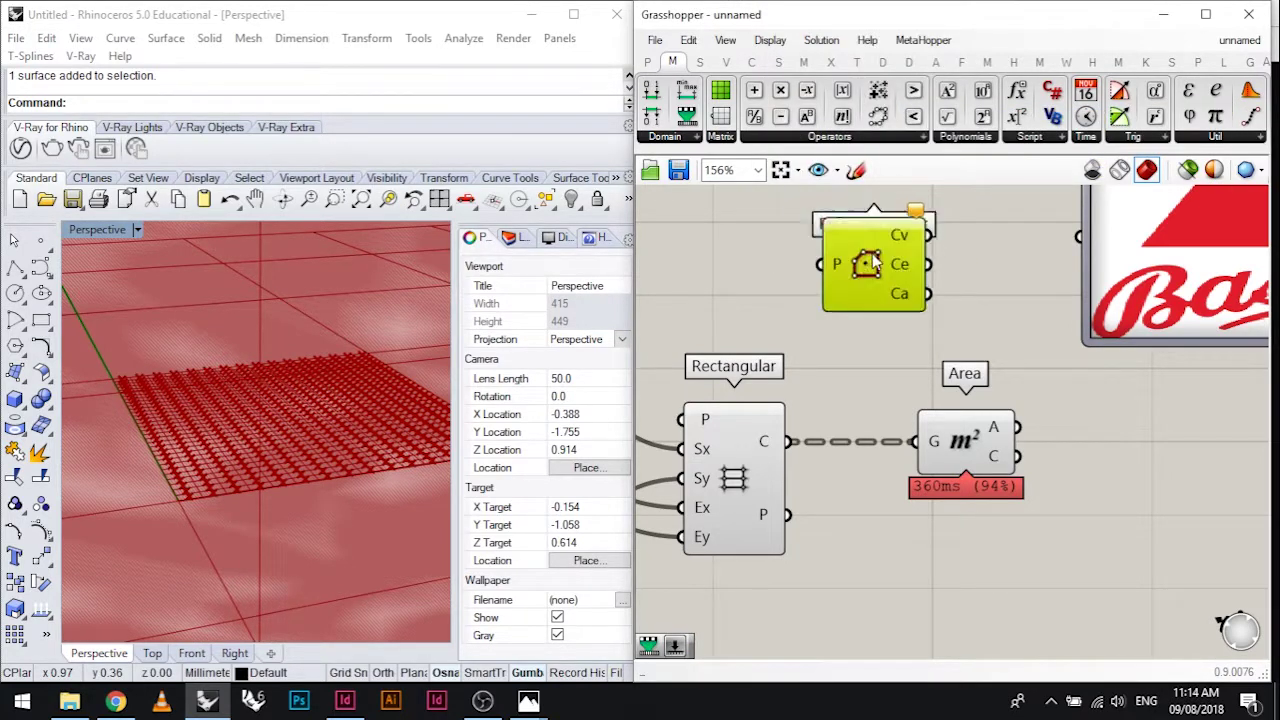
drag(874, 258, 926, 332)
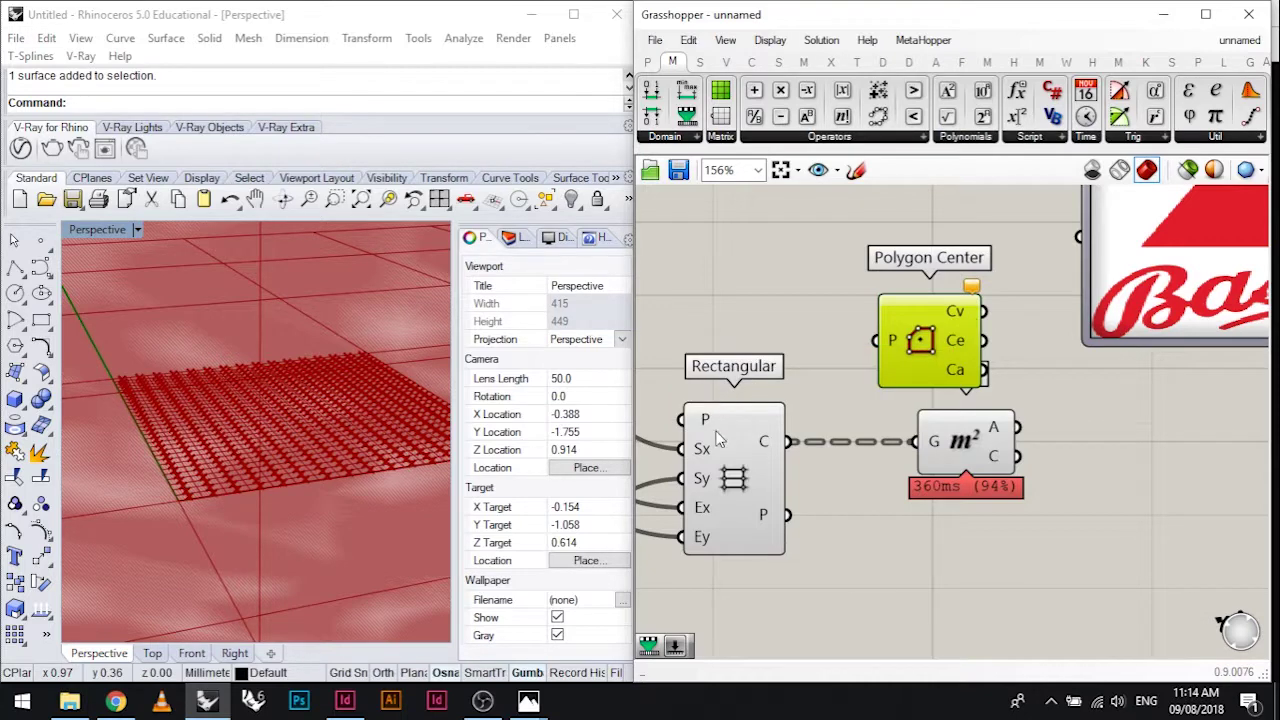
drag(786, 441, 880, 355)
Delete the Area component and move Polygon Center into its place beside the Rectangular grid
drag(989, 447, 988, 484)
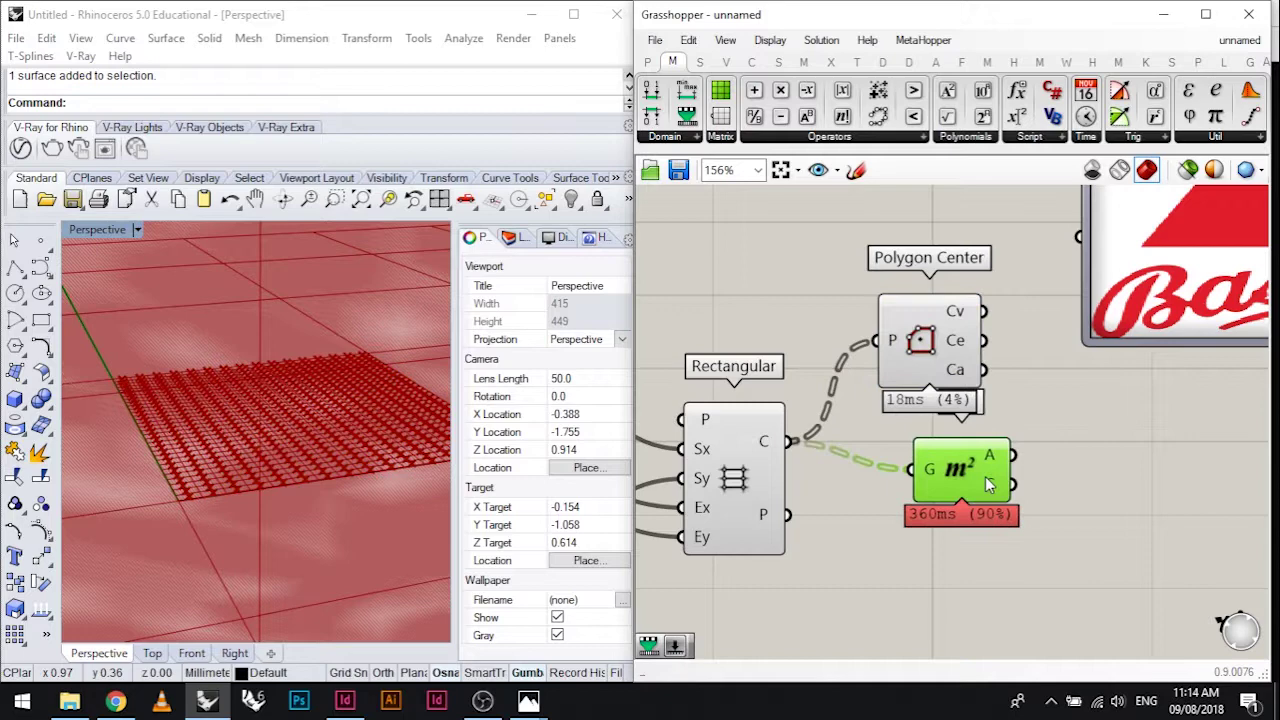
key(Delete)
drag(921, 360, 987, 452)
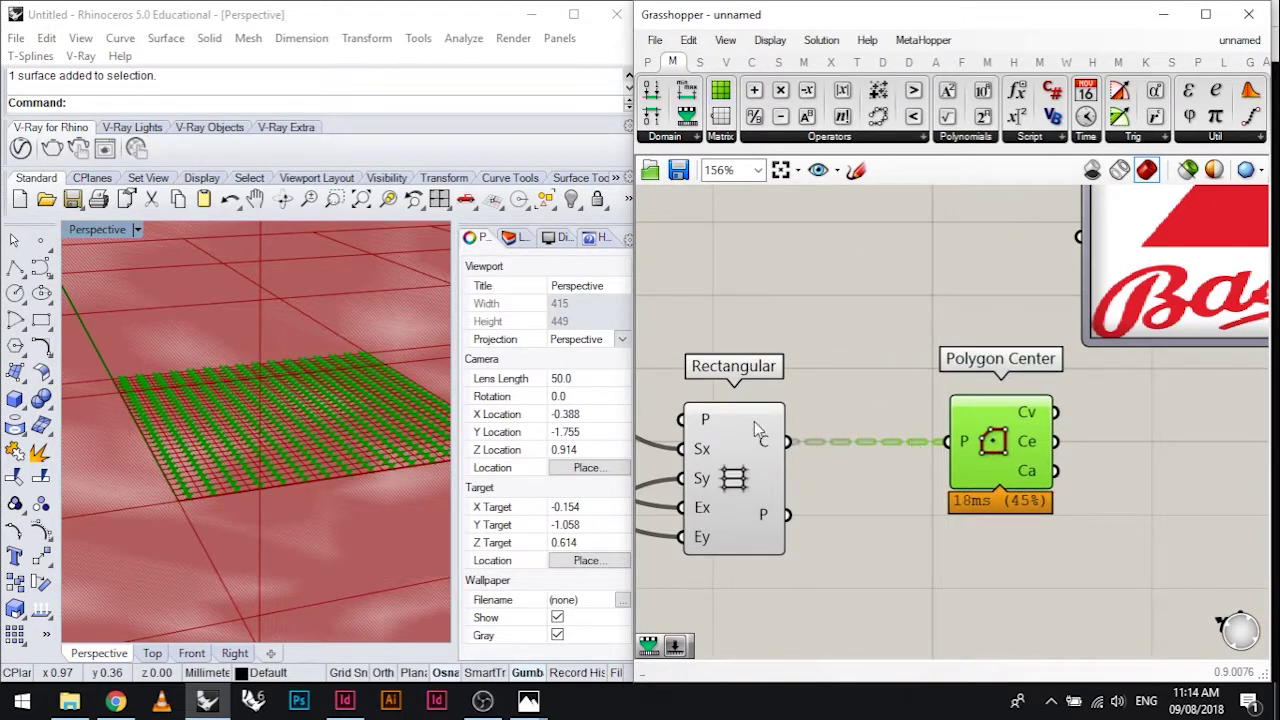
Examine the wire between Rectangular and Polygon Center, and check what the Surface parameter contains
scroll(826, 452, up, 3)
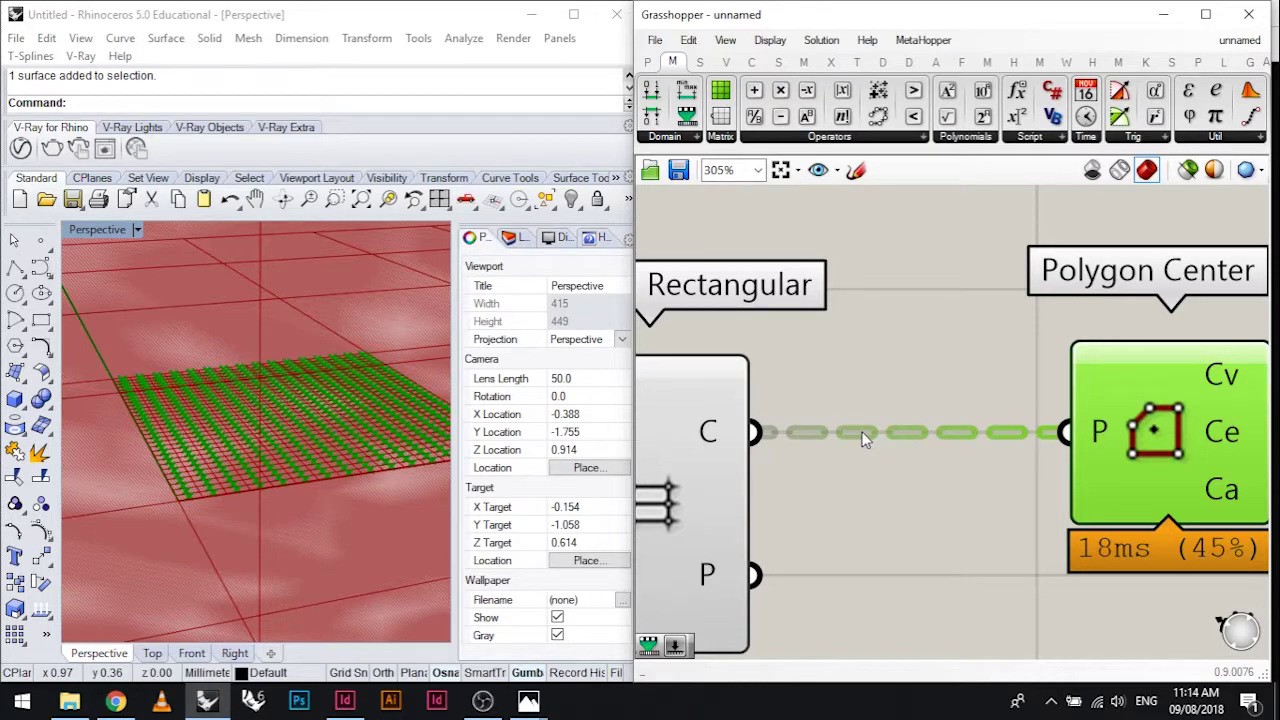
scroll(964, 440, down, 4)
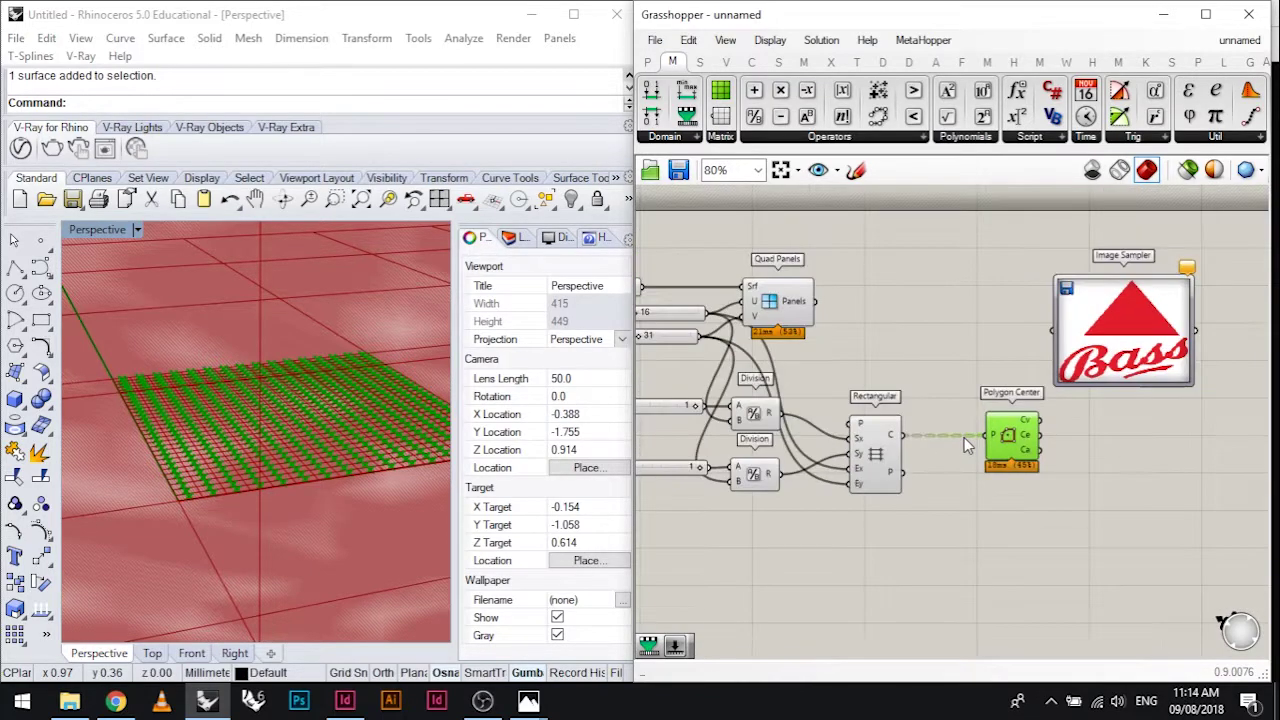
right_drag(964, 438, 1123, 477)
scroll(1002, 415, down, 3)
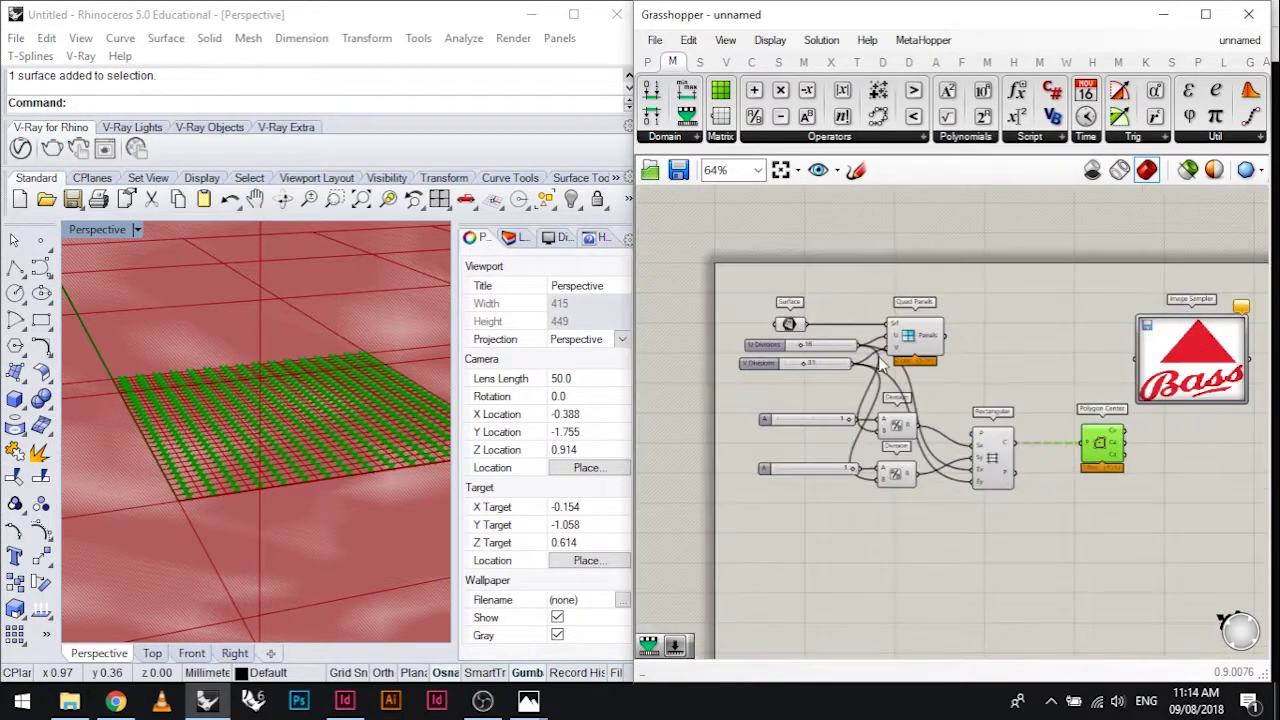
scroll(823, 333, up, 4)
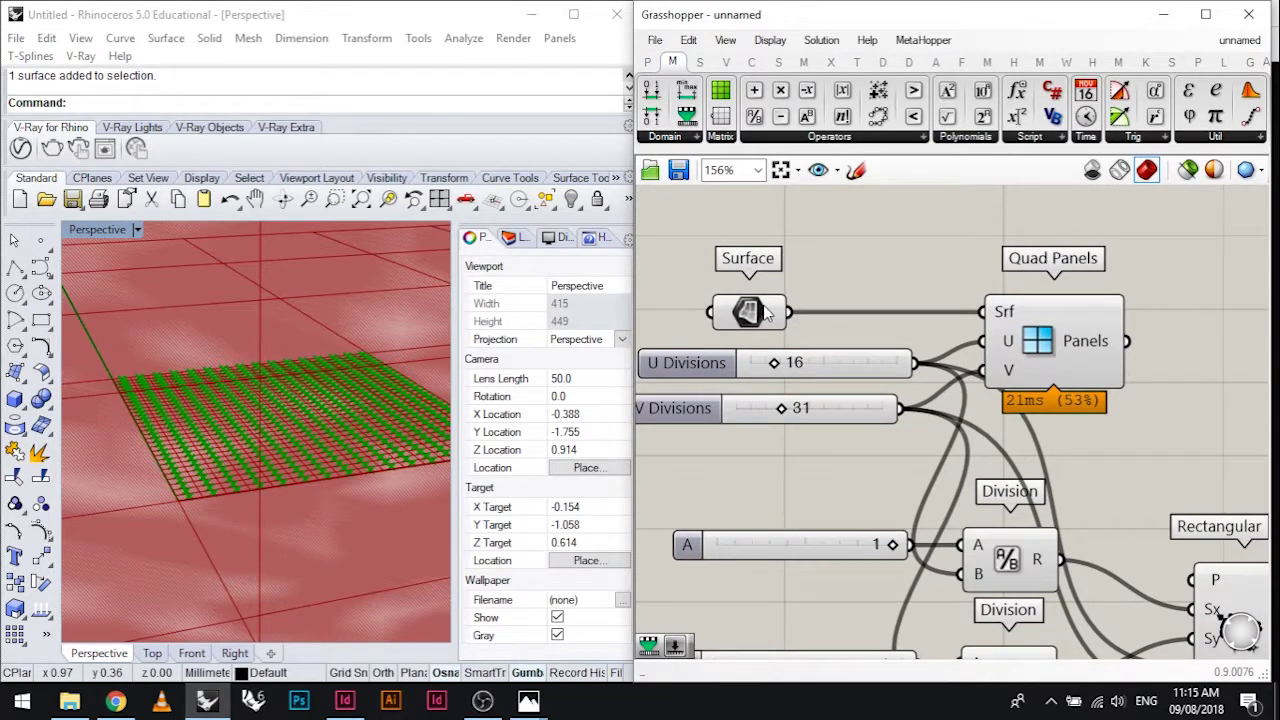
mouse_move(771, 315)
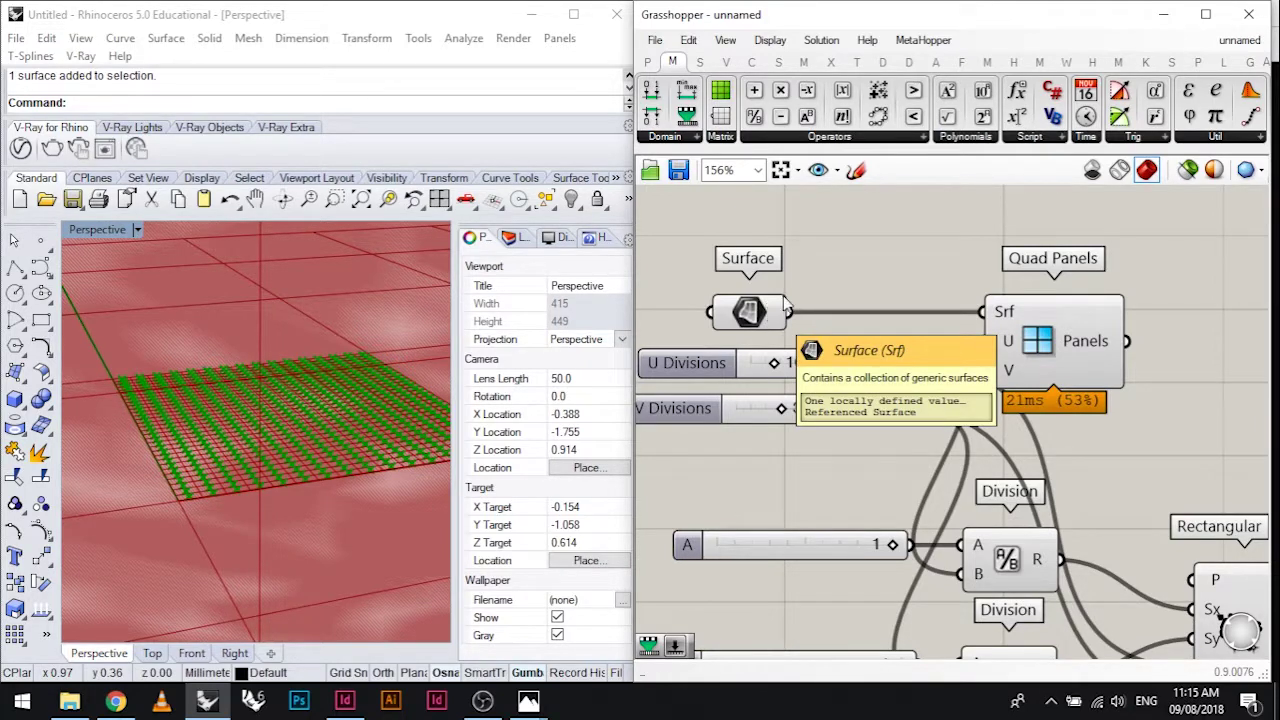
Check the data structure of the Rectangular component's Cells (C) output and flatten that output
scroll(849, 217, down, 3)
right_drag(1095, 370, 1018, 351)
scroll(1047, 405, up, 3)
scroll(1052, 412, up, 2)
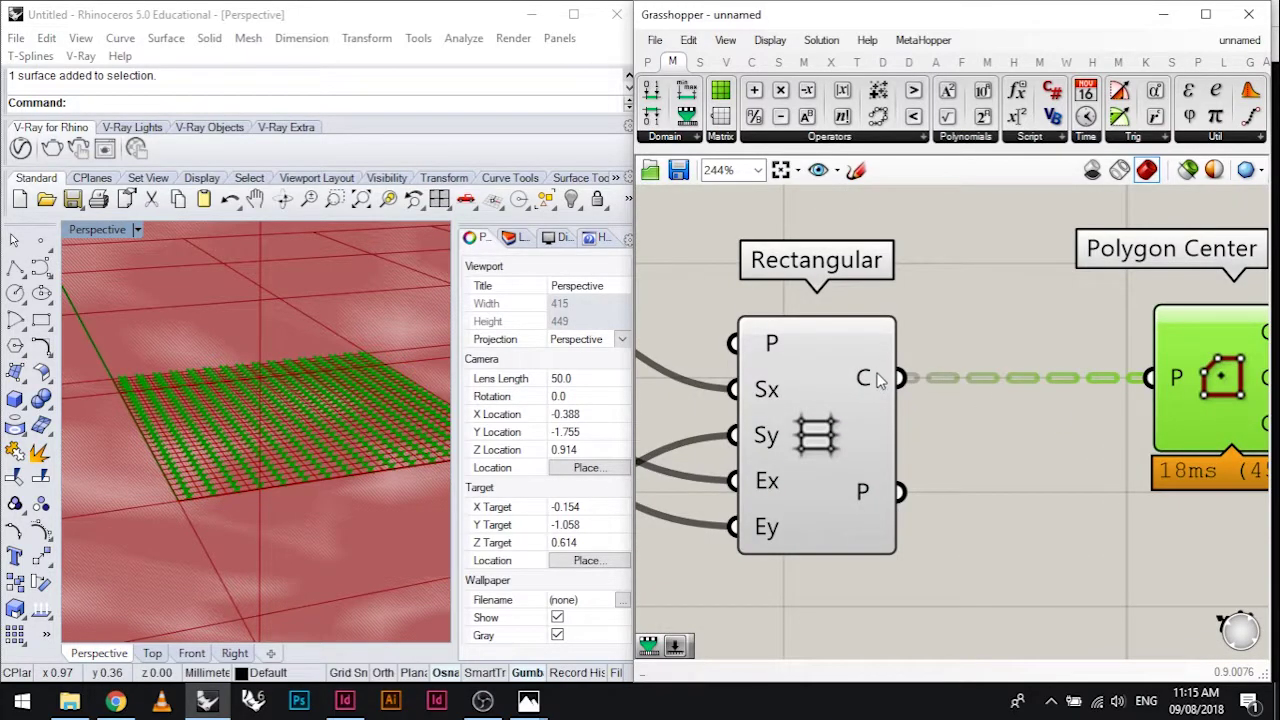
mouse_move(878, 378)
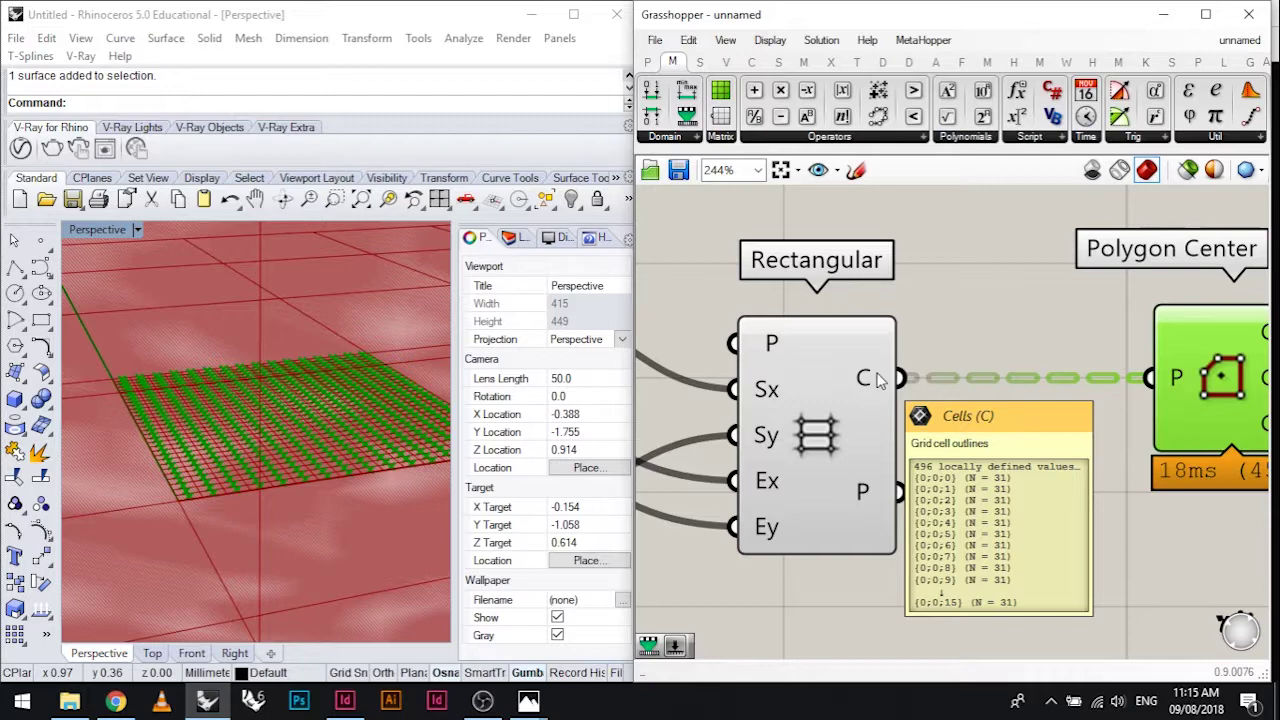
right_click(878, 378)
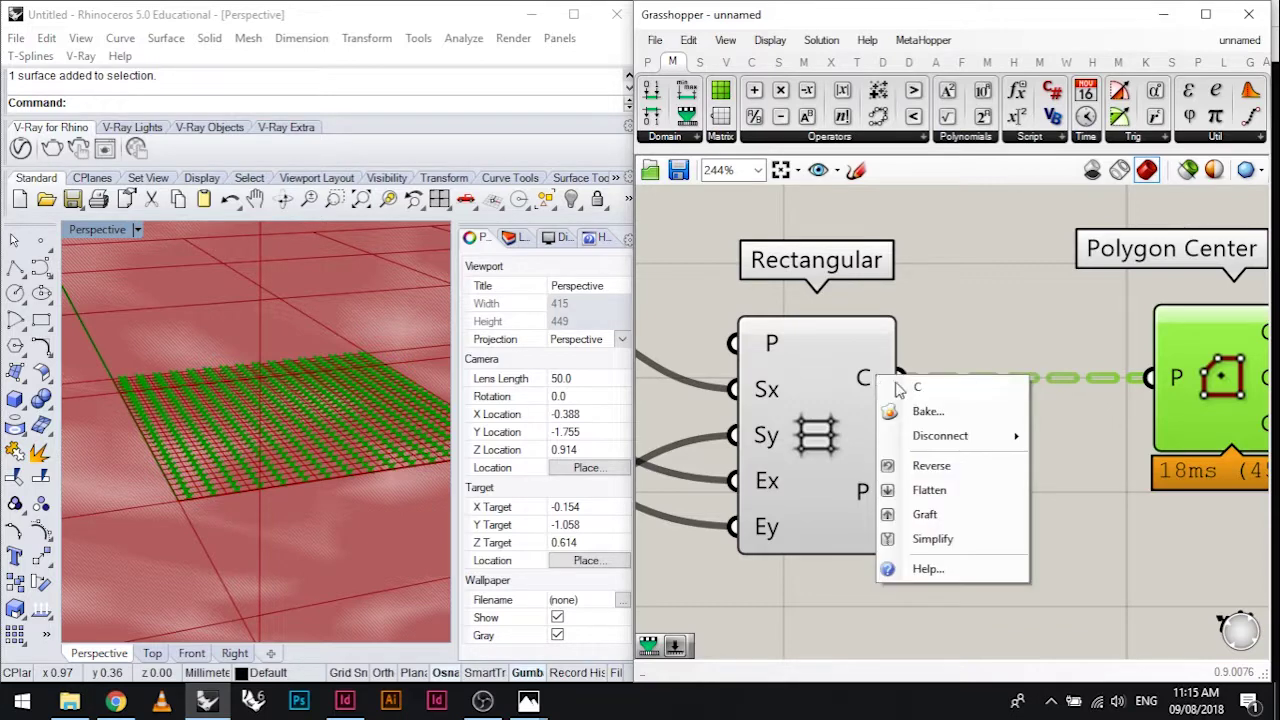
click(929, 490)
Shift the Image Sampler slightly farther away from the Polygon Center component
scroll(960, 409, down, 5)
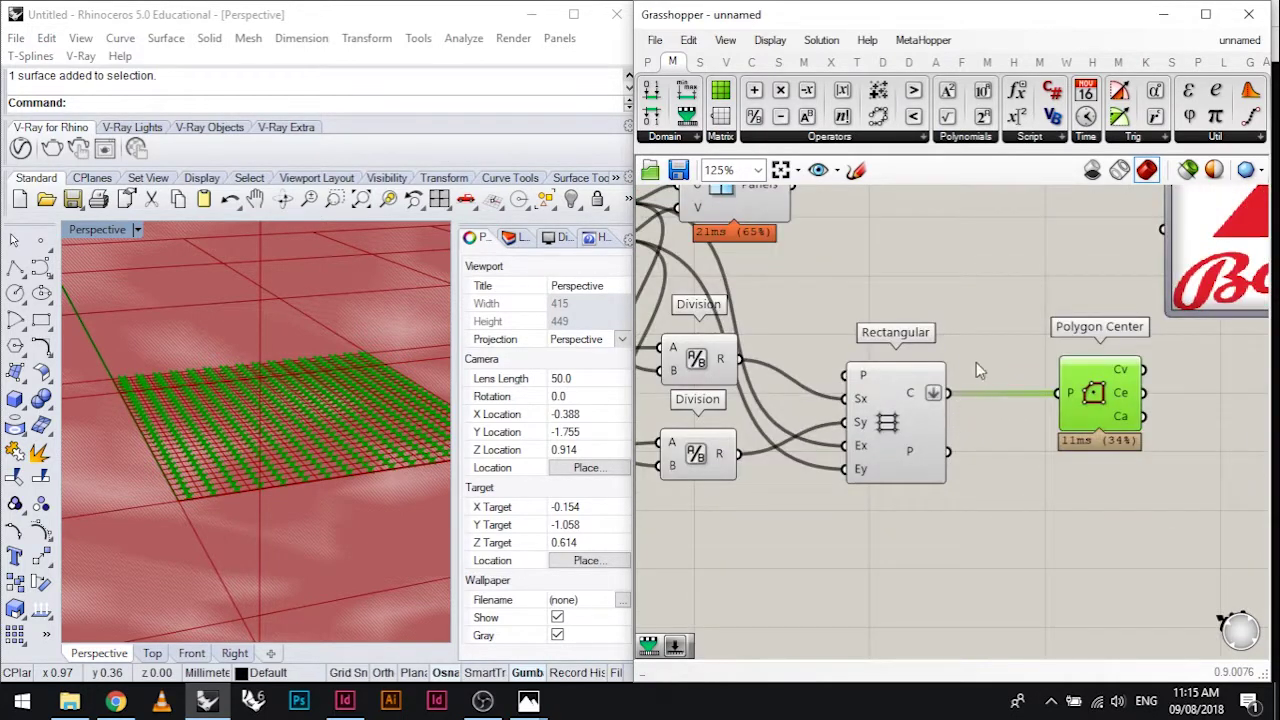
right_drag(976, 362, 814, 425)
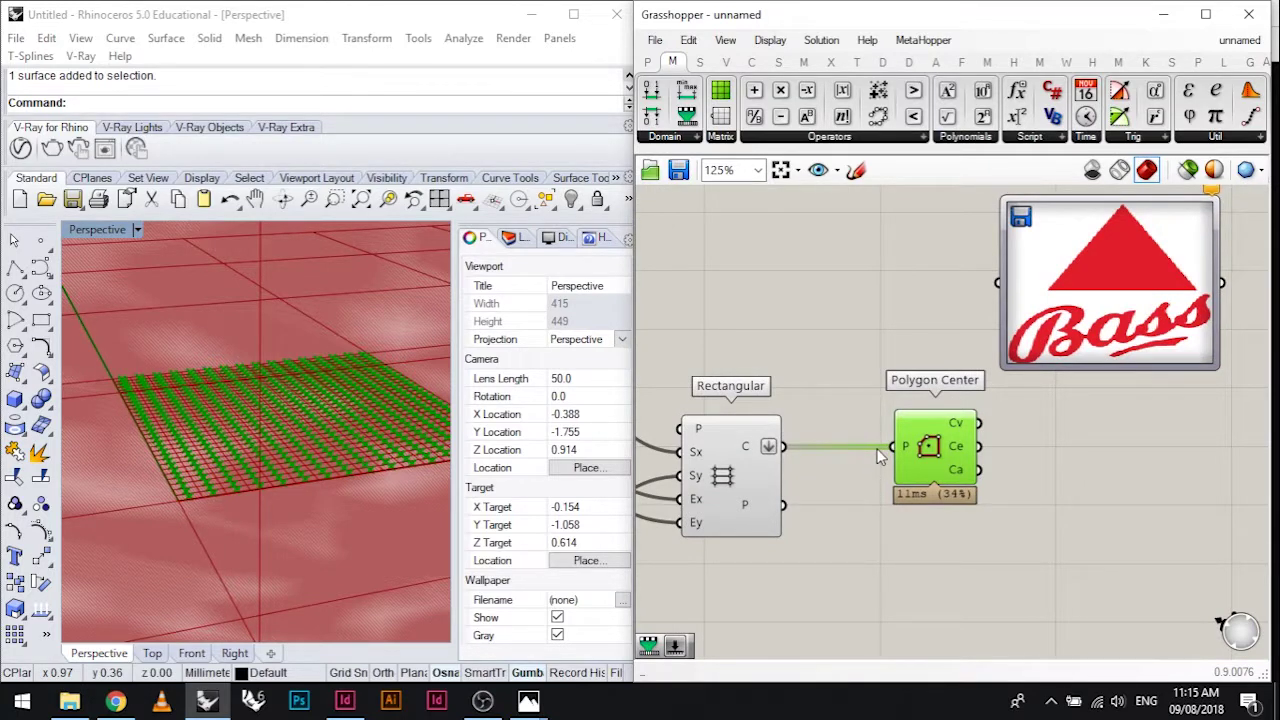
drag(1058, 333, 1122, 340)
Check the Polygon Center's Cv points, wire Cv to the Image Sampler's input, and line the sampler up with it
scroll(1010, 428, up, 3)
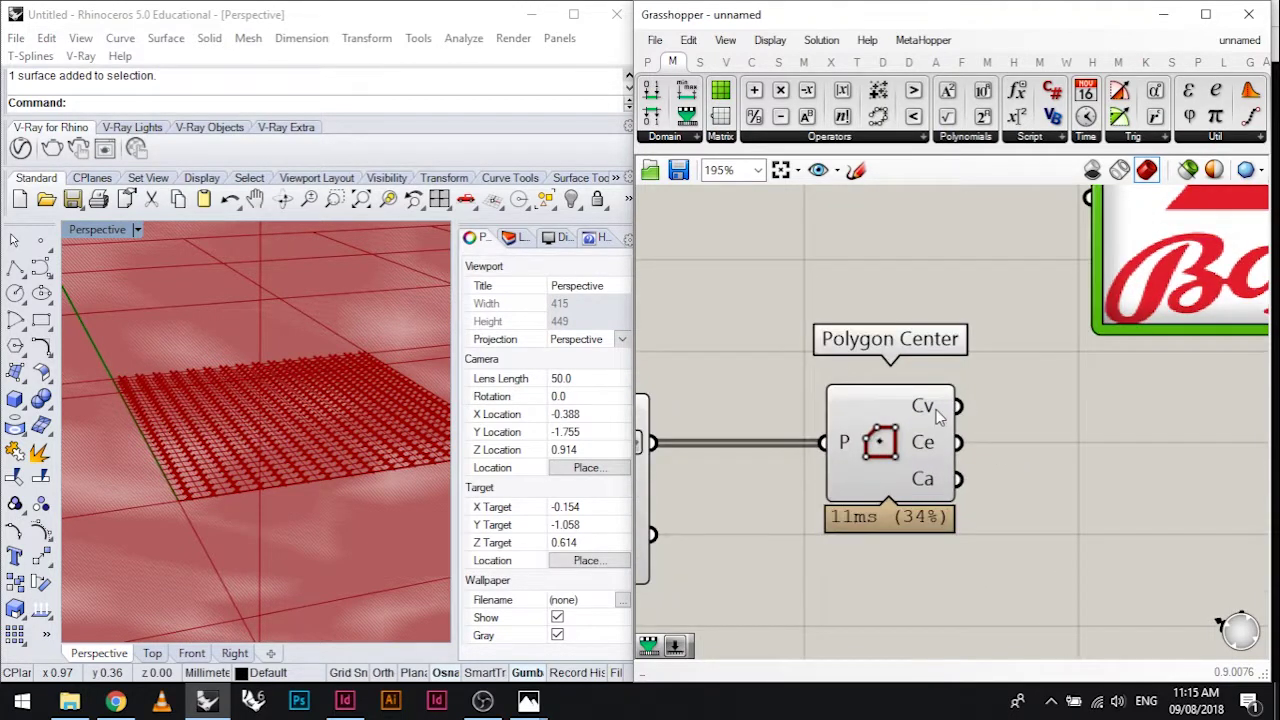
mouse_move(938, 410)
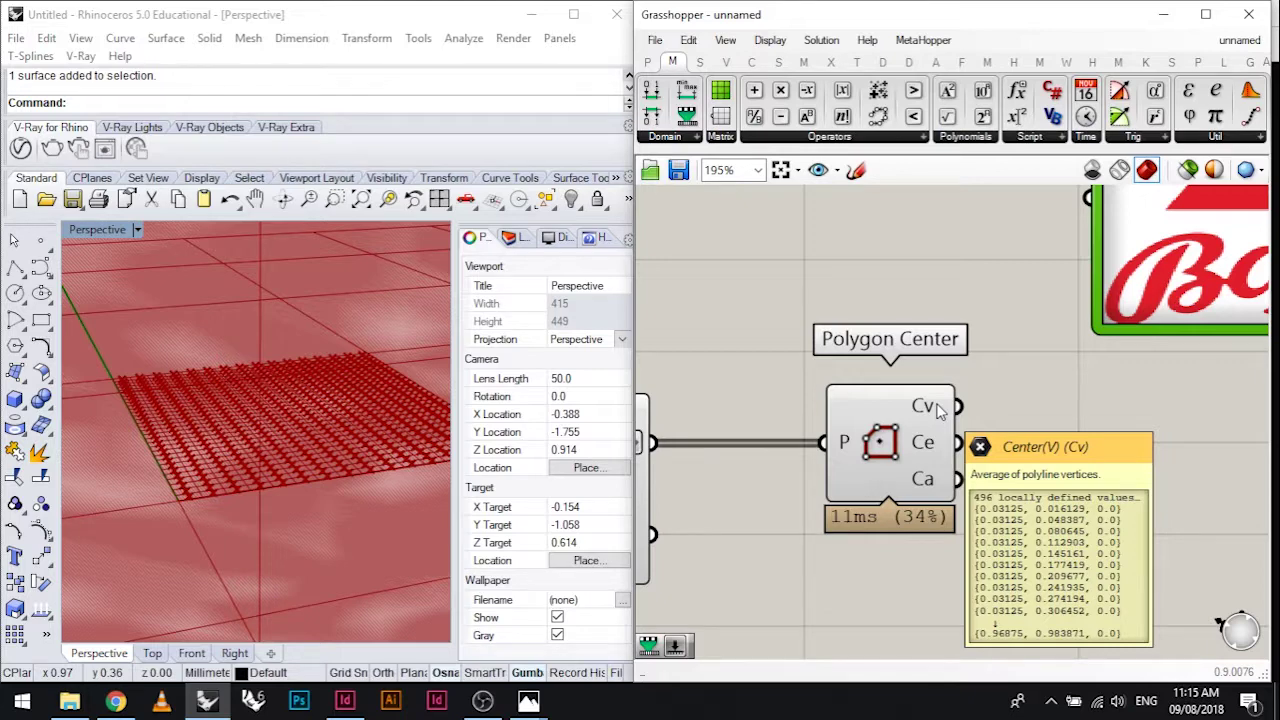
right_drag(330, 464, 266, 502)
scroll(261, 504, down, 18)
scroll(906, 443, down, 5)
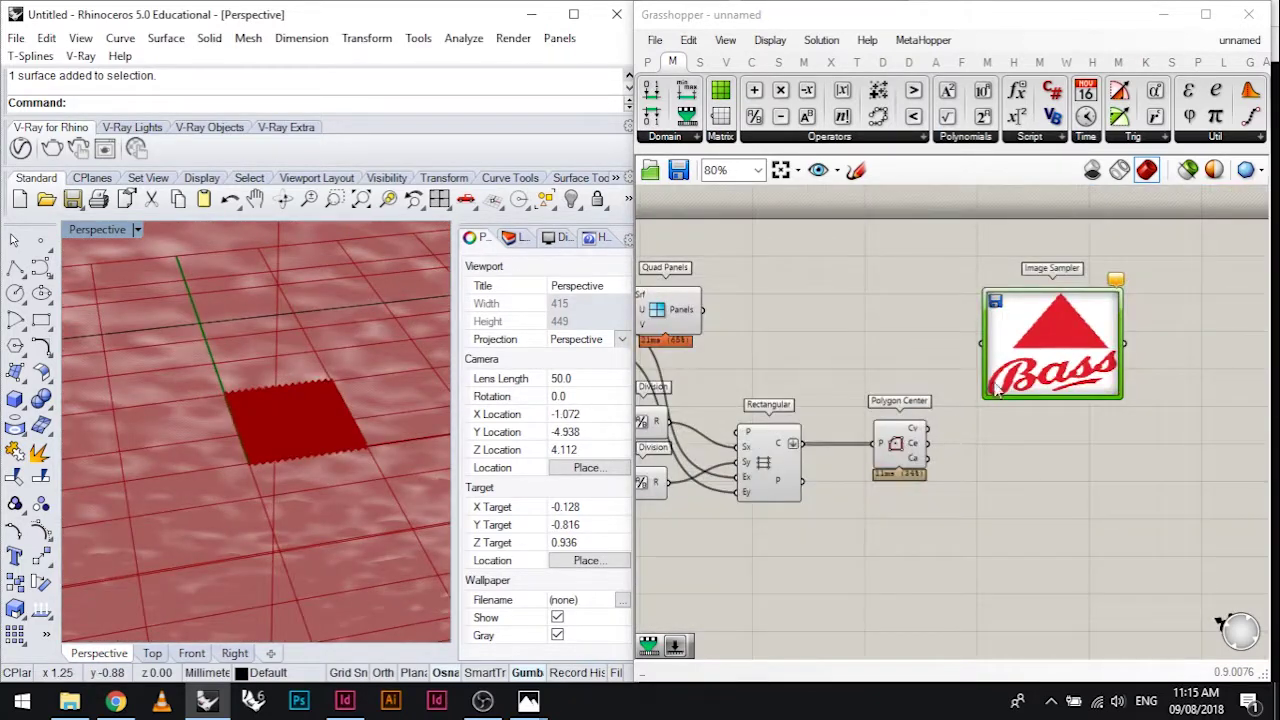
scroll(996, 389, up, 3)
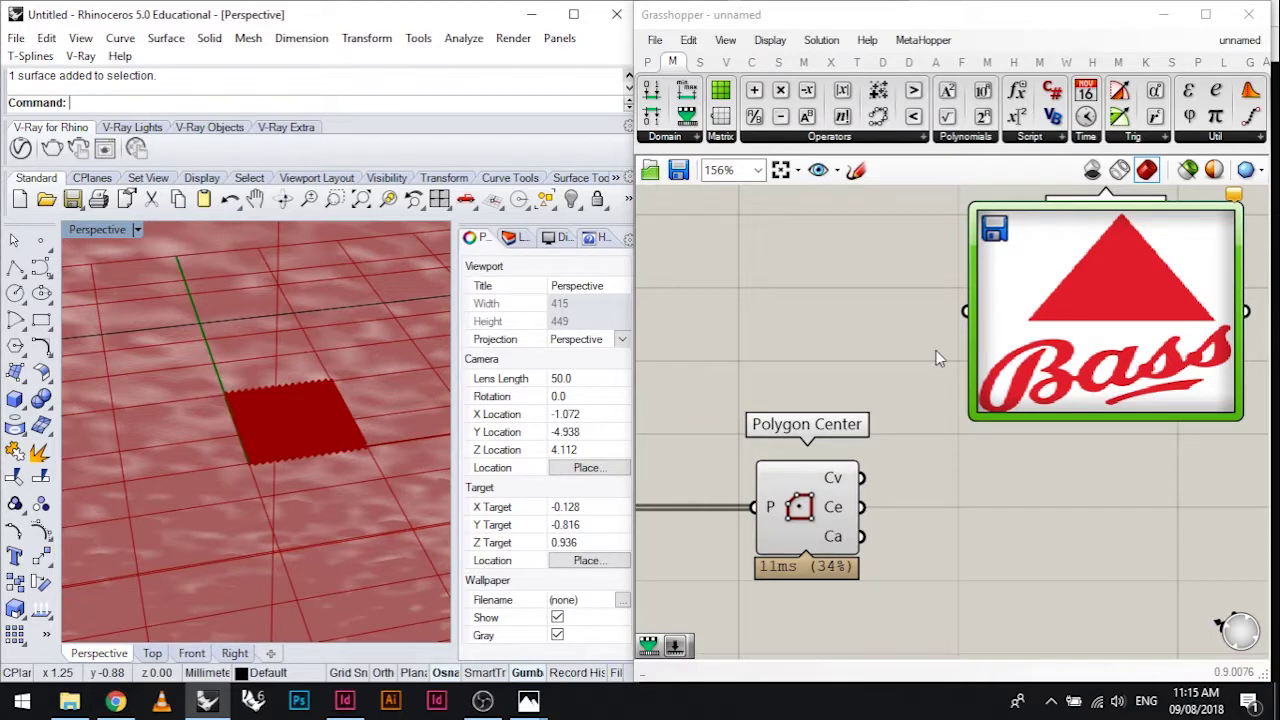
drag(861, 477, 1010, 495)
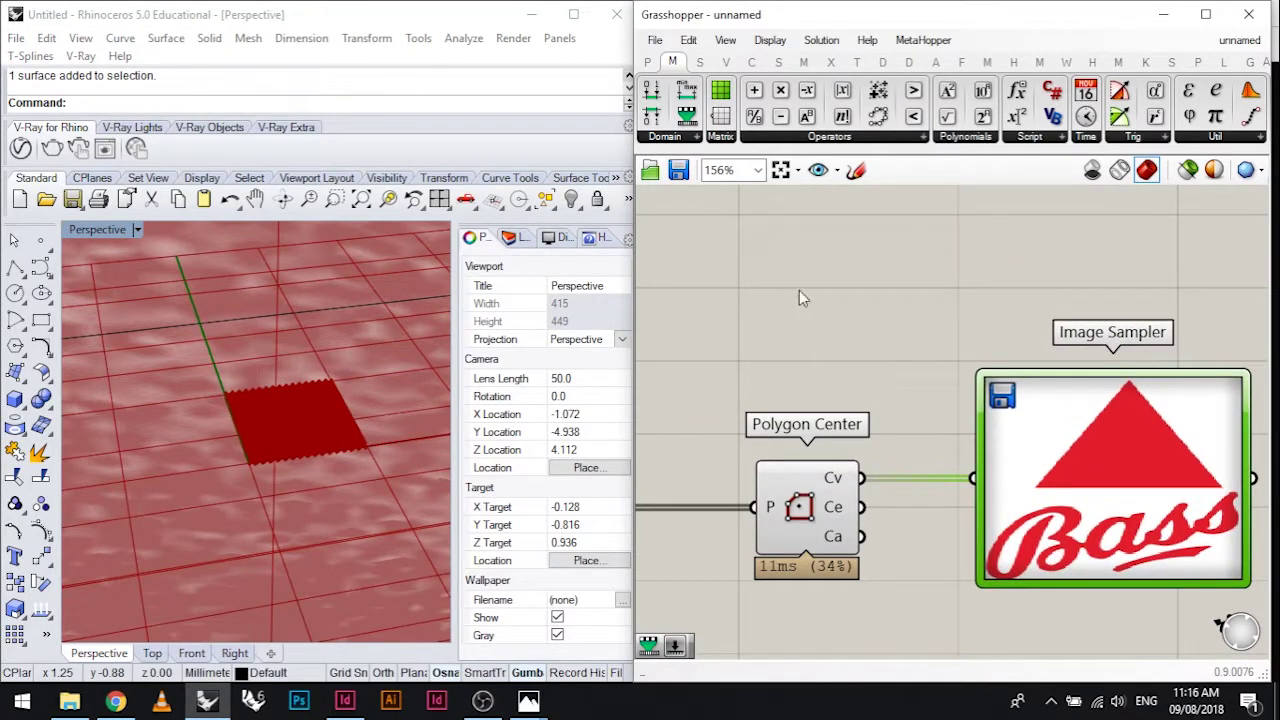
Place an empty Panel beside the Image Sampler and stretch it taller for a longer list
click(647, 62)
scroll(846, 259, down, 3)
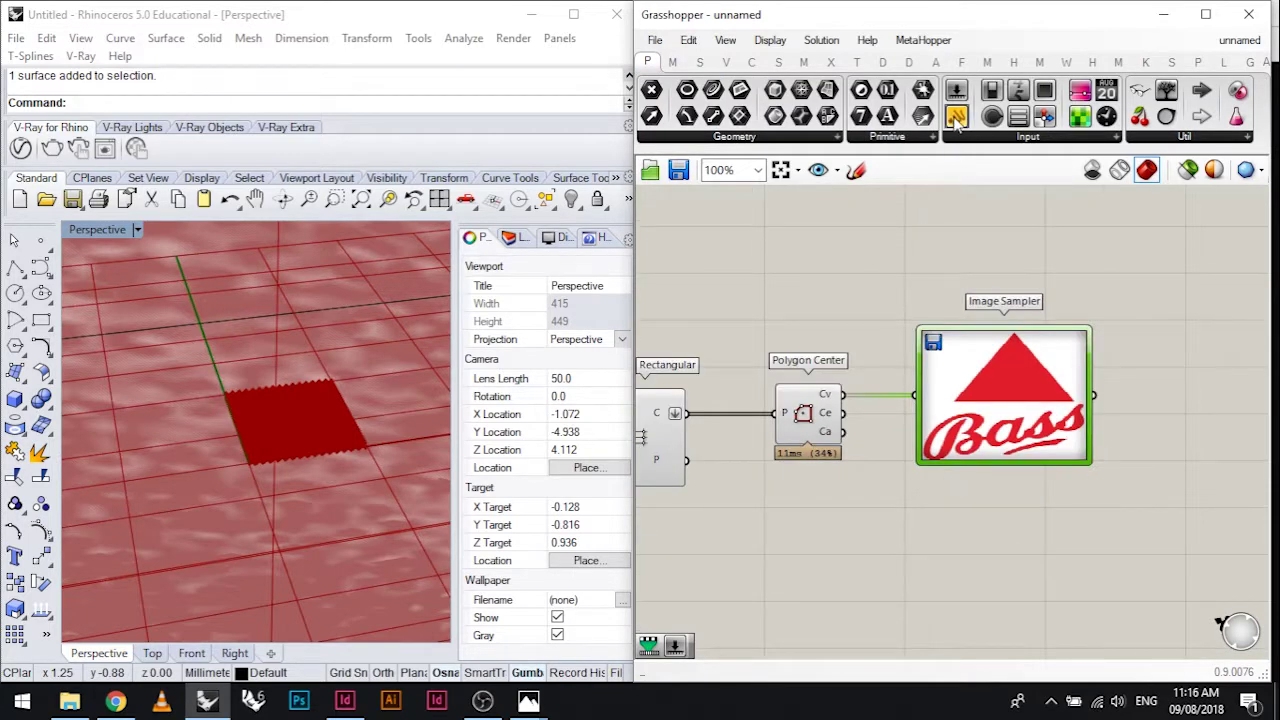
drag(955, 117, 1195, 383)
scroll(895, 340, down, 4)
scroll(1070, 362, up, 4)
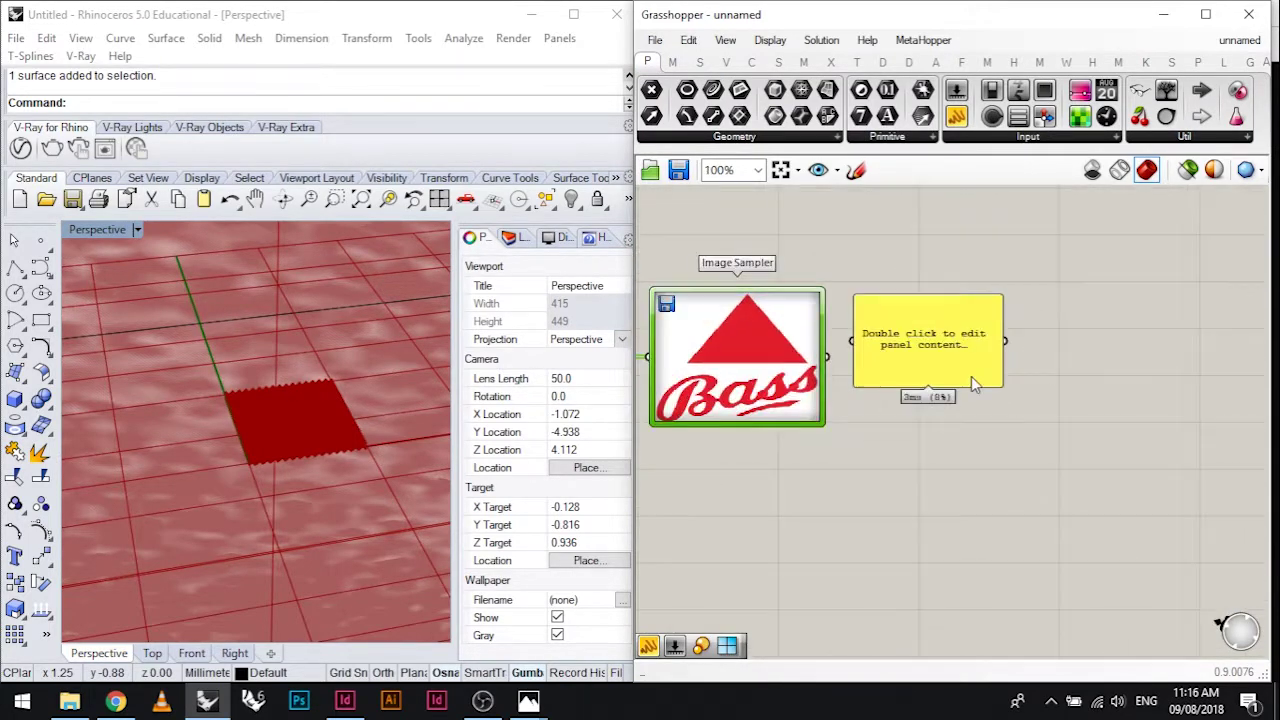
drag(975, 387, 992, 538)
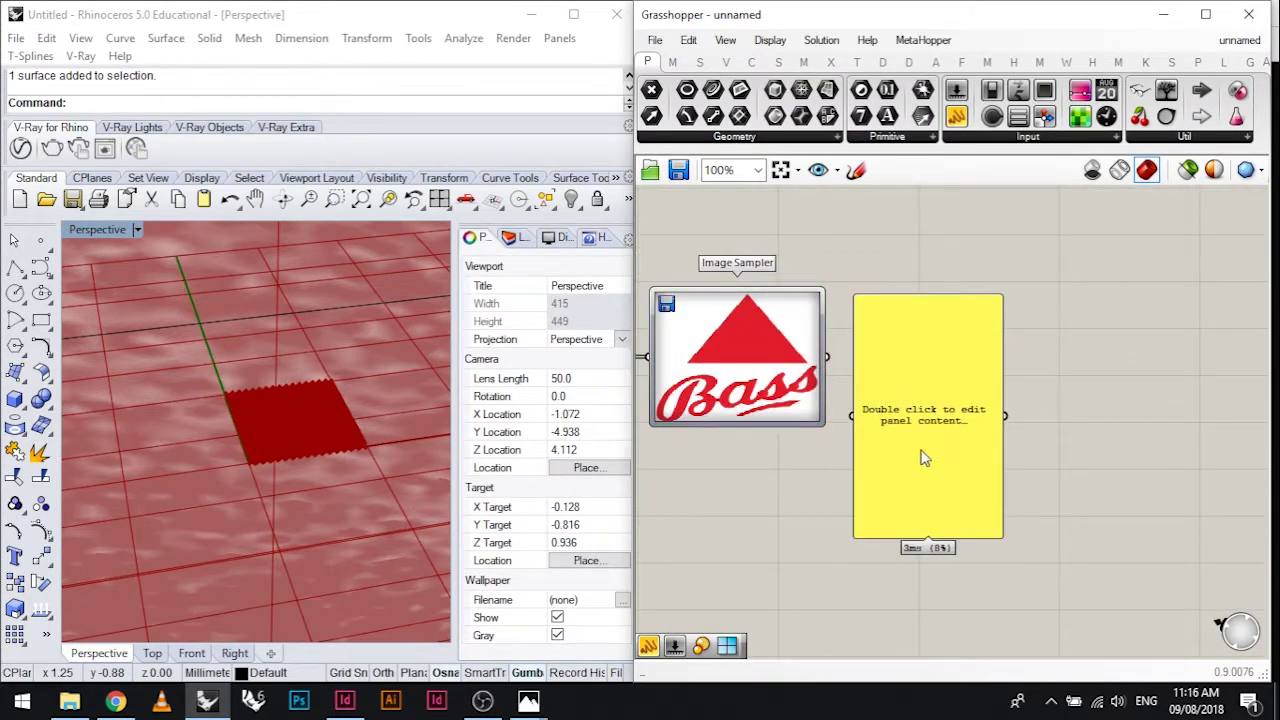
Wire the Image Sampler's output into the Panel, widen the Panel, and review the sampled RGB values it lists
drag(922, 457, 957, 421)
drag(827, 357, 878, 385)
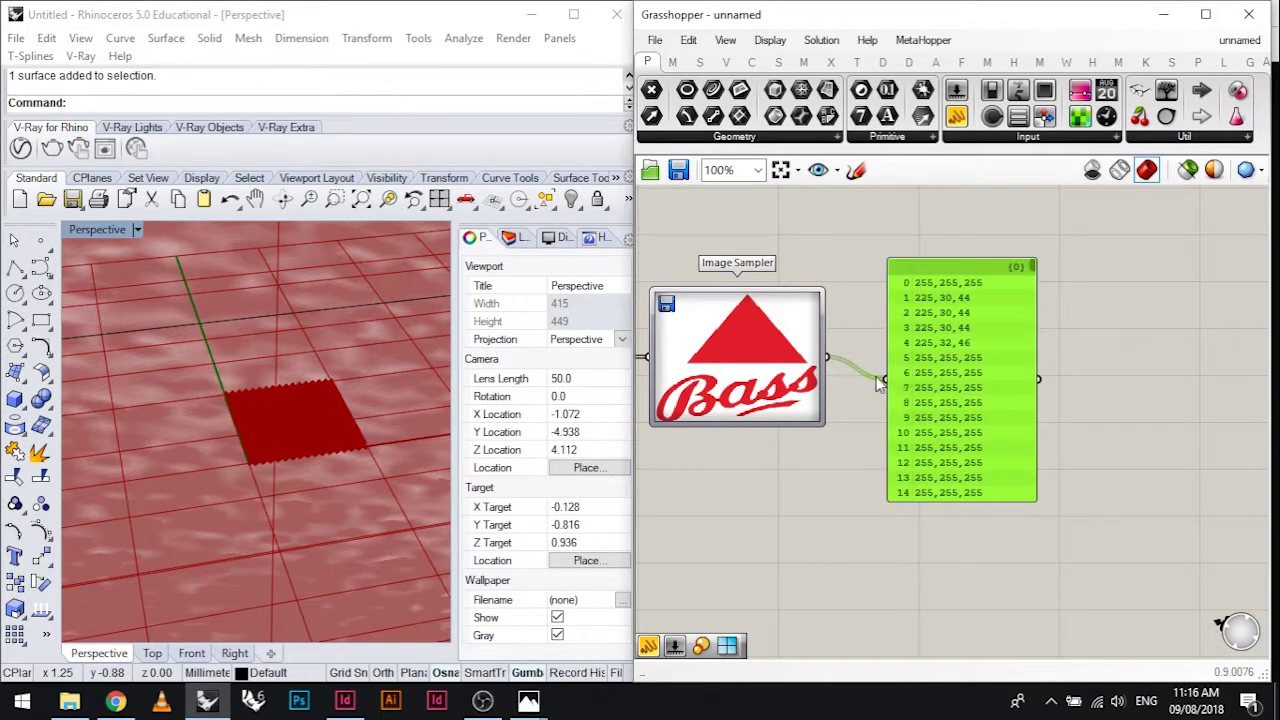
scroll(925, 405, up, 5)
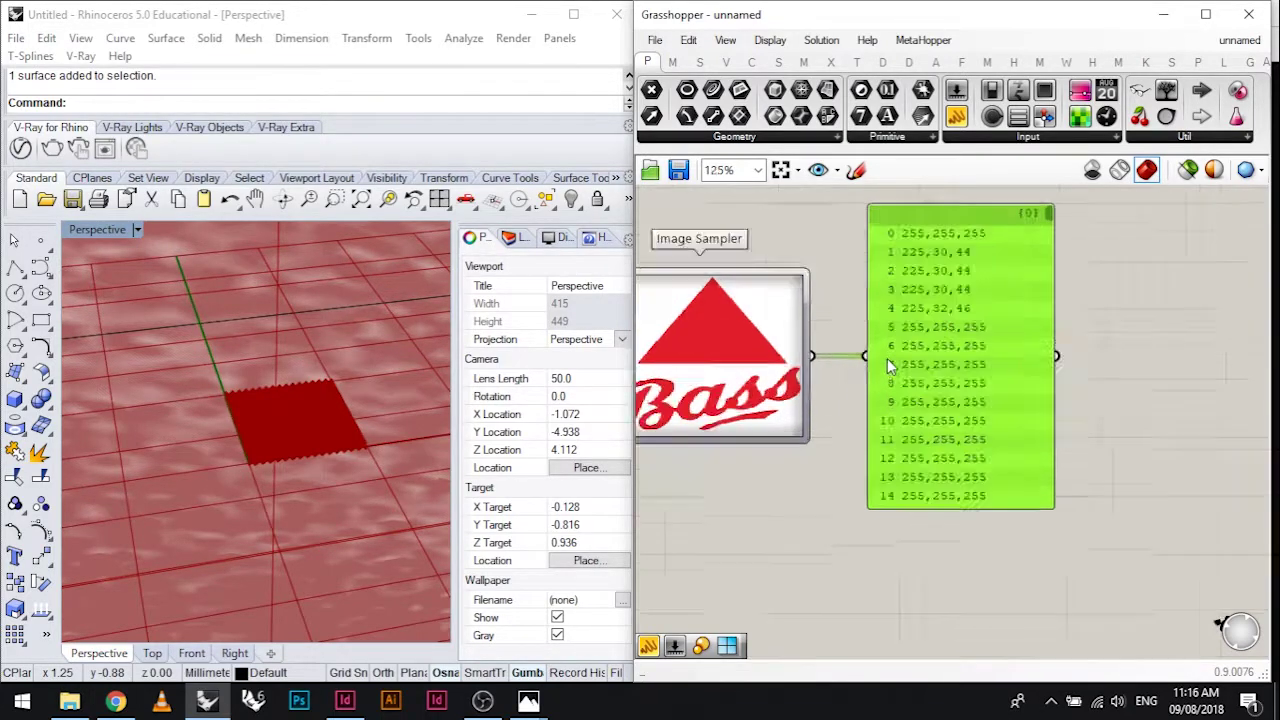
scroll(998, 302, down, 3)
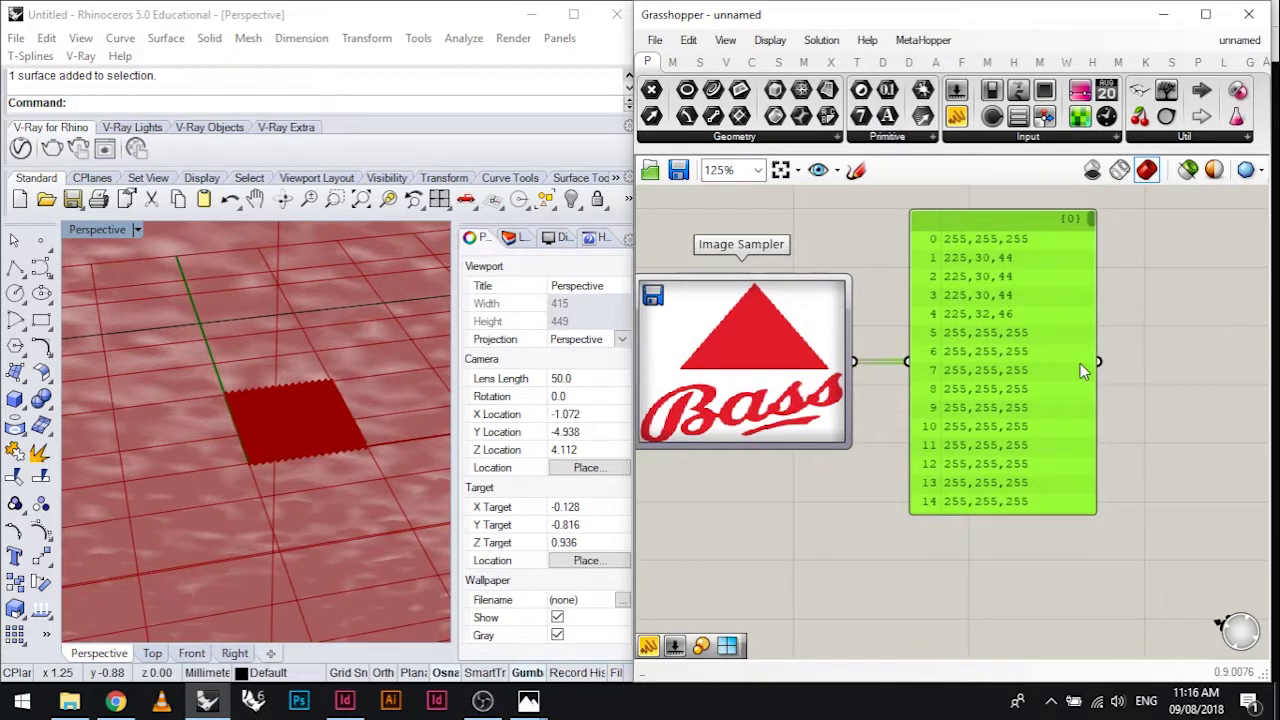
drag(1095, 359, 1182, 359)
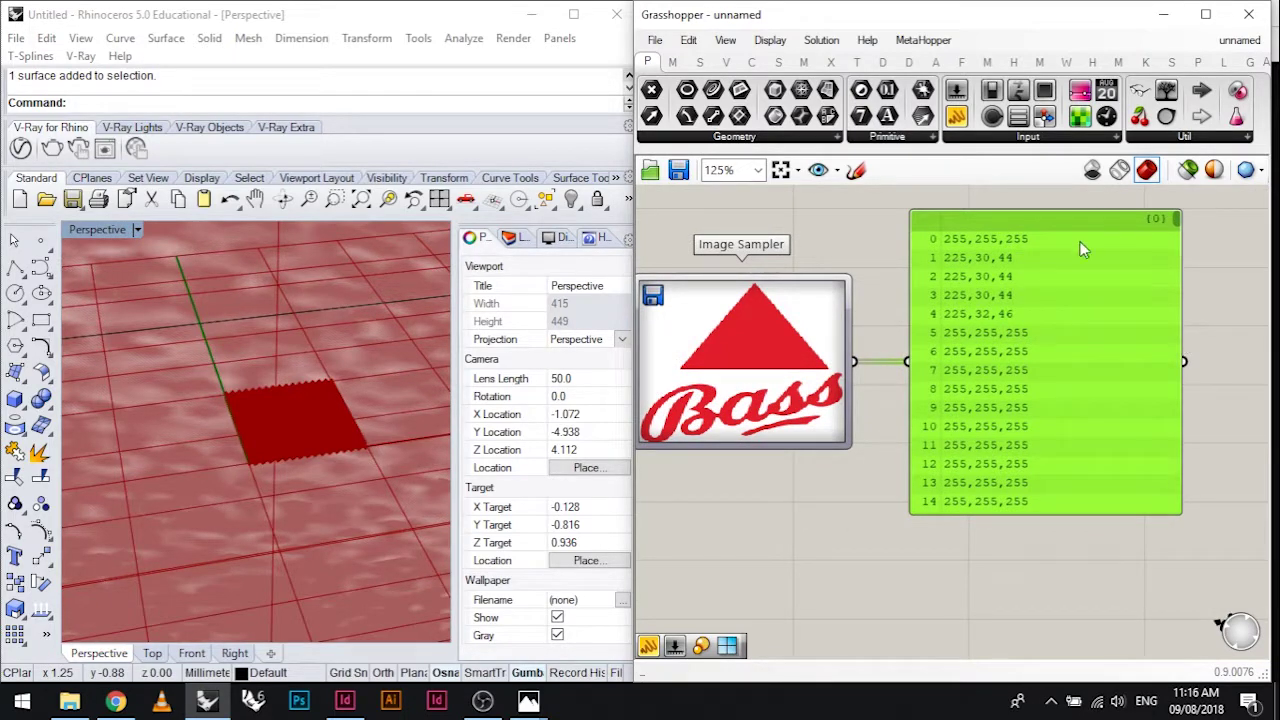
scroll(1045, 245, up, 1)
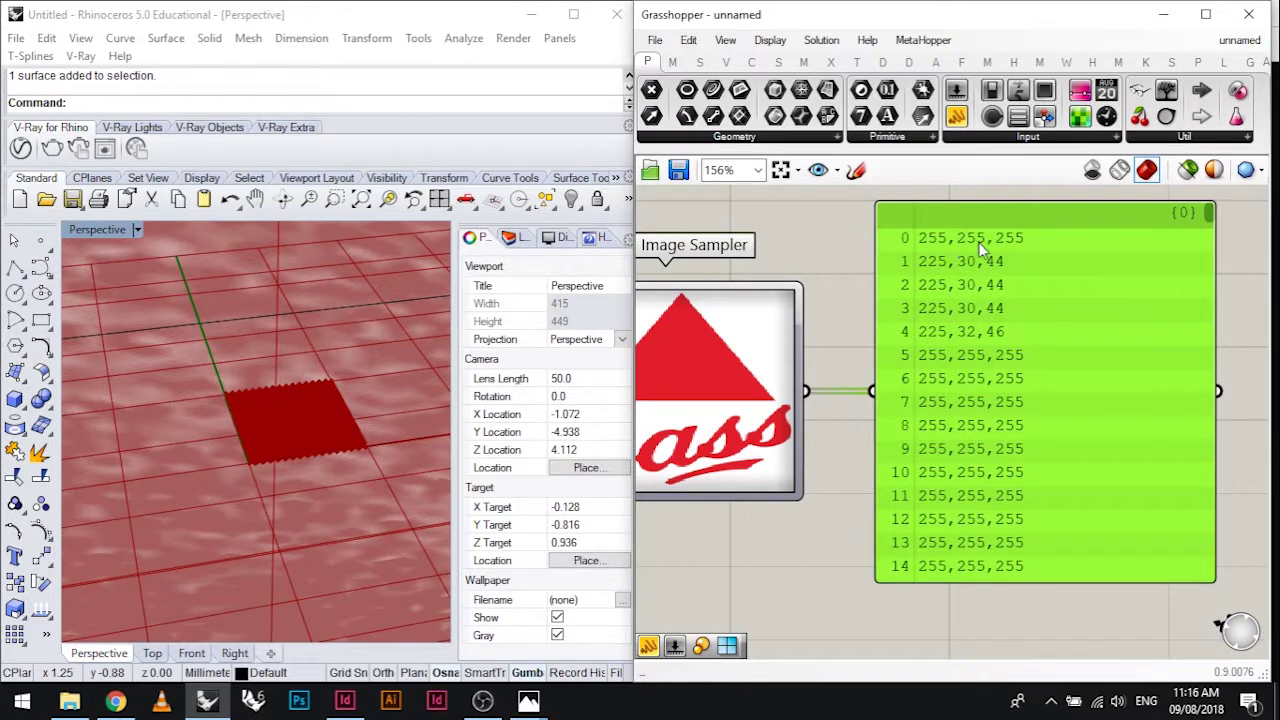
drag(1210, 212, 1215, 264)
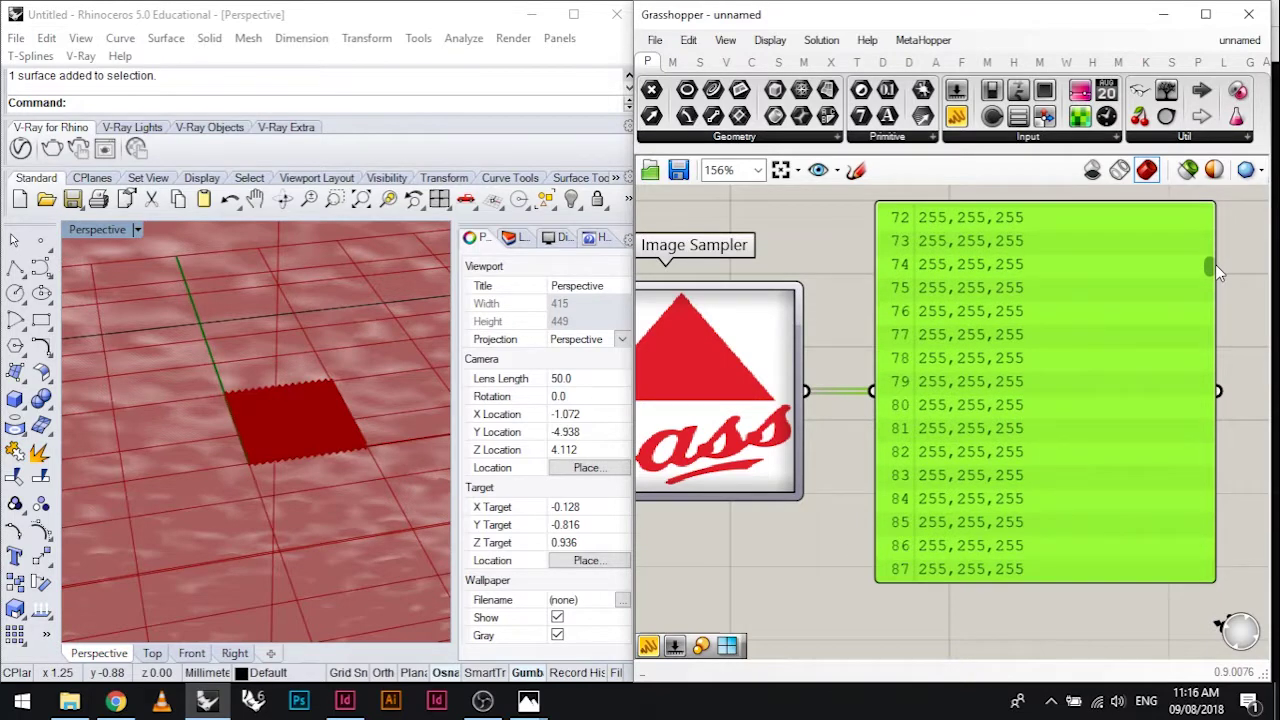
drag(1215, 264, 1217, 284)
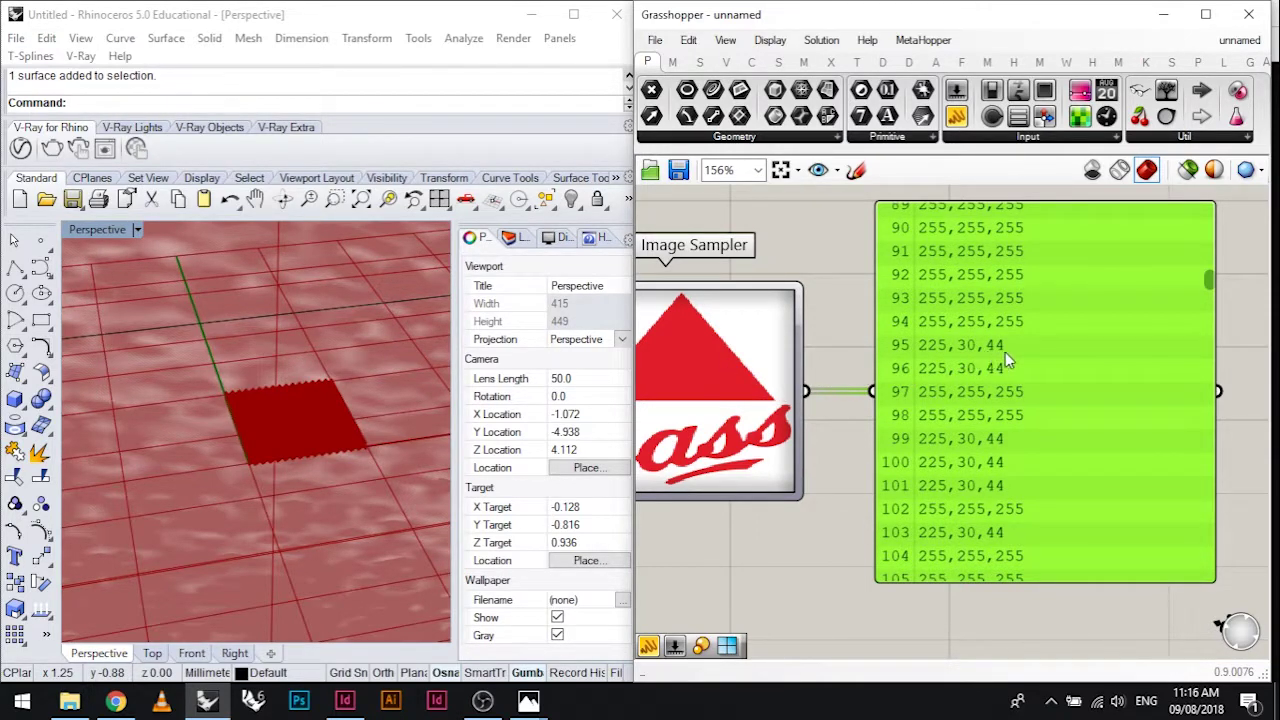
scroll(1111, 354, down, 2)
scroll(886, 398, up, 2)
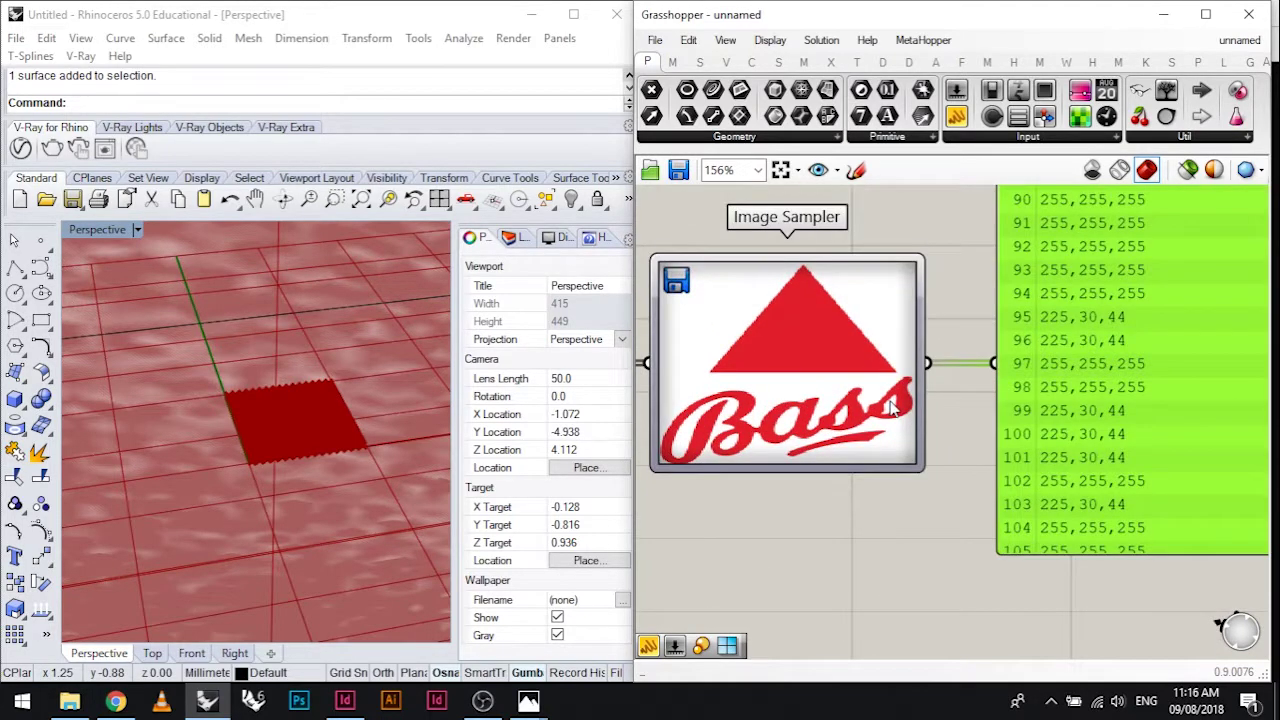
right_drag(910, 464, 988, 472)
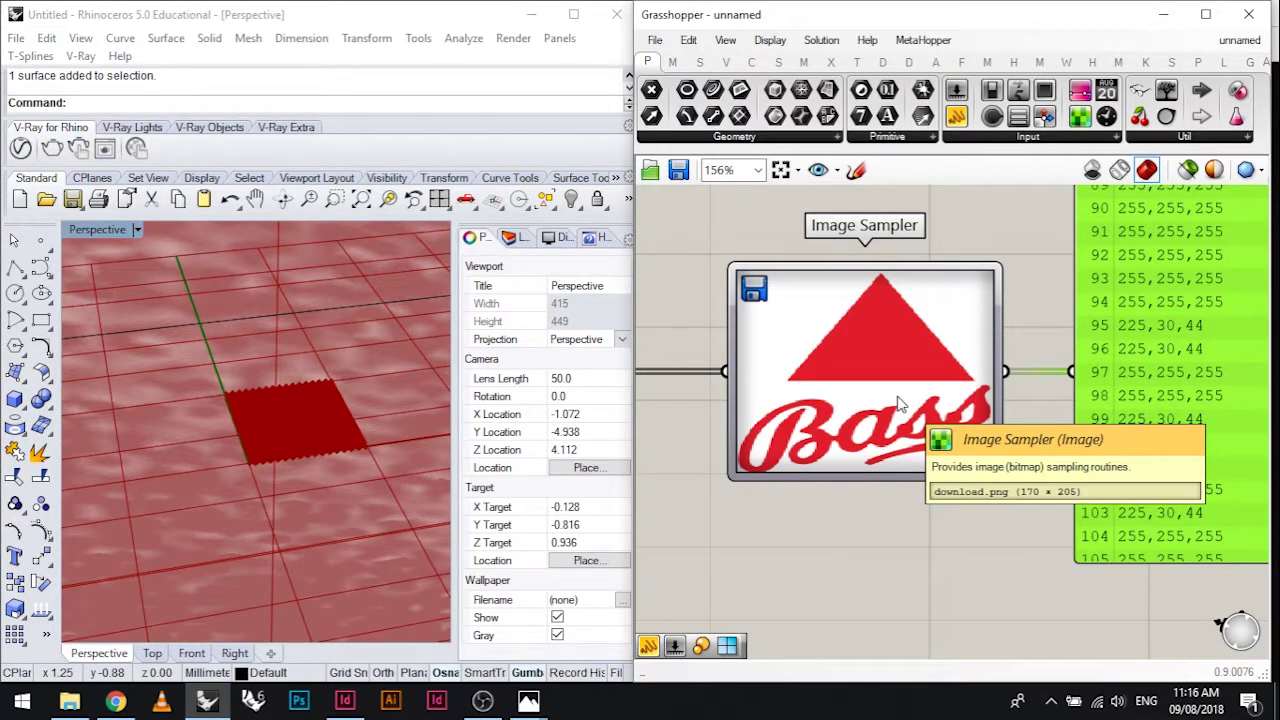
double_click(838, 322)
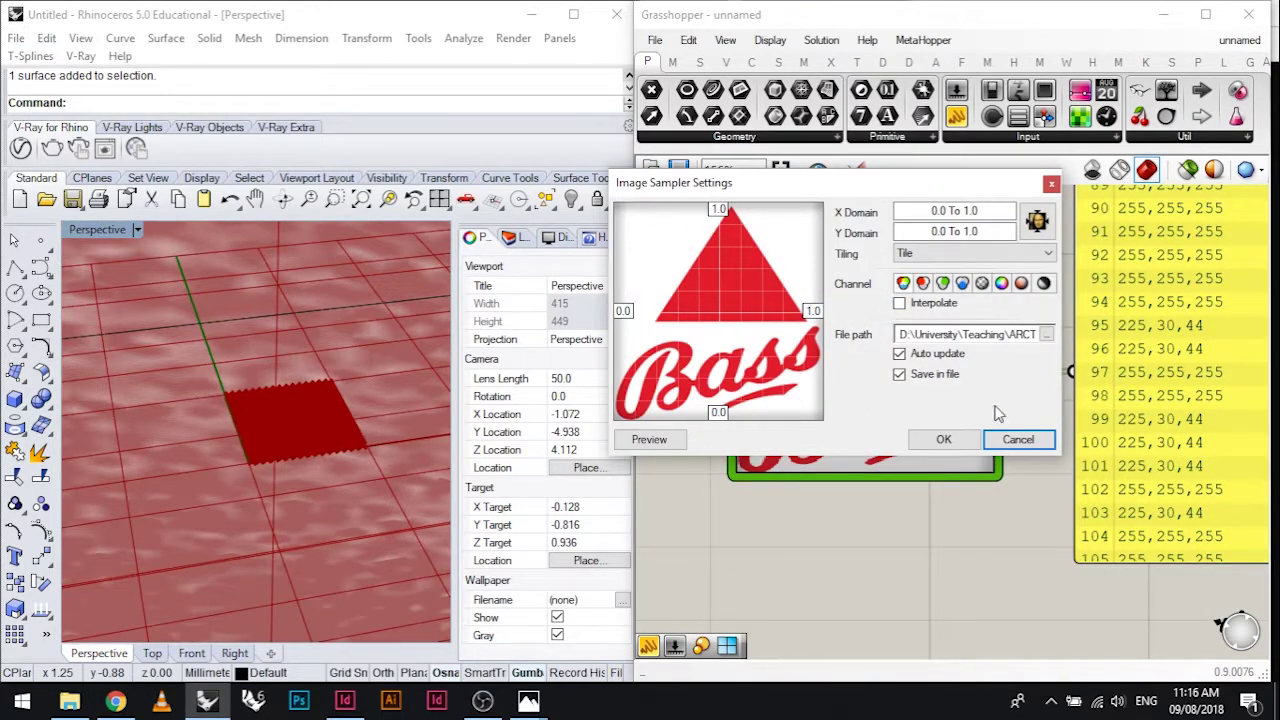
click(922, 286)
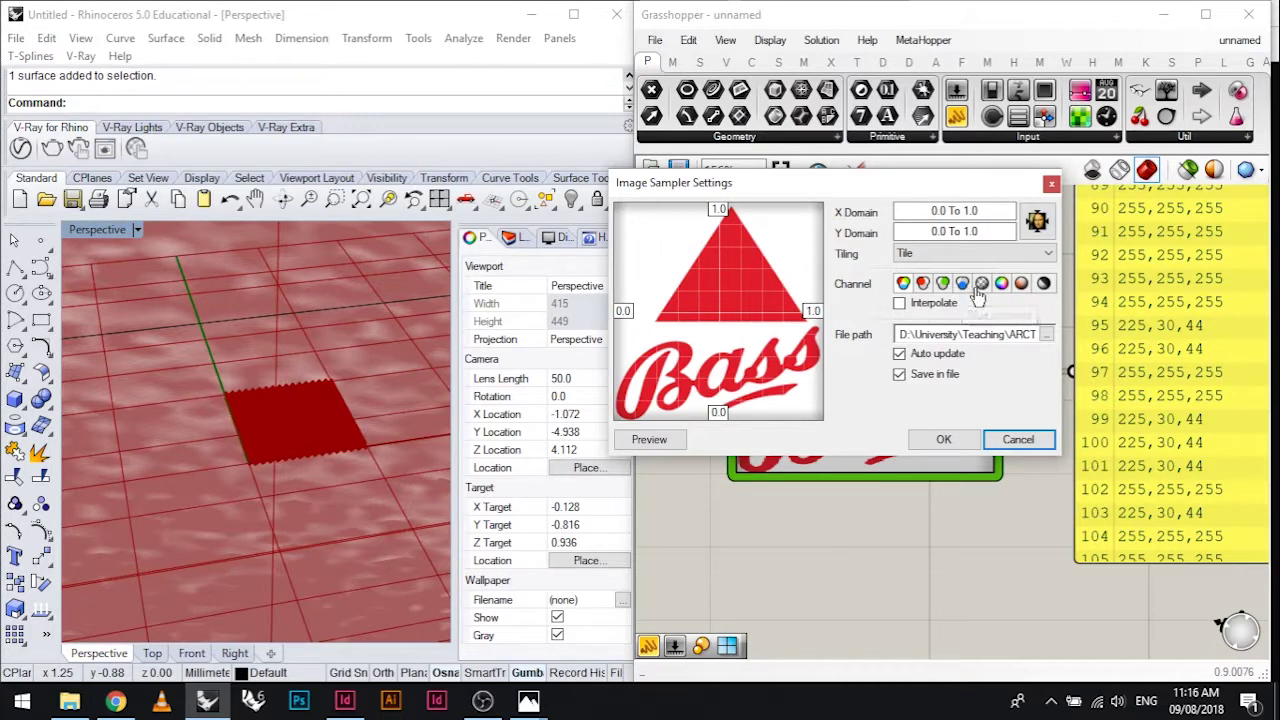
click(1044, 285)
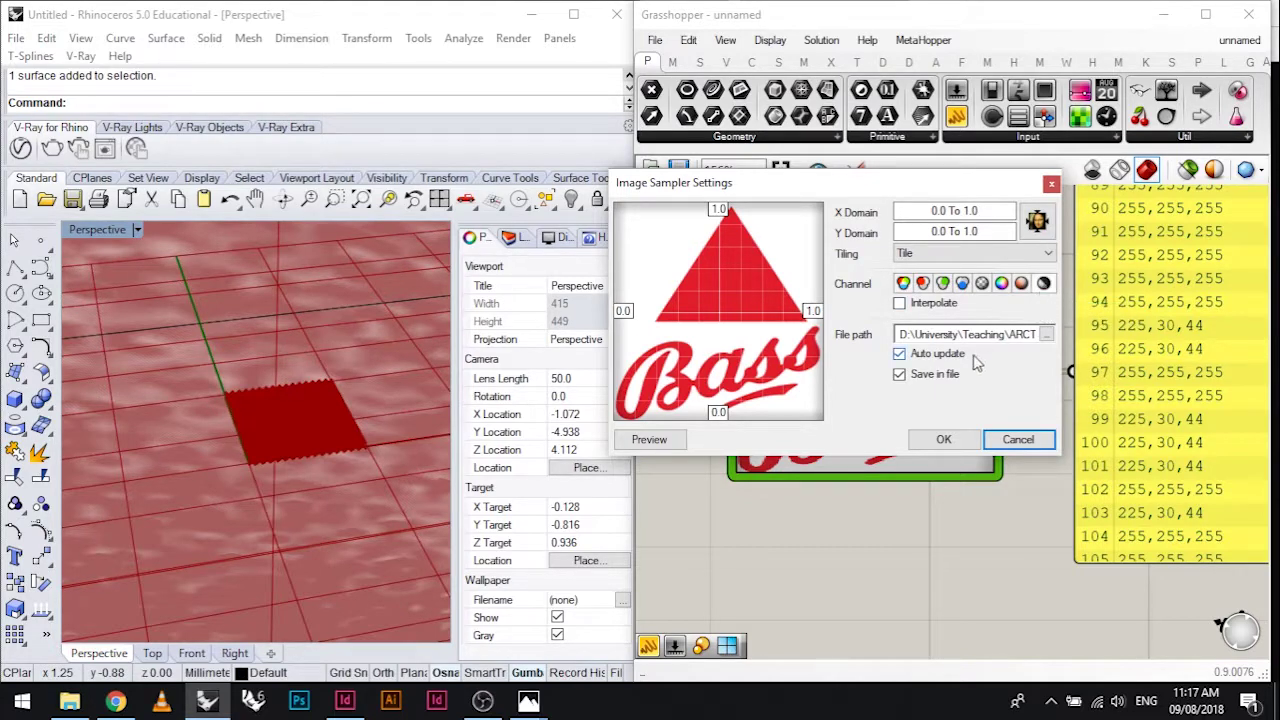
click(944, 441)
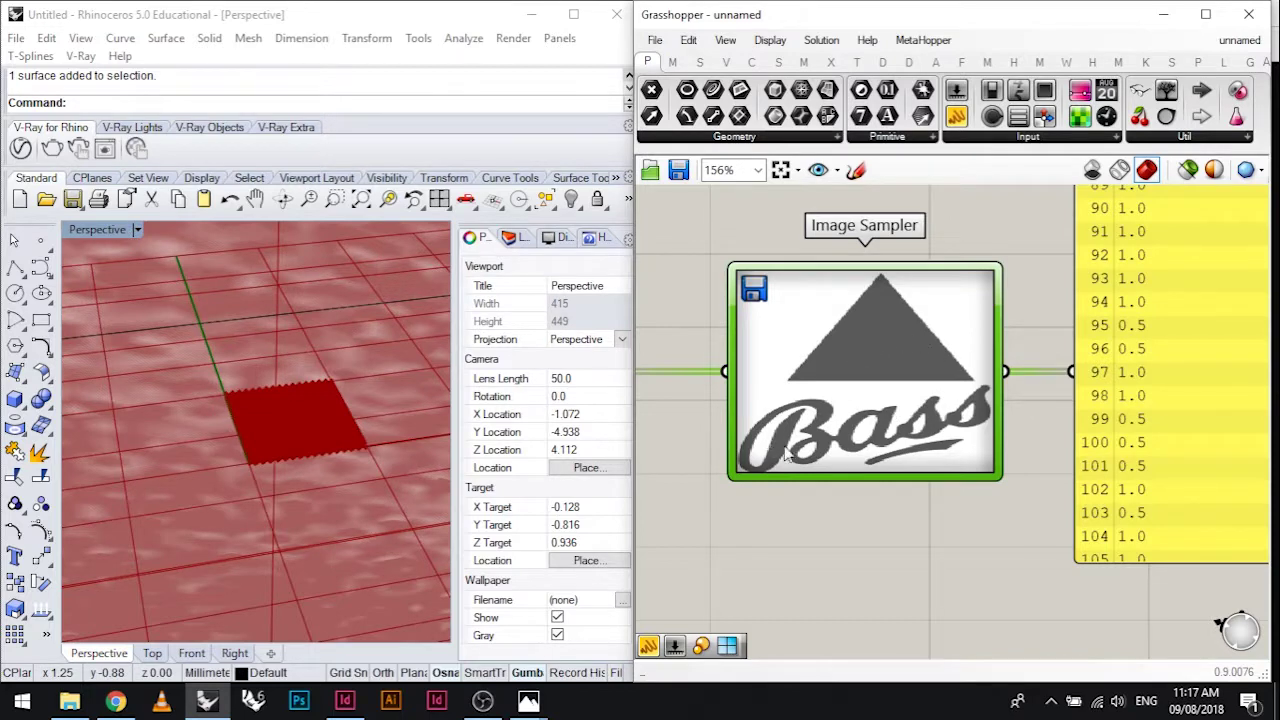
Examine the brightness values in the Panel and trace the wiring from the Image Sampler back to Quad Panels
scroll(987, 443, down, 5)
scroll(1085, 420, up, 4)
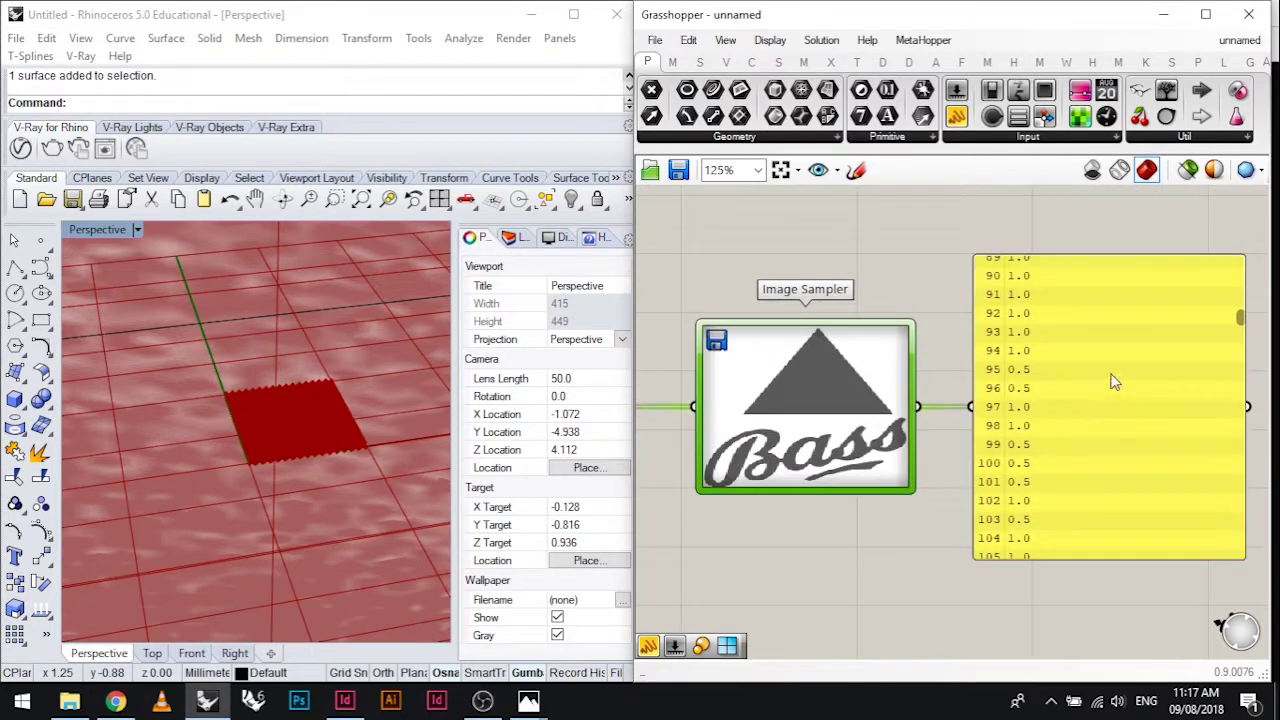
scroll(1115, 381, up, 2)
scroll(910, 347, down, 2)
scroll(935, 310, up, 2)
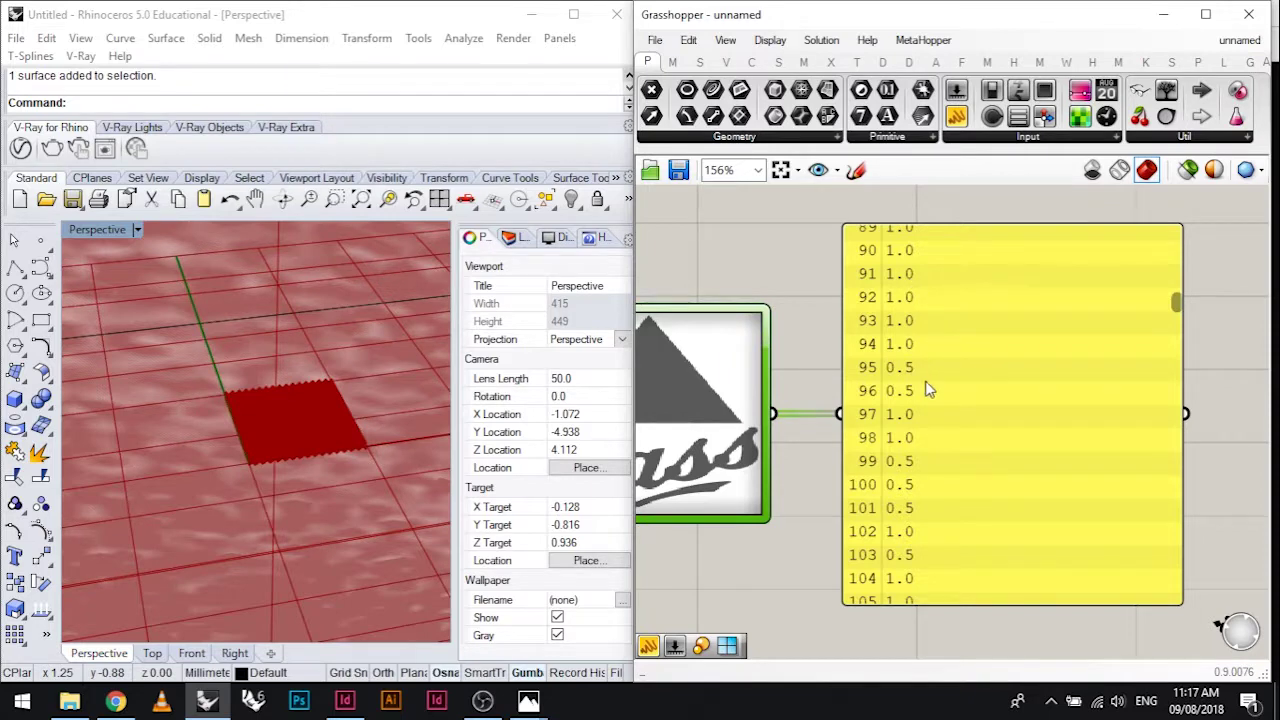
scroll(1000, 410, down, 4)
right_drag(799, 340, 972, 311)
scroll(1079, 370, up, 2)
right_drag(1023, 276, 1048, 336)
scroll(1020, 430, down, 3)
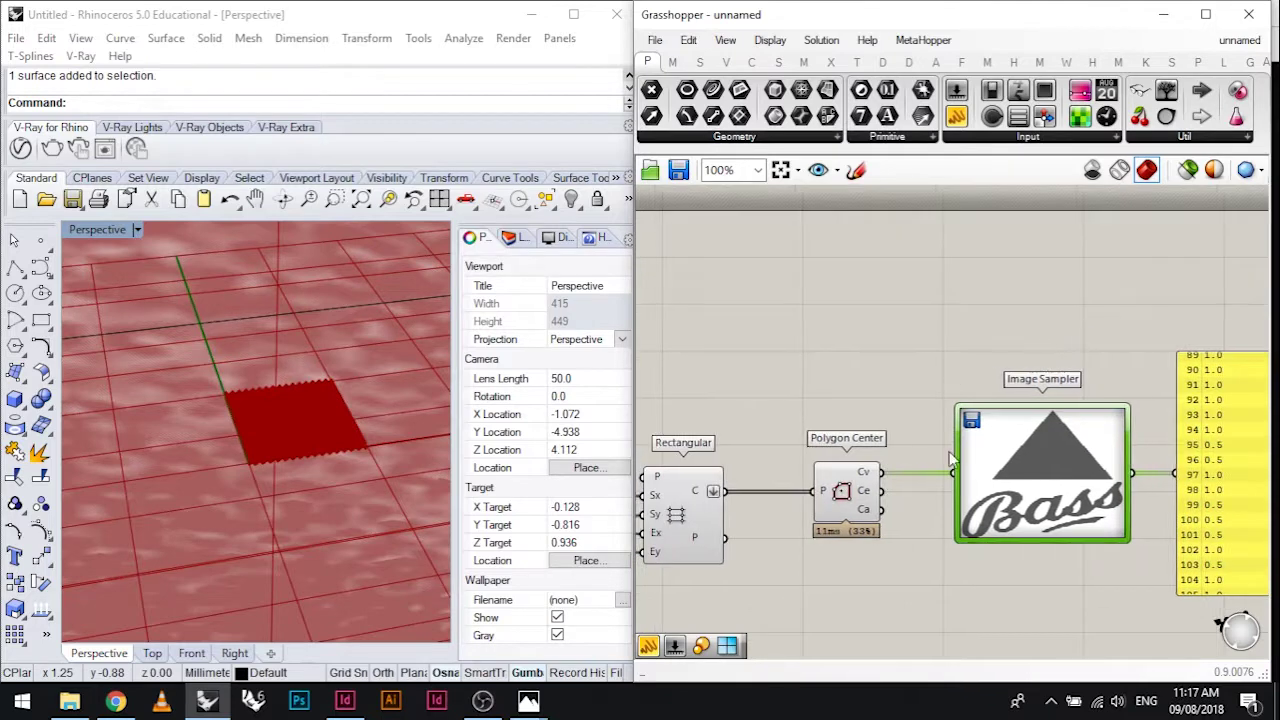
scroll(1019, 435, up, 2)
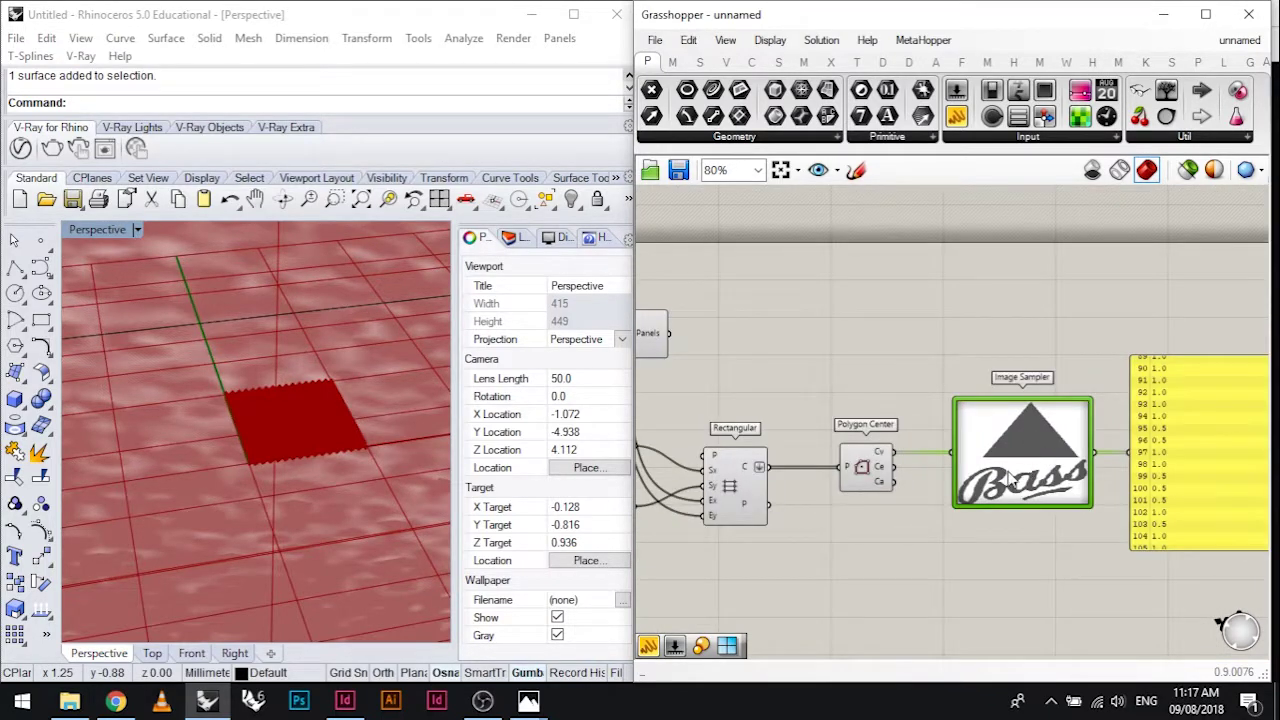
right_drag(826, 372, 967, 376)
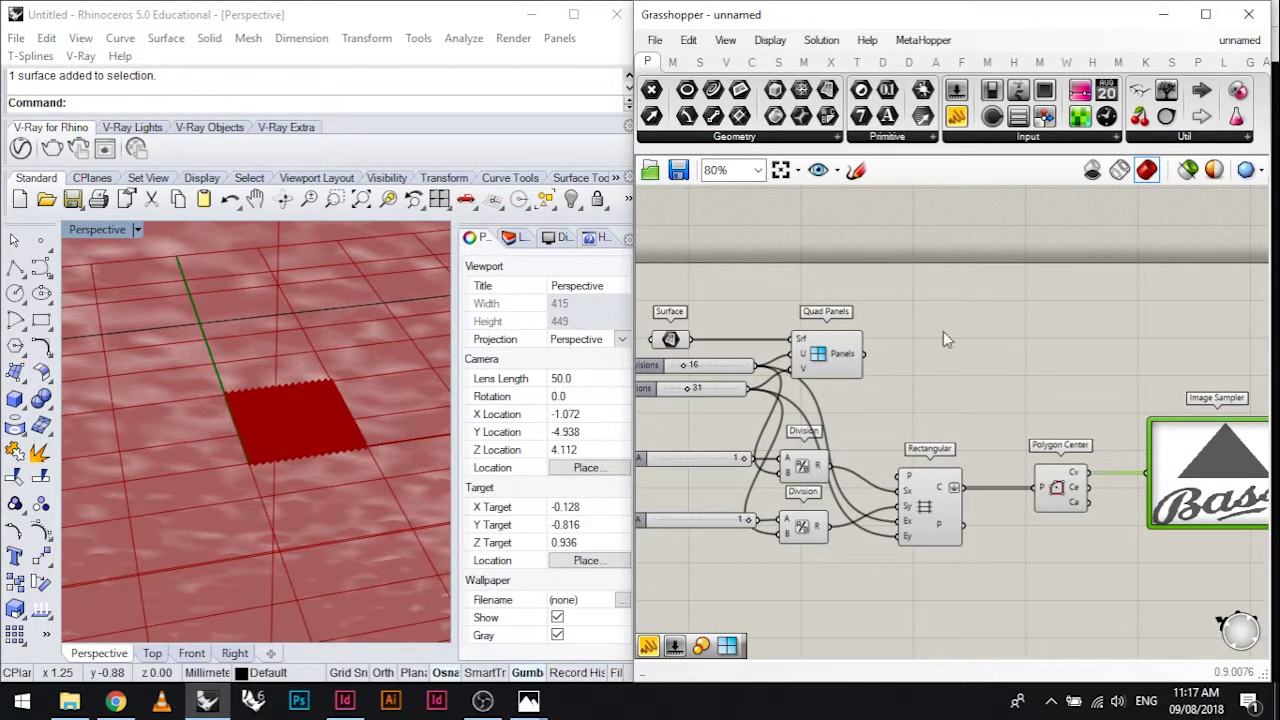
right_drag(994, 368, 875, 348)
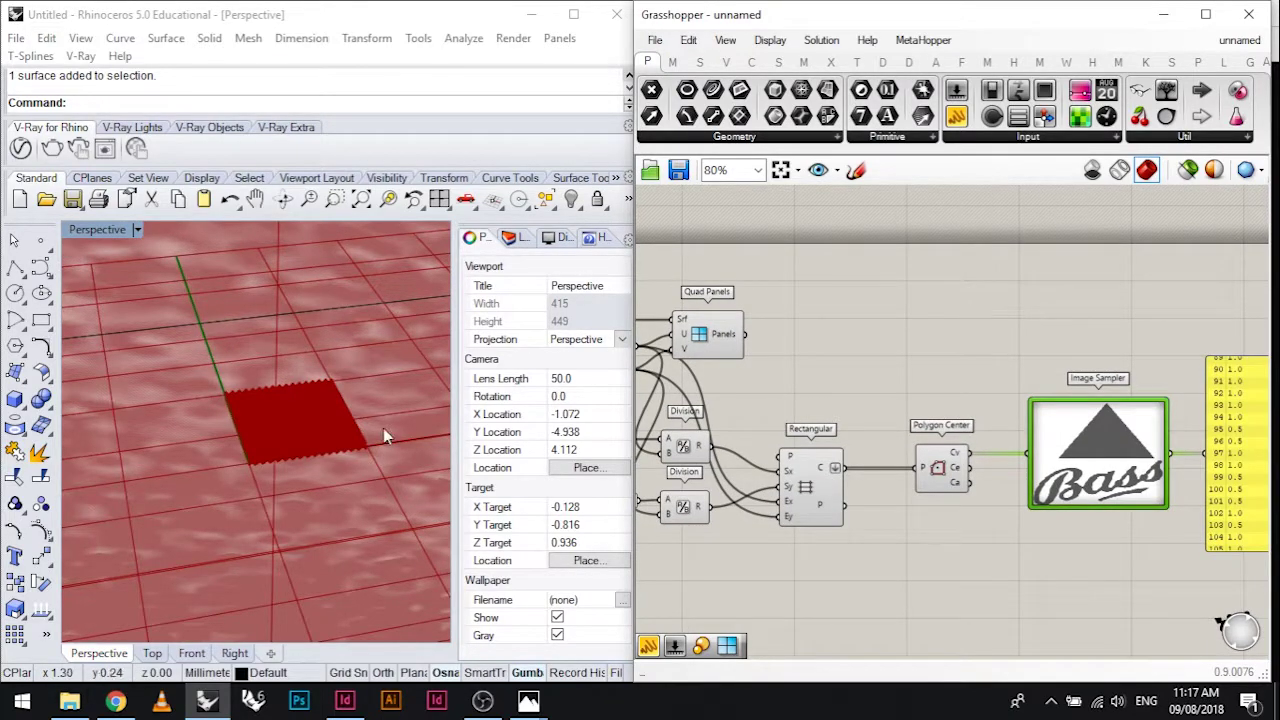
Inspect the whole panelised surface together with the small unit grid in Rhino's Perspective viewport
right_drag(272, 424, 264, 368)
scroll(323, 455, down, 20)
scroll(325, 470, up, 7)
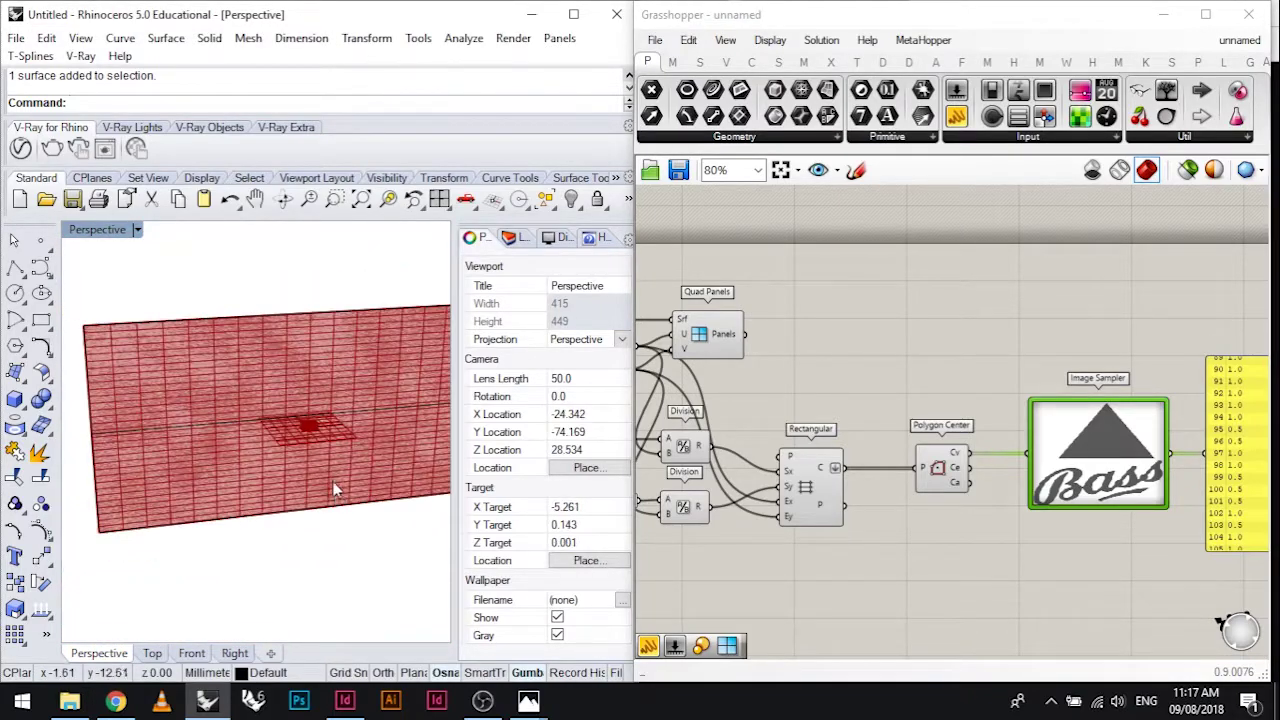
right_drag(334, 487, 330, 449)
Place a Scale component from the Affine transforms beside the Quad Panels component in Grasshopper
right_drag(755, 352, 884, 330)
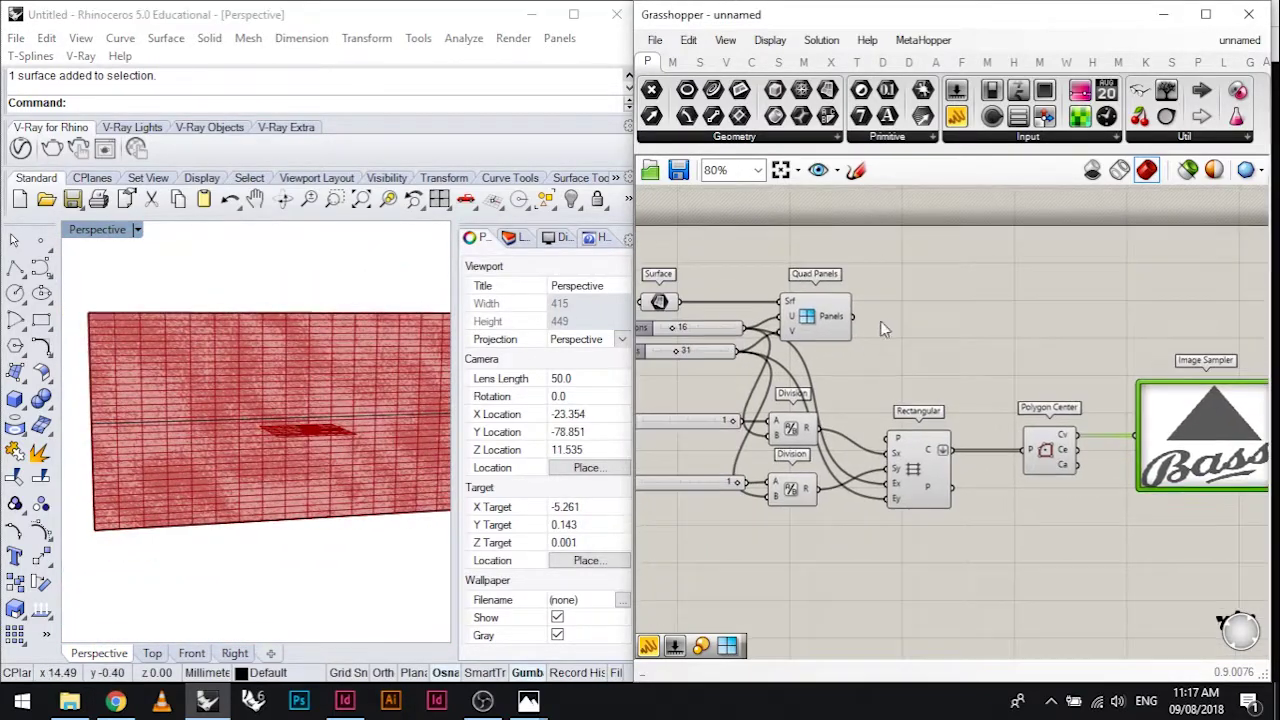
click(866, 63)
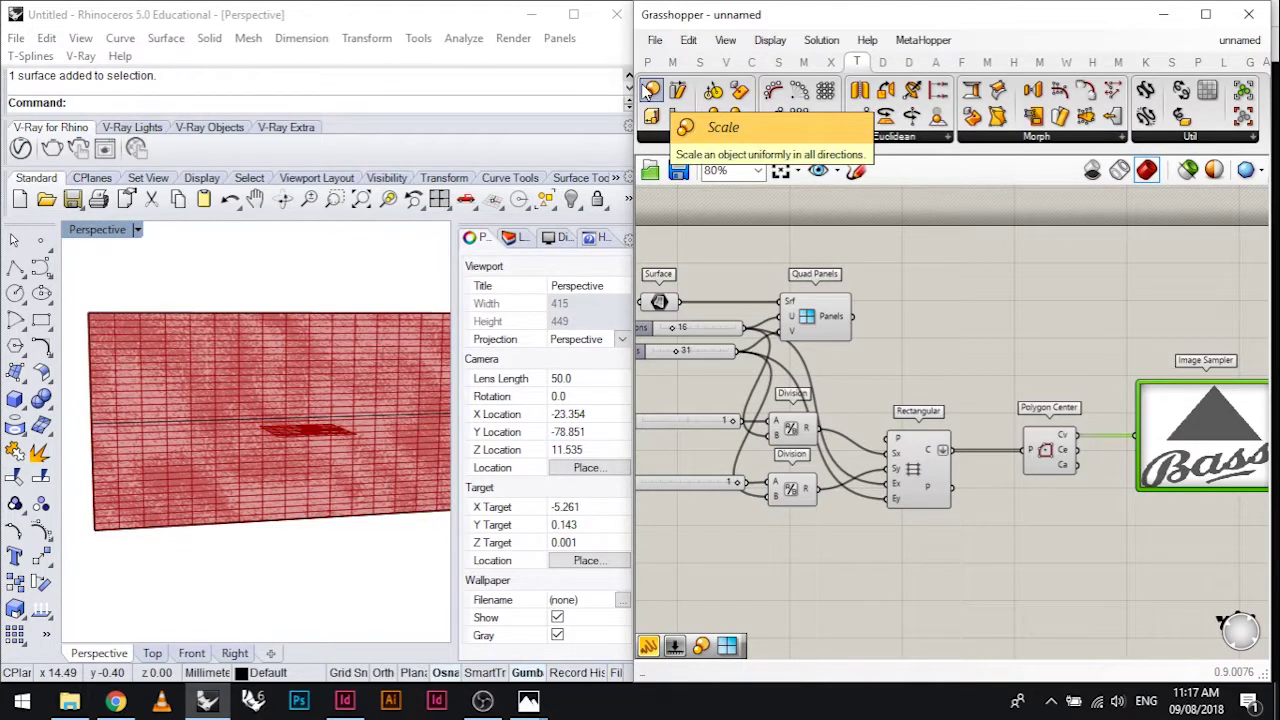
drag(651, 90, 1010, 326)
scroll(945, 295, up, 3)
click(1035, 325)
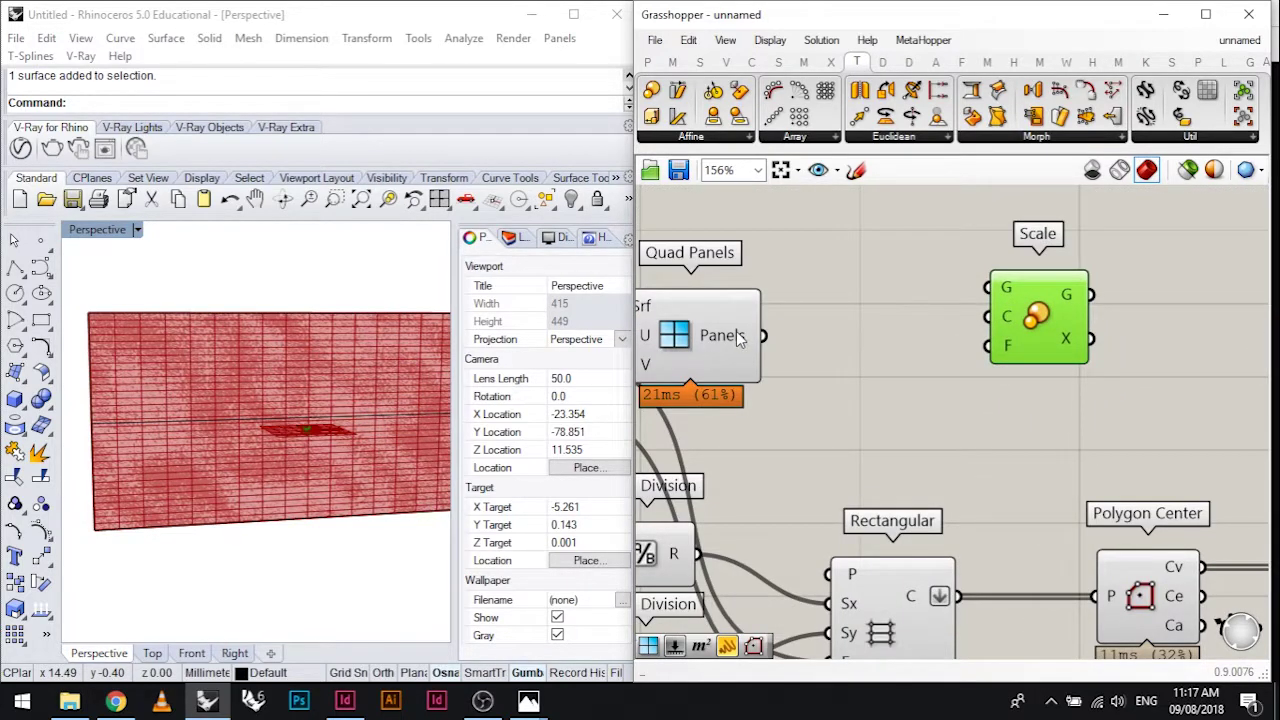
Check the Scale component's Geometry and Factor inputs against the Quad Panels output and the sampled brightness values
scroll(871, 322, down, 4)
right_drag(987, 367, 845, 312)
scroll(1036, 367, up, 3)
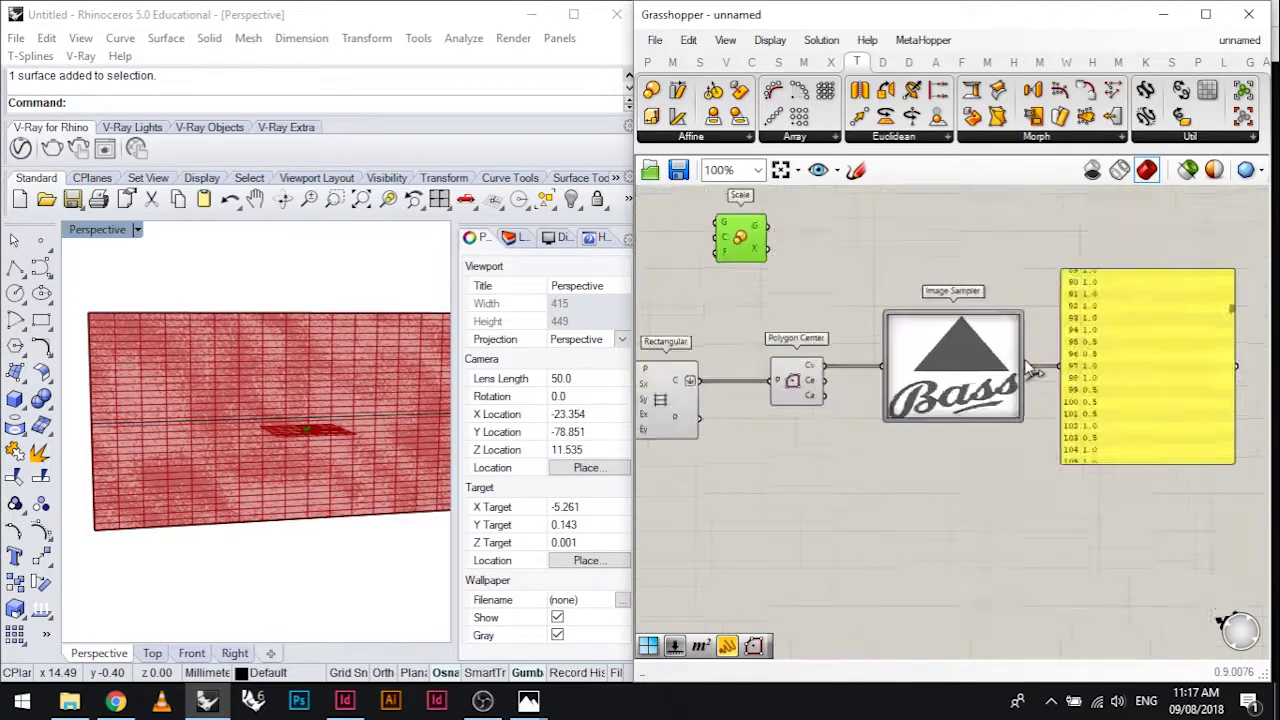
scroll(1120, 340, down, 2)
right_drag(728, 241, 1039, 311)
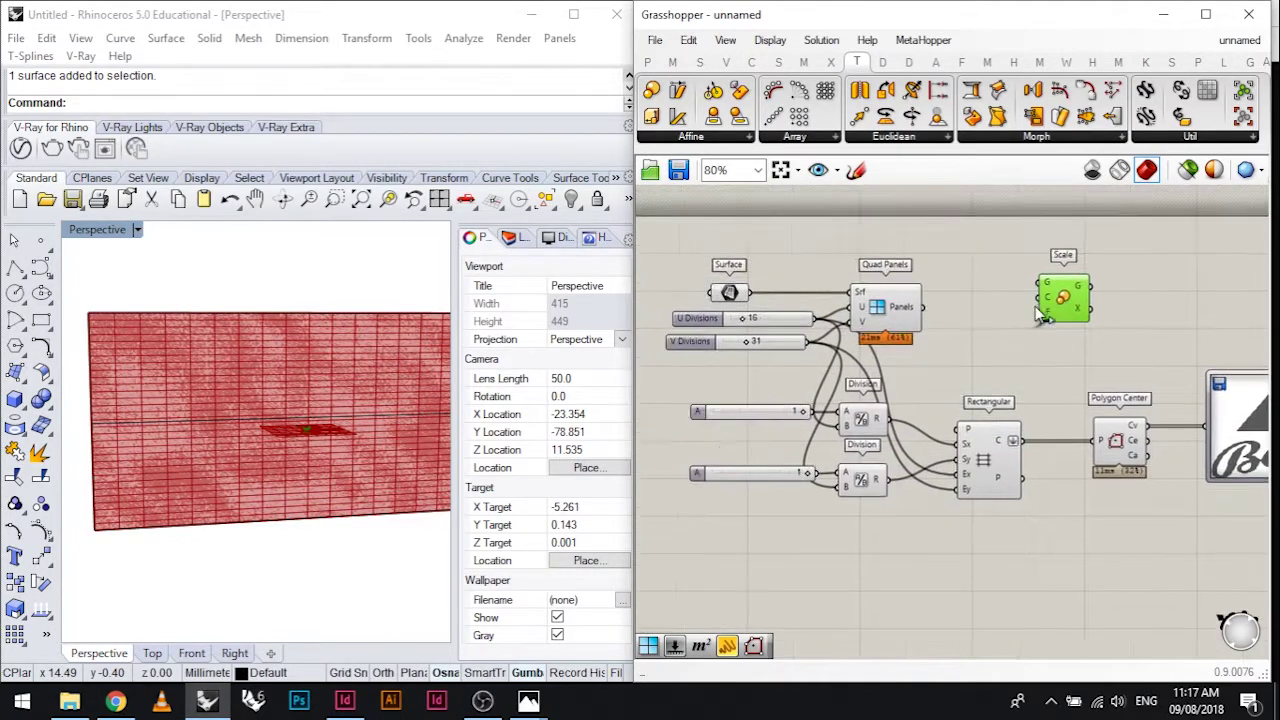
scroll(1039, 310, up, 4)
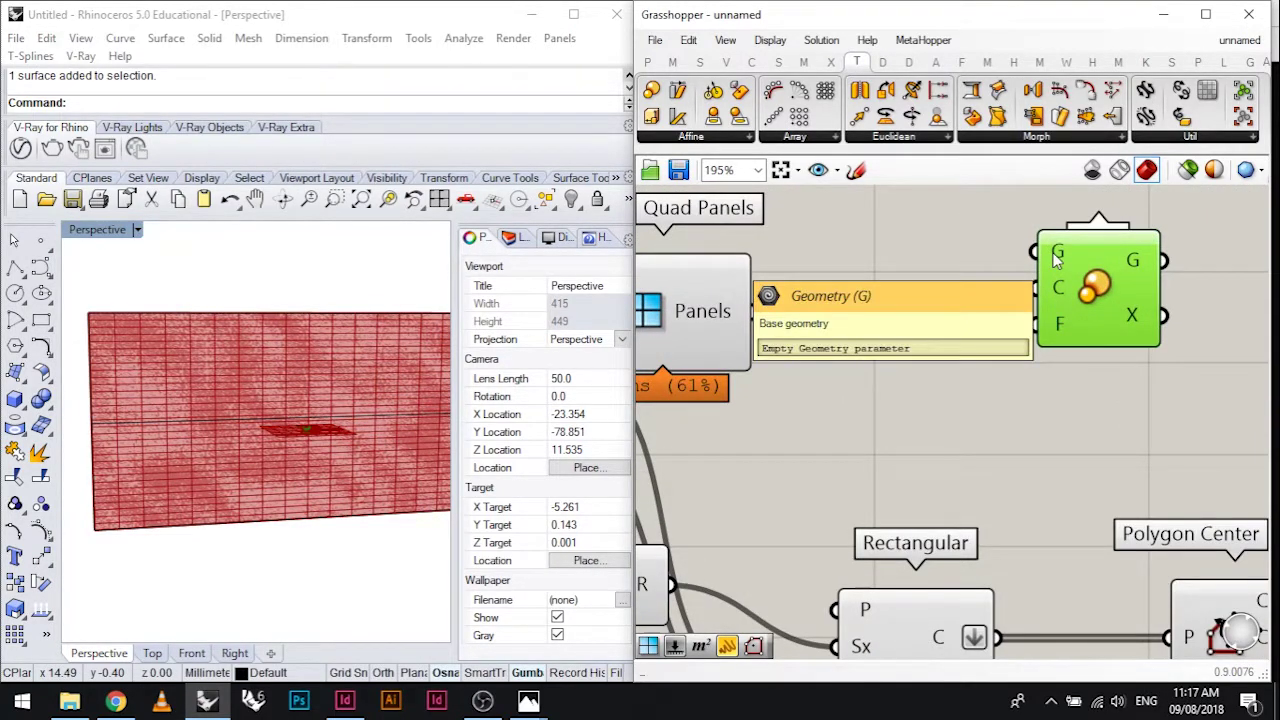
right_drag(1058, 254, 1059, 294)
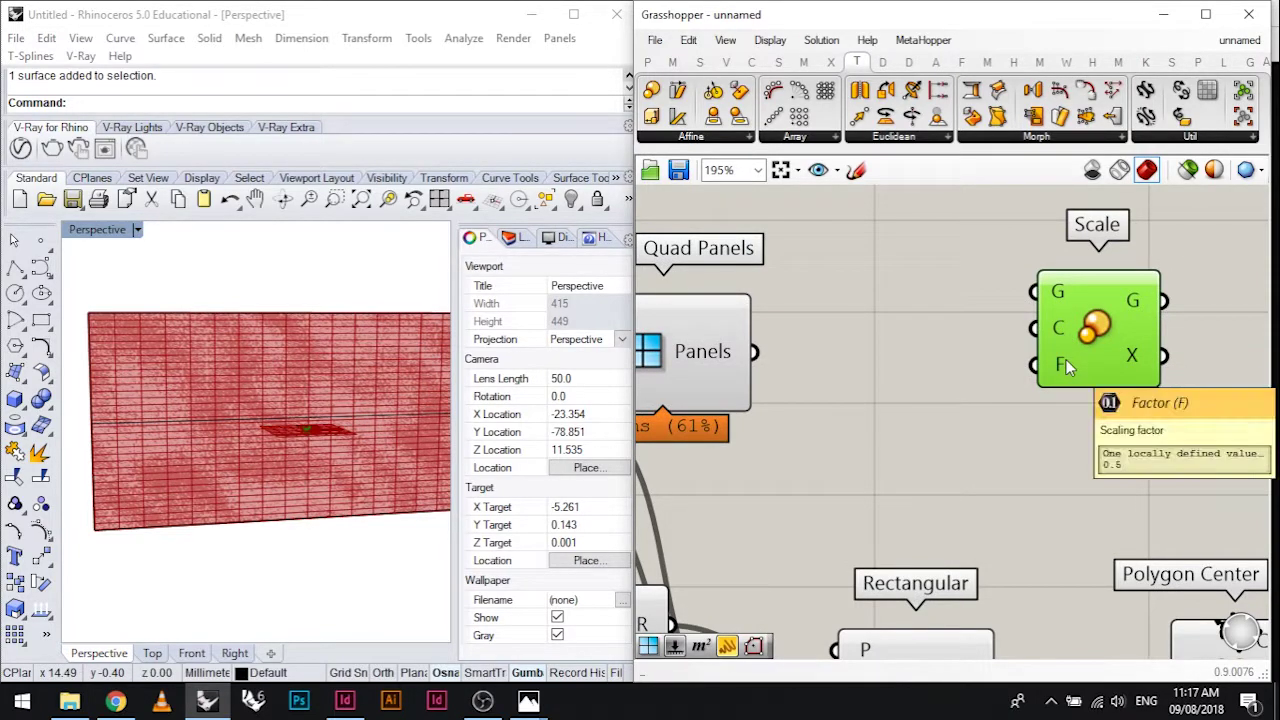
scroll(1040, 378, down, 5)
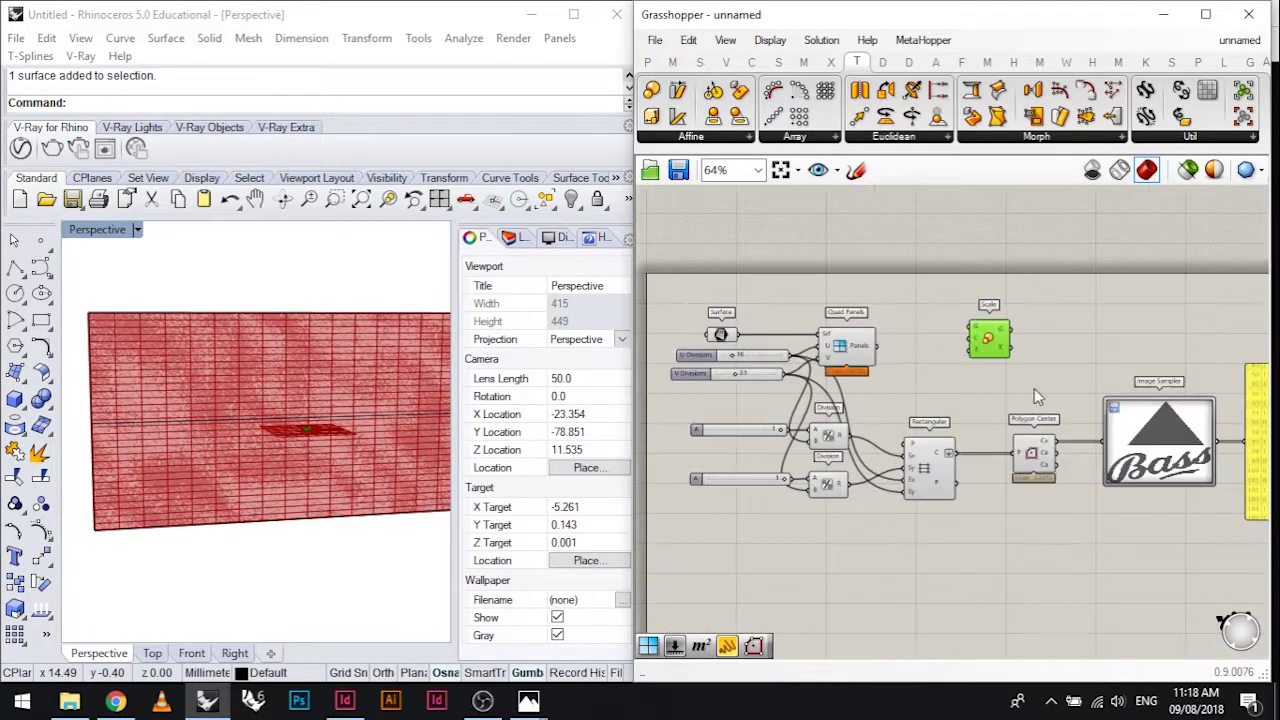
scroll(985, 392, up, 1)
right_drag(977, 390, 820, 394)
right_drag(1160, 462, 1075, 439)
scroll(1078, 445, up, 2)
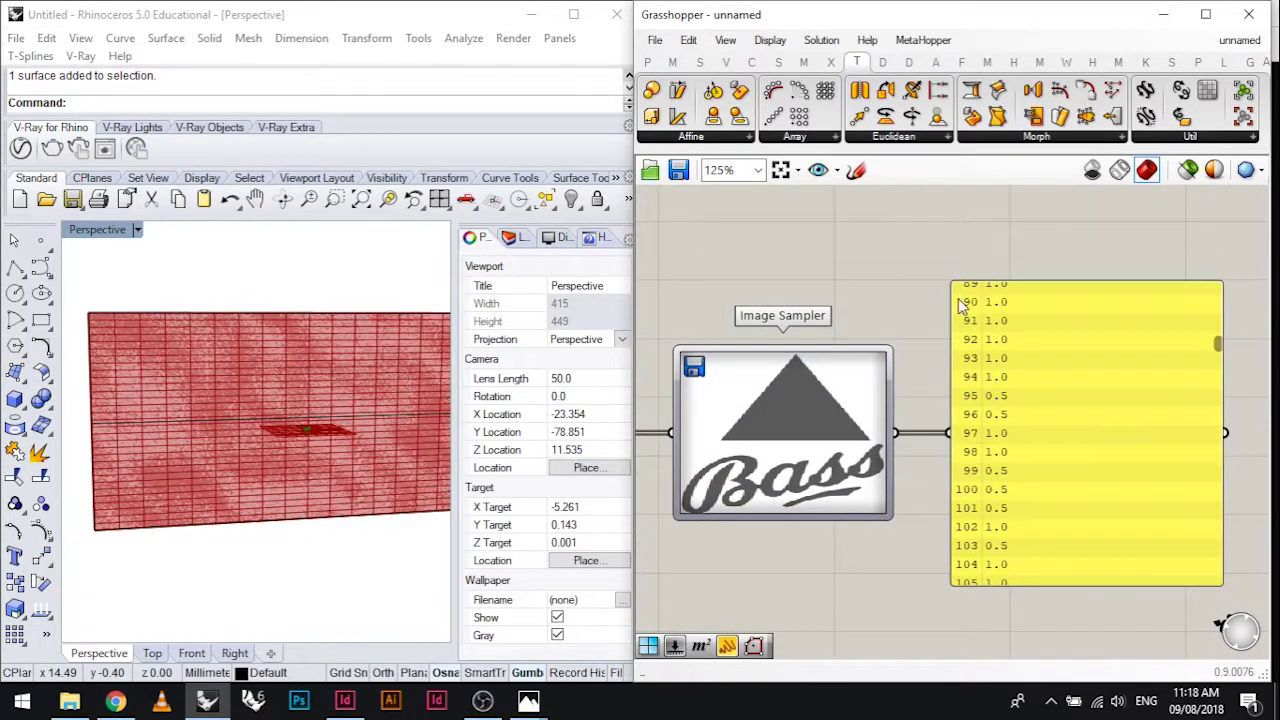
Move the Scale component farther from Quad Panels and wire the Panels output into its Geometry (G) input
scroll(1063, 348, down, 3)
right_drag(832, 303, 968, 309)
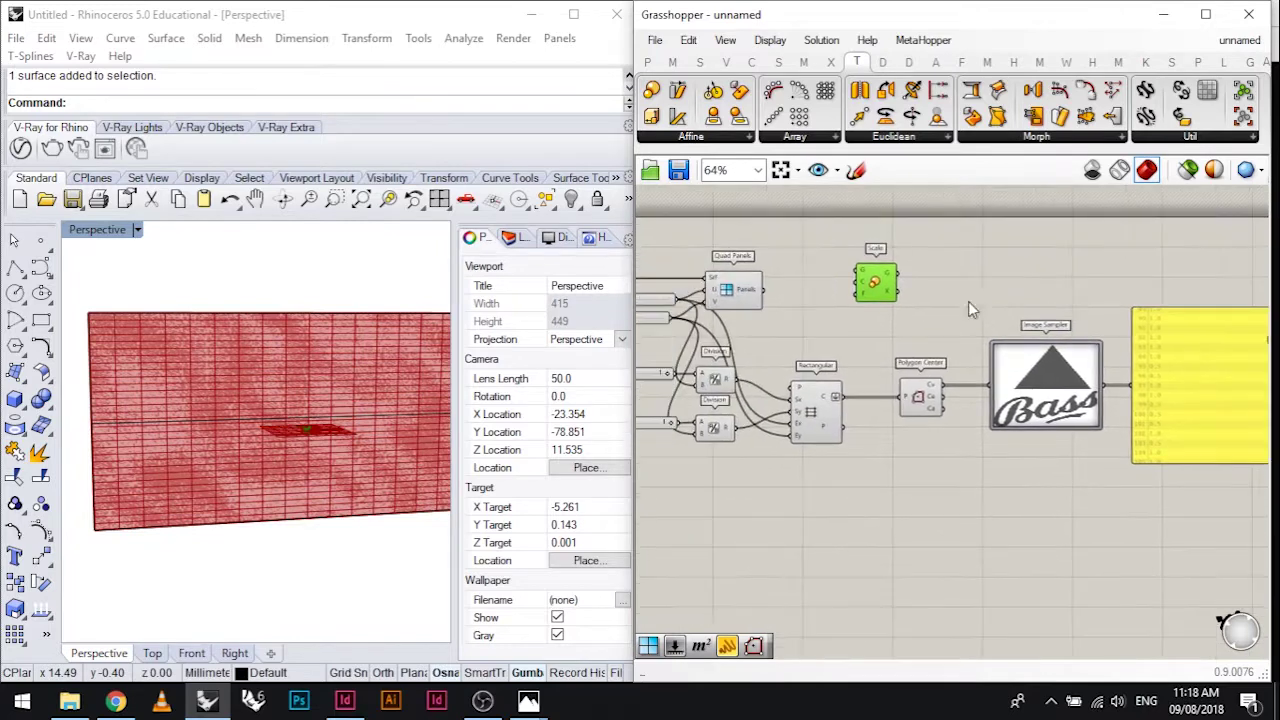
scroll(883, 322, up, 2)
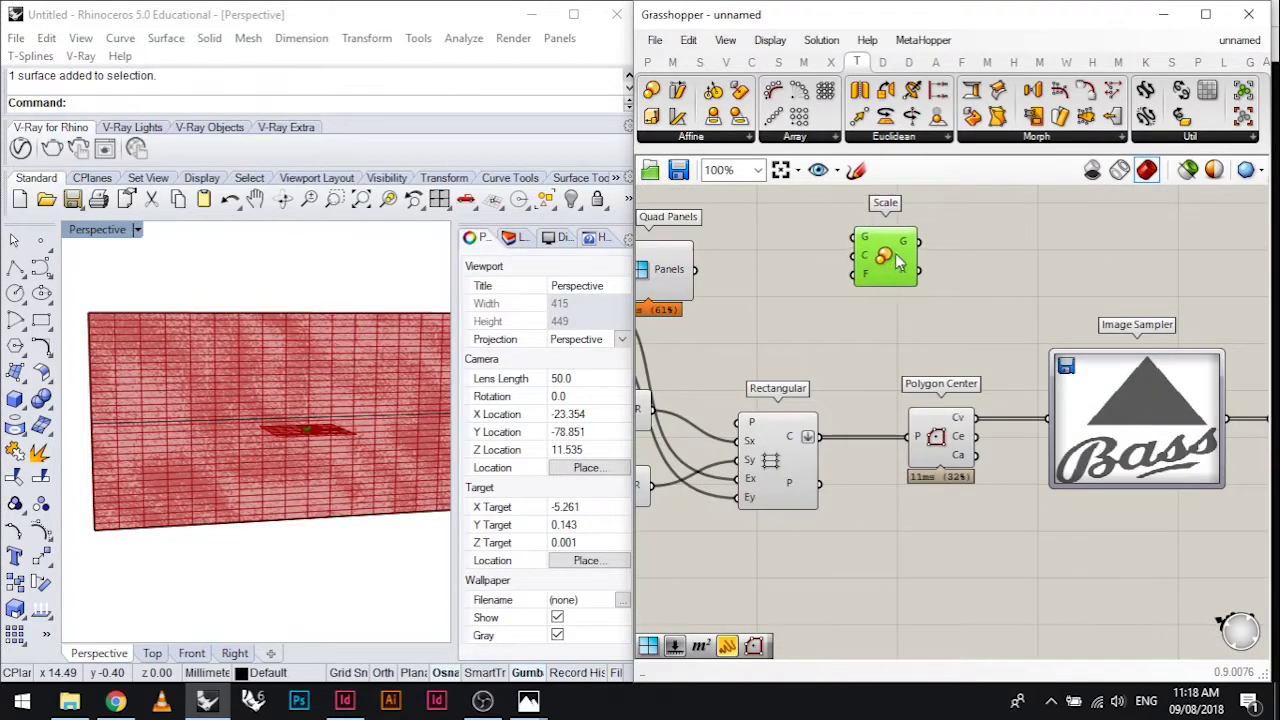
drag(881, 262, 1063, 237)
drag(695, 269, 1031, 215)
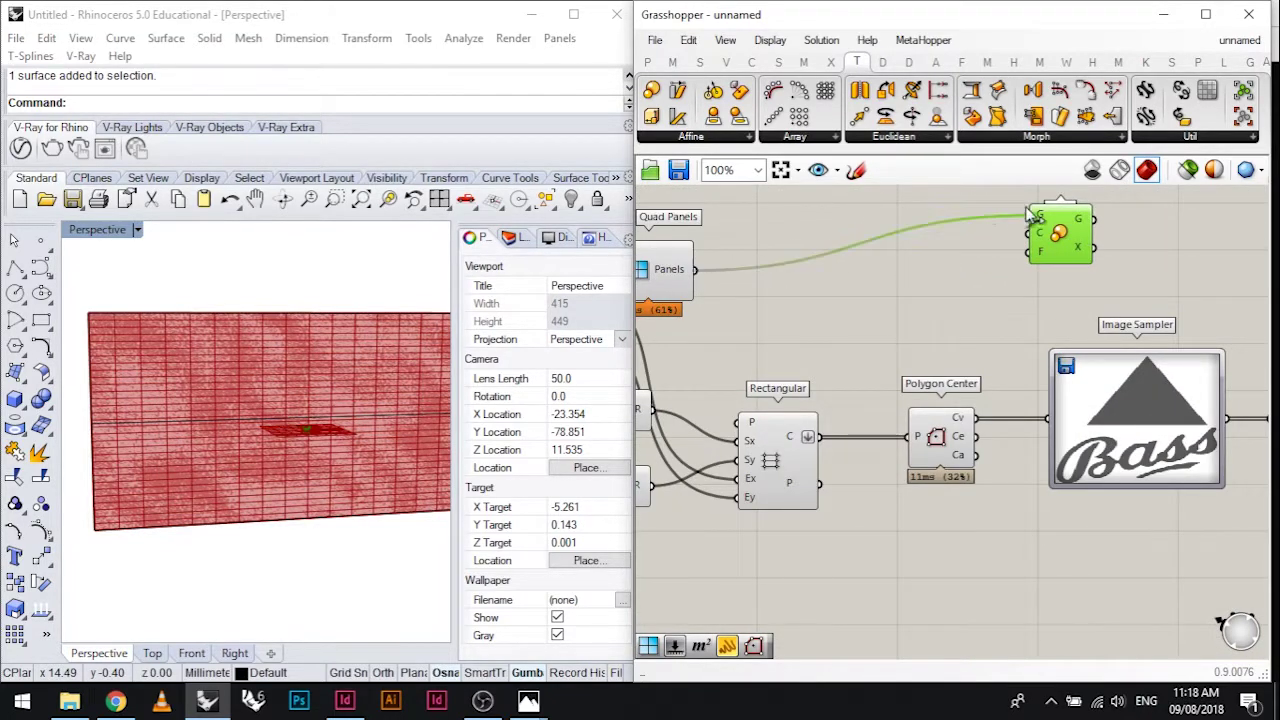
Duplicate the Polygon Center component, feed it the Quad Panels output, and wire its centre points into Scale's C input
click(958, 428)
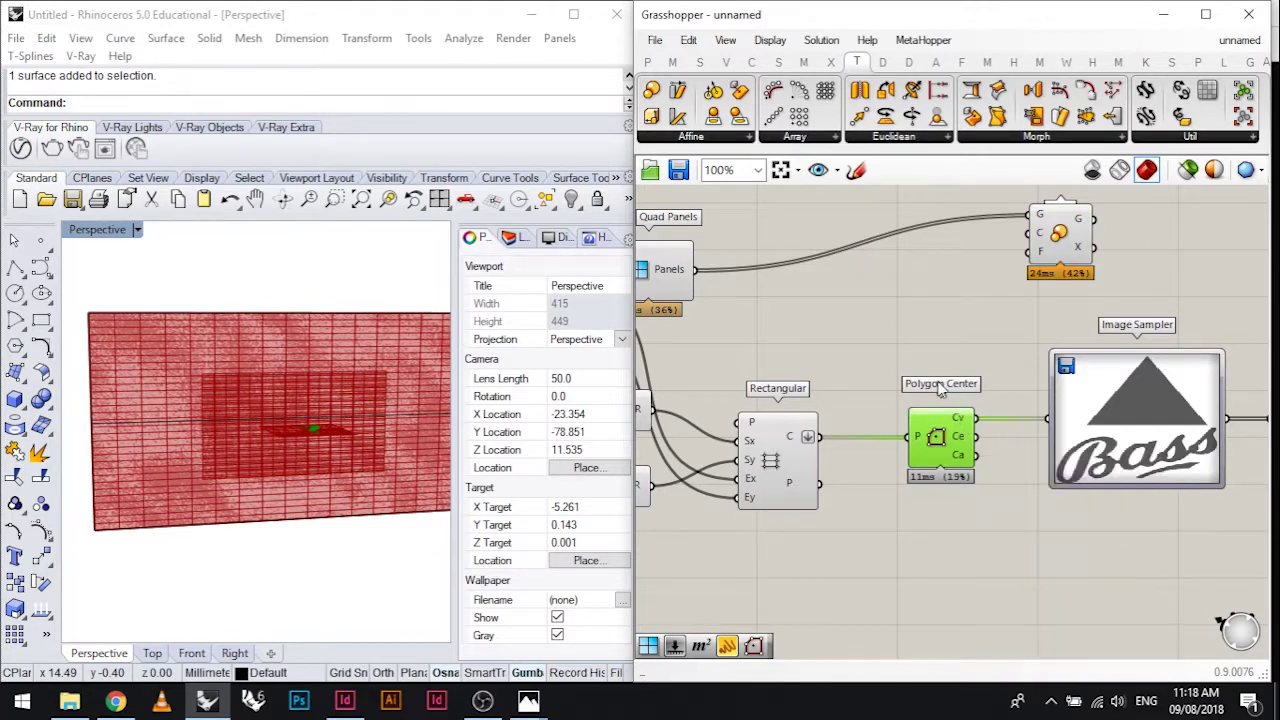
alt+drag(946, 444, 894, 322)
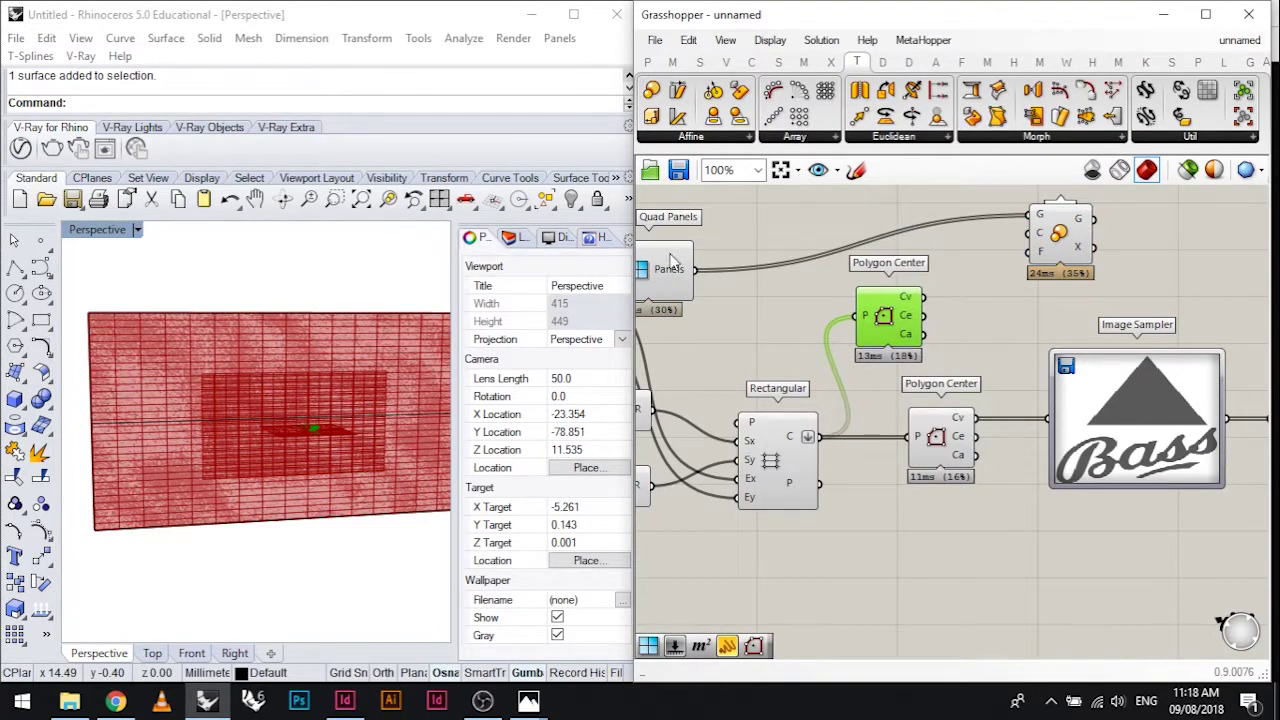
drag(733, 285, 1024, 234)
scroll(926, 322, down, 4)
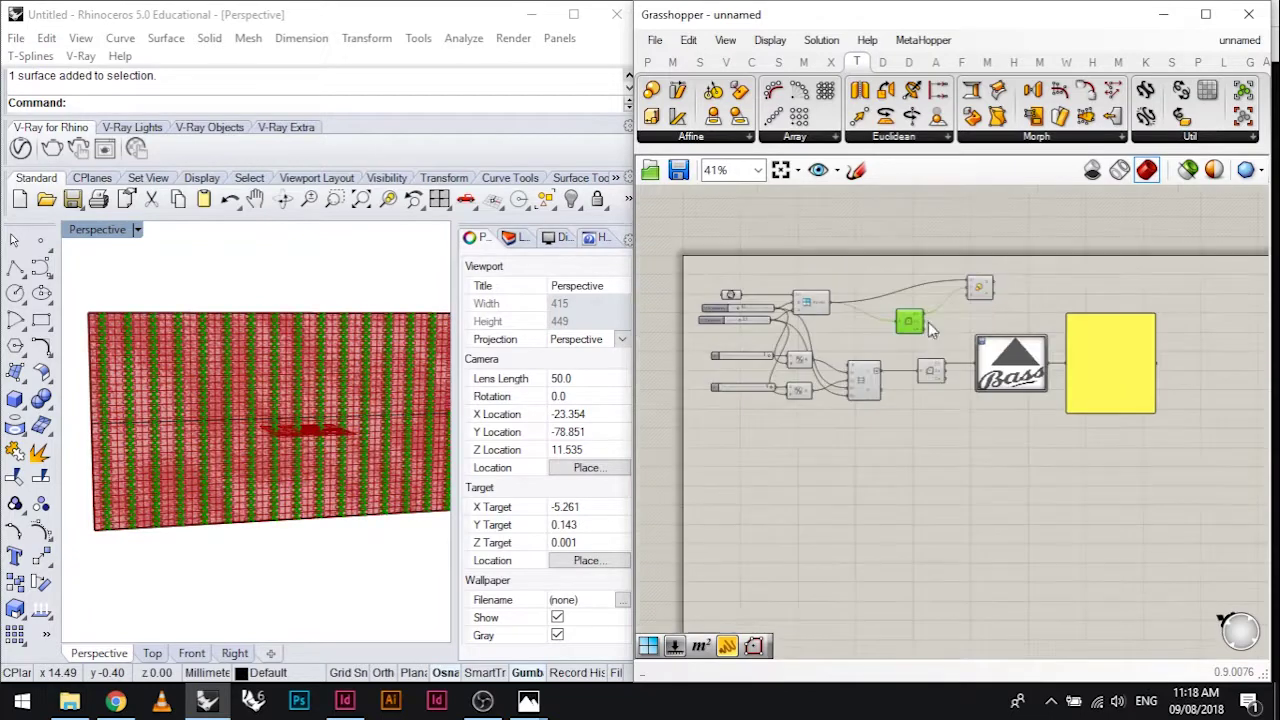
Move the Scale component farther out and wire the Image Sampler's output into its F input
scroll(990, 288, up, 4)
drag(972, 288, 1106, 288)
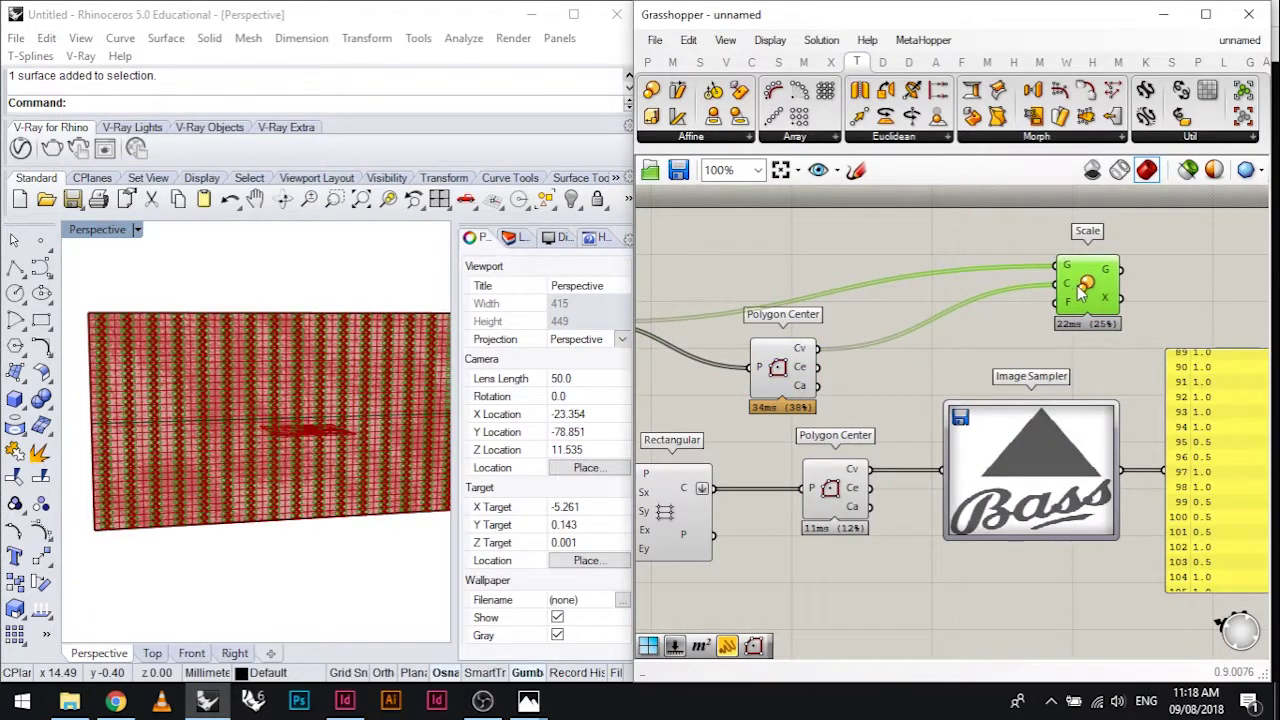
scroll(1080, 347, down, 3)
scroll(1080, 347, up, 3)
drag(1007, 432, 942, 265)
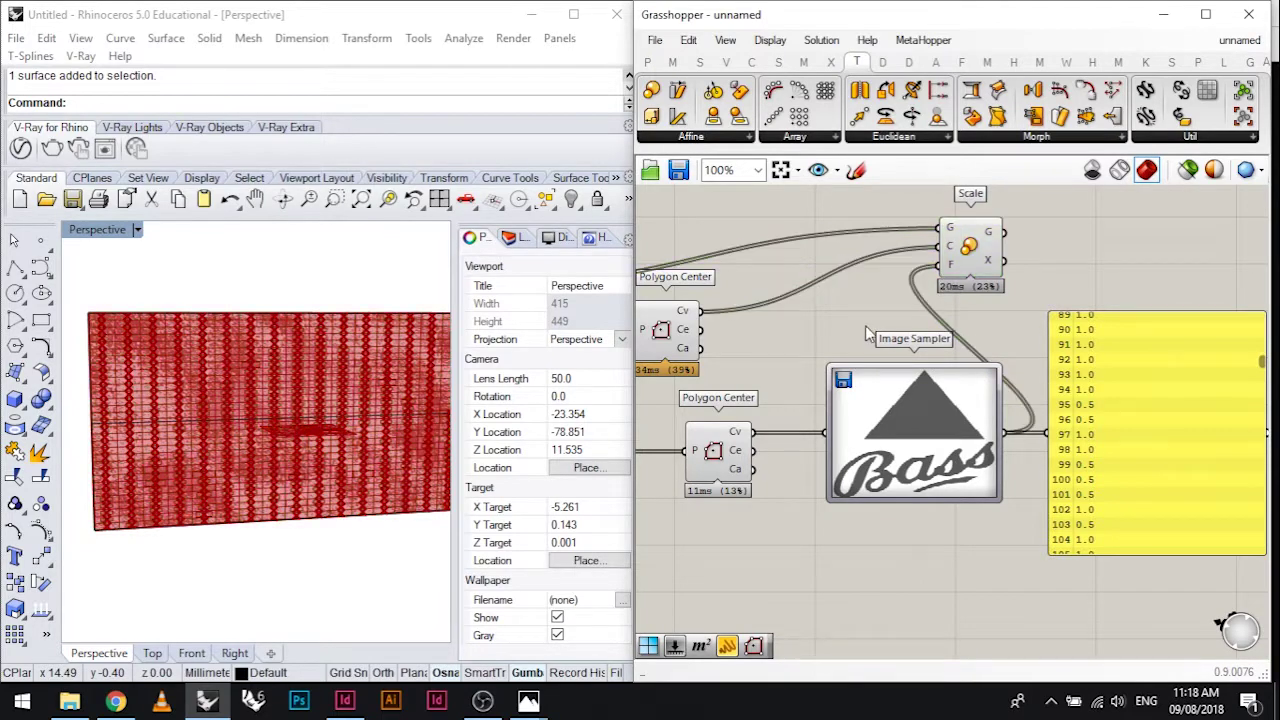
Disable the preview of the Surface, sliders, Quad Panels, Division, Rectangular and both Polygon Center components
scroll(955, 300, down, 2)
scroll(900, 308, down, 4)
scroll(700, 330, up, 5)
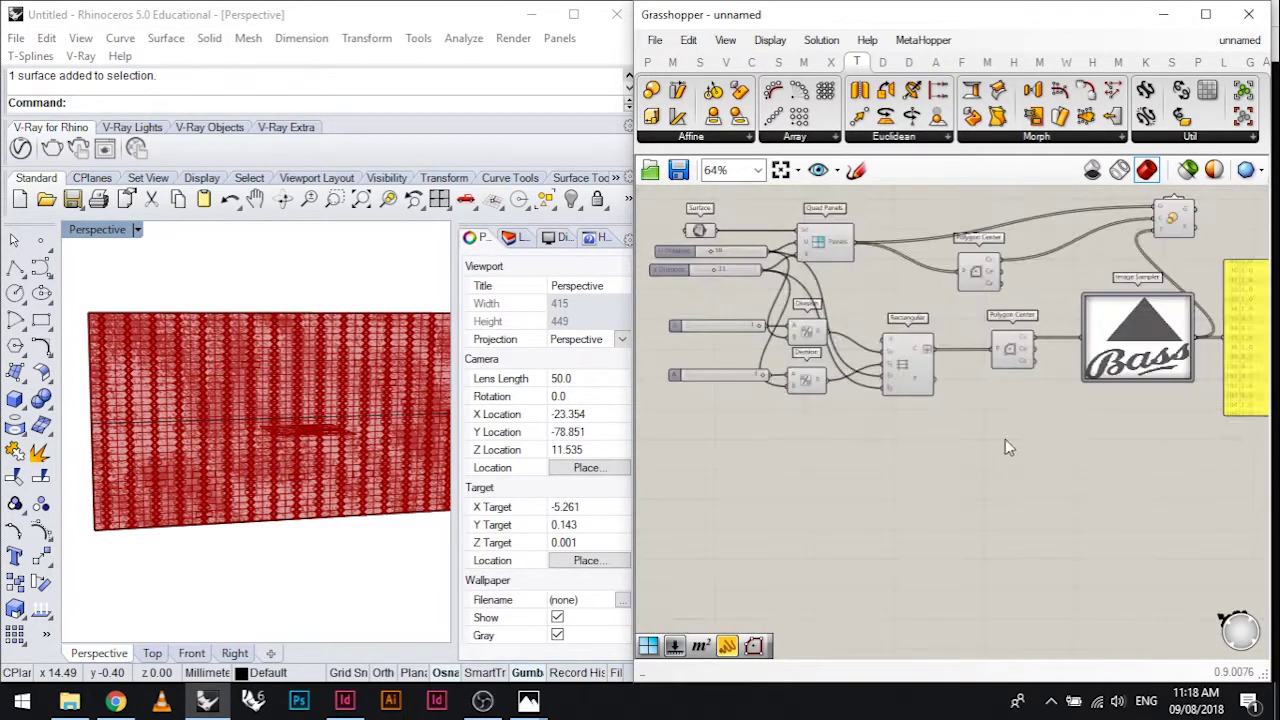
drag(1072, 456, 697, 261)
scroll(870, 370, up, 1)
scroll(800, 316, down, 5)
scroll(715, 275, up, 2)
middle_click(757, 252)
click(804, 249)
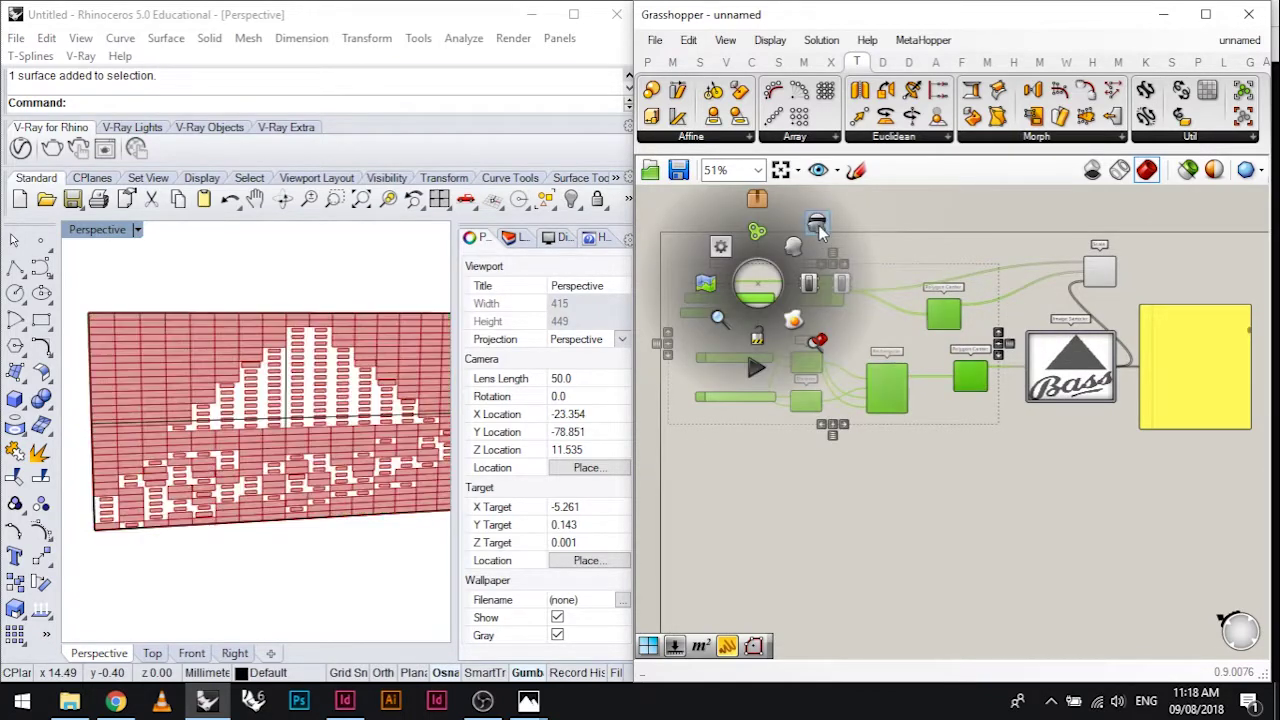
click(938, 240)
Shift the Scale component farther away from its source components and examine the scaled panels in the Rhino perspective view
scroll(1108, 283, up, 3)
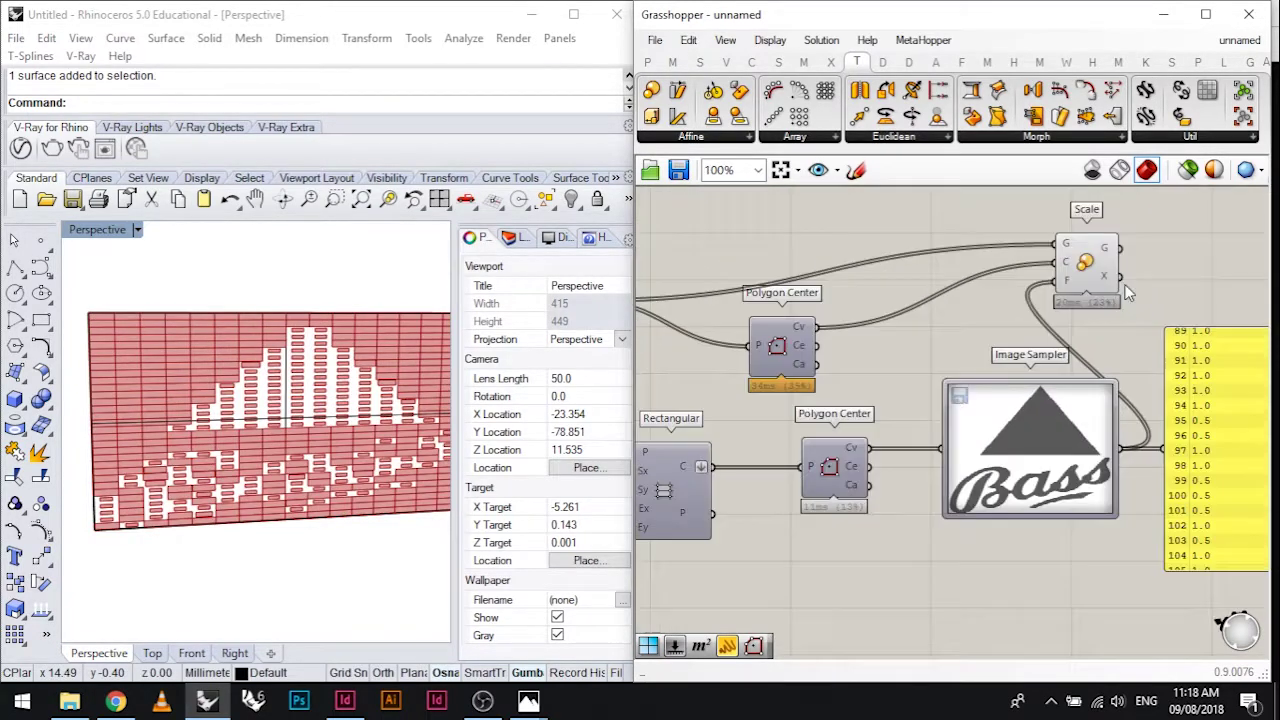
scroll(838, 347, down, 4)
scroll(1062, 339, up, 3)
drag(815, 308, 935, 309)
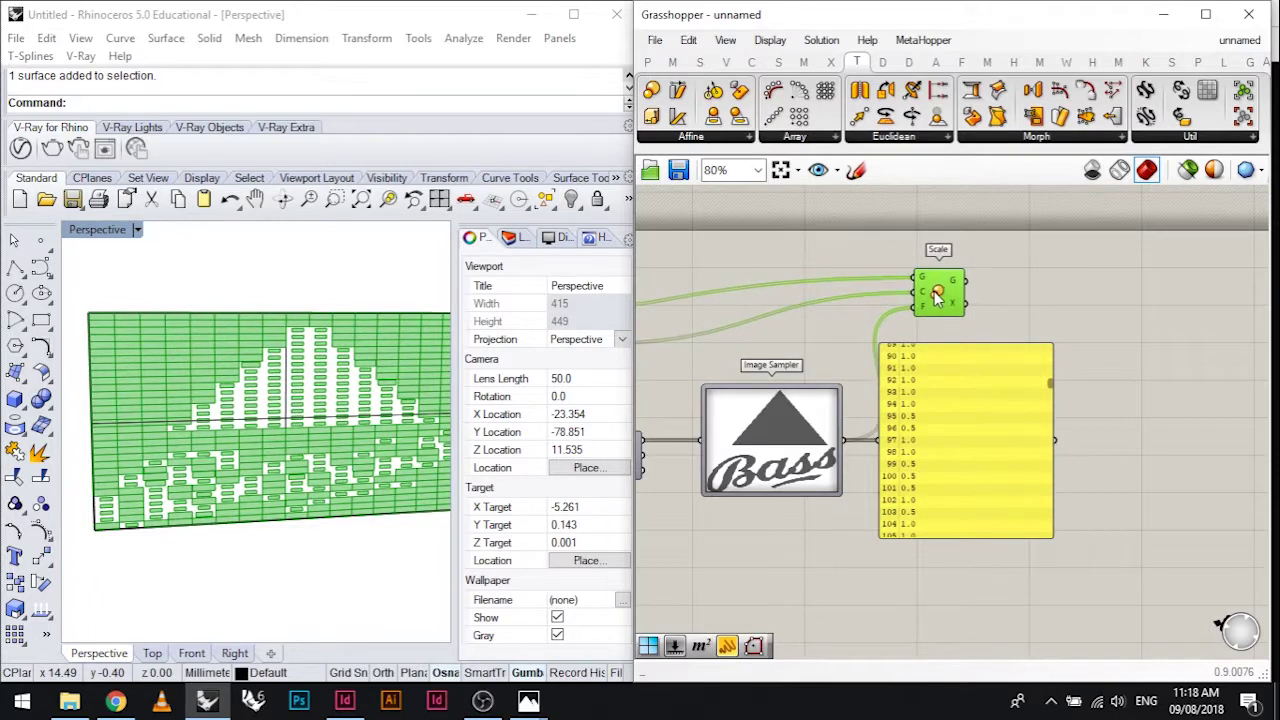
scroll(352, 483, up, 2)
right_drag(352, 483, 303, 449)
scroll(306, 454, down, 7)
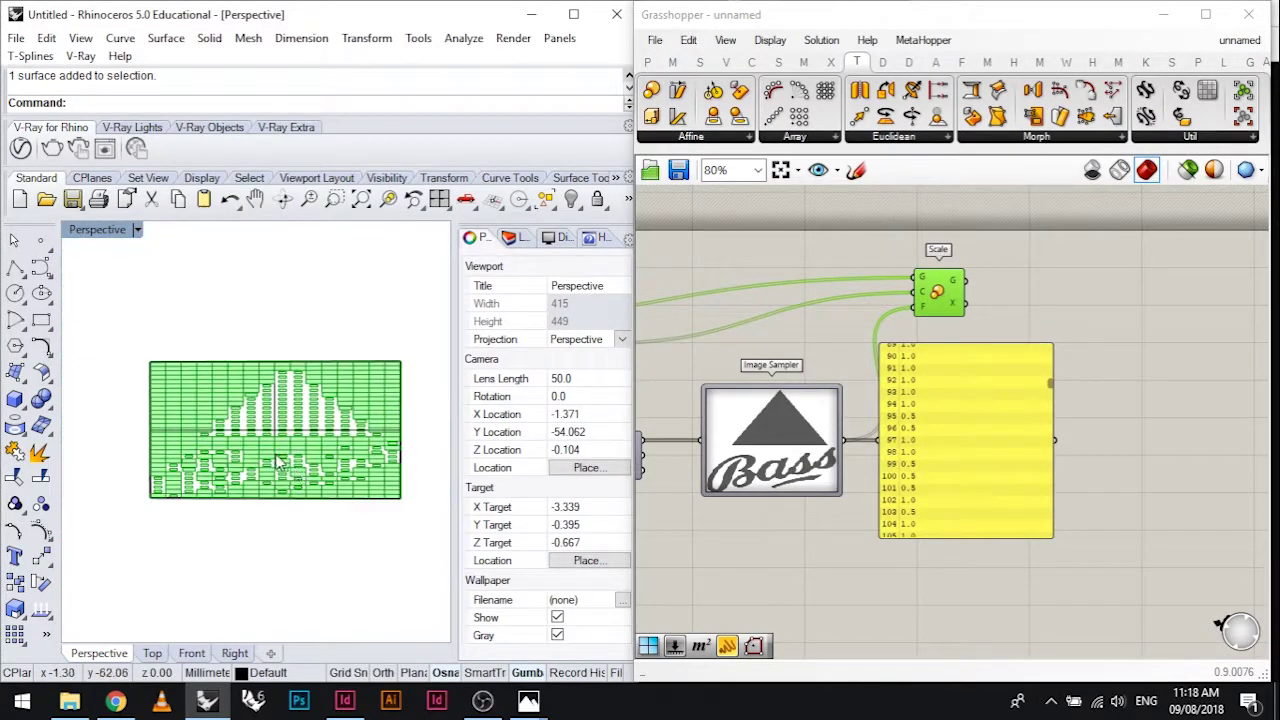
scroll(349, 486, up, 2)
scroll(398, 488, up, 2)
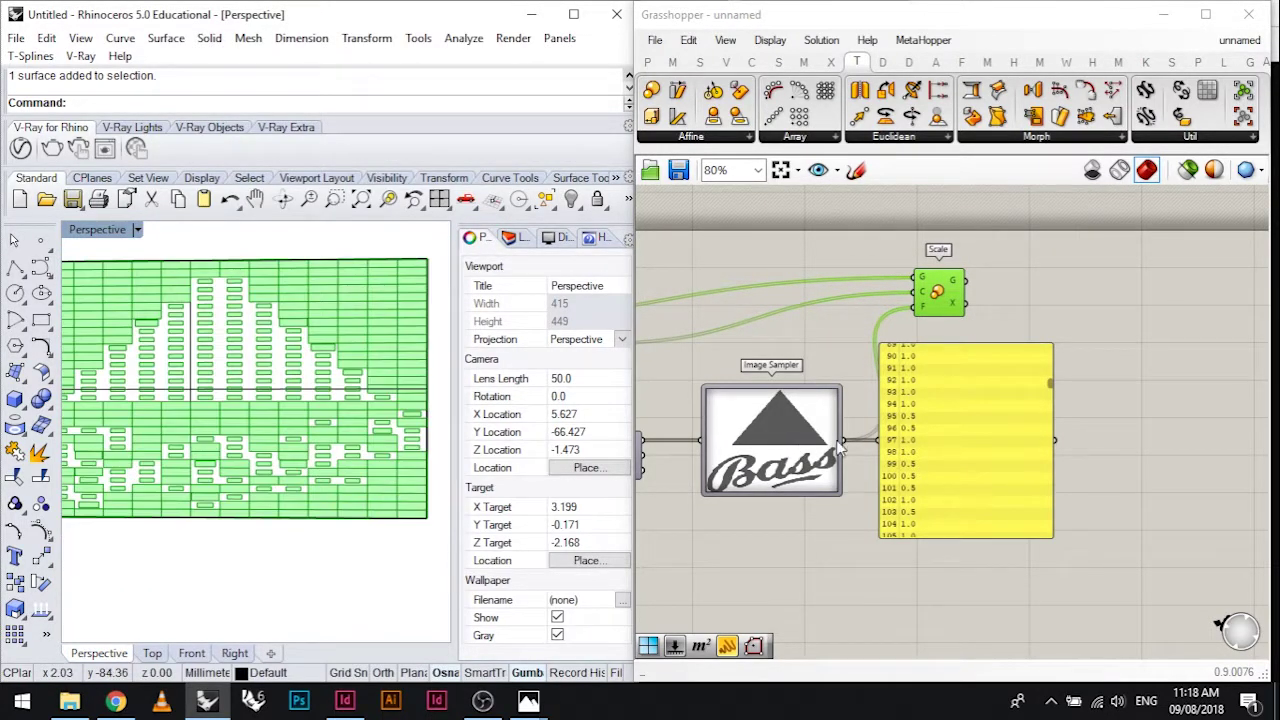
Widen the Image Sampler, move the yellow value panel farther away from it, and view the panelled surface from the side
drag(845, 438, 1090, 446)
scroll(369, 465, down, 4)
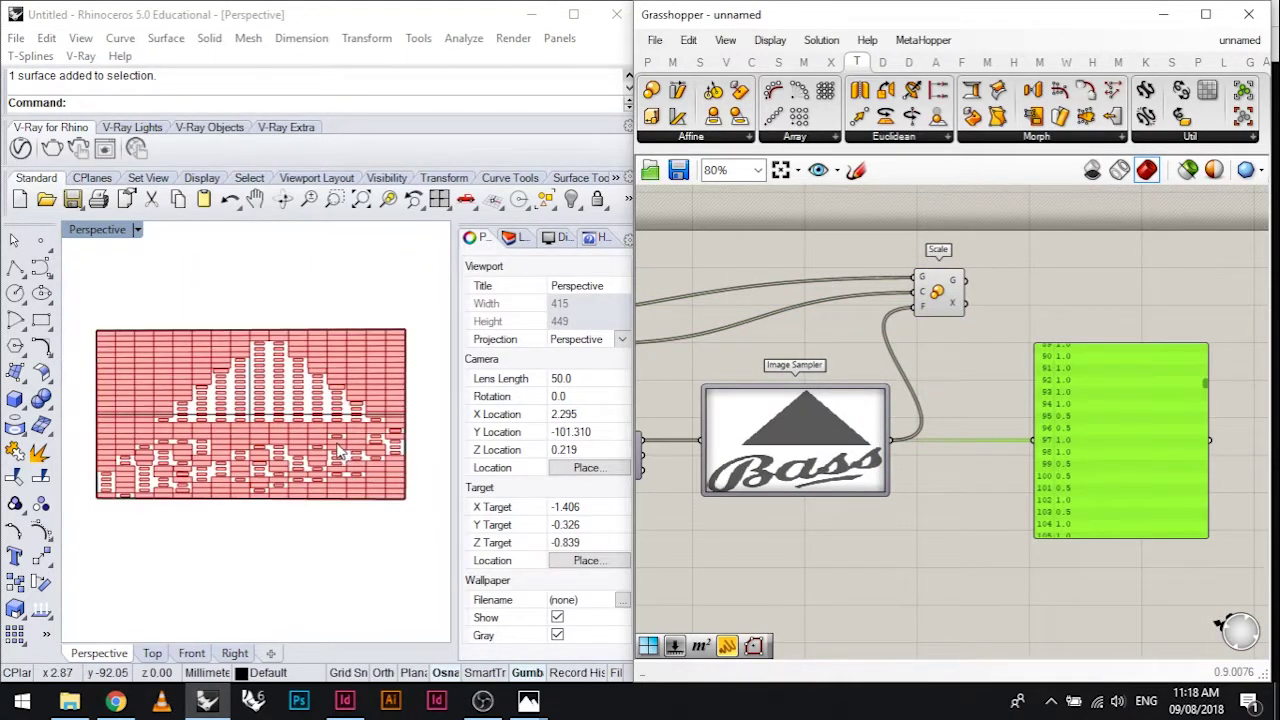
scroll(340, 444, up, 2)
right_drag(342, 394, 436, 341)
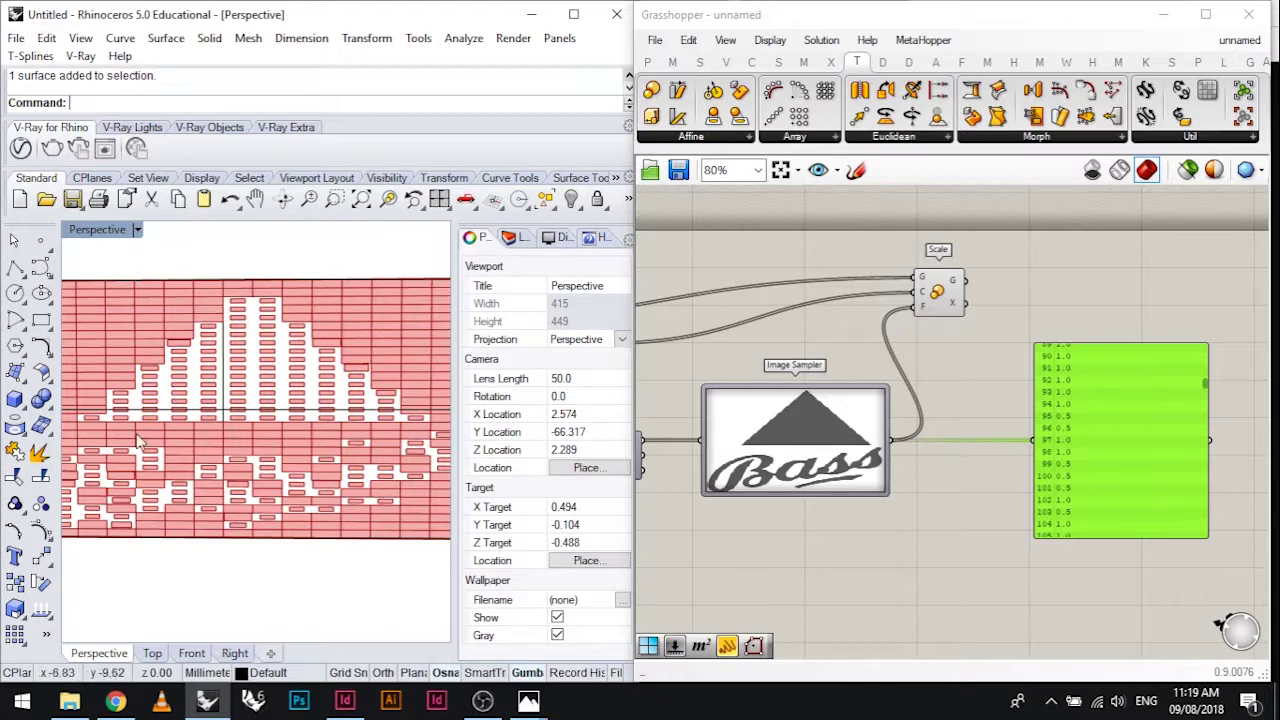
right_drag(303, 360, 410, 372)
Place an Extrude component above the Polygon Center and wire the Quad Panels output into its B input
right_drag(711, 321, 958, 335)
scroll(850, 370, up, 3)
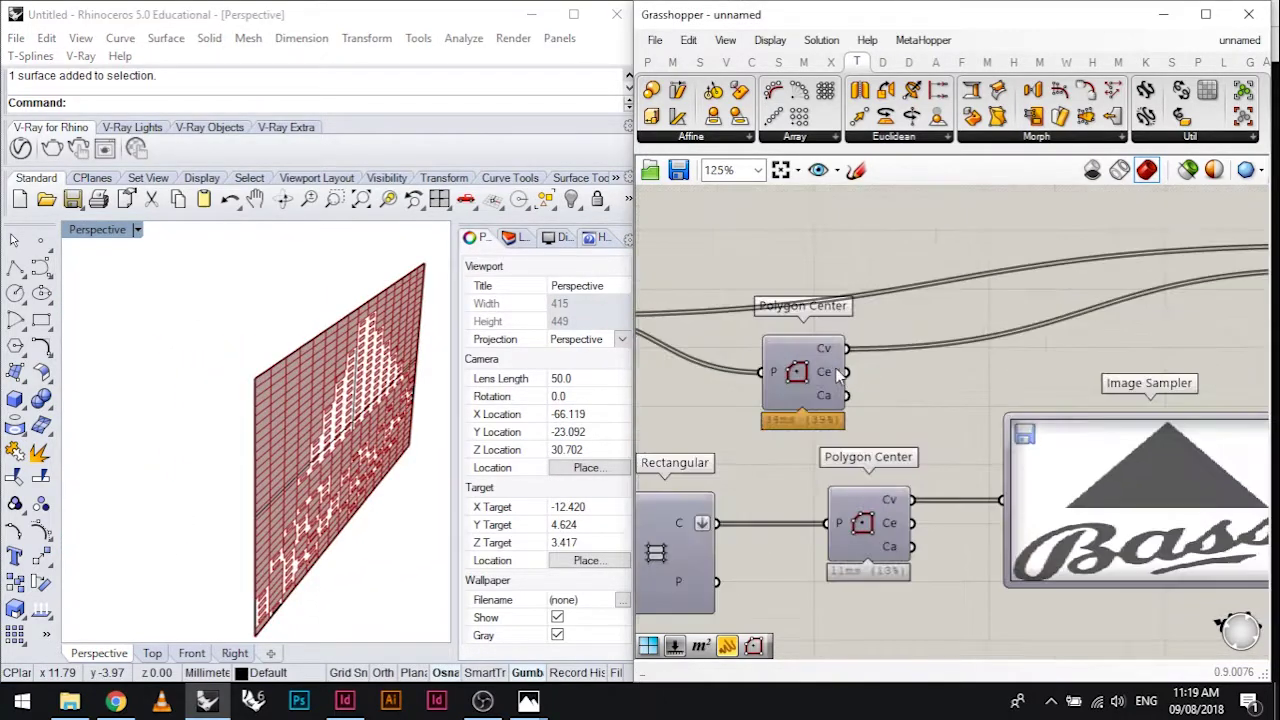
right_drag(850, 370, 1019, 346)
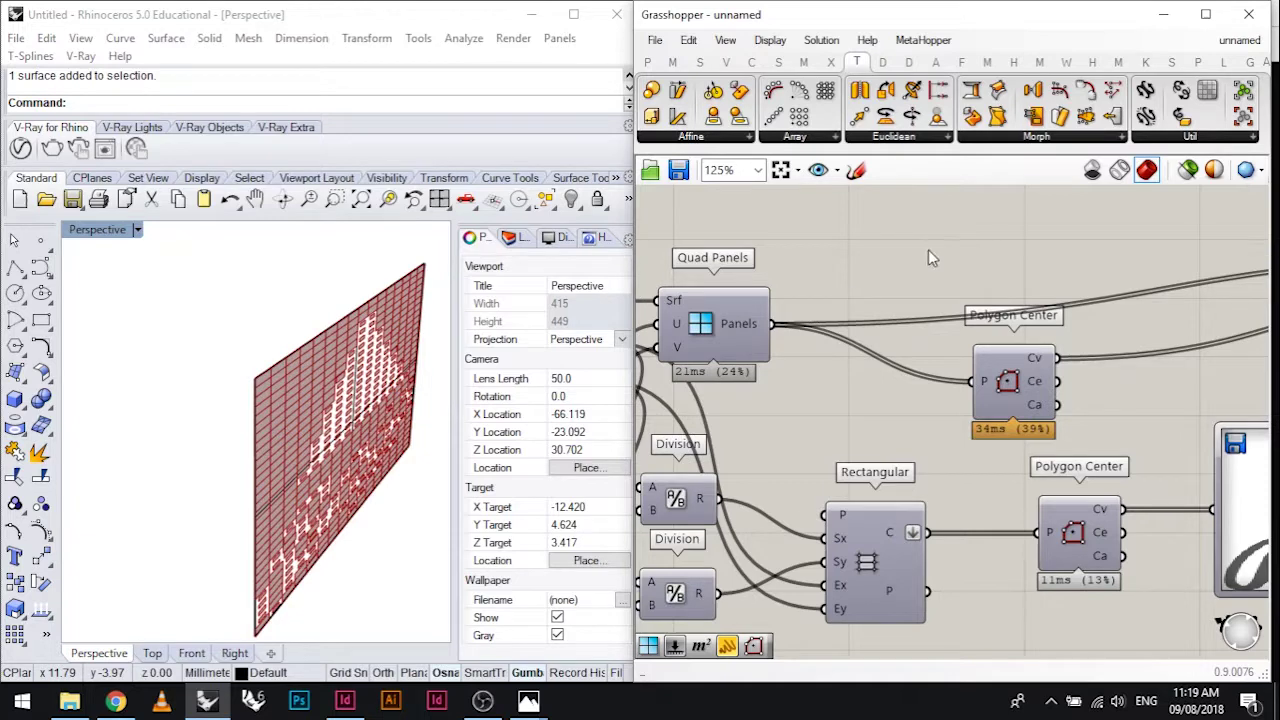
right_drag(928, 249, 851, 237)
double_click(851, 232)
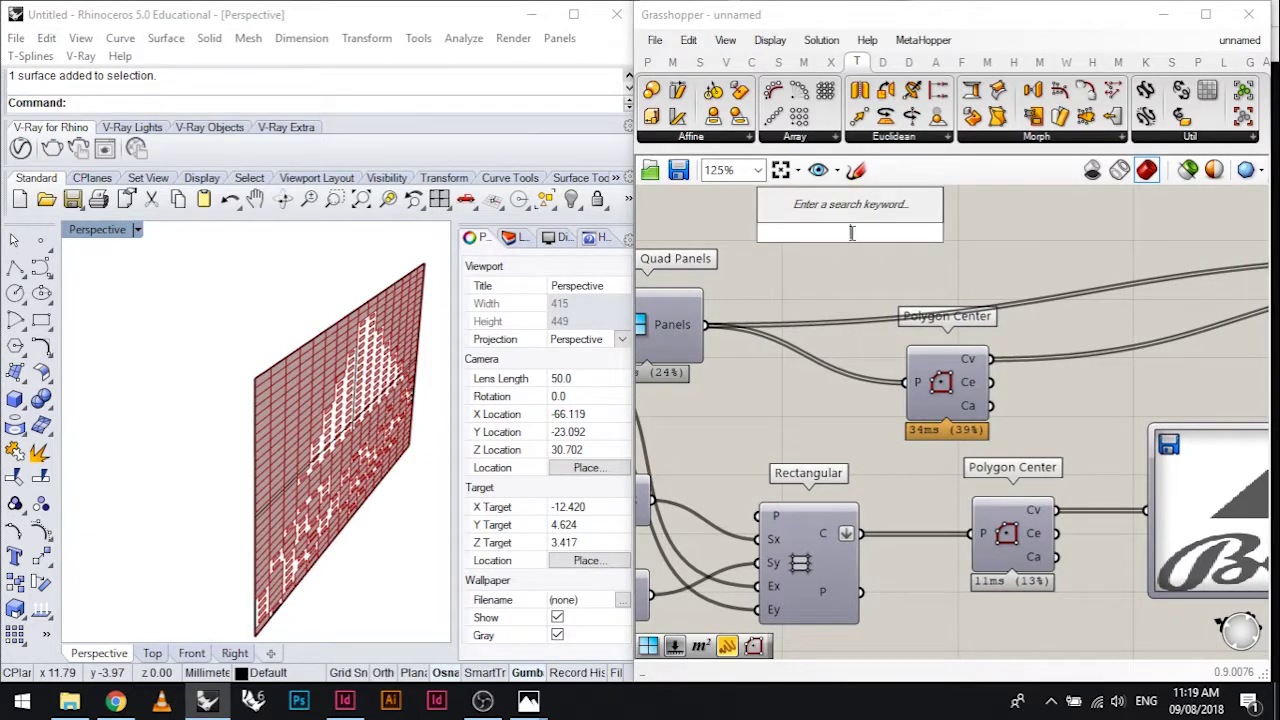
text(extrude)
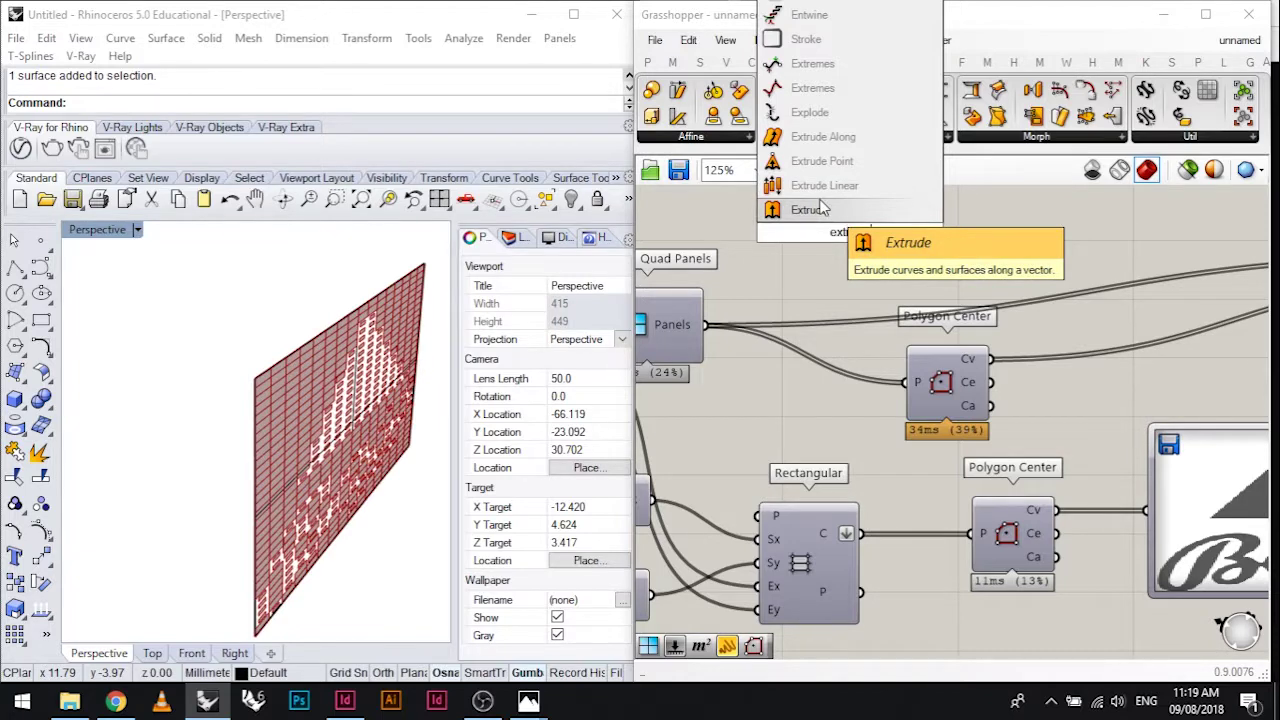
click(808, 209)
drag(838, 230, 890, 245)
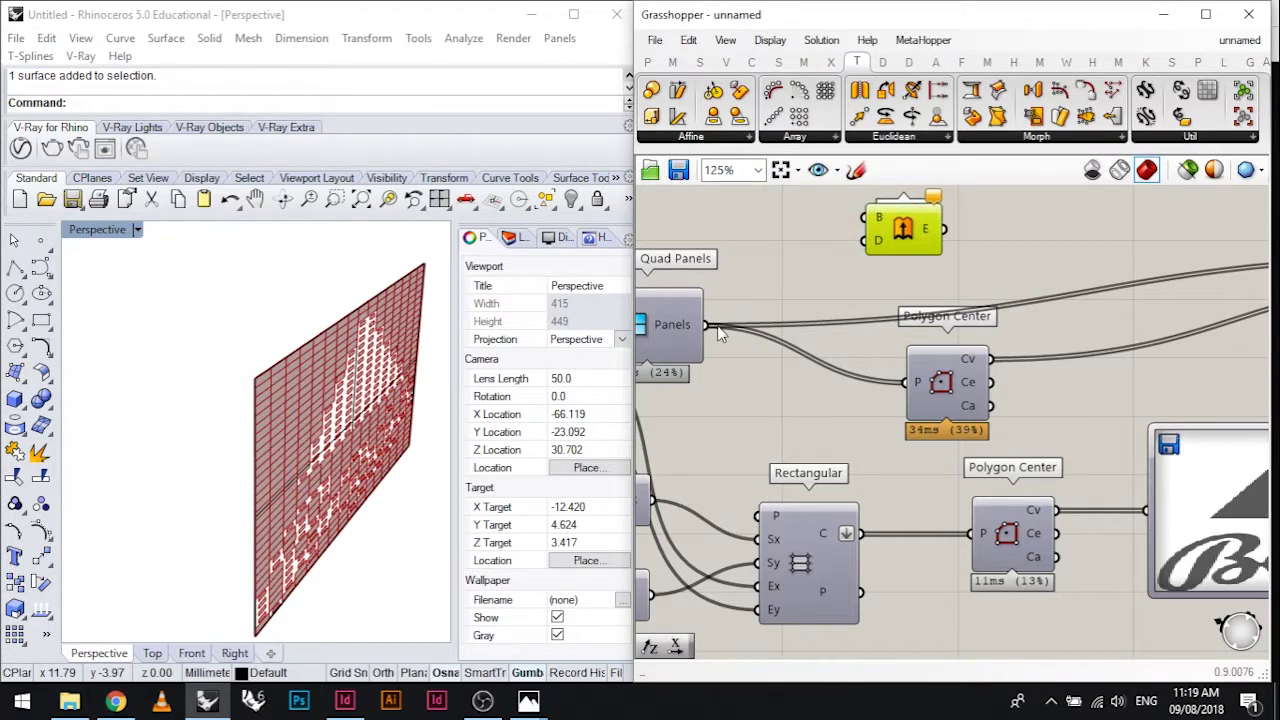
drag(705, 325, 1092, 325)
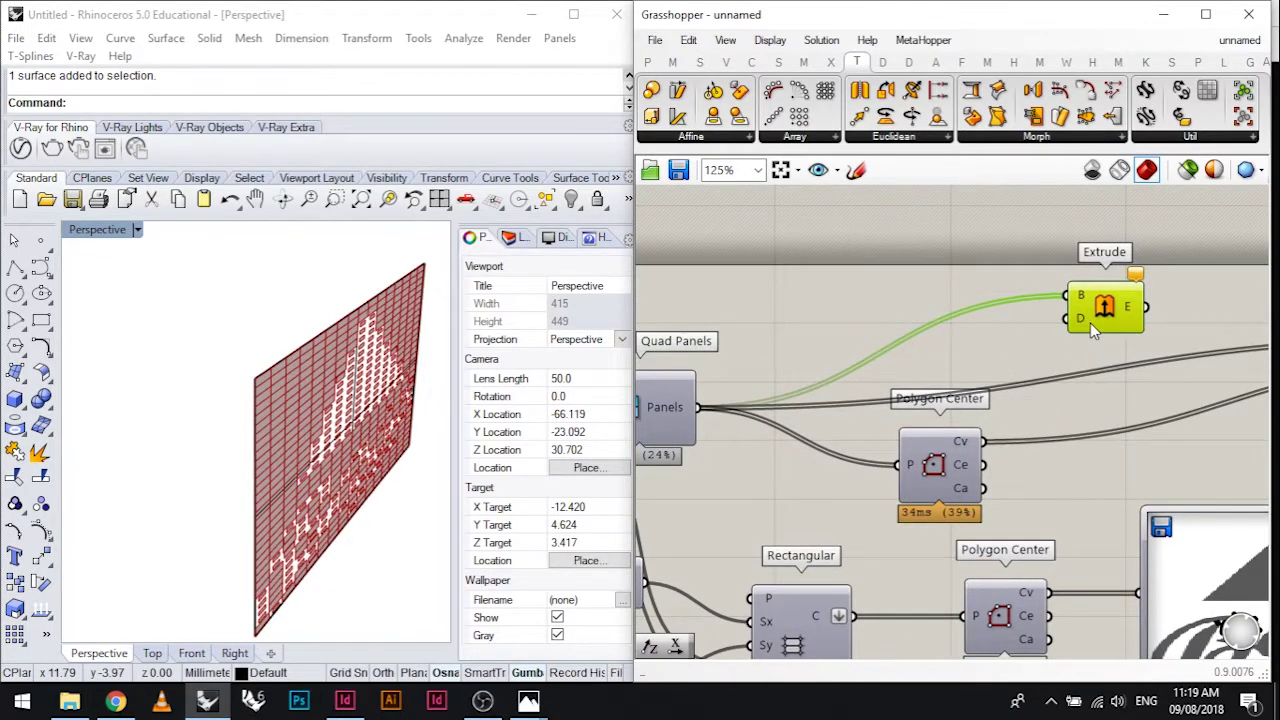
Add a Unit Y vector component beside Extrude and wire its V output into Extrude's D input
right_click(1090, 323)
click(957, 280)
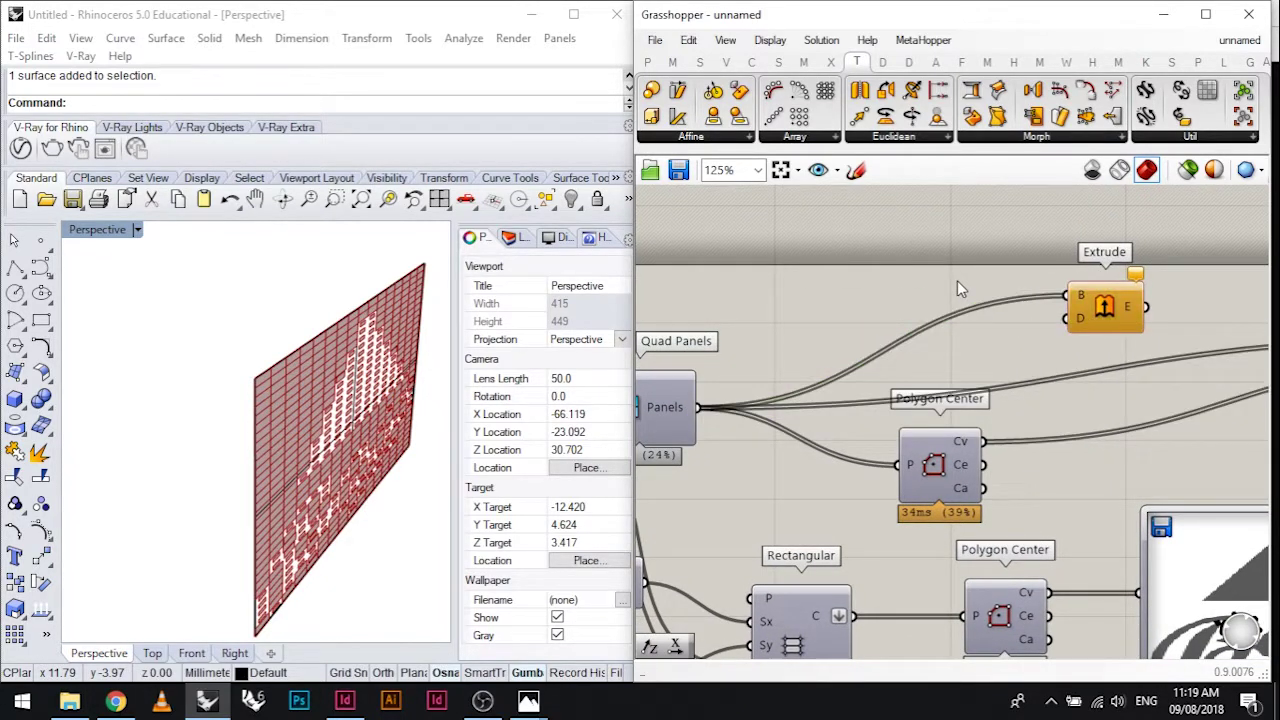
double_click(982, 346)
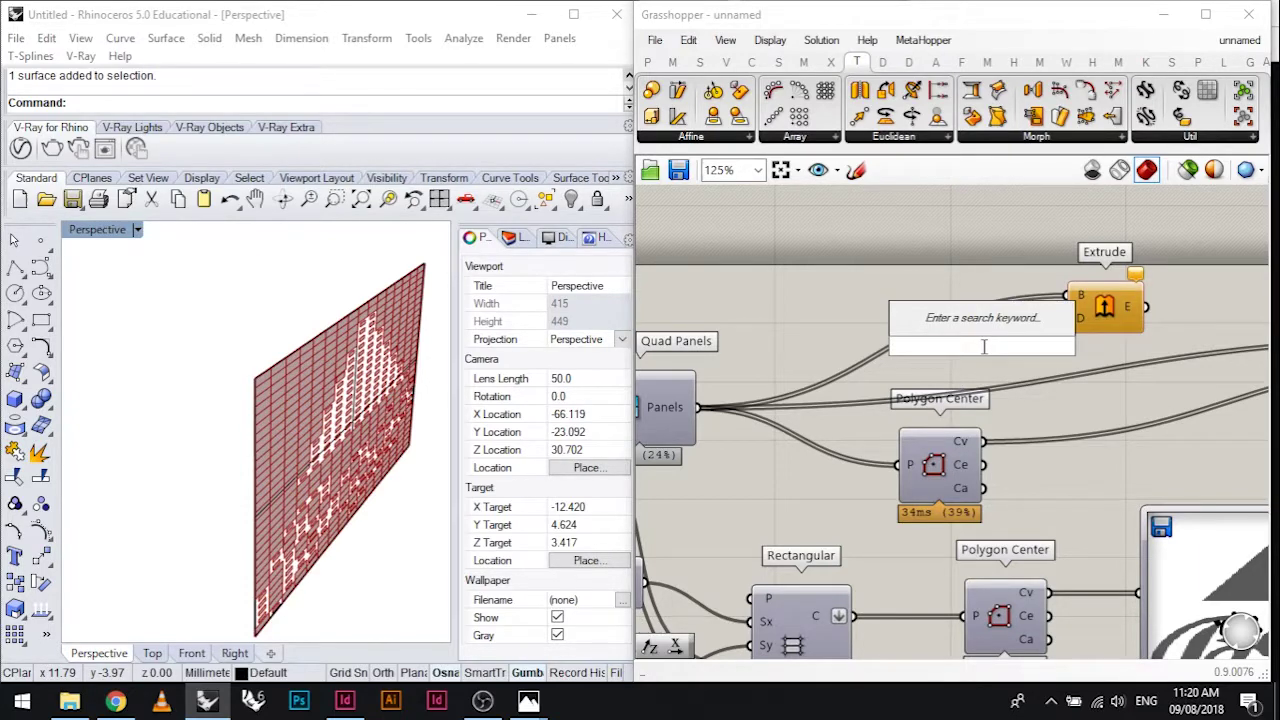
text(y)
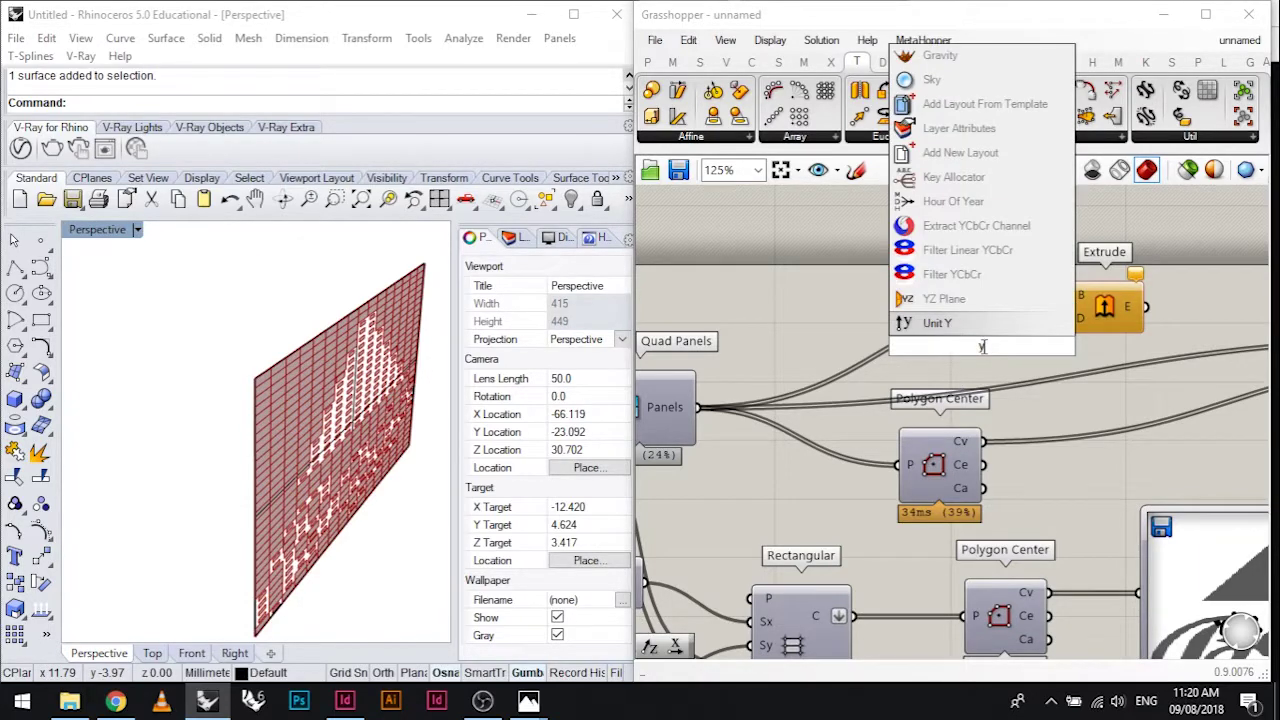
click(972, 322)
mouse_move(1016, 346)
mouse_down()
mouse_move(1066, 340)
mouse_move(1012, 330)
mouse_up()
scroll(958, 333, up, 2)
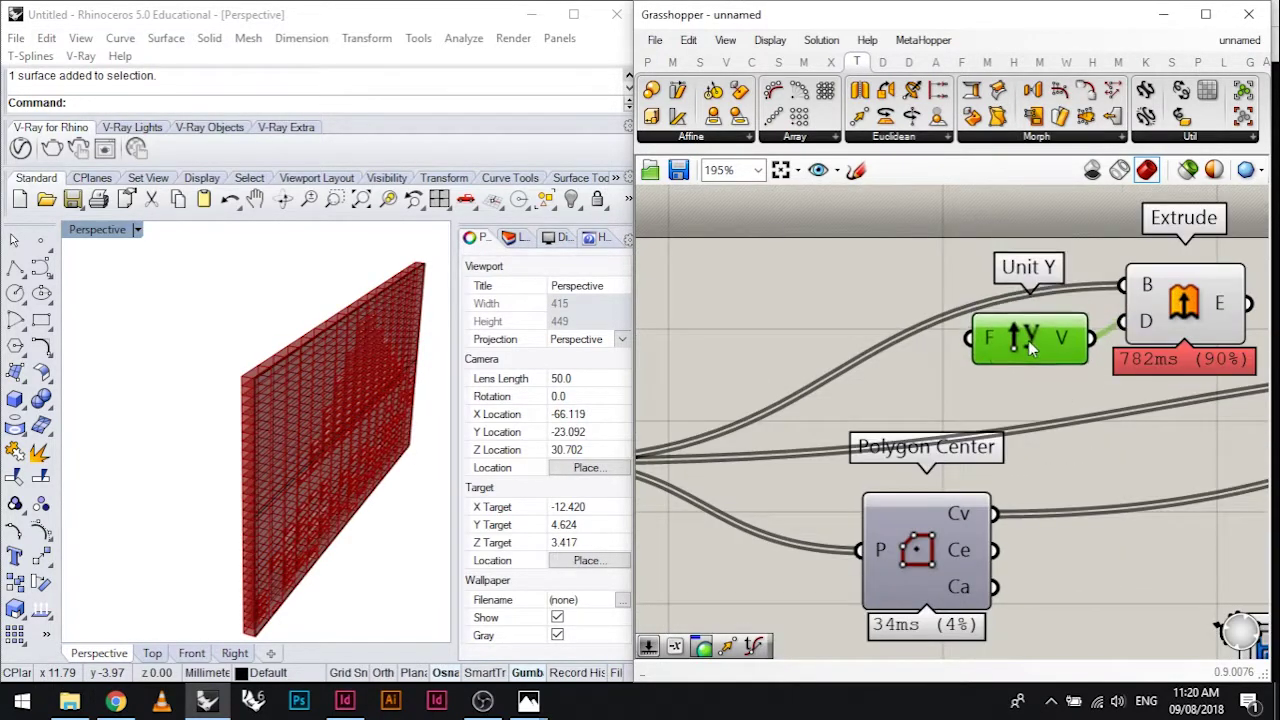
scroll(283, 428, up, 4)
right_drag(283, 428, 460, 400)
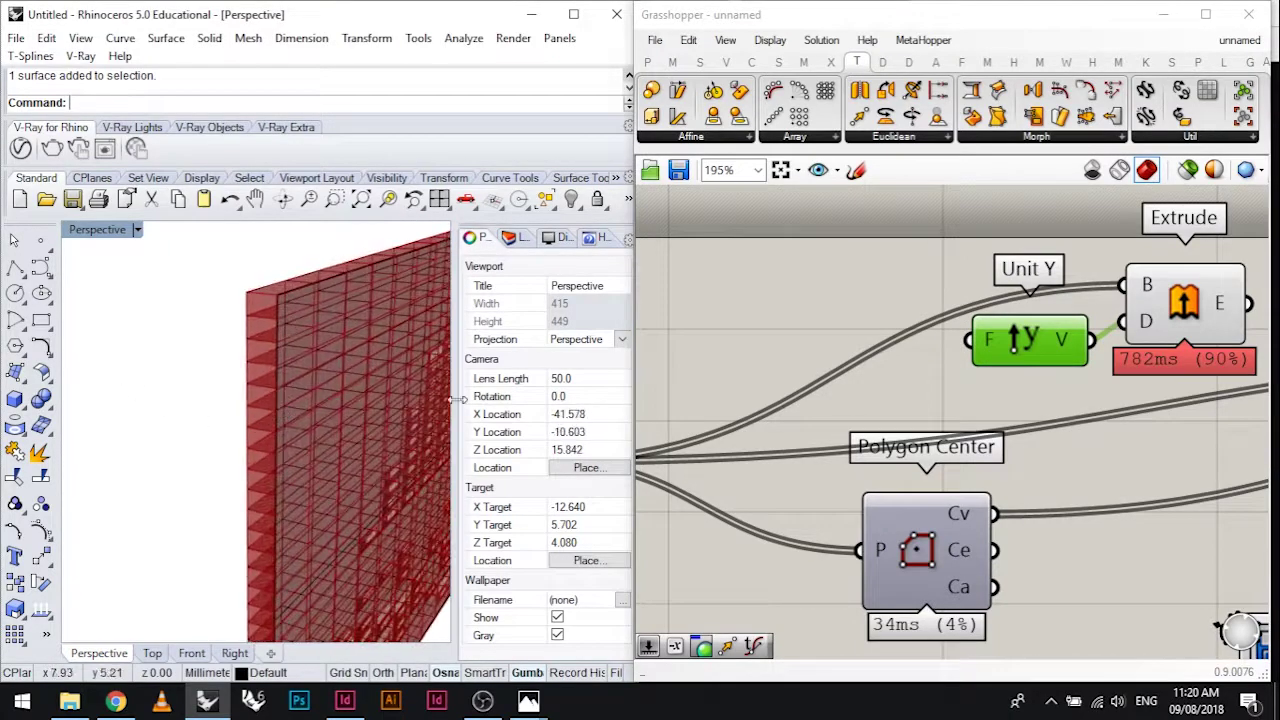
Create a number slider set to 1.5, wire it into Unit Y's F input, and line it up with Unit Y
double_click(739, 317)
text(1.5)
key(Return)
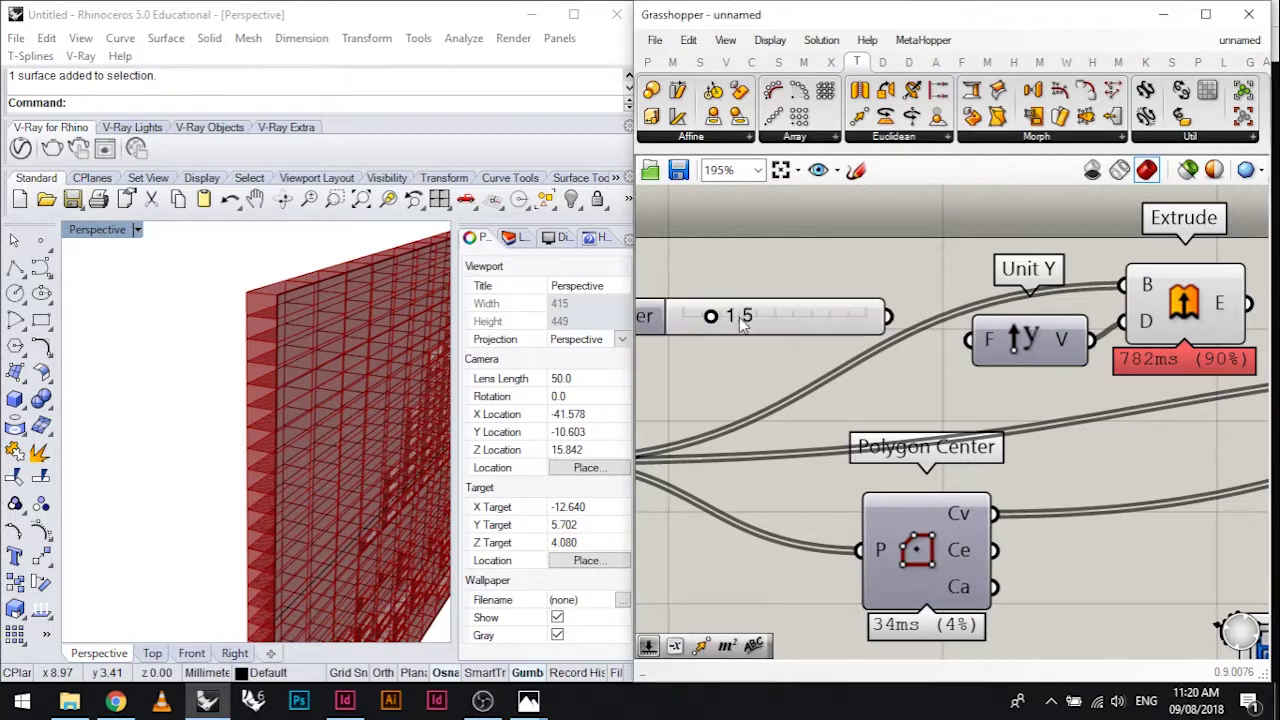
drag(888, 316, 988, 365)
drag(861, 315, 870, 345)
scroll(946, 372, down, 5)
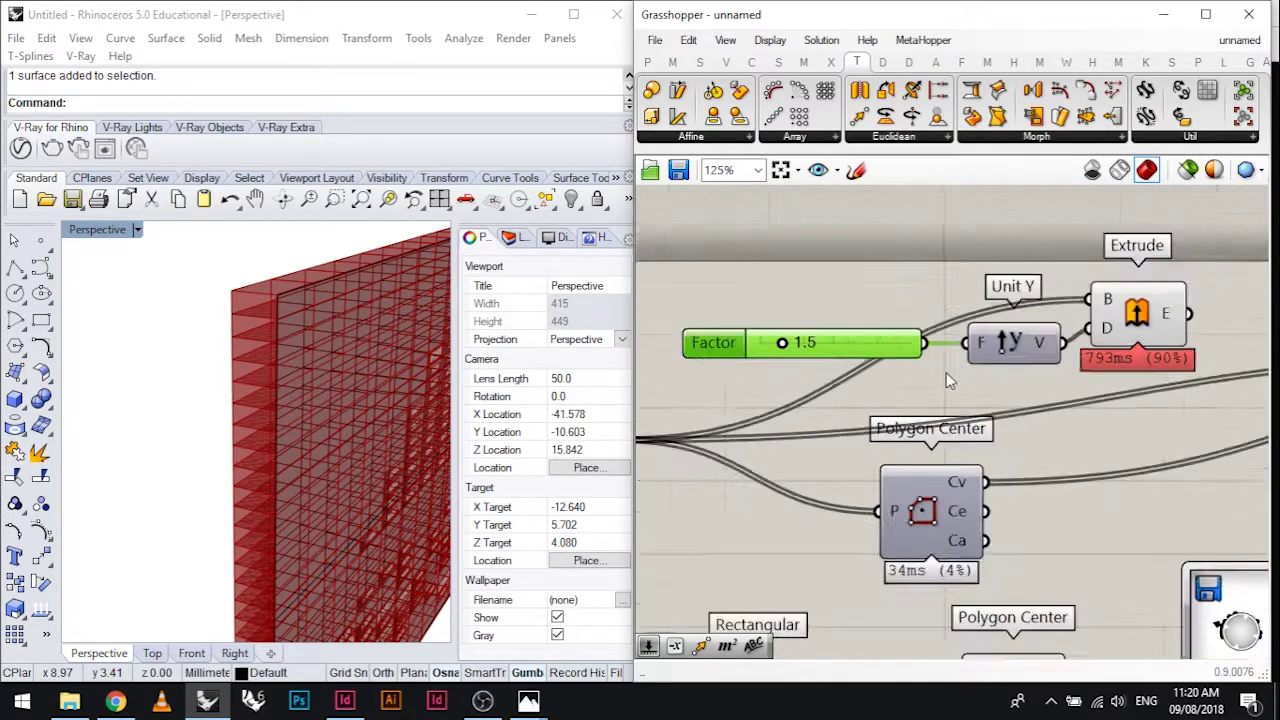
Nudge the Factor slider, Unit Y and Extrude components together slightly on the canvas
scroll(1041, 379, up, 4)
drag(1066, 408, 778, 278)
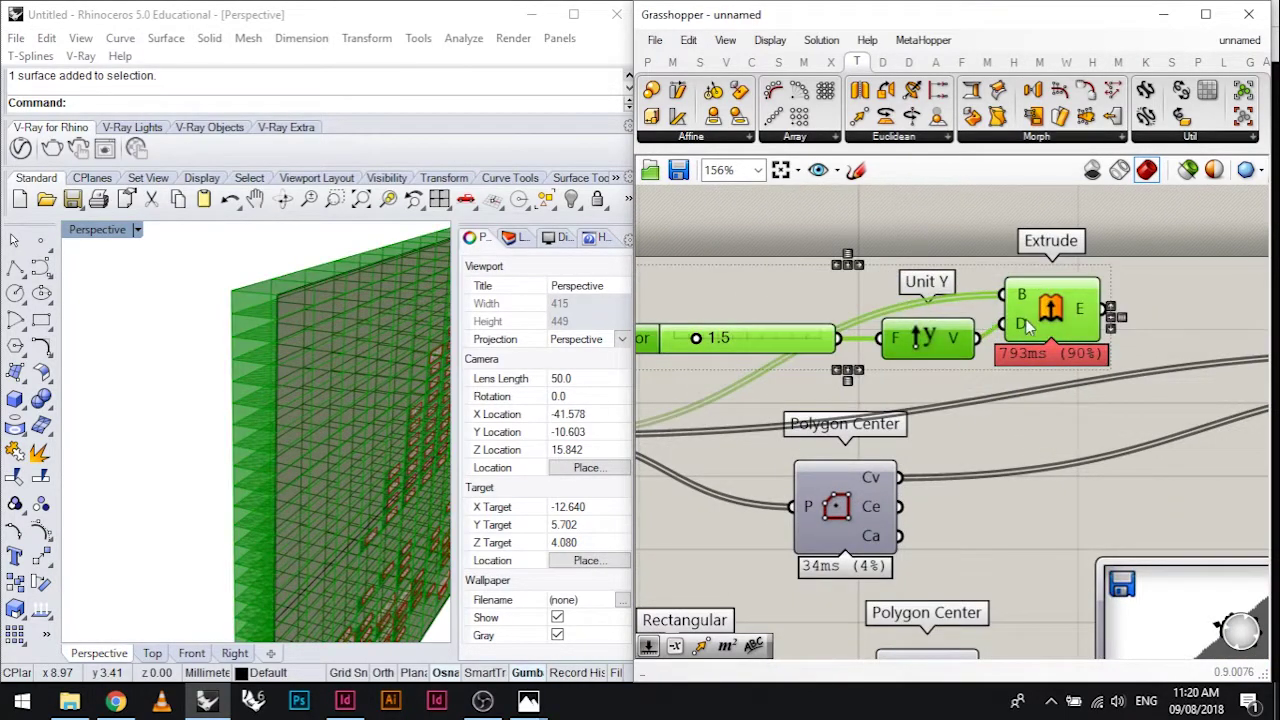
scroll(1003, 300, down, 5)
scroll(982, 290, up, 5)
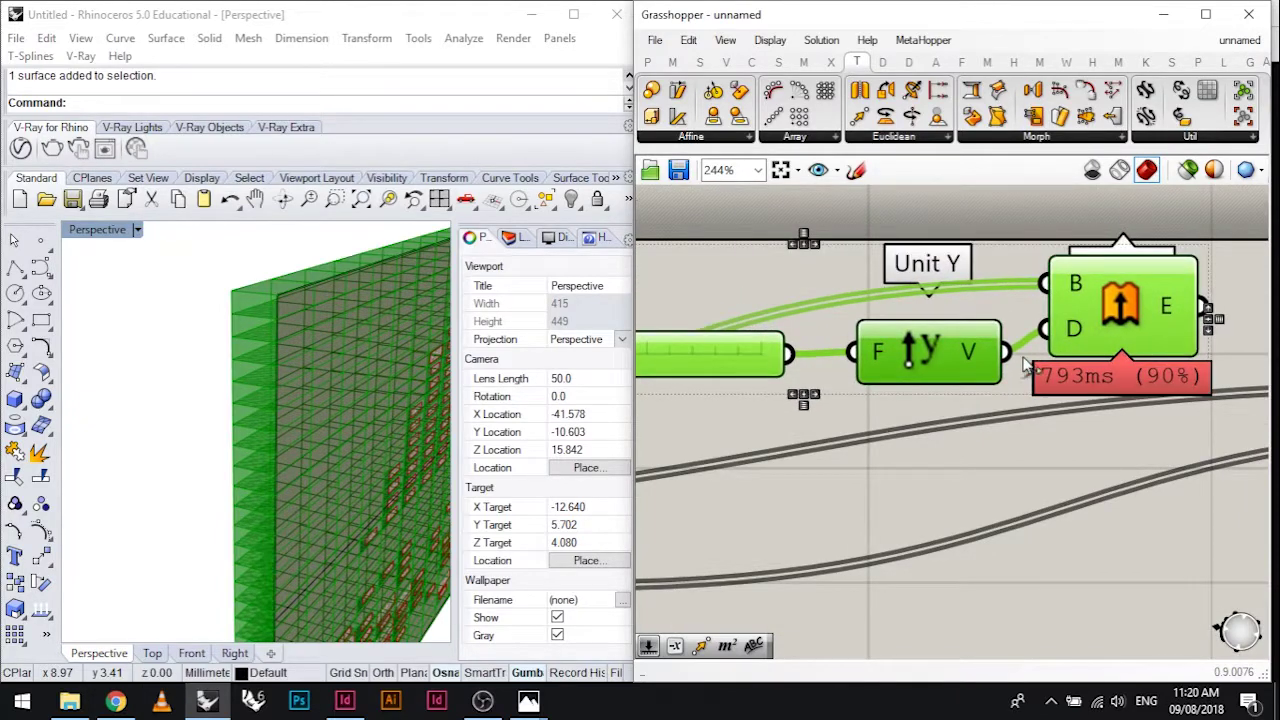
drag(1115, 318, 1131, 343)
click(1037, 257)
Select the Extrude component and examine the extruded panels from several angles in the Rhino perspective view
click(1129, 318)
right_drag(318, 402, 223, 414)
scroll(223, 414, down, 8)
scroll(266, 451, down, 8)
scroll(266, 451, up, 8)
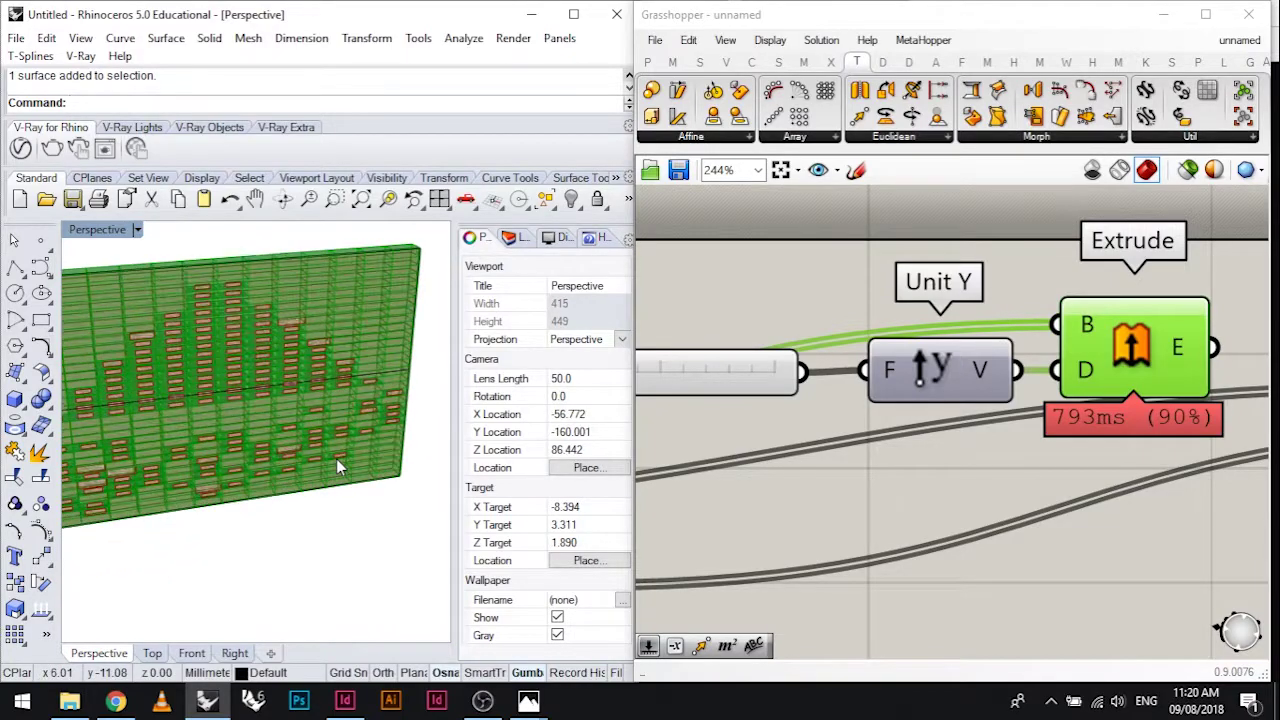
scroll(924, 450, down, 8)
scroll(864, 480, up, 6)
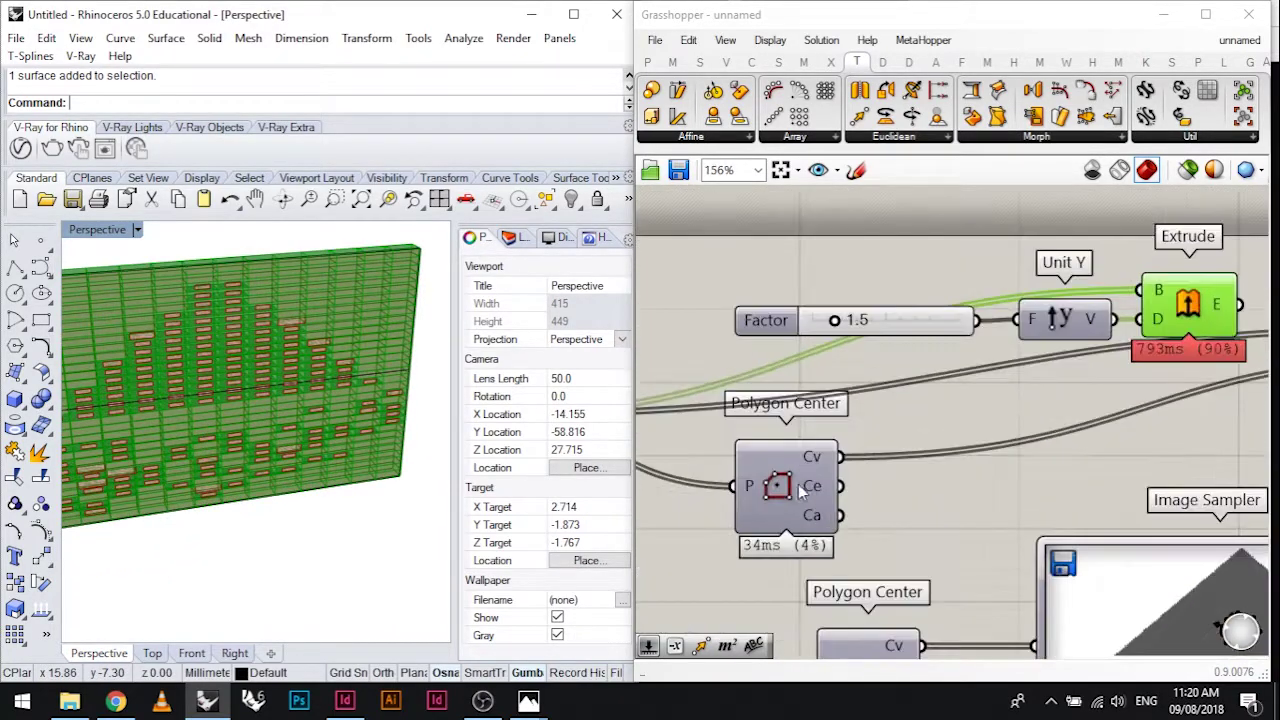
Move the Polygon Center component fed by Quad Panels directly beneath the Extrude component
drag(798, 484, 1018, 457)
scroll(950, 470, down, 4)
scroll(1040, 465, up, 3)
scroll(970, 468, down, 4)
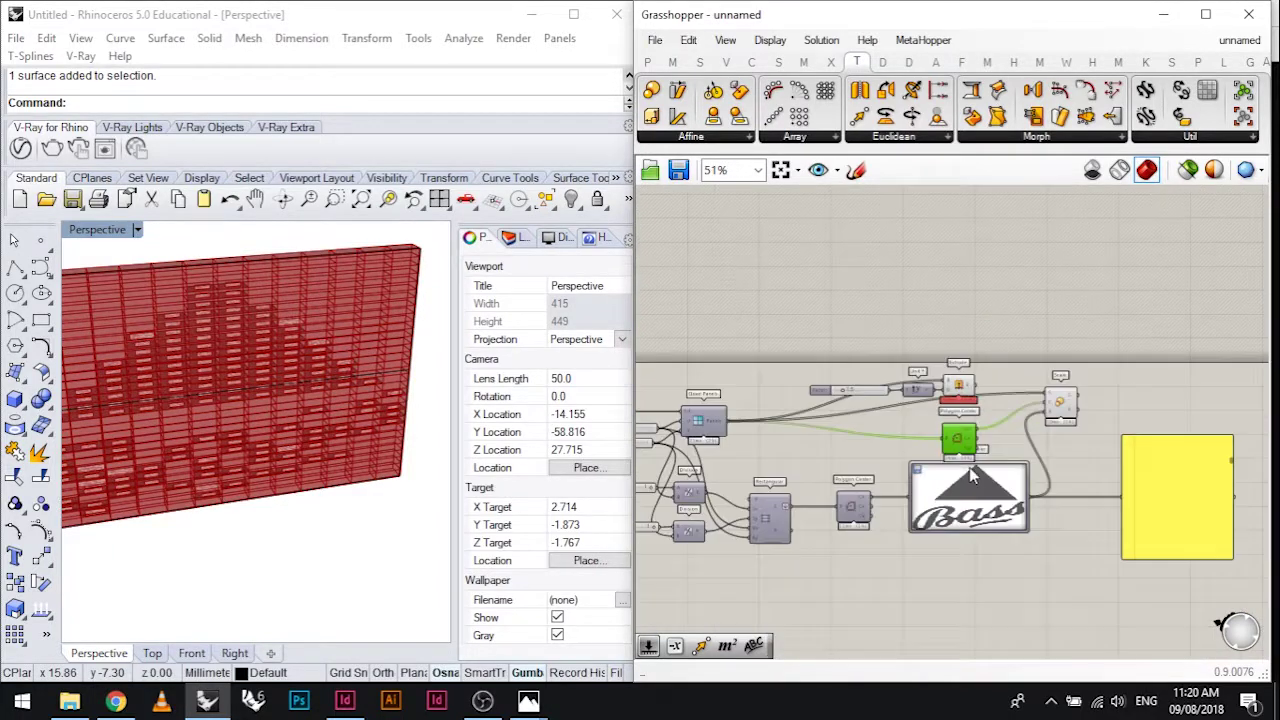
scroll(972, 478, up, 3)
scroll(1005, 328, down, 3)
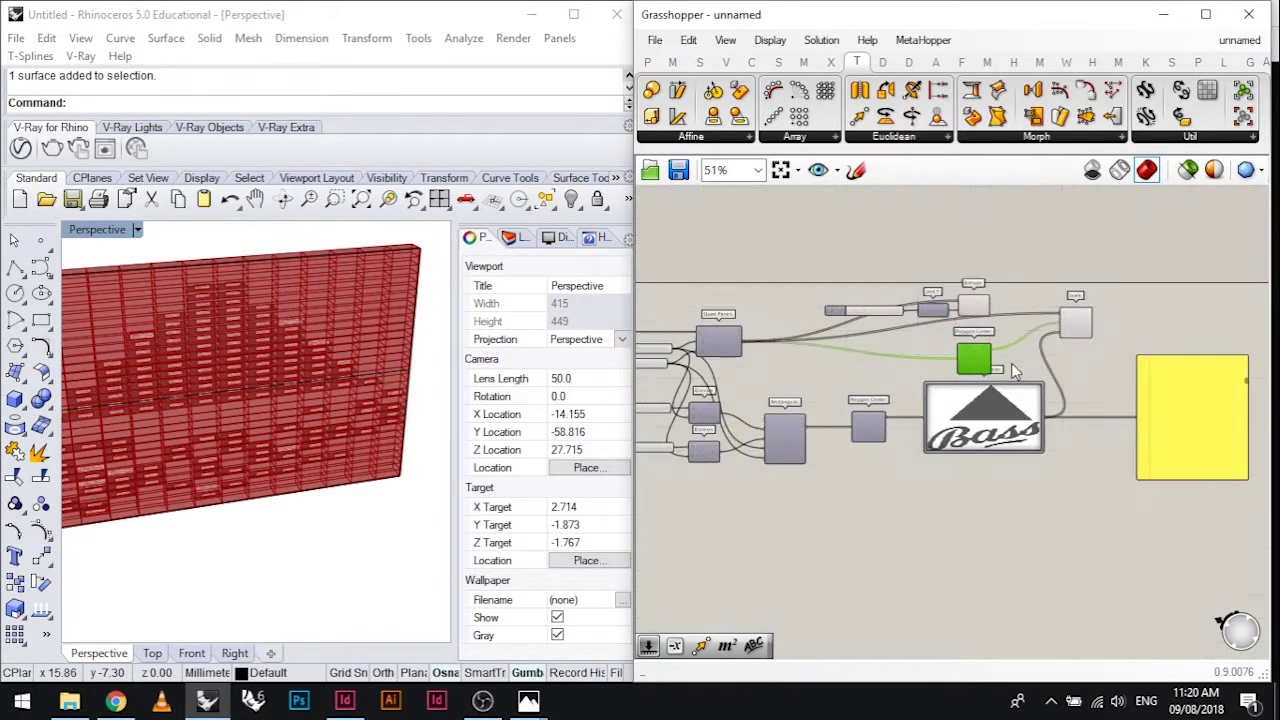
Shift the whole definition down, and raise the Factor slider, Unit Y, Extrude and upper Polygon Center above the Image Sampler
key(ctrl+a)
drag(992, 420, 1000, 492)
click(1008, 336)
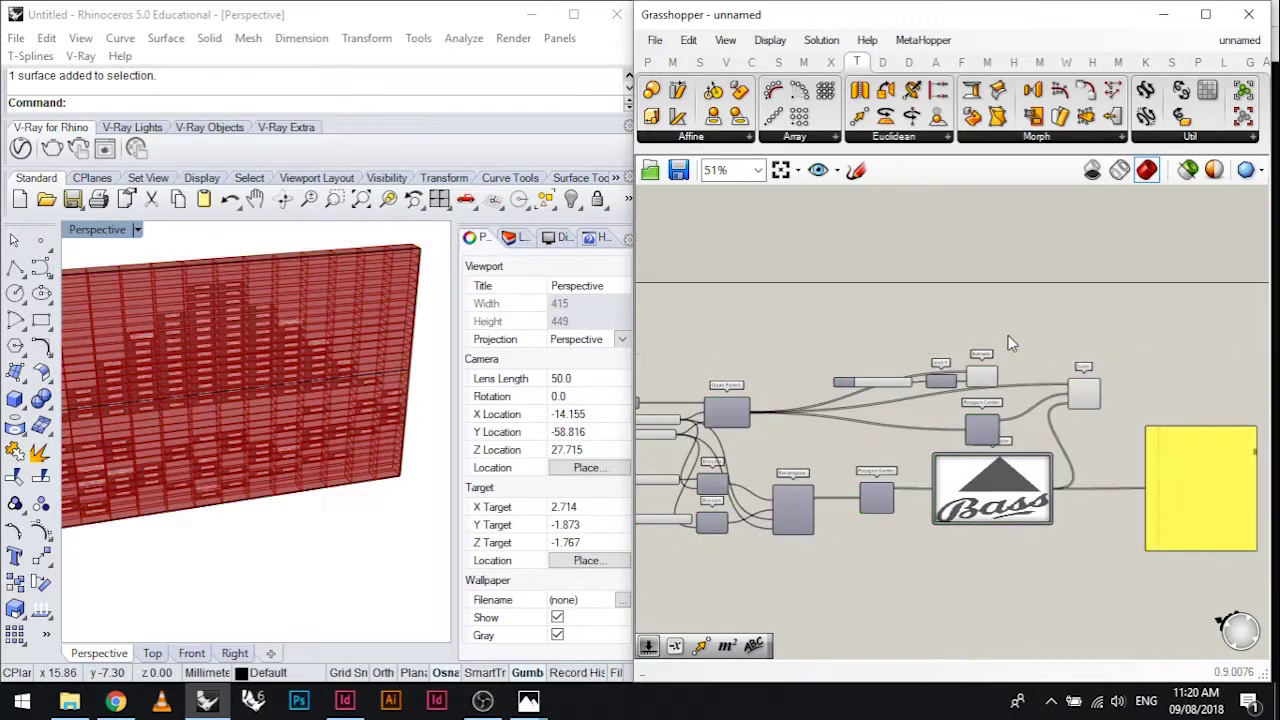
drag(1008, 342, 828, 456)
scroll(880, 445, up, 3)
right_drag(1017, 445, 1043, 393)
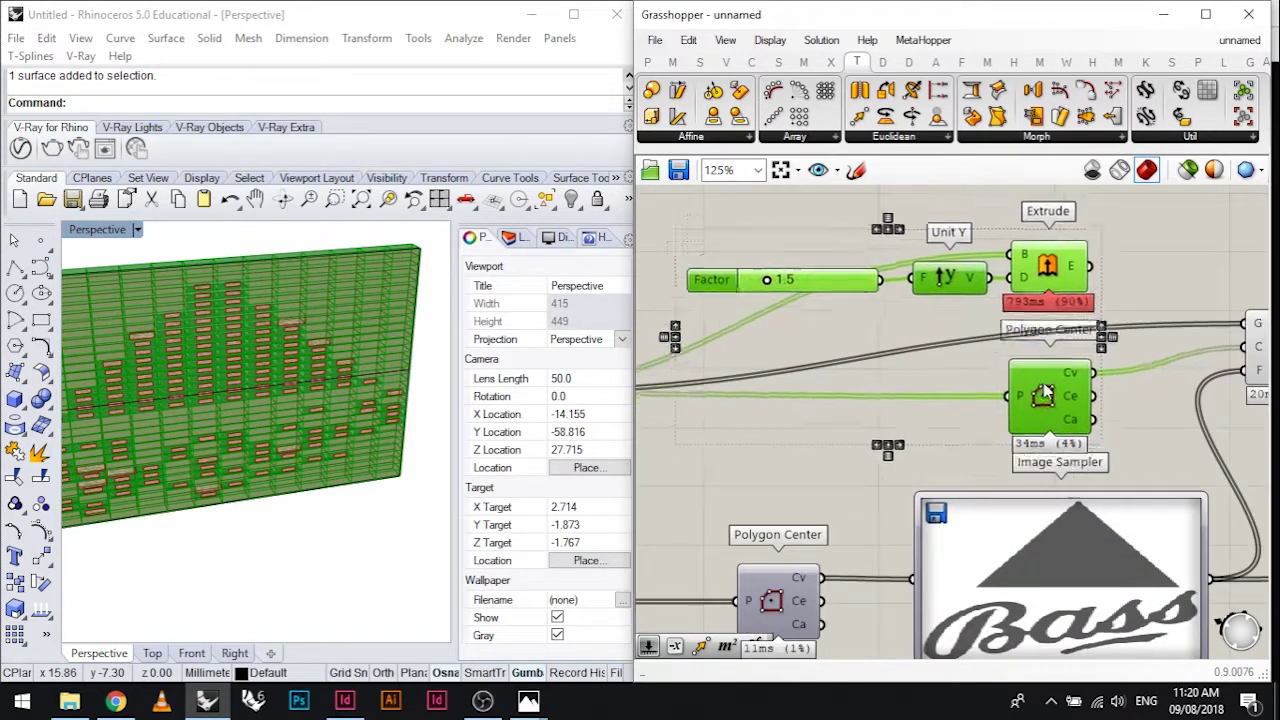
drag(1043, 393, 1055, 373)
scroll(987, 417, down, 3)
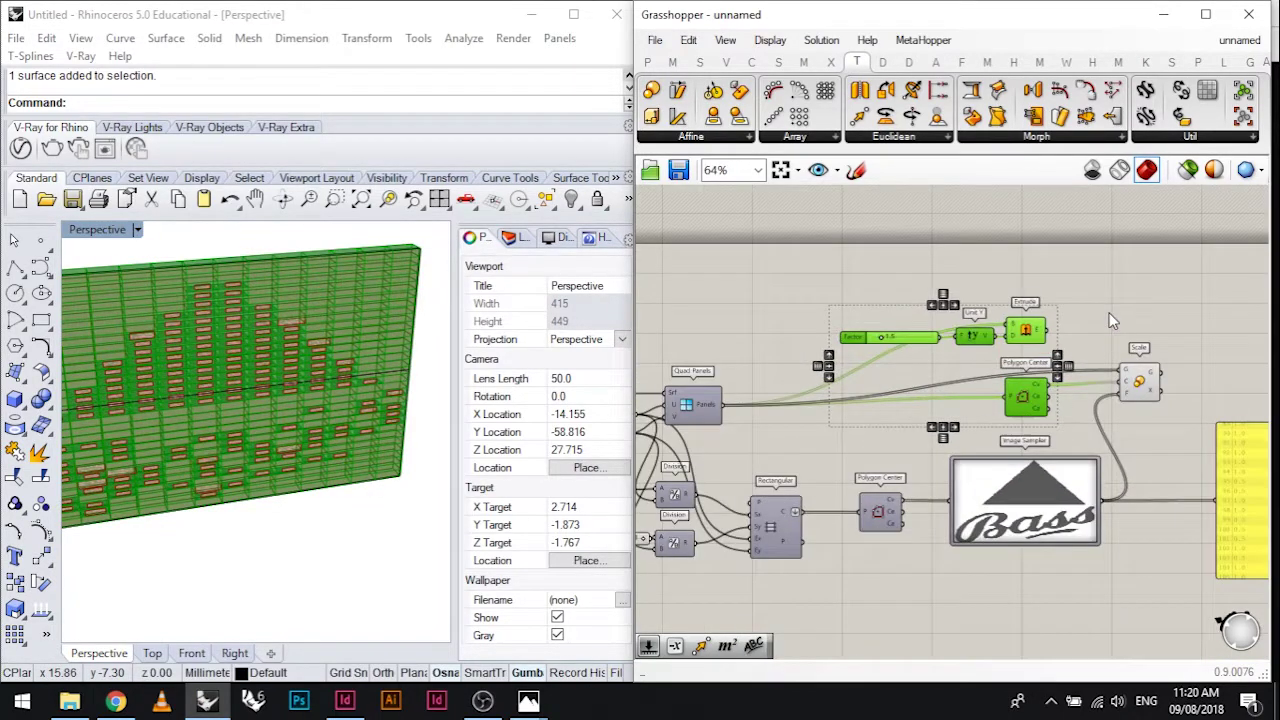
Delete the Scale component that takes the flat panels, their centres and the Image Sampler values
click(1112, 321)
right_drag(1187, 427, 1100, 427)
scroll(1100, 440, up, 2)
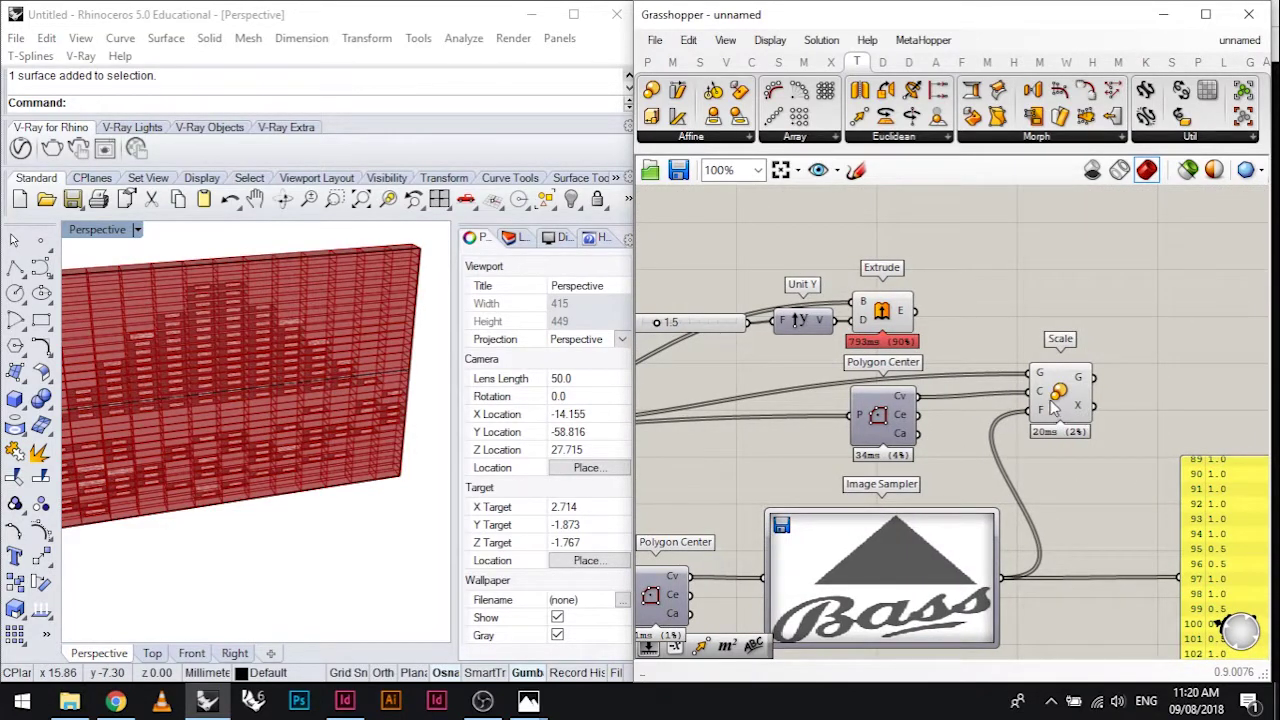
drag(1064, 406, 1097, 412)
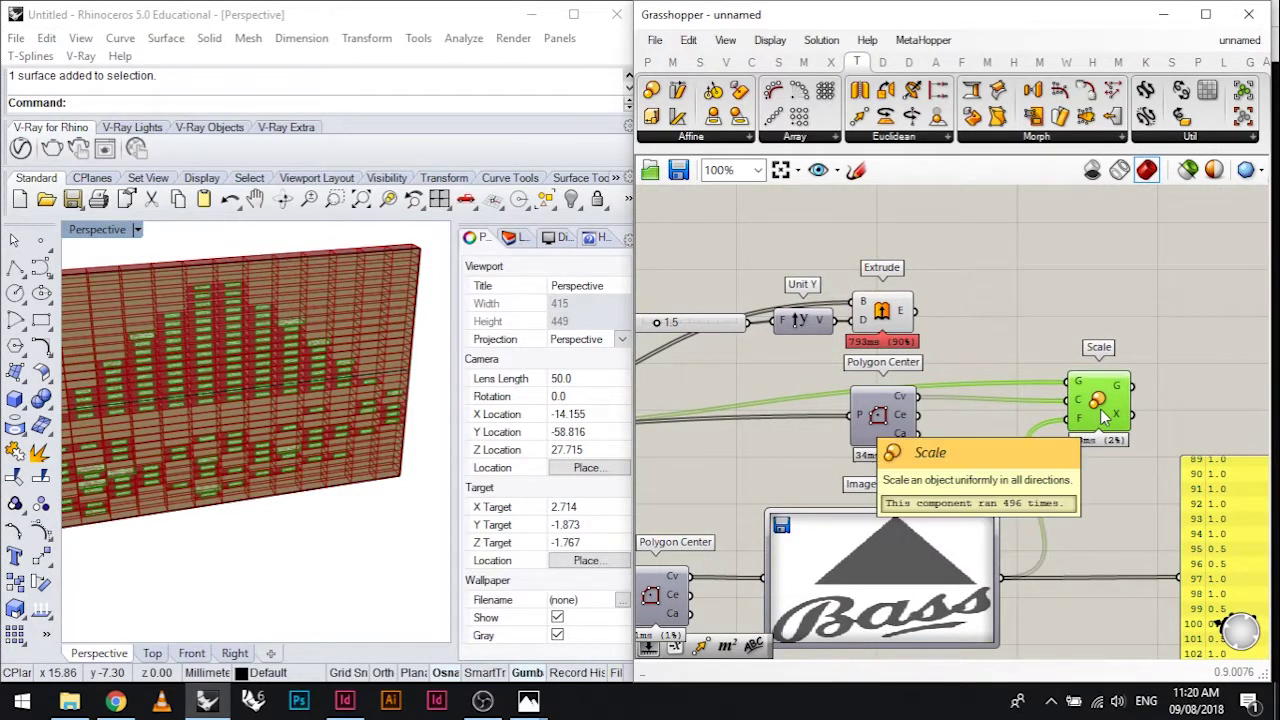
key(Delete)
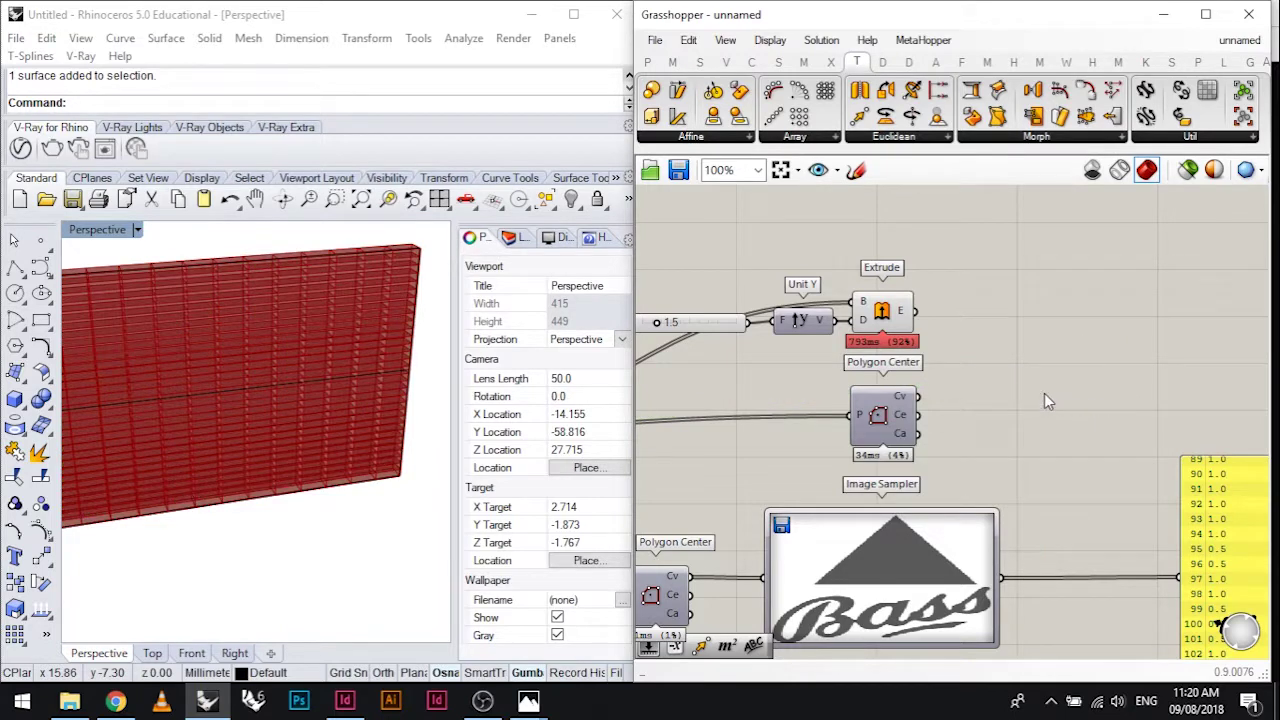
Place a Rotate component to the right of the Extrude component
right_drag(1044, 393, 1062, 376)
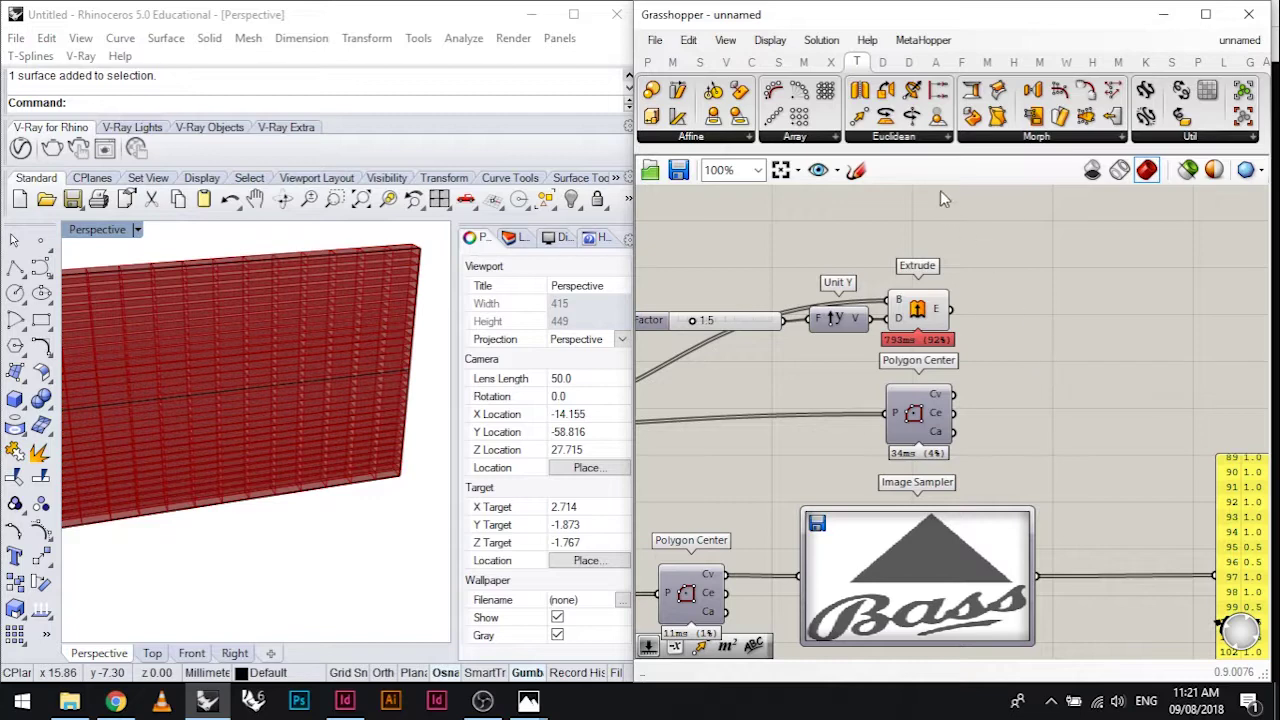
click(929, 141)
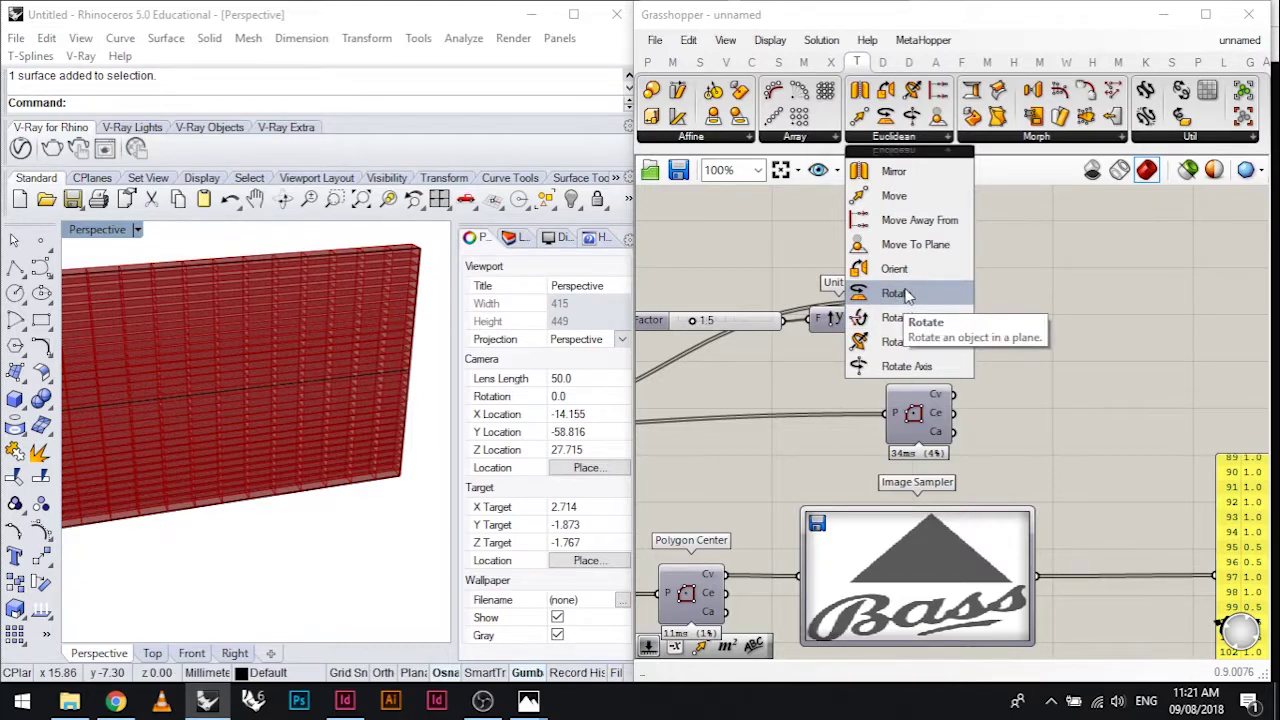
drag(905, 293, 1085, 345)
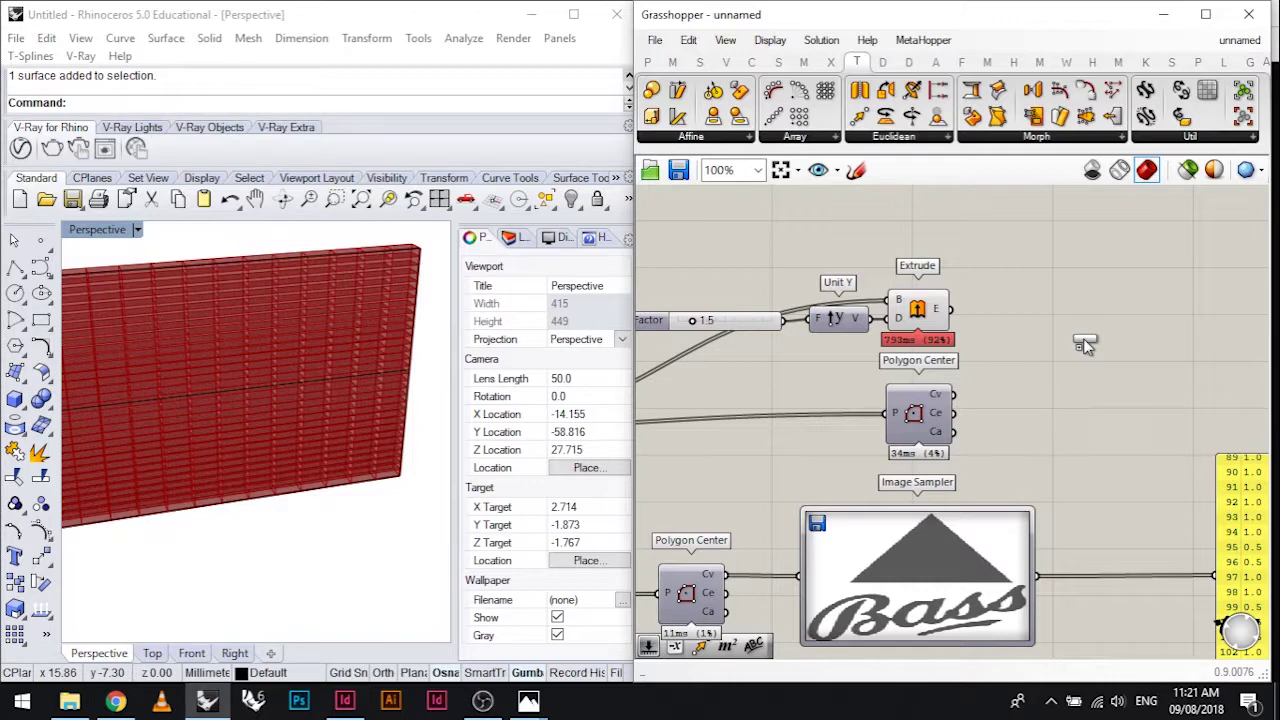
click(1085, 343)
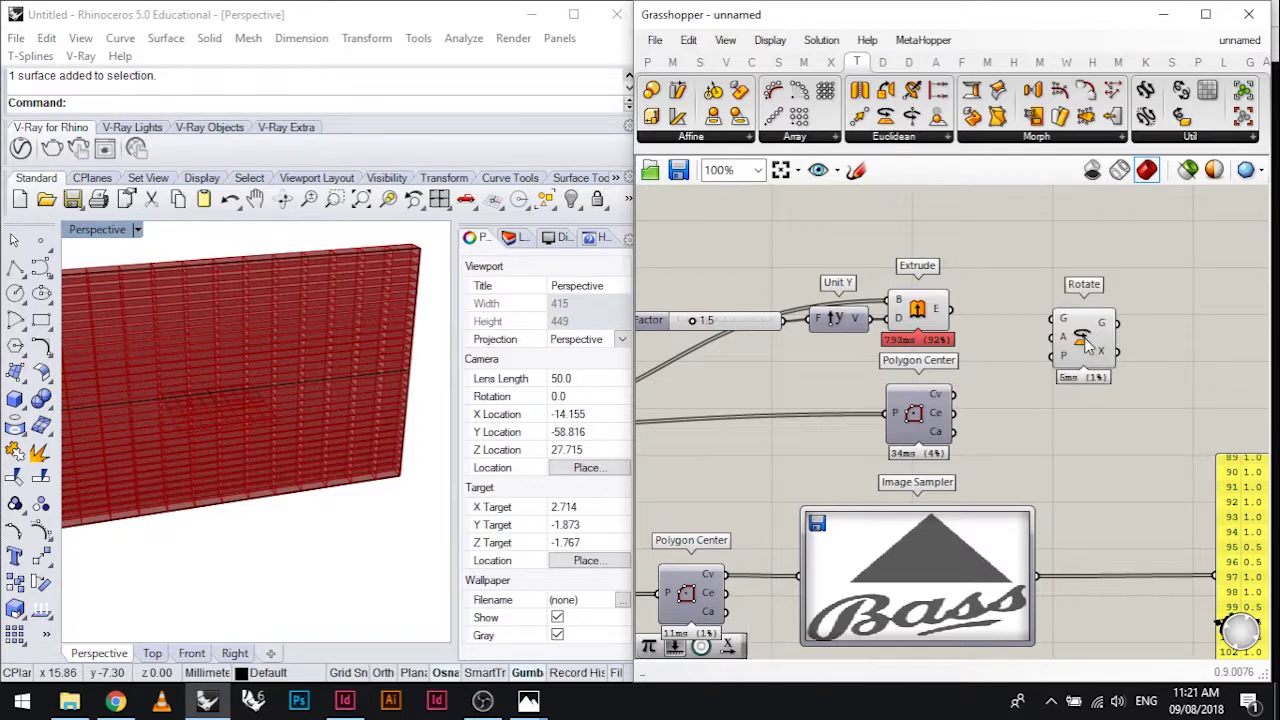
scroll(1032, 365, up, 4)
click(1100, 318)
scroll(1100, 318, down, 3)
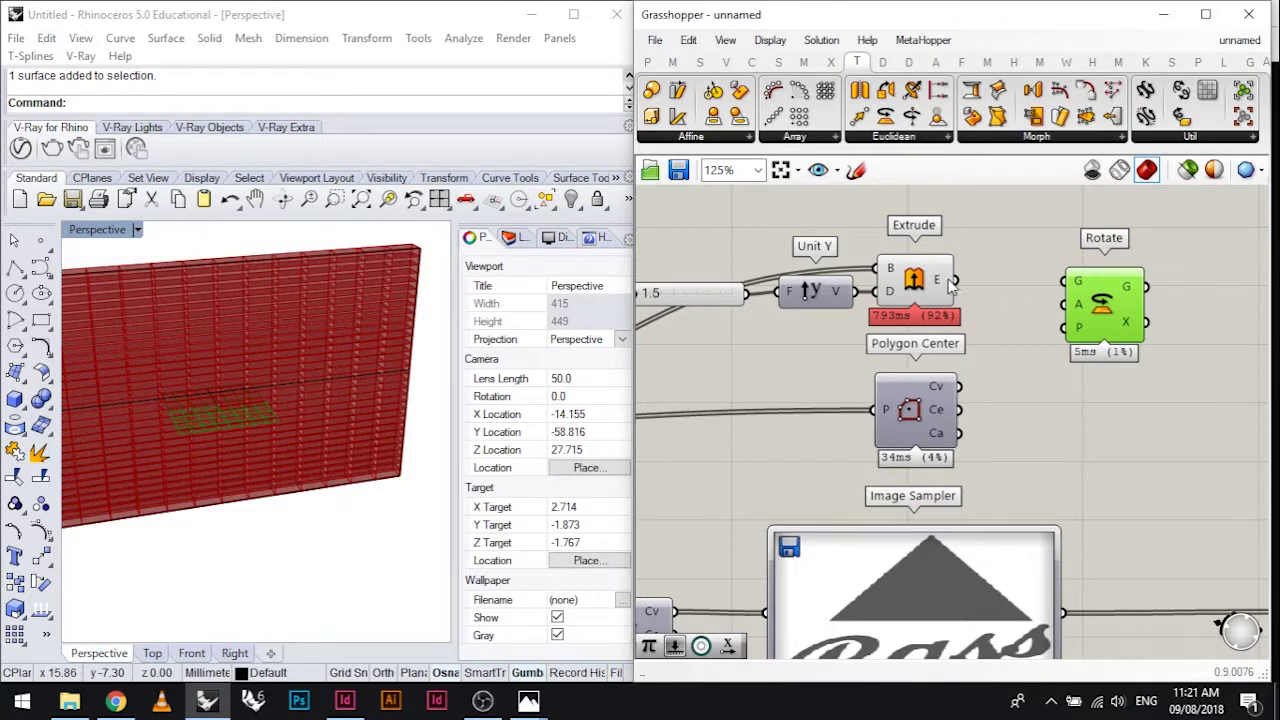
Feed the Extrude output into Rotate's geometry input and the upper Polygon Center's Cv output into its plane input
mouse_move(948, 282)
drag(962, 286, 1065, 287)
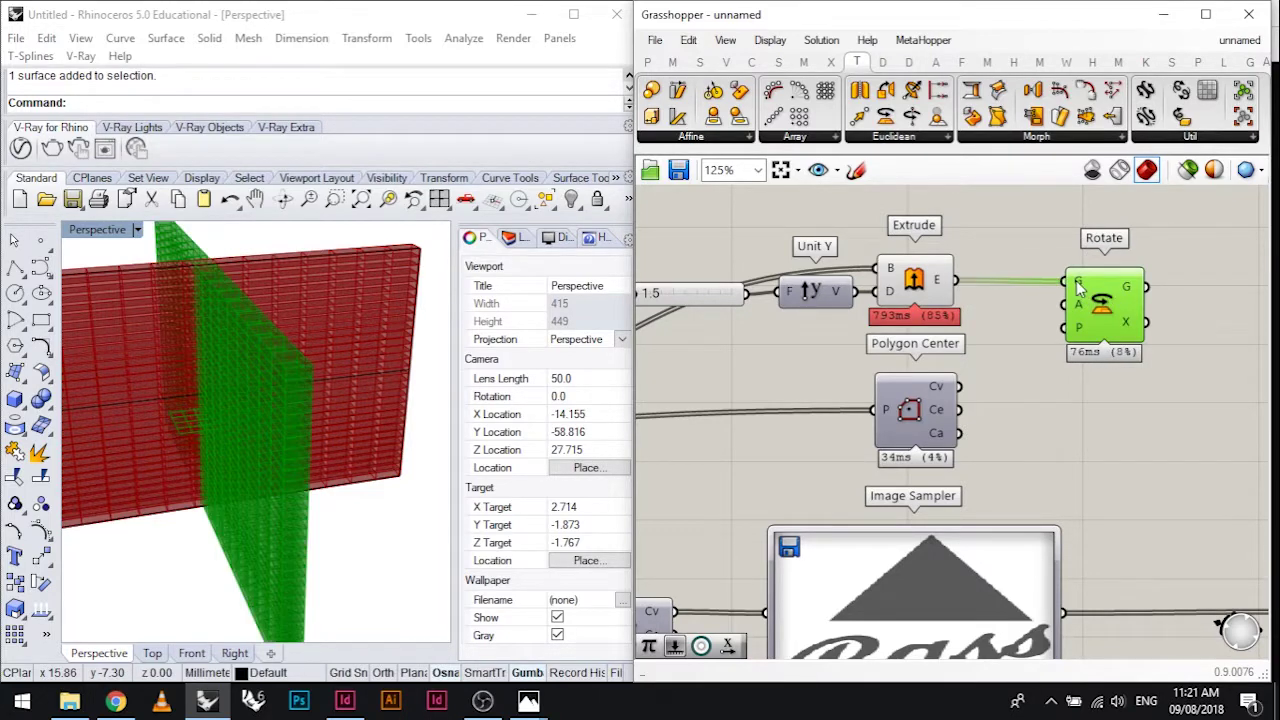
drag(1111, 301, 1177, 299)
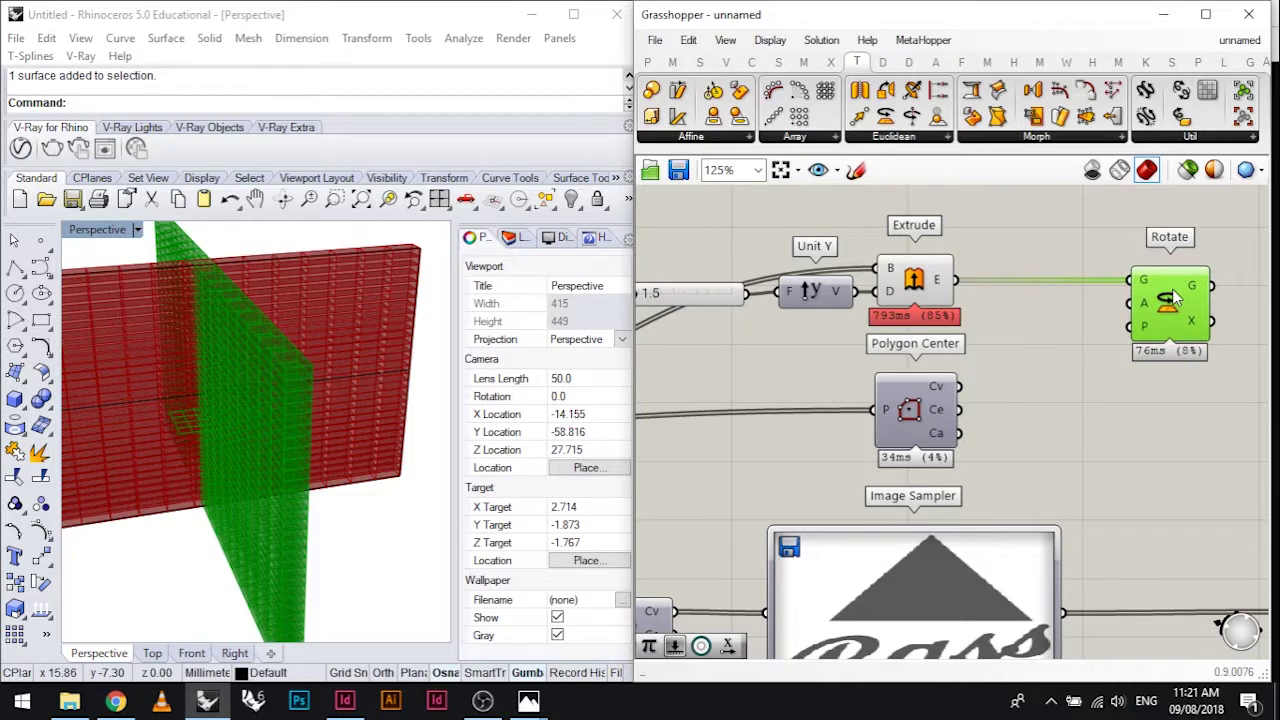
scroll(1003, 342, down, 2)
scroll(998, 352, up, 2)
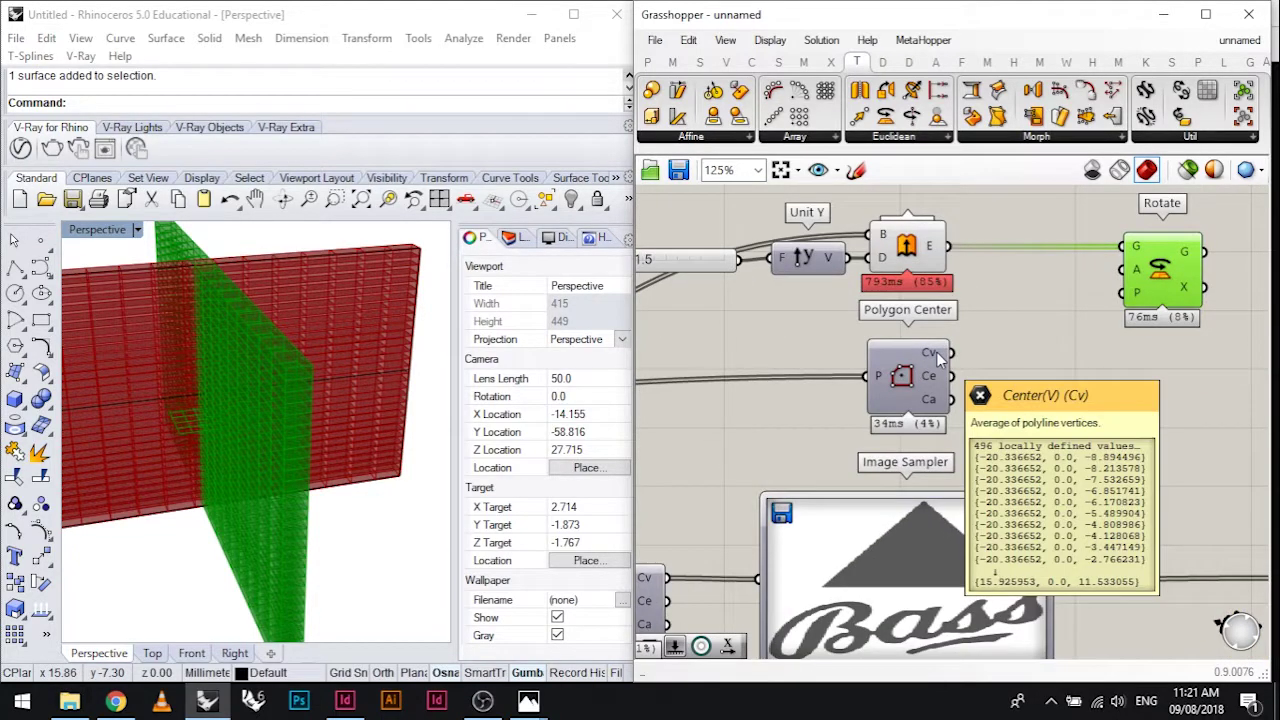
drag(951, 352, 1135, 287)
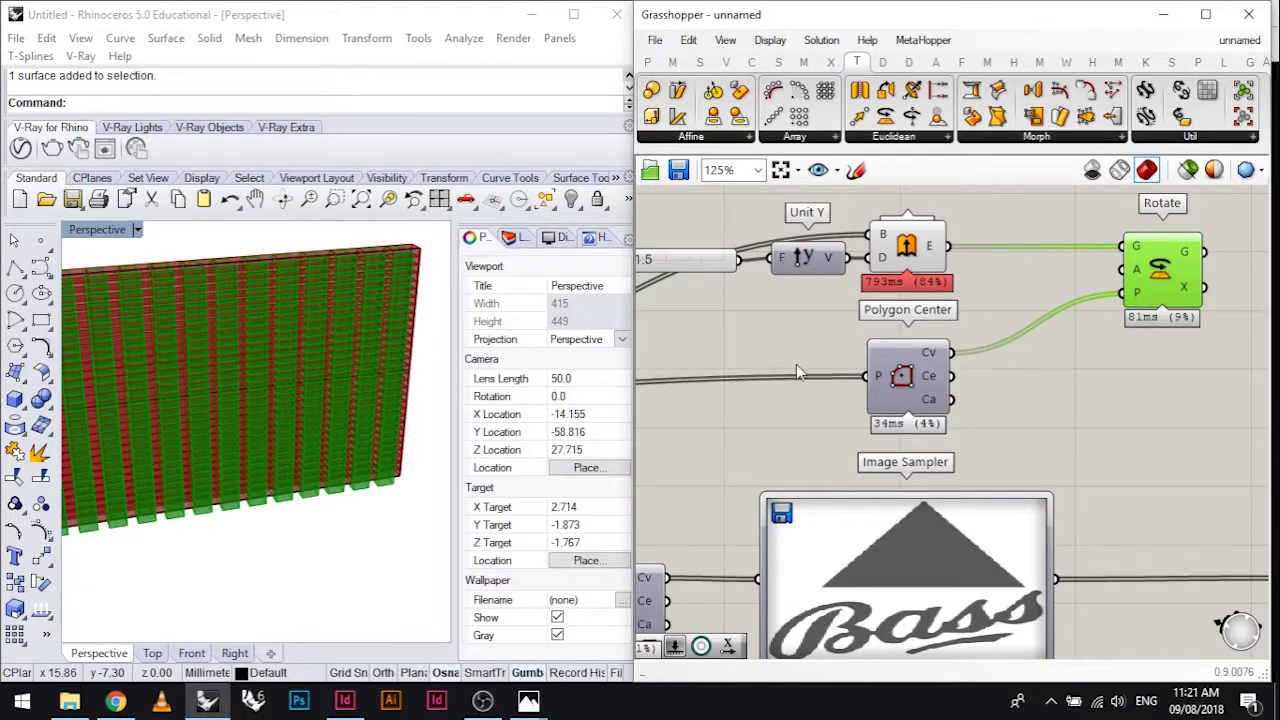
scroll(325, 350, up, 5)
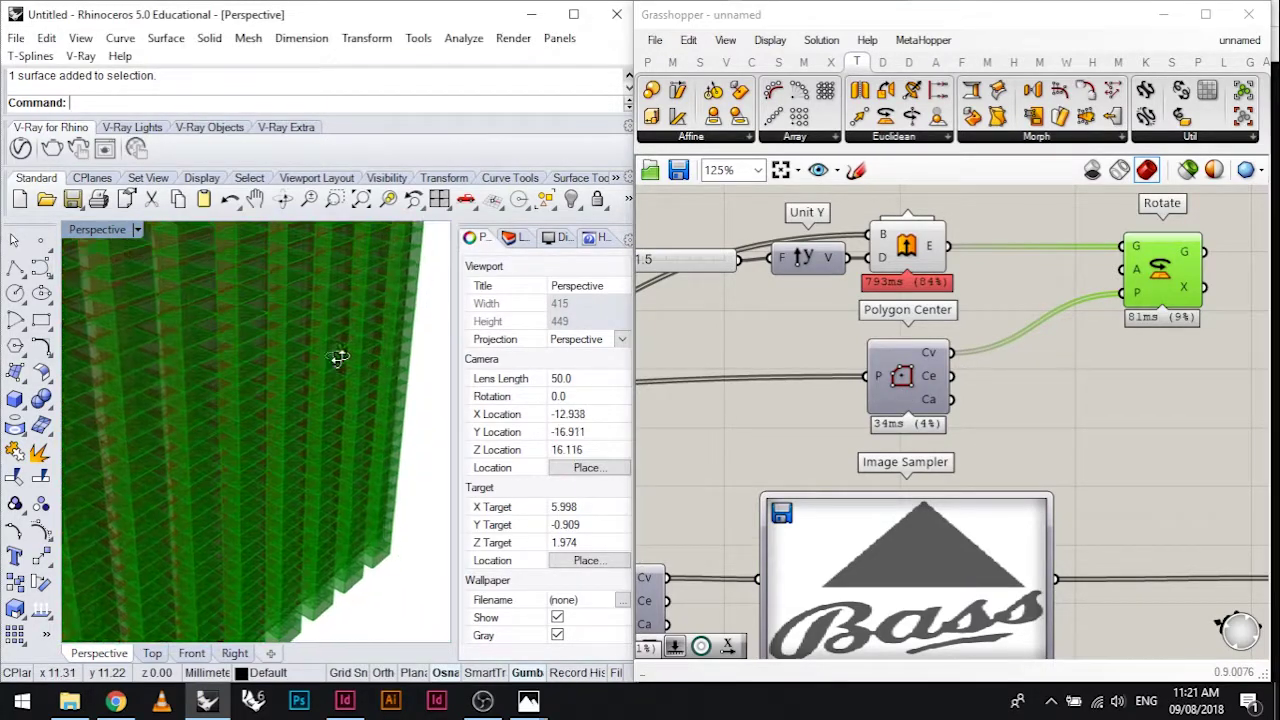
right_drag(338, 358, 282, 346)
scroll(868, 305, down, 2)
scroll(1084, 300, up, 2)
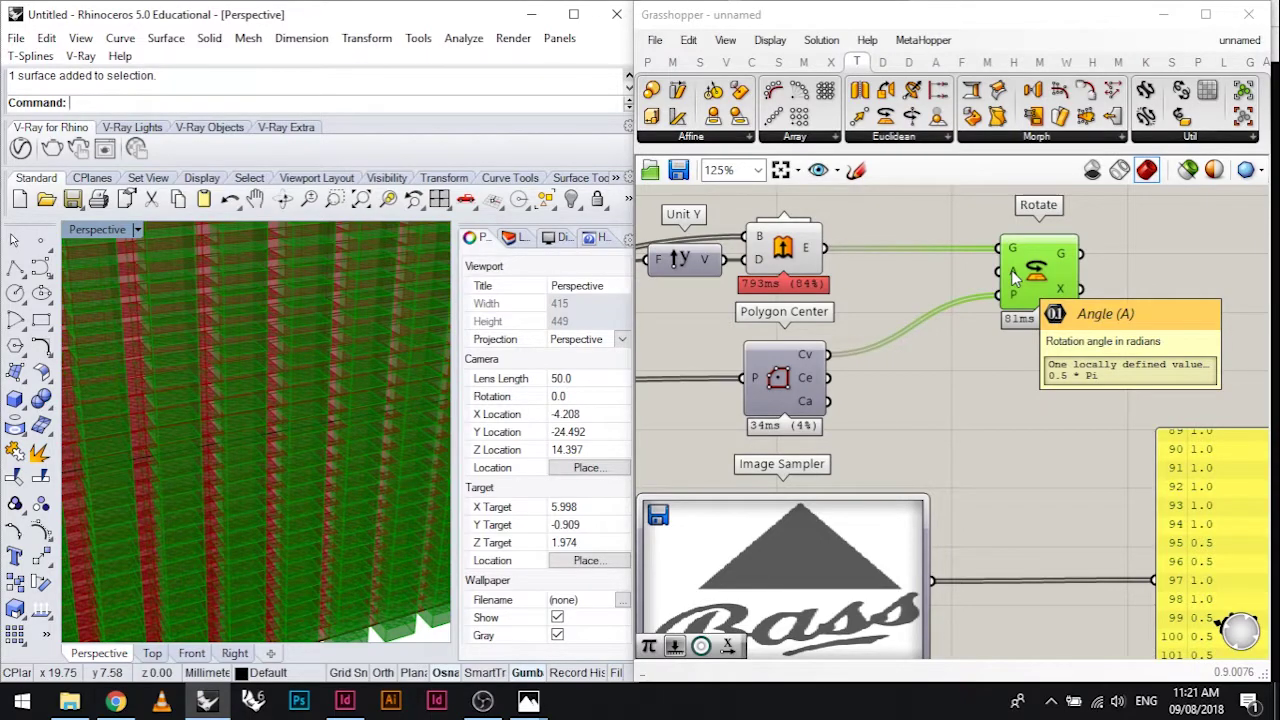
Connect the Image Sampler's output directly to Rotate's angle input
scroll(840, 371, down, 3)
scroll(802, 377, up, 2)
scroll(848, 505, up, 1)
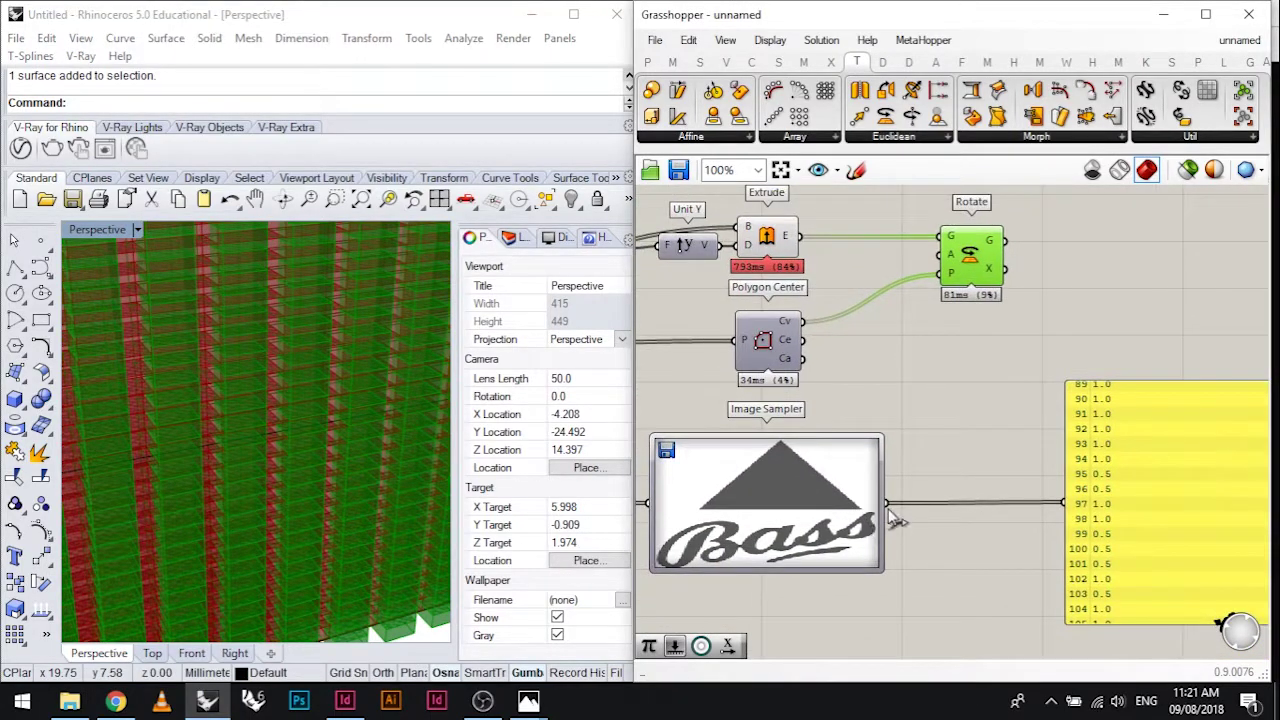
drag(895, 515, 955, 272)
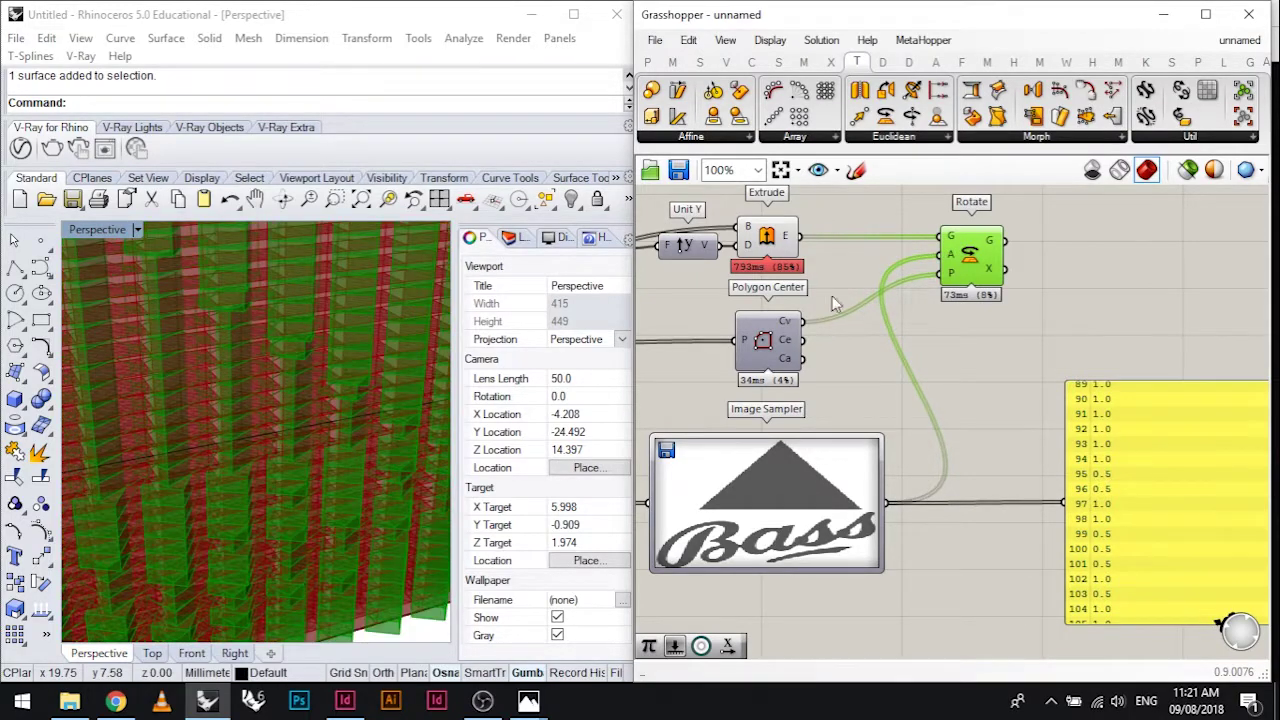
Disable the preview of the components feeding Rotate, including Unit Y and Extrude
scroll(1000, 373, down, 3)
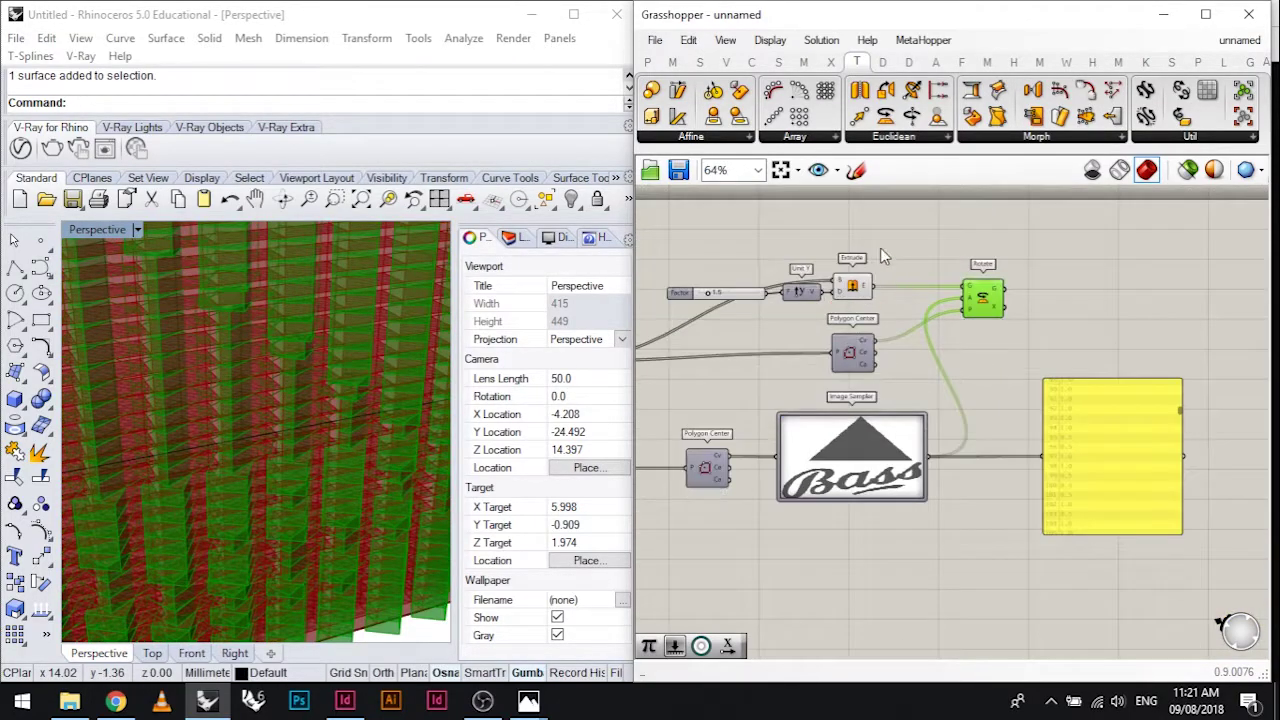
drag(880, 247, 693, 318)
middle_click(728, 263)
scroll(728, 263, down, 1)
scroll(816, 236, up, 1)
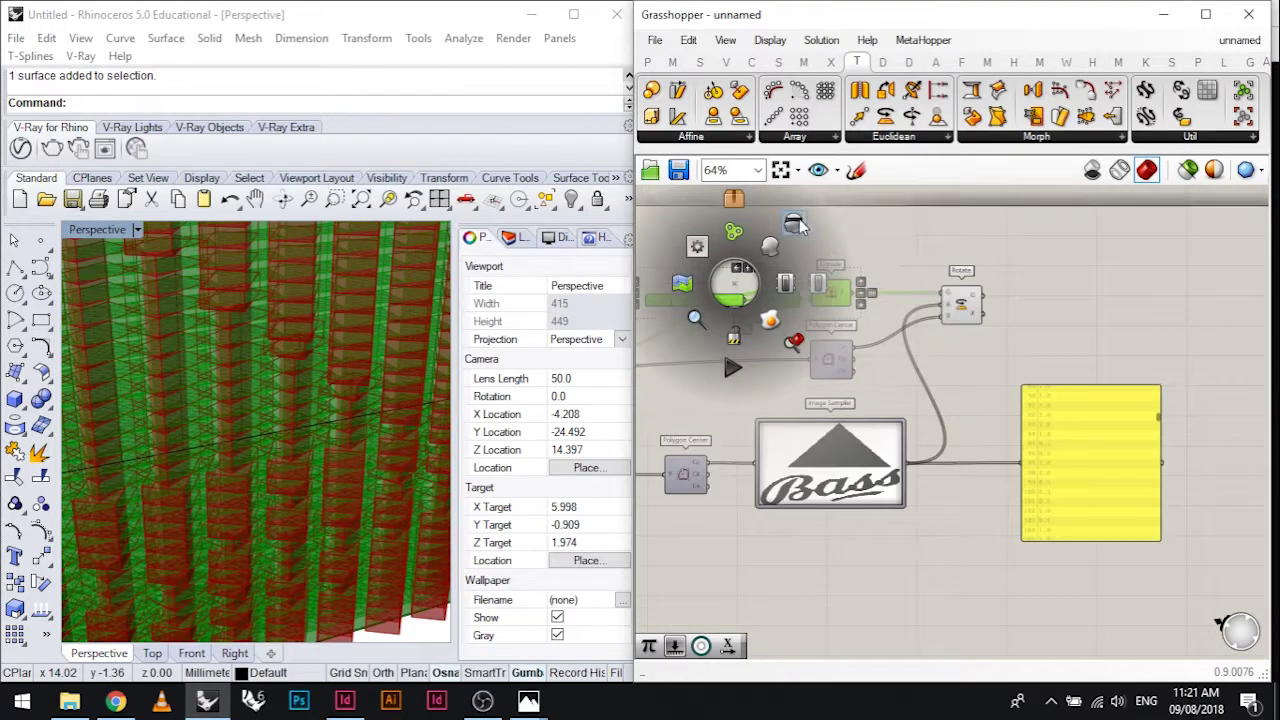
click(810, 229)
click(952, 258)
Examine the rotated panels from several angles in the Rhino perspective view
right_drag(240, 488, 178, 442)
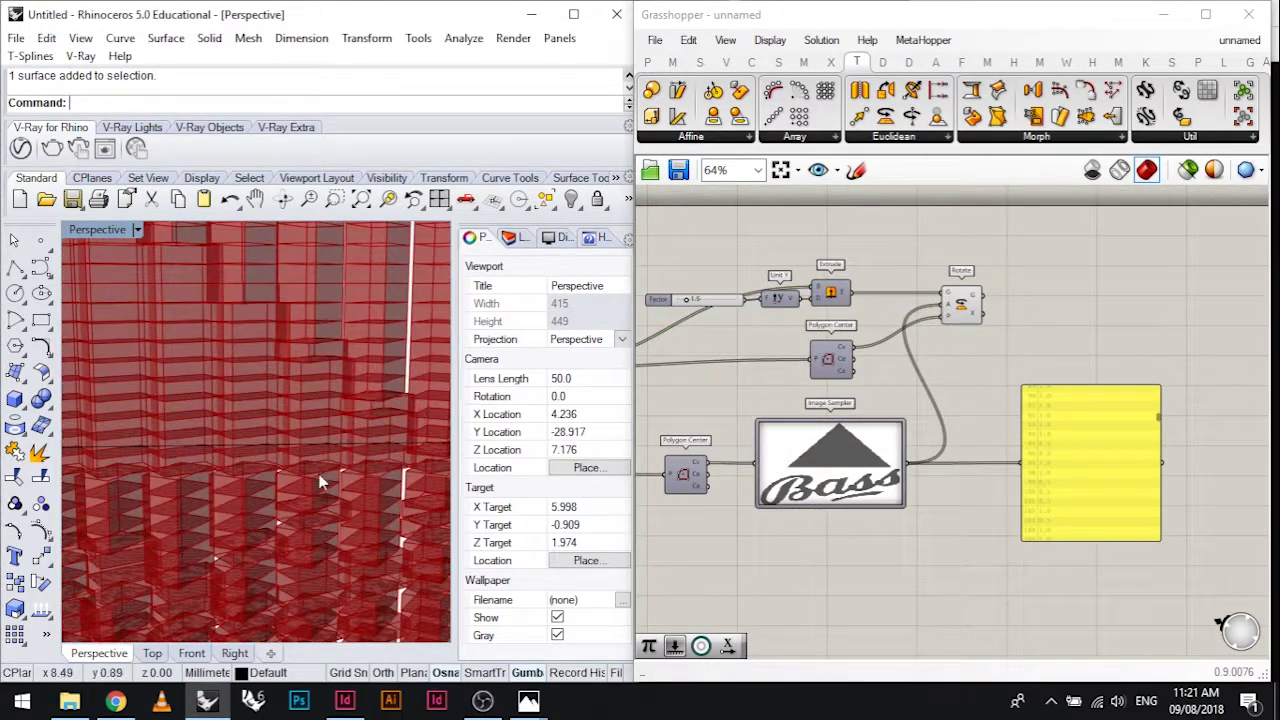
scroll(314, 483, down, 16)
scroll(250, 484, up, 6)
right_drag(249, 483, 135, 478)
scroll(355, 437, up, 8)
right_drag(328, 380, 365, 480)
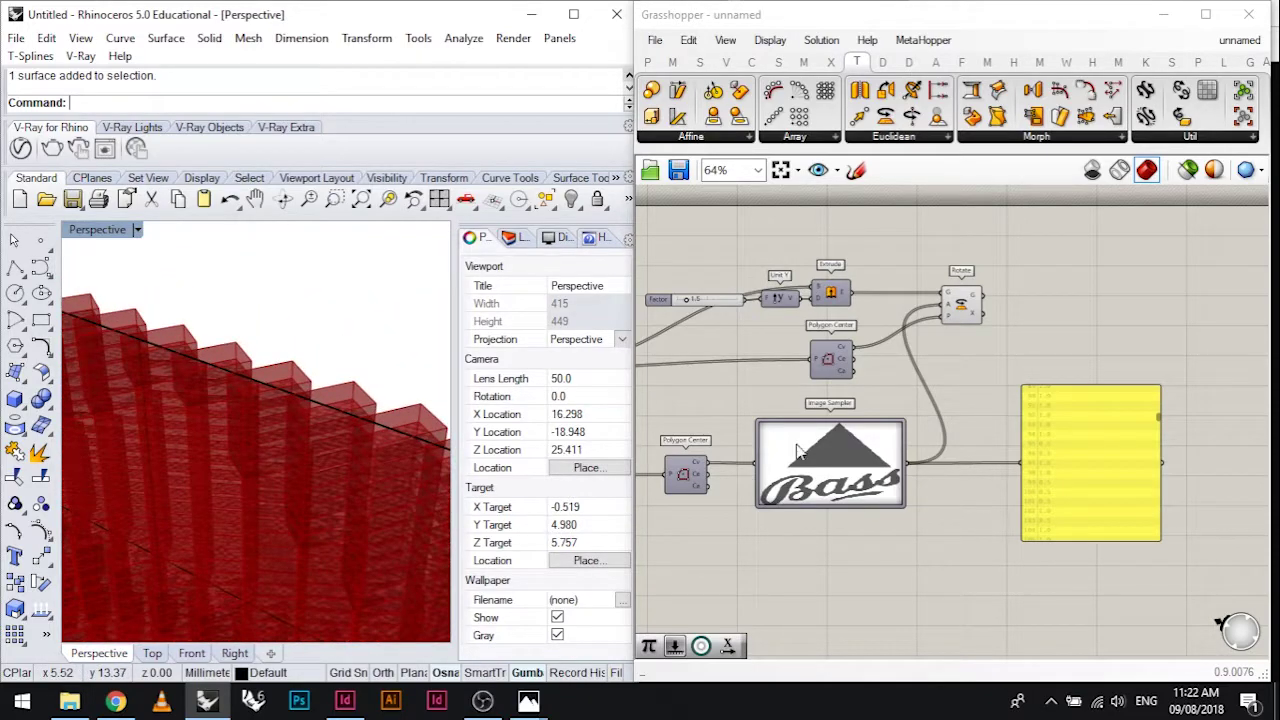
right_drag(420, 460, 383, 463)
scroll(379, 457, down, 20)
scroll(347, 491, up, 8)
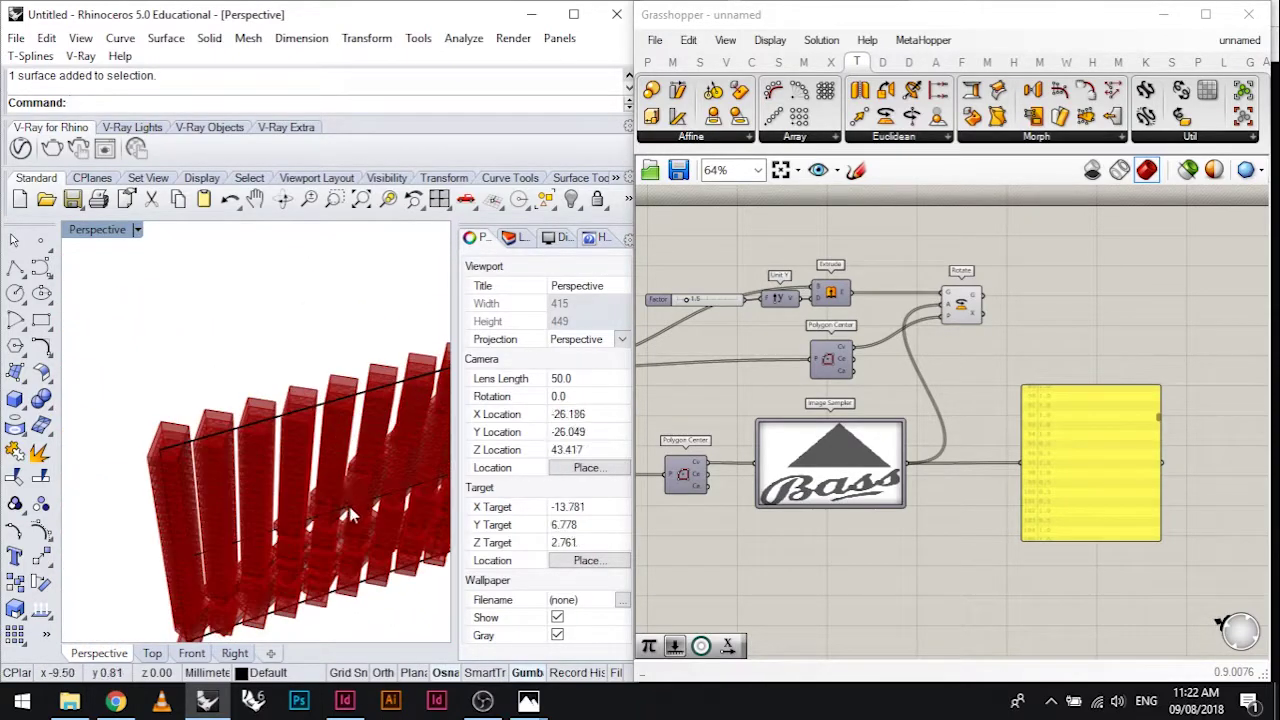
Place a Subtraction component near the Image Sampler and feed the sampled values into its A input
scroll(954, 400, up, 4)
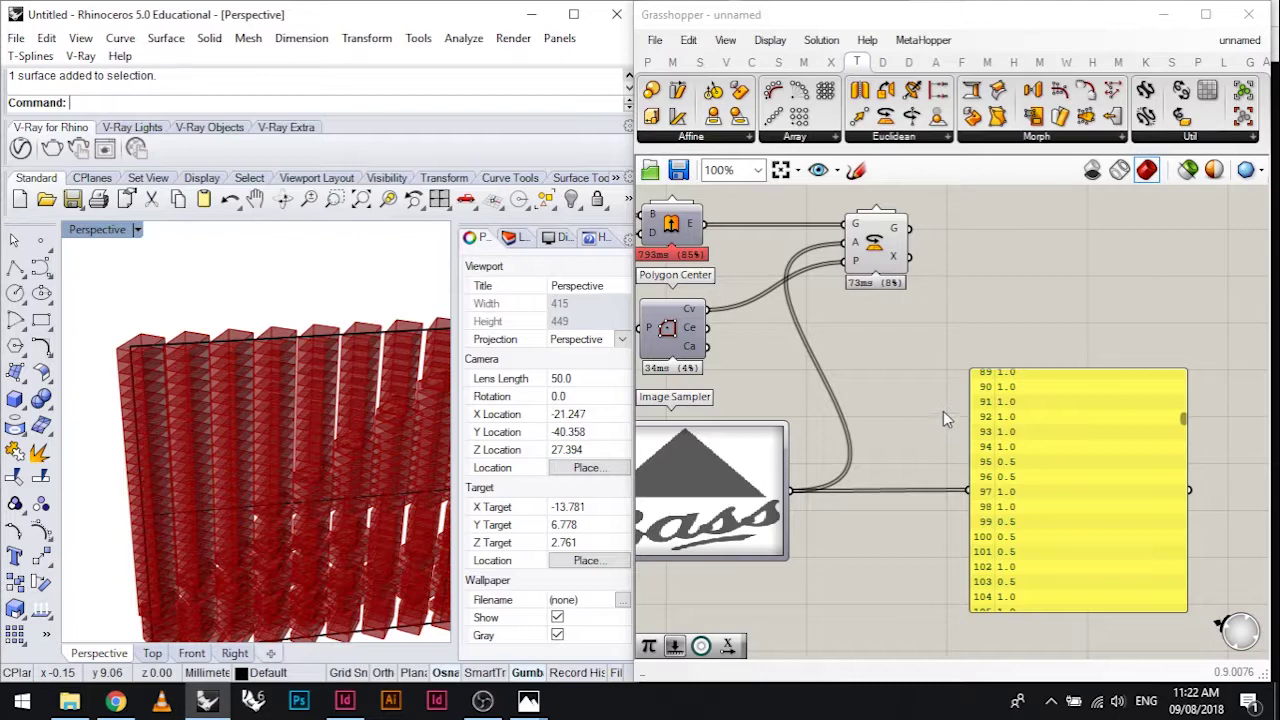
click(672, 62)
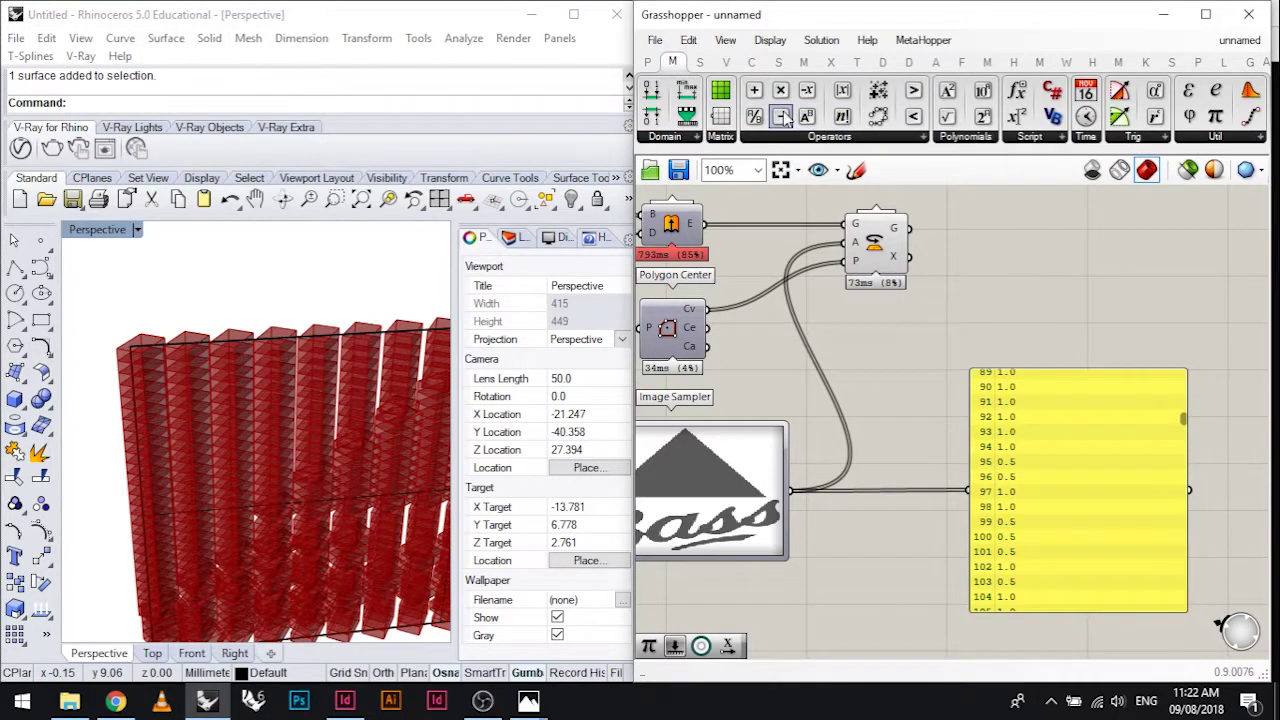
drag(785, 118, 887, 396)
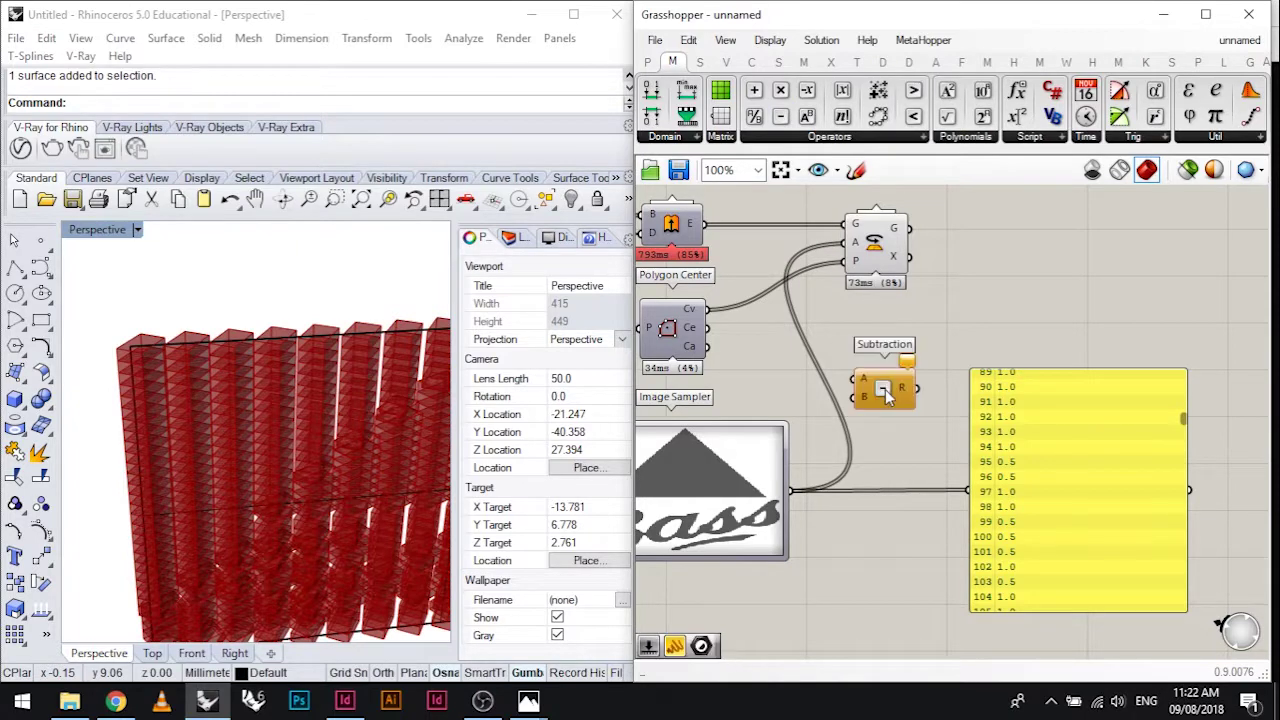
drag(790, 490, 915, 398)
Add a number slider set to 1 for Subtraction's B input and connect the subtraction result to Rotate's angle
double_click(883, 446)
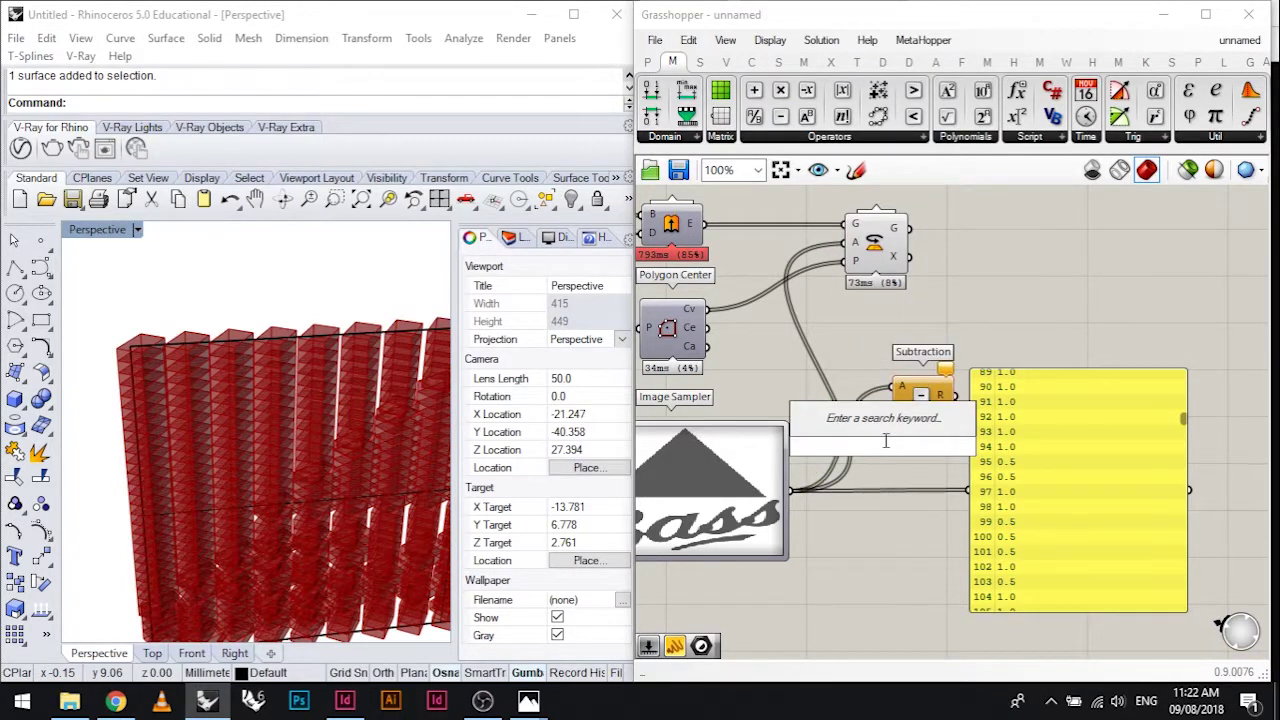
text(1)
key(Return)
drag(958, 446, 848, 256)
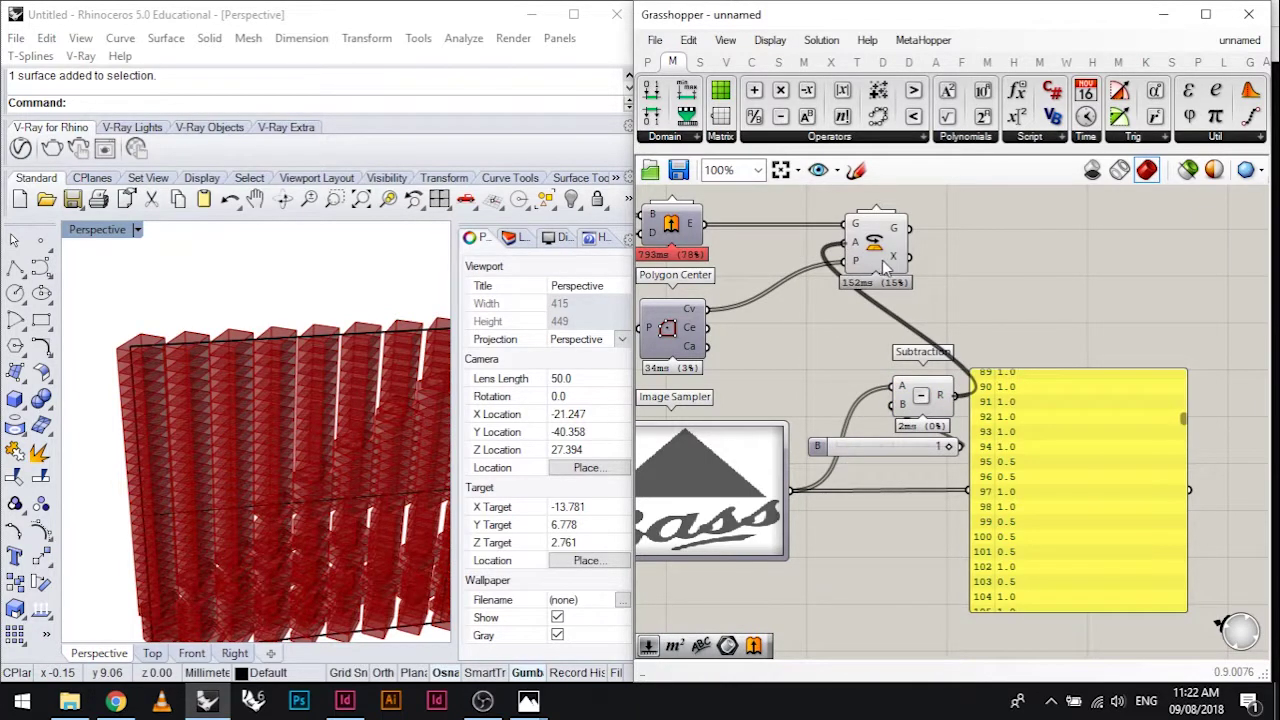
Move the Rotate component further right and shift the yellow value panel down, clear of the new wiring
click(875, 255)
drag(872, 250, 1078, 261)
scroll(840, 368, down, 2)
scroll(1082, 352, up, 2)
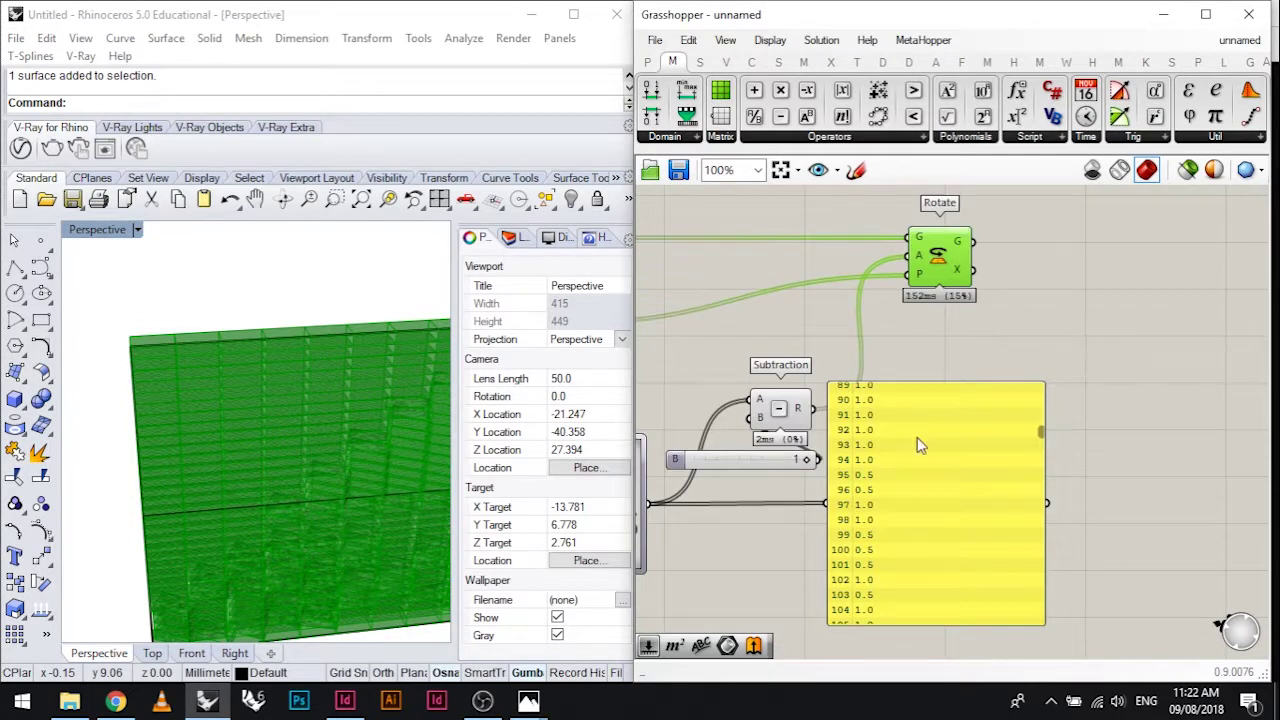
drag(917, 443, 987, 576)
Add a Custom Preview component beside Rotate and feed it the rotated geometry
right_drag(1064, 290, 997, 332)
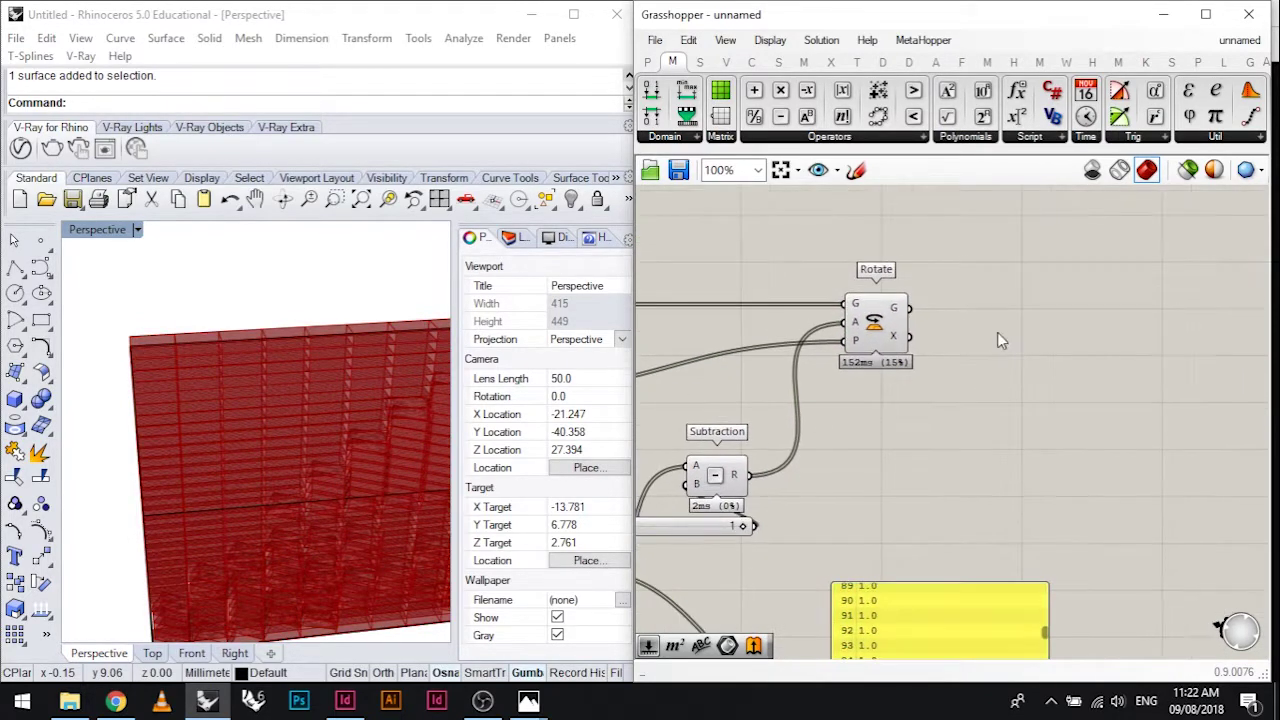
double_click(997, 332)
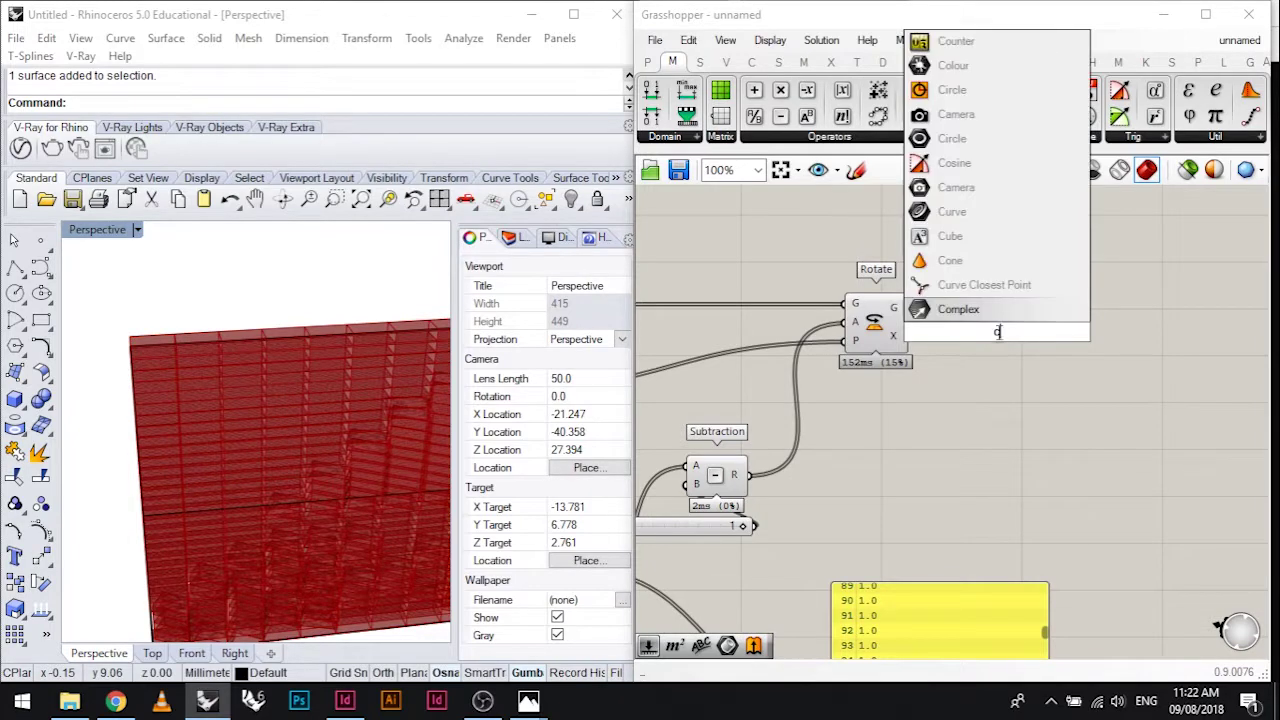
text(us)
click(1027, 238)
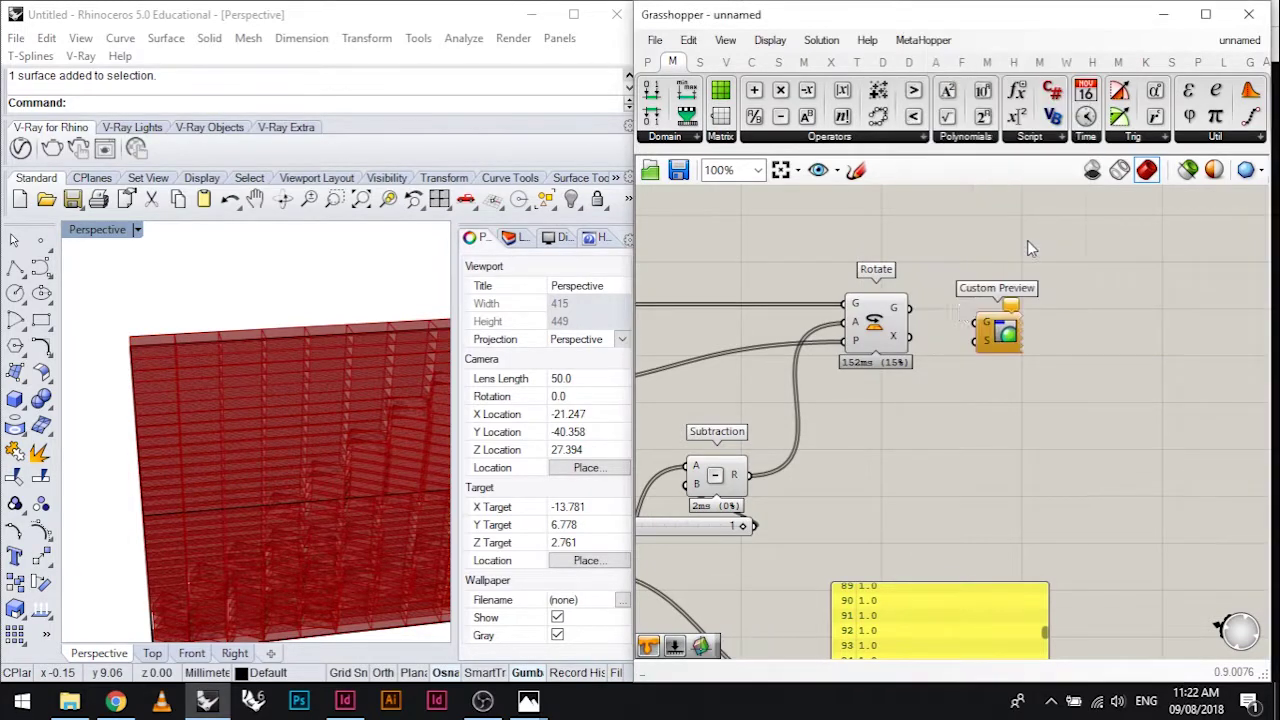
drag(994, 326, 1014, 312)
click(959, 384)
Disable the preview of the Rotate and Subtraction components
drag(971, 486, 721, 291)
middle_click(737, 261)
scroll(808, 256, up, 1)
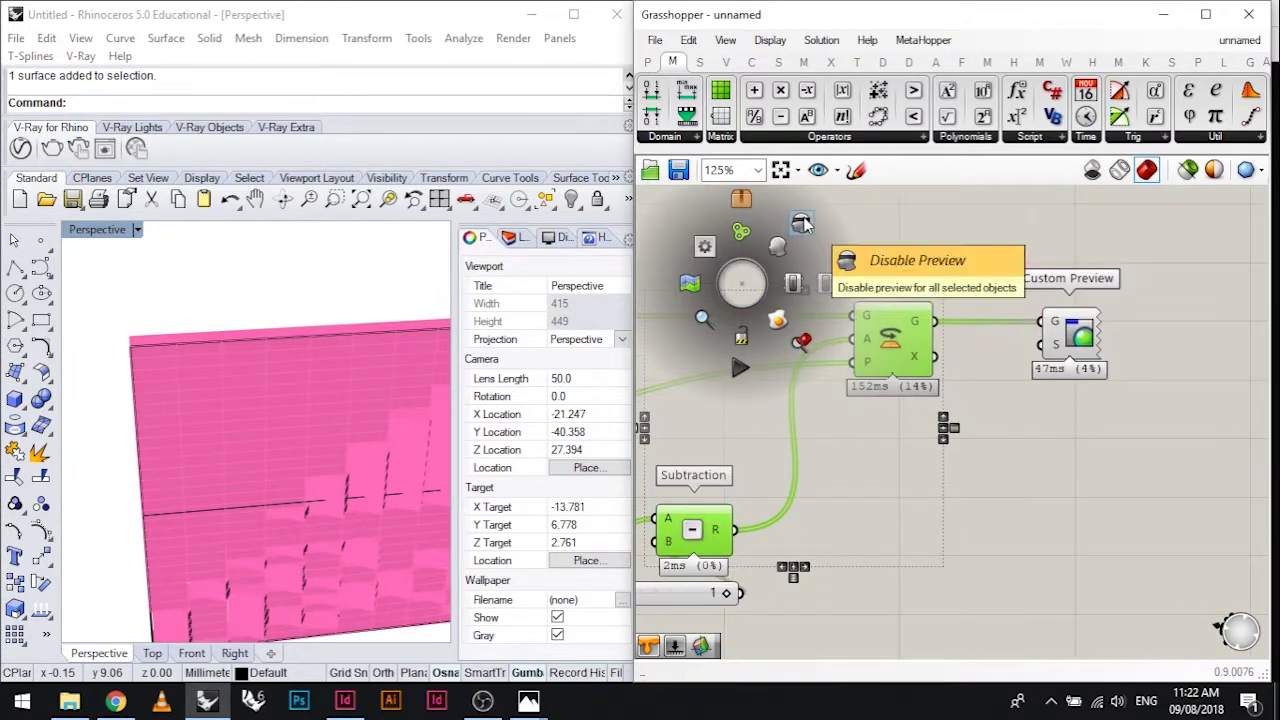
click(803, 224)
Add a Colour Swatch component beneath the Custom Preview
scroll(1026, 492, down, 2)
double_click(1025, 495)
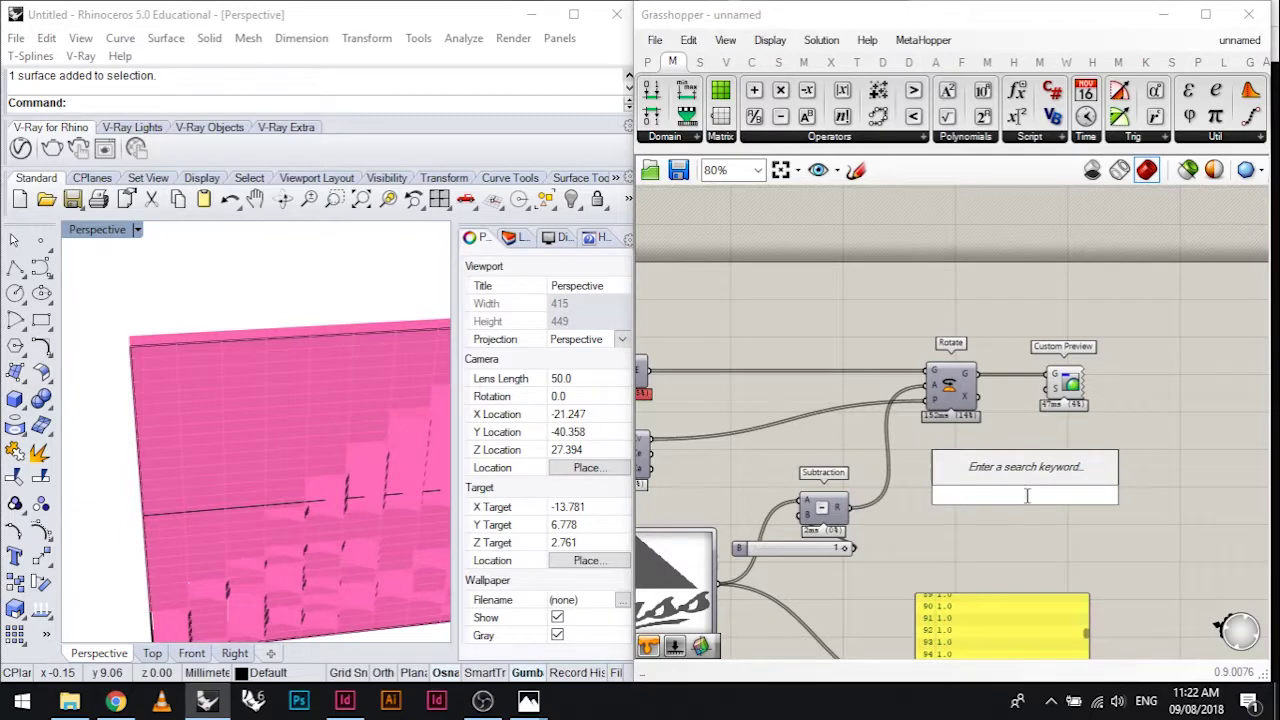
text(colour)
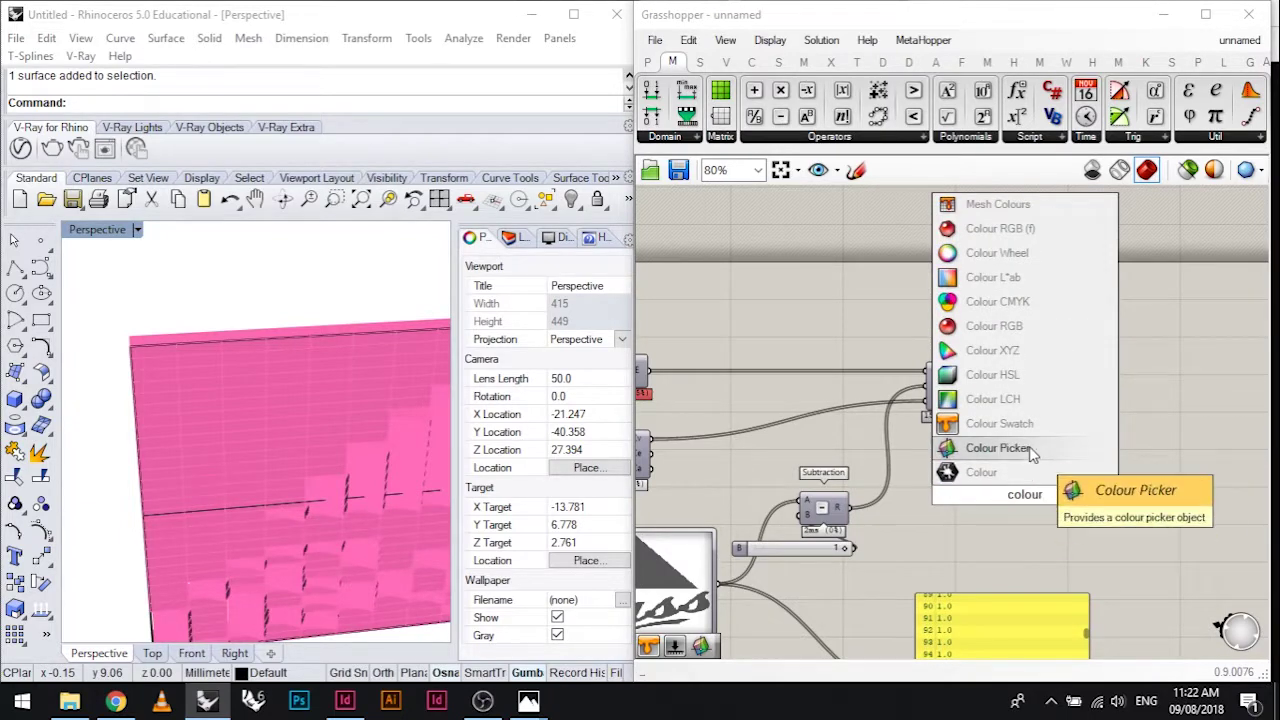
click(949, 424)
scroll(1047, 496, up, 1)
scroll(1047, 497, up, 2)
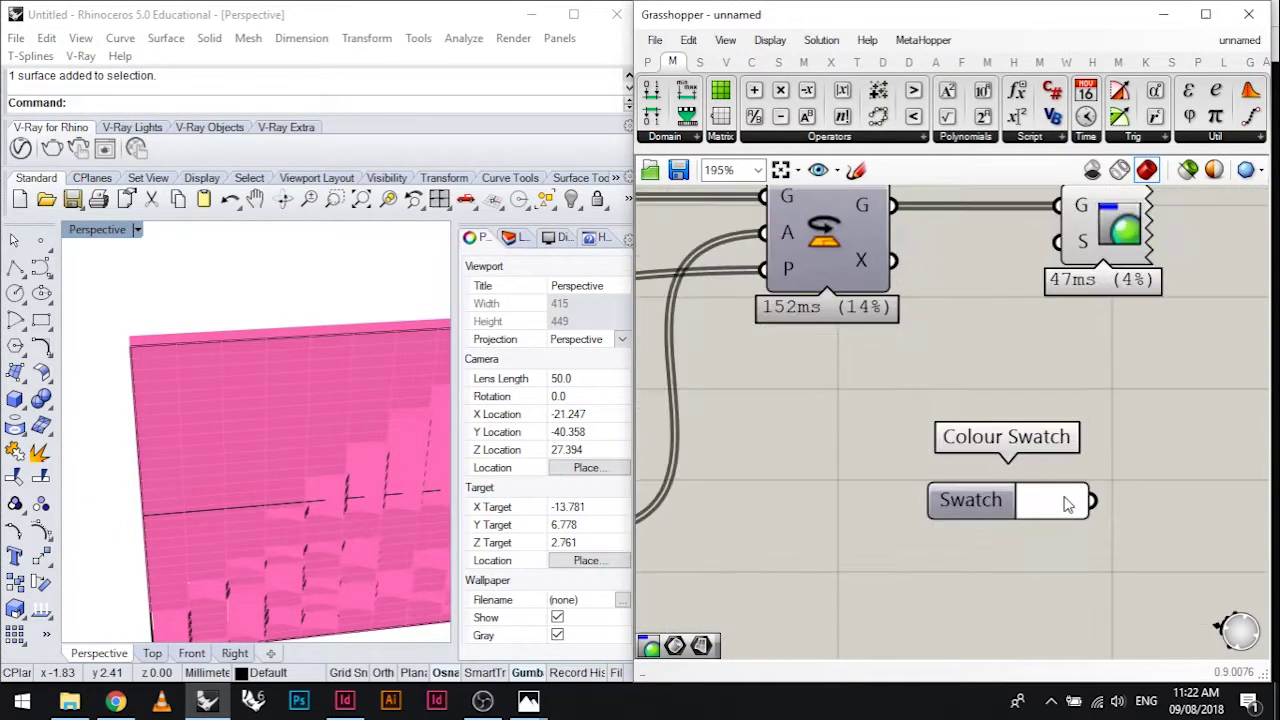
Set the swatch to hue 0°, saturation 19 and value 70, and connect it to Custom Preview's S input
click(1047, 497)
drag(1092, 467, 1164, 402)
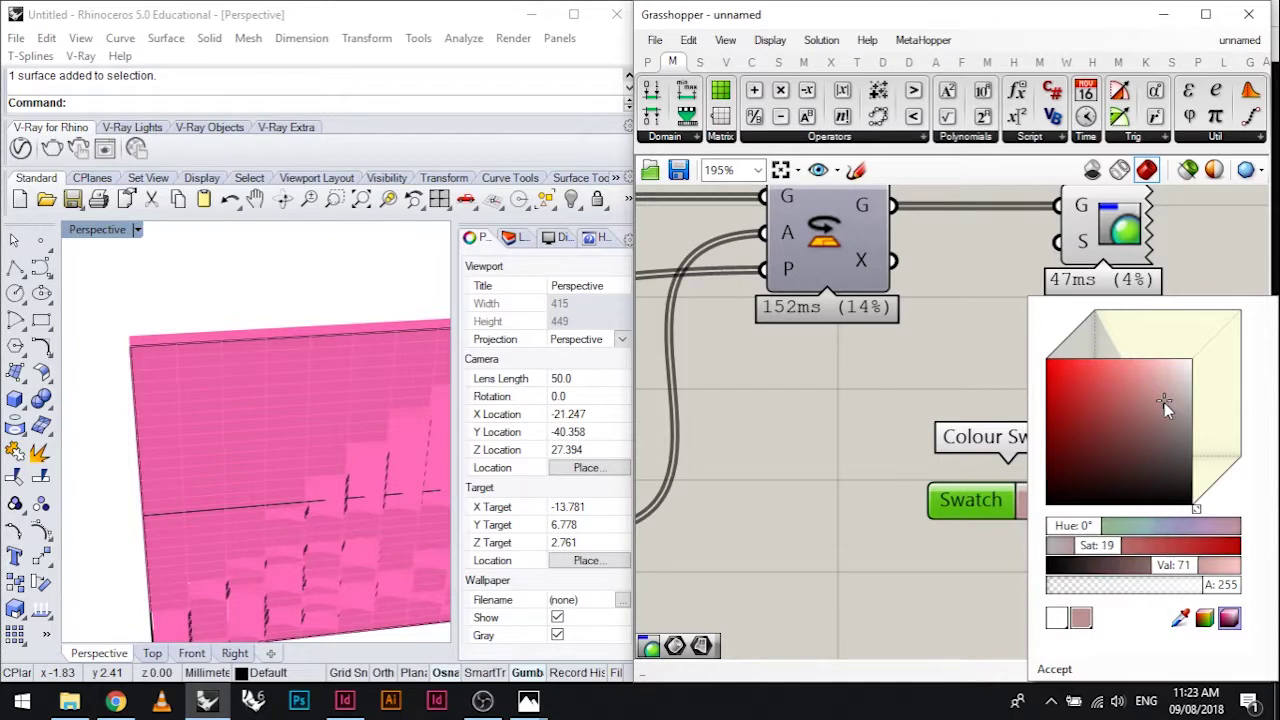
click(865, 405)
drag(1068, 406, 1070, 276)
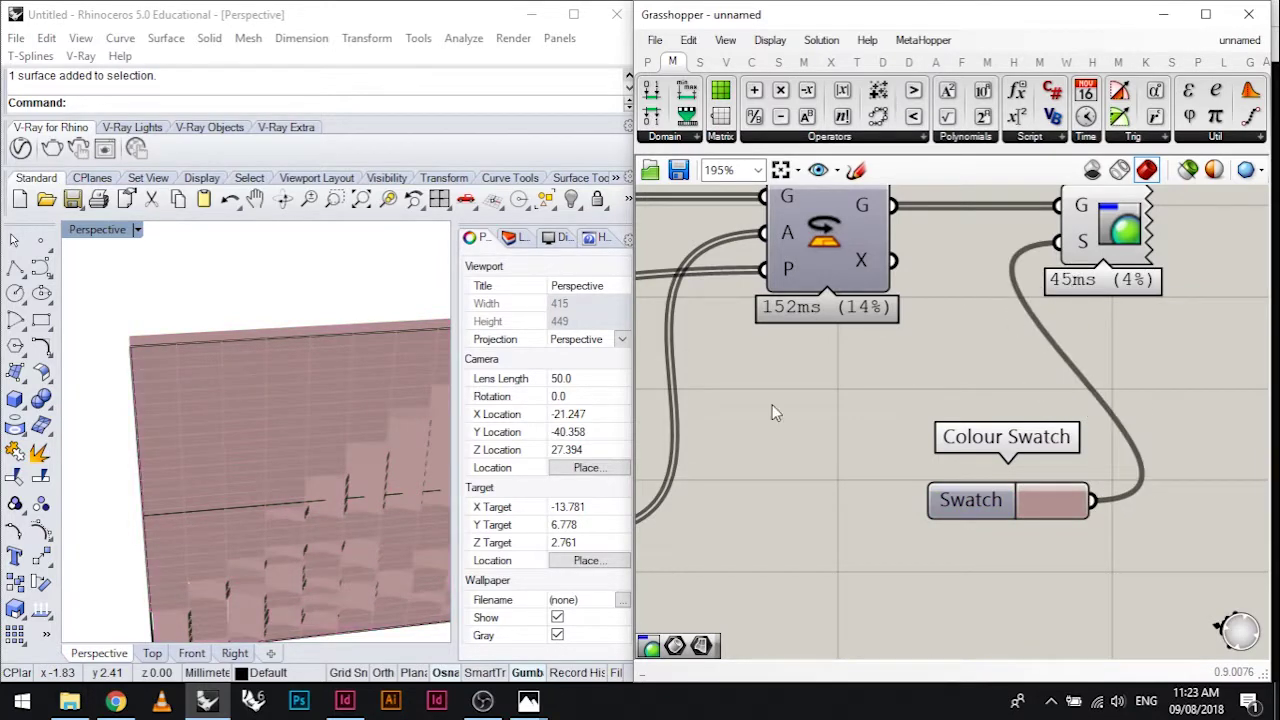
Make Layer 01 the current layer in Rhino and turn off the Default layer holding the base surface
right_drag(330, 460, 346, 297)
scroll(197, 418, down, 12)
scroll(249, 433, up, 8)
click(325, 328)
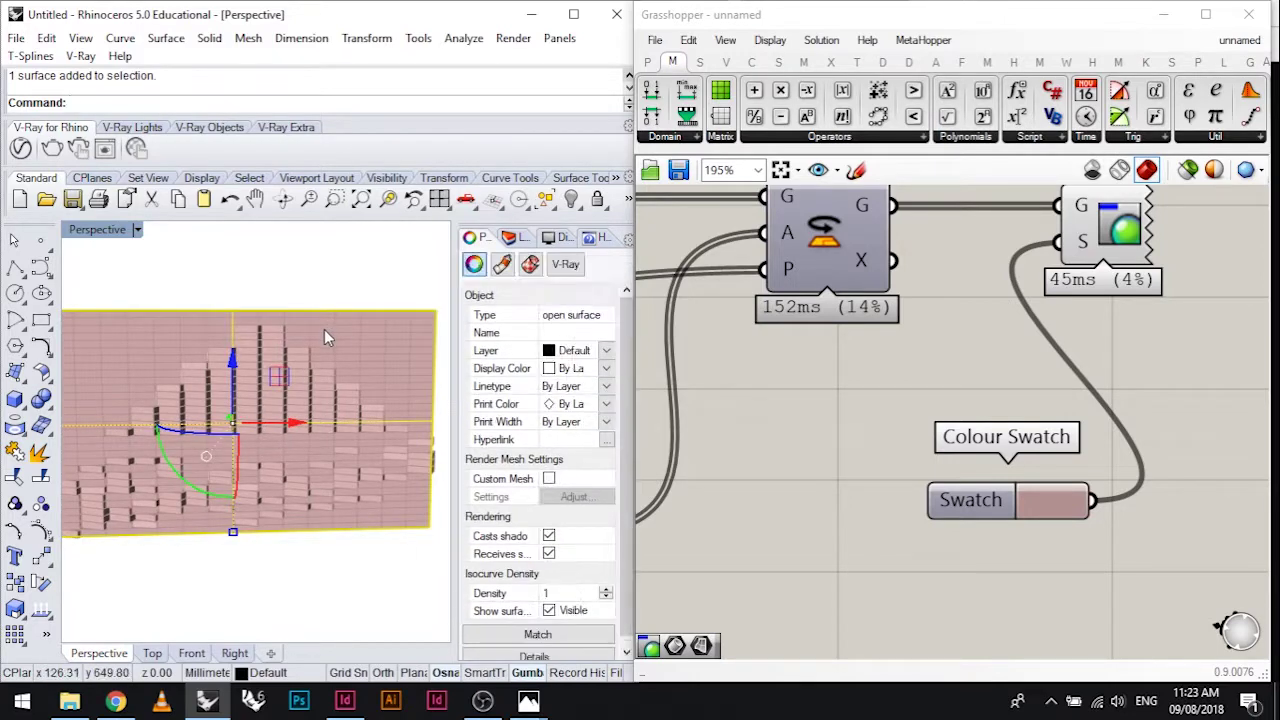
click(518, 239)
double_click(503, 316)
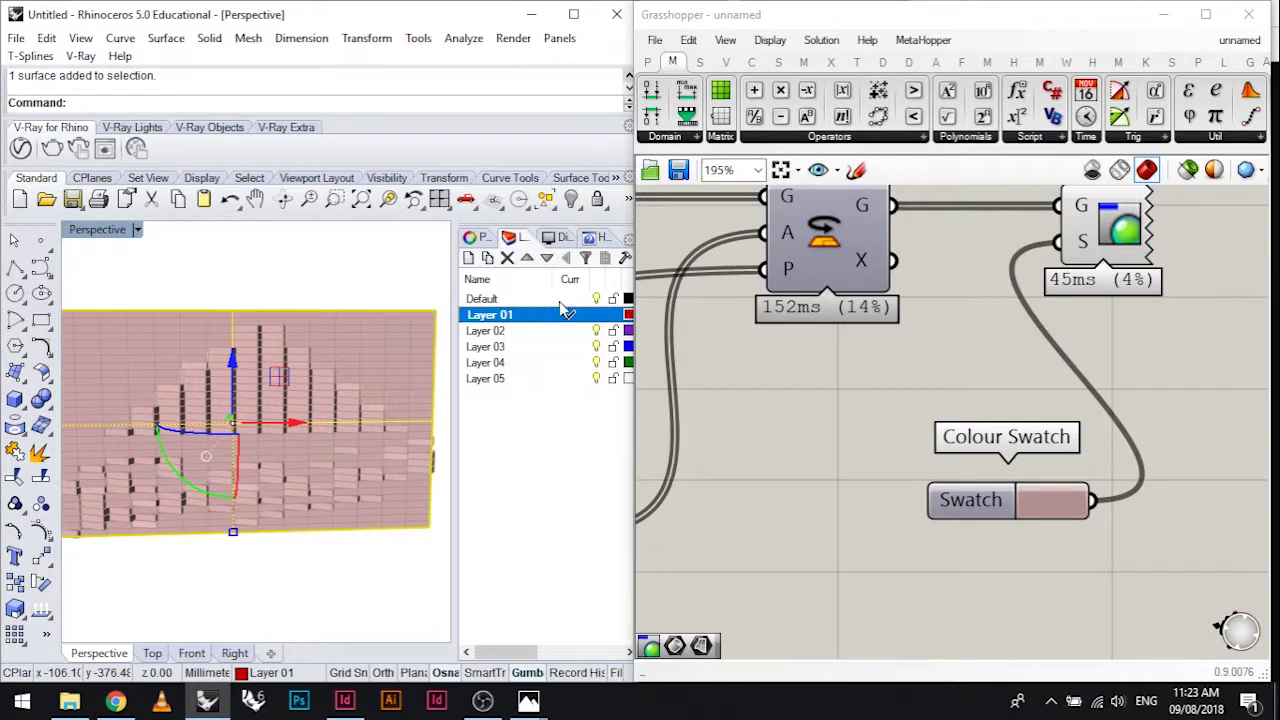
click(598, 299)
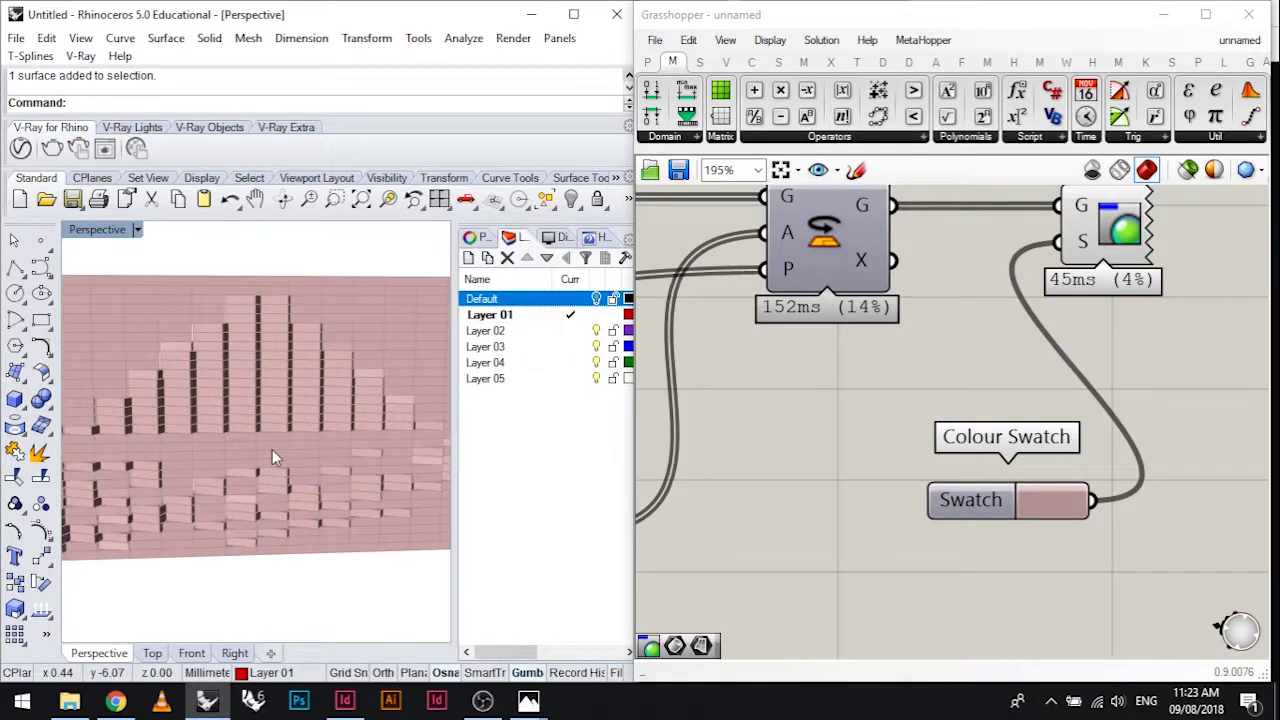
Examine the logo pattern on the rotated panels from several angles and review the definition around the Image Sampler
right_drag(272, 449, 205, 421)
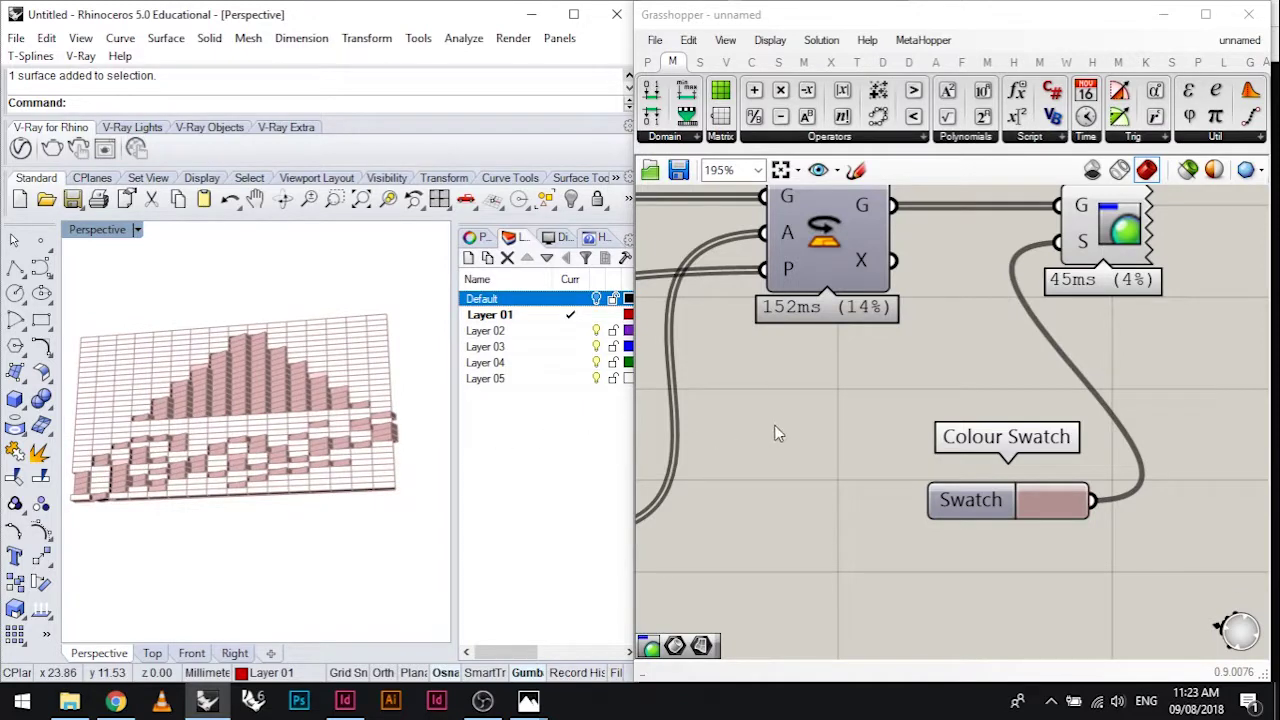
right_drag(920, 414, 1032, 405)
scroll(1032, 405, down, 5)
right_drag(798, 489, 916, 449)
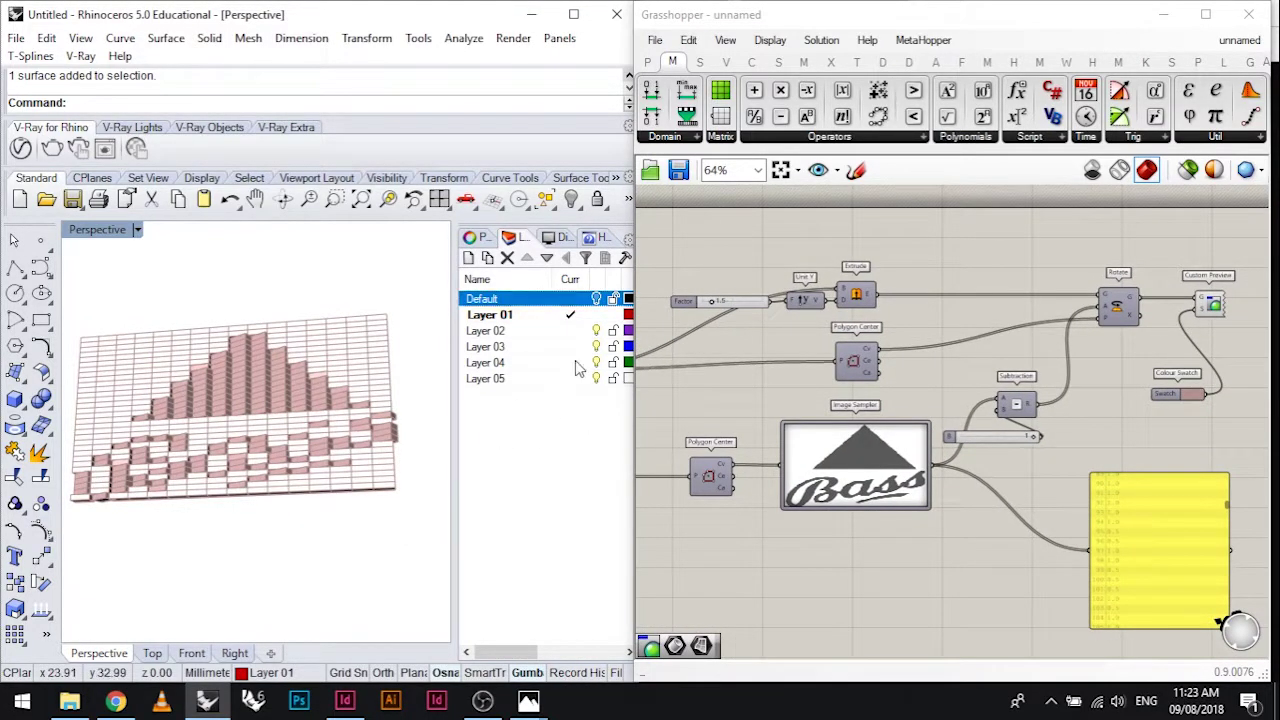
right_drag(313, 400, 317, 477)
scroll(329, 448, up, 4)
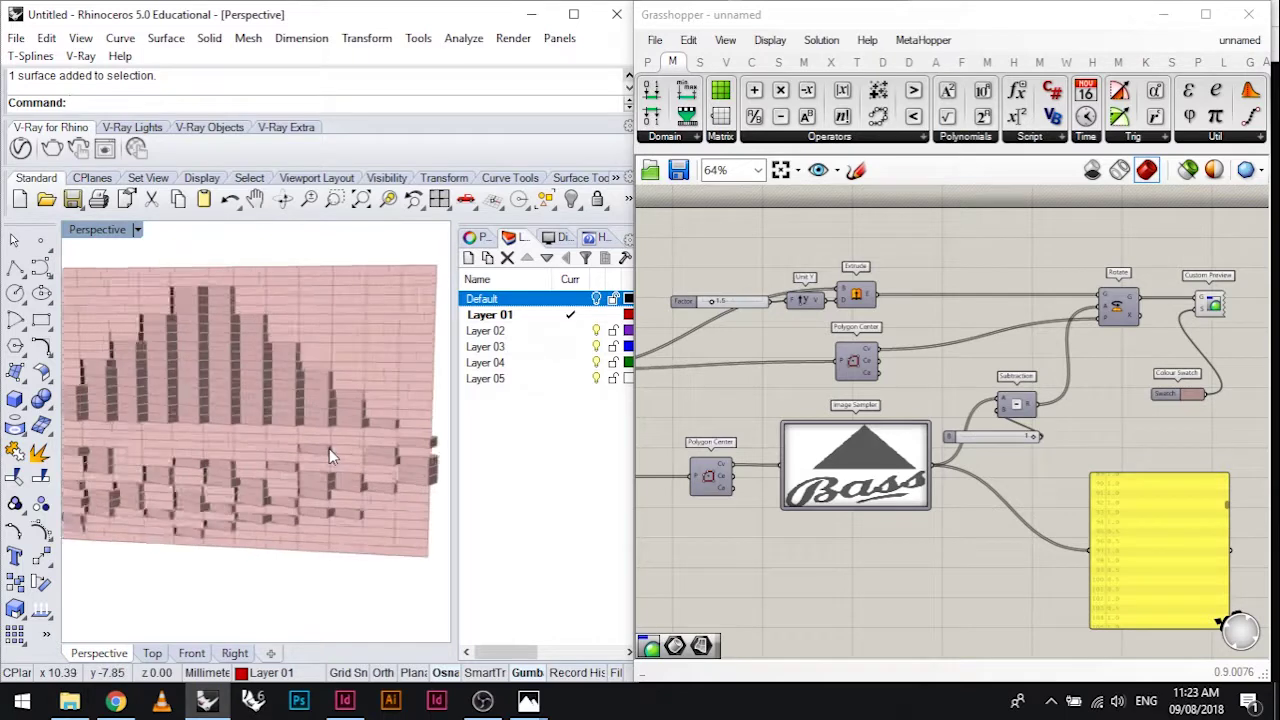
scroll(377, 522, down, 4)
right_drag(300, 485, 343, 460)
scroll(862, 472, up, 3)
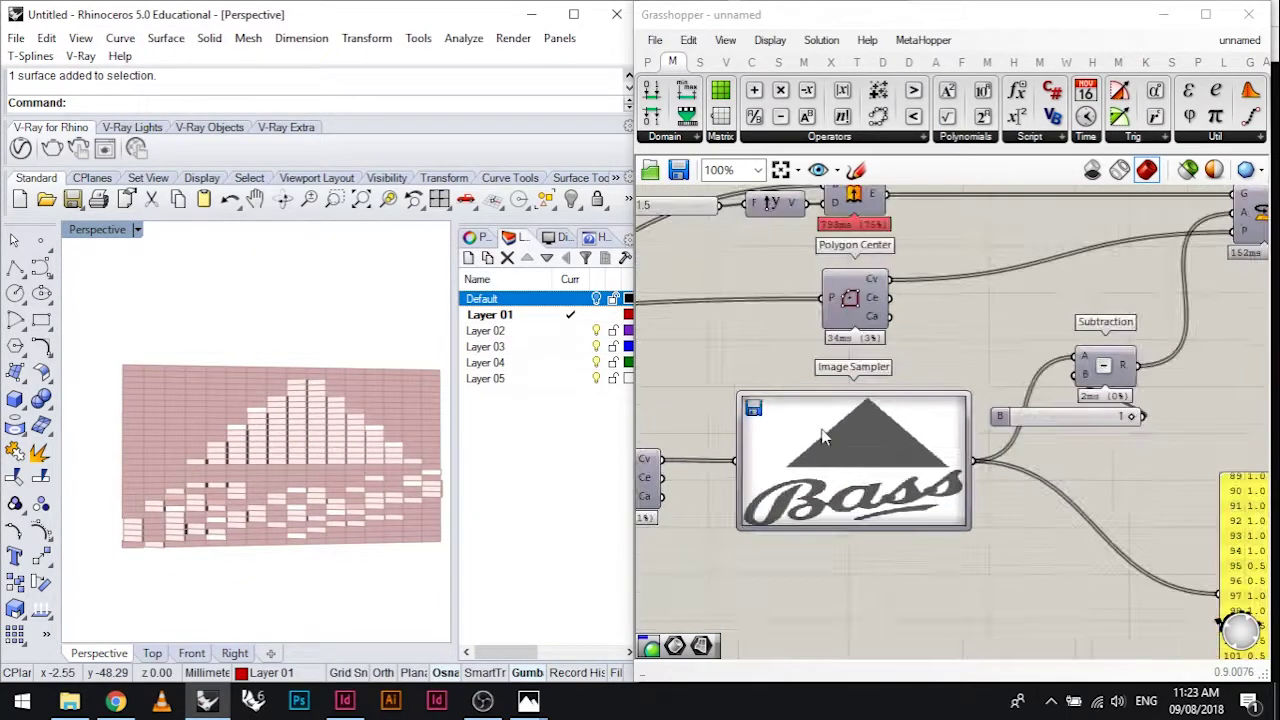
Replace the Image Sampler's picture with water1.jpg from the Week 2 folder
right_click(824, 437)
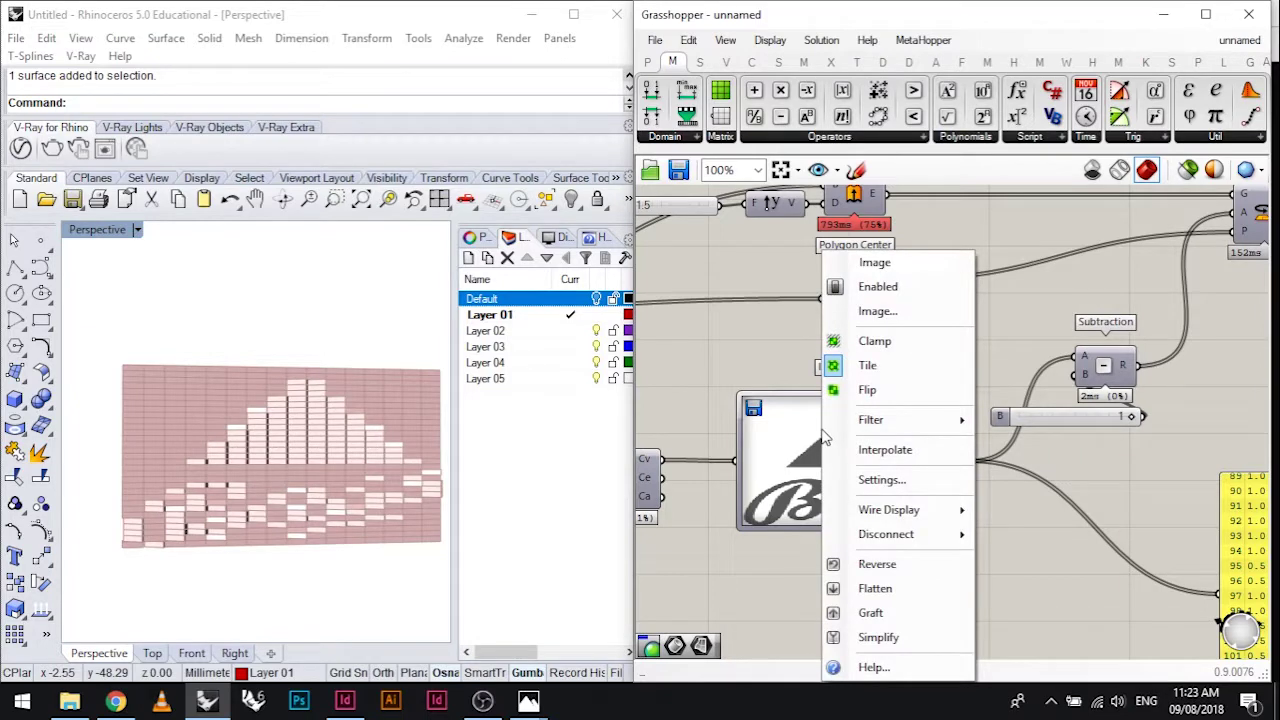
click(891, 315)
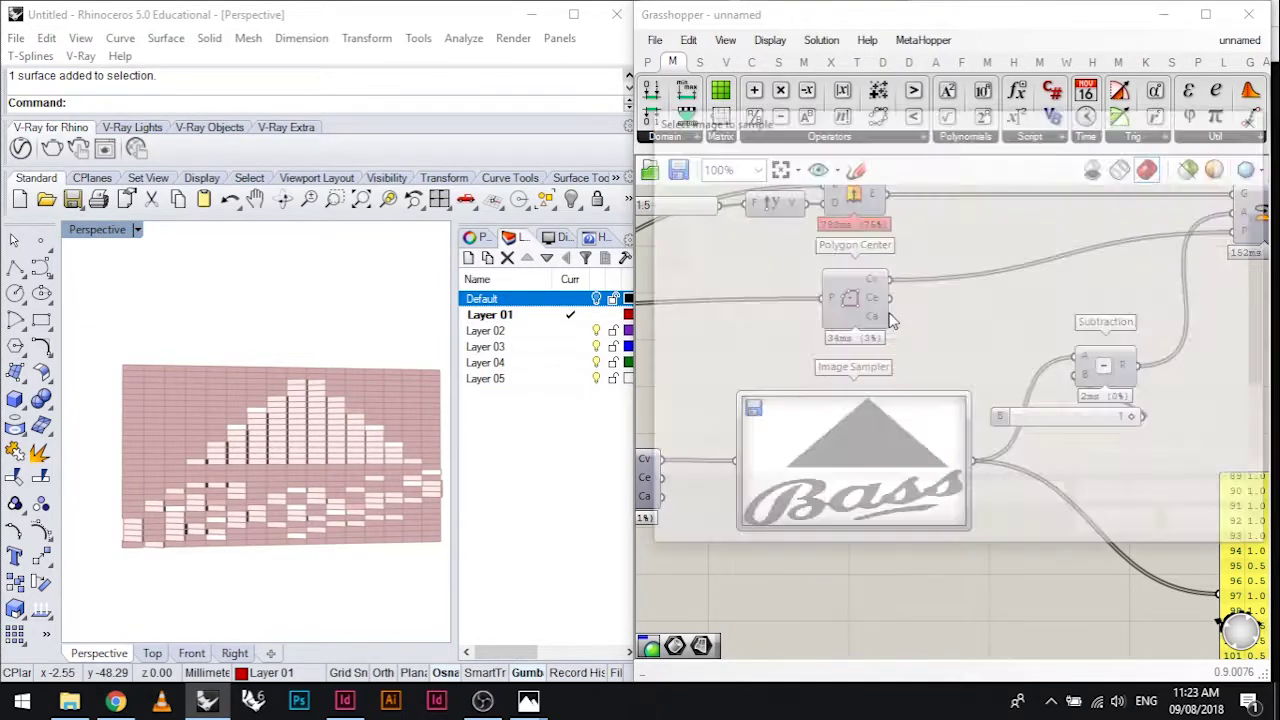
click(1082, 378)
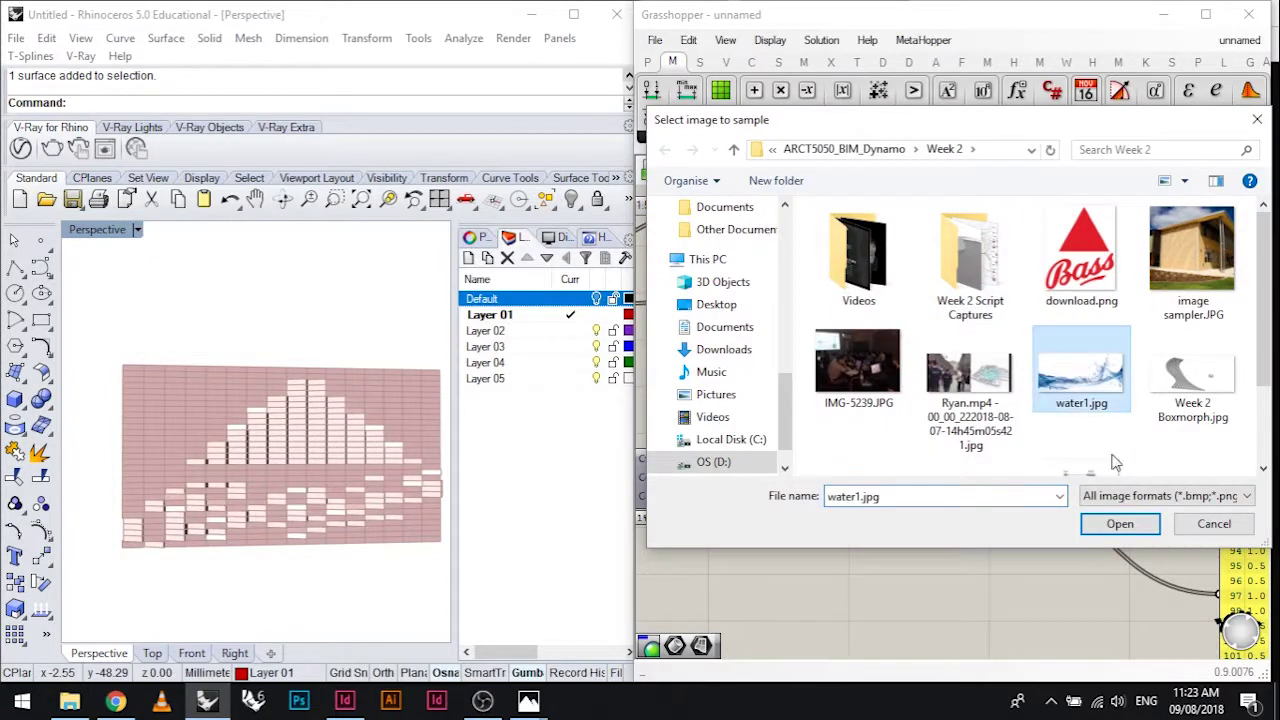
click(1119, 524)
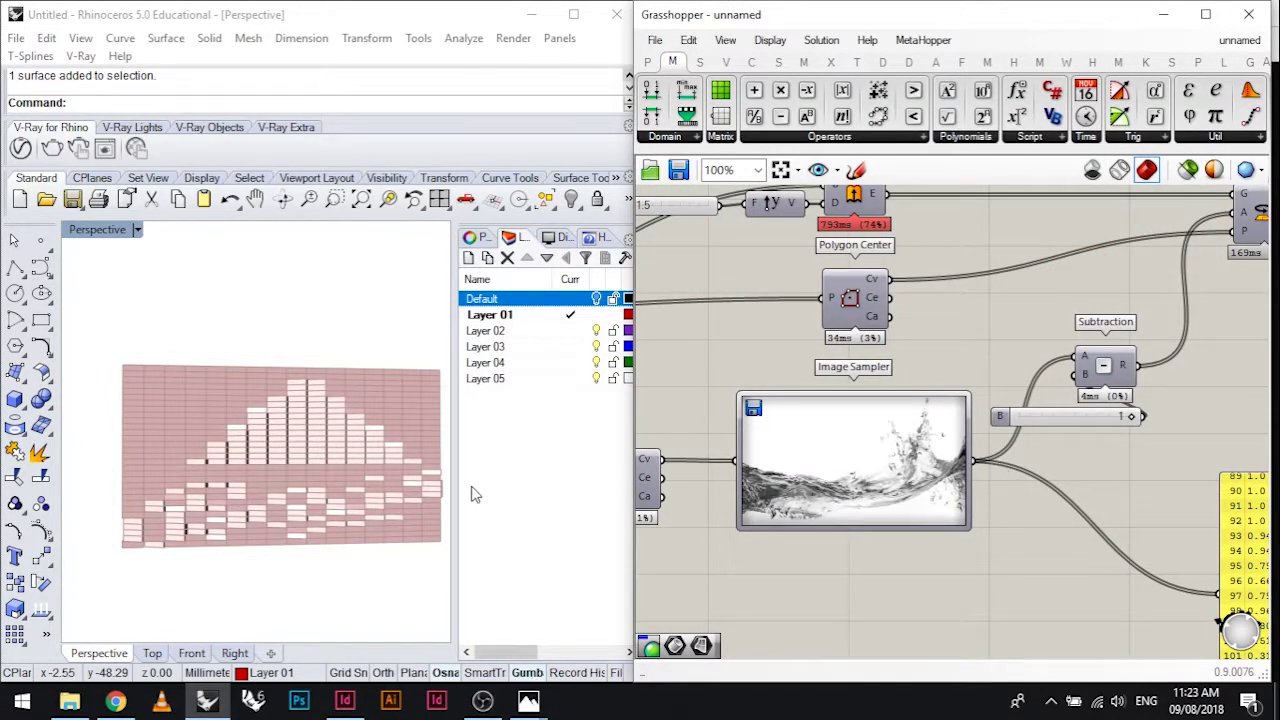
Inspect the panel pattern driven by the water image, and maximise the Grasshopper window to show the definition
right_drag(311, 458, 110, 600)
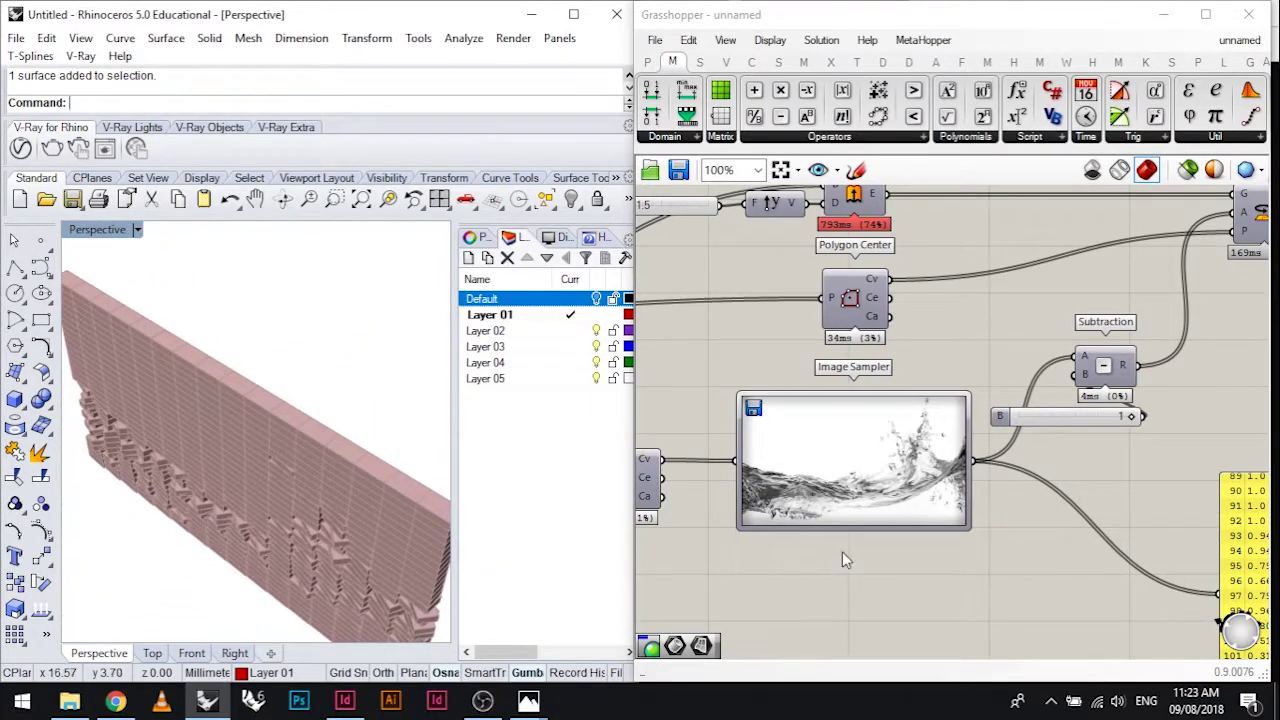
scroll(842, 551, up, 3)
right_drag(396, 488, 300, 455)
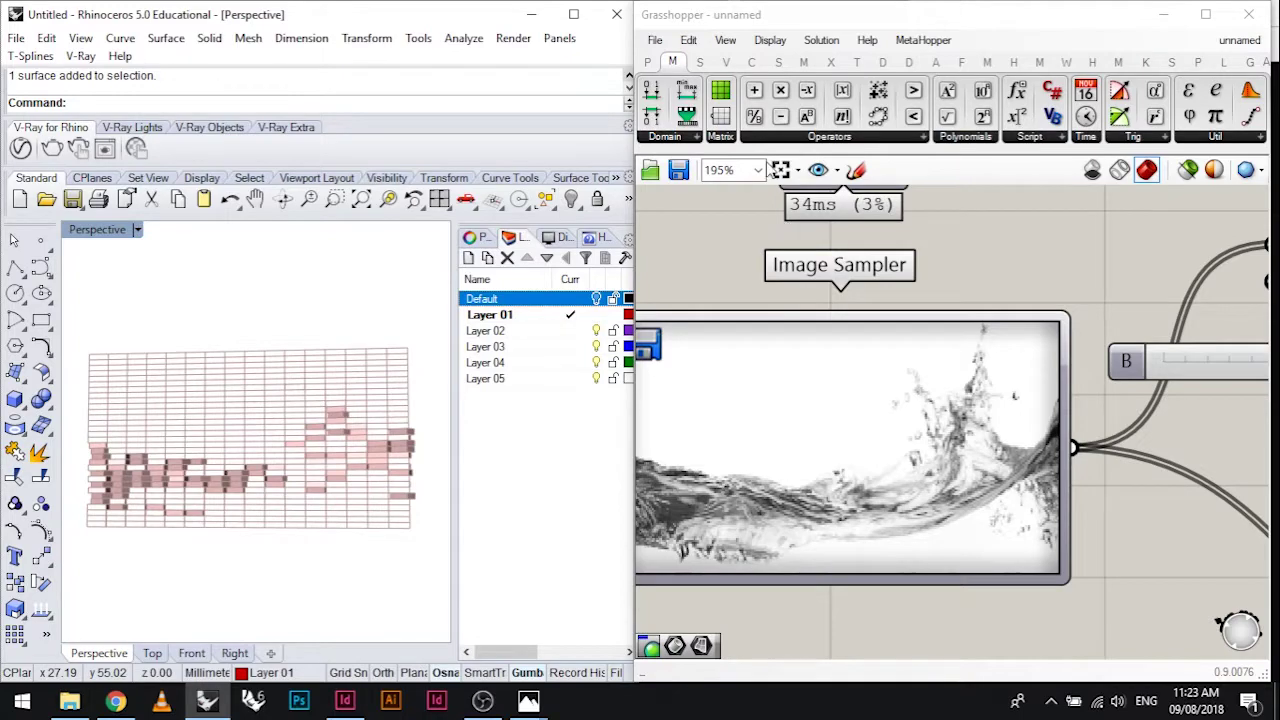
drag(888, 30, 748, 4)
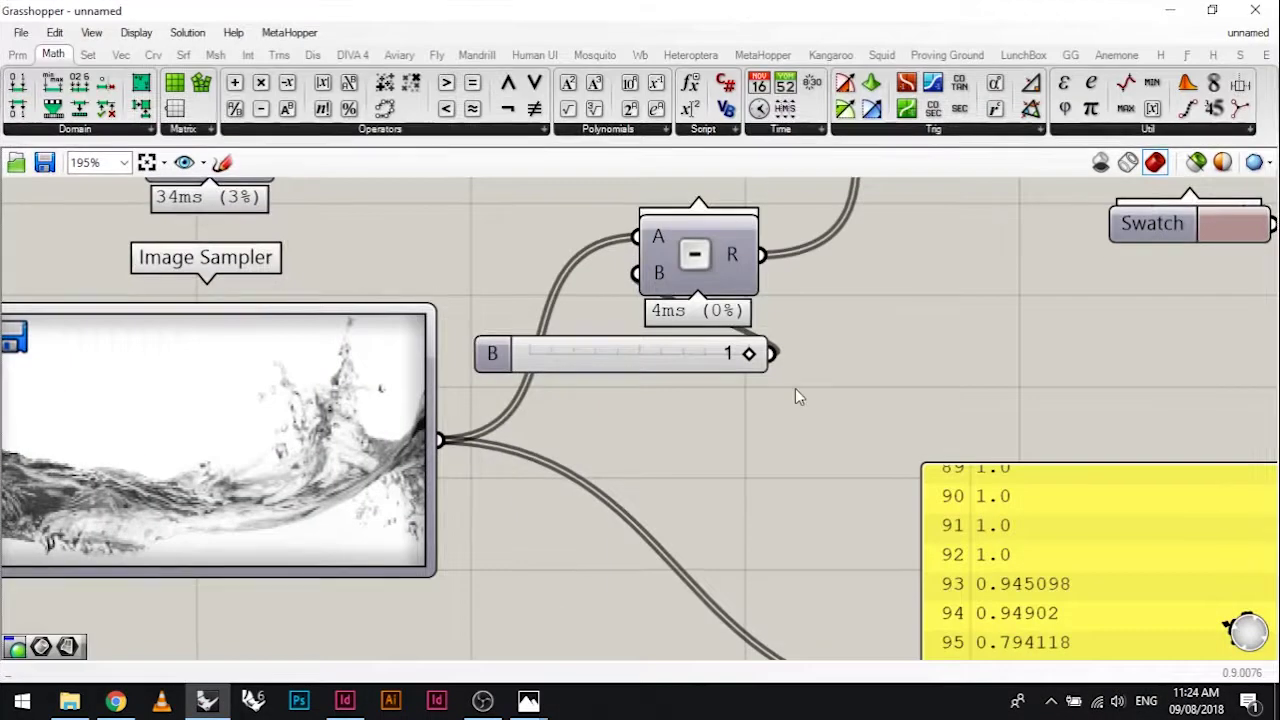
scroll(701, 509, down, 5)
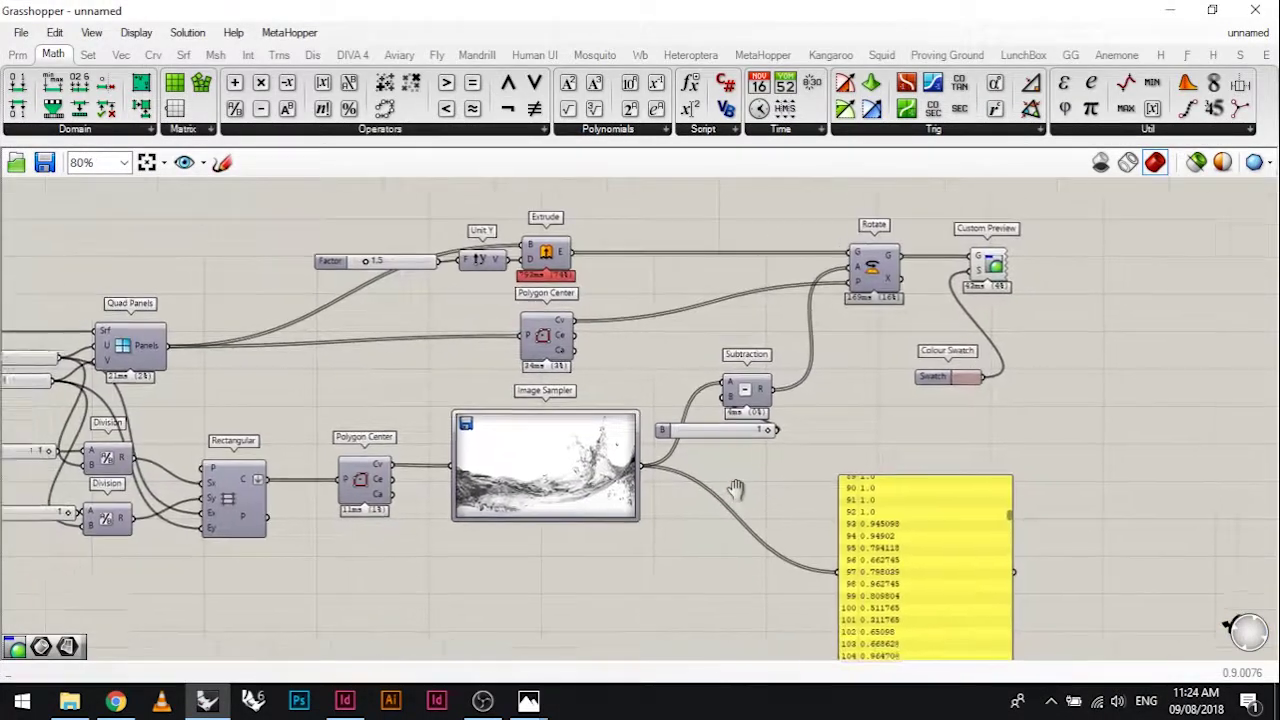